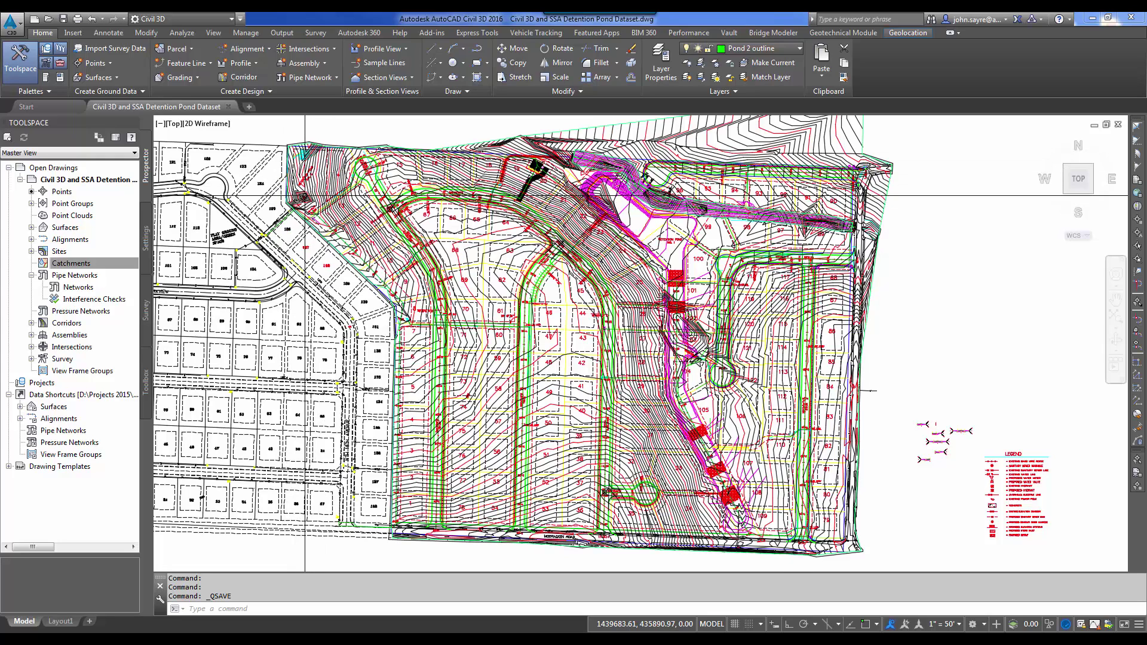
- Generate a catchment area on EXISTING SURFACE USE with default 2D Polyline settings, placing the discharge point in the closed depression contours west of lot 13
{"action": "mouse_move", "coordinate": [305, 197]}
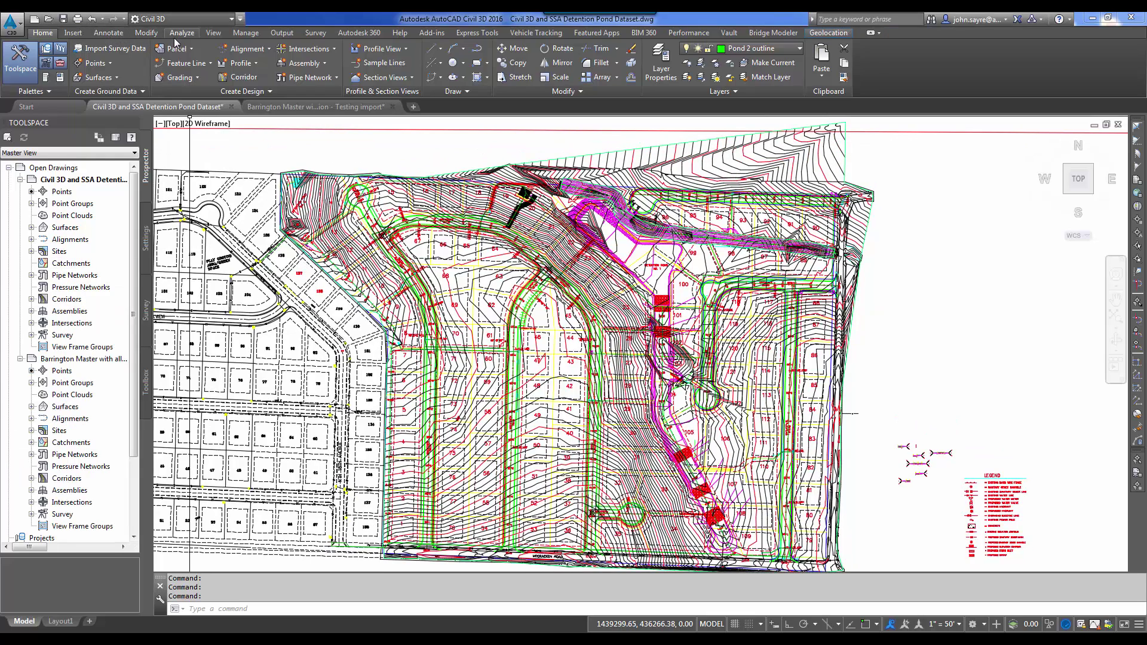
{"action": "left_click", "coordinate": [177, 35]}
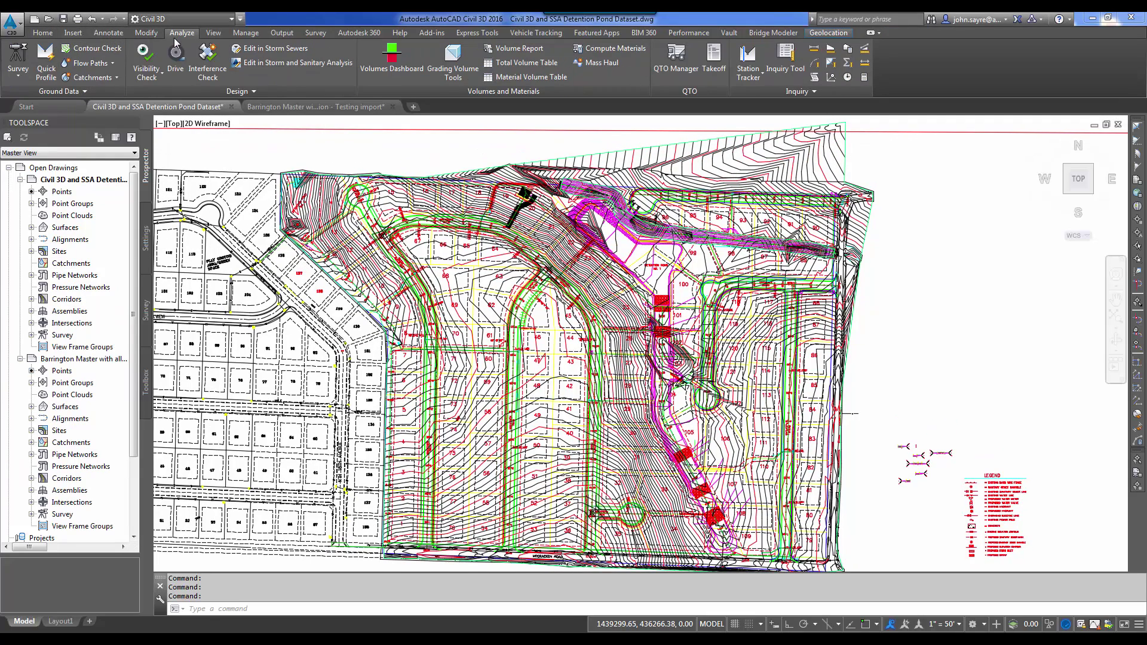
{"action": "left_click", "coordinate": [107, 80]}
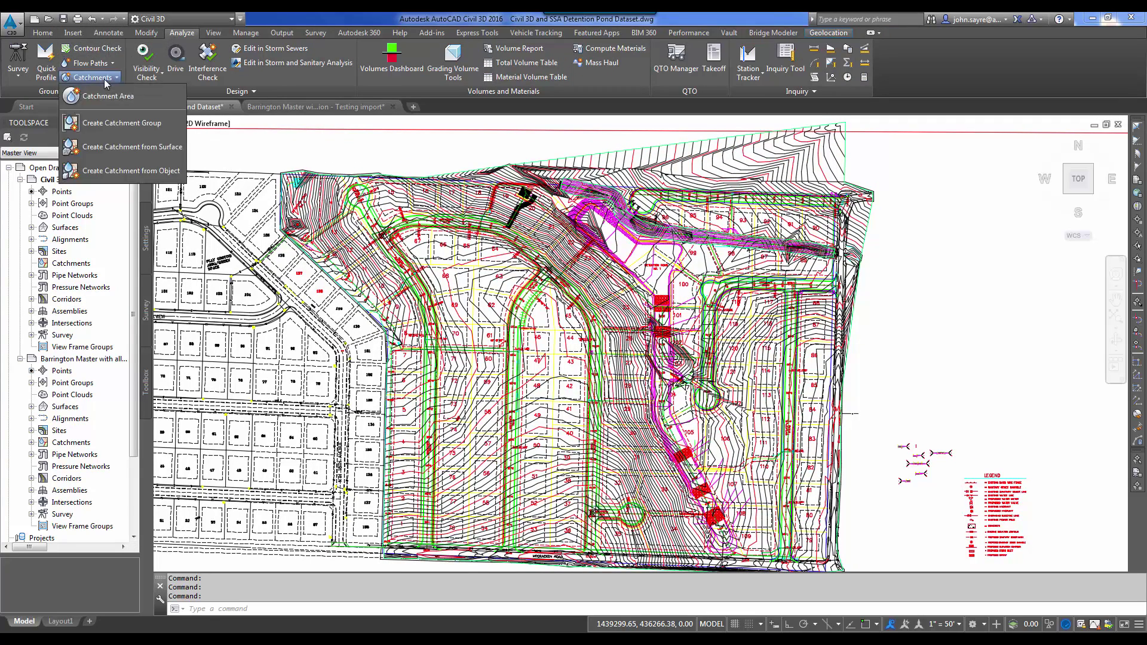
{"action": "left_click", "coordinate": [107, 95]}
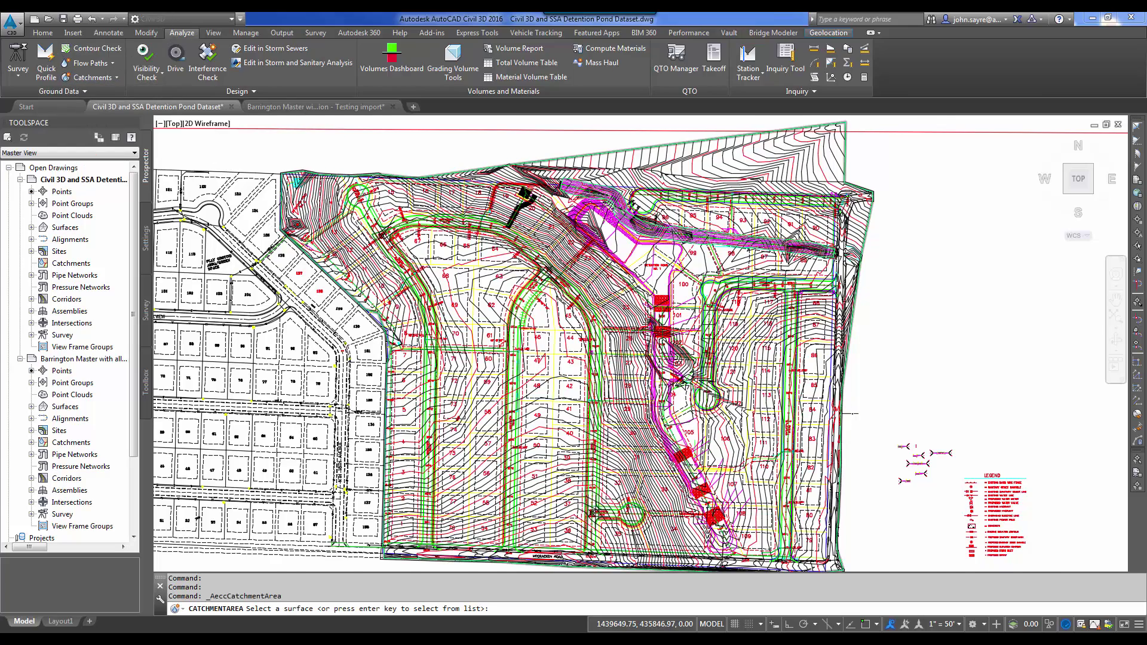
{"action": "scroll", "coordinate": [289, 234], "scroll_direction": "up", "scroll_amount": 2}
{"action": "left_click", "coordinate": [320, 239]}
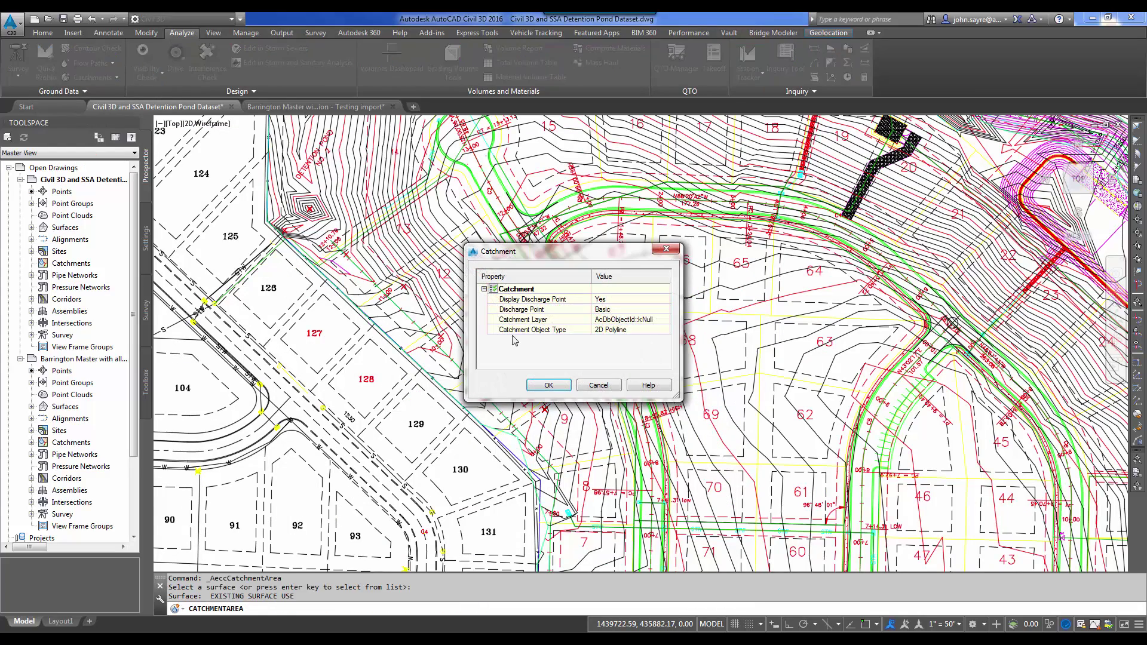
{"action": "left_click", "coordinate": [547, 385]}
{"action": "scroll", "coordinate": [301, 209], "scroll_direction": "up", "scroll_amount": 5}
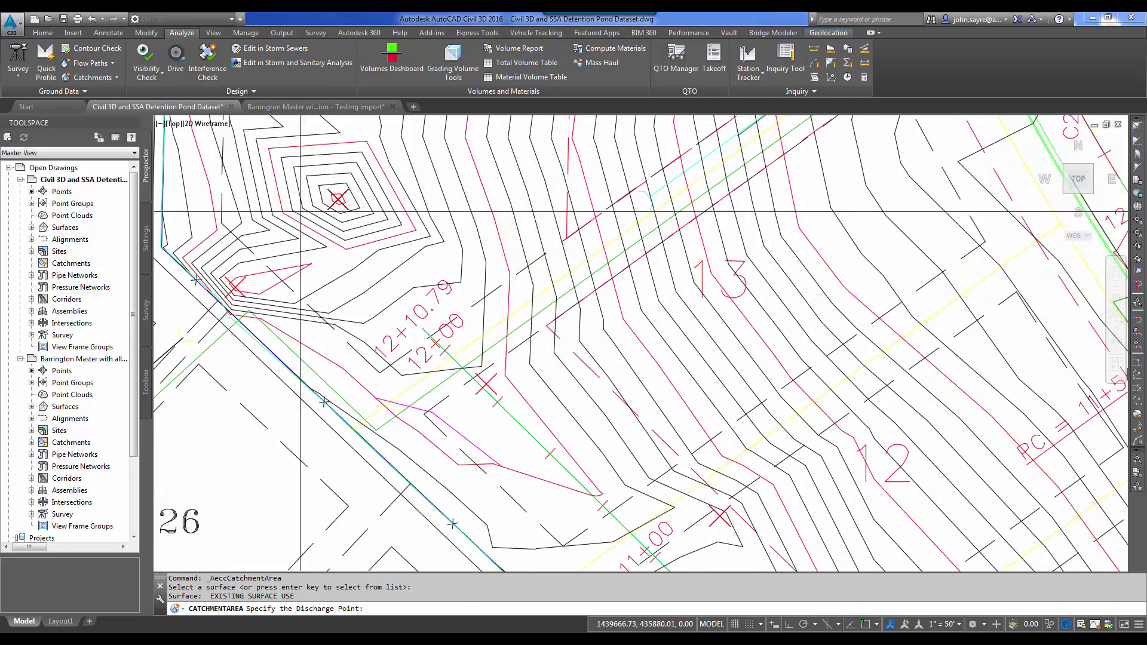
{"action": "left_click", "coordinate": [337, 199]}
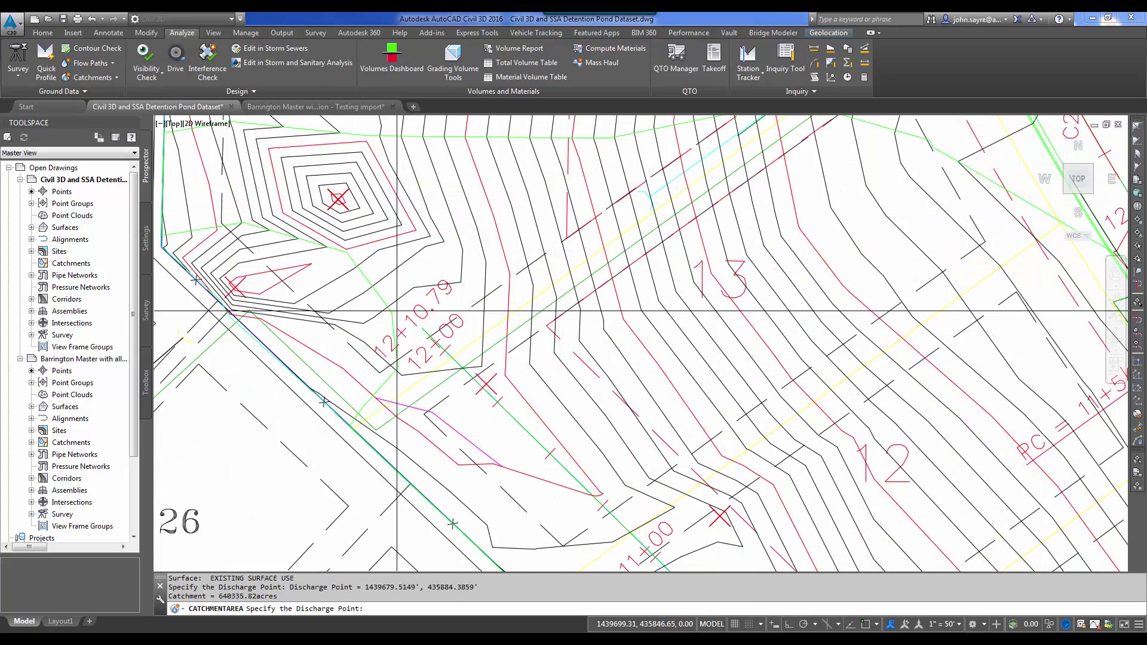
{"action": "scroll", "coordinate": [397, 310], "scroll_direction": "down", "scroll_amount": 8}
{"action": "scroll", "coordinate": [359, 280], "scroll_direction": "up", "scroll_amount": 2}
{"action": "scroll", "coordinate": [359, 280], "scroll_direction": "down", "scroll_amount": 2}
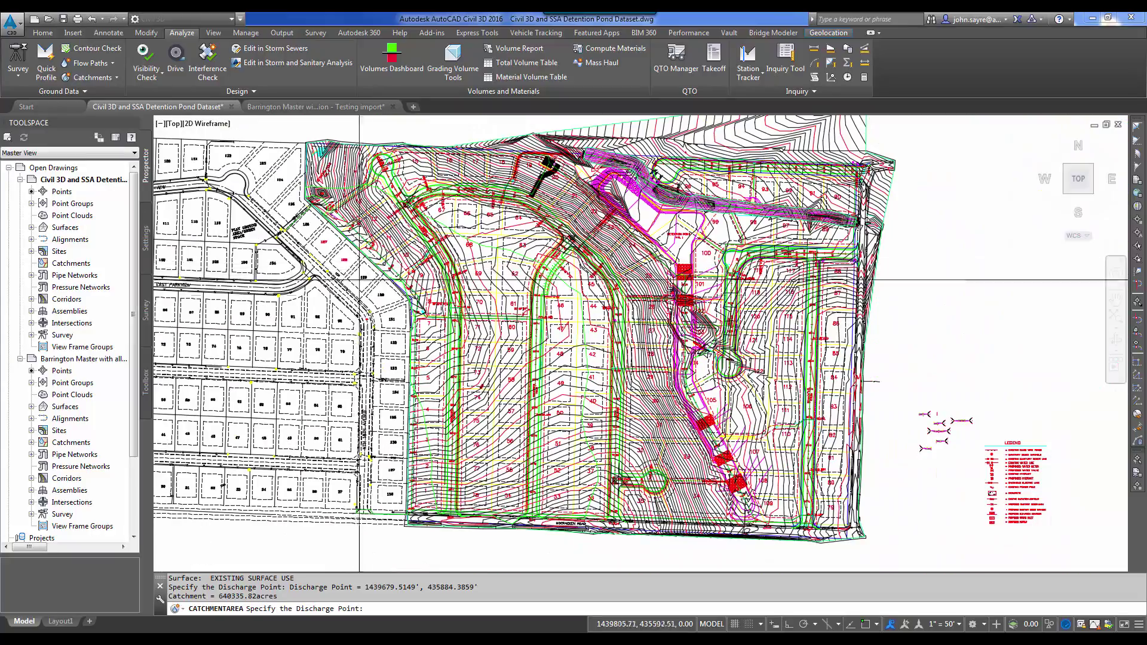
{"action": "scroll", "coordinate": [413, 296], "scroll_direction": "up", "scroll_amount": 2}
{"action": "key", "text": "Escape"}
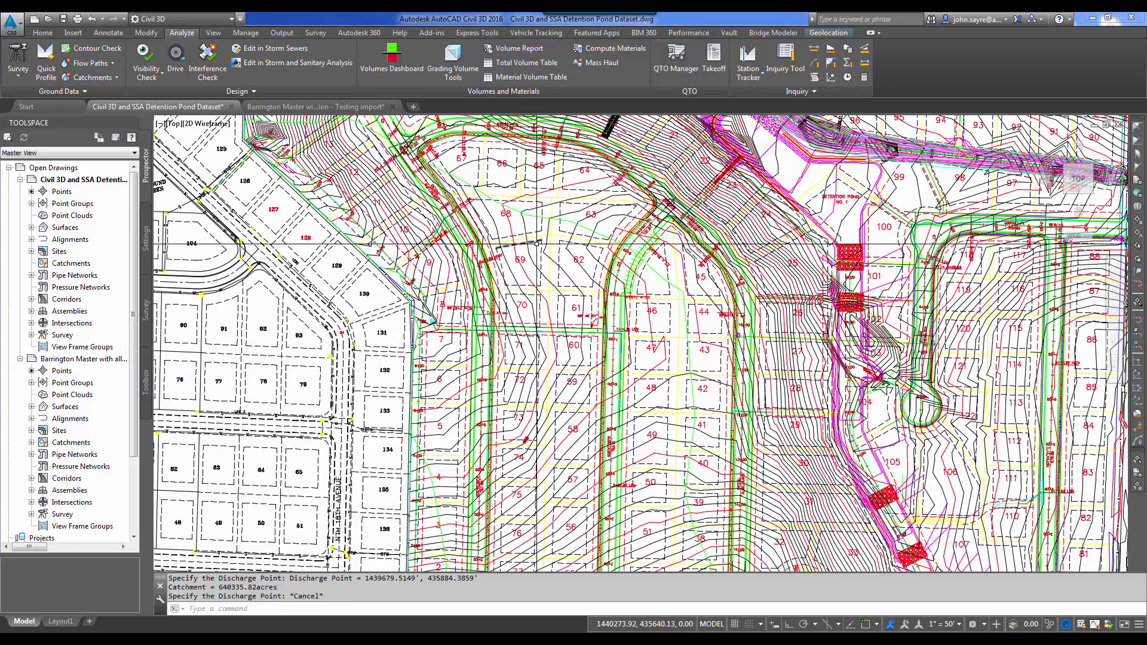
- Select the generated catchment boundary to examine its full extent across the site, and clear the selection
{"action": "left_click", "coordinate": [537, 244]}
{"action": "scroll", "coordinate": [524, 331], "scroll_direction": "down", "scroll_amount": 2}
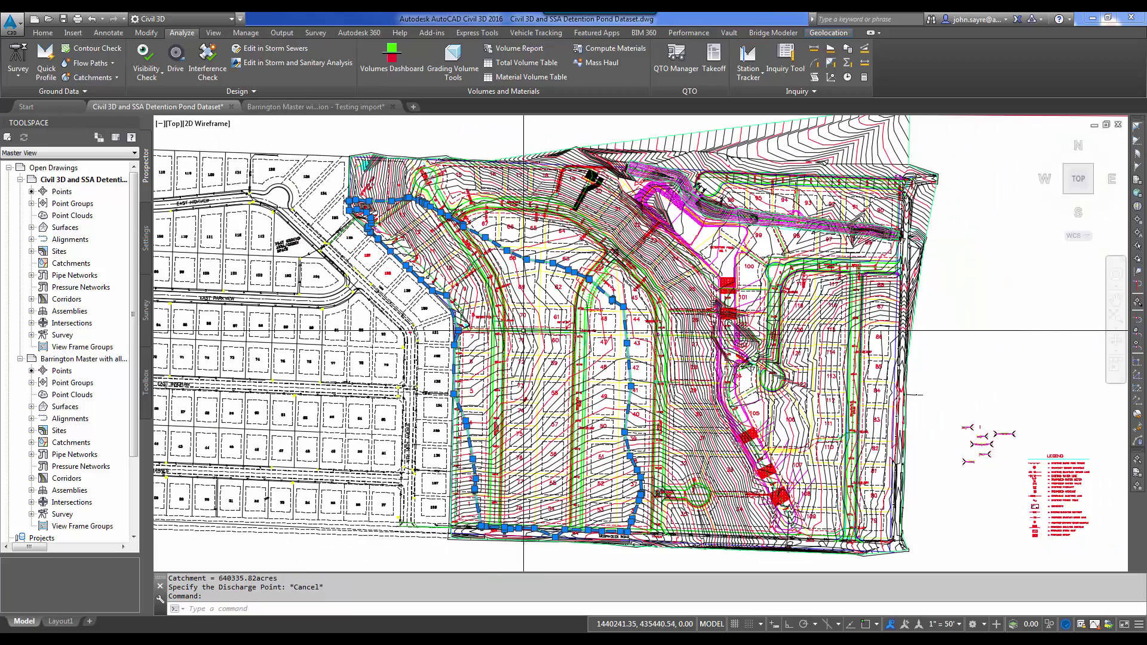
{"action": "middle_click_drag", "start_coordinate": [524, 331], "coordinate": [512, 321]}
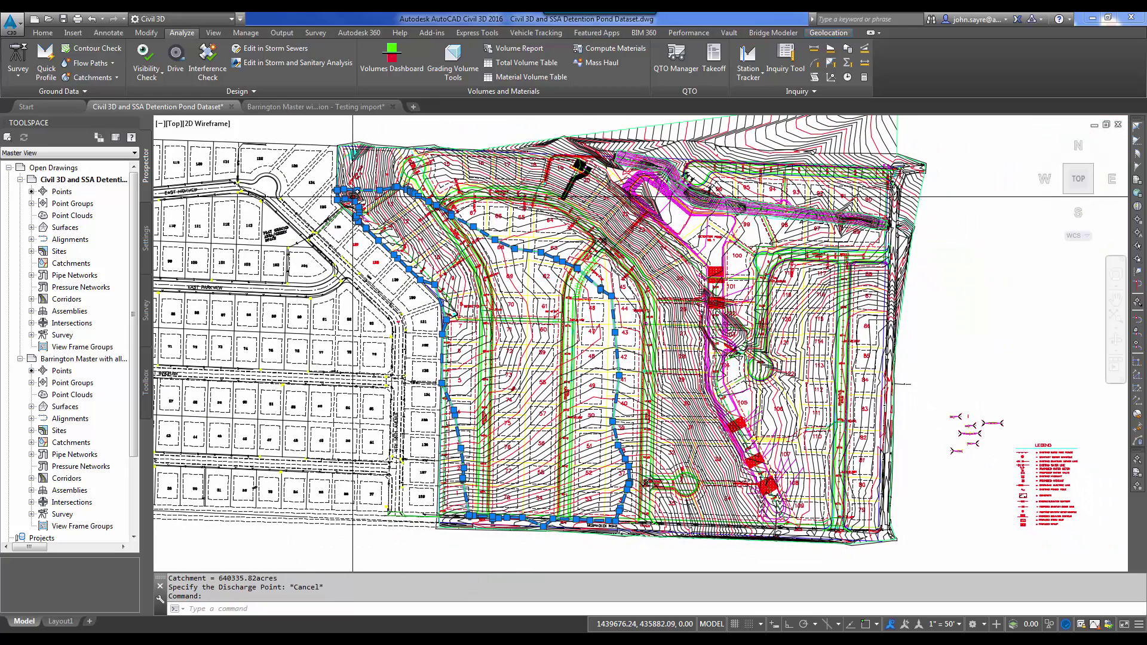
{"action": "key", "text": "Escape"}
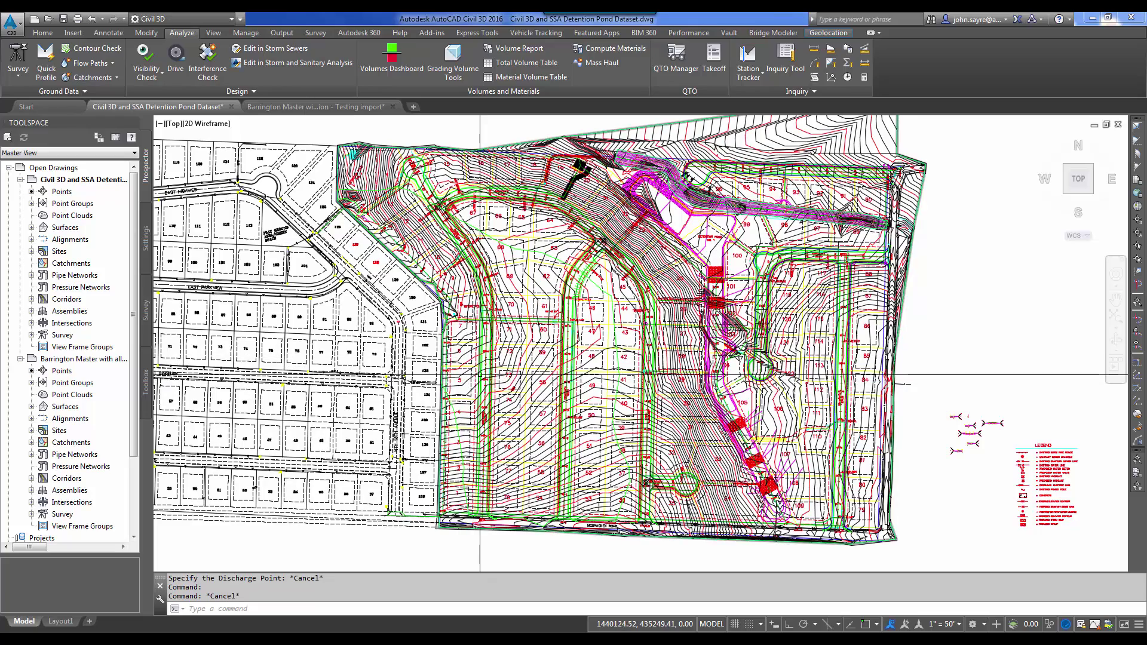
- Turn on the Detention Pond Pre Drainage area layer and review its boundary over the lots
{"action": "scroll", "coordinate": [510, 316], "scroll_direction": "up", "scroll_amount": 2}
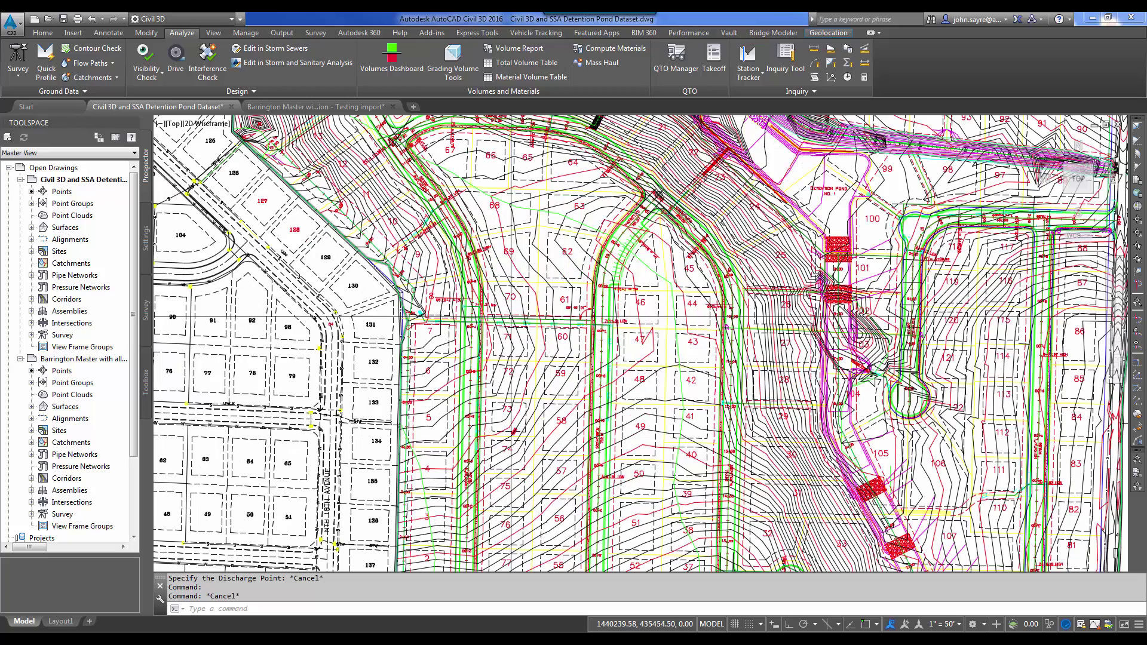
{"action": "left_click", "coordinate": [43, 32]}
{"action": "left_click", "coordinate": [759, 48]}
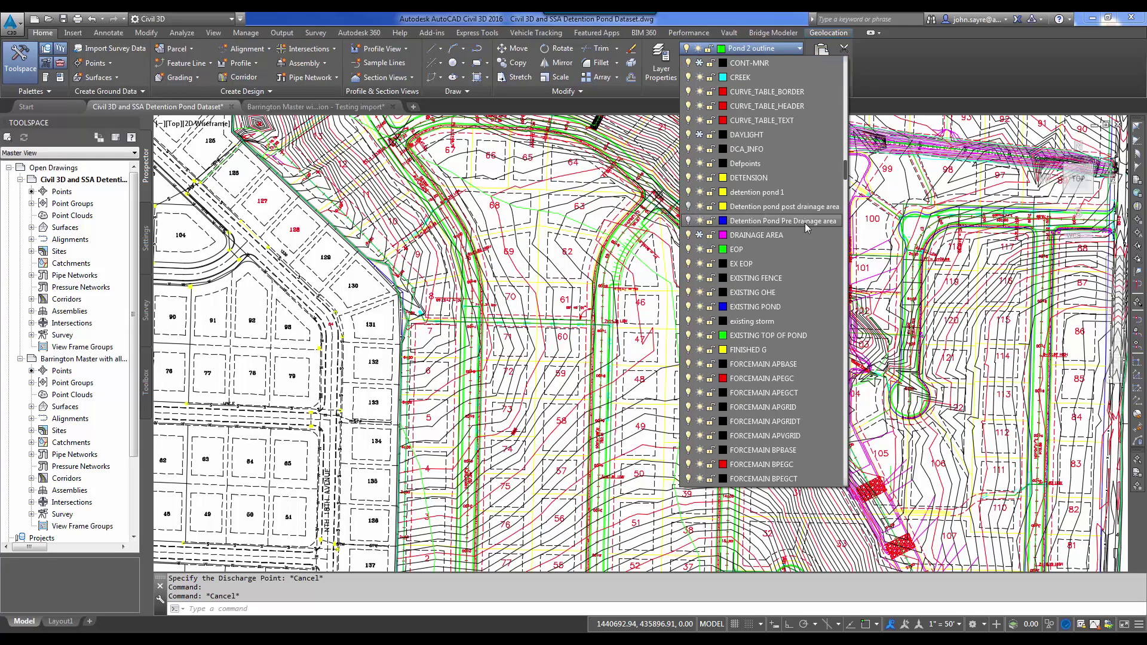
{"action": "left_click", "coordinate": [688, 221]}
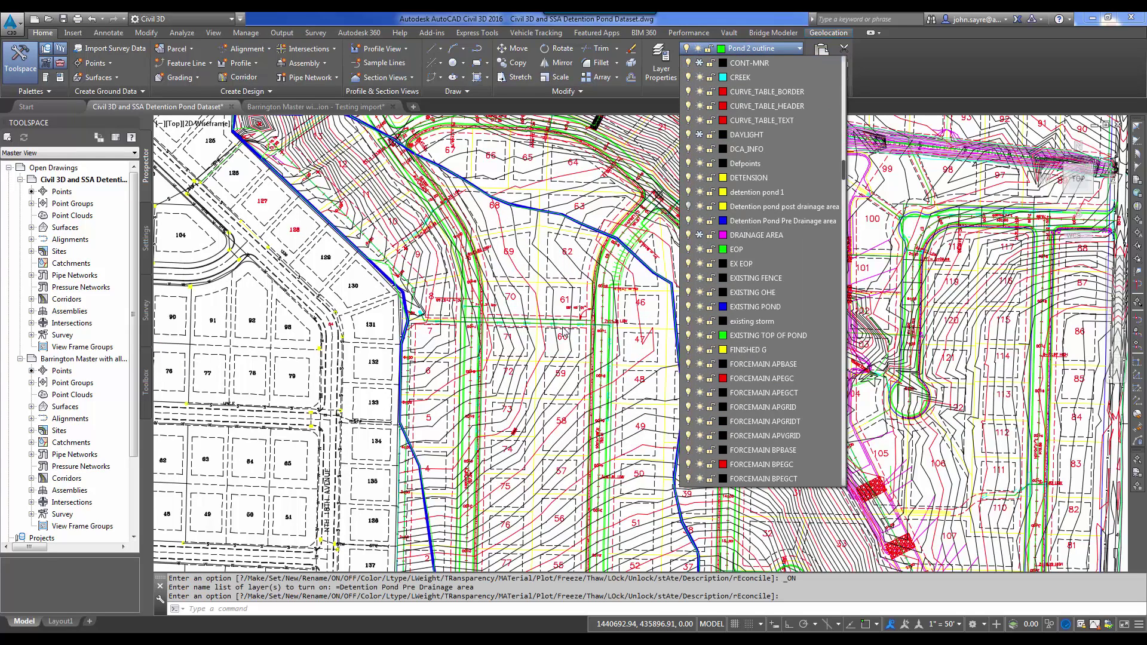
{"action": "key", "text": "Escape"}
{"action": "scroll", "coordinate": [560, 240], "scroll_direction": "up", "scroll_amount": 5}
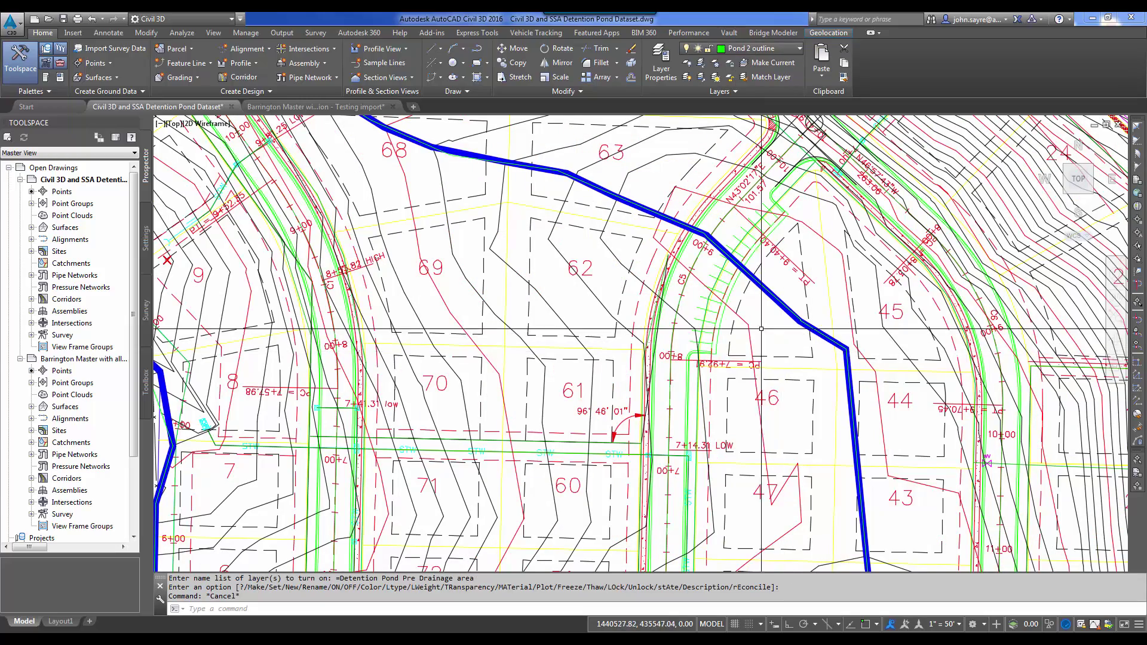
{"action": "scroll", "coordinate": [657, 334], "scroll_direction": "down", "scroll_amount": 3}
{"action": "middle_click_drag", "start_coordinate": [584, 376], "coordinate": [584, 264]}
{"action": "scroll", "coordinate": [584, 264], "scroll_direction": "down", "scroll_amount": 5}
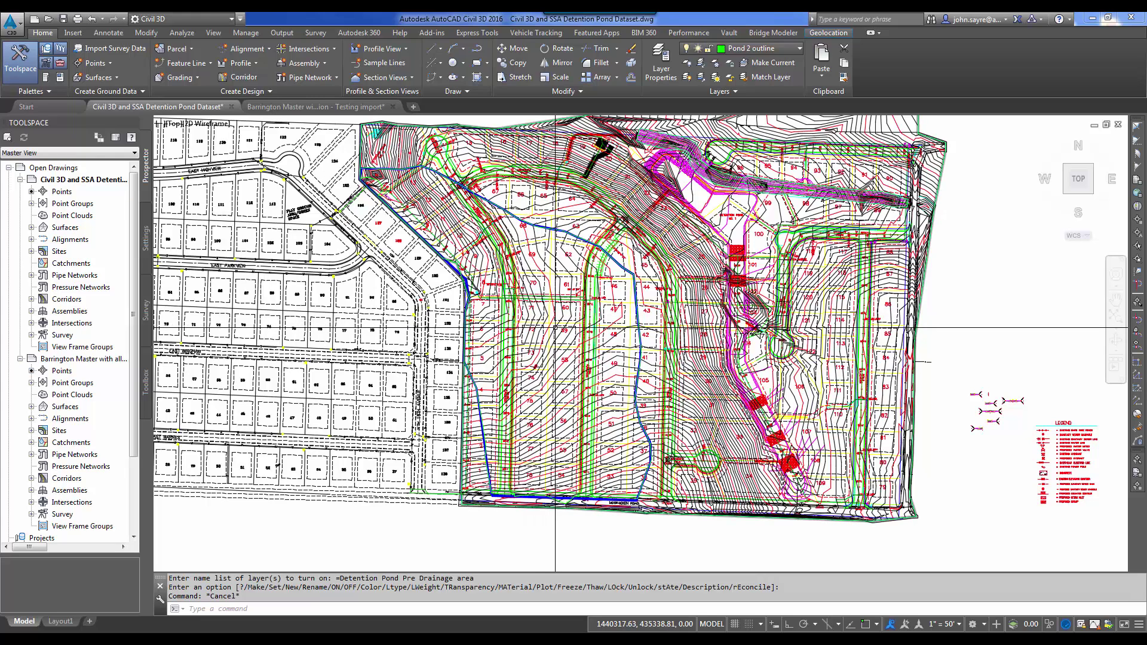
{"action": "mouse_move", "coordinate": [551, 328]}
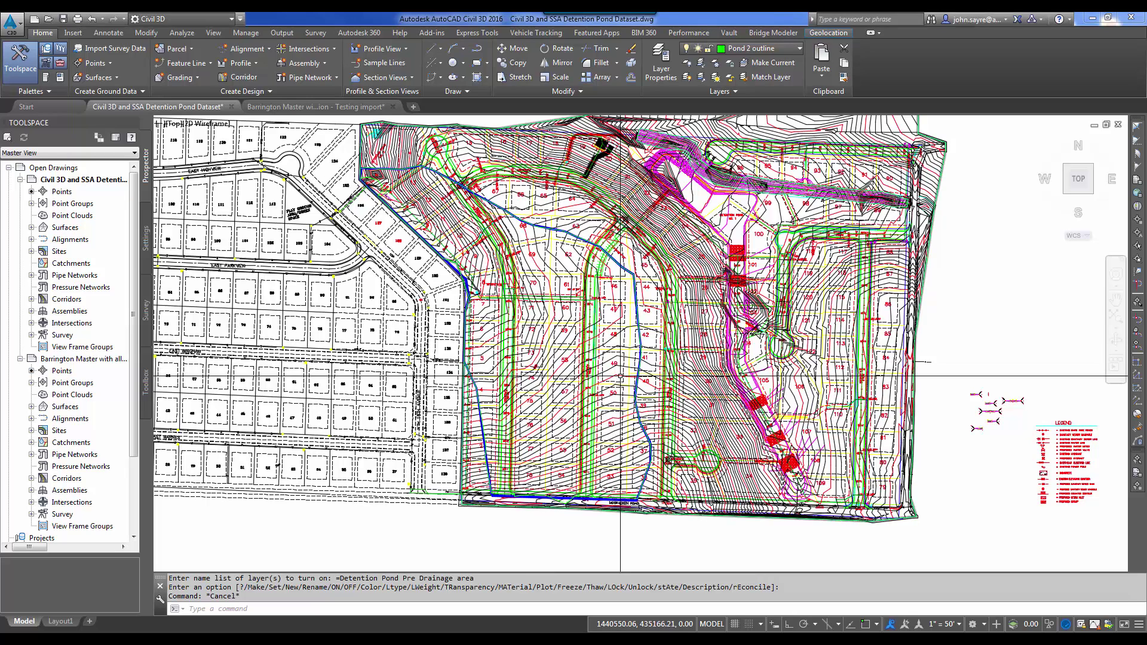
- Turn on the Detention pond post drainage area layer to compare it with the pre-development boundary
{"action": "left_click", "coordinate": [800, 53]}
{"action": "scroll", "coordinate": [846, 221], "scroll_direction": "up", "scroll_amount": 1}
{"action": "scroll", "coordinate": [830, 222], "scroll_direction": "up", "scroll_amount": 15}
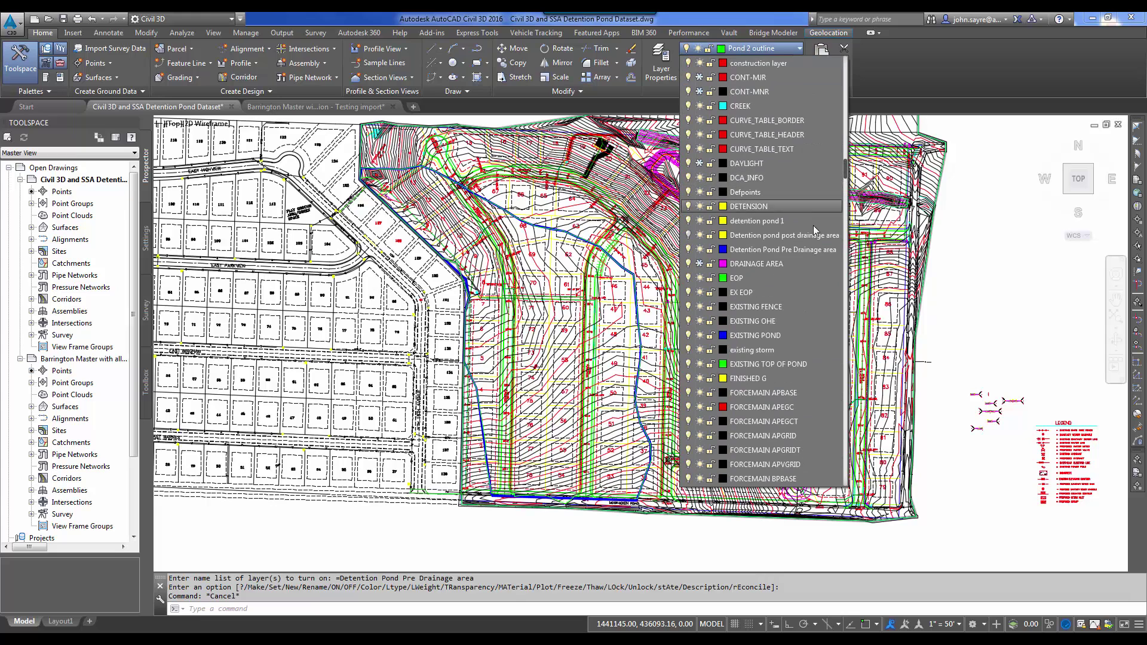
{"action": "left_click", "coordinate": [688, 235]}
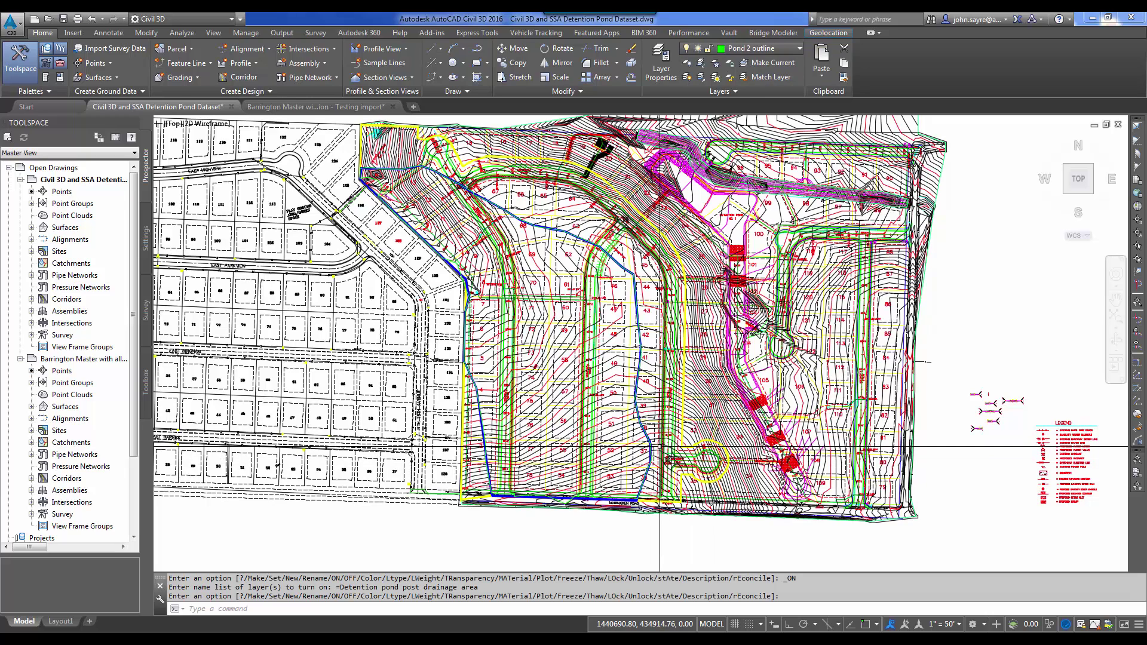
{"action": "mouse_move", "coordinate": [561, 359]}
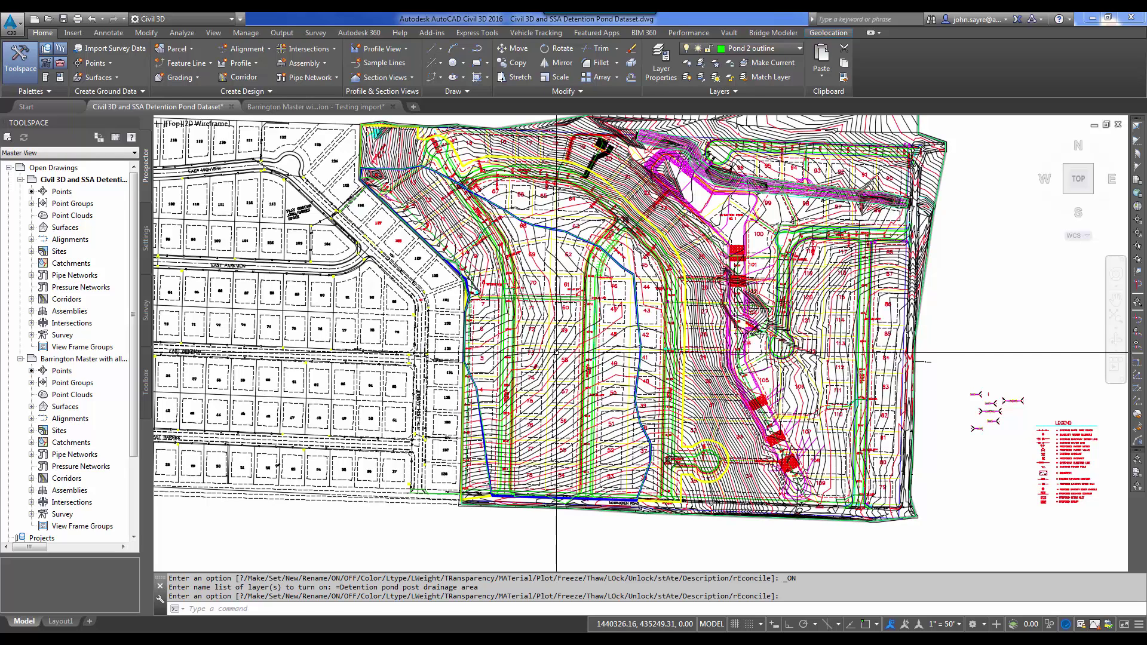
{"action": "mouse_move", "coordinate": [554, 354]}
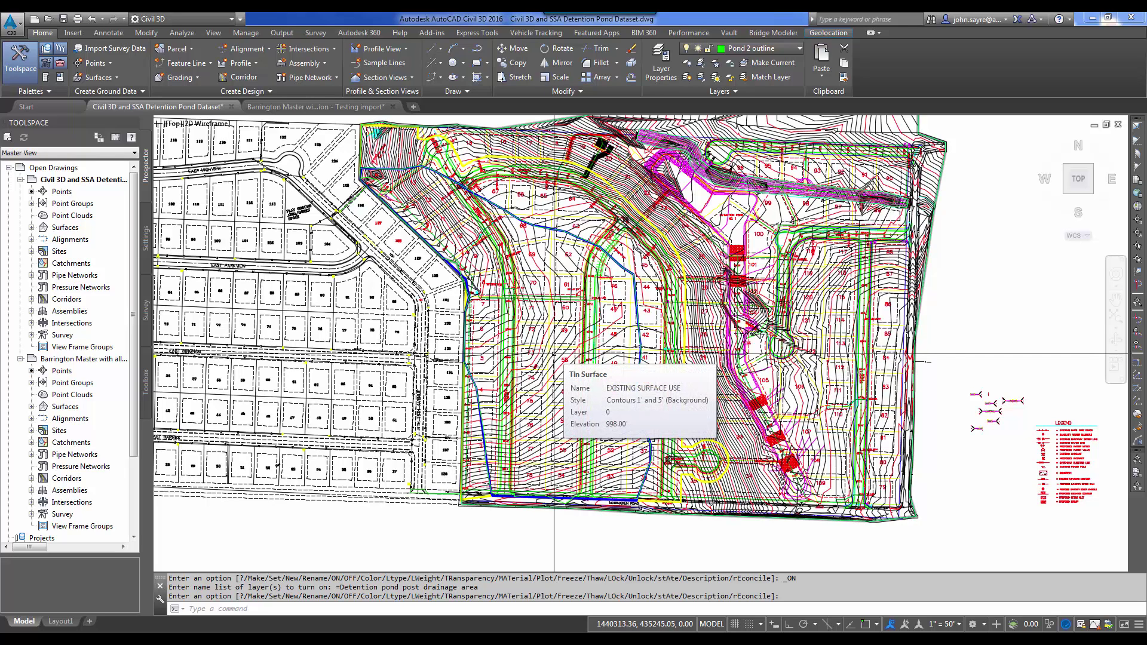
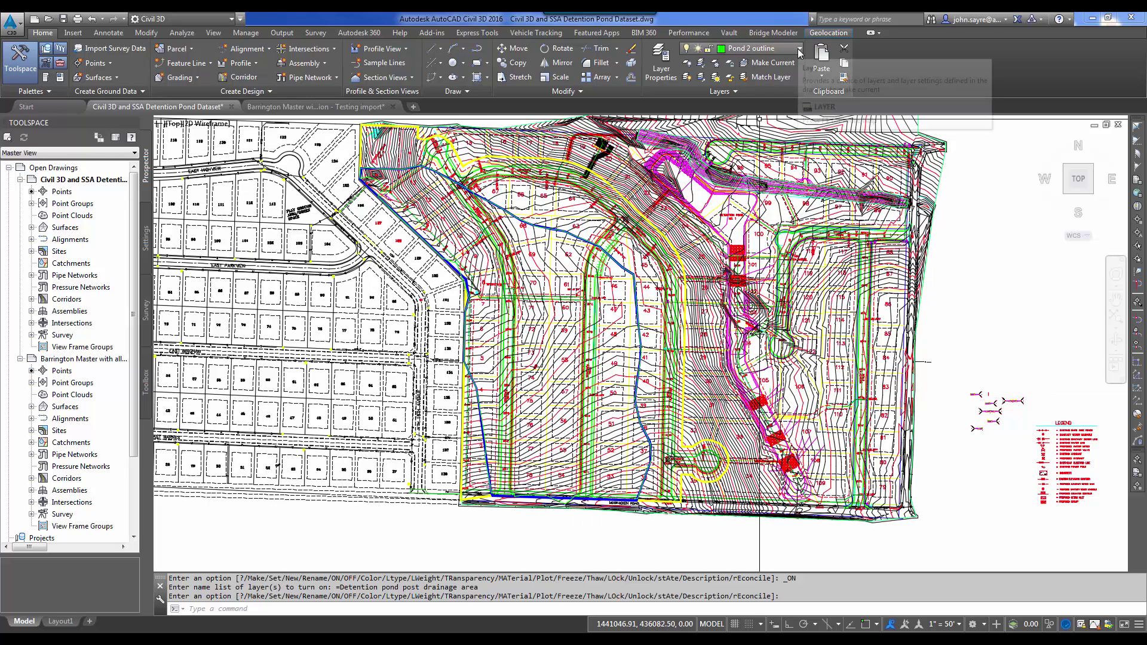
- Turn on the TC - Pre layer in the Layer Properties Manager and inspect the flow path from McCracken Road to the pond
{"action": "left_click", "coordinate": [799, 50]}
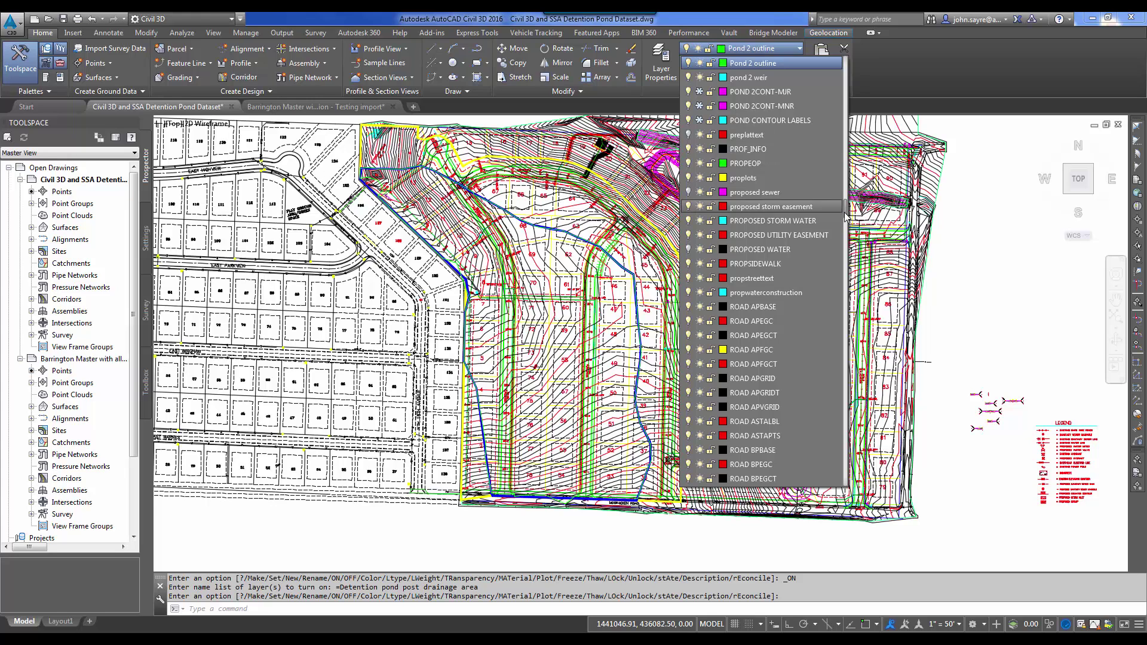
{"action": "left_click", "coordinate": [485, 128]}
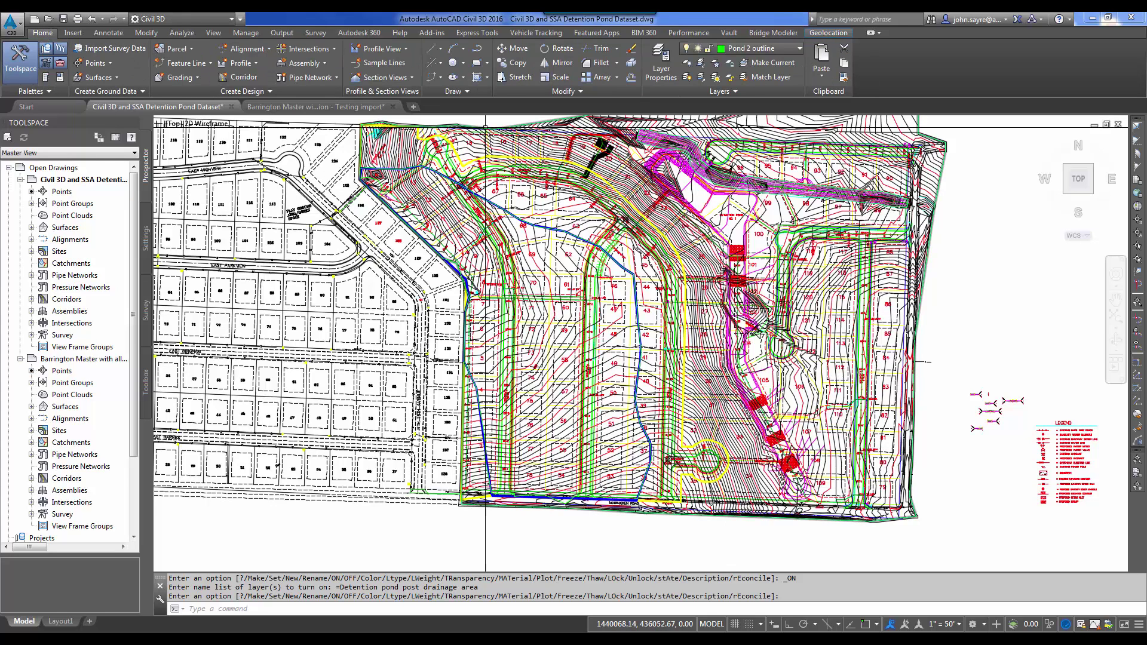
{"action": "left_click", "coordinate": [660, 64]}
{"action": "left_click", "coordinate": [1104, 317]}
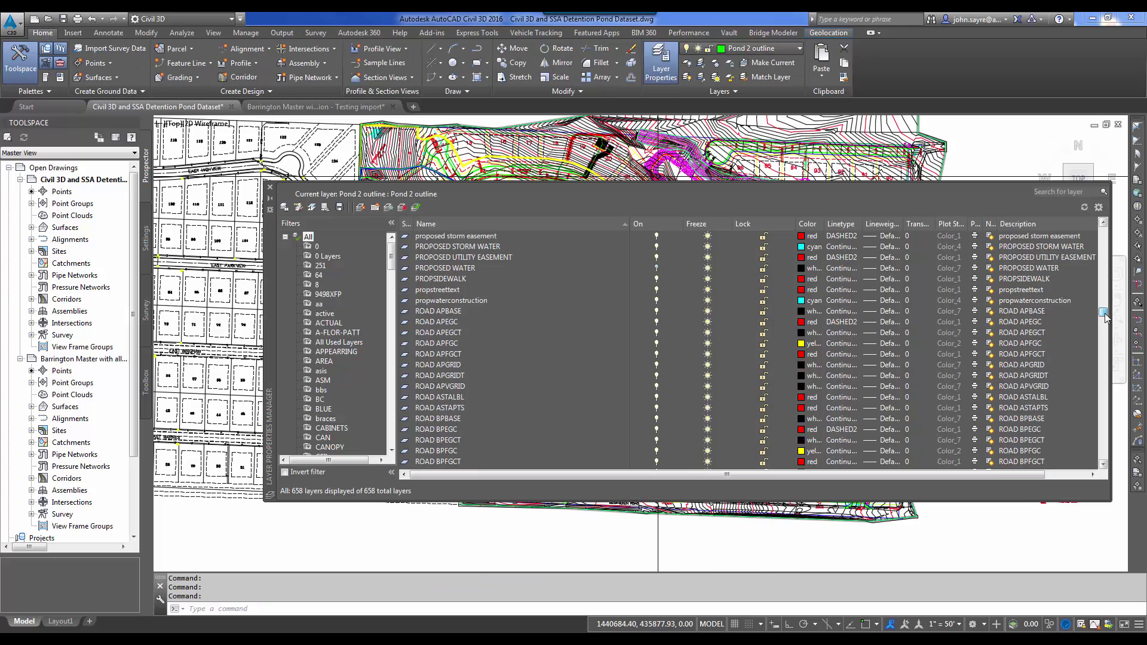
{"action": "left_click_drag", "start_coordinate": [1105, 317], "coordinate": [1104, 432]}
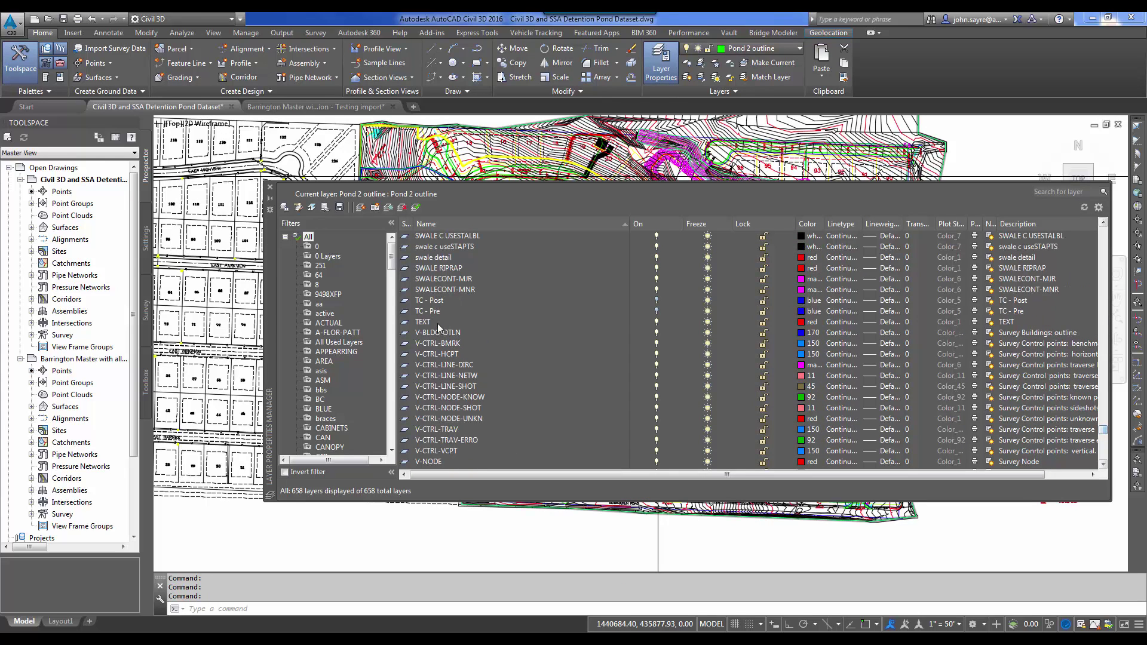
{"action": "left_click", "coordinate": [657, 312]}
{"action": "left_click", "coordinate": [270, 187]}
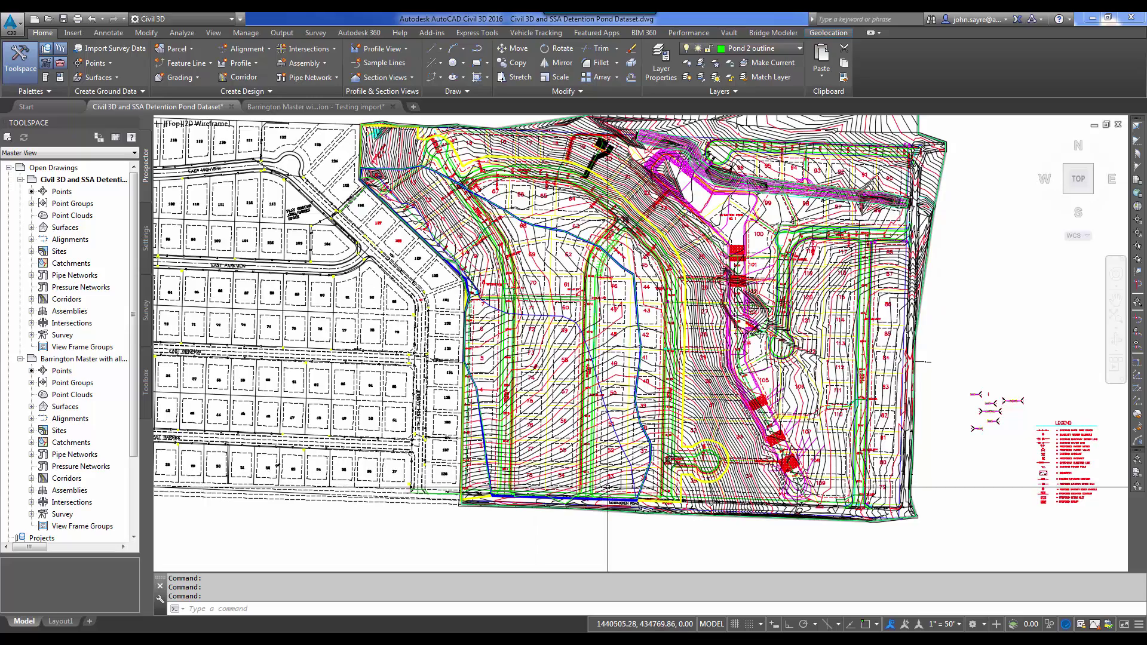
{"action": "scroll", "coordinate": [605, 485], "scroll_direction": "up", "scroll_amount": 4}
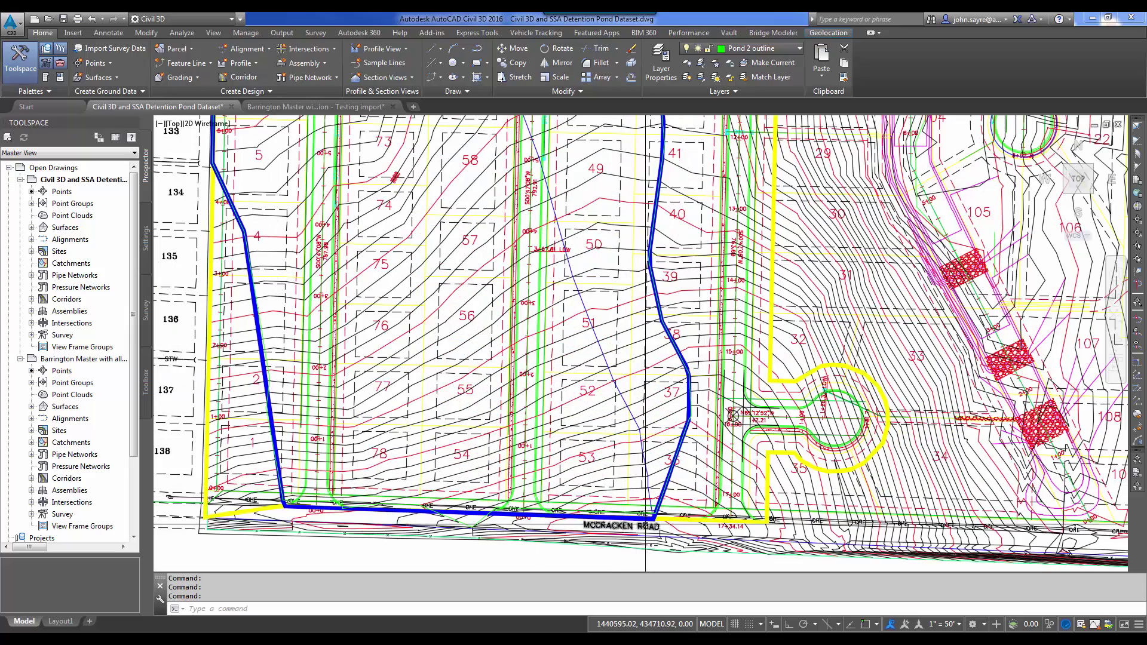
{"action": "scroll", "coordinate": [543, 201], "scroll_direction": "down", "scroll_amount": 2}
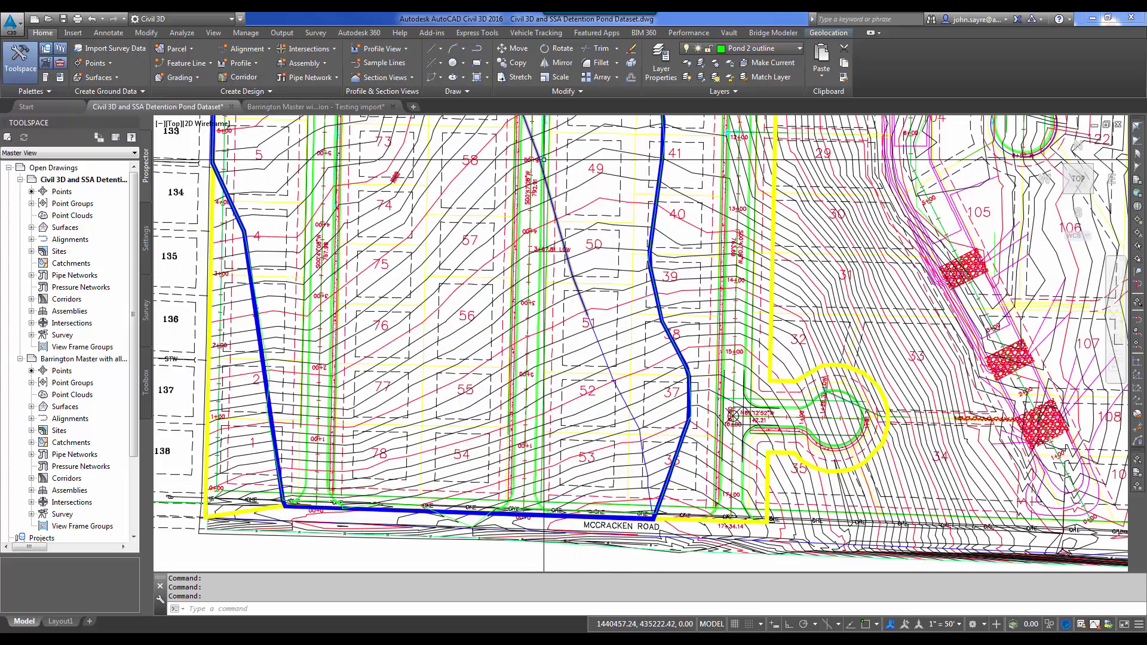
{"action": "scroll", "coordinate": [543, 195], "scroll_direction": "down", "scroll_amount": 3}
{"action": "scroll", "coordinate": [533, 334], "scroll_direction": "up", "scroll_amount": 2}
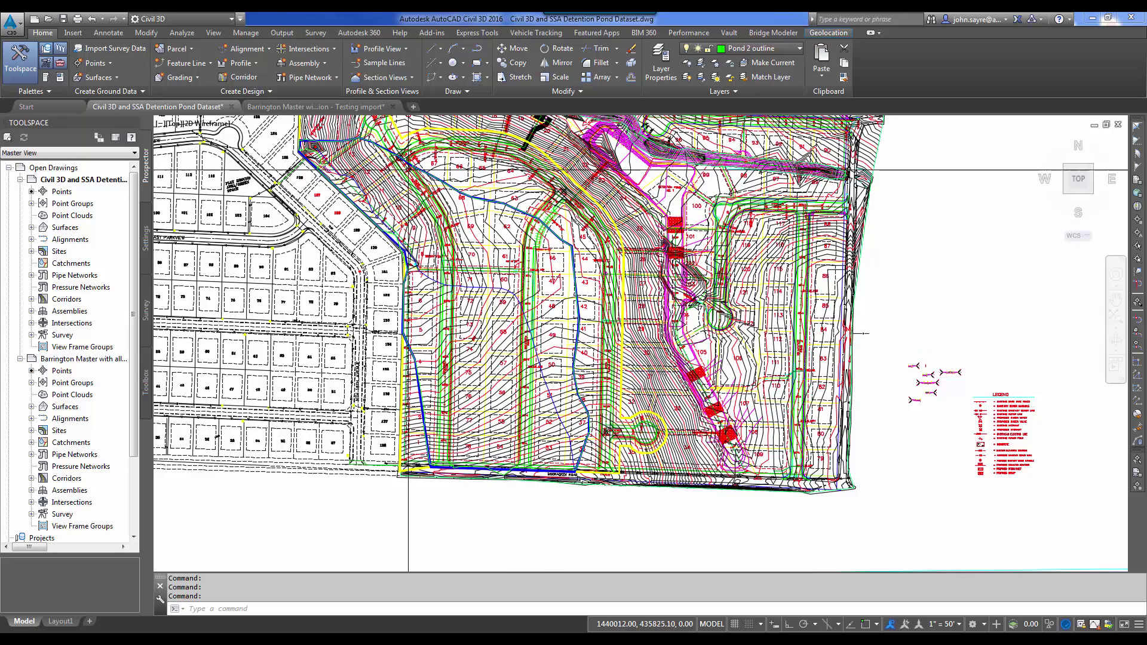
{"action": "middle_click_drag", "start_coordinate": [516, 343], "coordinate": [505, 376]}
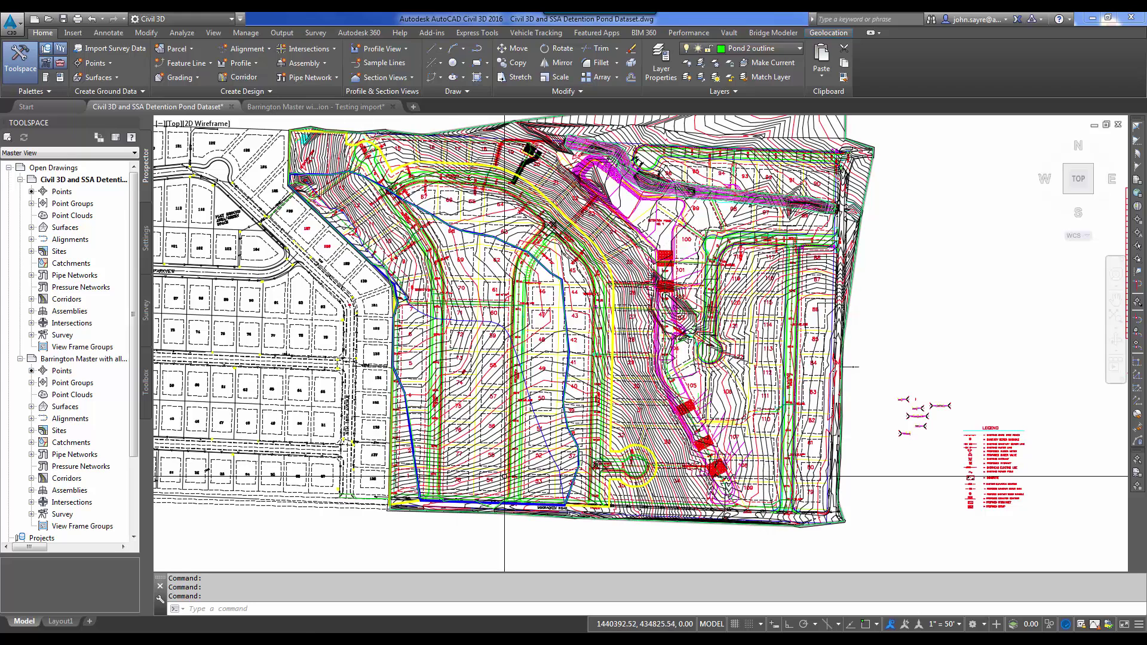
{"action": "right_click", "coordinate": [167, 640]}
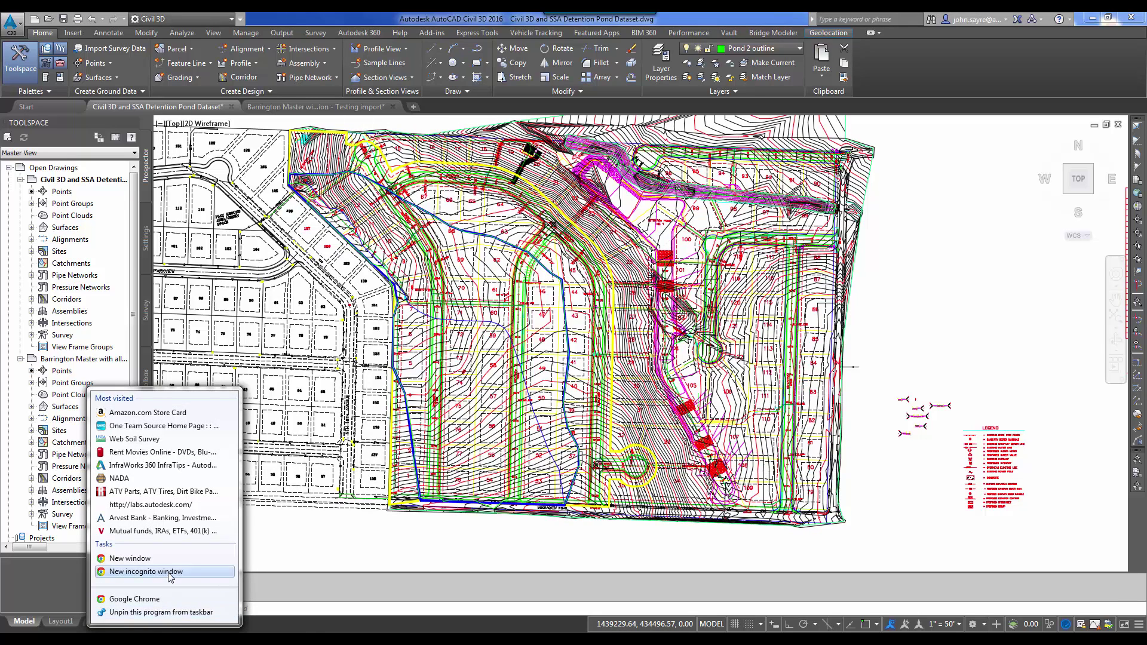
{"action": "left_click", "coordinate": [149, 574]}
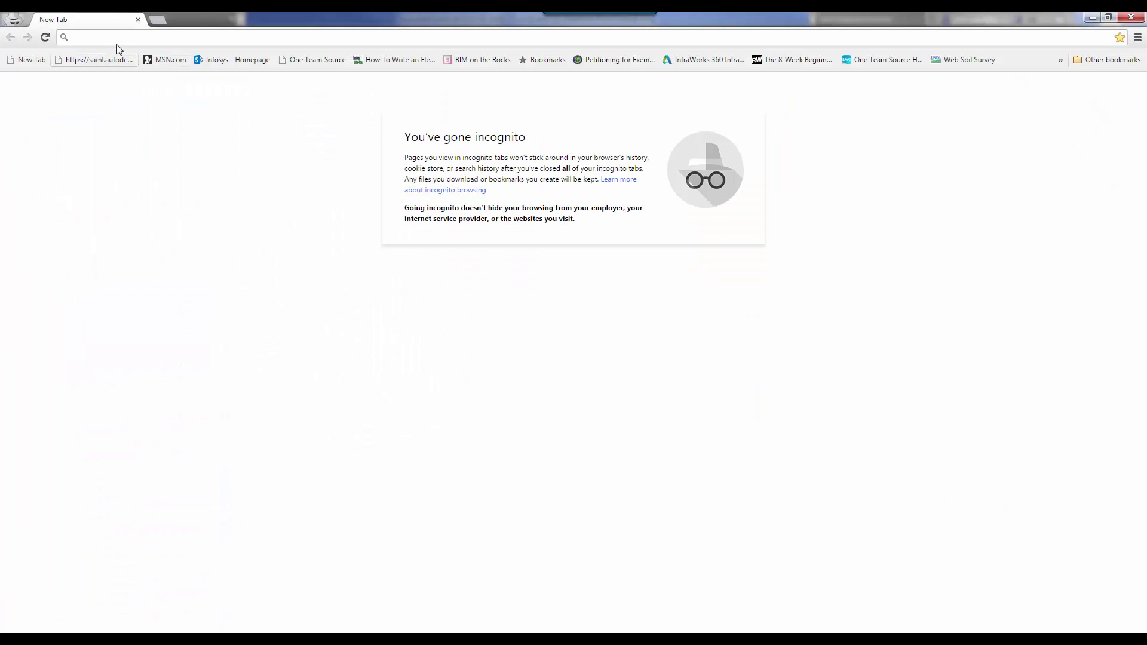
{"action": "type", "text": "goog"}
{"action": "key", "text": "Return"}
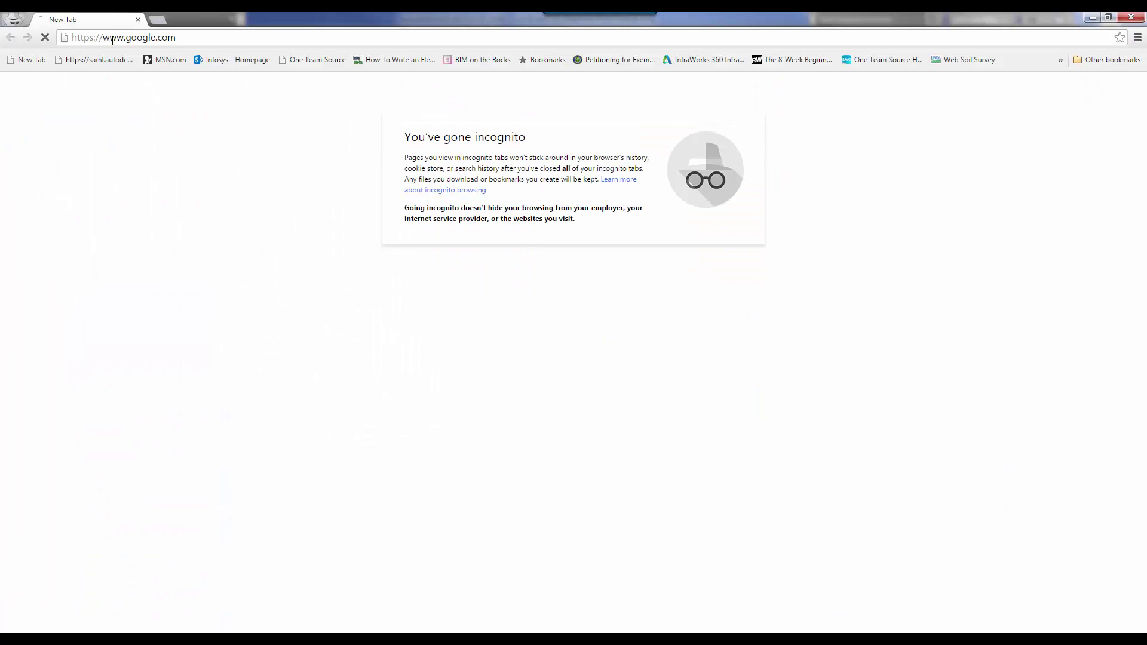
- Search Google for "usda soils survey", open the Web Soil Survey home page, and start the WSS application
{"action": "type", "text": "s"}
{"action": "key", "text": "BackSpace"}
{"action": "type", "text": "usda soi"}
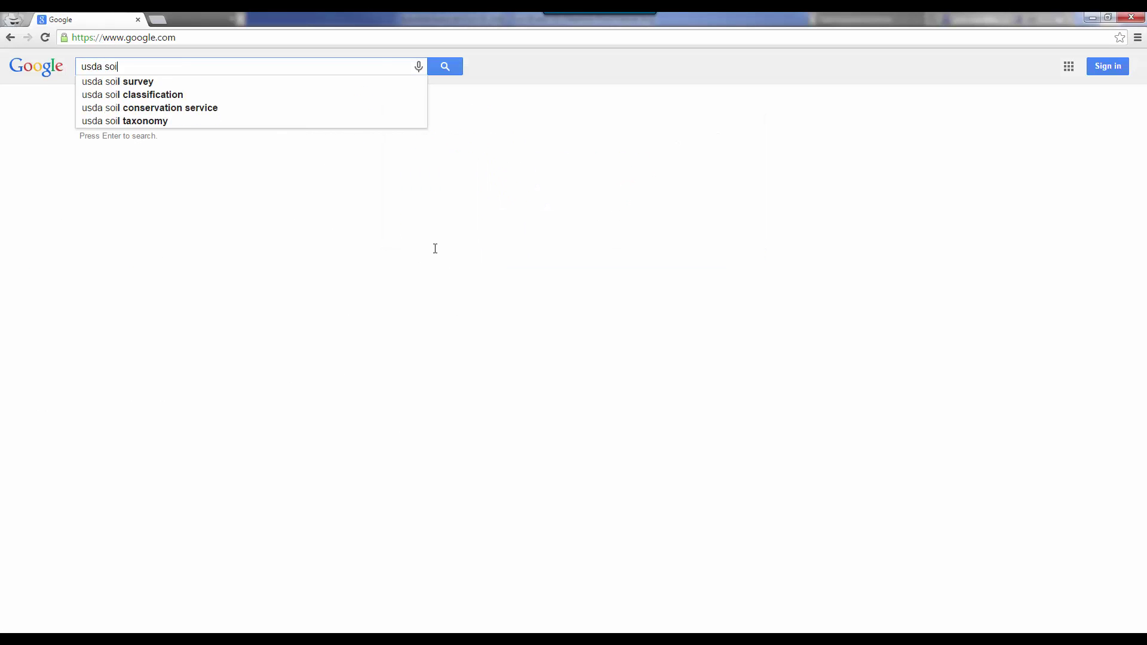
{"action": "type", "text": "ls survey"}
{"action": "key", "text": "Return"}
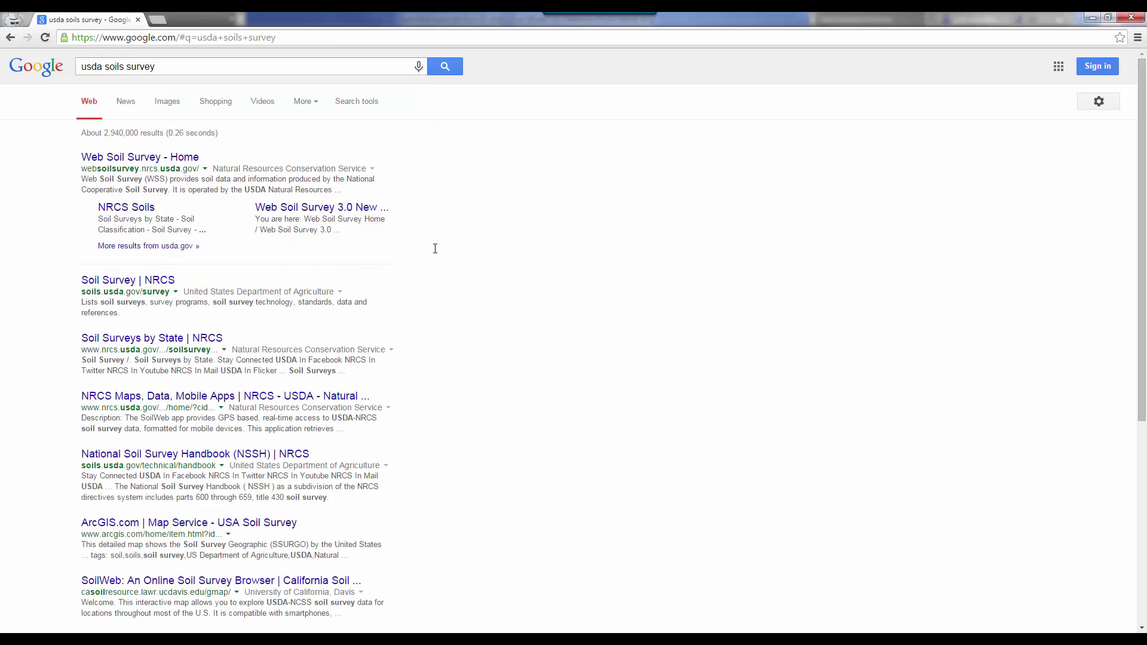
{"action": "left_click", "coordinate": [144, 158]}
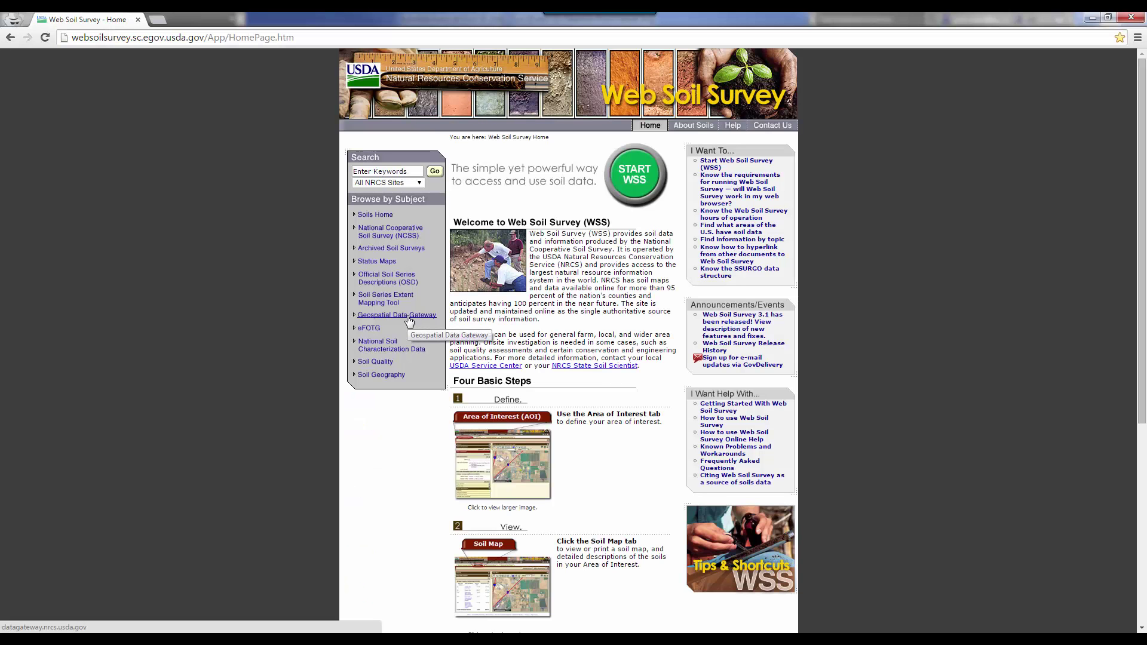
{"action": "left_click", "coordinate": [631, 183]}
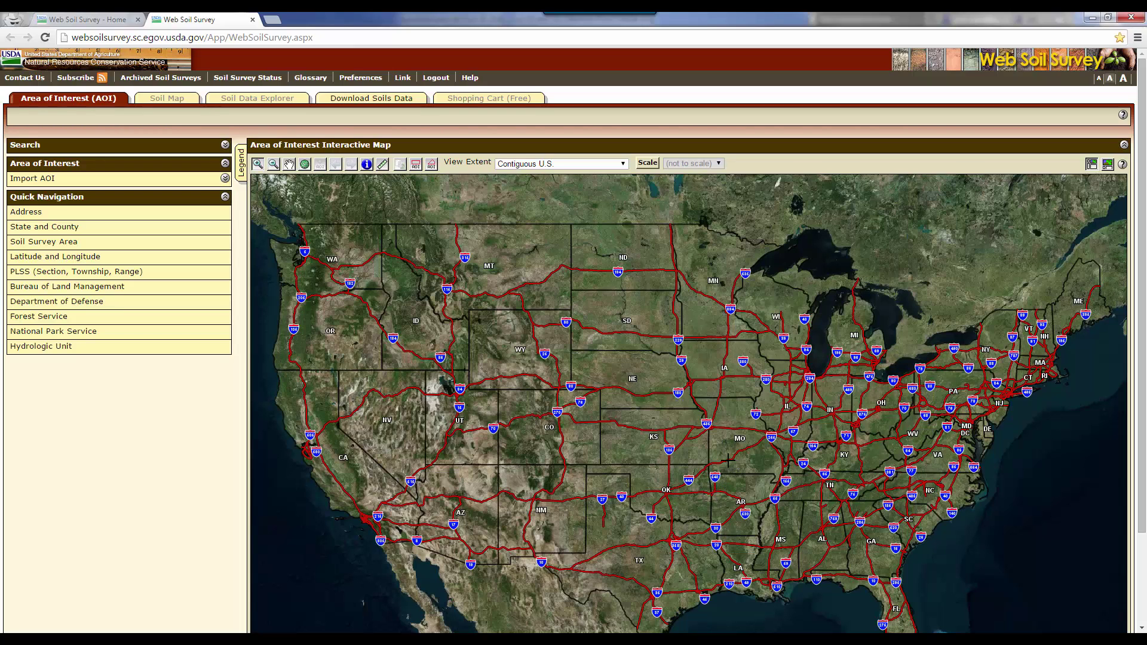
- Define a rectangular area of interest of about 57 acres around the subdivision north of E McCracken Rd in Christian County, Missouri
{"action": "left_click_drag", "start_coordinate": [708, 483], "coordinate": [731, 458]}
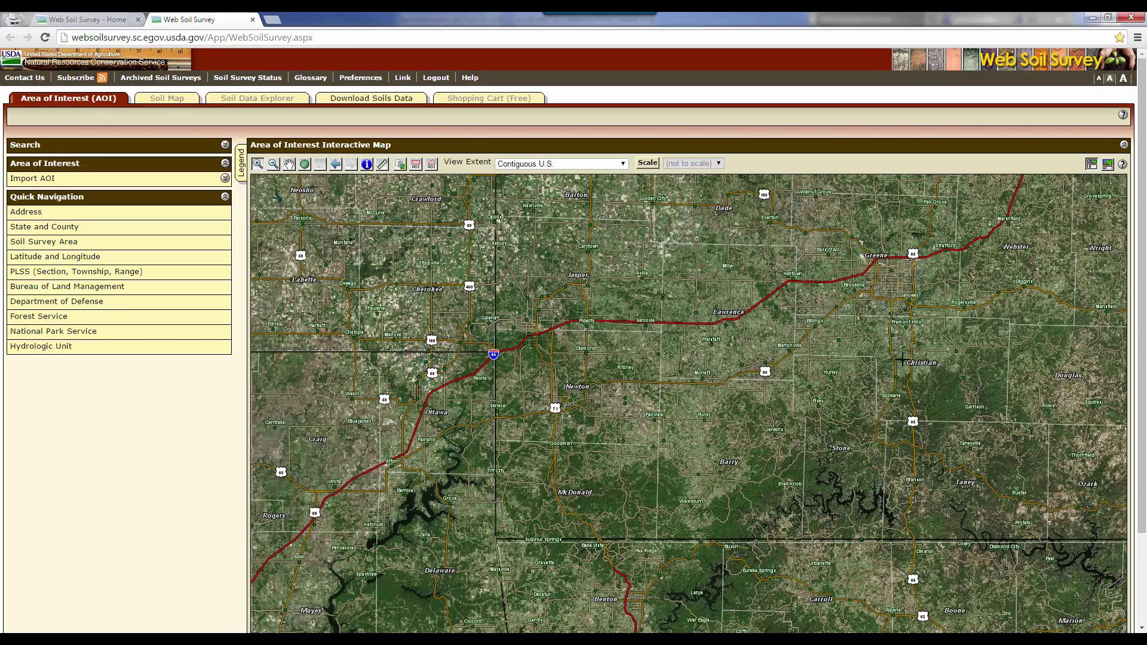
{"action": "left_click_drag", "start_coordinate": [903, 359], "coordinate": [937, 335]}
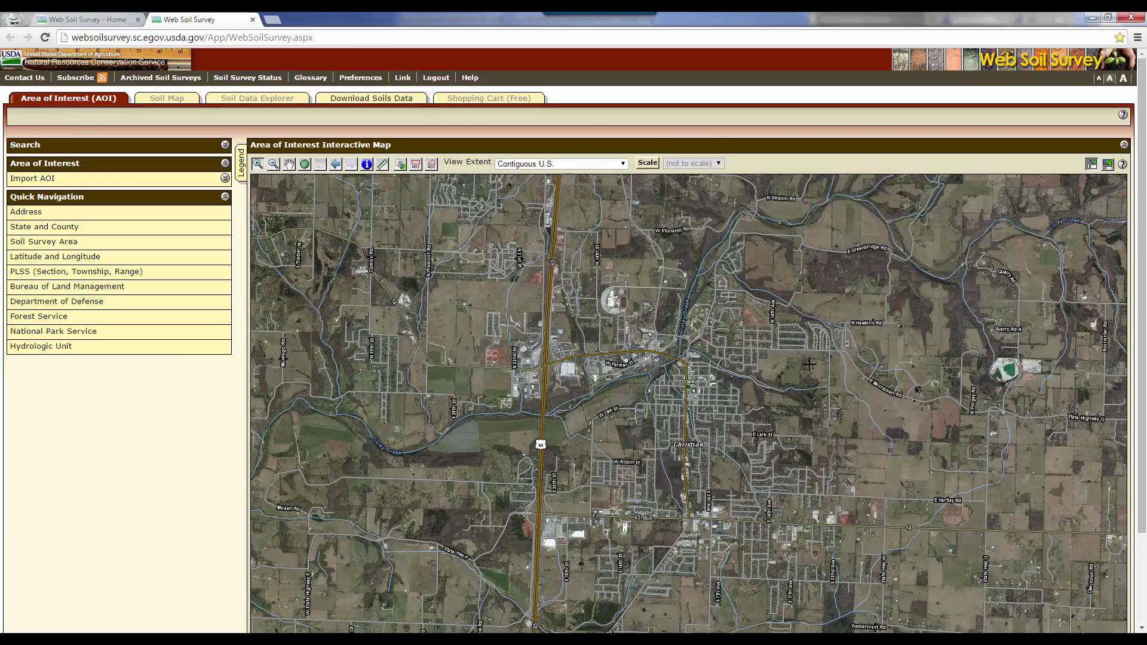
{"action": "left_click_drag", "start_coordinate": [832, 330], "coordinate": [763, 364]}
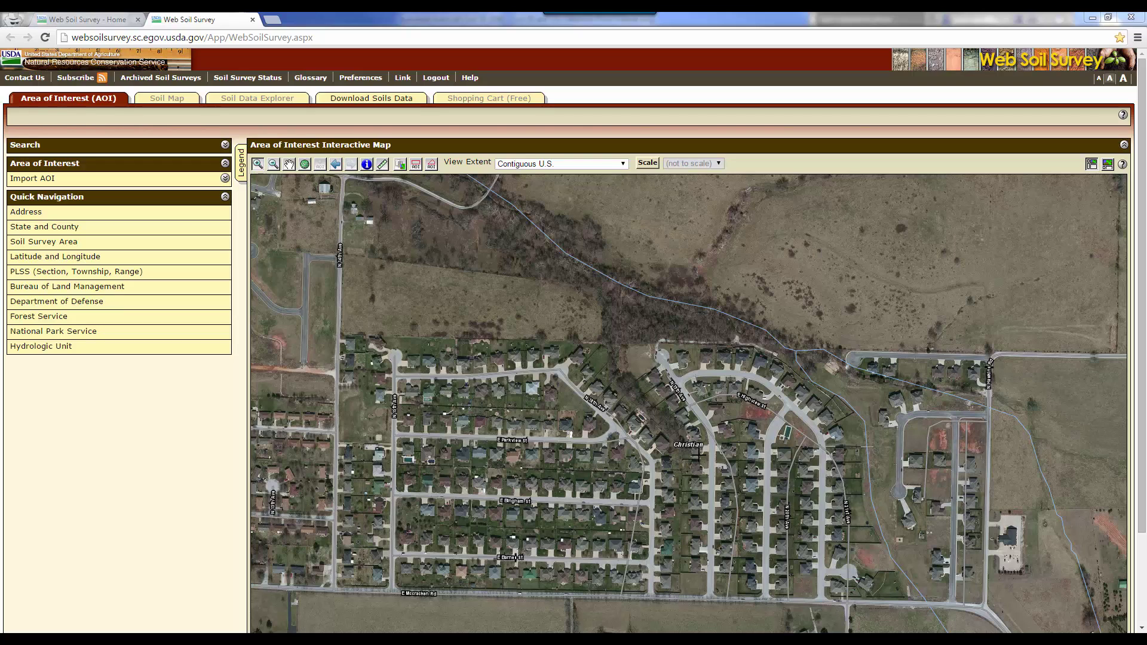
{"action": "left_click", "coordinate": [290, 166]}
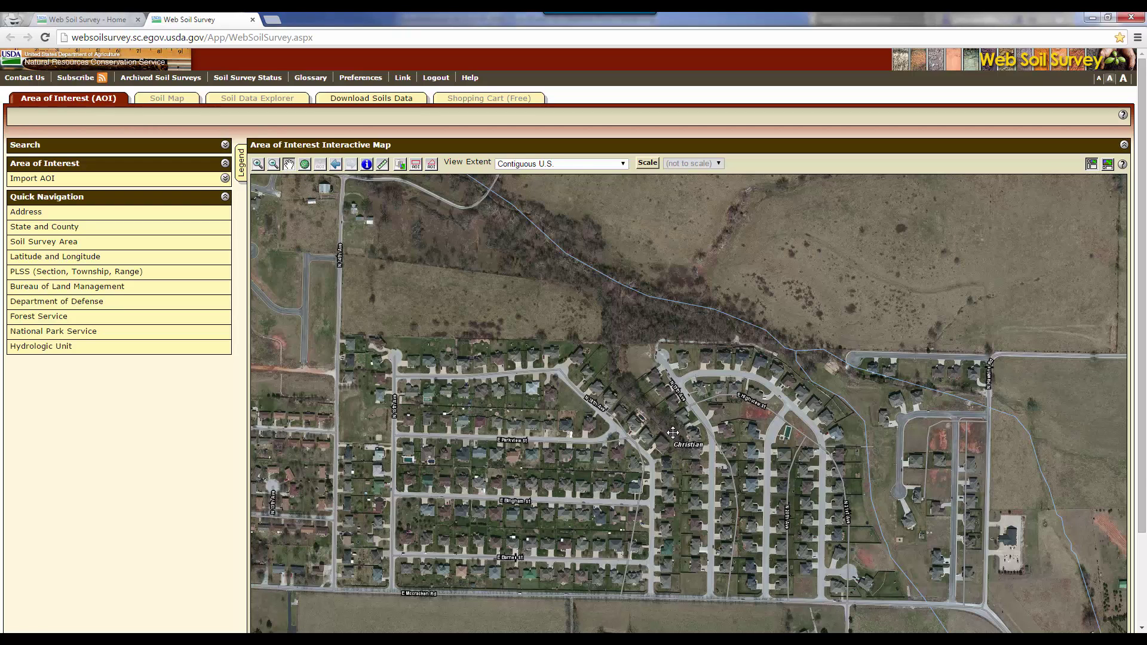
{"action": "left_click_drag", "start_coordinate": [673, 429], "coordinate": [633, 400]}
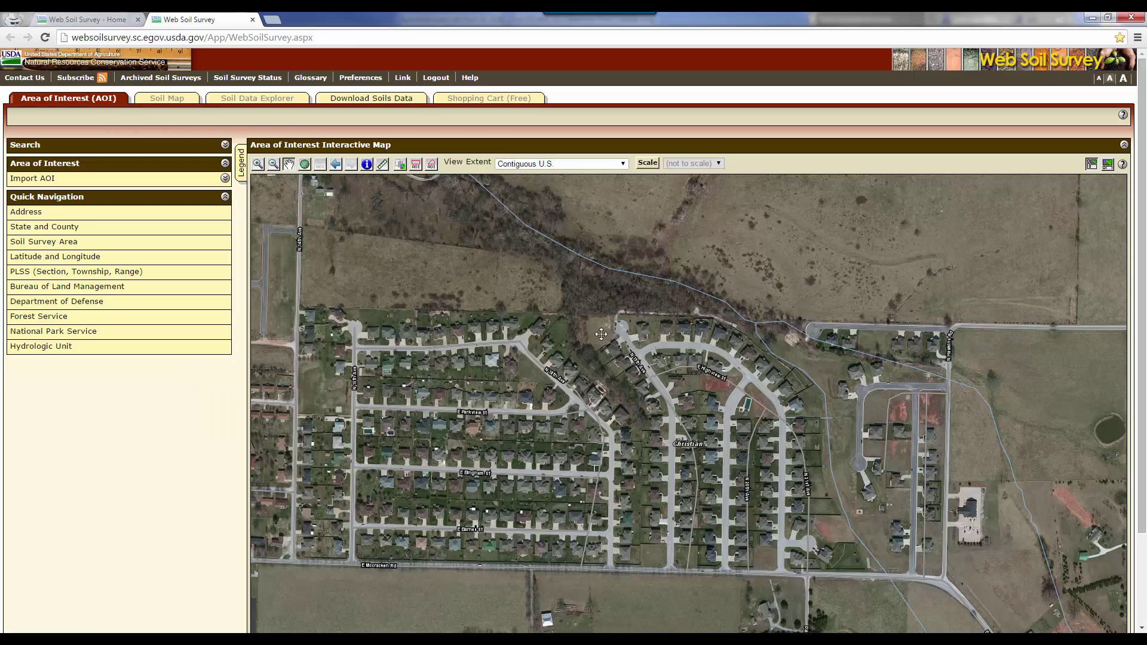
{"action": "left_click", "coordinate": [416, 167]}
{"action": "left_click_drag", "start_coordinate": [582, 591], "coordinate": [863, 265]}
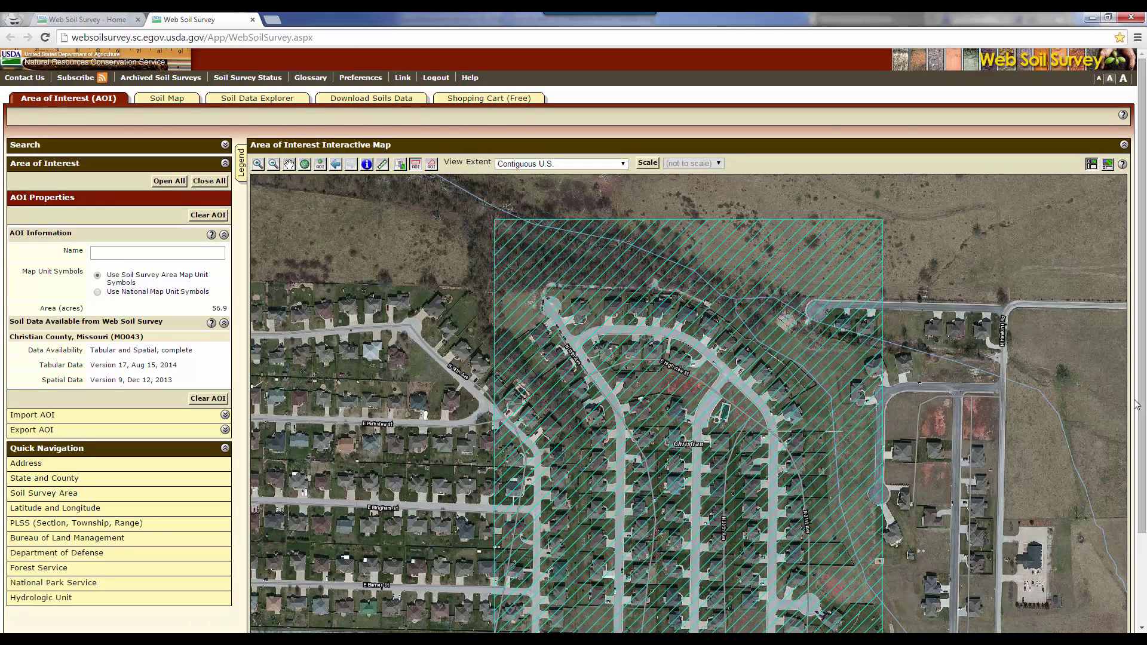
- Display the soil map for the area of interest and review the map unit legend and soil boundaries
{"action": "scroll", "coordinate": [1142, 400], "scroll_direction": "down", "scroll_amount": 1}
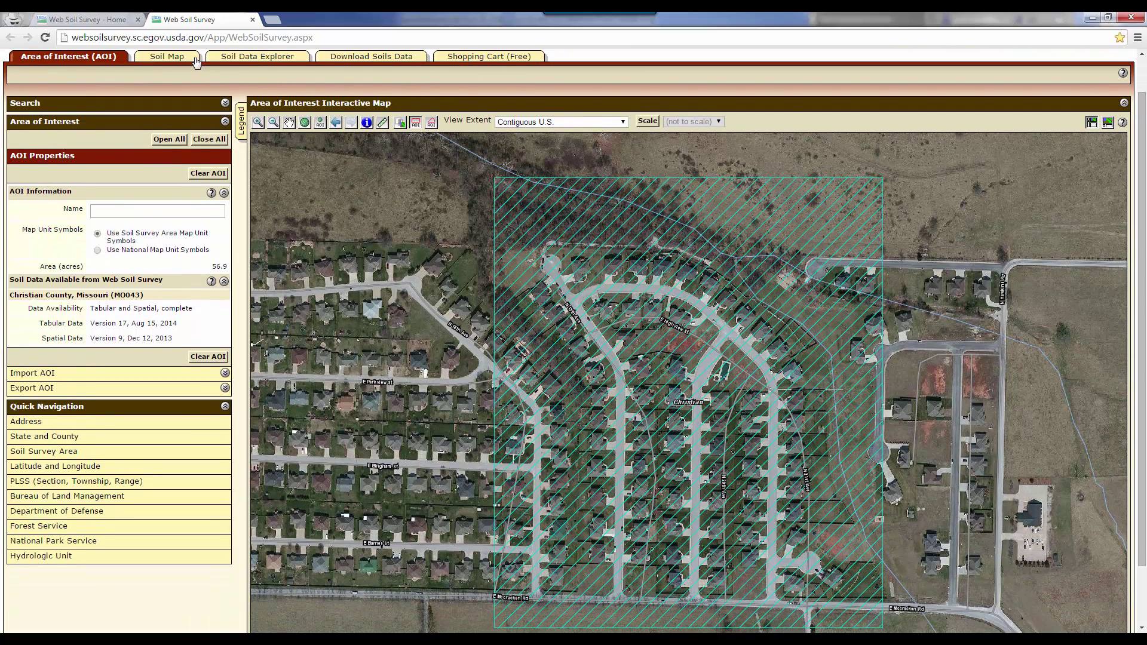
{"action": "left_click", "coordinate": [196, 59]}
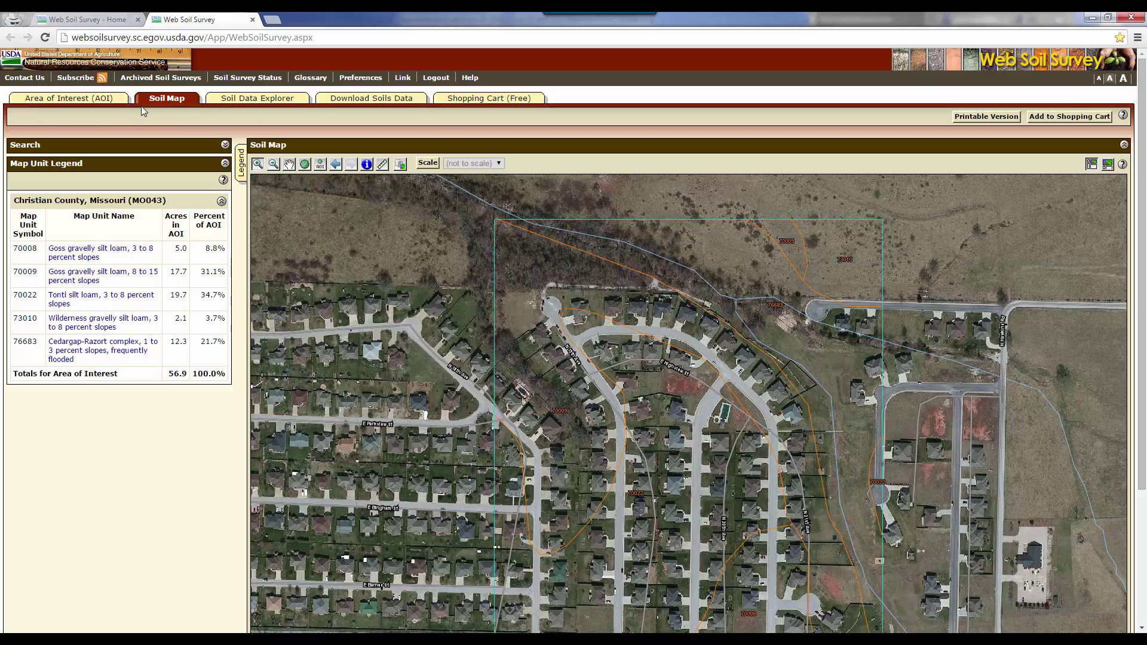
{"action": "scroll", "coordinate": [385, 510], "scroll_direction": "down", "scroll_amount": 3}
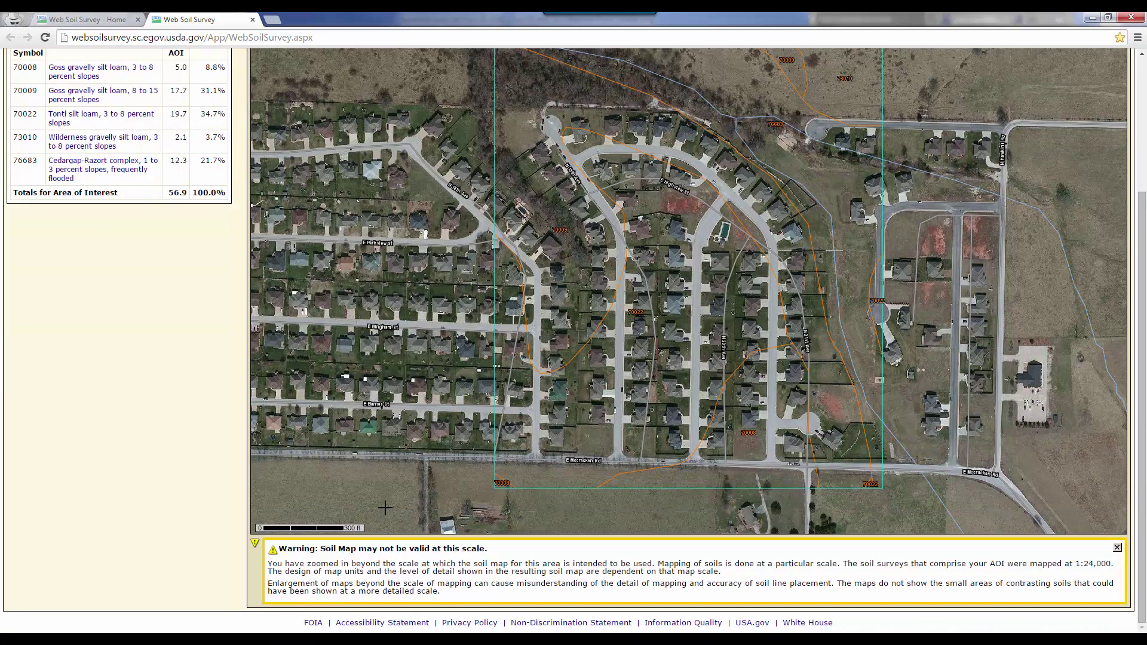
{"action": "scroll", "coordinate": [386, 508], "scroll_direction": "up", "scroll_amount": 2}
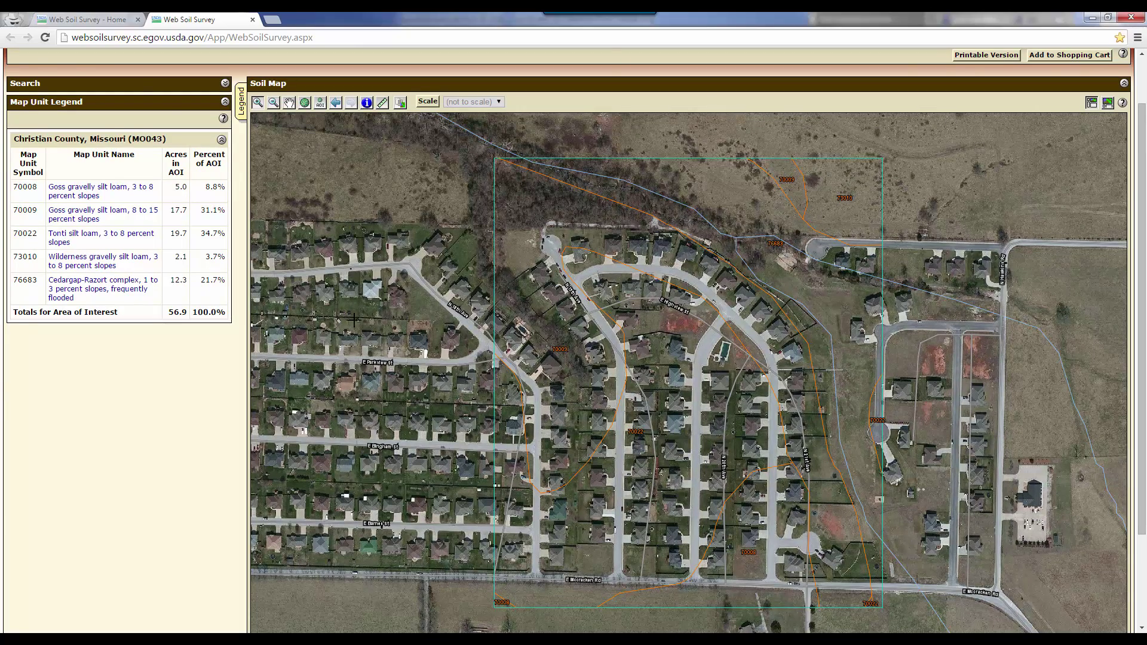
{"action": "scroll", "coordinate": [357, 339], "scroll_direction": "up", "scroll_amount": 1}
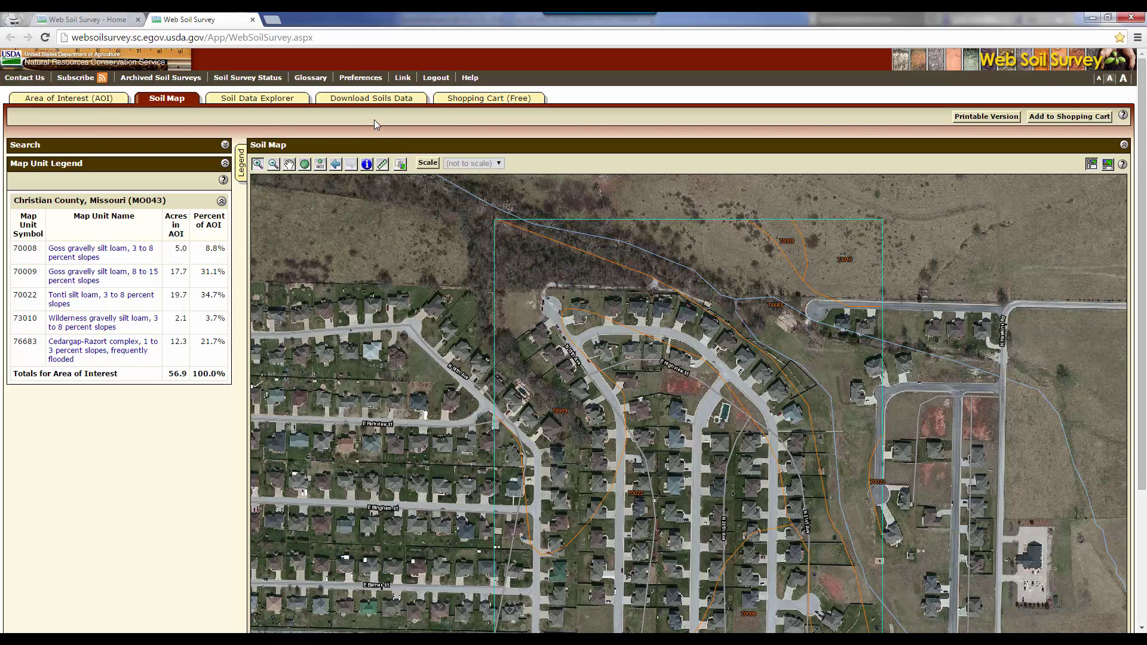
- Create a download link for the area of interest's SSURGO soils data
{"action": "left_click", "coordinate": [372, 98]}
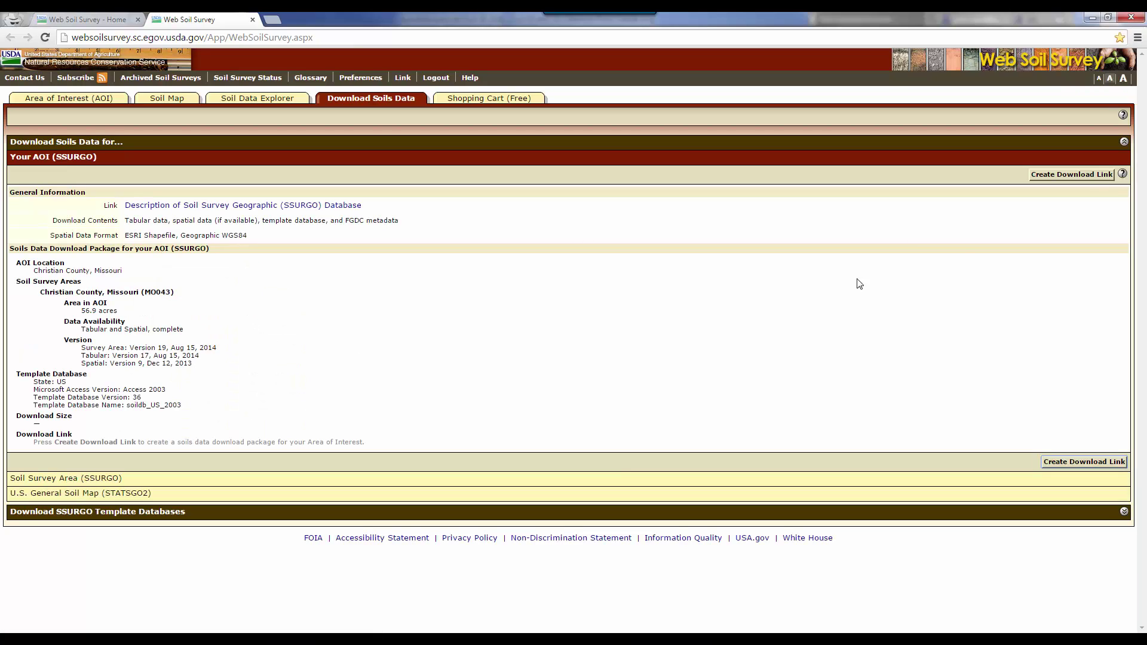
{"action": "left_click", "coordinate": [1072, 174]}
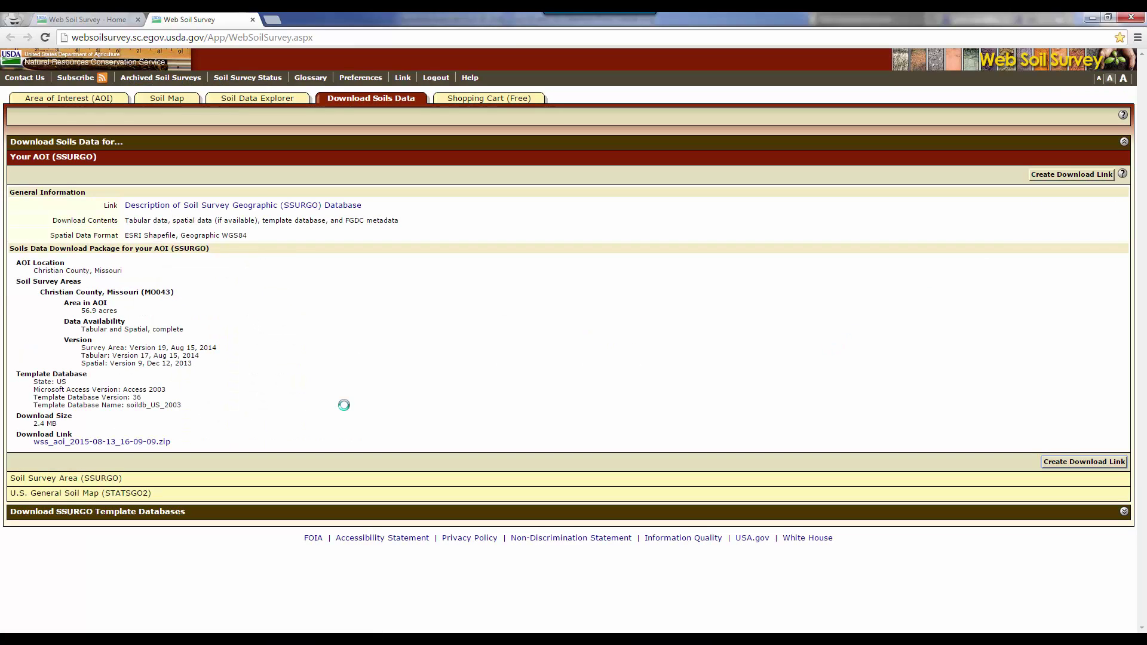
- Return to the soil map and check the hydrologic soil group in the descriptions of map units 70009 and 70022
{"action": "left_click", "coordinate": [177, 102]}
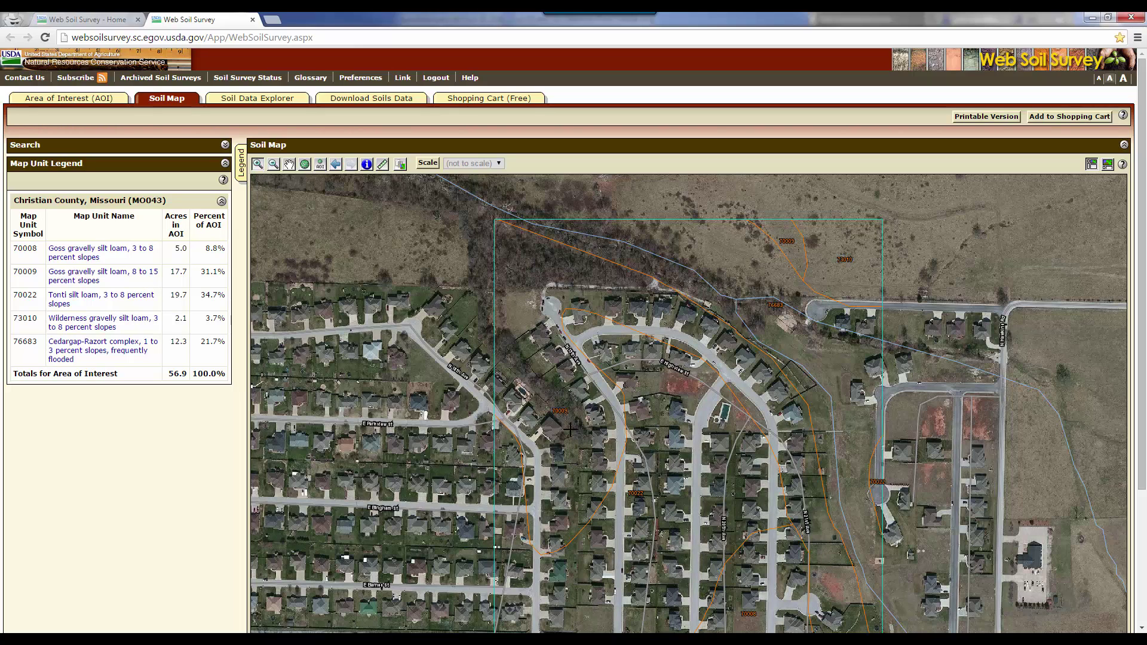
{"action": "left_click", "coordinate": [52, 280]}
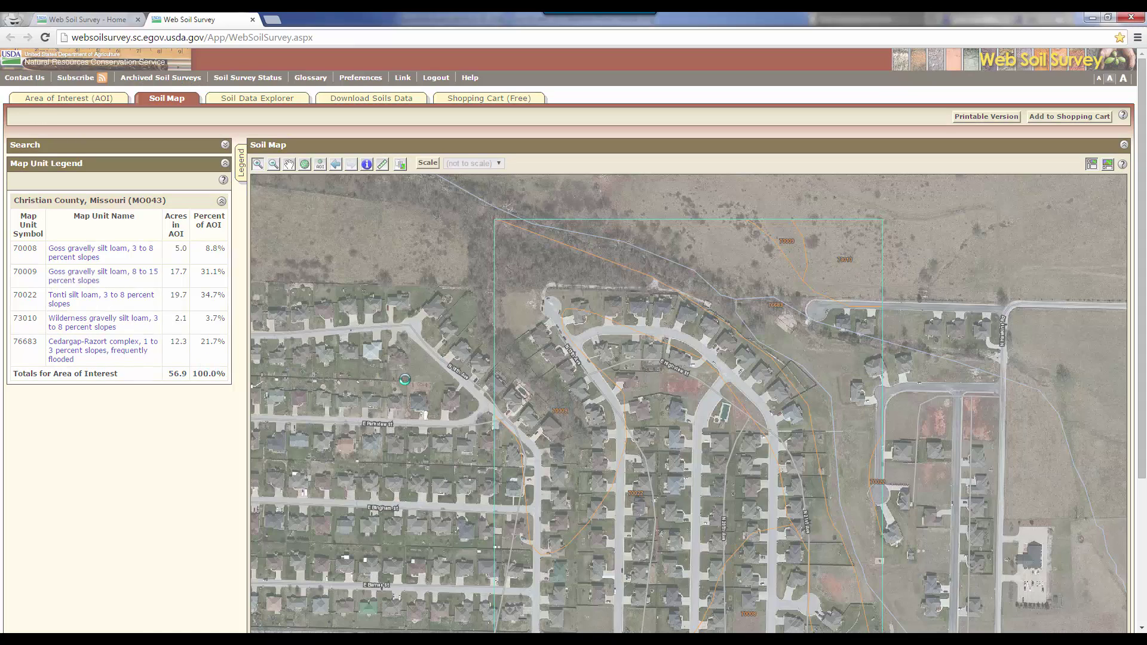
{"action": "scroll", "coordinate": [589, 494], "scroll_direction": "down", "scroll_amount": 1}
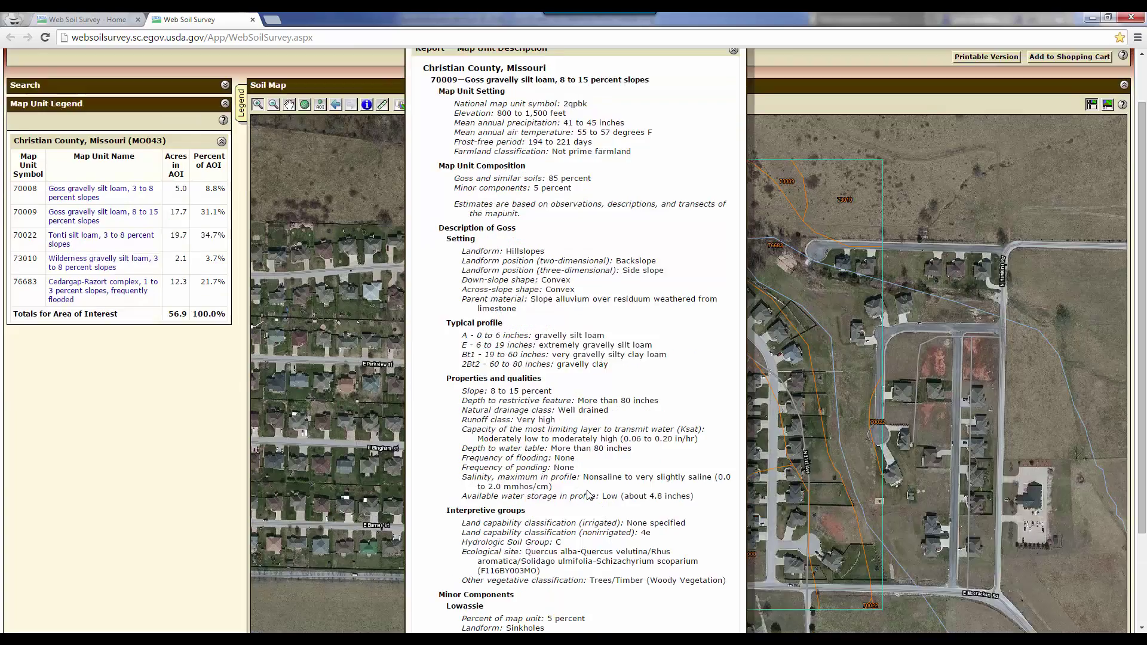
{"action": "scroll", "coordinate": [589, 495], "scroll_direction": "down", "scroll_amount": 2}
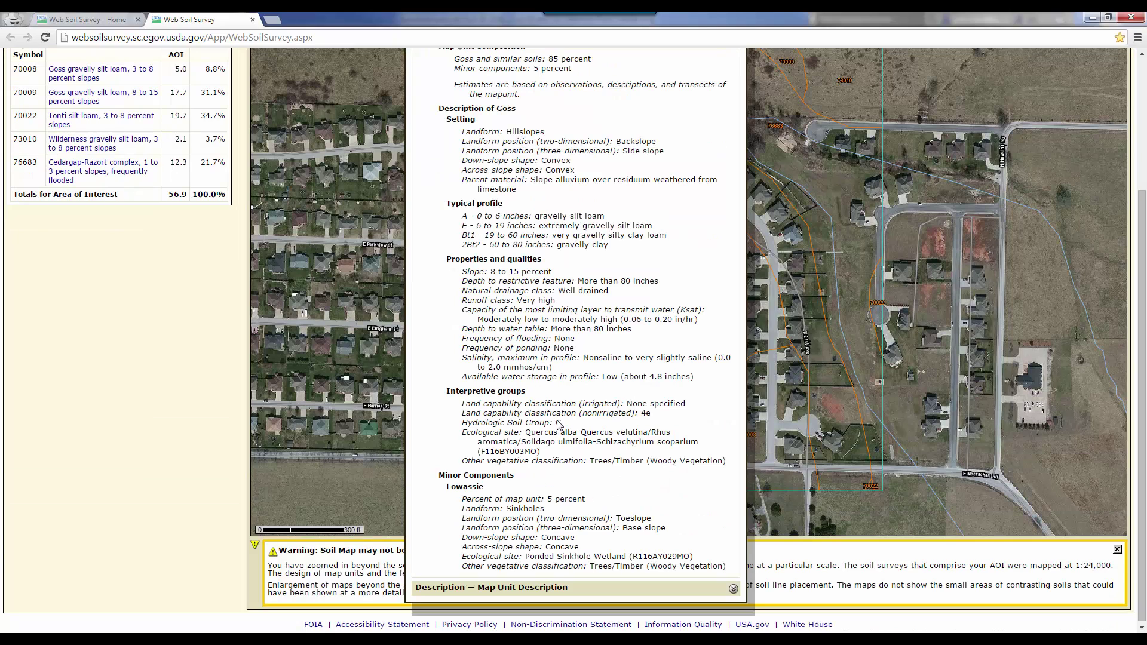
{"action": "scroll", "coordinate": [559, 426], "scroll_direction": "up", "scroll_amount": 2}
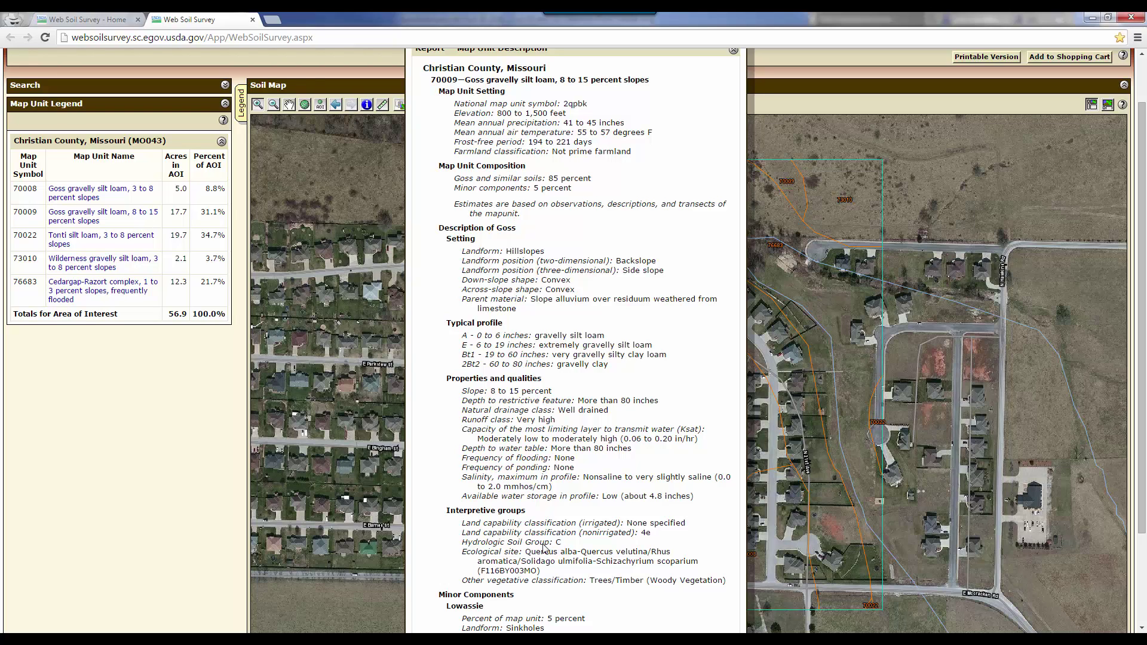
{"action": "left_click", "coordinate": [106, 240]}
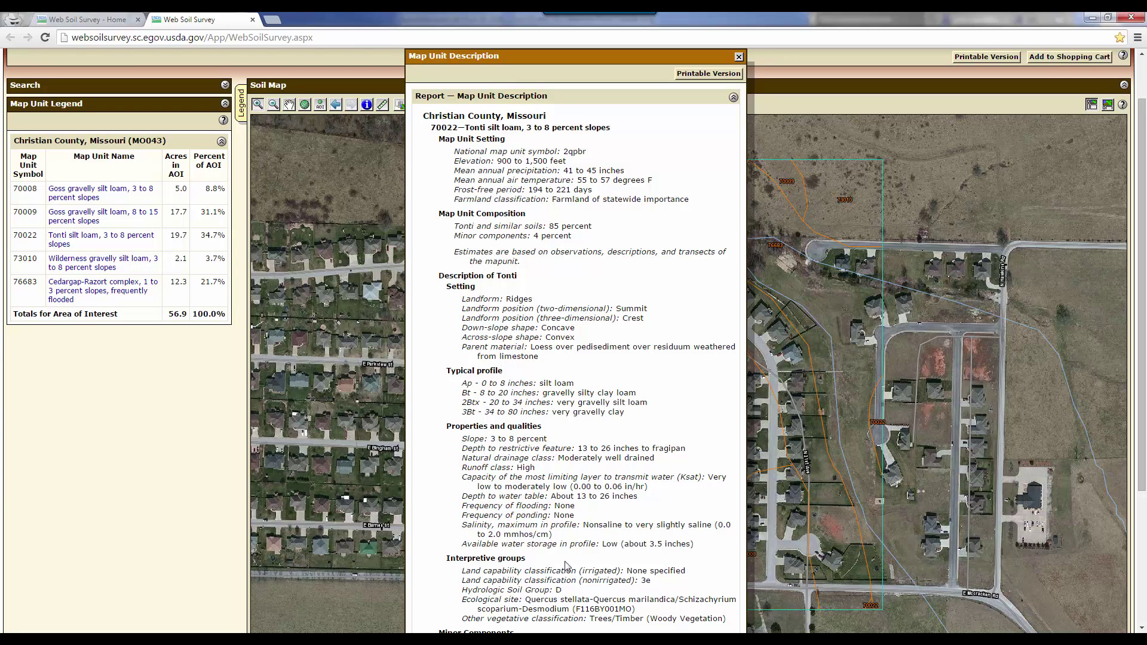
{"action": "left_click", "coordinate": [739, 56]}
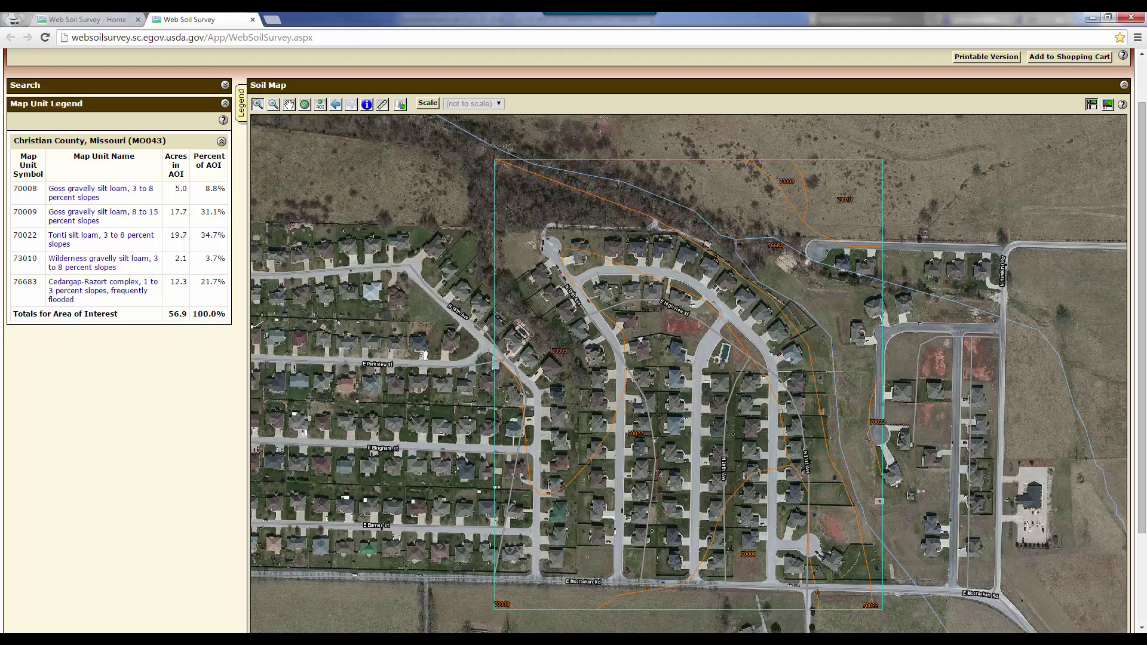
- Switch to the Civil 3D and SSA Detention Pond Dataset drawing in Civil 3D and review the pond's drainage areas
{"action": "mouse_move", "coordinate": [423, 640]}
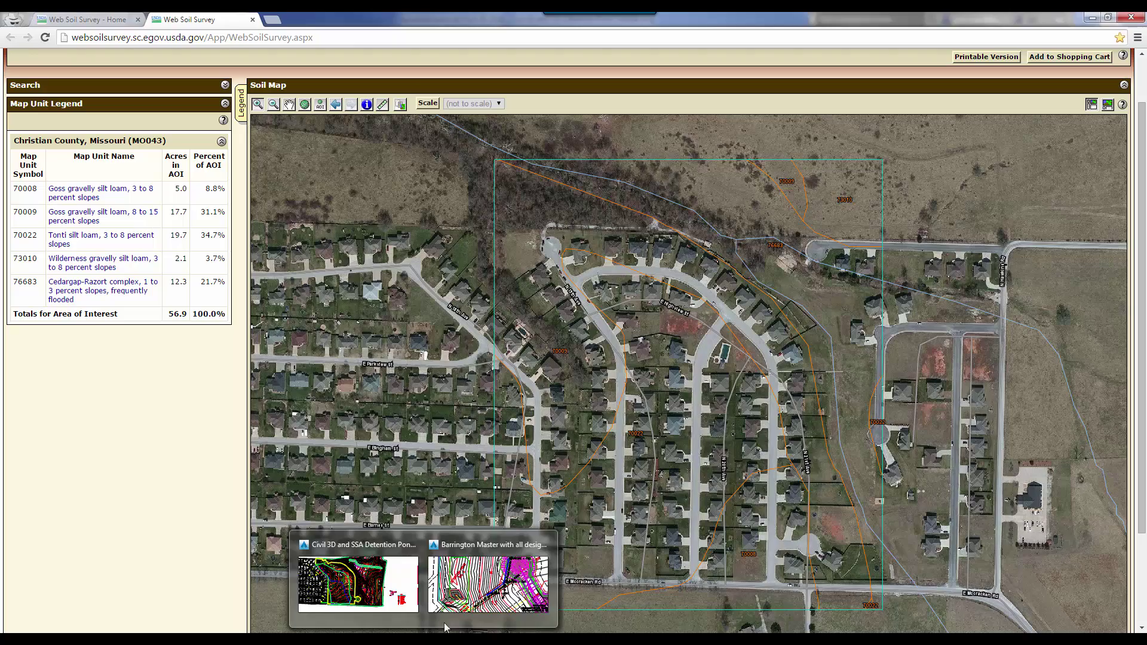
{"action": "left_click", "coordinate": [358, 583]}
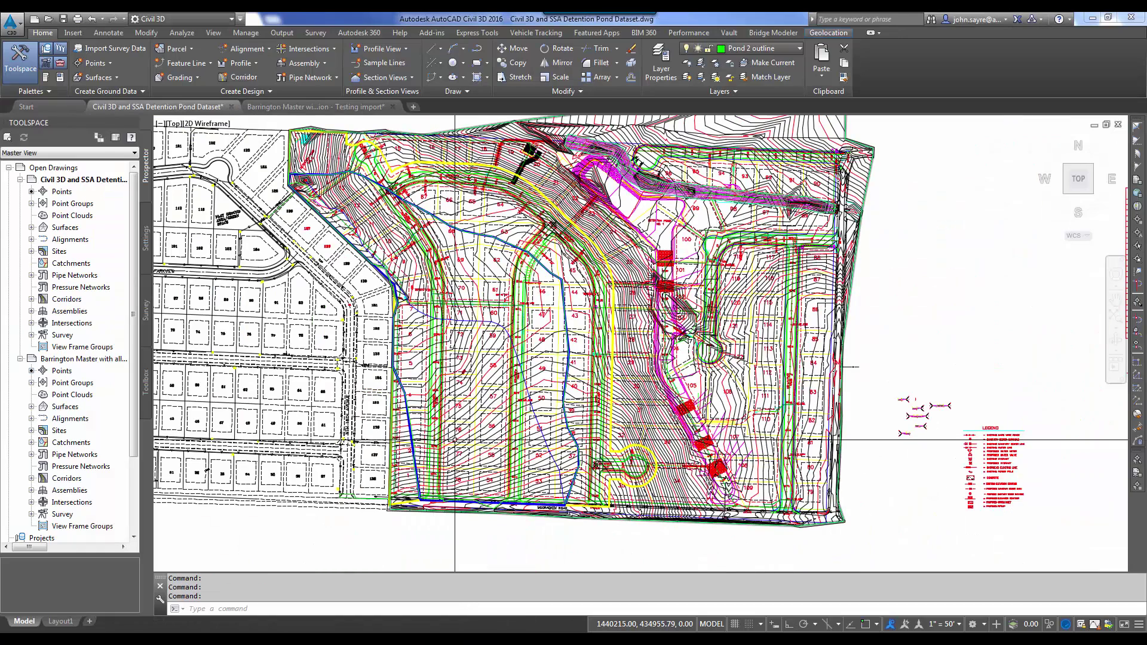
{"action": "mouse_move", "coordinate": [452, 432]}
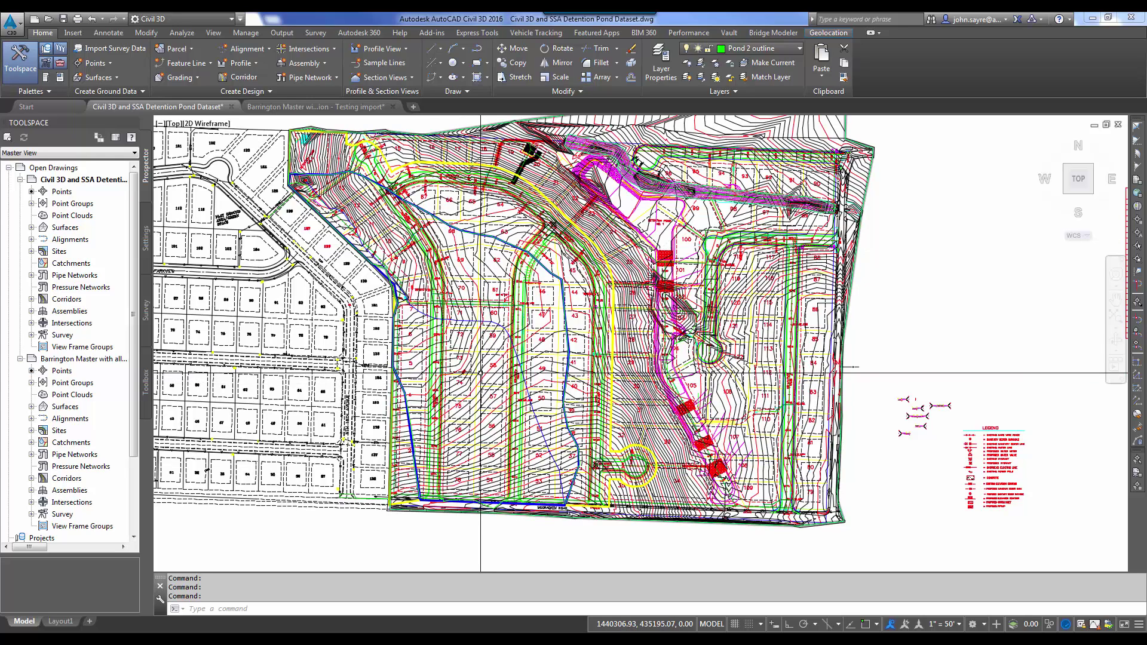
{"action": "mouse_move", "coordinate": [480, 373]}
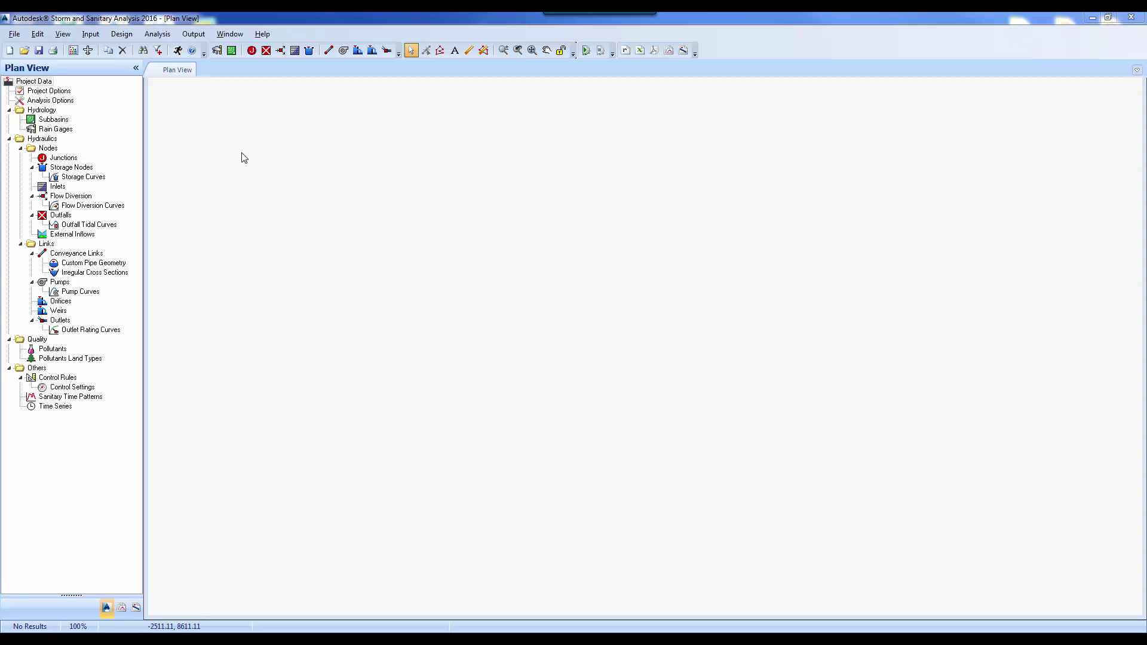
- In Storm and Sanitary Analysis, review the hydrology methods in the project options and accept SCS TR-55 as the hydrology method
{"action": "left_click", "coordinate": [91, 34]}
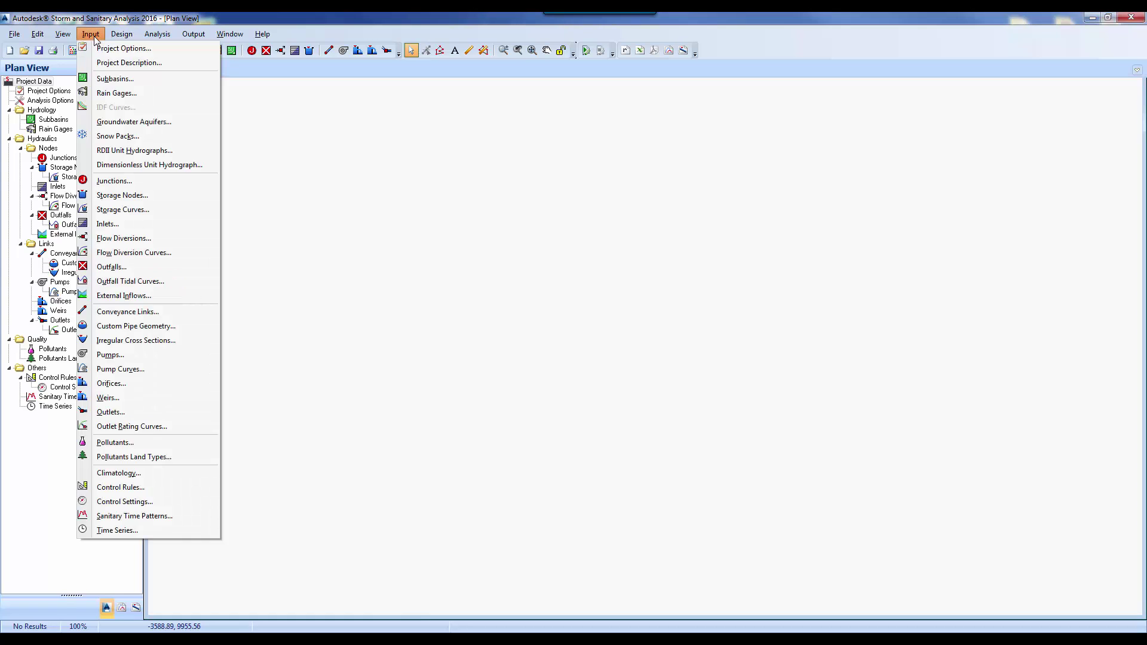
{"action": "left_click", "coordinate": [125, 49]}
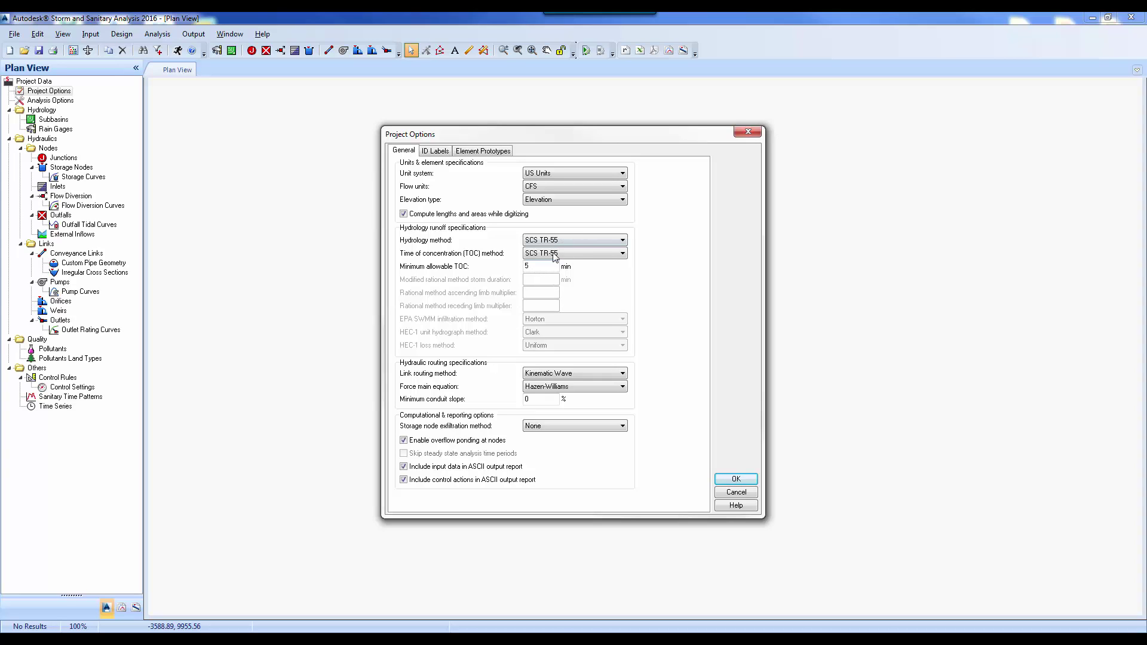
{"action": "left_click", "coordinate": [623, 242]}
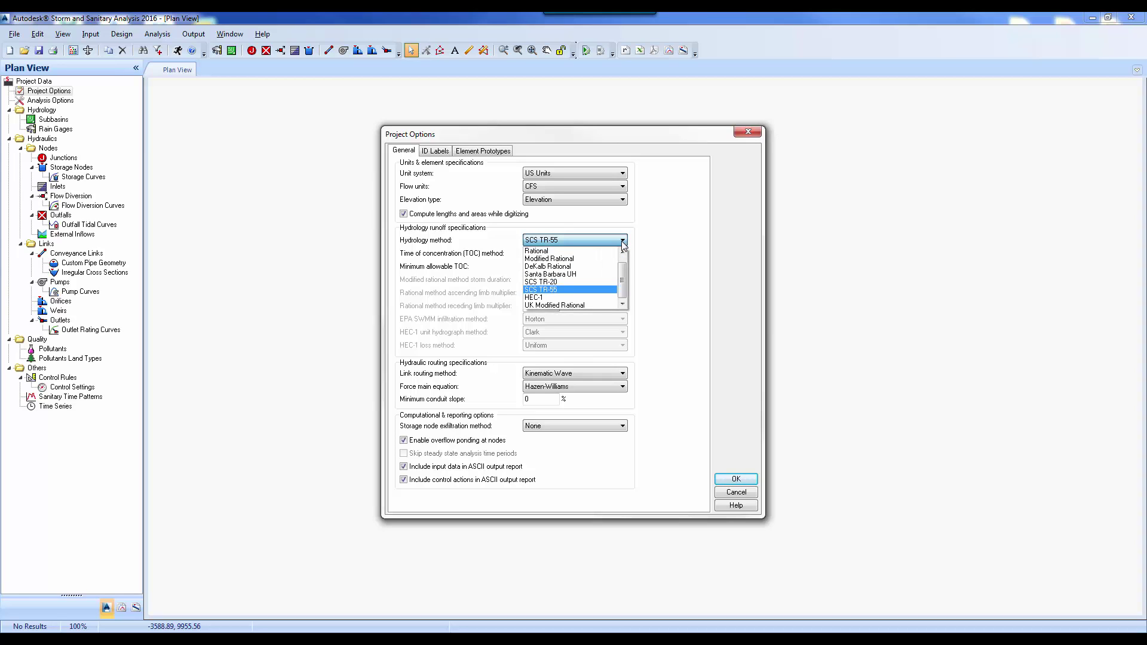
{"action": "scroll", "coordinate": [623, 270], "scroll_direction": "up", "scroll_amount": 1}
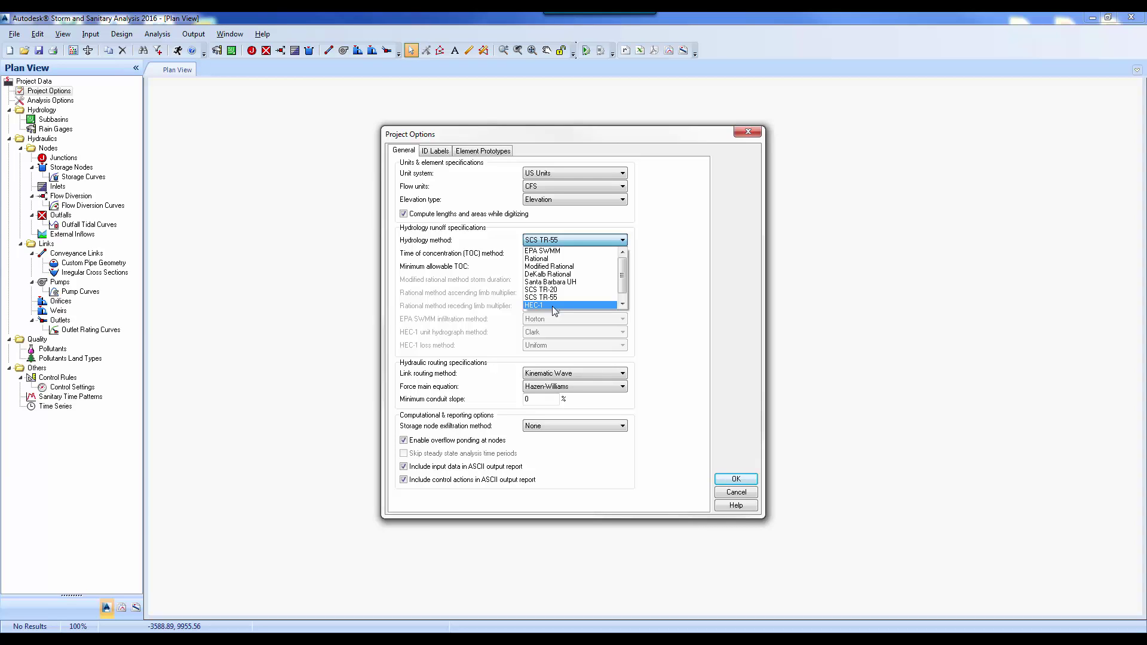
{"action": "left_click", "coordinate": [564, 239]}
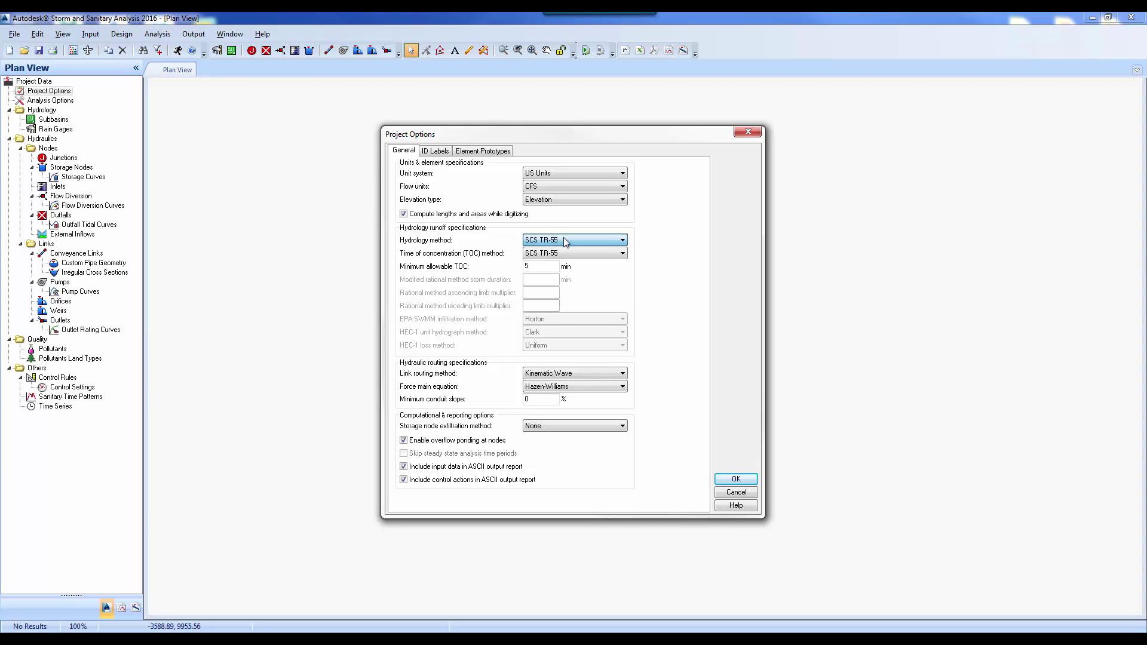
{"action": "left_click", "coordinate": [736, 478]}
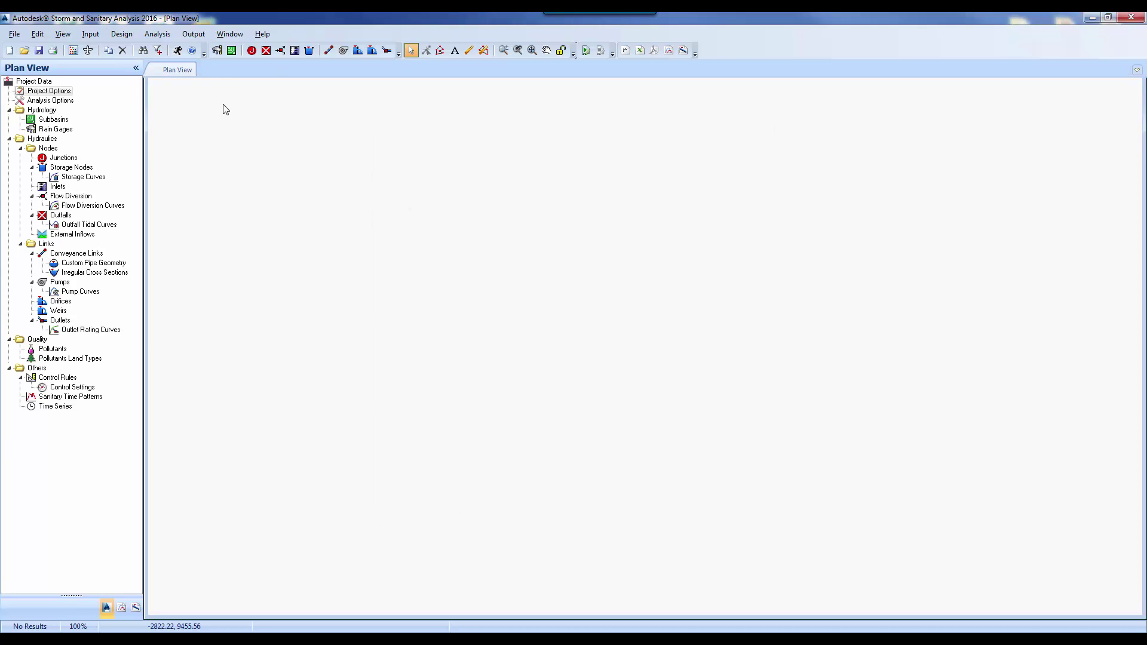
- Set the analysis end date to 08/14/2015 in the analysis options so the simulation runs for one day
{"action": "left_click", "coordinate": [158, 34]}
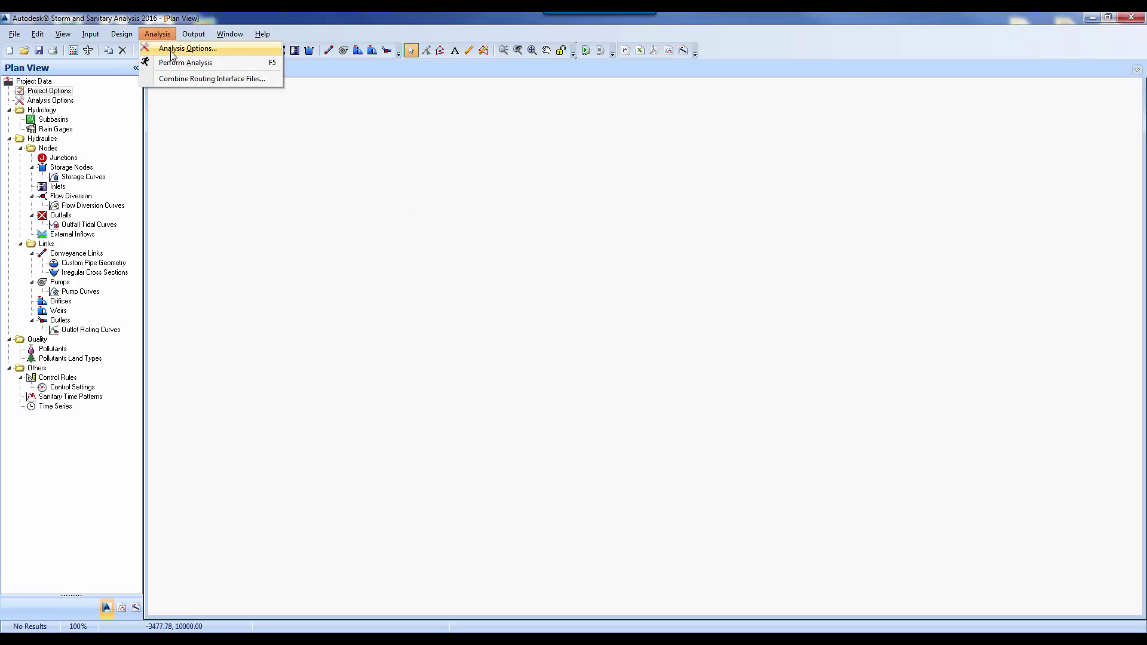
{"action": "left_click", "coordinate": [173, 49]}
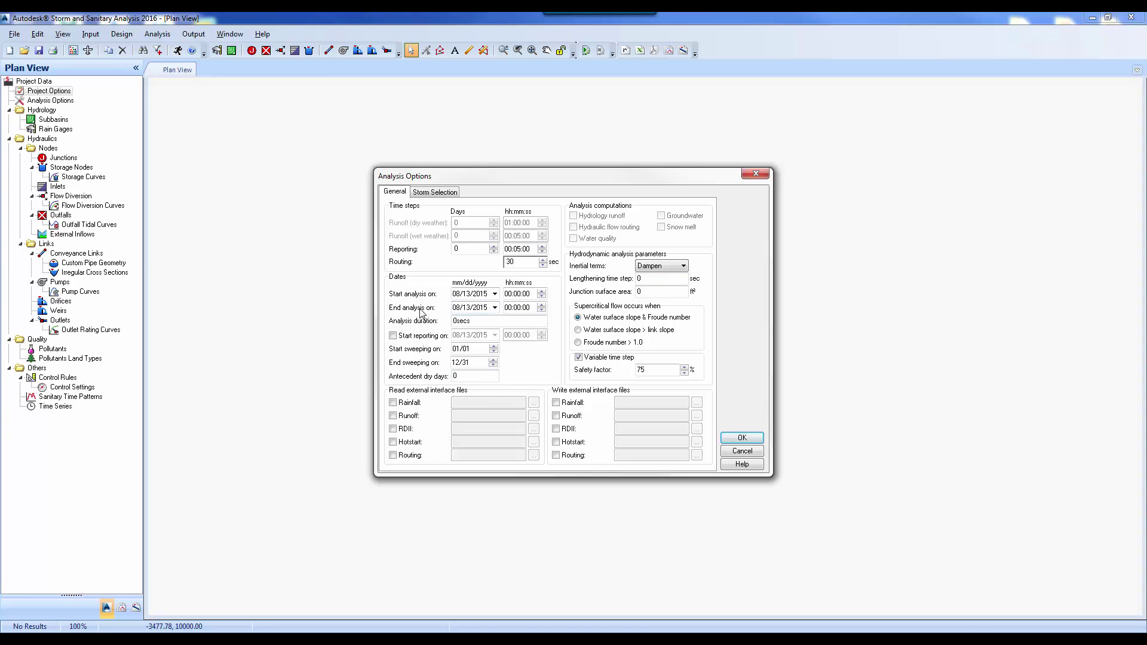
{"action": "left_click", "coordinate": [494, 309]}
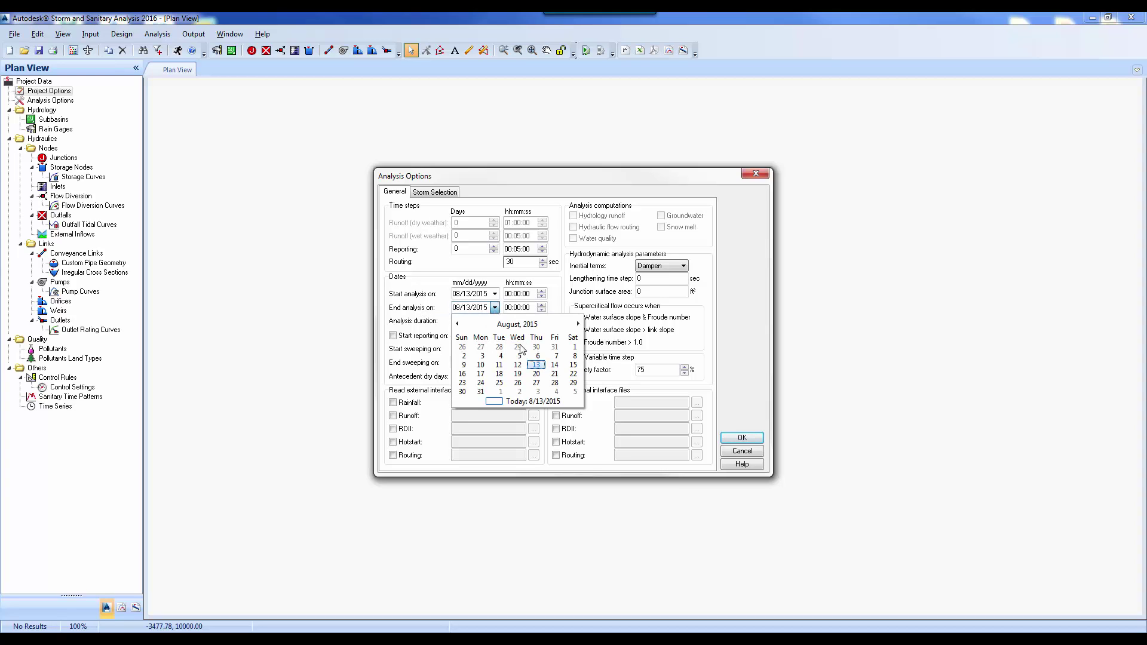
{"action": "left_click", "coordinate": [554, 364]}
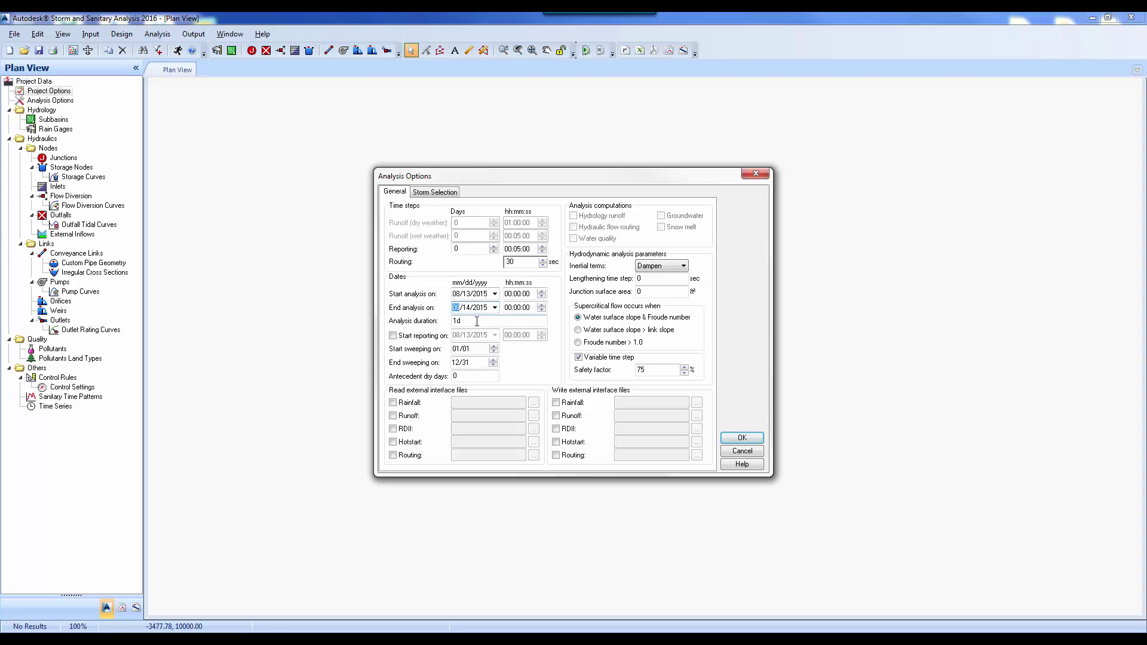
{"action": "left_click", "coordinate": [742, 438]}
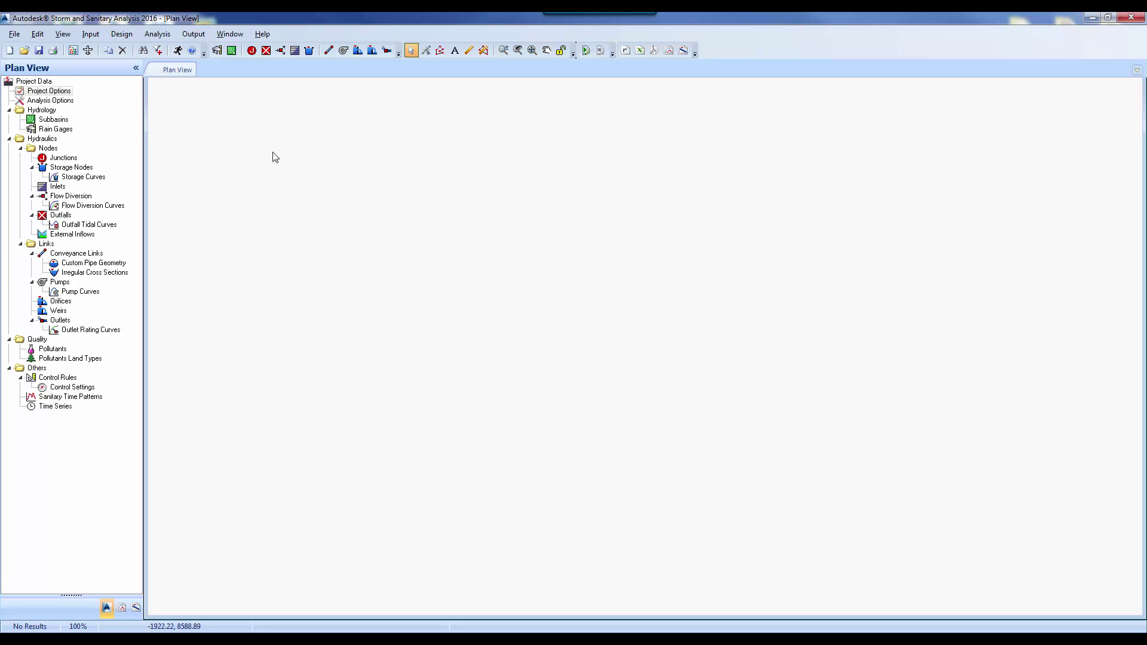
- Place one rain gage in the upper-left area of the empty plan
{"action": "left_click", "coordinate": [217, 51]}
{"action": "left_click", "coordinate": [273, 197]}
{"action": "key", "text": "Escape"}
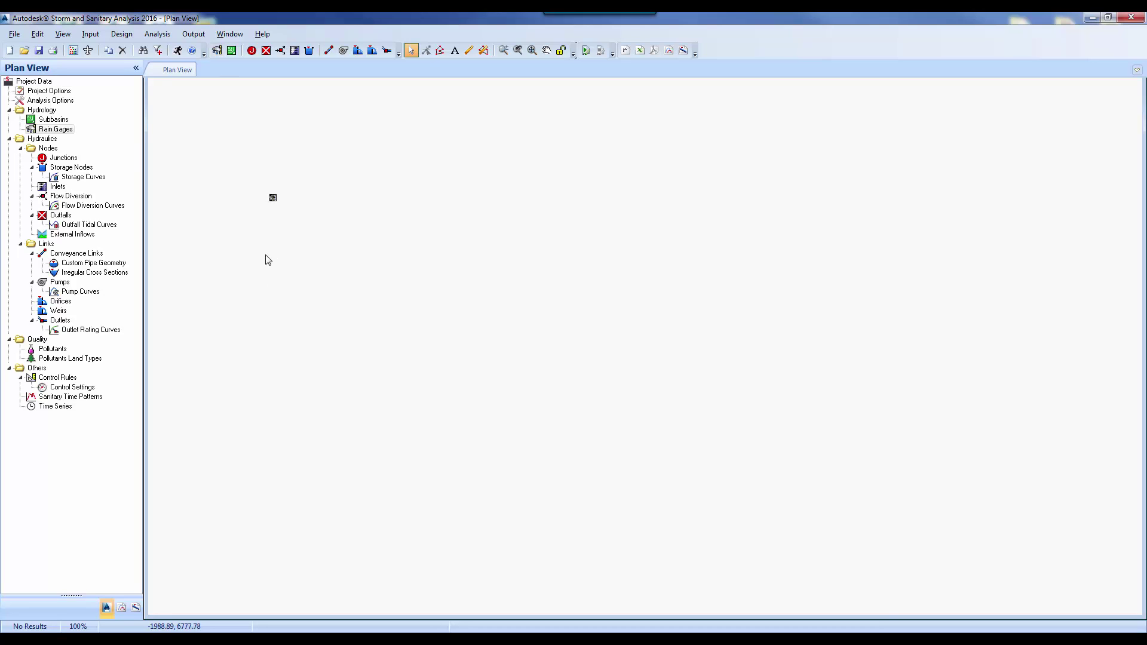
- Add a rain gage time series named "2 year" with the 2-year cumulative SCS Type II 24-hr storm for Christian County, Missouri
{"action": "double_click", "coordinate": [273, 199]}
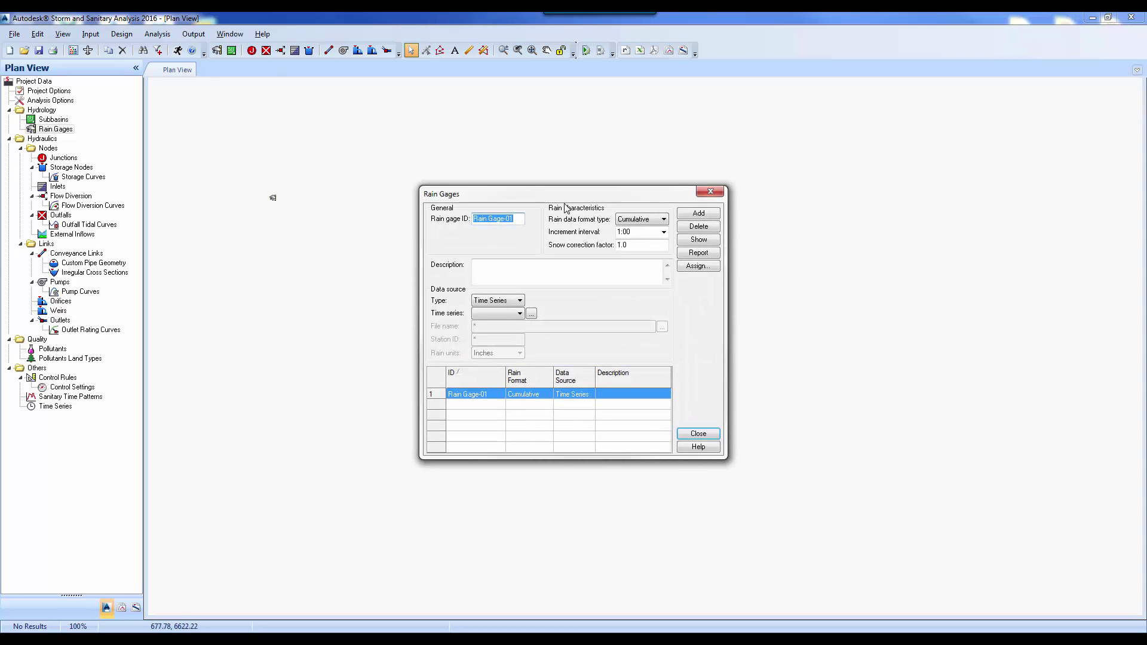
{"action": "left_click_drag", "start_coordinate": [517, 190], "coordinate": [448, 159]}
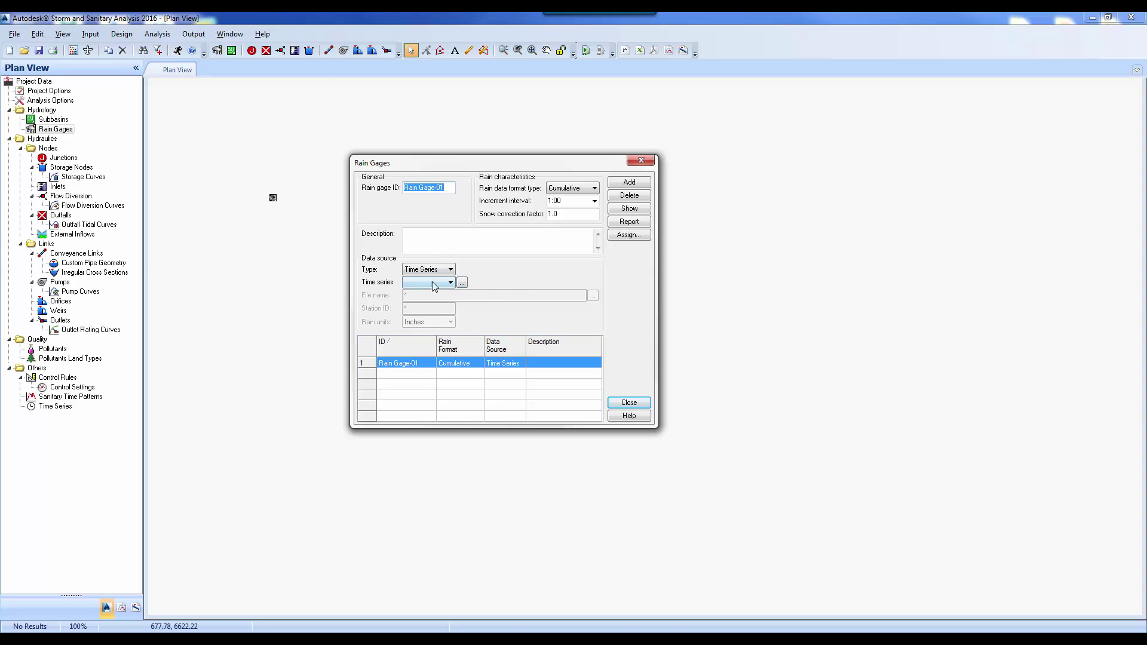
{"action": "left_click", "coordinate": [463, 283]}
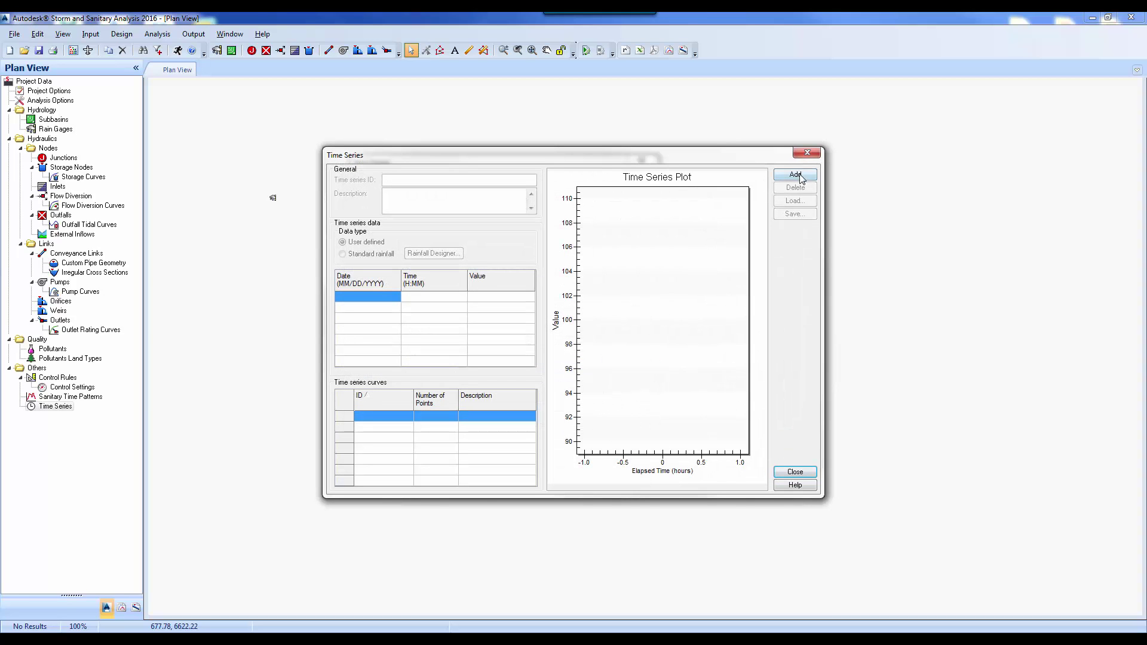
{"action": "left_click", "coordinate": [796, 175]}
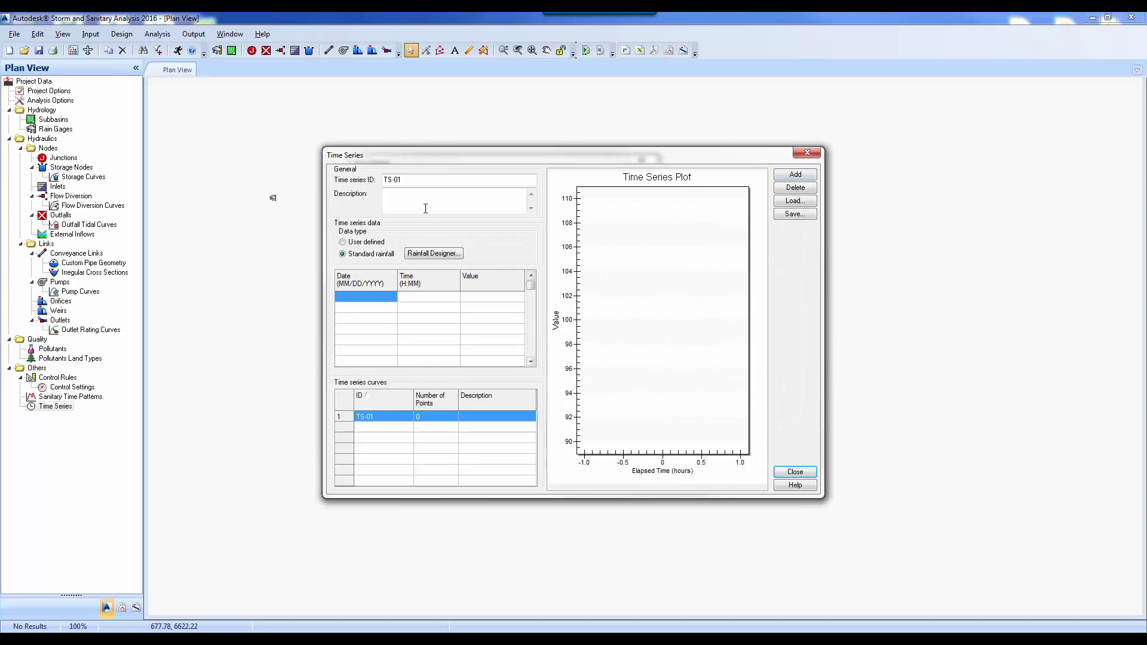
{"action": "type", "text": "2 year"}
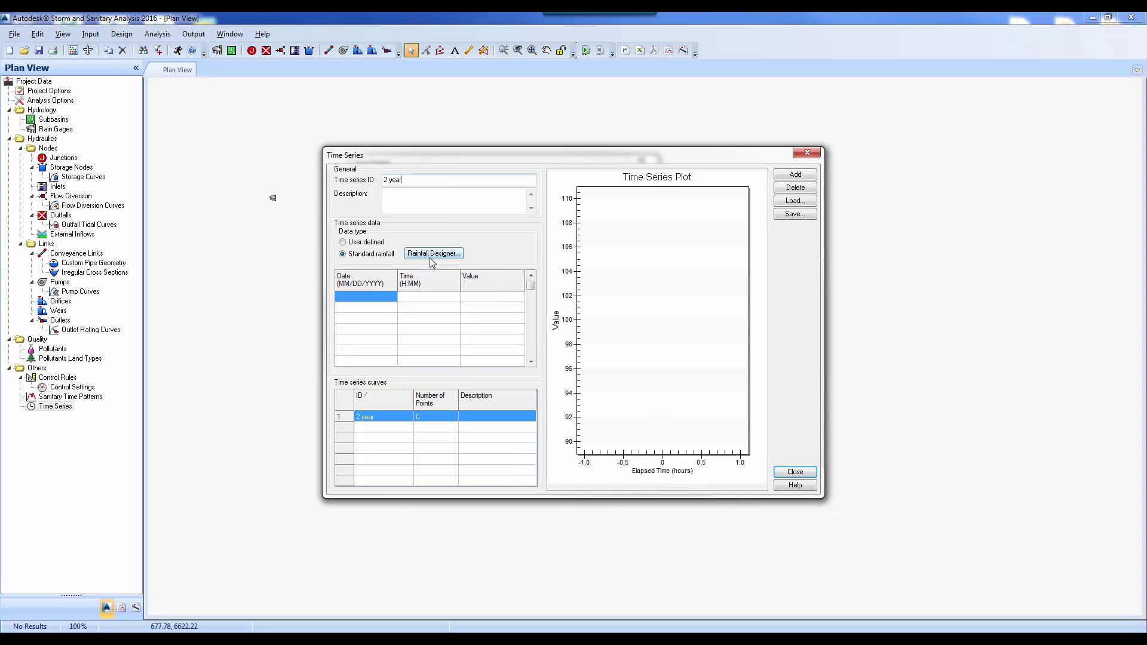
{"action": "left_click", "coordinate": [450, 257]}
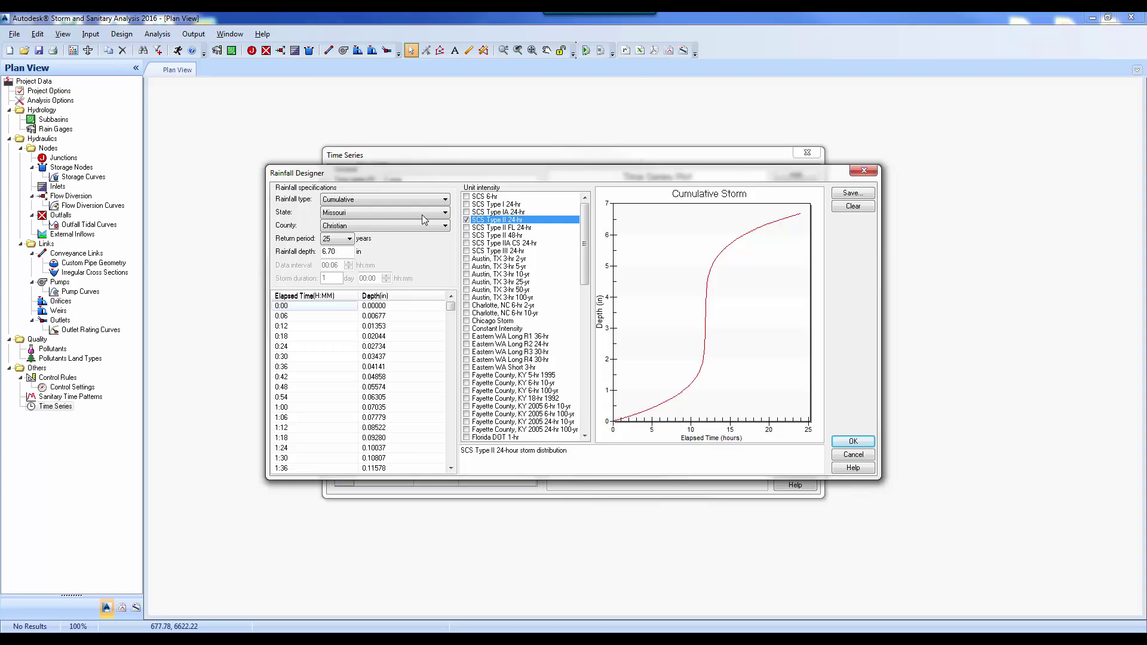
{"action": "left_click", "coordinate": [349, 239]}
{"action": "left_click", "coordinate": [339, 247]}
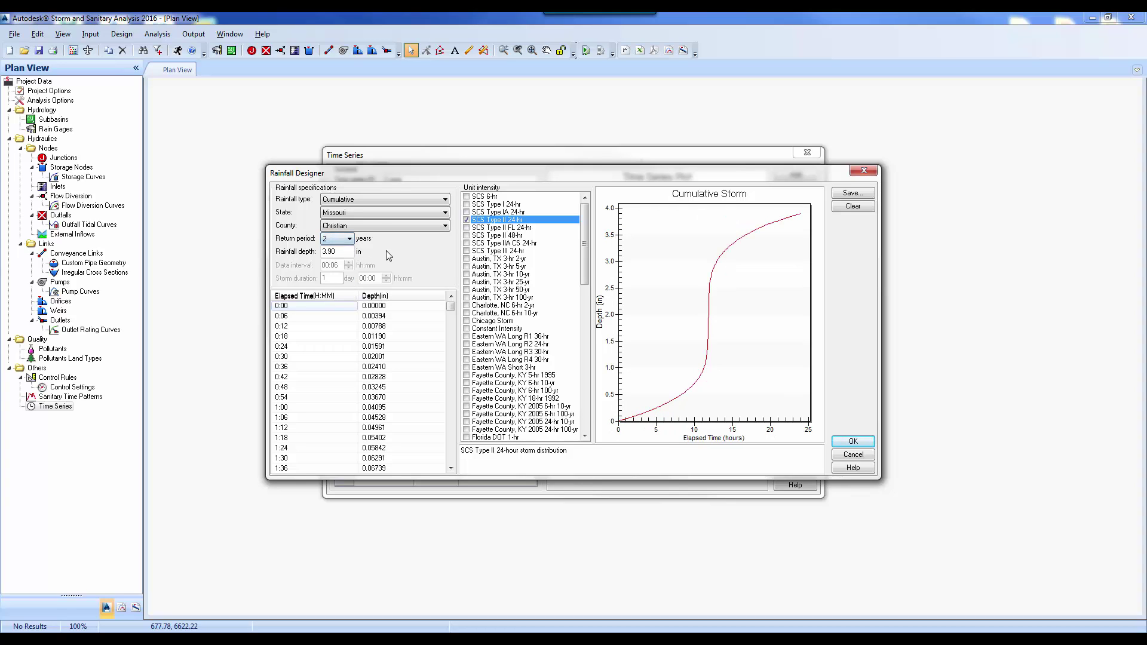
{"action": "double_click", "coordinate": [337, 253]}
{"action": "left_click", "coordinate": [854, 441]}
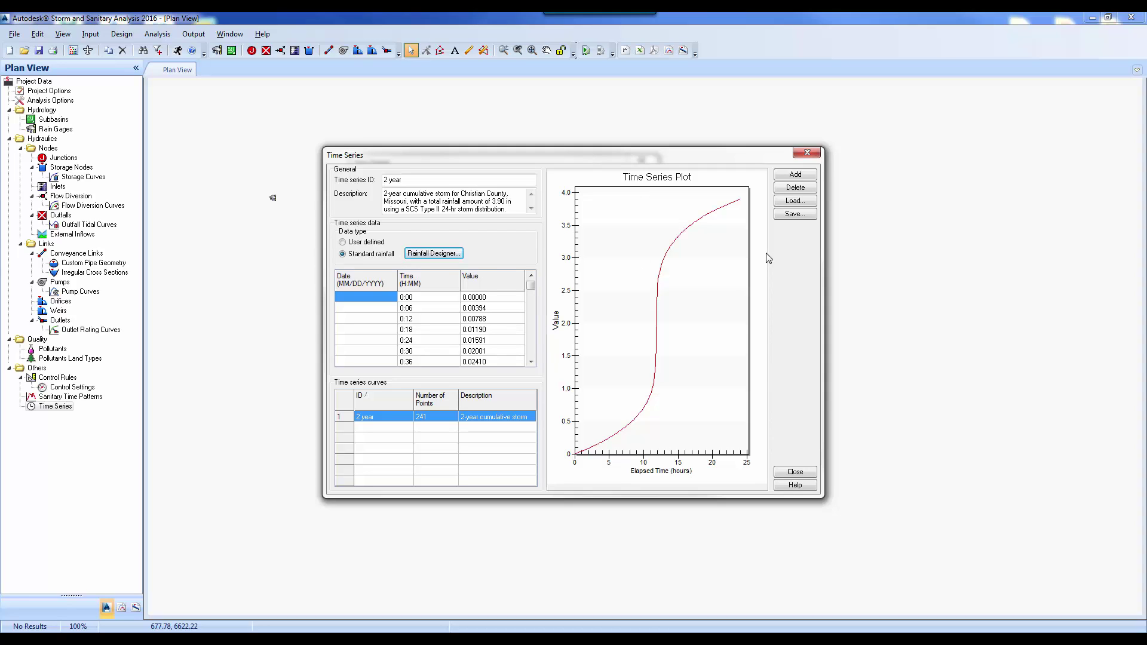
- Add a second time series named "25 year" using the 25-year return period for the same SCS Type II 24-hr storm
{"action": "left_click", "coordinate": [795, 175]}
{"action": "double_click", "coordinate": [388, 177]}
{"action": "key", "text": "BackSpace"}
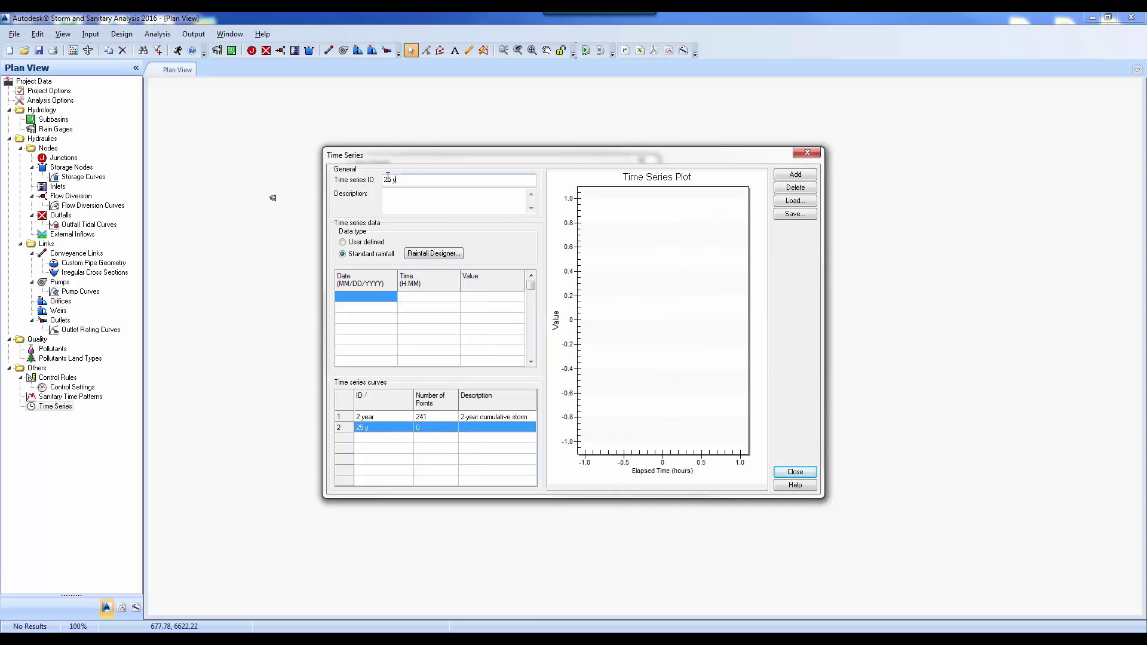
{"action": "left_click", "coordinate": [445, 253]}
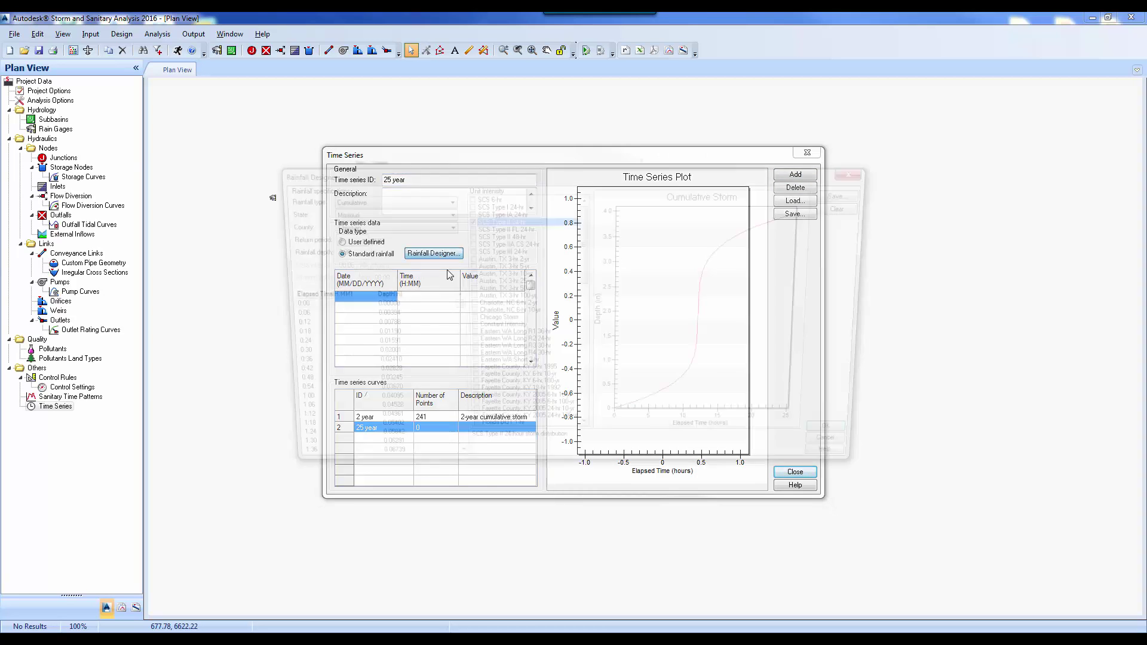
{"action": "left_click", "coordinate": [349, 239]}
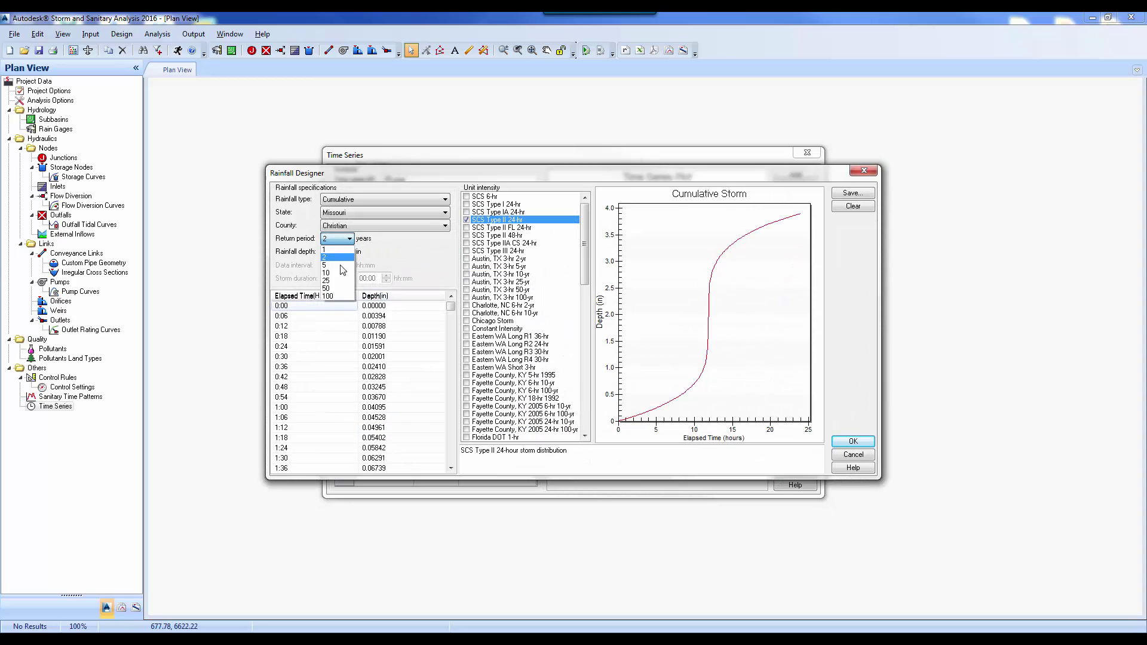
{"action": "left_click", "coordinate": [334, 281]}
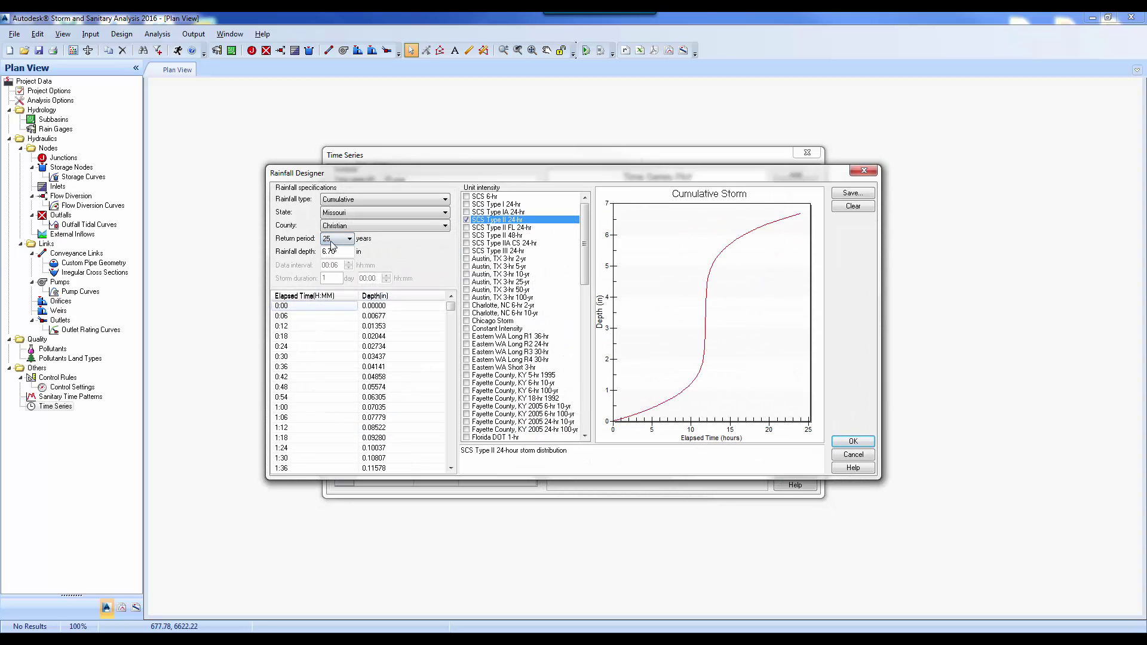
{"action": "left_click", "coordinate": [853, 442]}
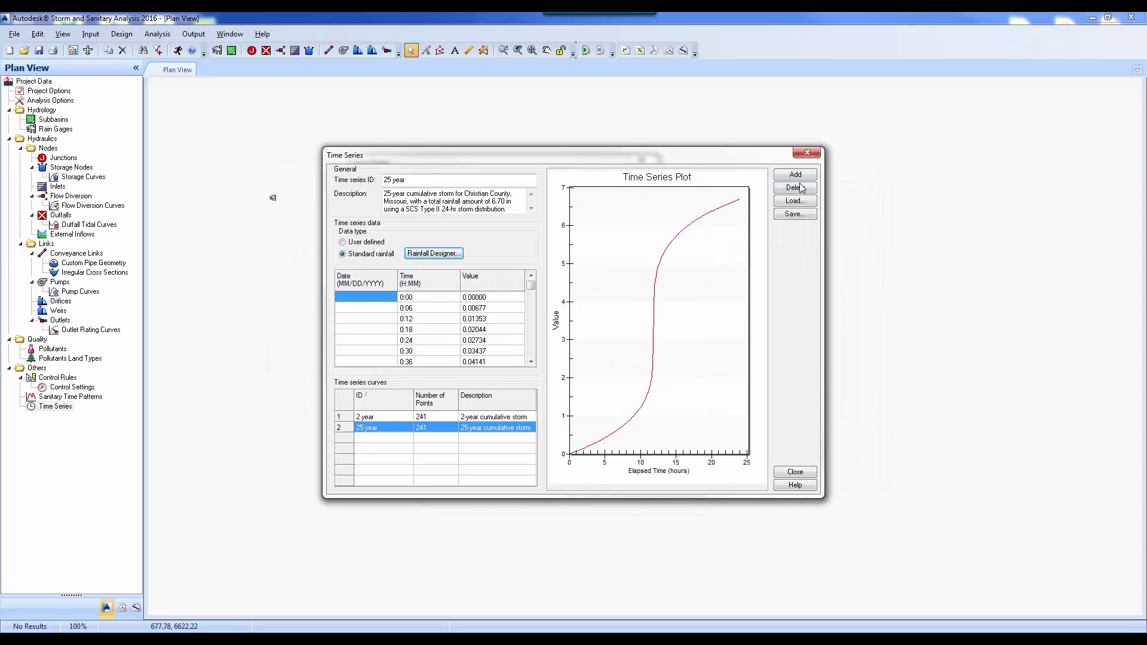
- Add a third time series named "100 year" with the 100-year return period, and close the time series and rain gage settings
{"action": "left_click", "coordinate": [797, 175]}
{"action": "left_click", "coordinate": [394, 179]}
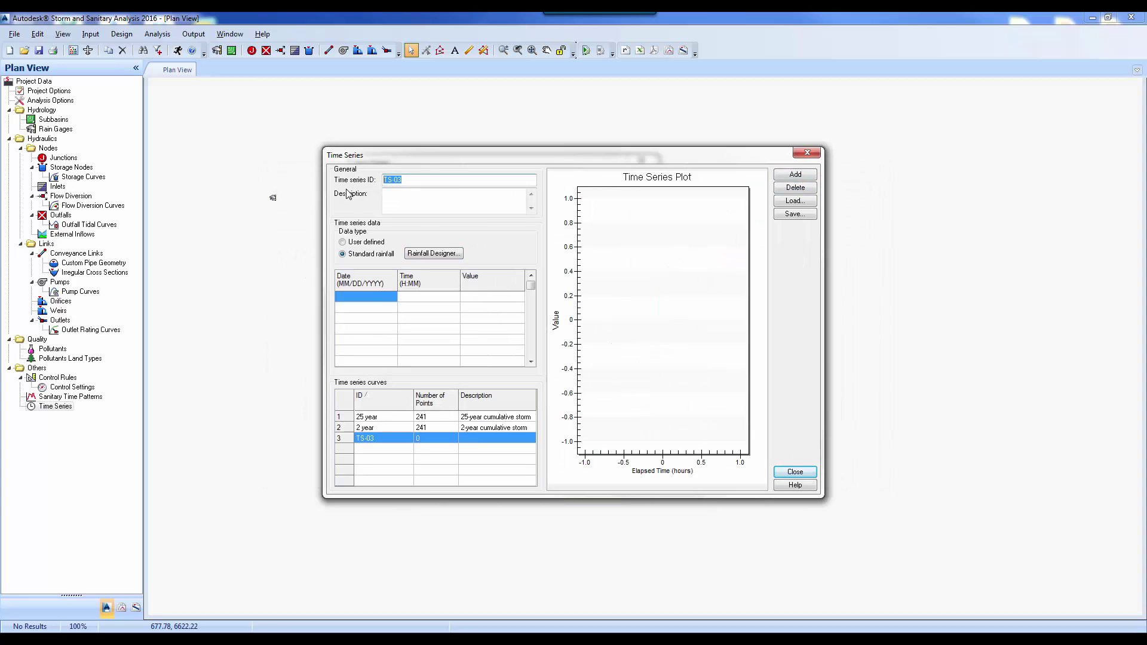
{"action": "type", "text": "100 year"}
{"action": "left_click", "coordinate": [435, 254]}
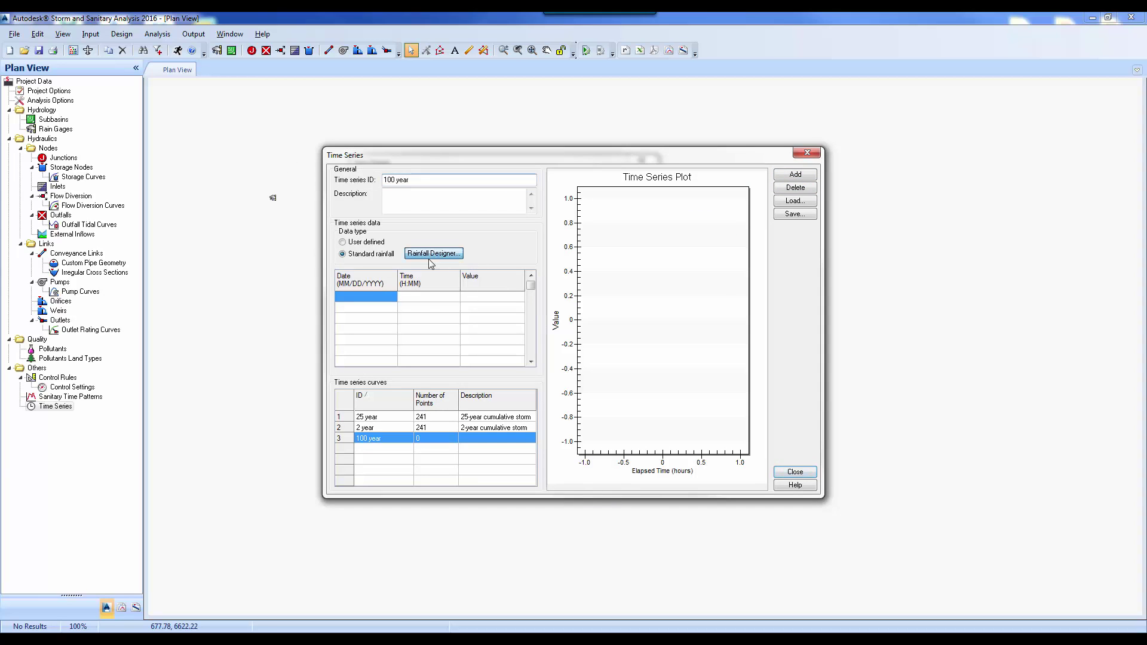
{"action": "left_click", "coordinate": [350, 240]}
{"action": "left_click", "coordinate": [331, 300]}
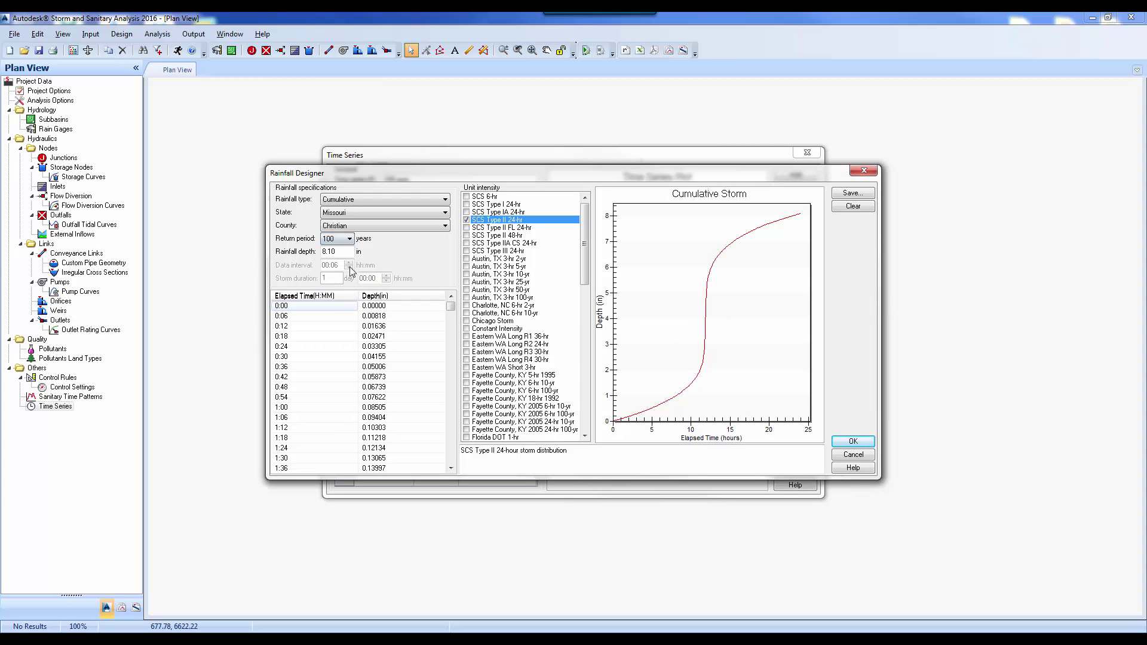
{"action": "left_click", "coordinate": [838, 441]}
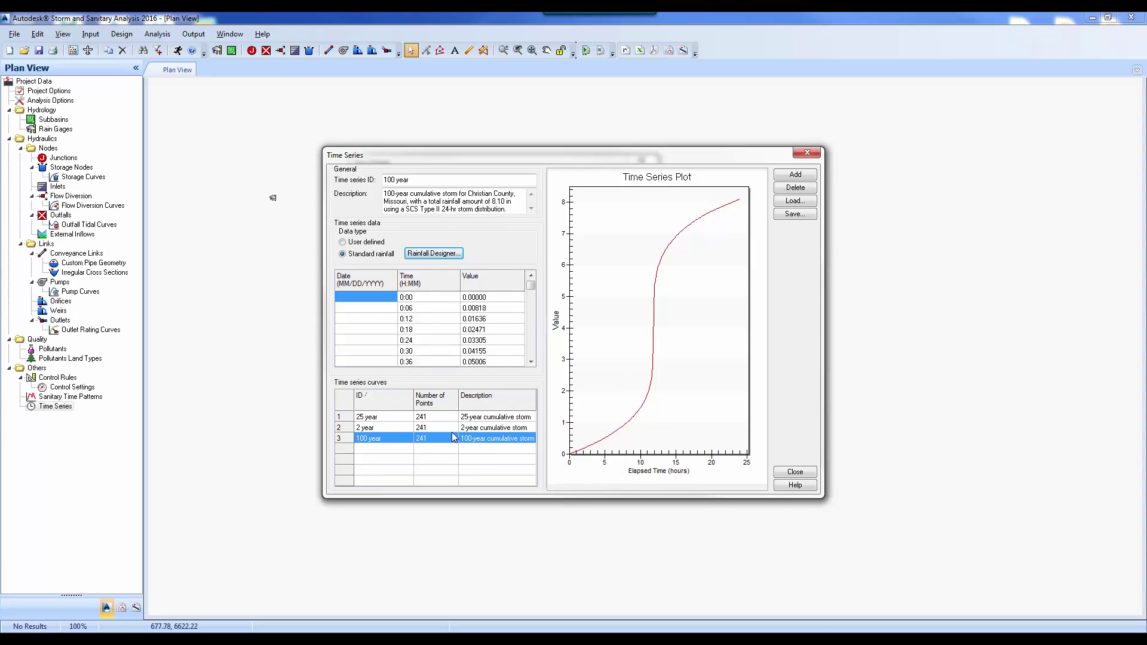
{"action": "left_click", "coordinate": [796, 473]}
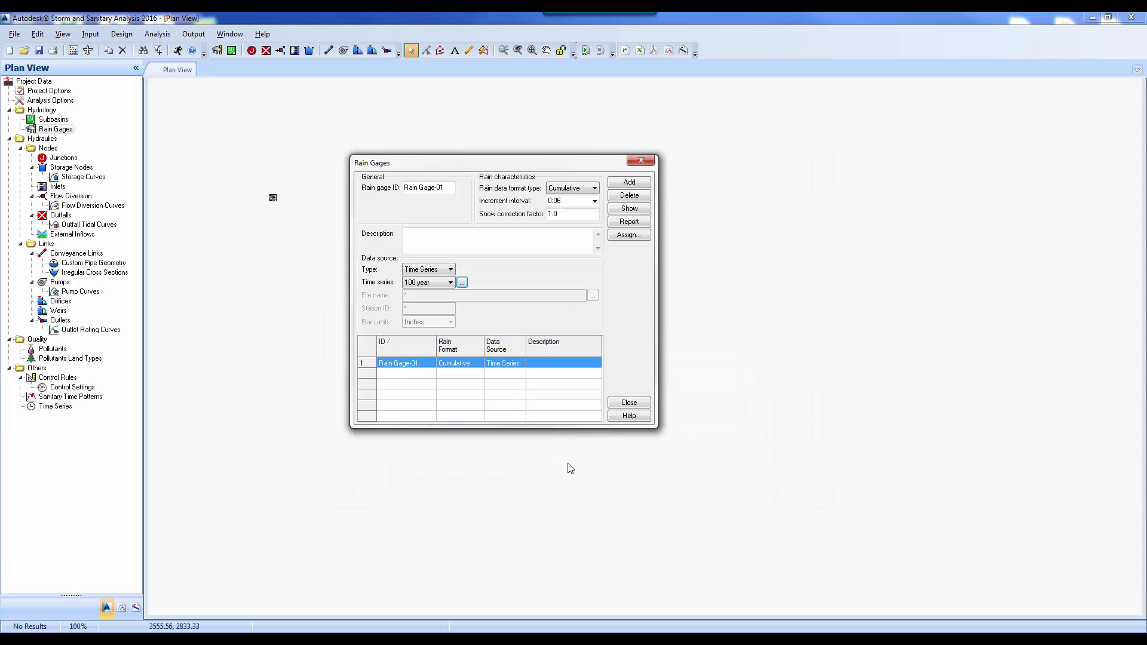
{"action": "left_click", "coordinate": [624, 405]}
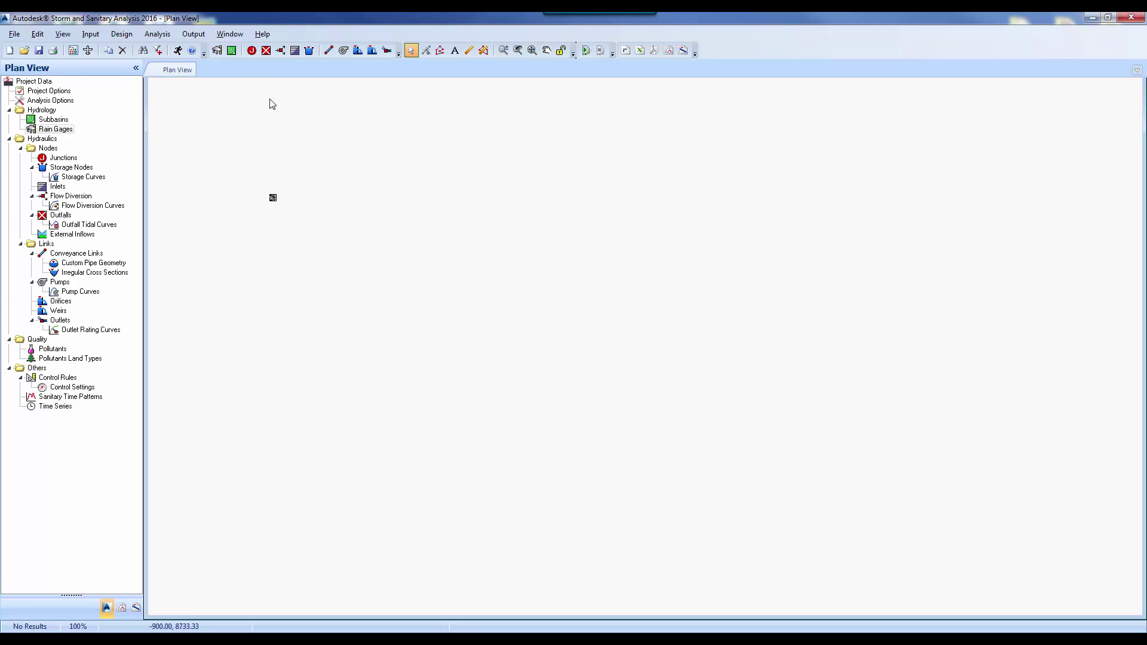
- Draw a roughly round polygonal subbasin just below and to the right of the rain gage
{"action": "left_click", "coordinate": [232, 50]}
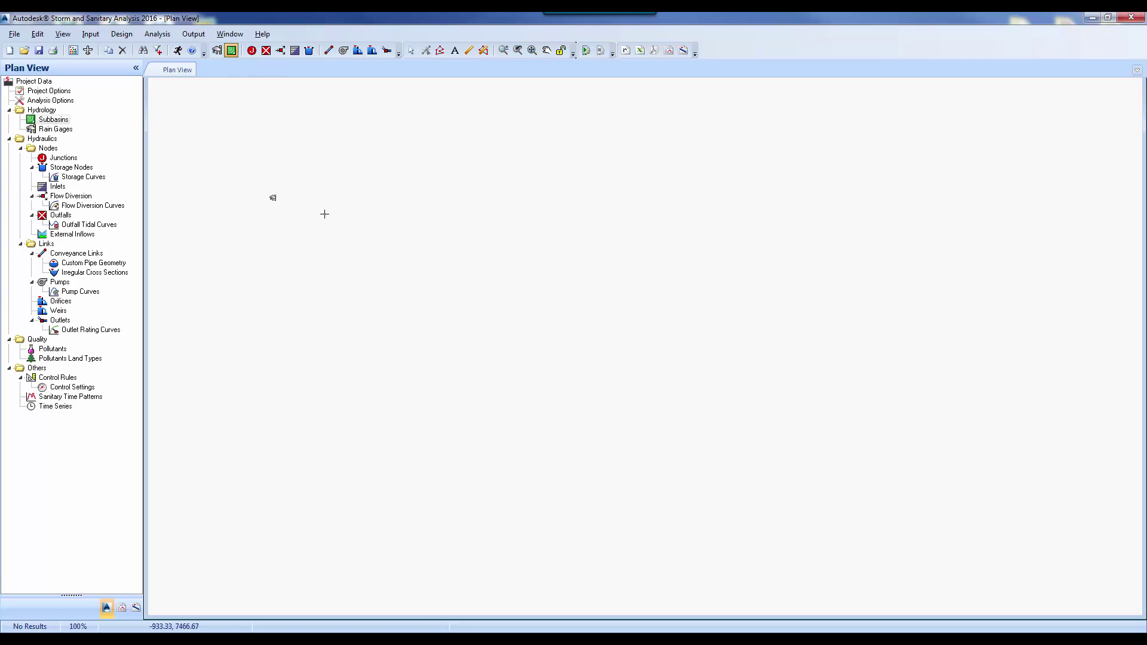
{"action": "left_click", "coordinate": [292, 234]}
{"action": "left_click", "coordinate": [288, 261]}
{"action": "left_click", "coordinate": [316, 310]}
{"action": "left_click", "coordinate": [389, 351]}
{"action": "left_click", "coordinate": [455, 323]}
{"action": "left_click", "coordinate": [457, 272]}
{"action": "left_click", "coordinate": [448, 229]}
{"action": "left_click", "coordinate": [399, 193]}
{"action": "double_click", "coordinate": [333, 195]}
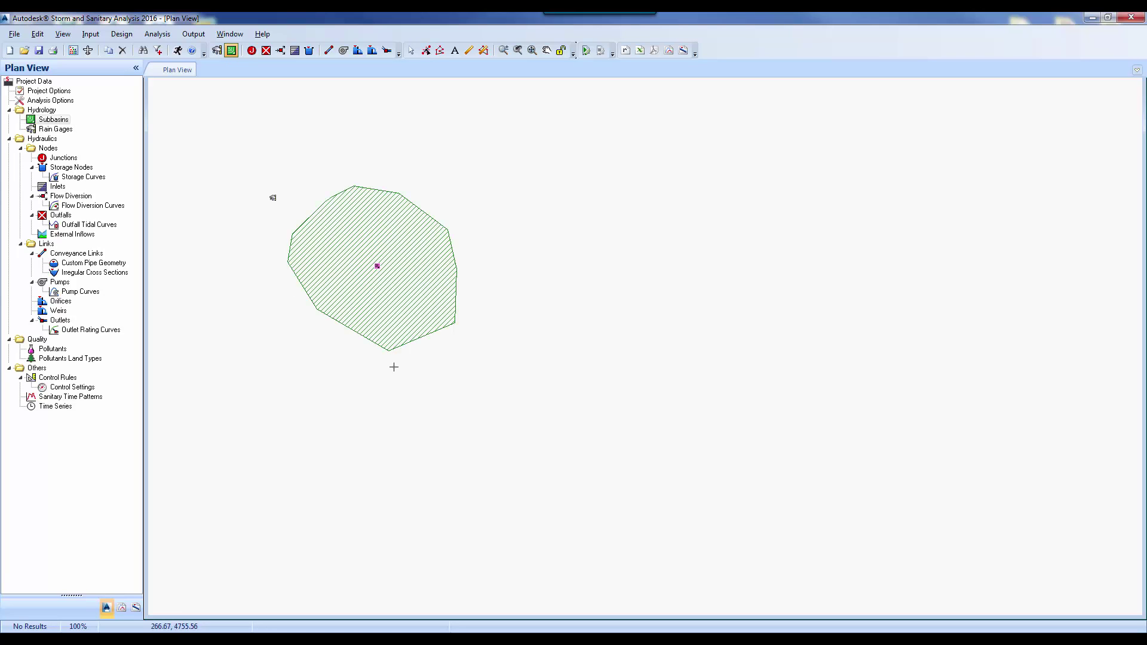
- Draw a second polygonal subbasin of similar size to the right of the first one and finish subbasin drawing
{"action": "left_click", "coordinate": [668, 200]}
{"action": "left_click", "coordinate": [627, 219]}
{"action": "left_click", "coordinate": [612, 269]}
{"action": "left_click", "coordinate": [611, 306]}
{"action": "left_click", "coordinate": [673, 334]}
{"action": "left_click", "coordinate": [729, 340]}
{"action": "left_click", "coordinate": [770, 305]}
{"action": "left_click", "coordinate": [754, 242]}
{"action": "left_click", "coordinate": [723, 206]}
{"action": "double_click", "coordinate": [663, 189]}
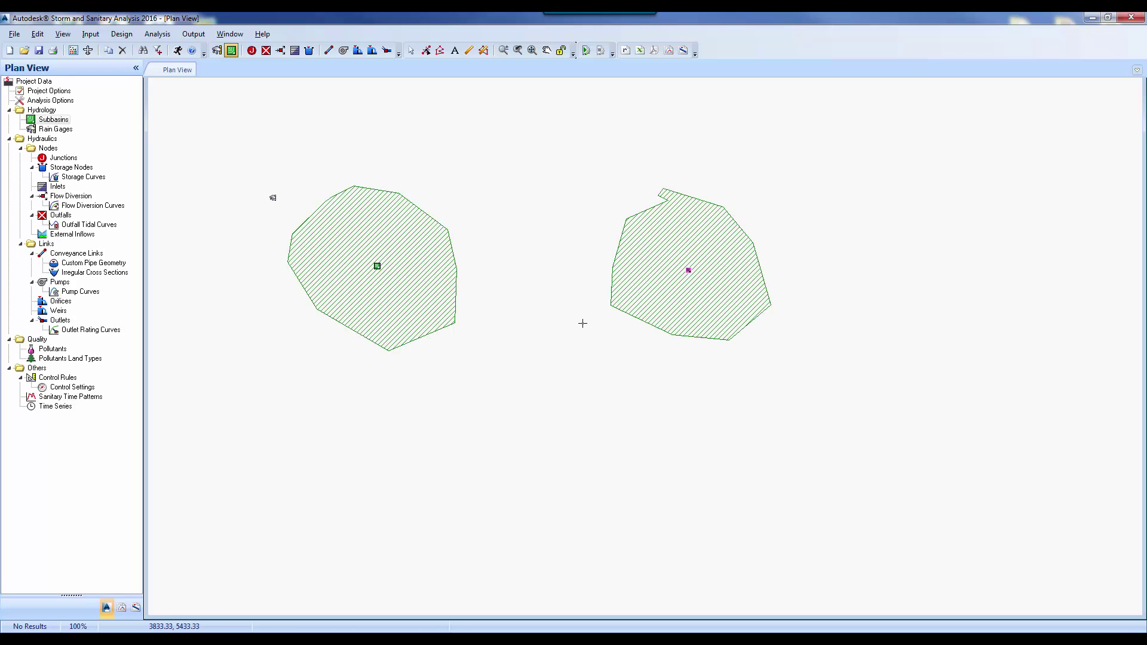
{"action": "key", "text": "Escape"}
- Rename the left subbasin "pre-development" and set its area to 14.90 ac
{"action": "double_click", "coordinate": [378, 266]}
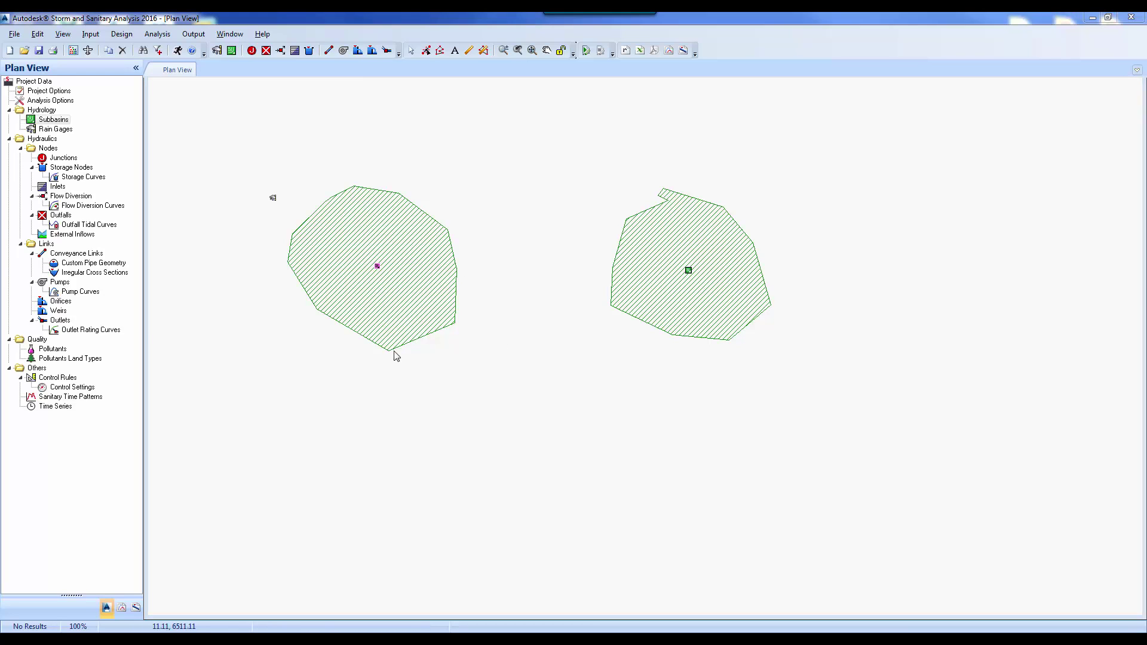
{"action": "type", "text": "pre-development"}
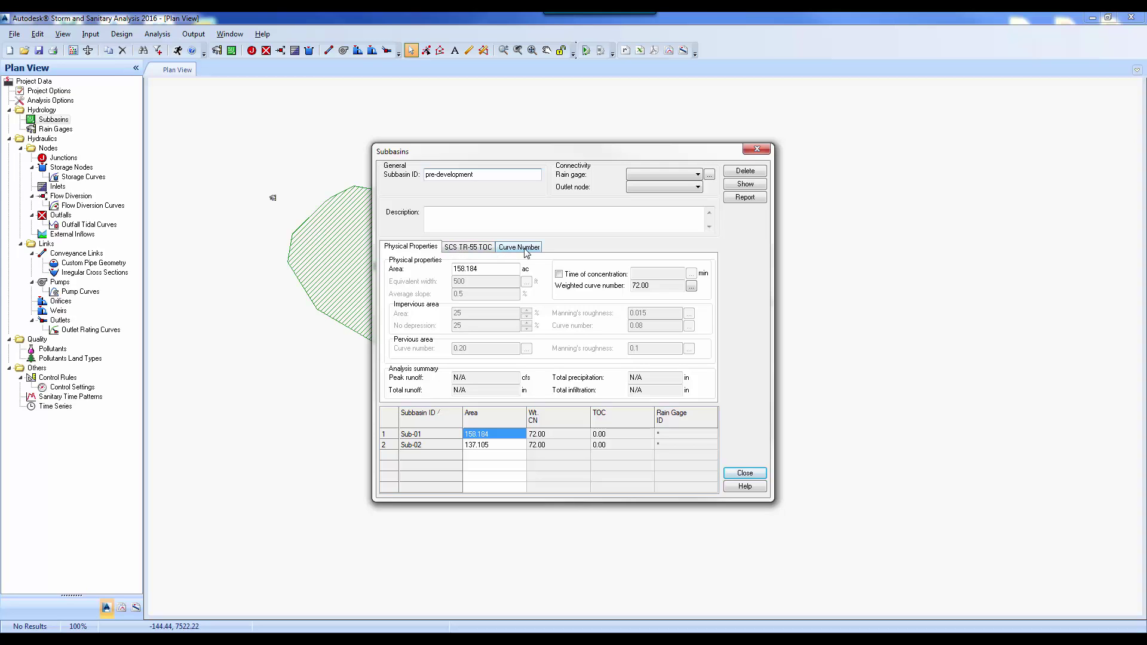
{"action": "key", "text": "Tab"}
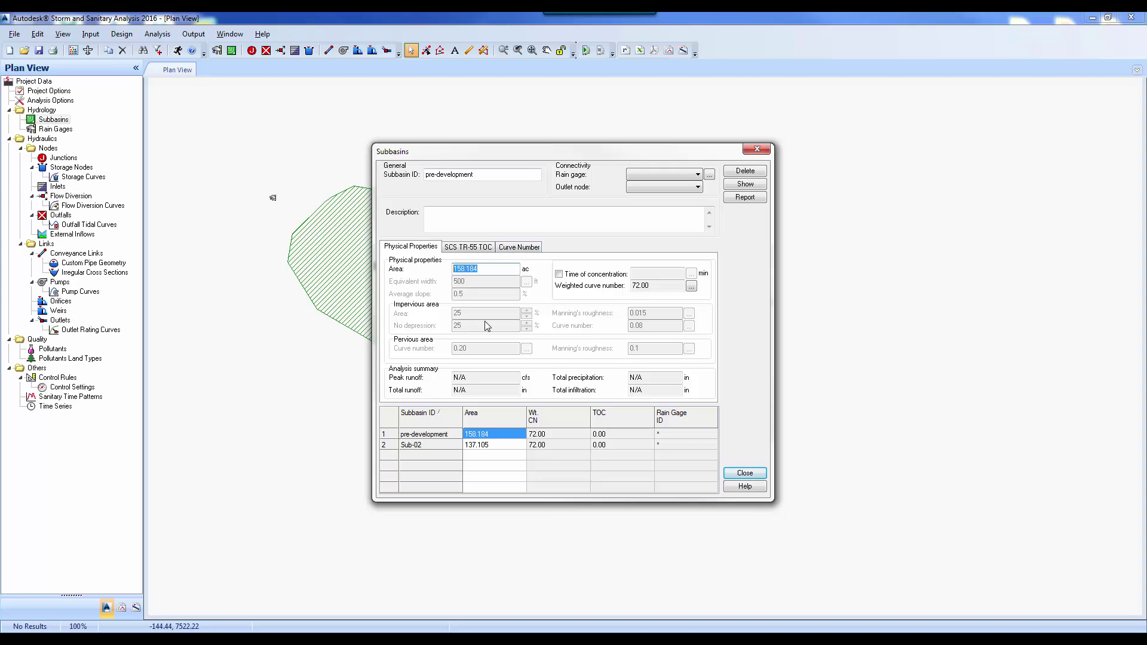
{"action": "type", "text": "14.90"}
- Consult the Manning's roughness table and set the pre-development subbasin's sheet flow roughness for Subarea A to 0.24
{"action": "left_click", "coordinate": [469, 247]}
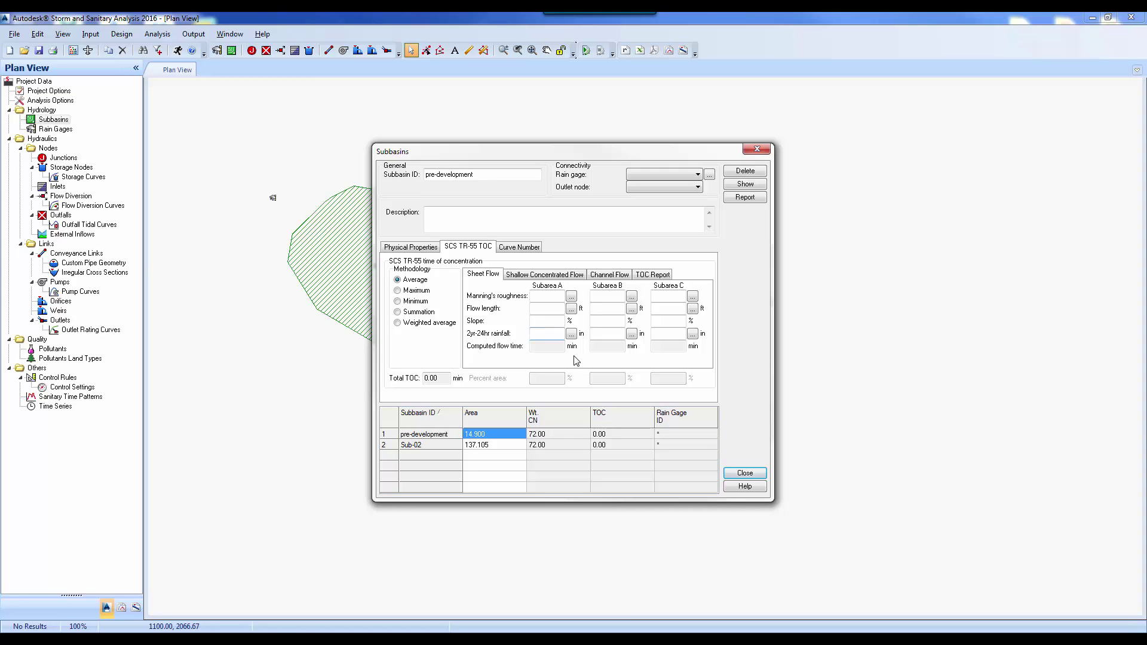
{"action": "left_click", "coordinate": [553, 295]}
{"action": "left_click", "coordinate": [571, 297]}
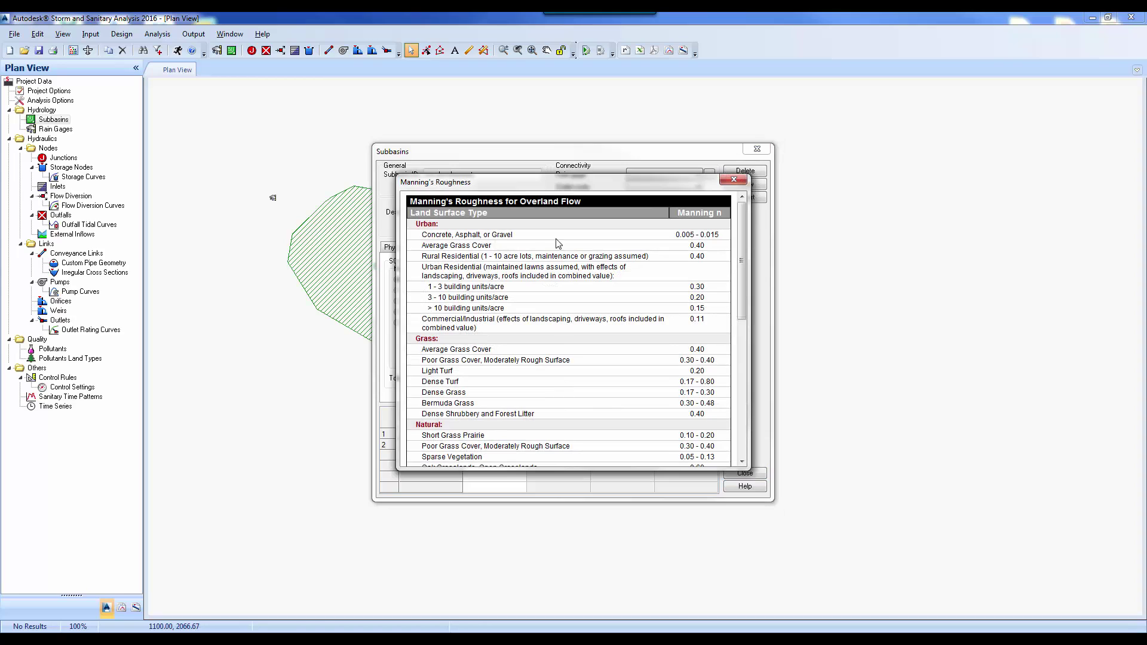
{"action": "left_click_drag", "start_coordinate": [742, 295], "coordinate": [744, 309]}
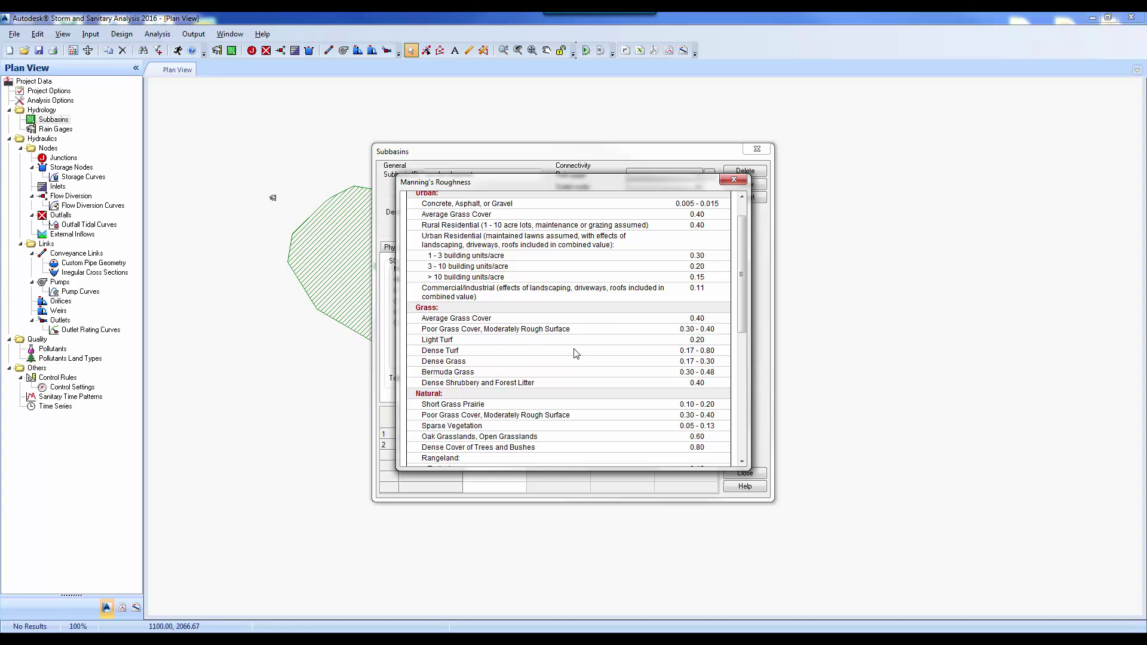
{"action": "left_click", "coordinate": [734, 180]}
{"action": "left_click", "coordinate": [548, 301]}
{"action": "type", "text": "0.24"}
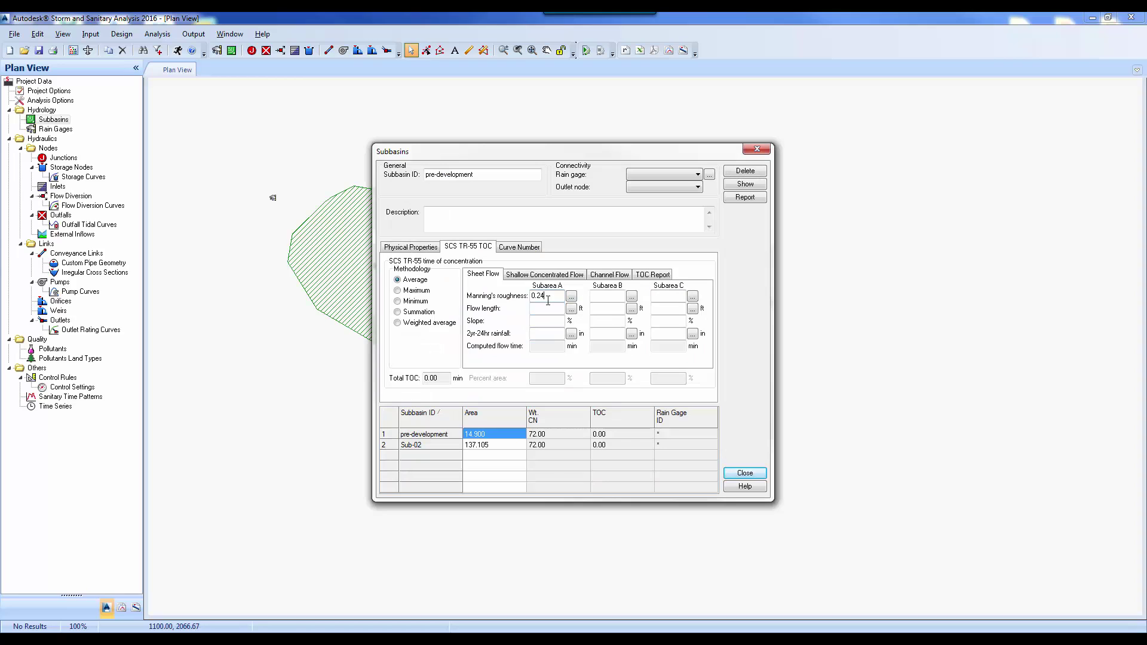
- Set the pre-development subbasin's Subarea A sheet flow length to 300 ft
{"action": "left_click", "coordinate": [548, 307]}
{"action": "type", "text": "300"}
{"action": "left_click", "coordinate": [541, 322]}
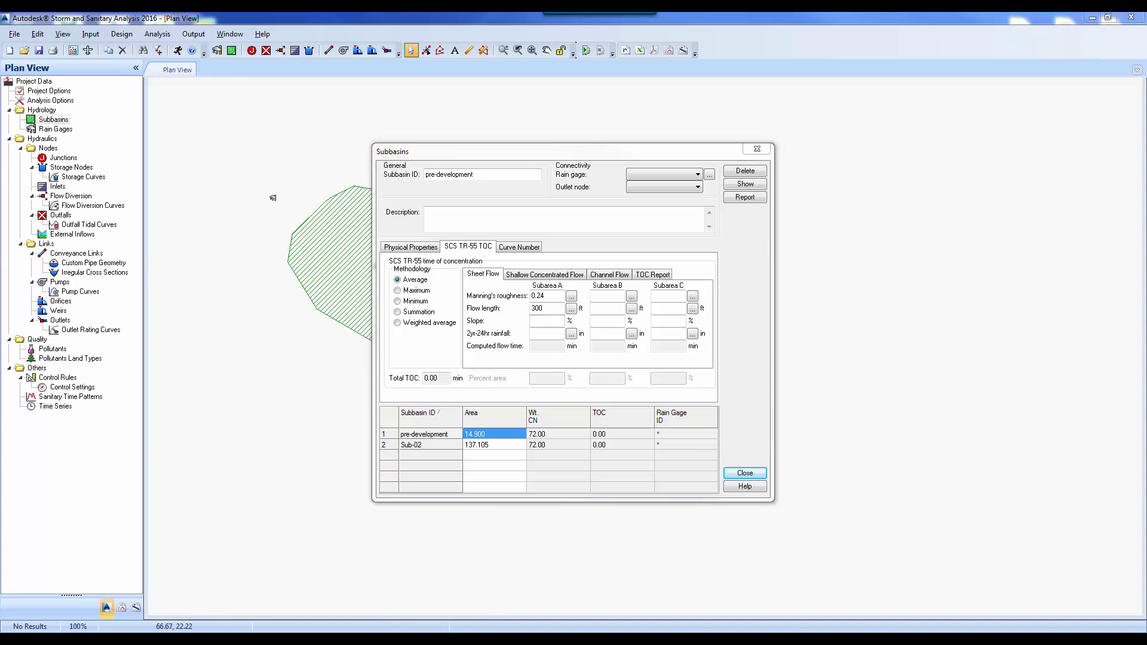
- Check the pre-development flow path polyline in the Civil 3D drawing and set the Subarea A sheet flow slope to 5.14%
{"action": "left_click", "coordinate": [410, 576]}
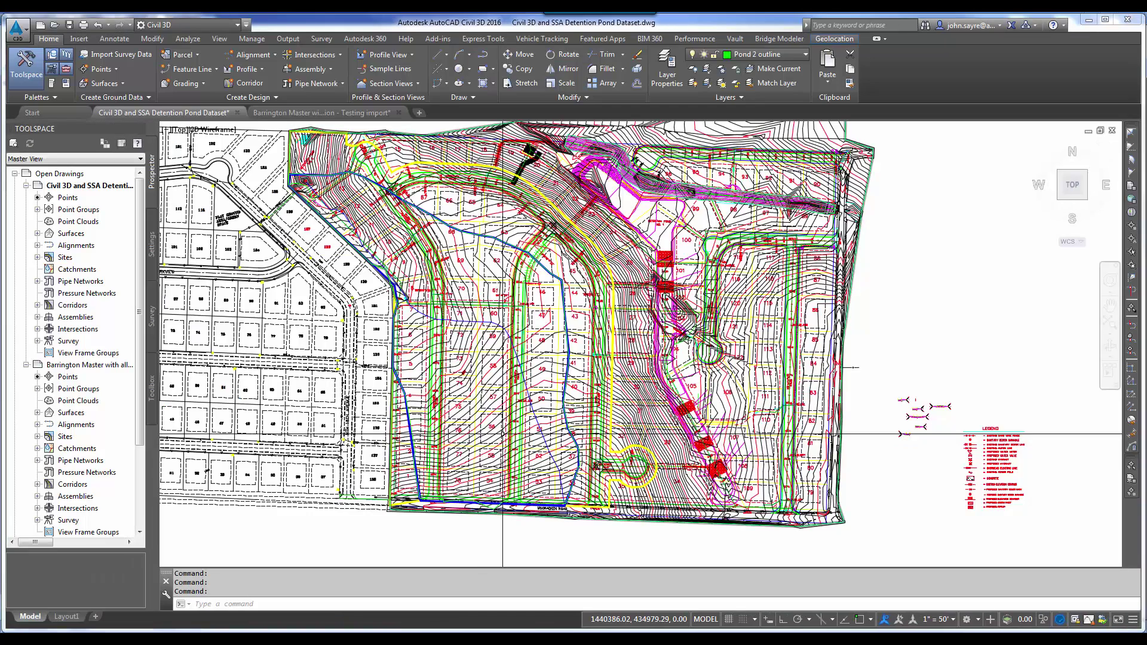
{"action": "scroll", "coordinate": [568, 485], "scroll_direction": "up", "scroll_amount": 8}
{"action": "left_click", "coordinate": [569, 487]}
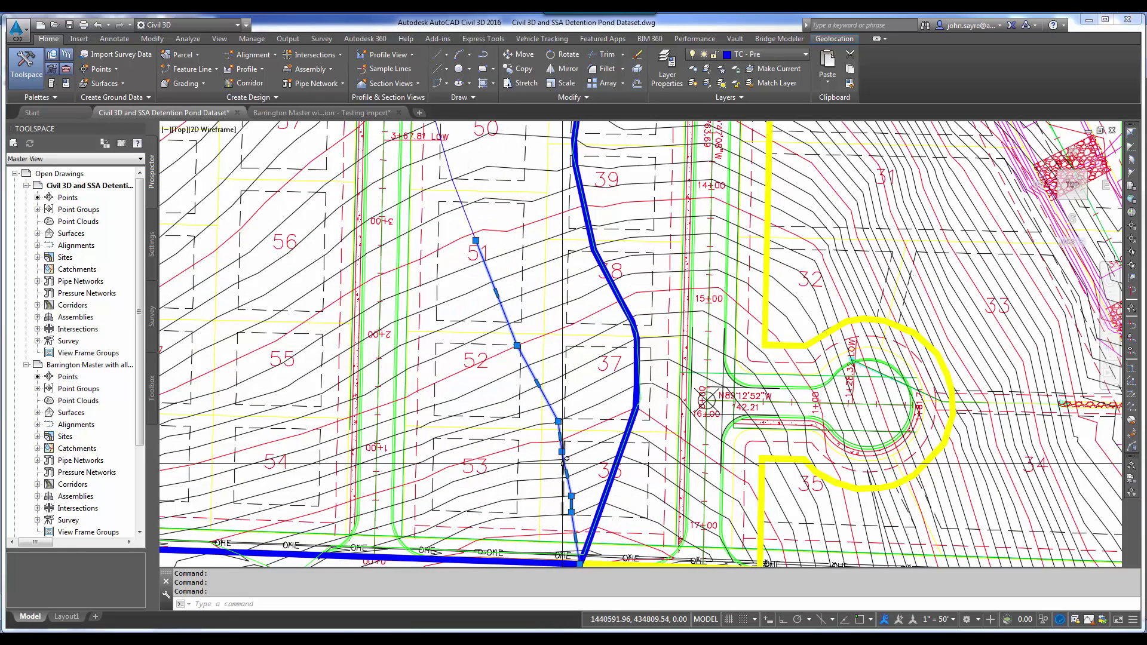
{"action": "key", "text": "Escape"}
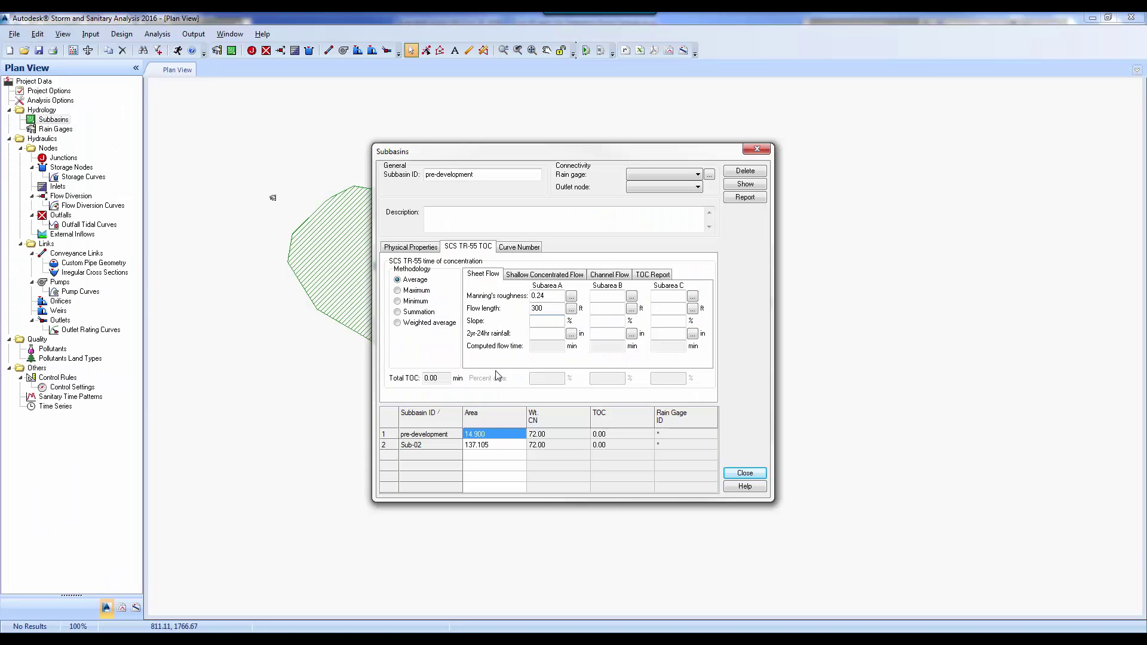
{"action": "type", "text": "5.14"}
- Apply the 2yr-24hr rainfall depth of 3.90 in for Christian County, Missouri, and check Subarea A's computed sheet flow time
{"action": "left_click", "coordinate": [532, 336]}
{"action": "left_click", "coordinate": [571, 334]}
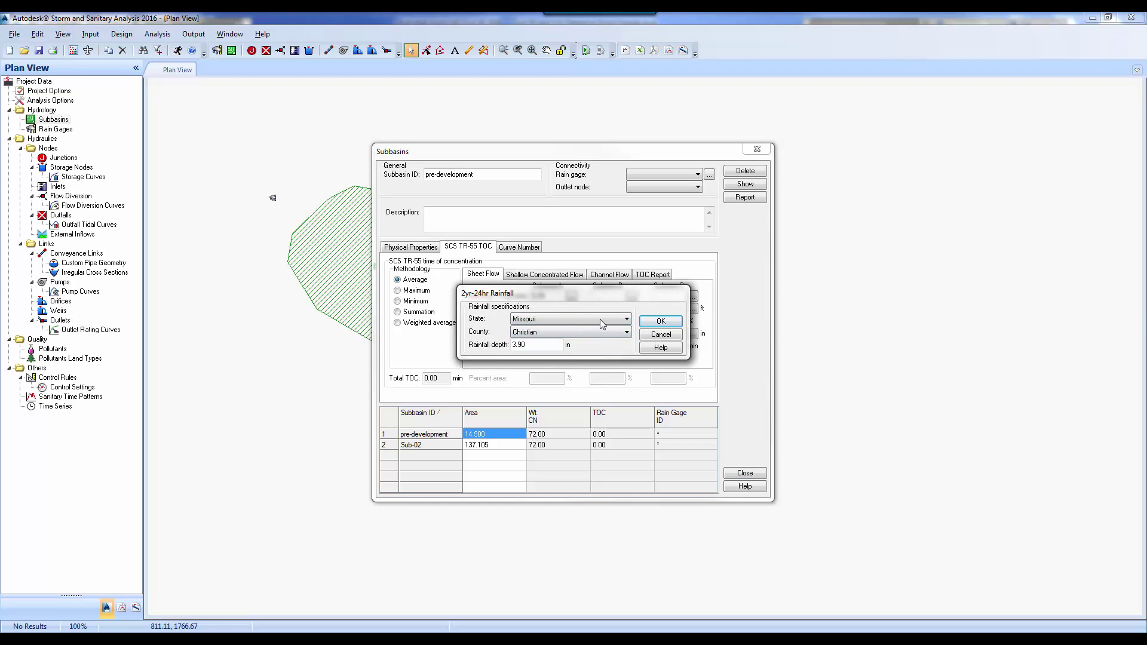
{"action": "left_click", "coordinate": [661, 321]}
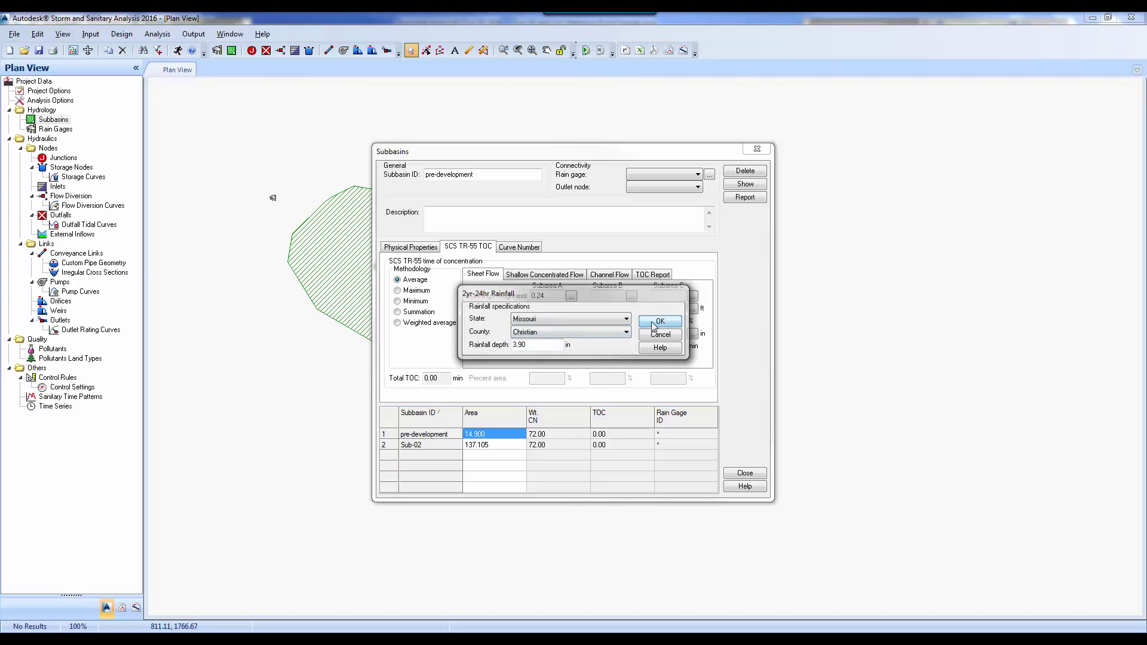
{"action": "double_click", "coordinate": [557, 347]}
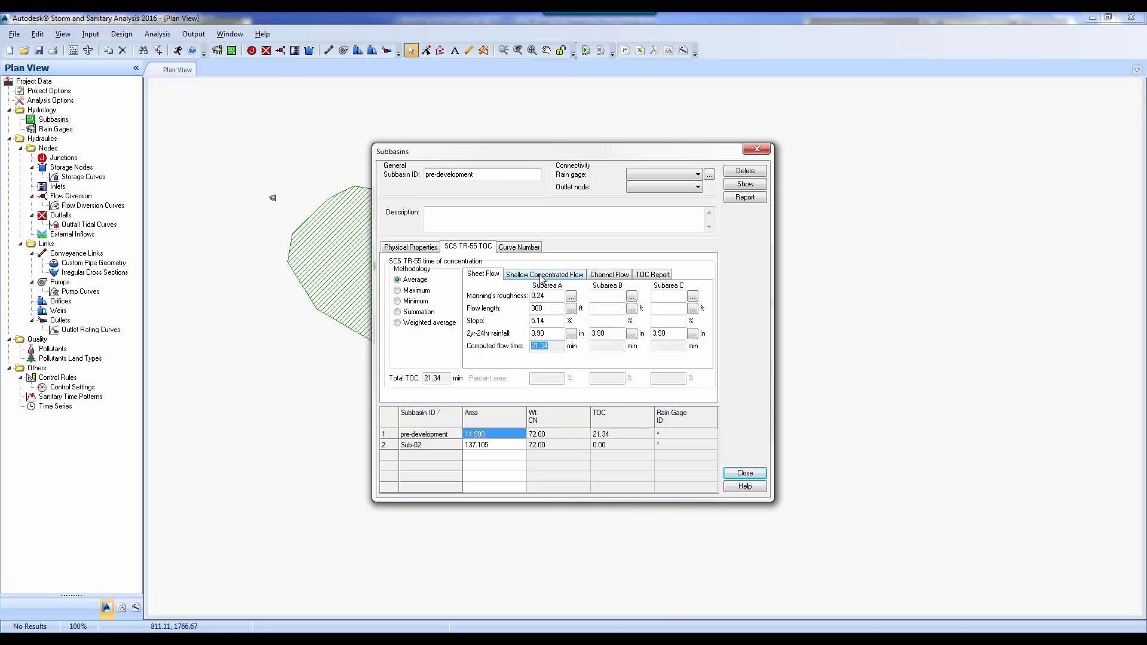
- Define Subarea A's shallow concentrated flow with a 1326 ft length, 3.38% slope and Unpaved surface, and check its flow time
{"action": "left_click", "coordinate": [545, 276]}
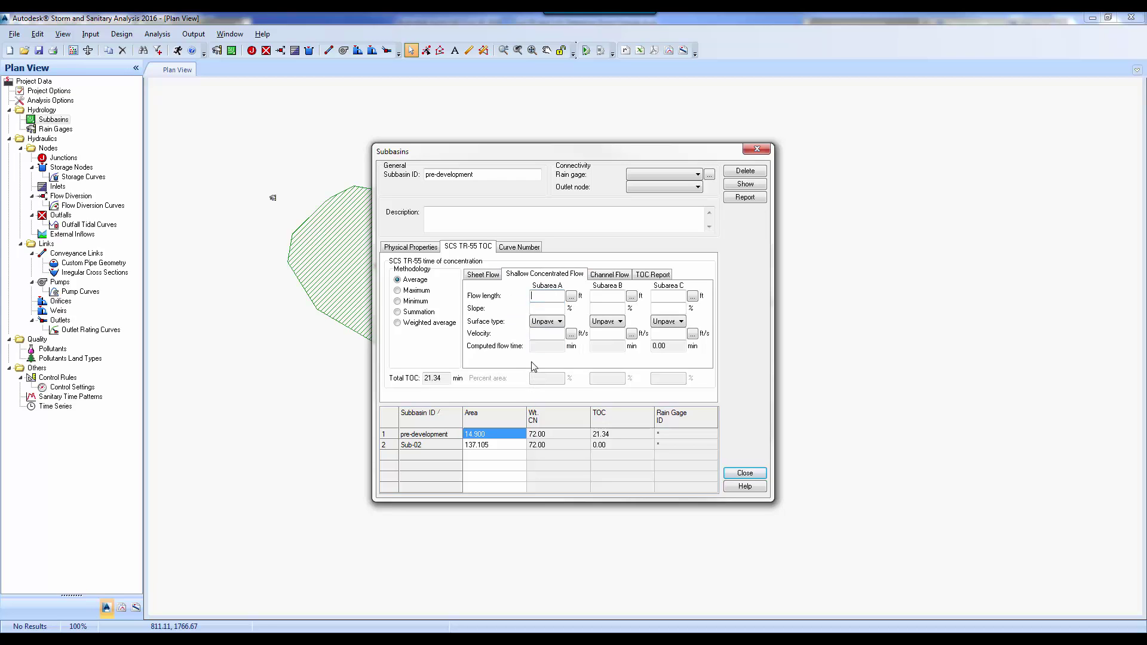
{"action": "left_click", "coordinate": [541, 296]}
{"action": "type", "text": "1326"}
{"action": "key", "text": "Tab"}
{"action": "type", "text": "3.38"}
{"action": "left_click", "coordinate": [560, 322]}
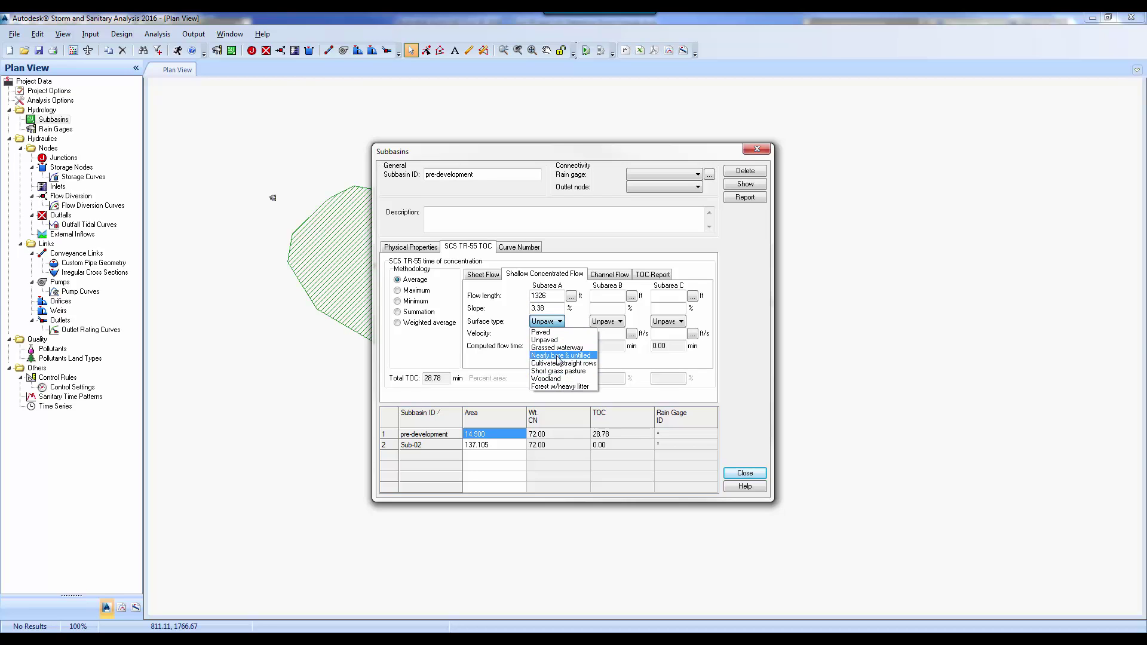
{"action": "left_click", "coordinate": [551, 340]}
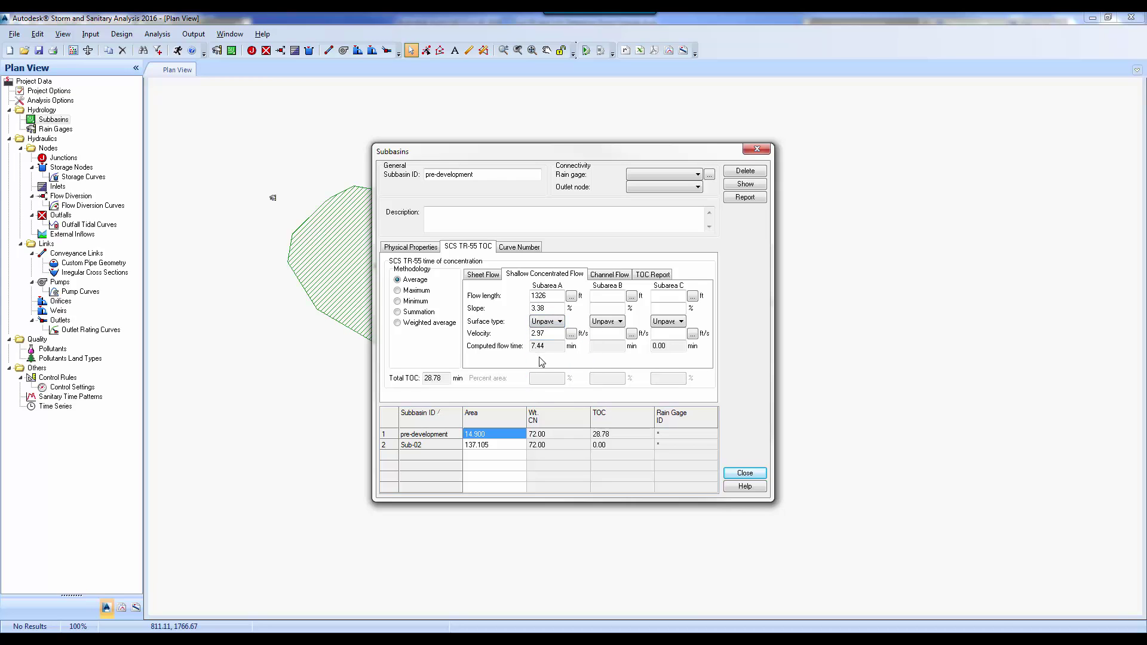
{"action": "double_click", "coordinate": [539, 345]}
- Assign Rain Gage-01 to the pre-development subbasin and choose curve number 74 for good pasture, grassland or range in soil group C
{"action": "left_click", "coordinate": [698, 175]}
{"action": "left_click", "coordinate": [660, 186]}
{"action": "left_click", "coordinate": [521, 248]}
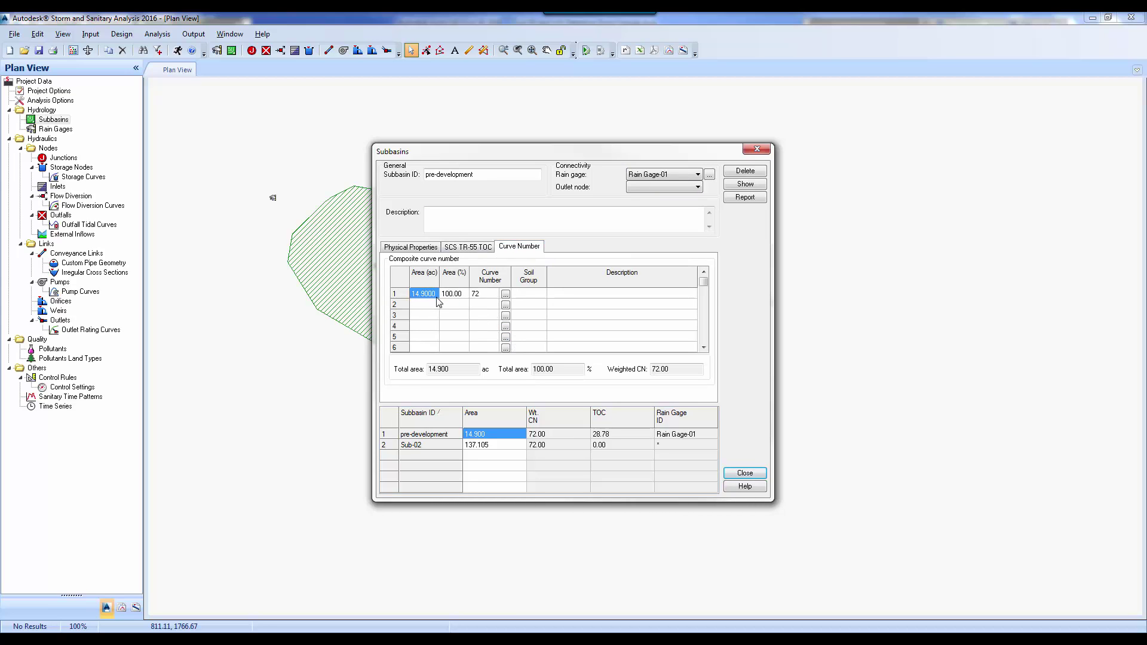
{"action": "left_click", "coordinate": [505, 296]}
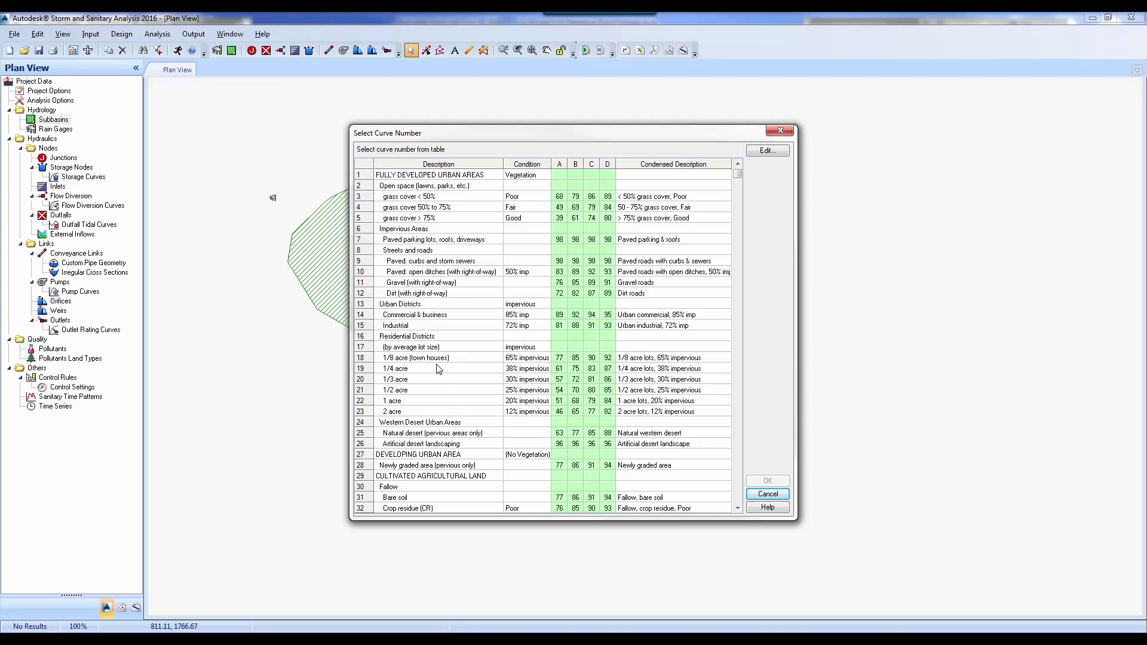
{"action": "left_click_drag", "start_coordinate": [737, 173], "coordinate": [739, 416]}
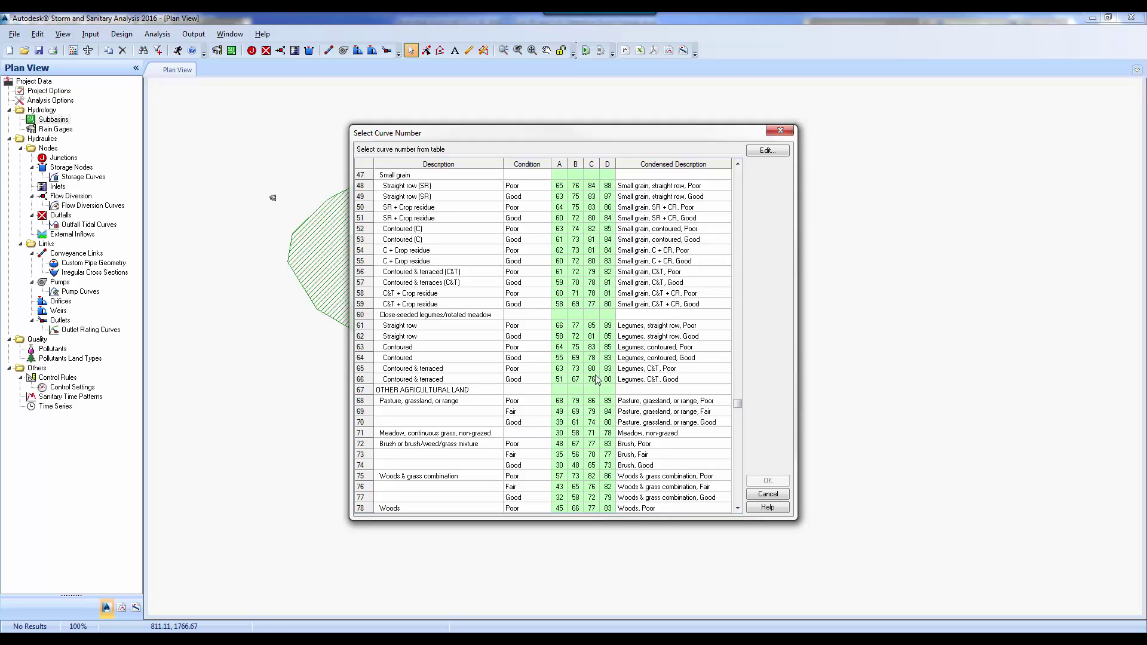
{"action": "left_click", "coordinate": [591, 422]}
{"action": "left_click", "coordinate": [768, 481]}
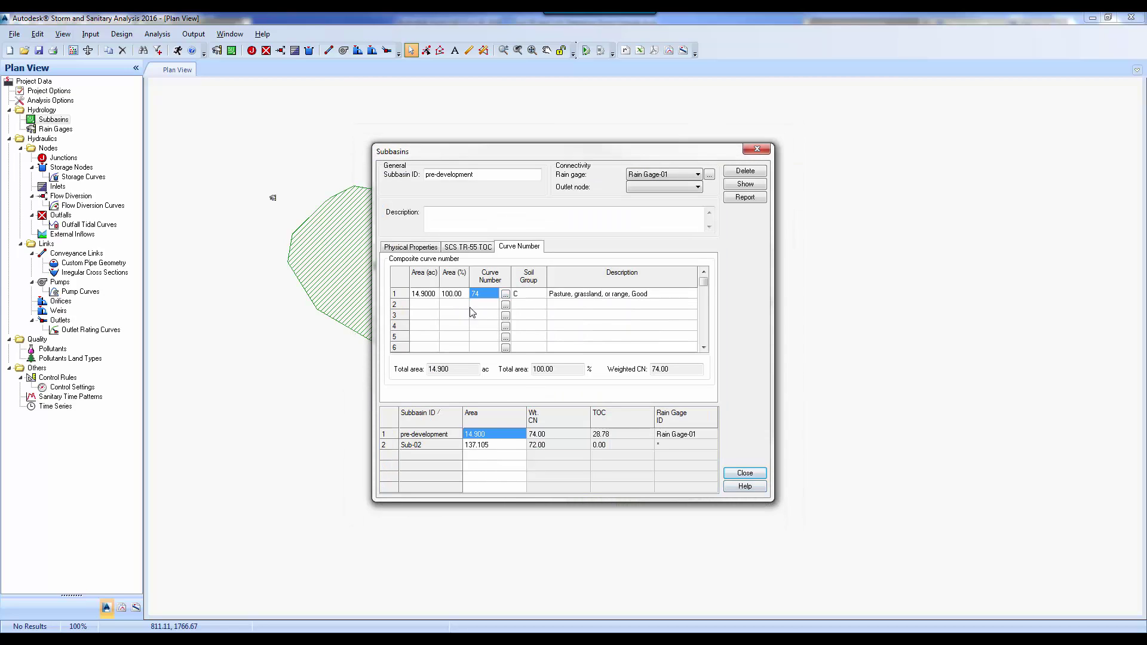
- Set the soil group C curve number row's area to 5.7 ac and check the subbasin's total area
{"action": "left_click", "coordinate": [433, 296]}
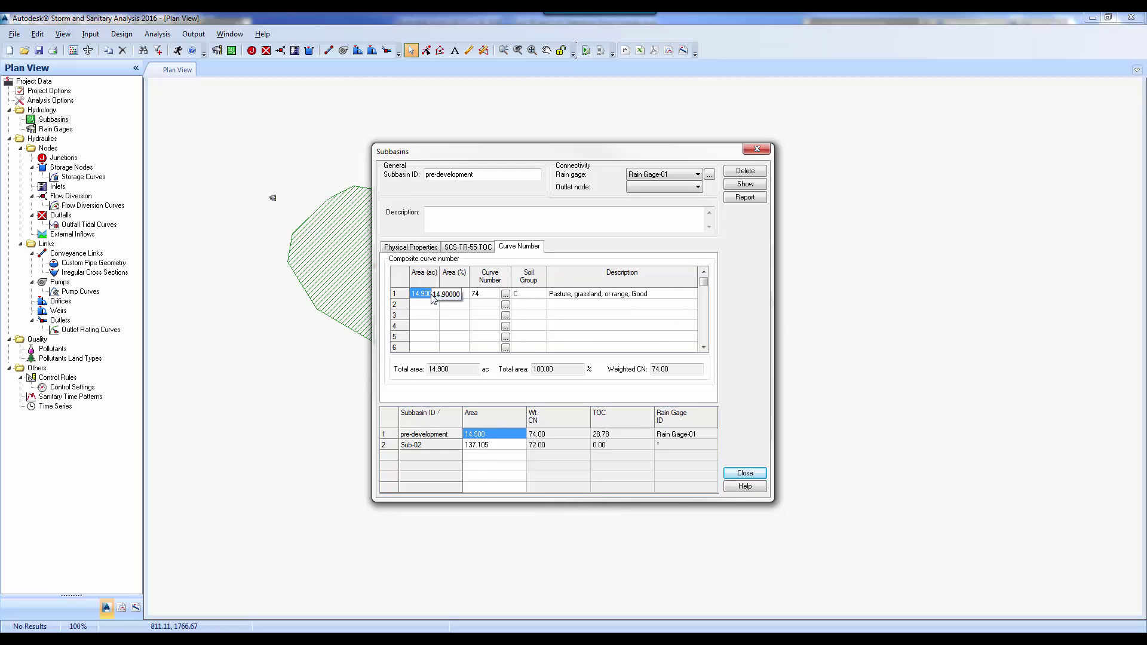
{"action": "type", "text": "5.7"}
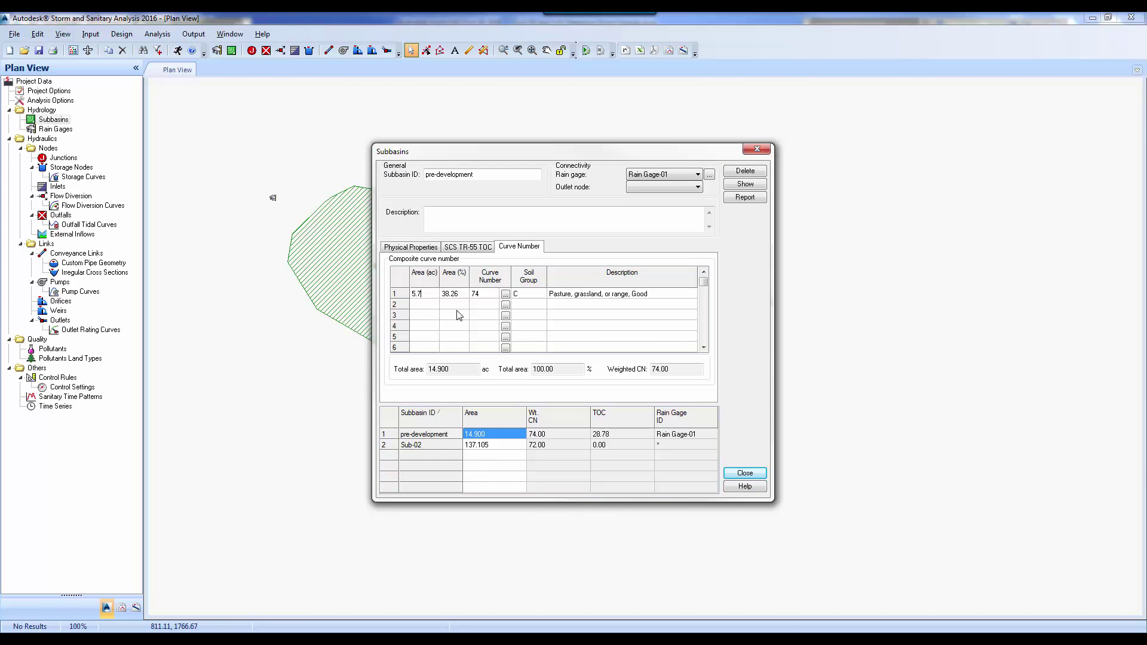
{"action": "left_click", "coordinate": [433, 306]}
{"action": "left_click", "coordinate": [427, 251]}
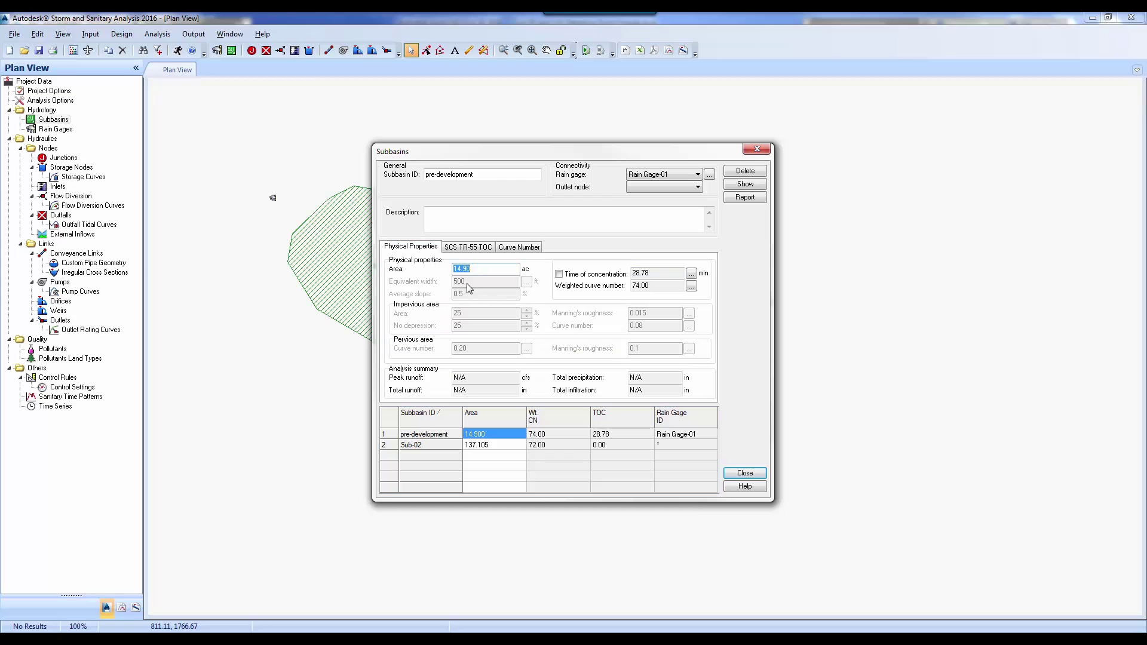
{"action": "left_click", "coordinate": [521, 247]}
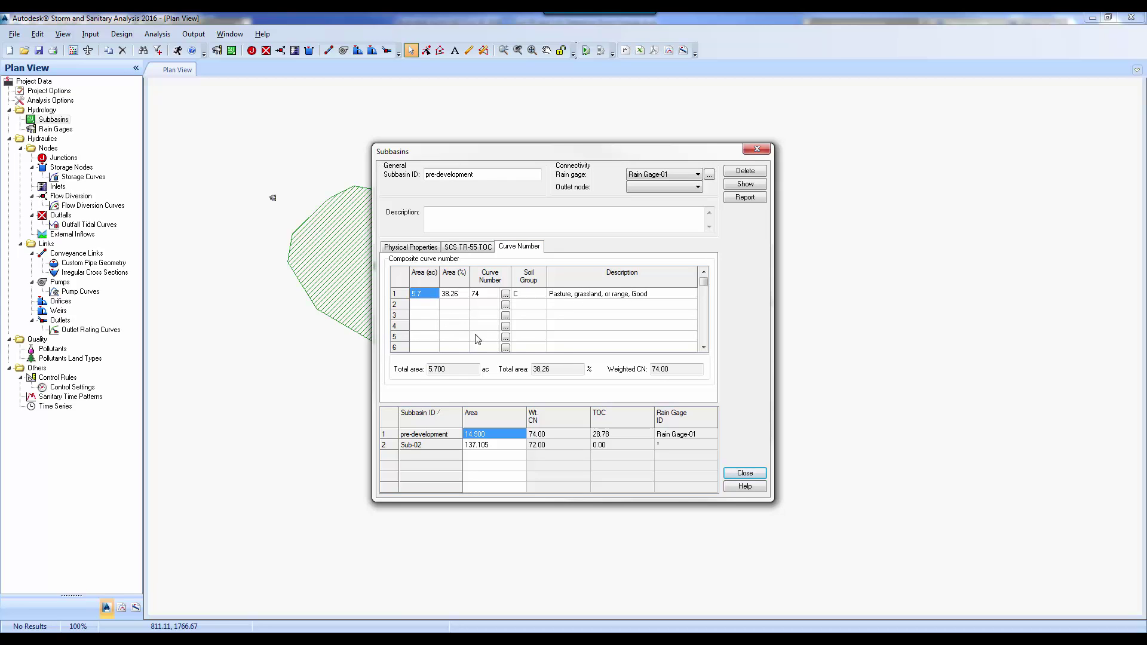
- Add a second curve number row of 9.2 ac with curve number 80 for good pasture, grassland or range in soil group D
{"action": "left_click", "coordinate": [425, 305]}
{"action": "left_click", "coordinate": [426, 306]}
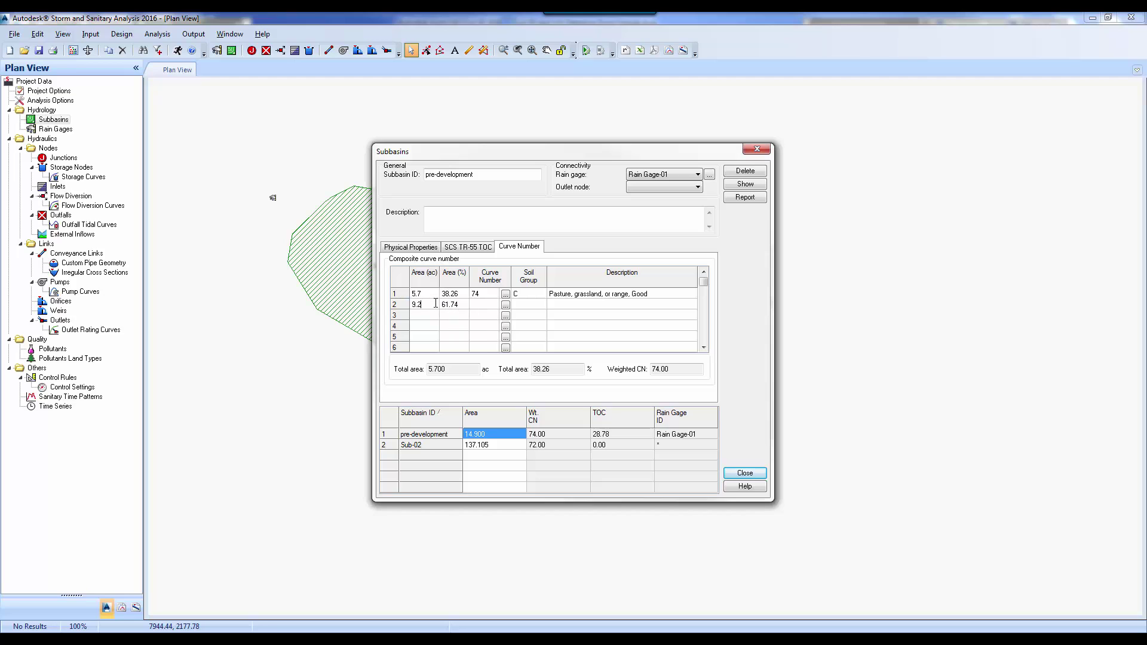
{"action": "left_click", "coordinate": [505, 305]}
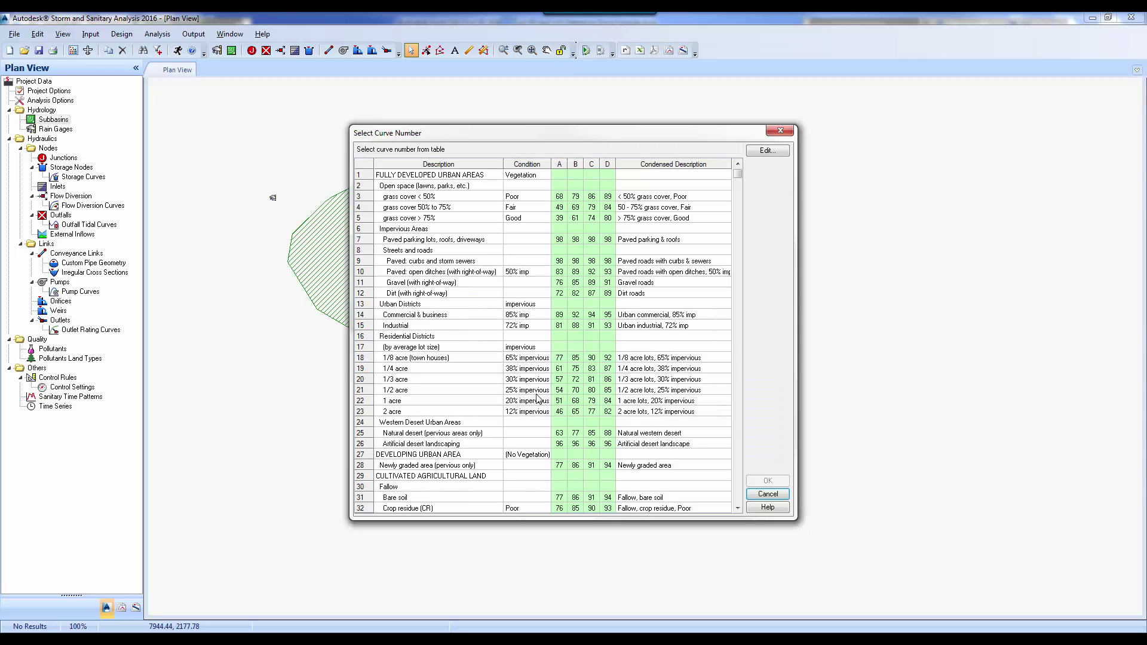
{"action": "left_click", "coordinate": [739, 508]}
{"action": "scroll", "coordinate": [739, 508], "scroll_direction": "down", "scroll_amount": 11}
{"action": "scroll", "coordinate": [739, 508], "scroll_direction": "down", "scroll_amount": 2}
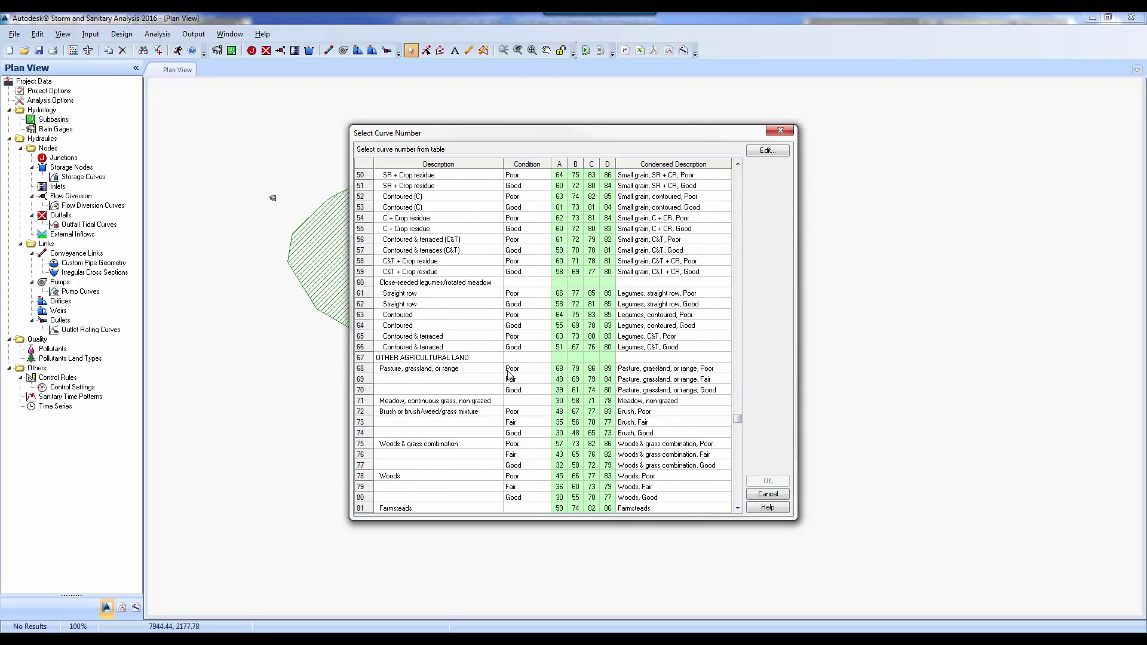
{"action": "double_click", "coordinate": [610, 396]}
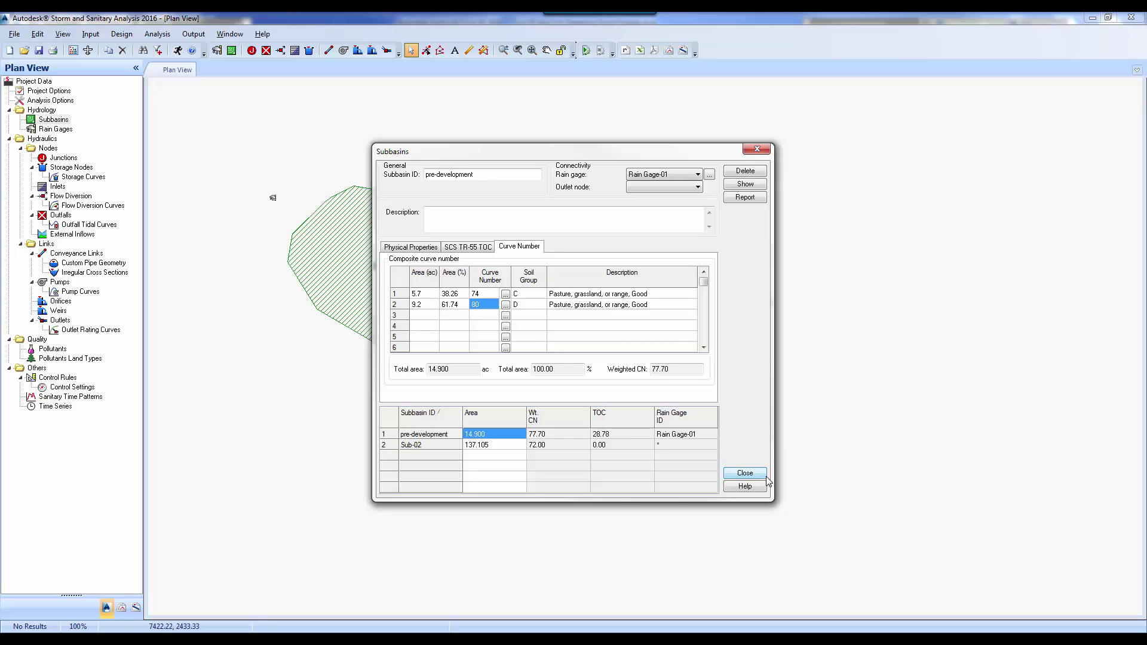
- Close the subbasin data and save the project as "Detention pond demo - Initial State"
{"action": "left_click", "coordinate": [746, 474]}
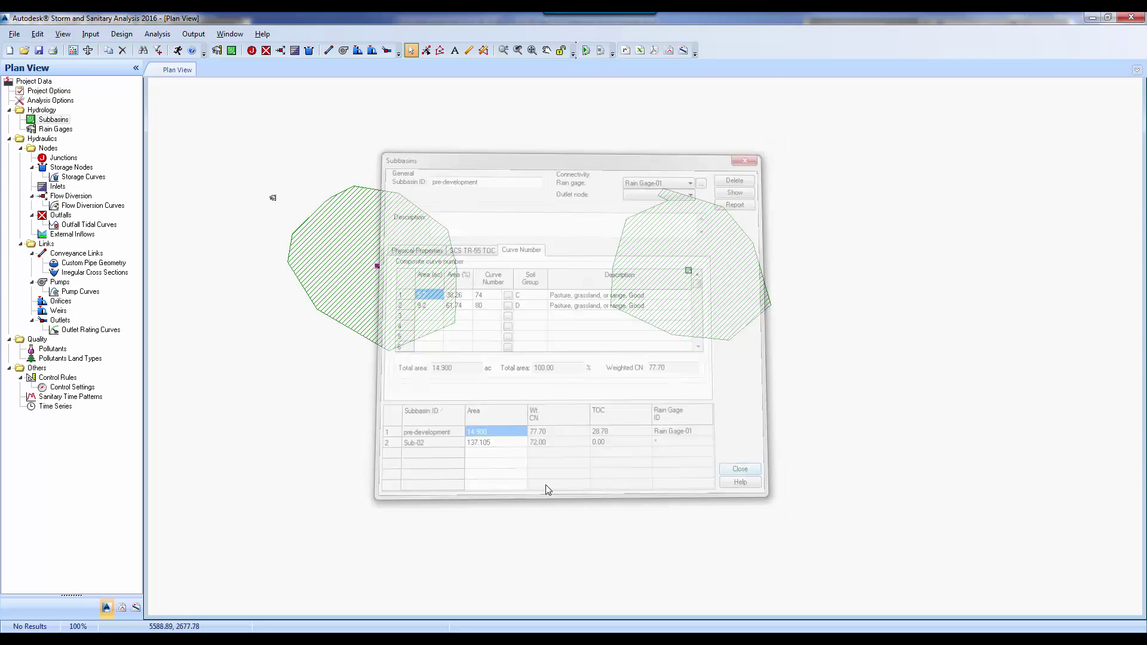
{"action": "left_click", "coordinate": [40, 52]}
{"action": "key", "text": "Return"}
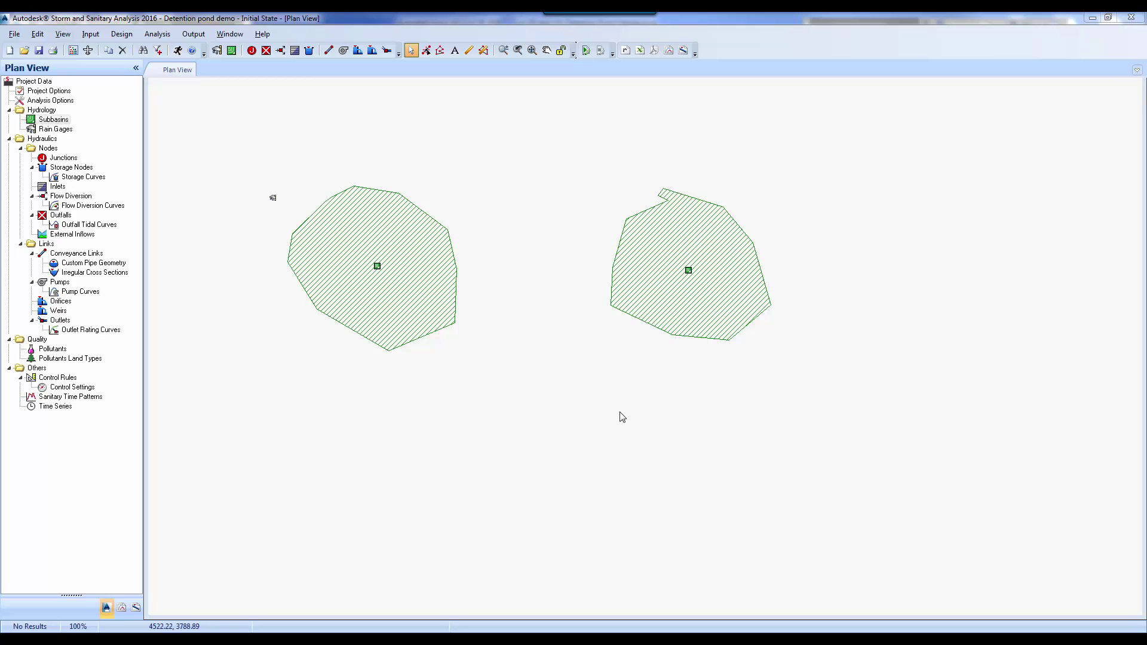
- Open the right subbasin's properties and examine the post-development drainage boundary and the analysis tools in the Civil 3D drawing
{"action": "double_click", "coordinate": [692, 277]}
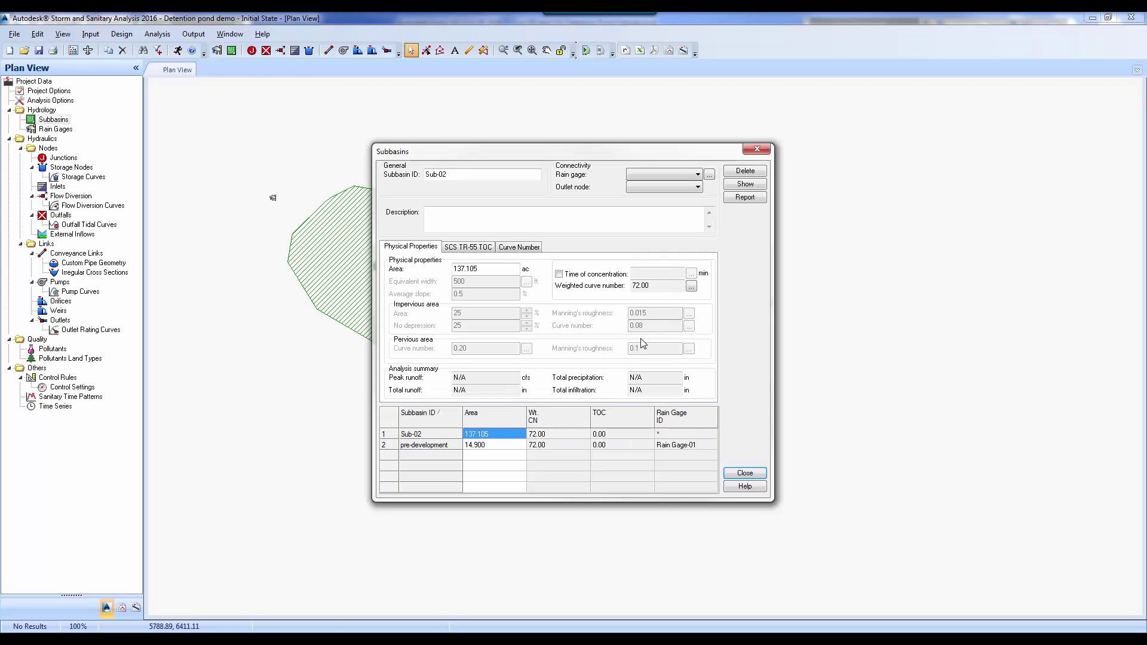
{"action": "key", "text": "alt+Tab"}
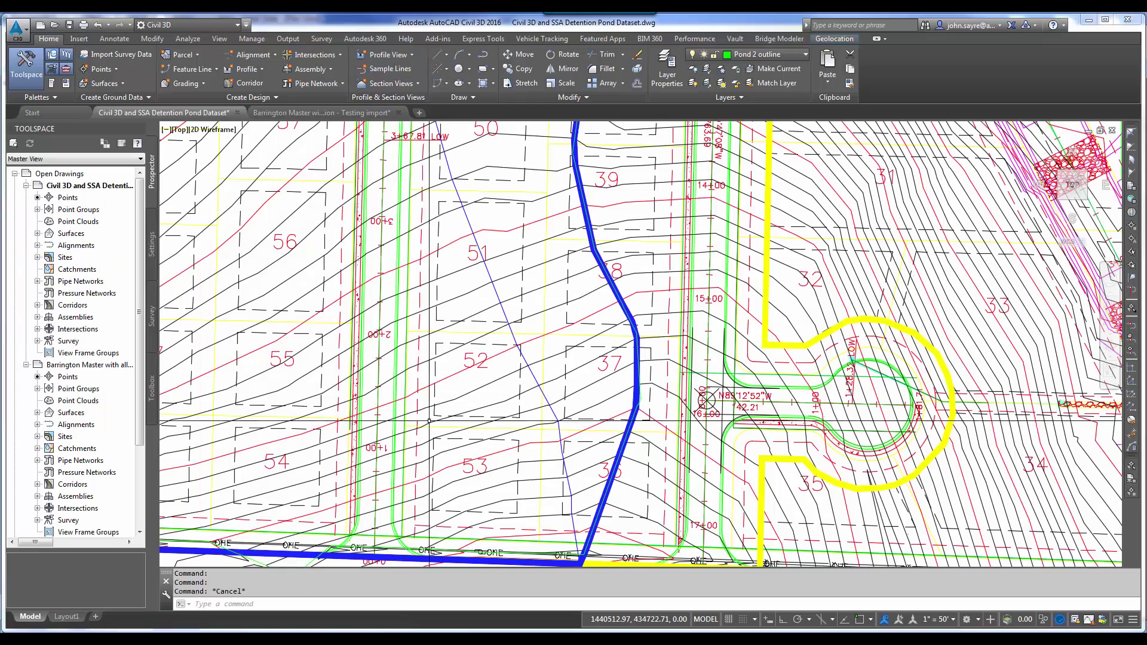
{"action": "scroll", "coordinate": [429, 420], "scroll_direction": "down", "scroll_amount": 10}
{"action": "scroll", "coordinate": [591, 430], "scroll_direction": "up", "scroll_amount": 2}
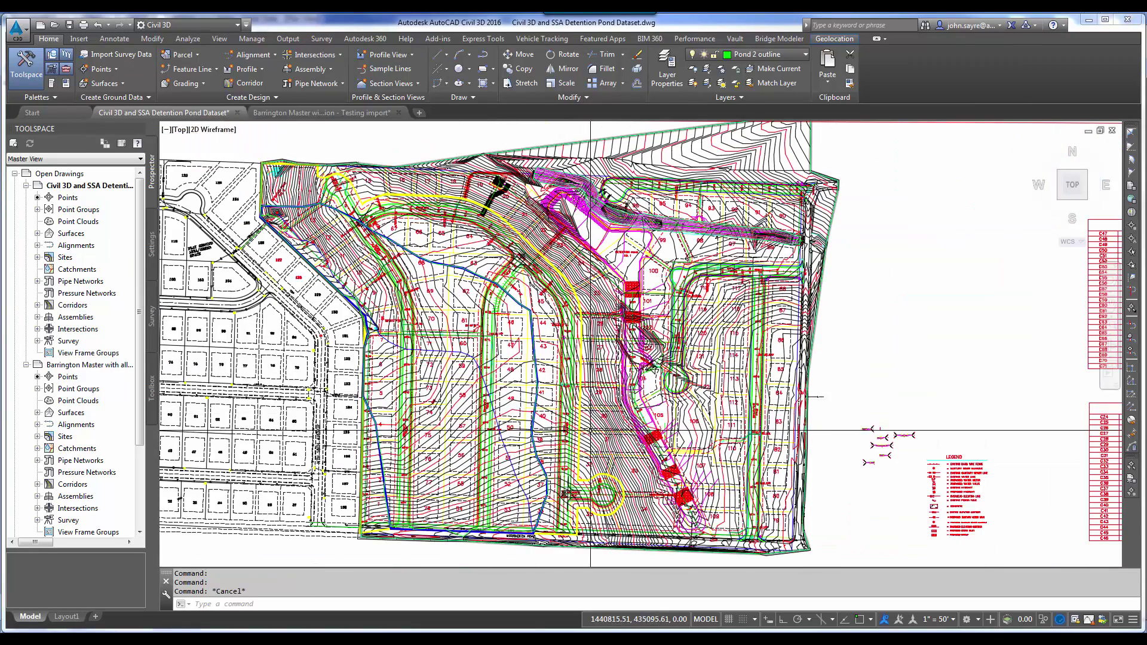
{"action": "left_click", "coordinate": [579, 421]}
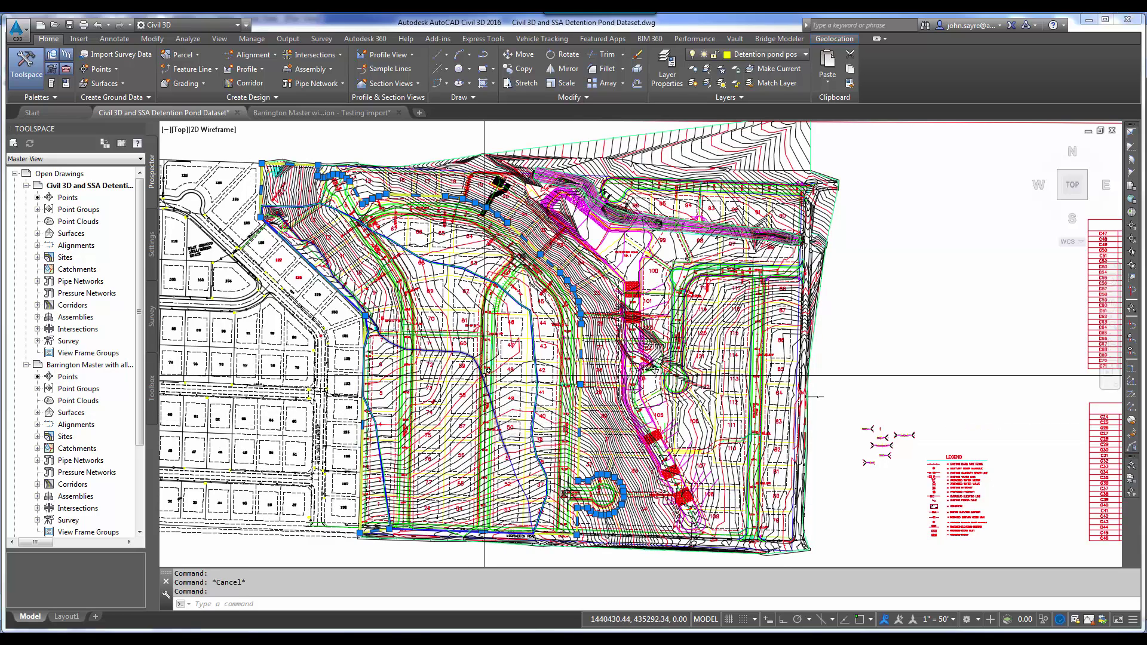
{"action": "key", "text": "Escape"}
{"action": "left_click", "coordinate": [188, 38]}
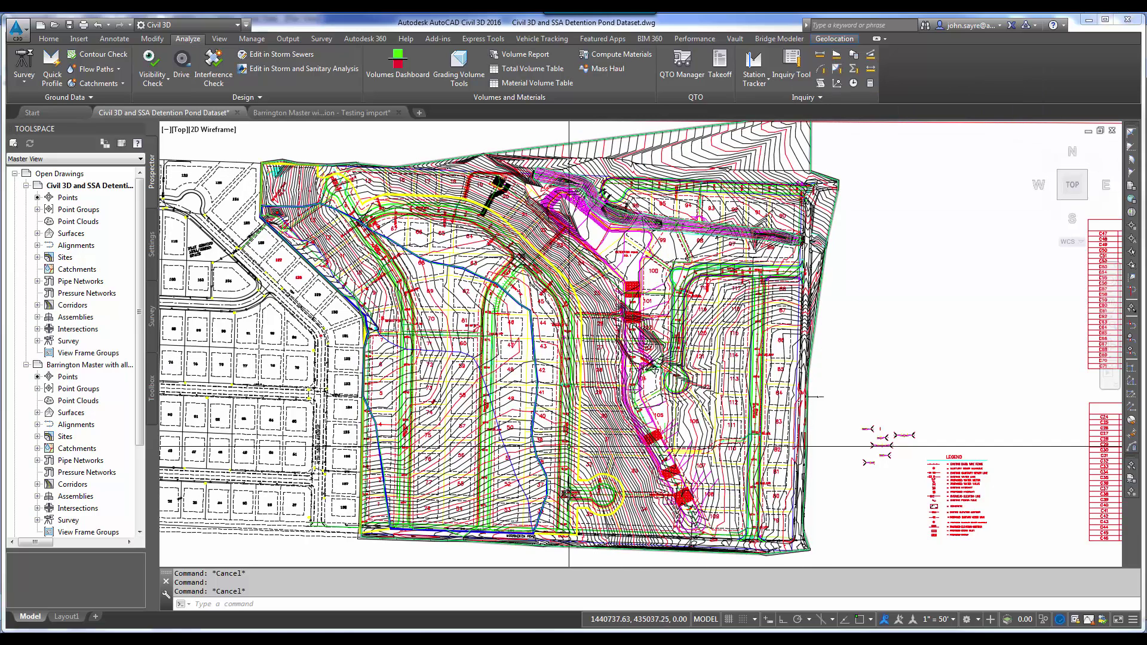
{"action": "mouse_move", "coordinate": [568, 447]}
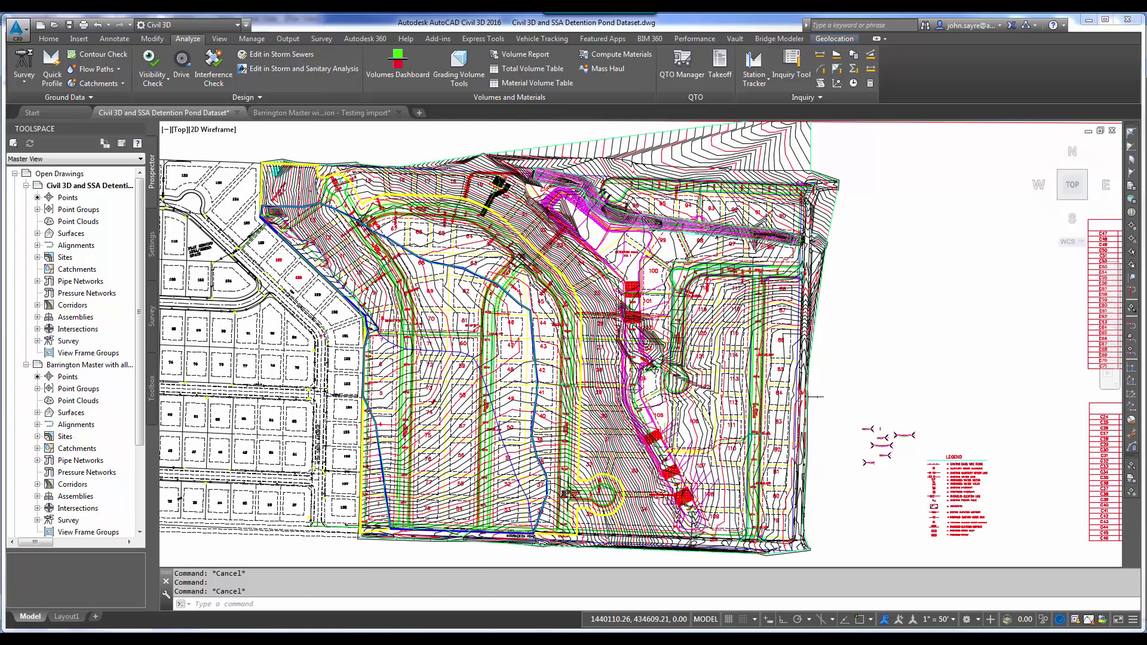
{"action": "mouse_move", "coordinate": [361, 638]}
{"action": "left_click", "coordinate": [422, 573]}
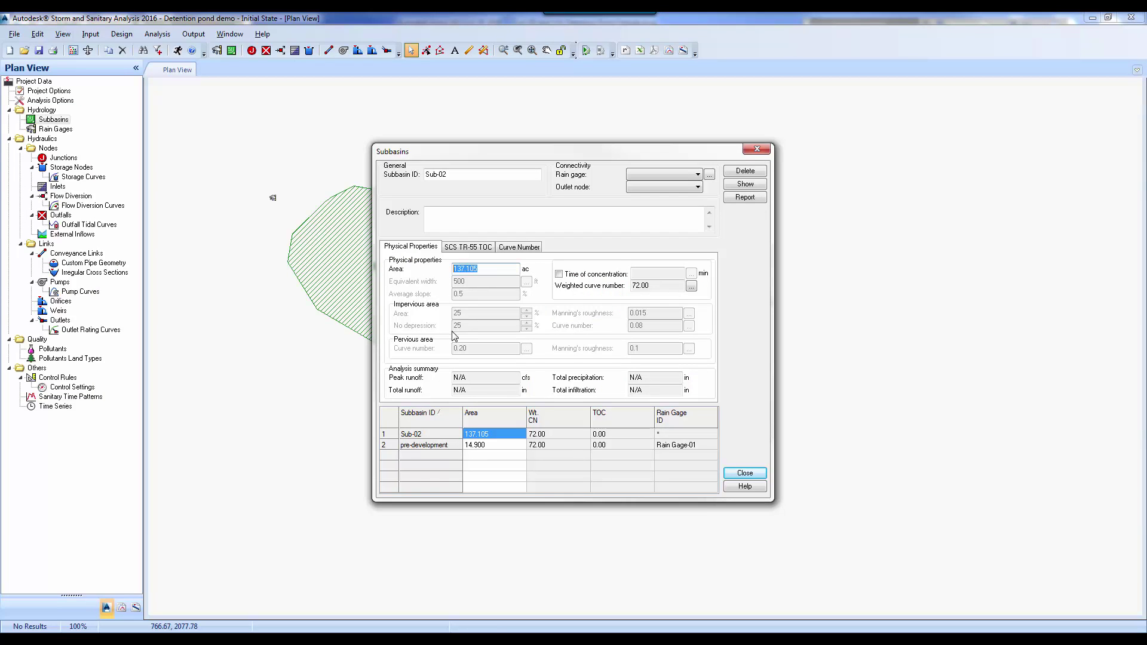
- Set the right subbasin's area to 23.74 ac, rename it "Post-Development" and assign it Rain Gage-01
{"action": "type", "text": "23.74"}
{"action": "key", "text": "Return"}
{"action": "type", "text": "Post-development"}
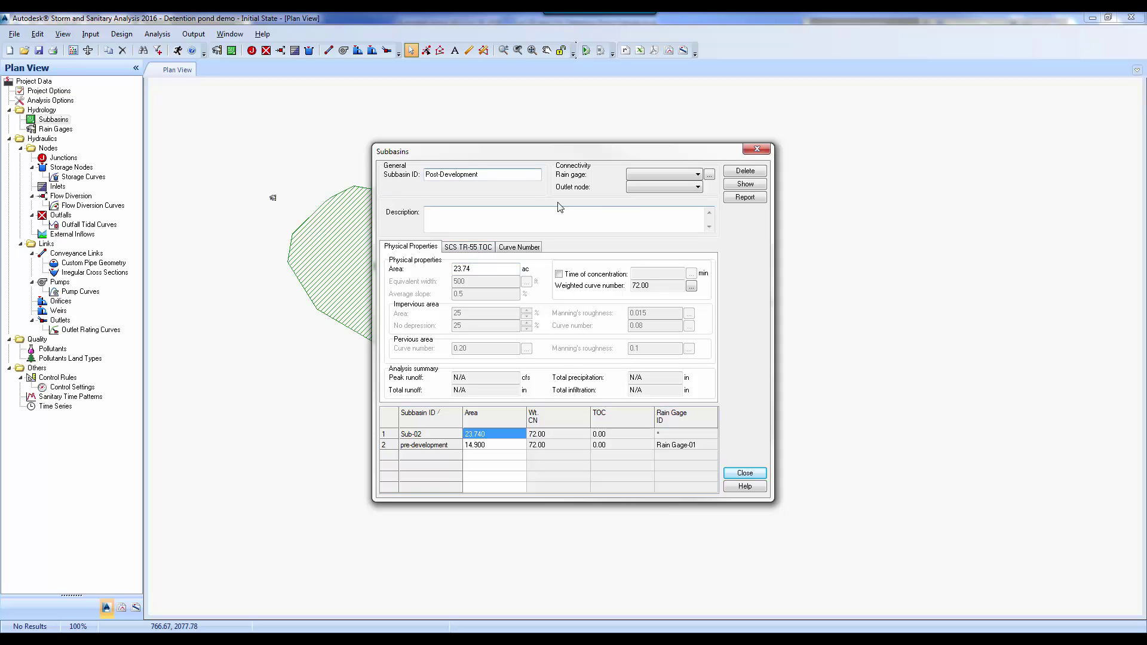
{"action": "left_click", "coordinate": [698, 173]}
{"action": "left_click", "coordinate": [657, 190]}
- Open the Post-Development sheet flow data and examine the post-development flow path's segments in the Civil 3D drawing
{"action": "left_click", "coordinate": [468, 247]}
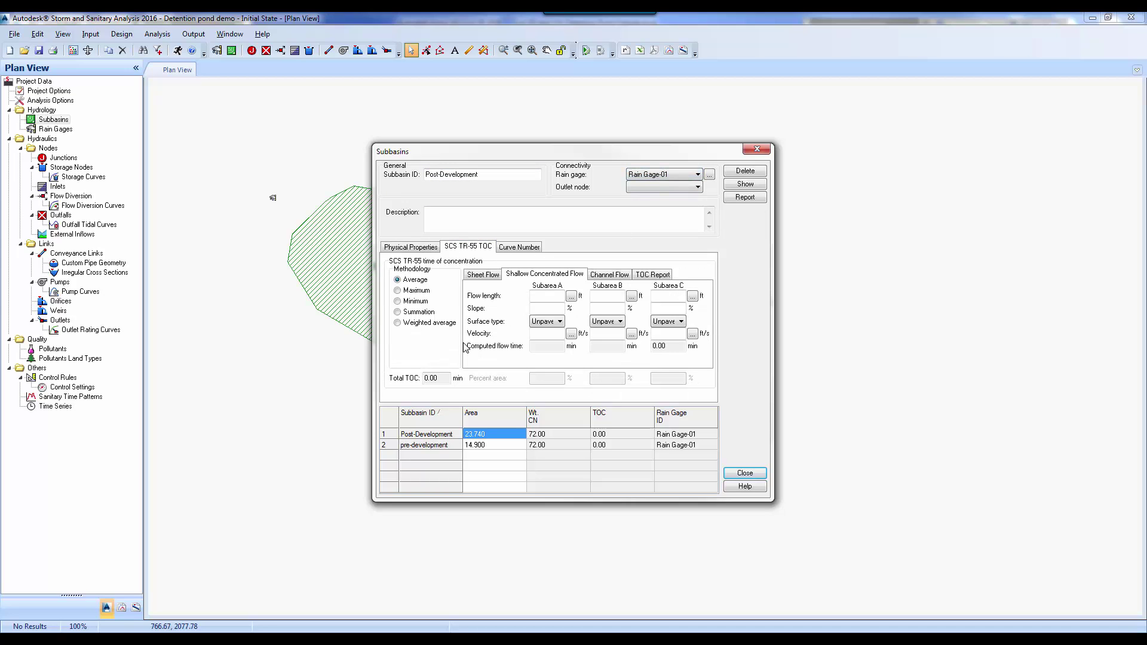
{"action": "left_click", "coordinate": [482, 275]}
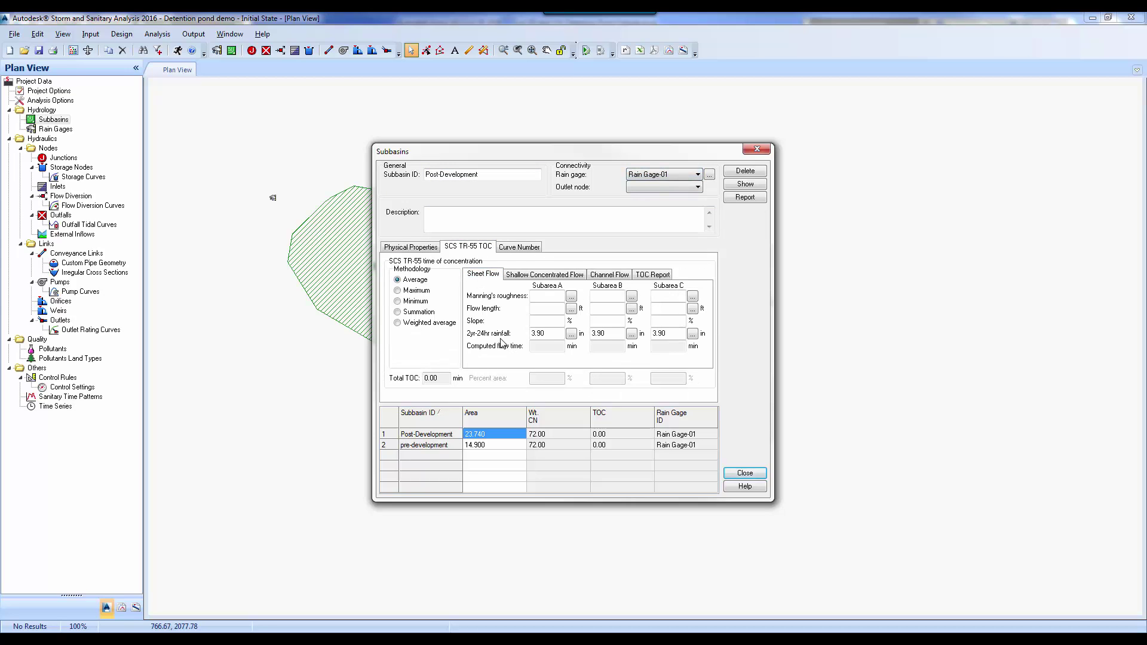
{"action": "left_click", "coordinate": [349, 640]}
{"action": "left_click", "coordinate": [307, 598]}
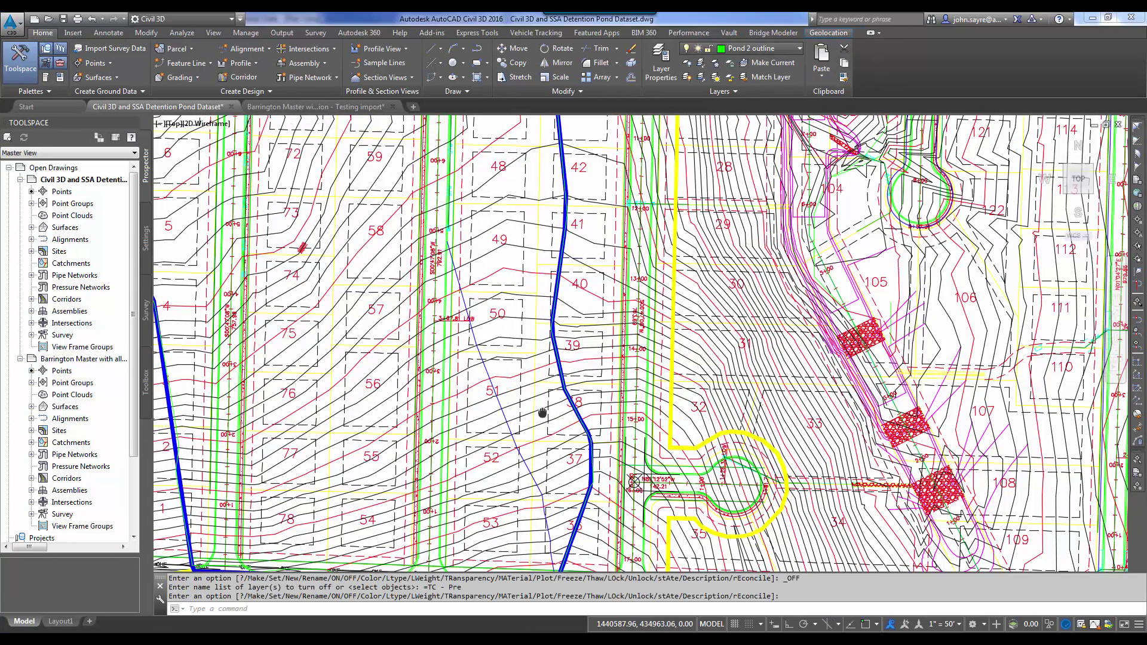
{"action": "middle_click_drag", "start_coordinate": [543, 413], "coordinate": [543, 379]}
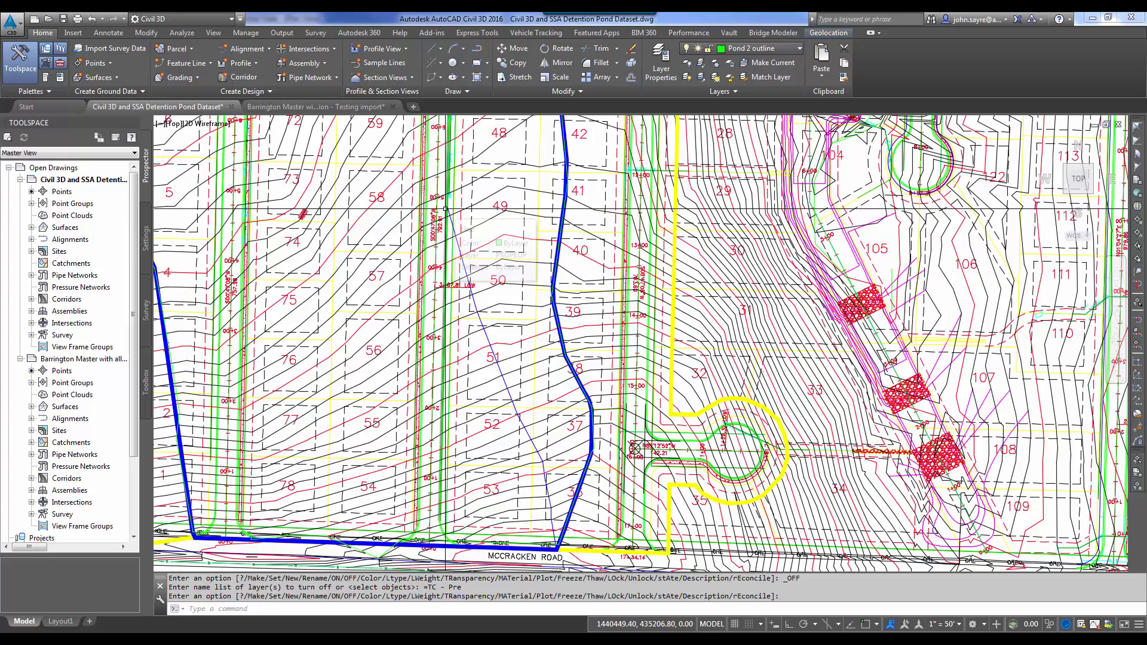
{"action": "mouse_move", "coordinate": [445, 209]}
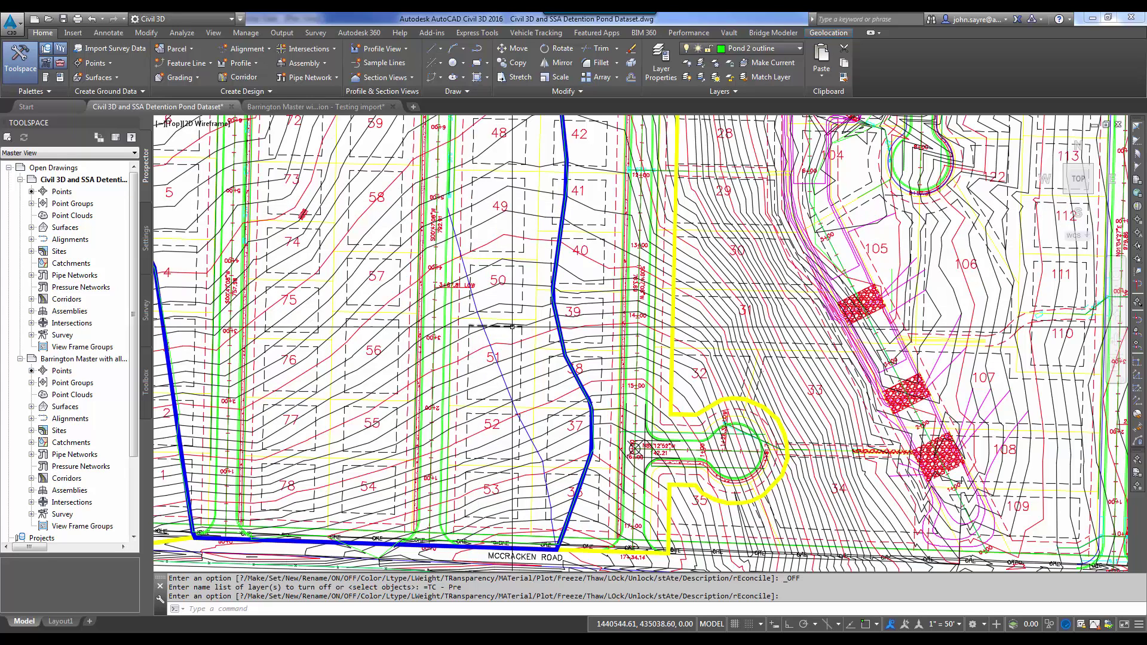
{"action": "mouse_move", "coordinate": [512, 327]}
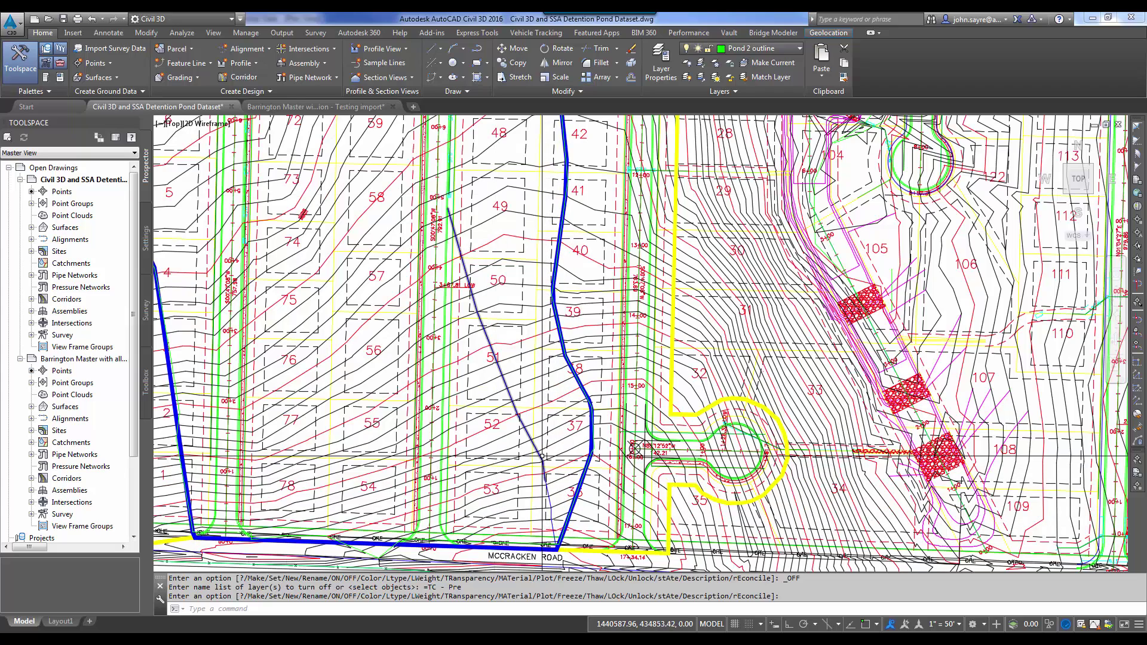
{"action": "mouse_move", "coordinate": [551, 514]}
{"action": "mouse_move", "coordinate": [353, 642]}
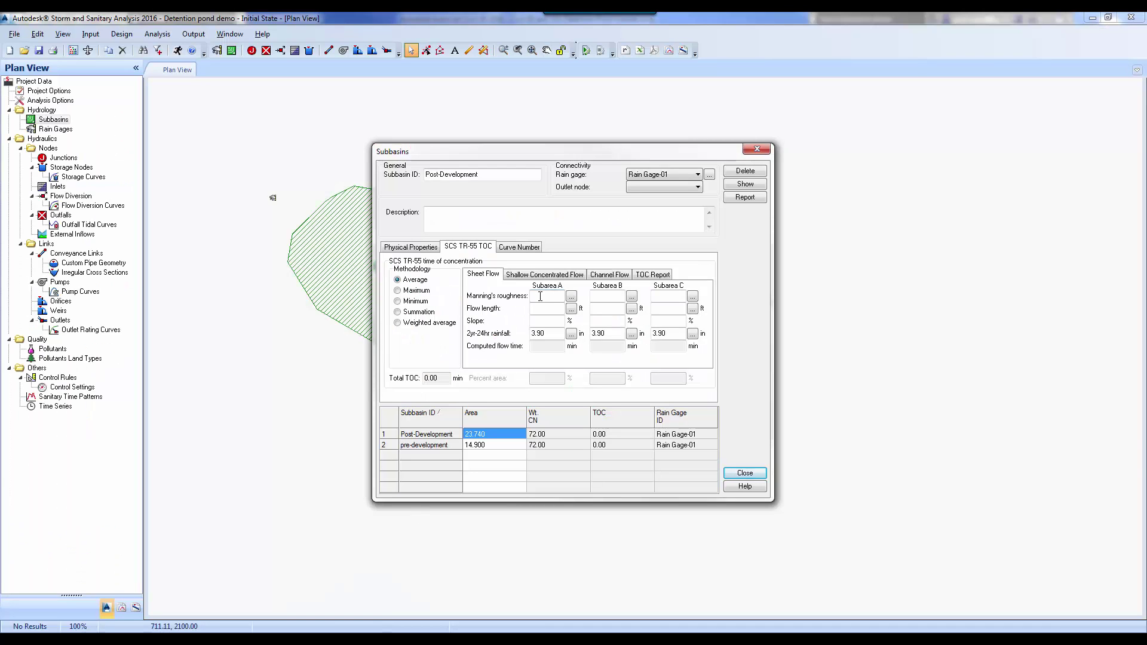
- Consult the Manning's roughness table, then set Subarea A's sheet flow to roughness 0.30 and length 100 ft, and enter its slope
{"action": "left_click", "coordinate": [571, 297]}
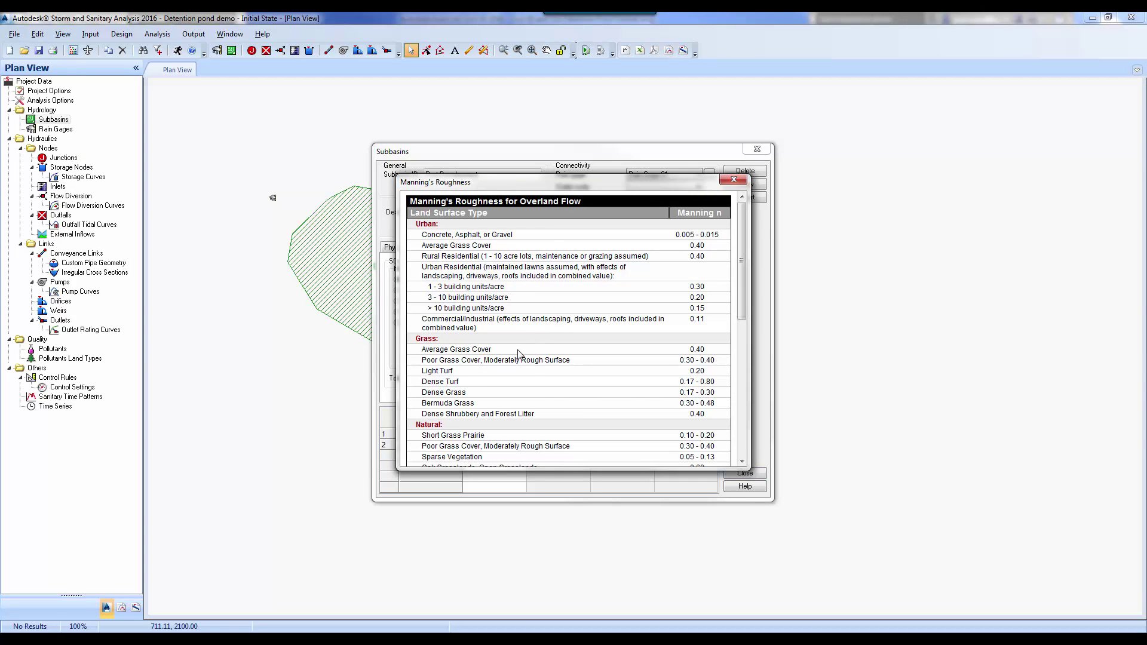
{"action": "left_click_drag", "start_coordinate": [744, 294], "coordinate": [742, 367]}
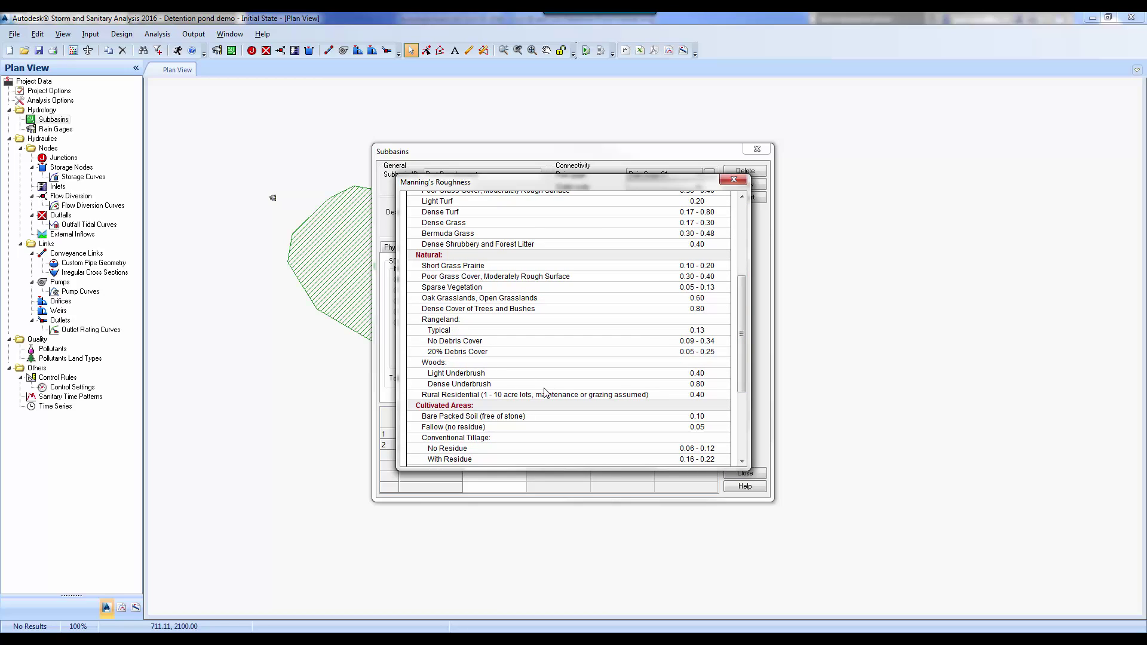
{"action": "left_click_drag", "start_coordinate": [741, 365], "coordinate": [711, 327]}
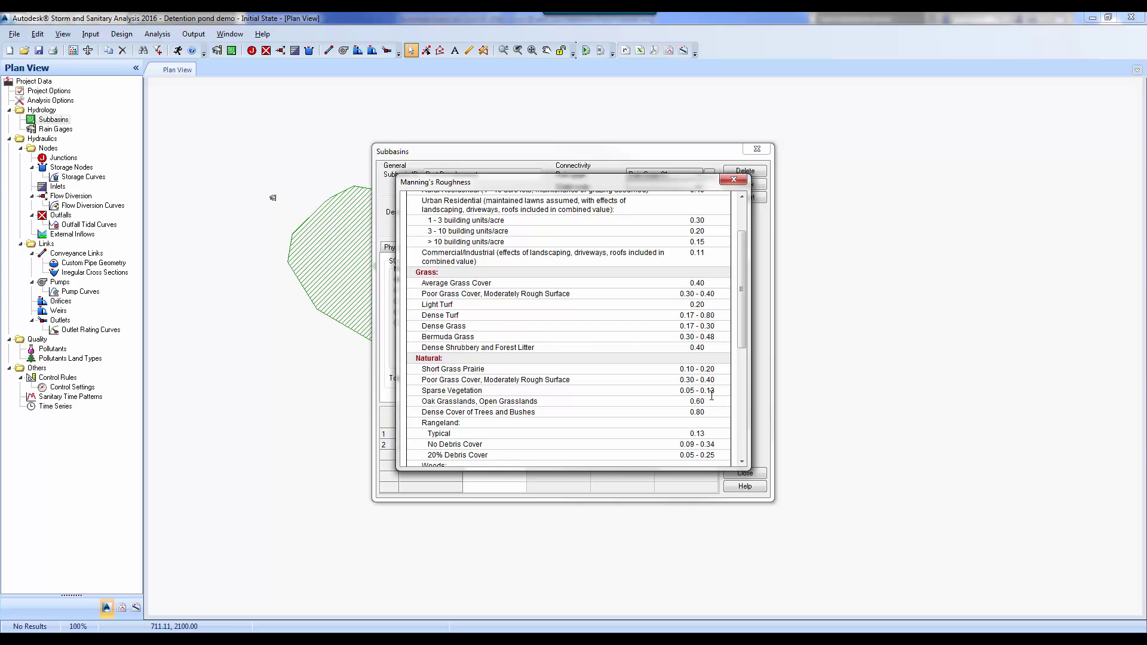
{"action": "left_click", "coordinate": [734, 179]}
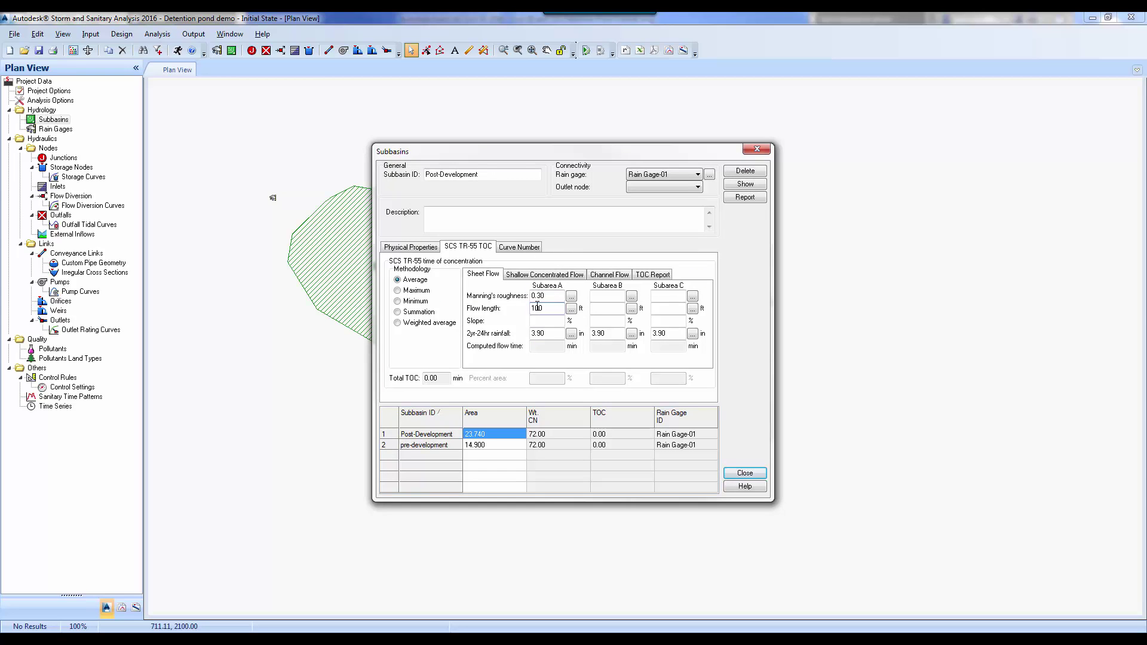
{"action": "left_click", "coordinate": [547, 320]}
{"action": "key", "text": "Tab"}
{"action": "left_click", "coordinate": [548, 347]}
- Set Subarea A's shallow concentrated flow length to 415 ft and slope to 4.39%, and review the total in the TOC report
{"action": "key", "text": "ctrl+Tab"}
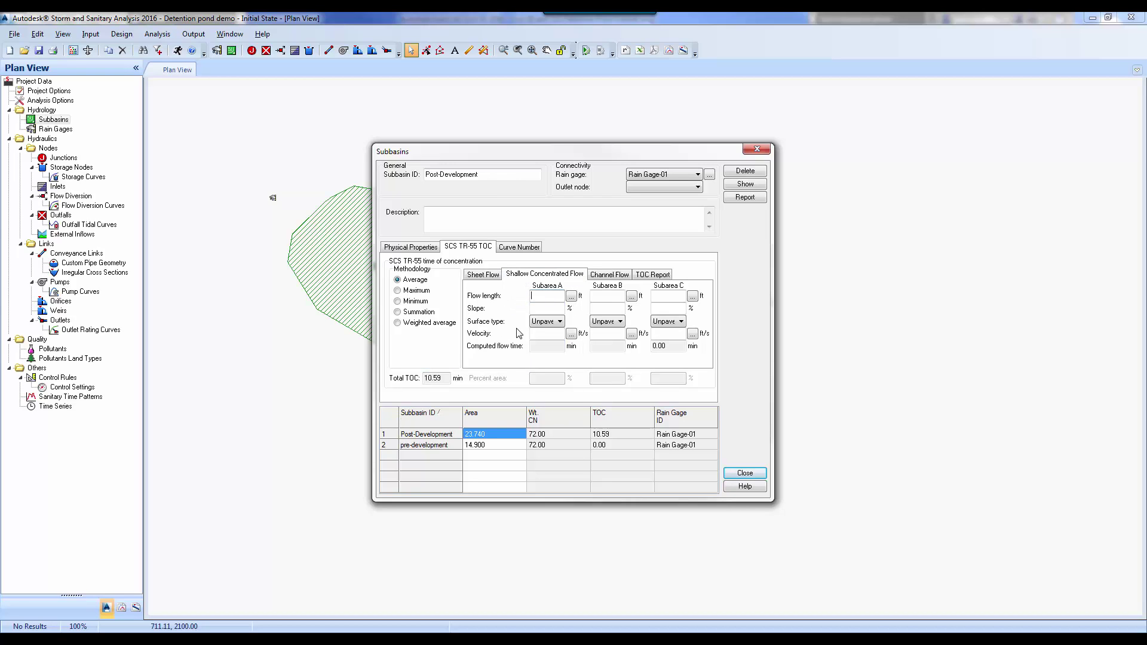
{"action": "type", "text": "415"}
{"action": "key", "text": "Tab"}
{"action": "type", "text": "4.39"}
{"action": "key", "text": "Tab"}
{"action": "left_click", "coordinate": [652, 276]}
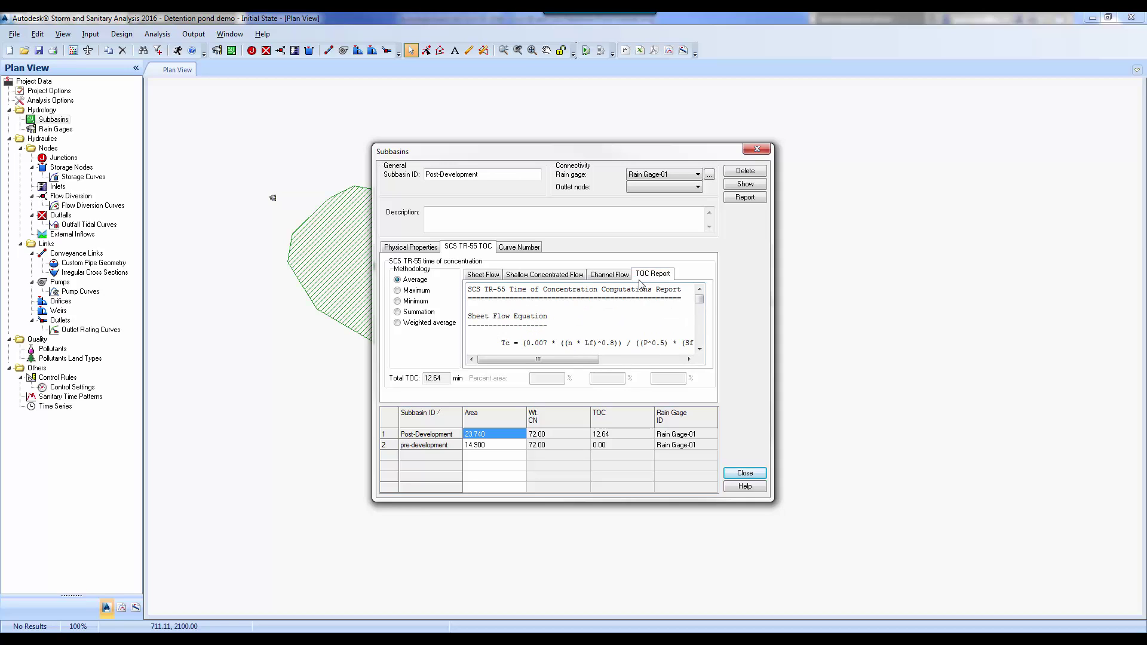
{"action": "left_click", "coordinate": [700, 349]}
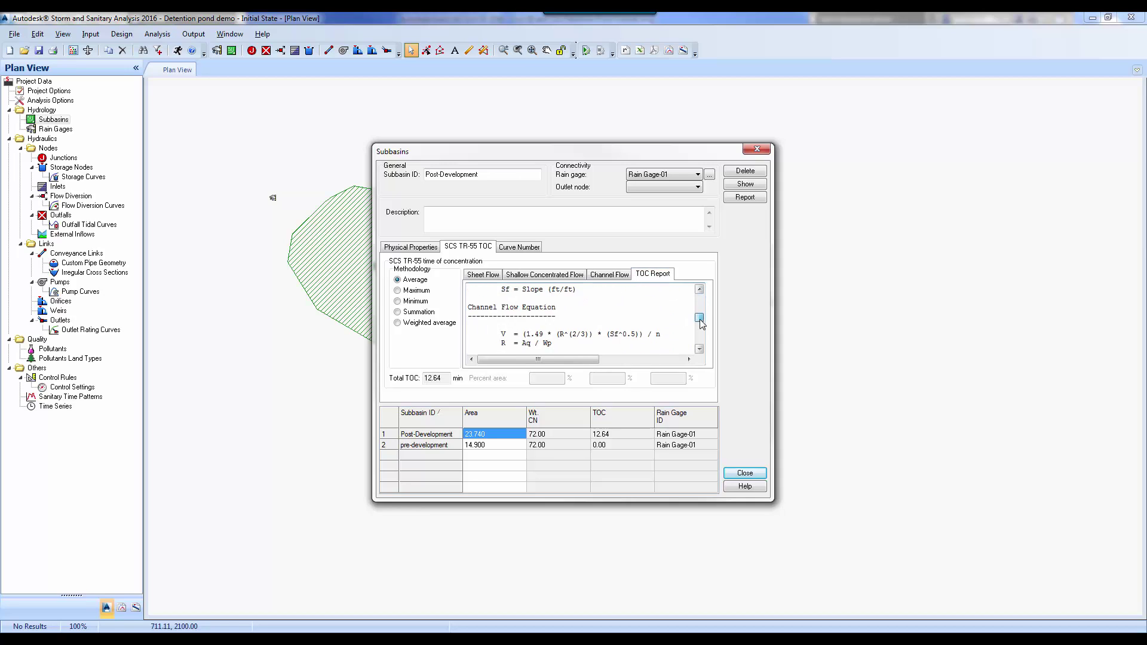
{"action": "left_click_drag", "start_coordinate": [658, 326], "coordinate": [634, 326]}
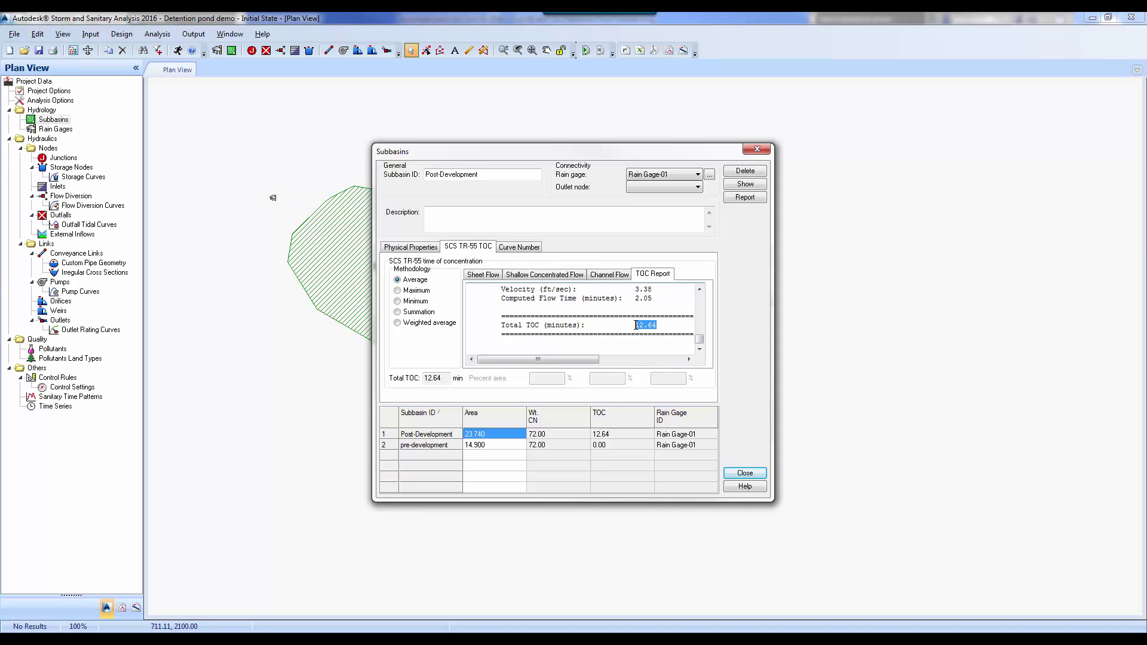
- Set the first curve number row to 13.25 ac with curve number 81 for 1/3 acre lots in soil group C
{"action": "left_click", "coordinate": [525, 248]}
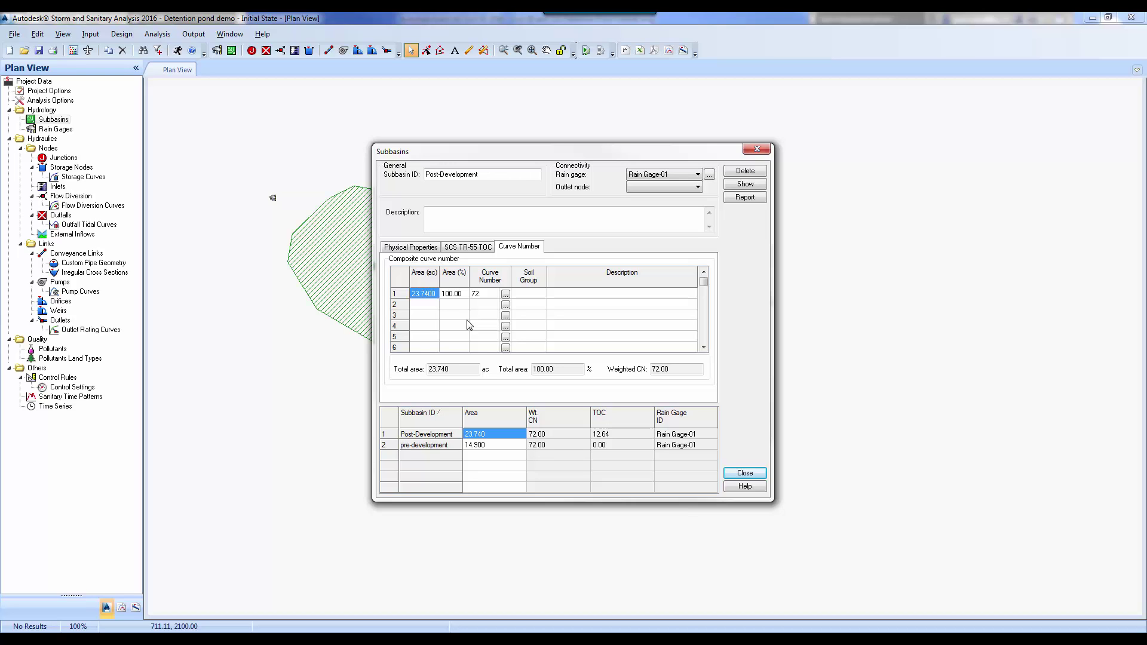
{"action": "left_click", "coordinate": [431, 296]}
{"action": "type", "text": "13.25"}
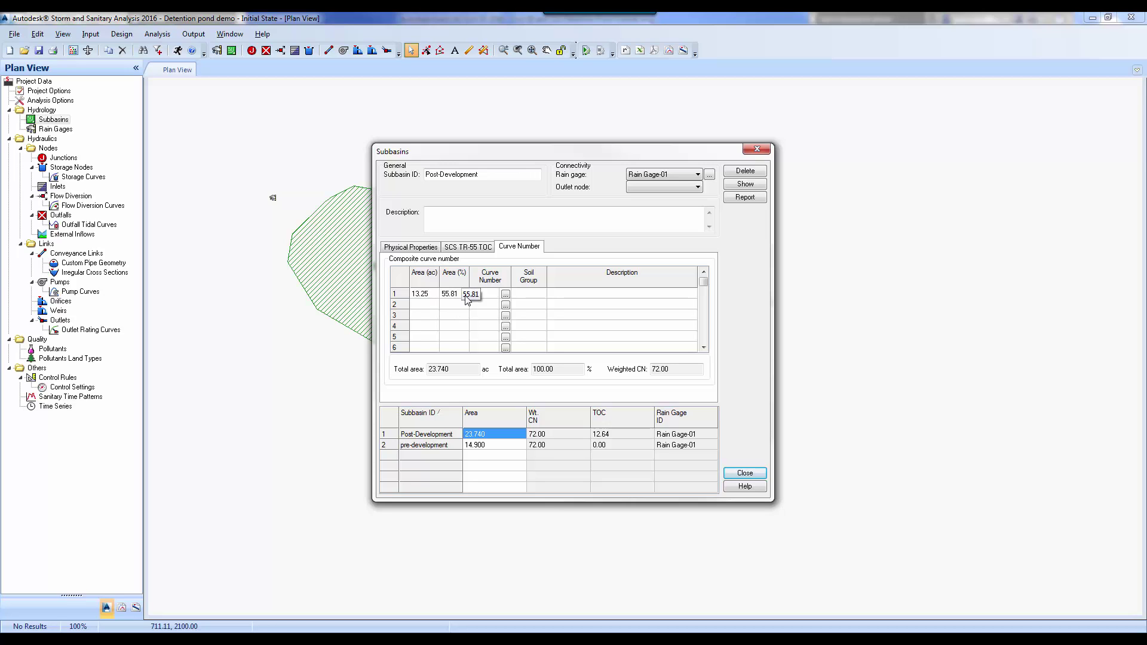
{"action": "left_click", "coordinate": [506, 294]}
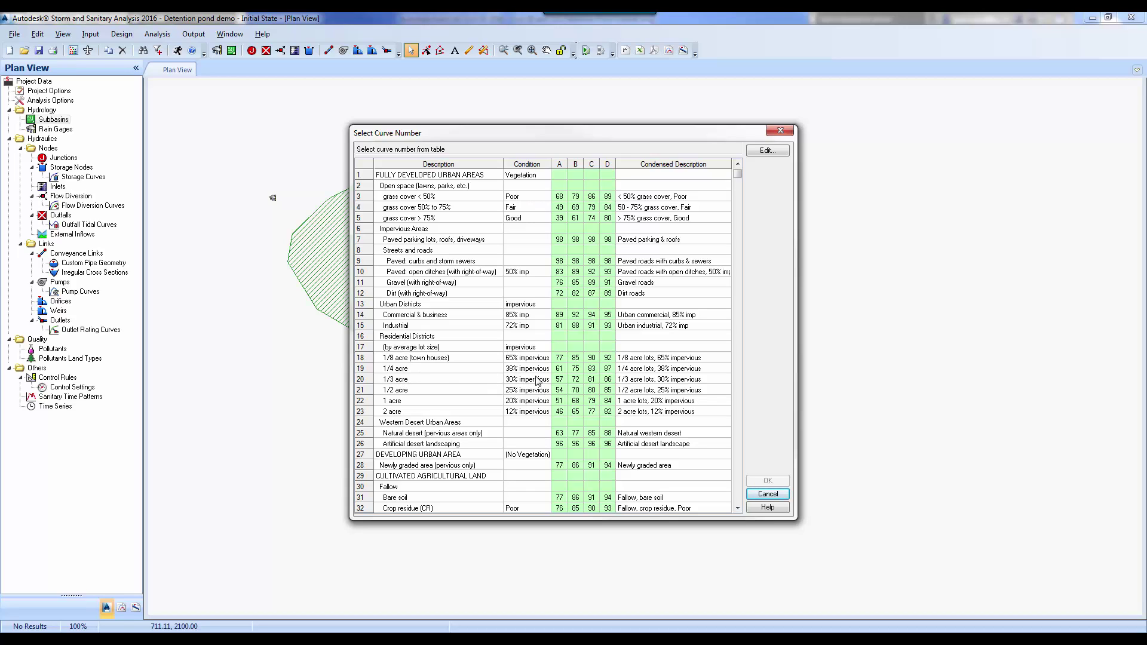
{"action": "left_click", "coordinate": [592, 380]}
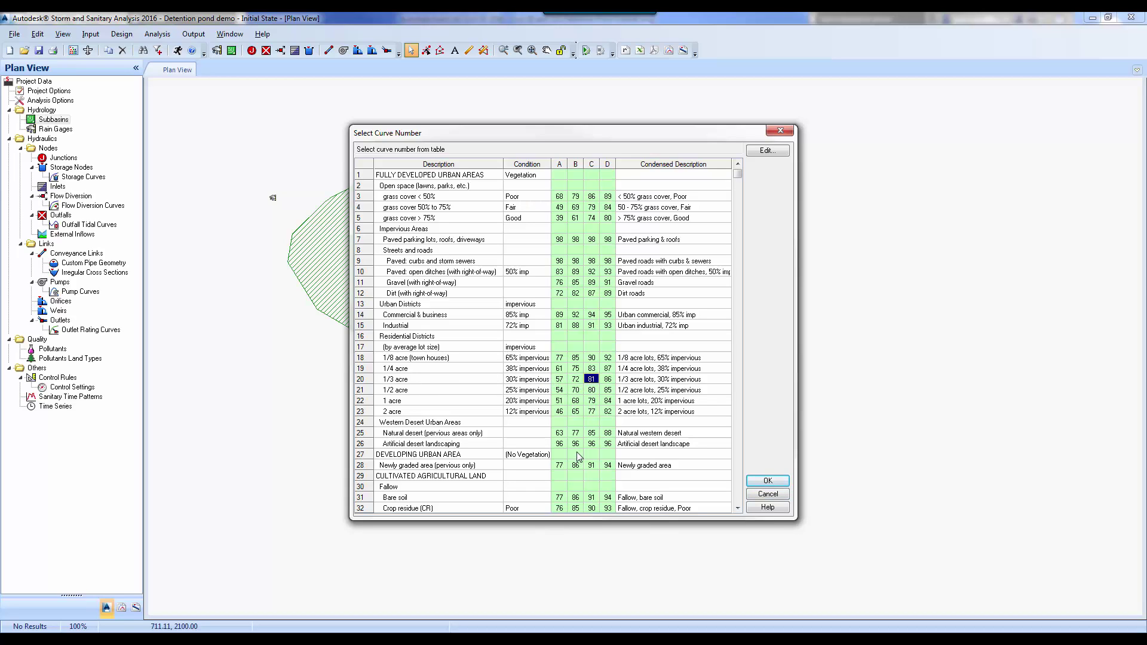
{"action": "left_click", "coordinate": [769, 482]}
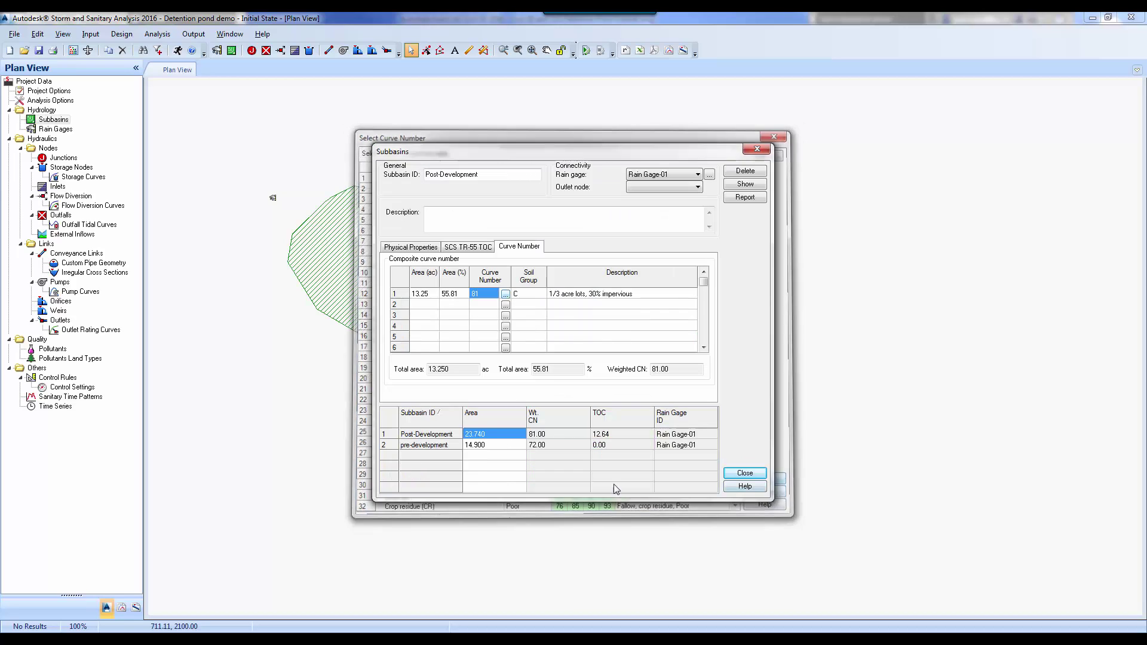
- Add a second row of 10.49 ac with curve number 86 for 1/3 acre lots in soil group D and close the subbasin data
{"action": "left_click", "coordinate": [421, 304]}
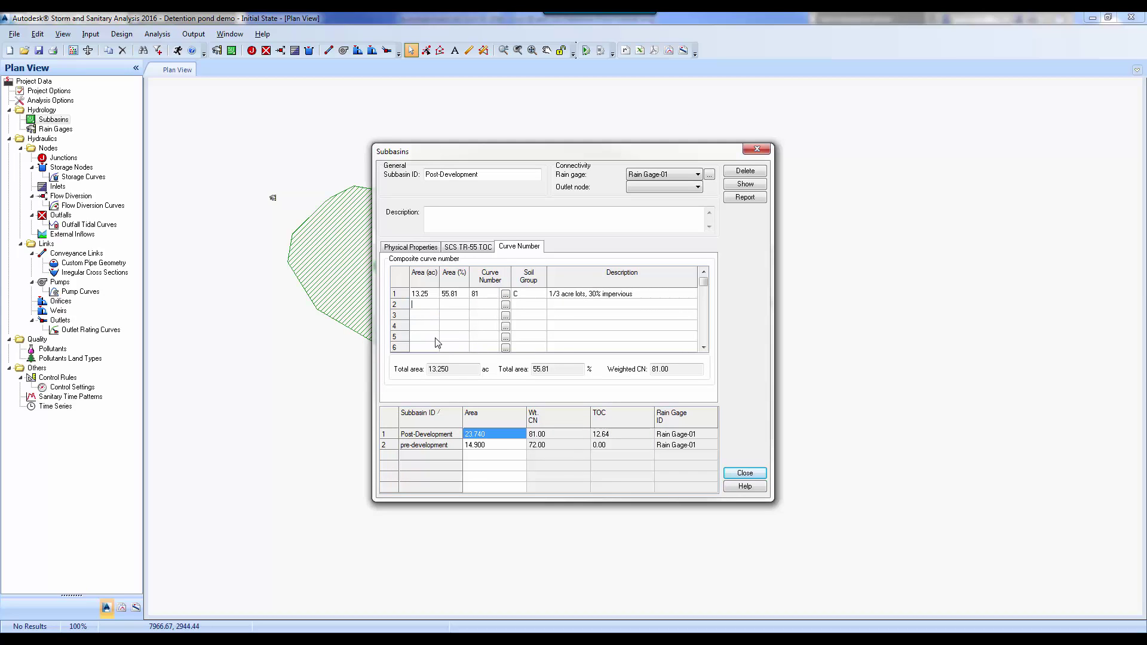
{"action": "type", "text": "10.49"}
{"action": "left_click", "coordinate": [505, 305]}
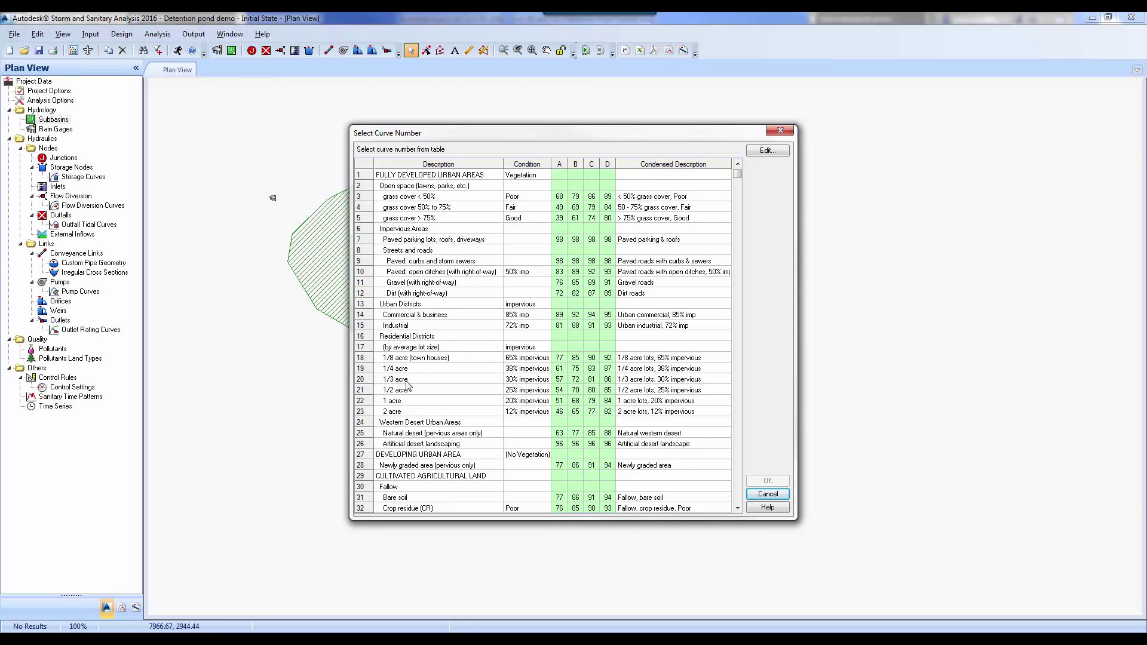
{"action": "left_click", "coordinate": [609, 384]}
{"action": "left_click", "coordinate": [769, 481]}
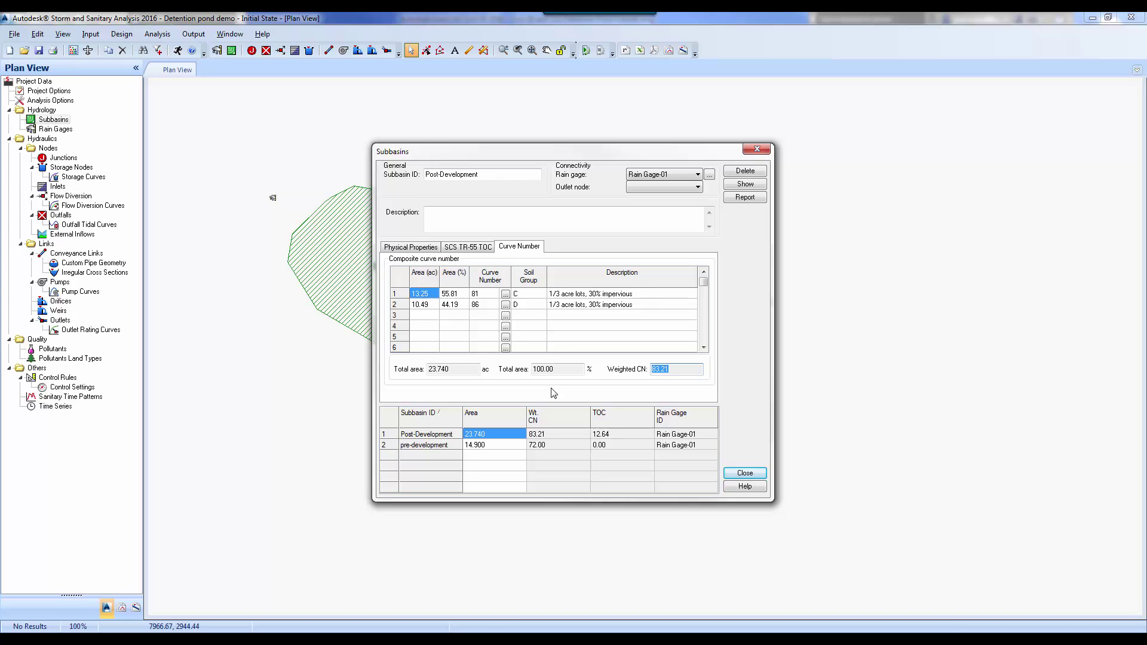
{"action": "left_click", "coordinate": [745, 474]}
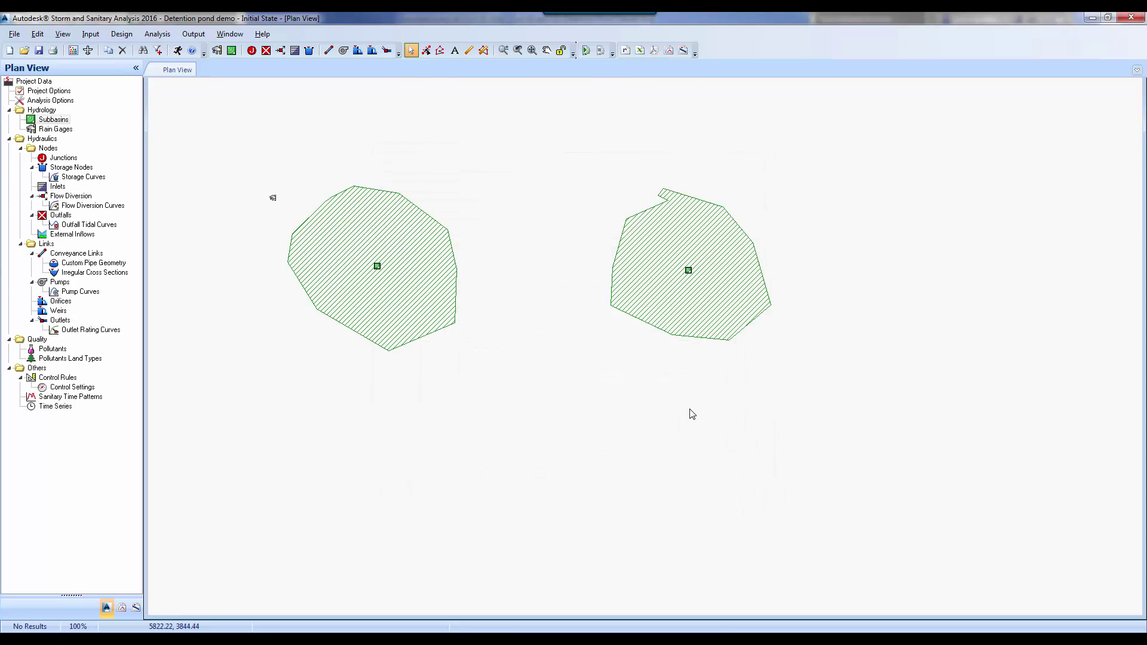
- Place one outfall below the pre-development subbasin and another below the Post-Development subbasin
{"action": "left_click", "coordinate": [266, 50]}
{"action": "left_click", "coordinate": [377, 437]}
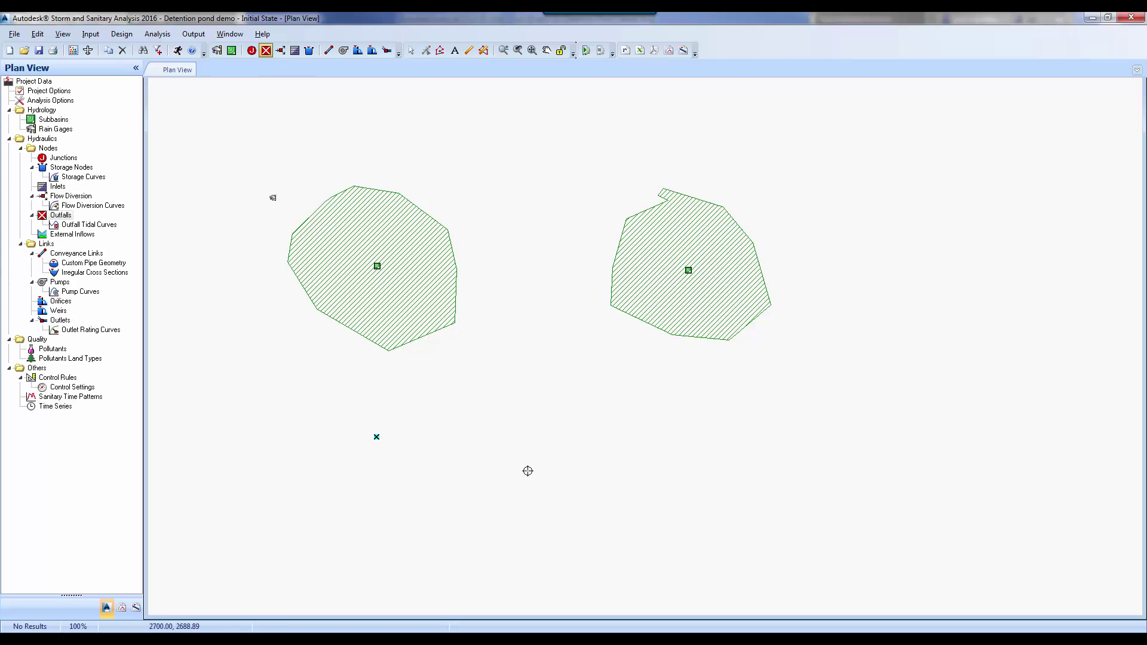
{"action": "left_click", "coordinate": [690, 453]}
{"action": "key", "text": "Escape"}
- Connect the pre-development subbasin to the outfall directly below it
{"action": "left_click", "coordinate": [378, 267]}
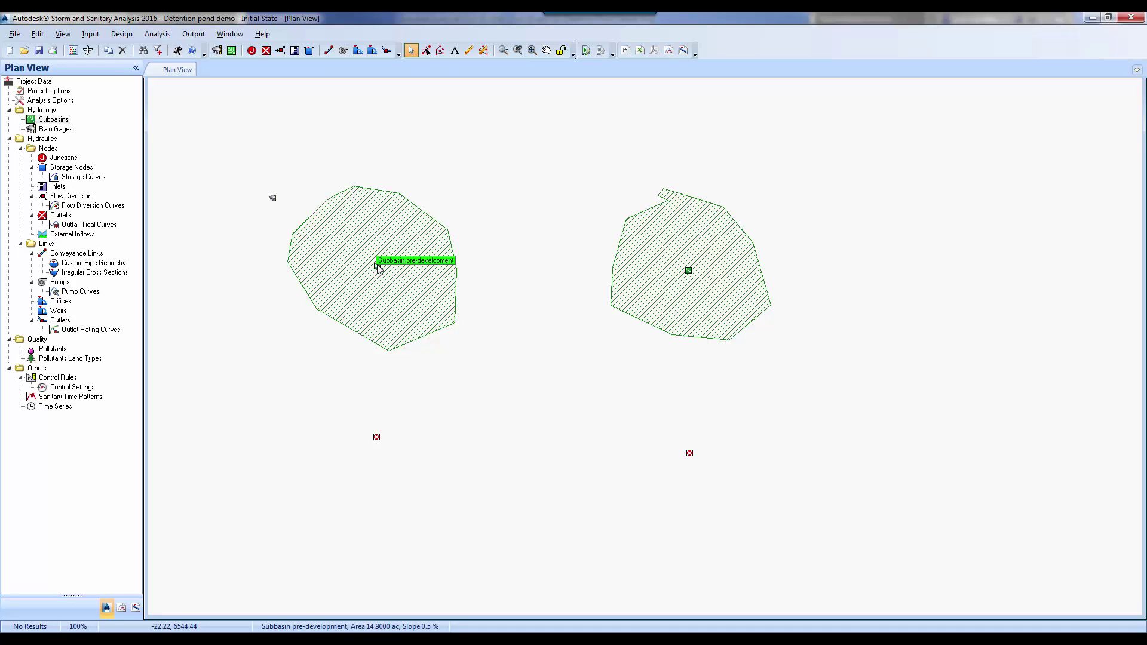
{"action": "right_click", "coordinate": [378, 266]}
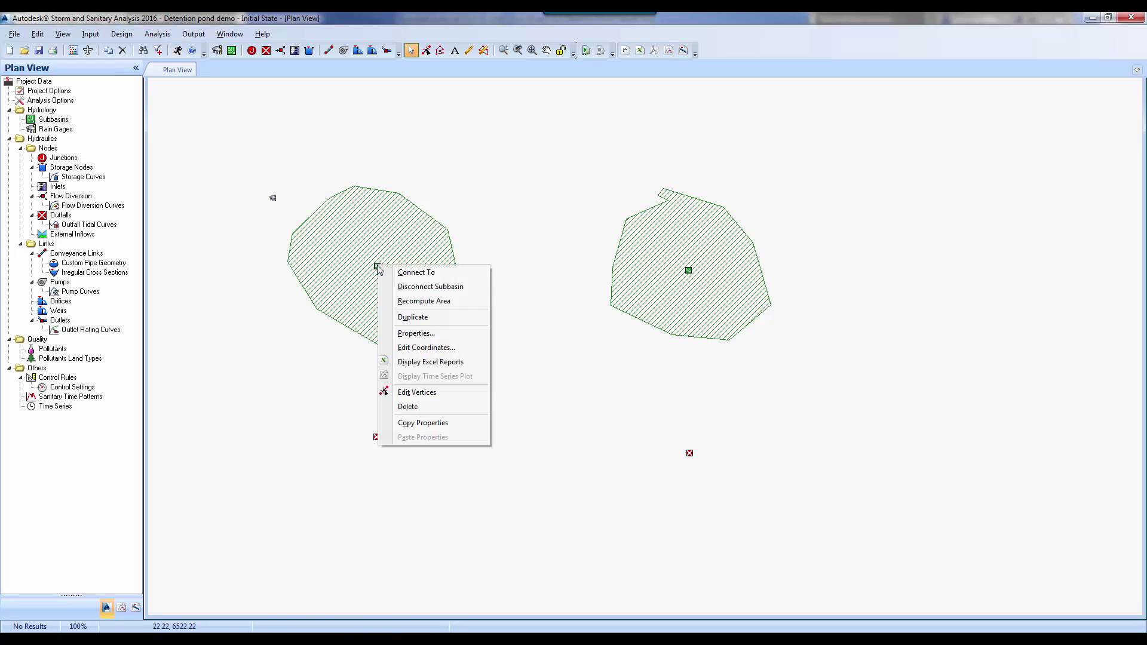
{"action": "left_click", "coordinate": [417, 276]}
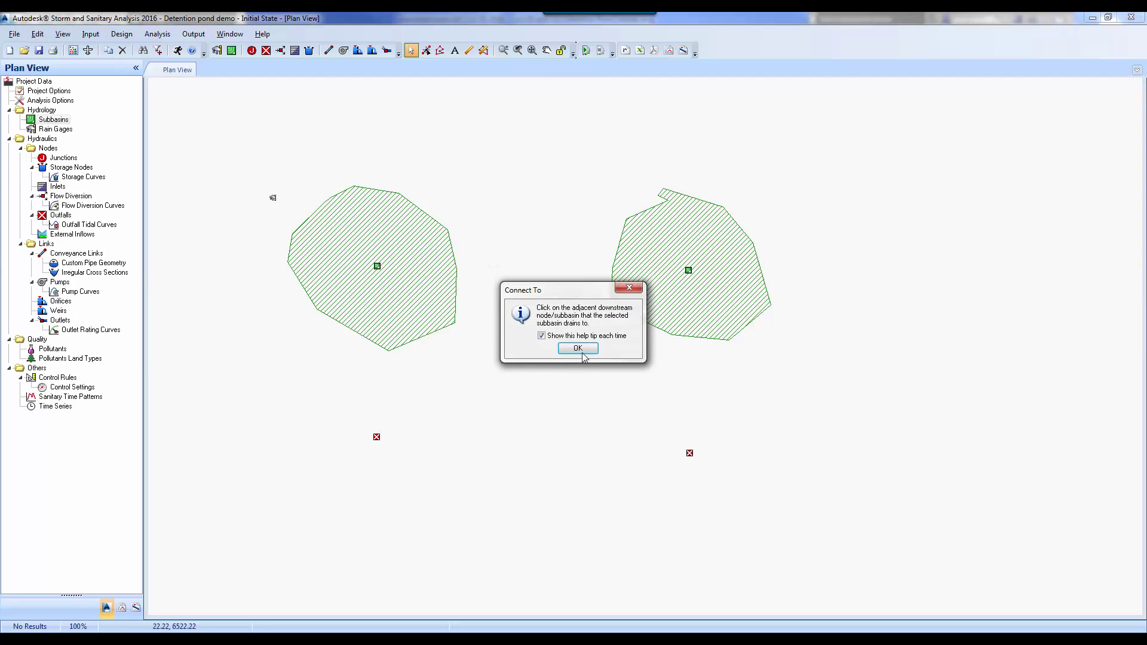
{"action": "left_click", "coordinate": [578, 351]}
{"action": "left_click", "coordinate": [377, 438]}
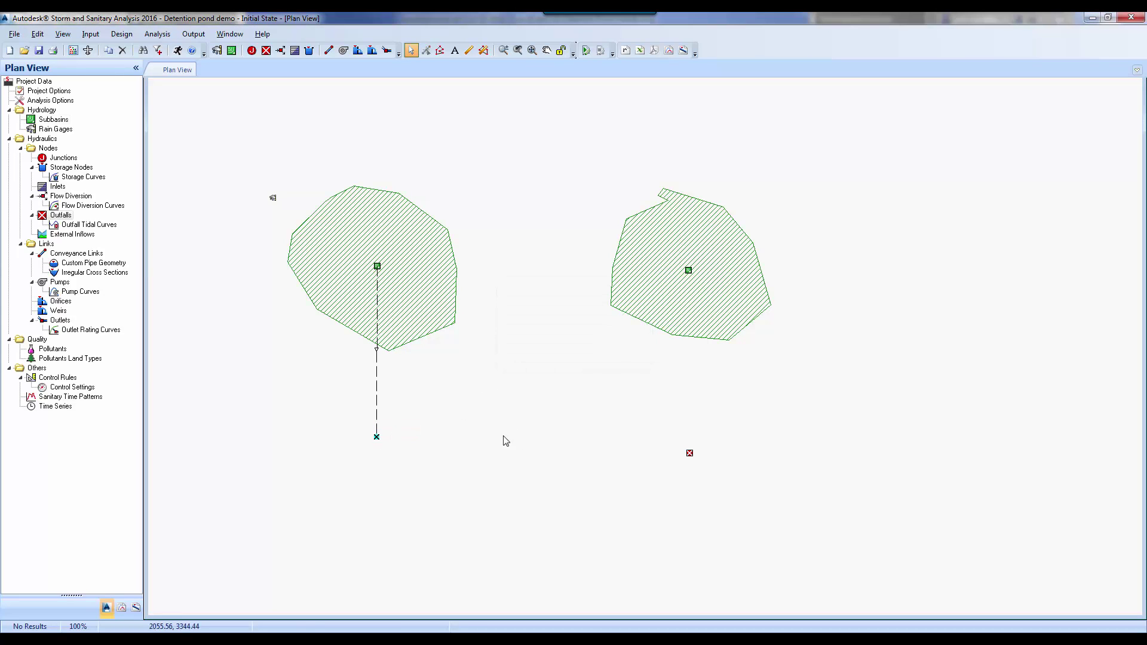
- Connect the Post-Development subbasin to the outfall Out-02 below it
{"action": "right_click", "coordinate": [689, 272]}
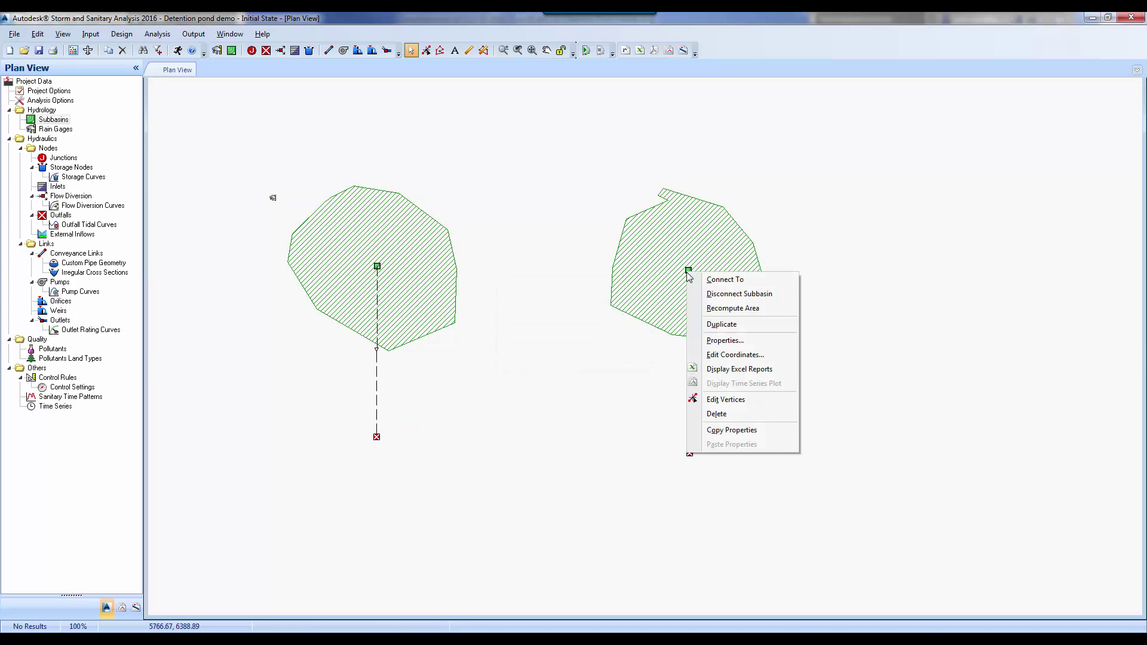
{"action": "left_click", "coordinate": [726, 280]}
{"action": "left_click", "coordinate": [592, 348]}
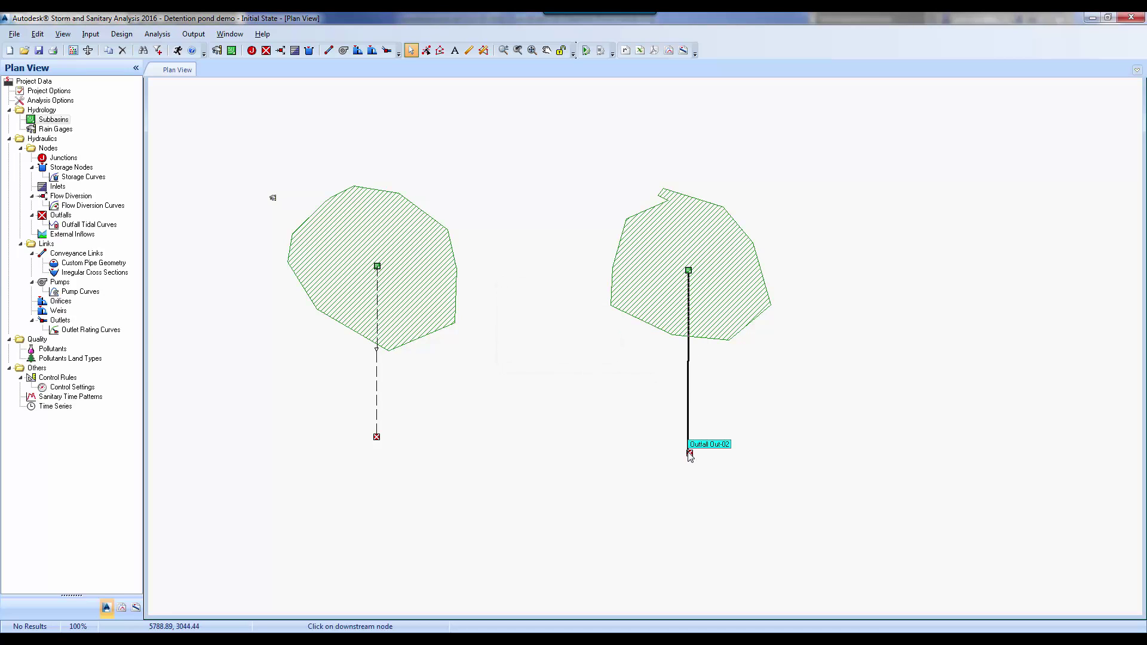
{"action": "left_click", "coordinate": [689, 453]}
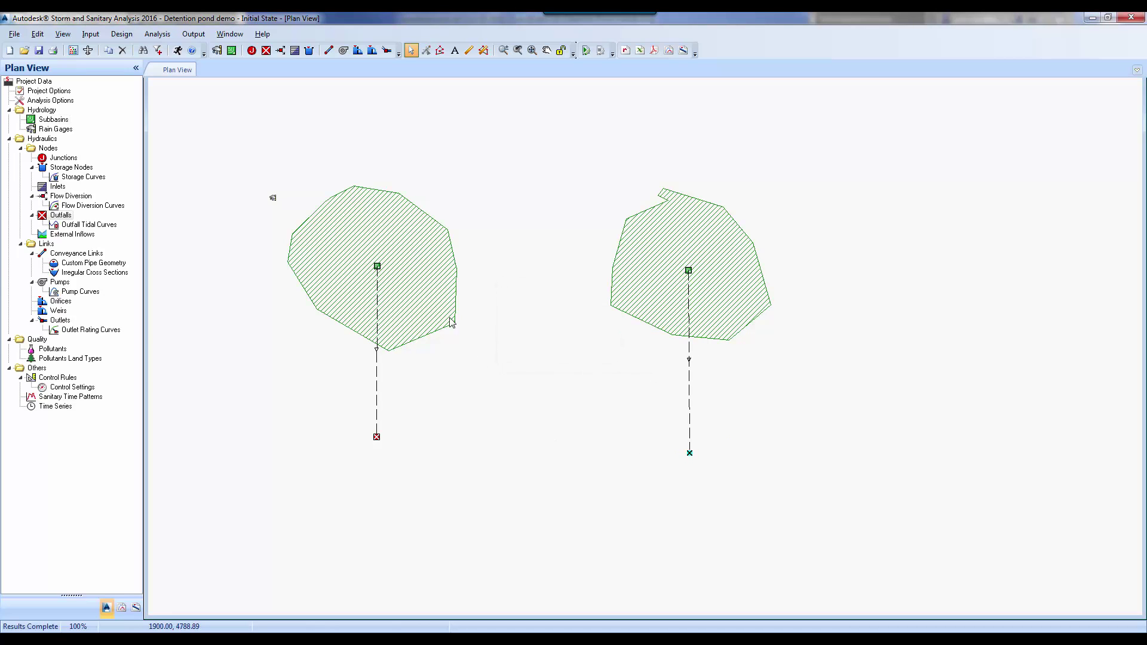
- Set the single storm analysis to use the 2 year rainfall time series and run the analysis
{"action": "left_click", "coordinate": [158, 34]}
{"action": "left_click", "coordinate": [180, 46]}
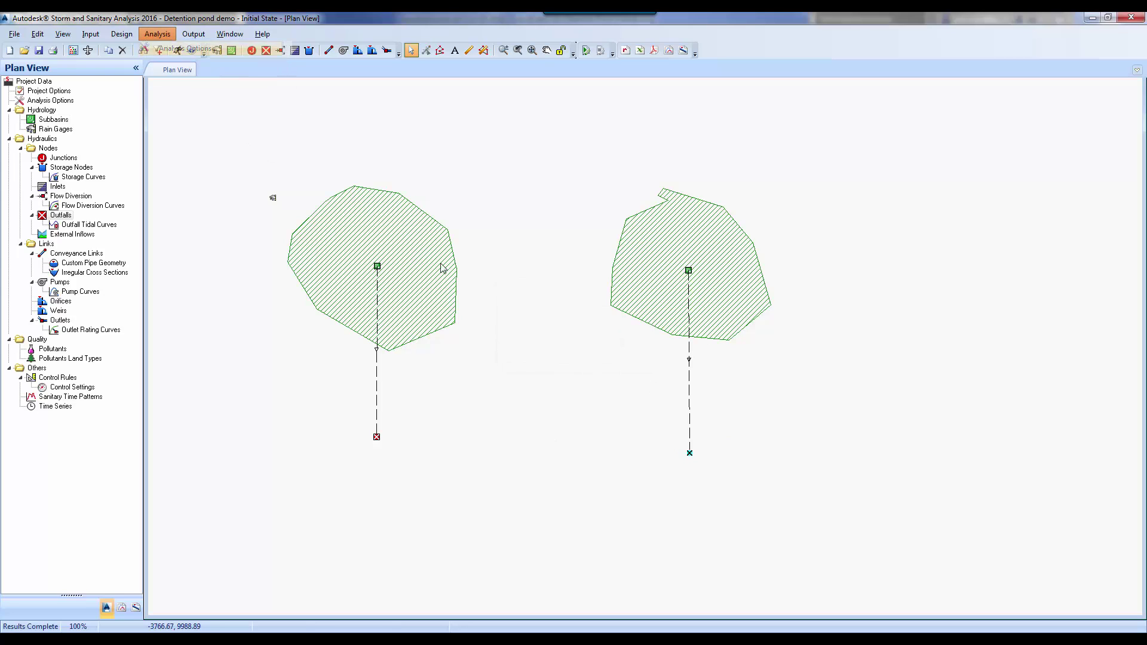
{"action": "left_click", "coordinate": [449, 192]}
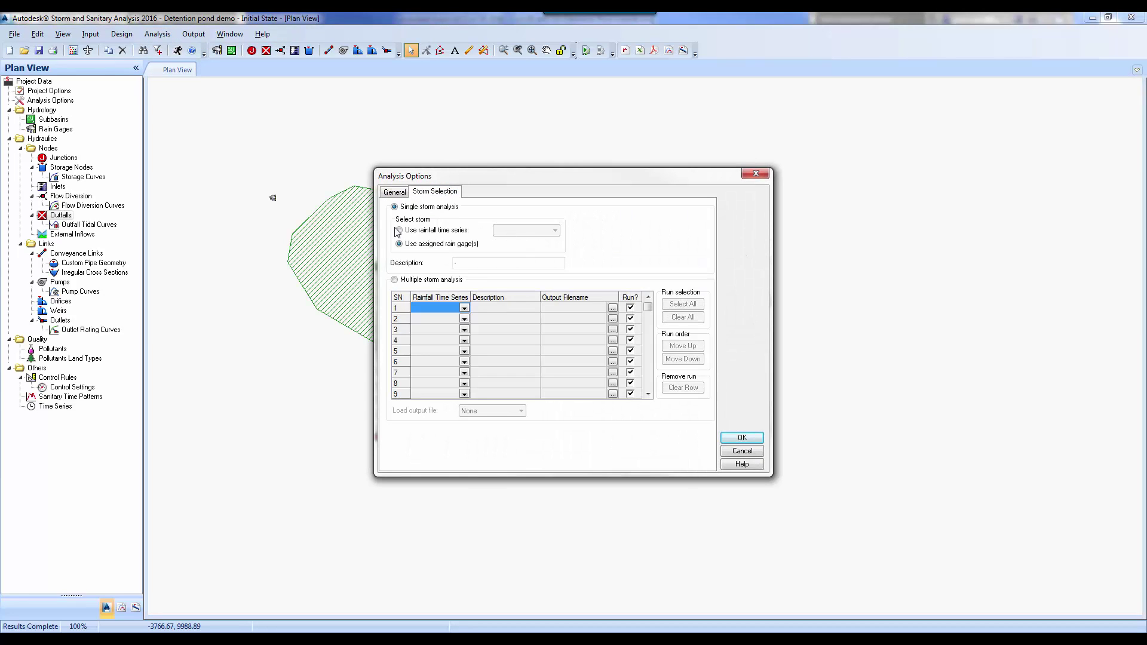
{"action": "left_click", "coordinate": [526, 231]}
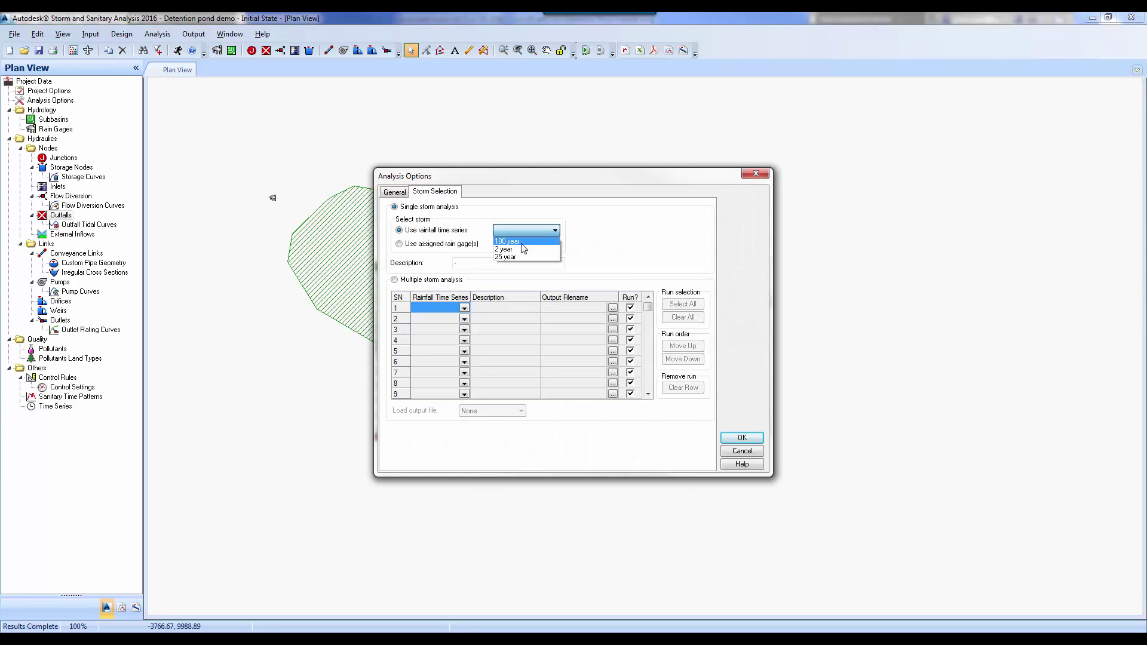
{"action": "left_click", "coordinate": [514, 241]}
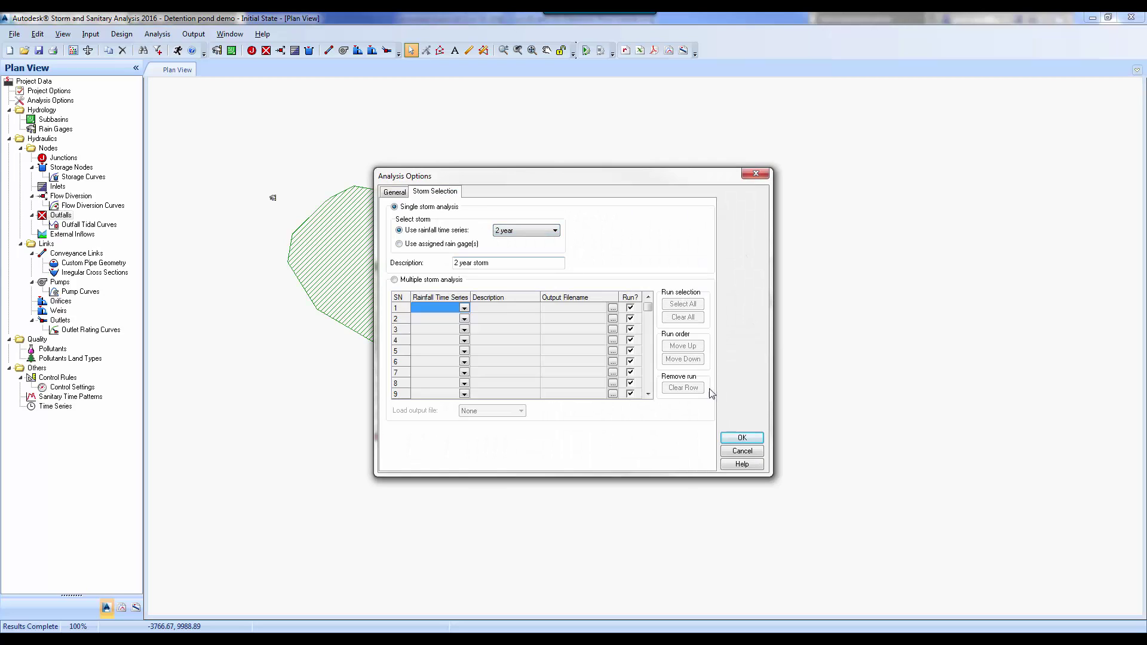
{"action": "left_click", "coordinate": [744, 443]}
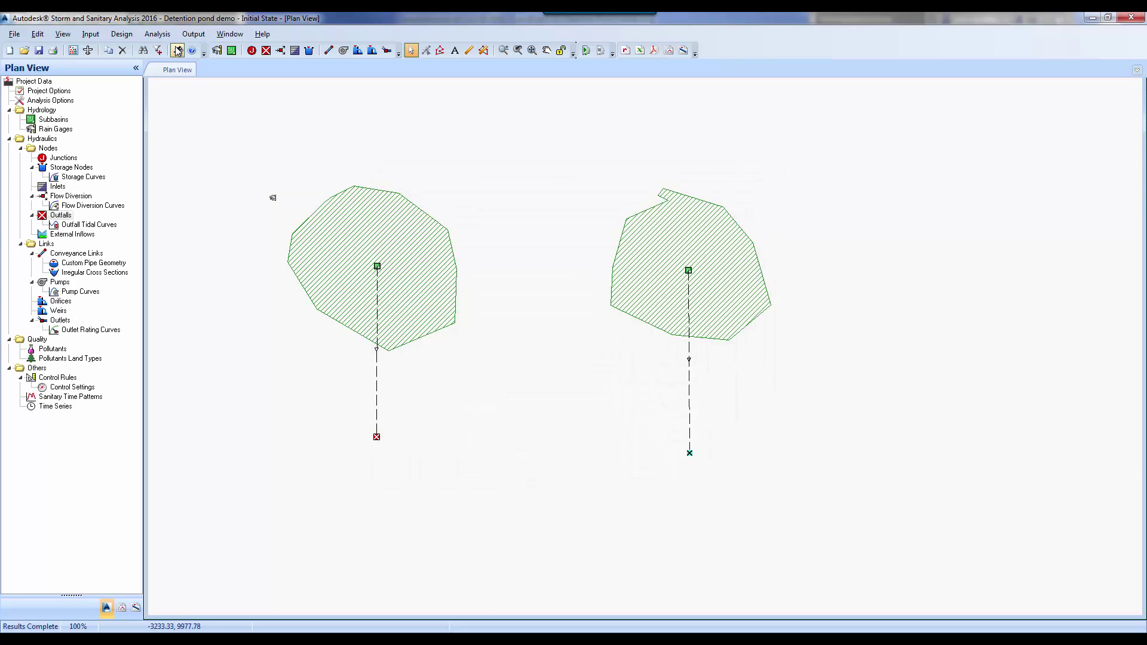
- Check the peak runoff in the analysis summaries of the pre-development and Post-Development subbasins
{"action": "double_click", "coordinate": [383, 303]}
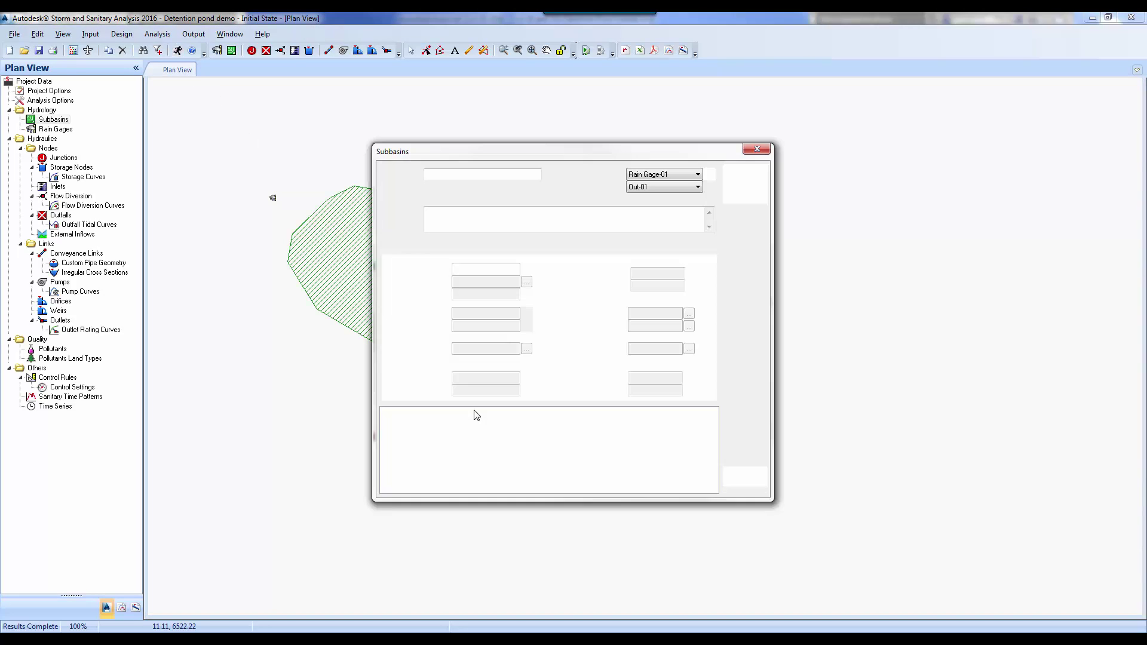
{"action": "double_click", "coordinate": [481, 377]}
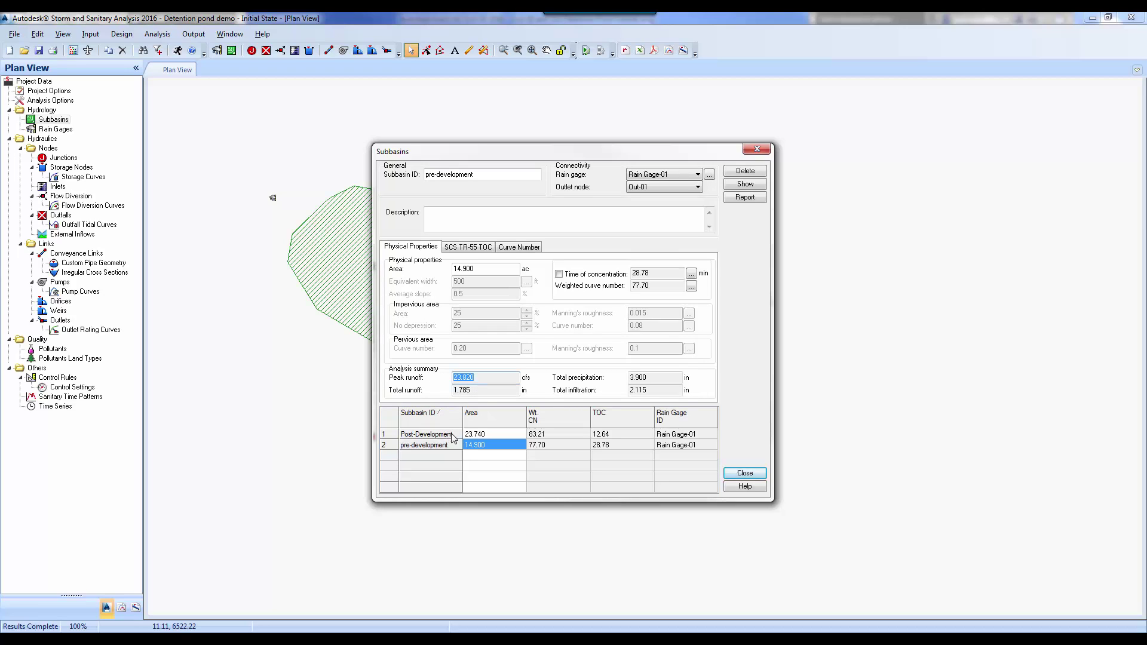
{"action": "left_click", "coordinate": [745, 473]}
{"action": "double_click", "coordinate": [687, 272]}
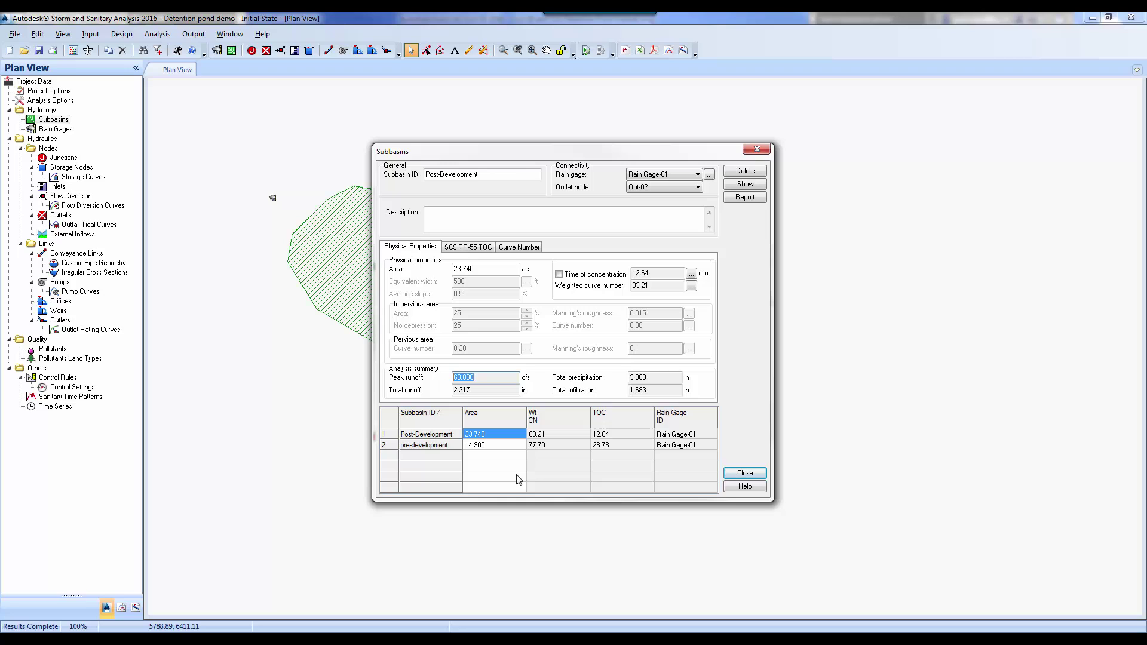
{"action": "left_click", "coordinate": [745, 473]}
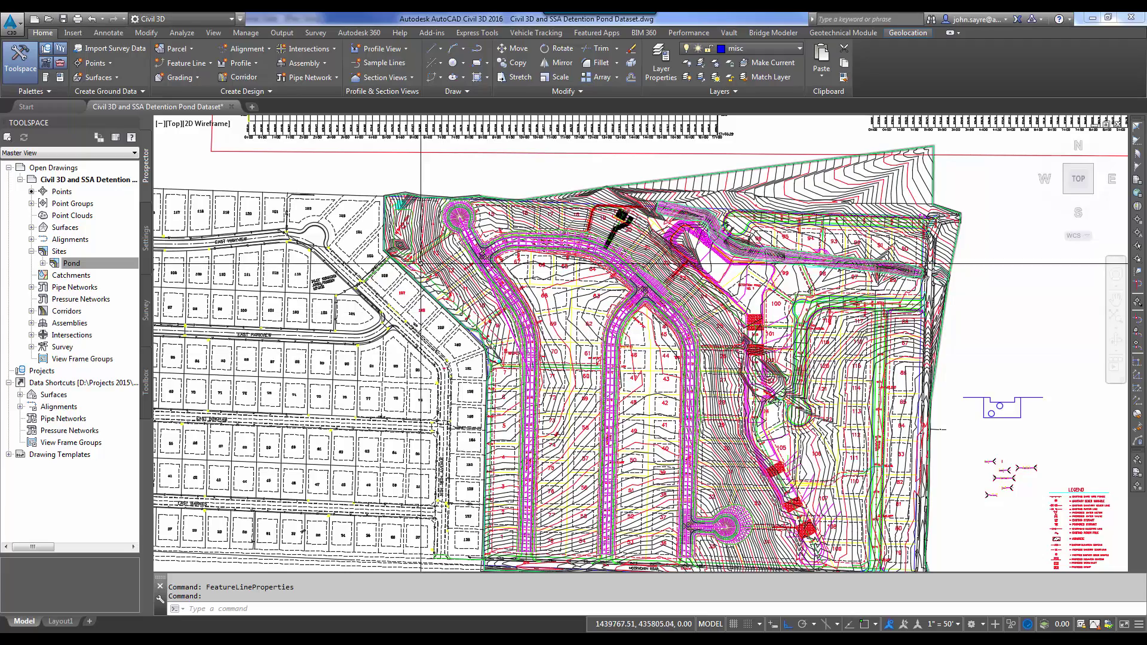
- Switch to the Civil 3D drawing and open the Elevation Editor for the Detention Pond No. 2 feature line
{"action": "scroll", "coordinate": [396, 223], "scroll_direction": "up", "scroll_amount": 5}
{"action": "scroll", "coordinate": [396, 223], "scroll_direction": "up", "scroll_amount": 2}
{"action": "middle_click_drag", "start_coordinate": [443, 327], "coordinate": [461, 366]}
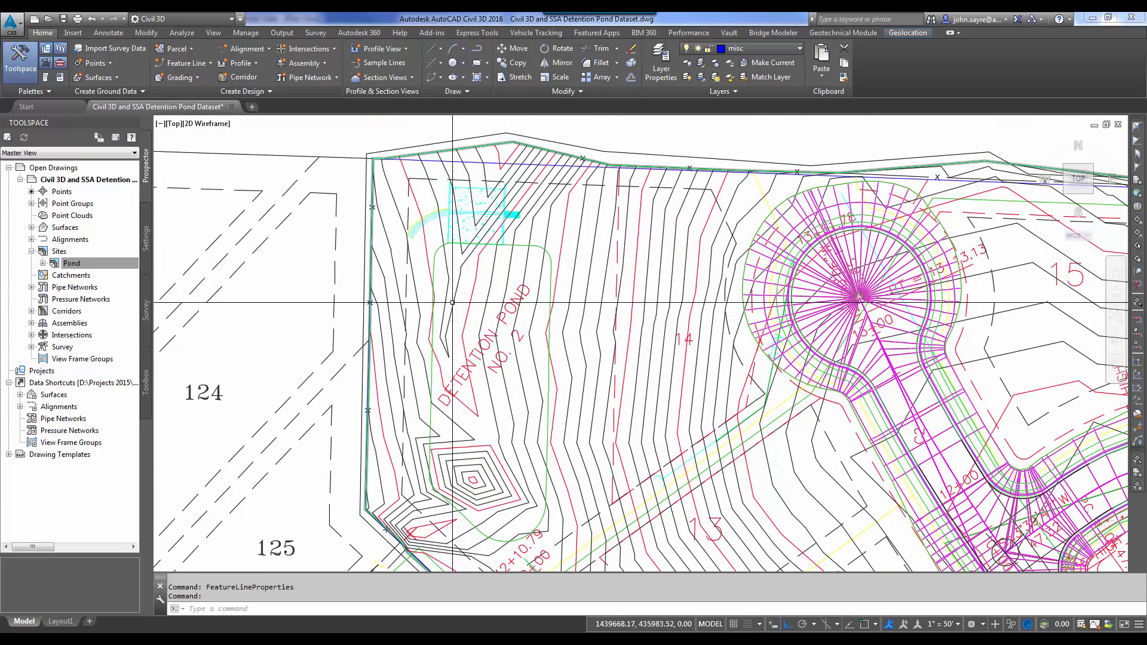
{"action": "middle_click_drag", "start_coordinate": [487, 376], "coordinate": [487, 361]}
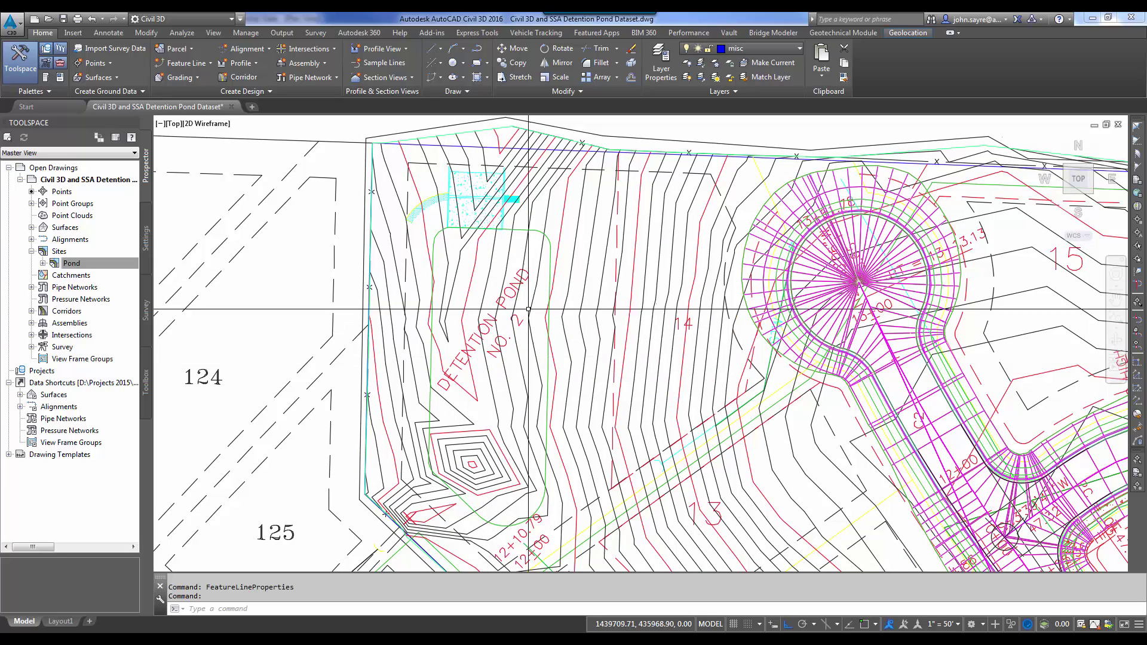
{"action": "left_click", "coordinate": [549, 262]}
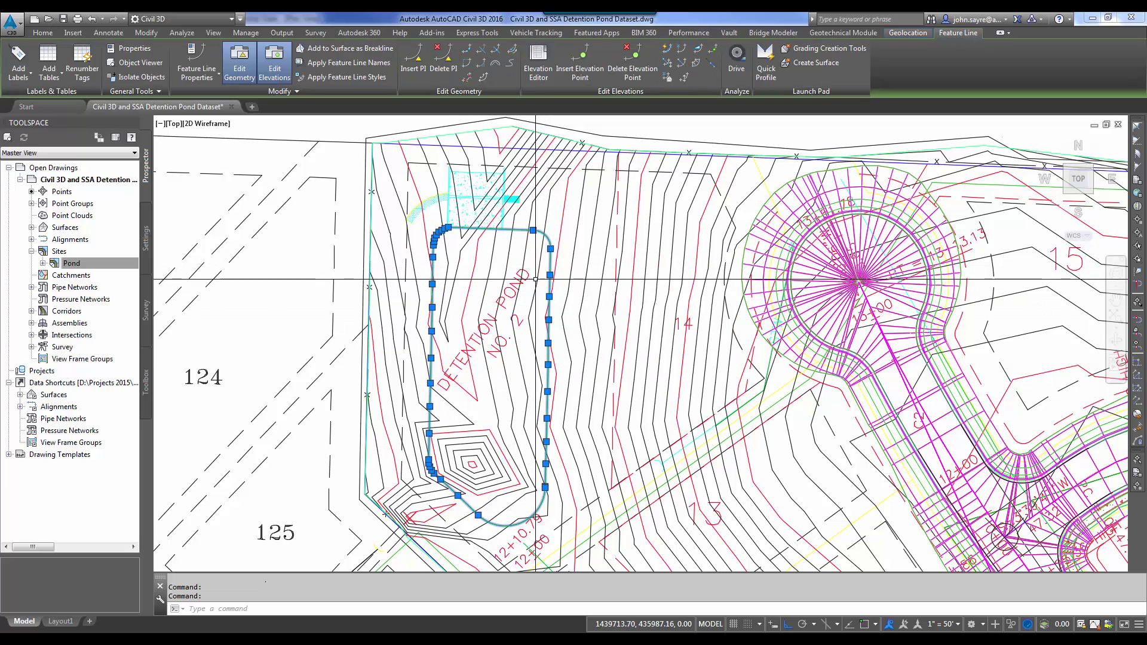
{"action": "right_click", "coordinate": [541, 290]}
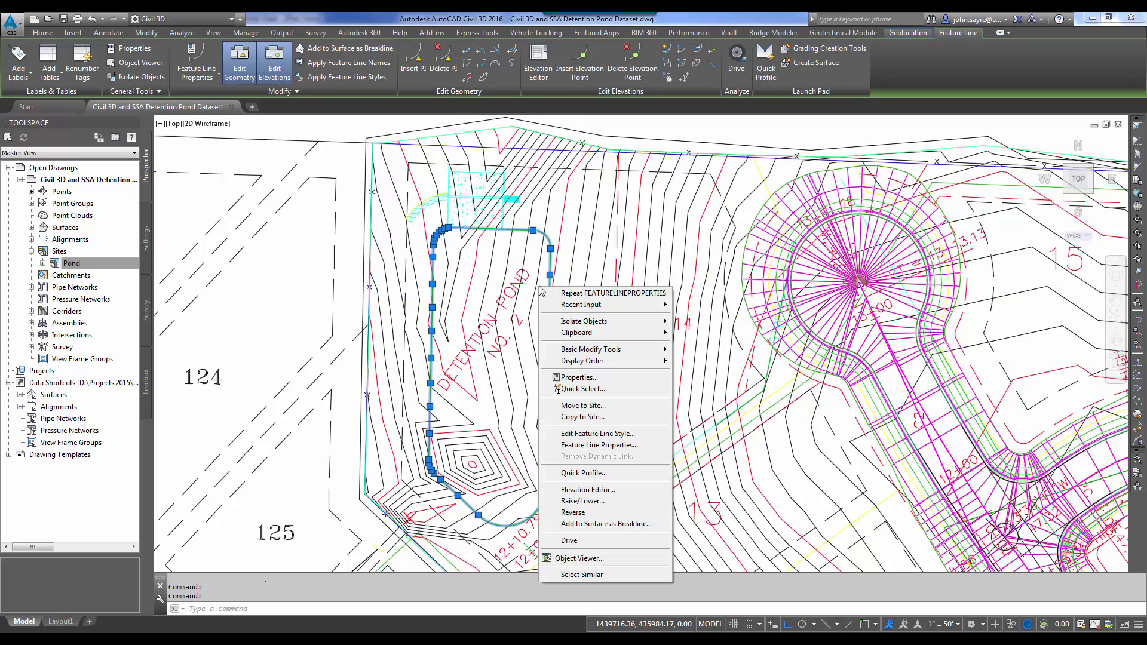
{"action": "left_click", "coordinate": [602, 490]}
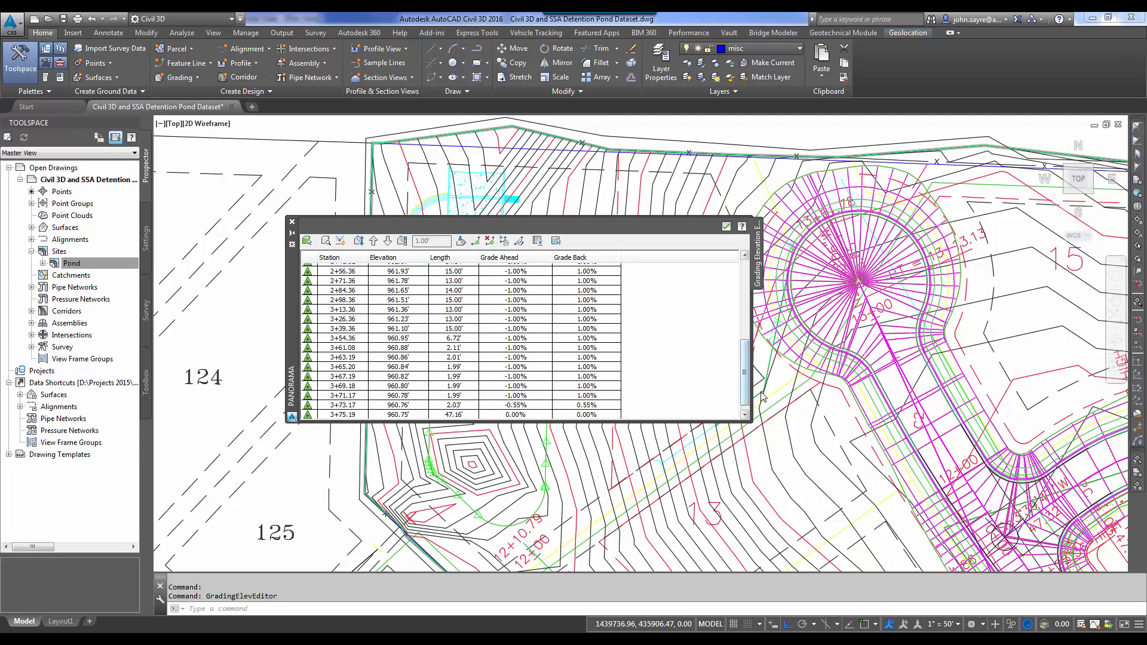
- Examine the station elevations and grades around the pond feature line, including station 1+99.29, and close the elevation table
{"action": "left_click_drag", "start_coordinate": [747, 387], "coordinate": [736, 323]}
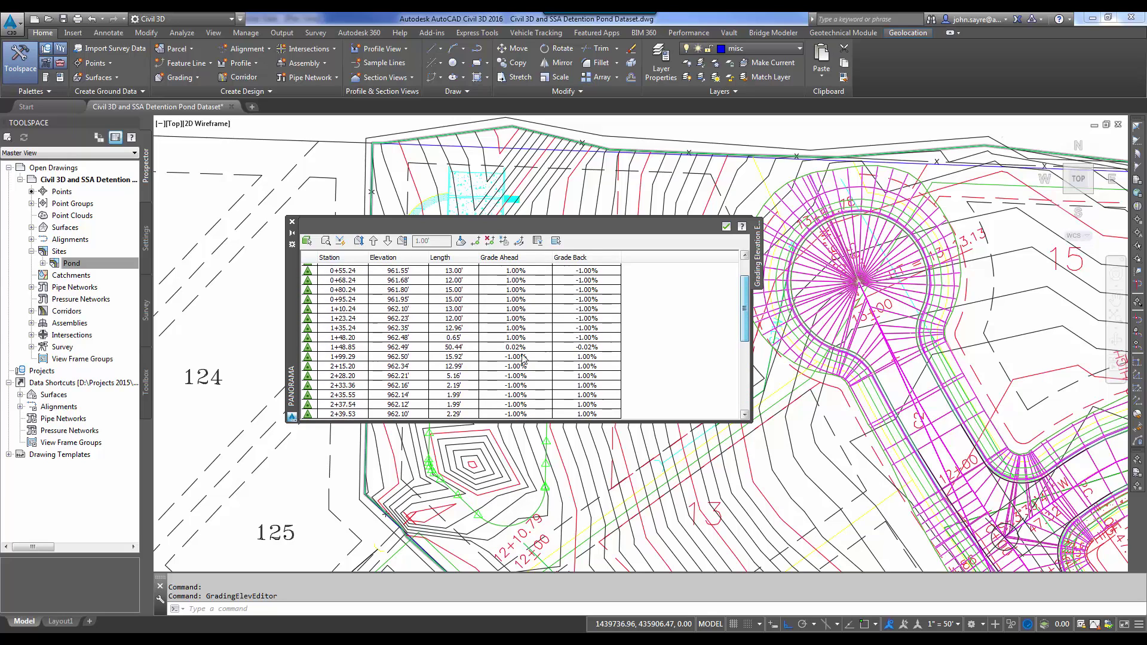
{"action": "left_click", "coordinate": [357, 347]}
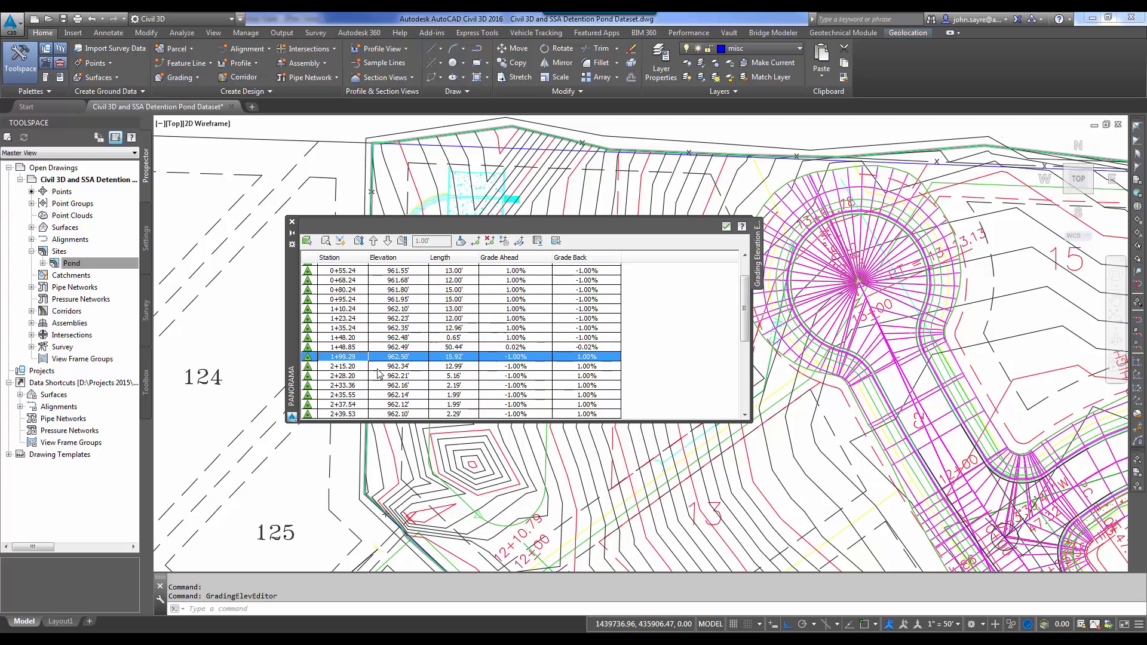
{"action": "scroll", "coordinate": [466, 533], "scroll_direction": "up", "scroll_amount": 5}
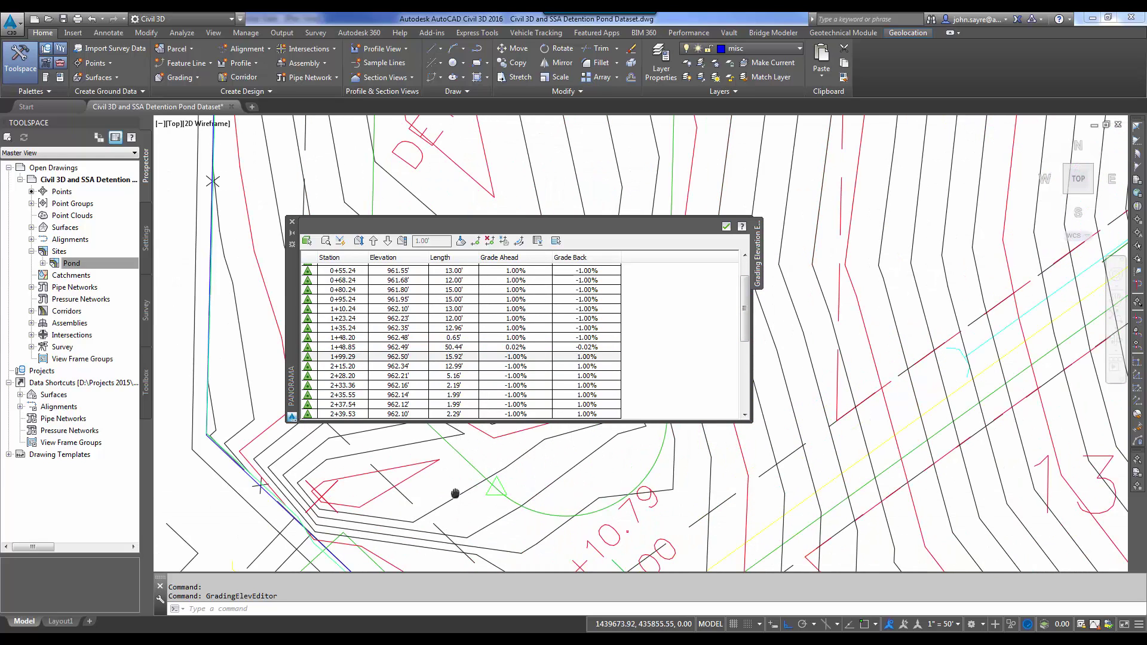
{"action": "middle_click_drag", "start_coordinate": [456, 514], "coordinate": [441, 556]}
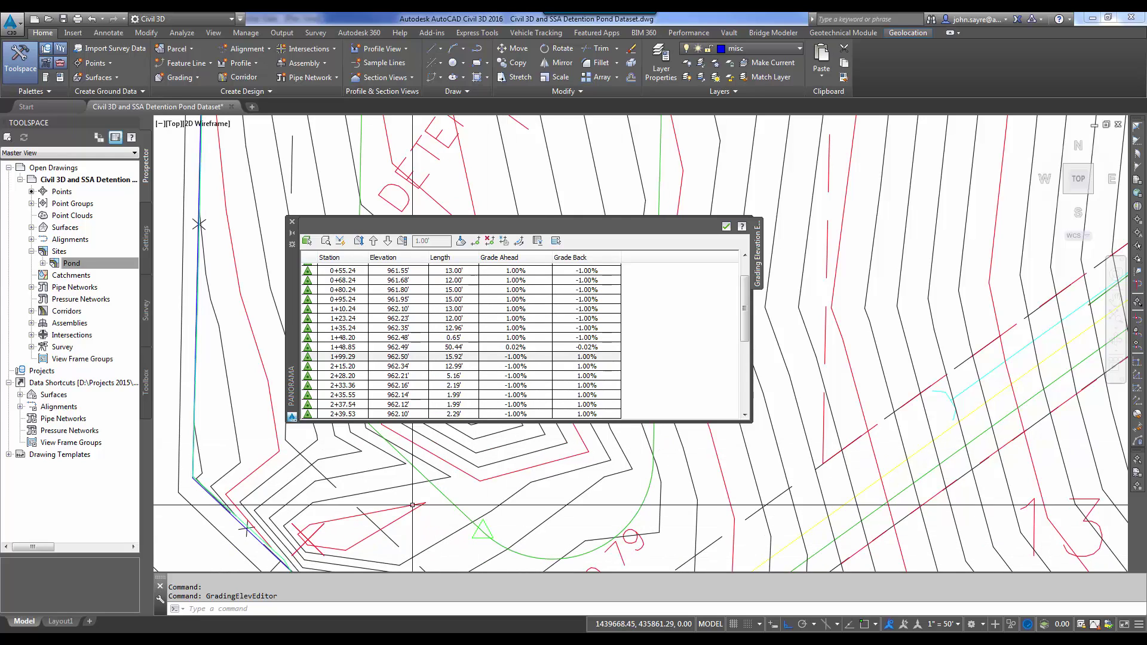
{"action": "left_click", "coordinate": [292, 221]}
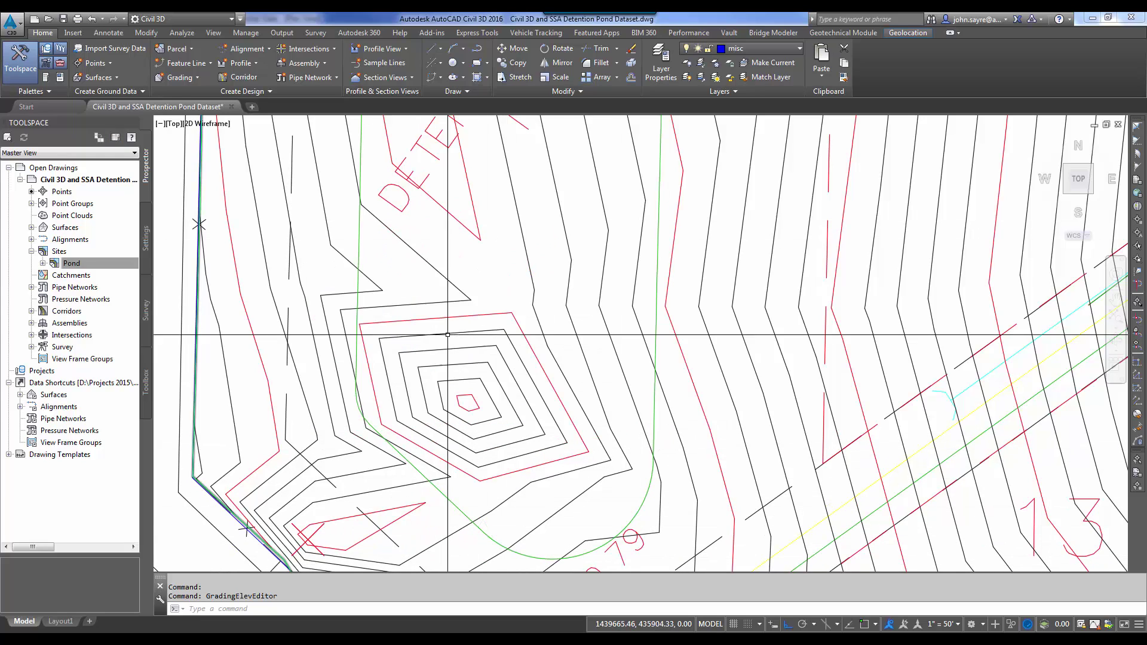
- Open the Grading Creation Tools, select the Detention Pond group in site Pond, and target the EXISTING SURFACE USE surface
{"action": "scroll", "coordinate": [448, 335], "scroll_direction": "down", "scroll_amount": 4}
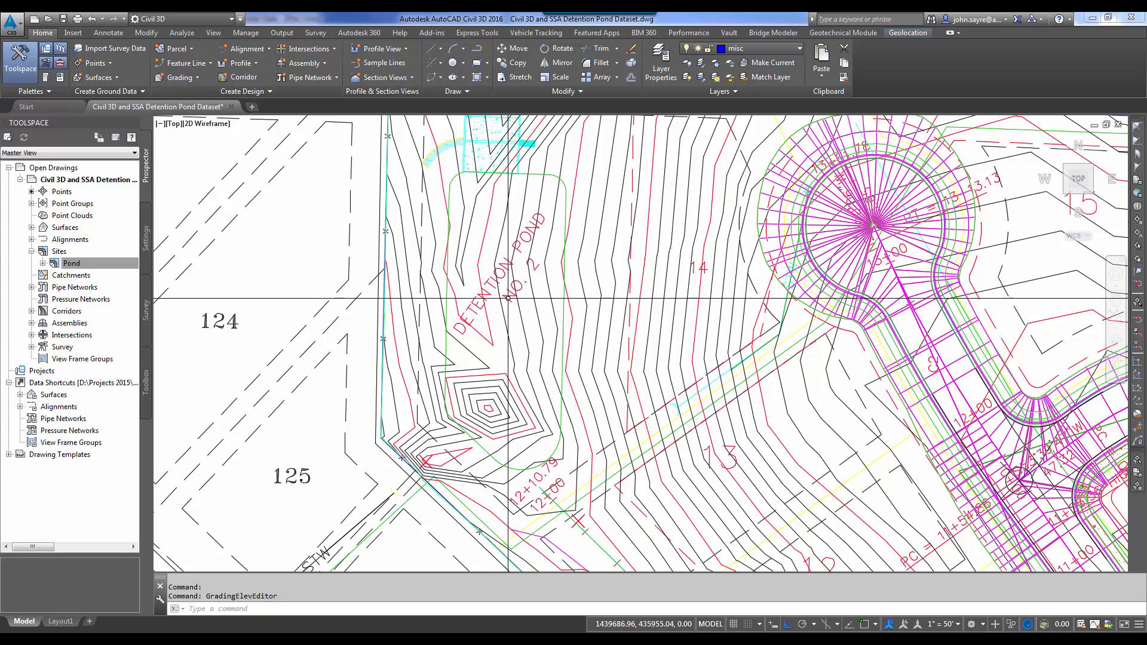
{"action": "left_click", "coordinate": [191, 79]}
{"action": "left_click", "coordinate": [209, 112]}
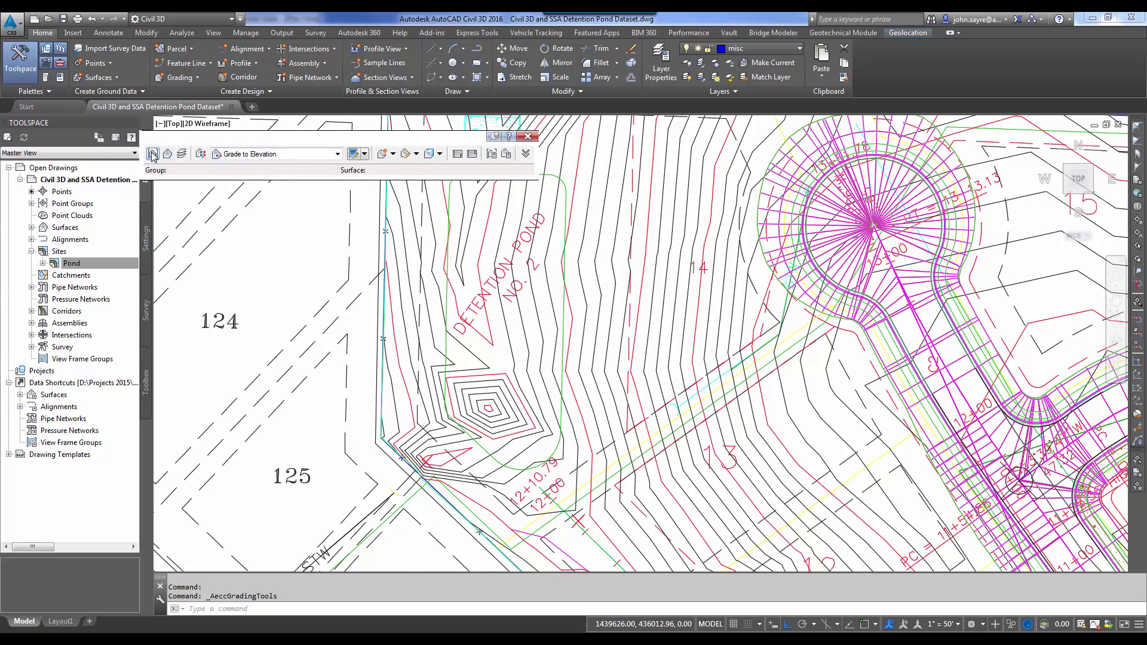
{"action": "left_click", "coordinate": [153, 154]}
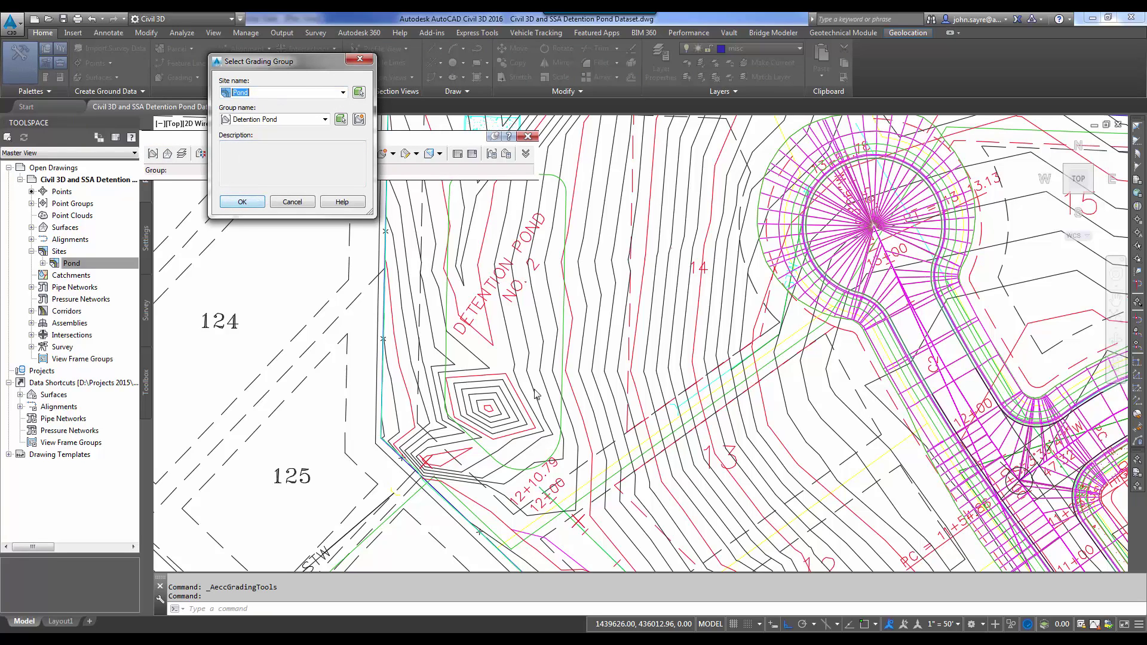
{"action": "left_click", "coordinate": [242, 202]}
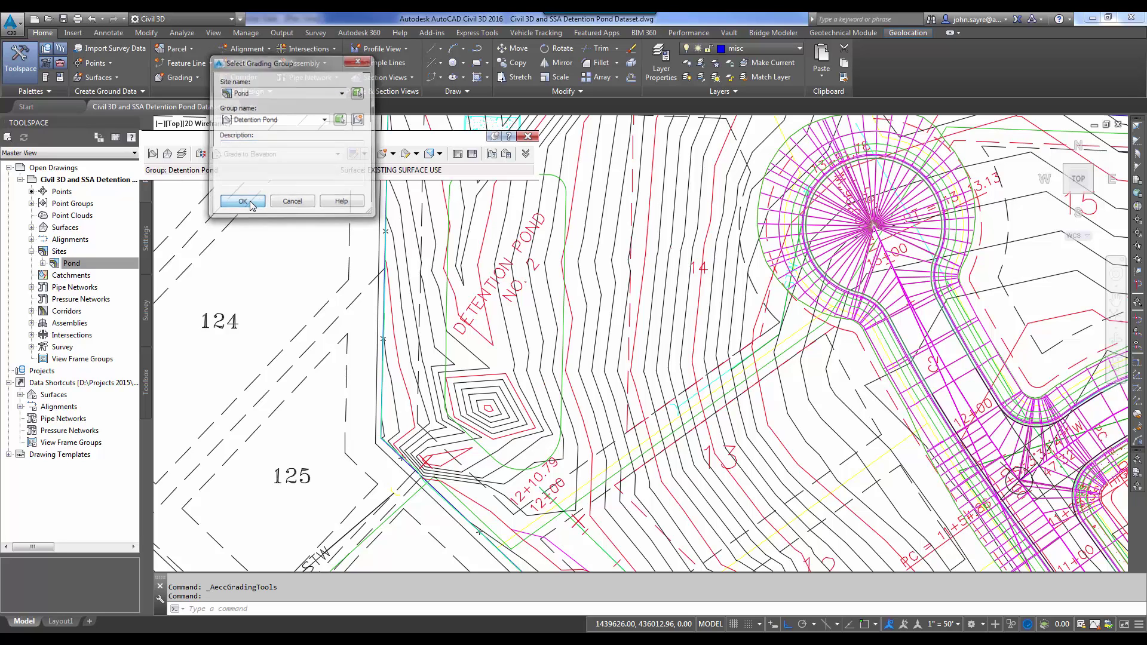
{"action": "left_click", "coordinate": [168, 154]}
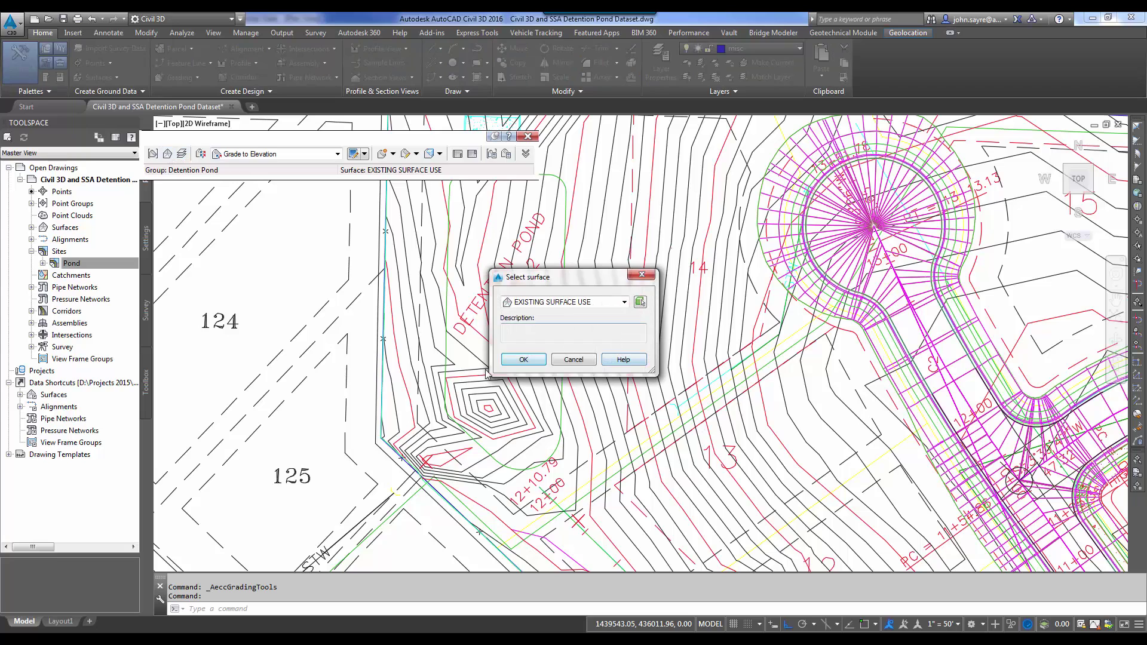
{"action": "left_click", "coordinate": [519, 360]}
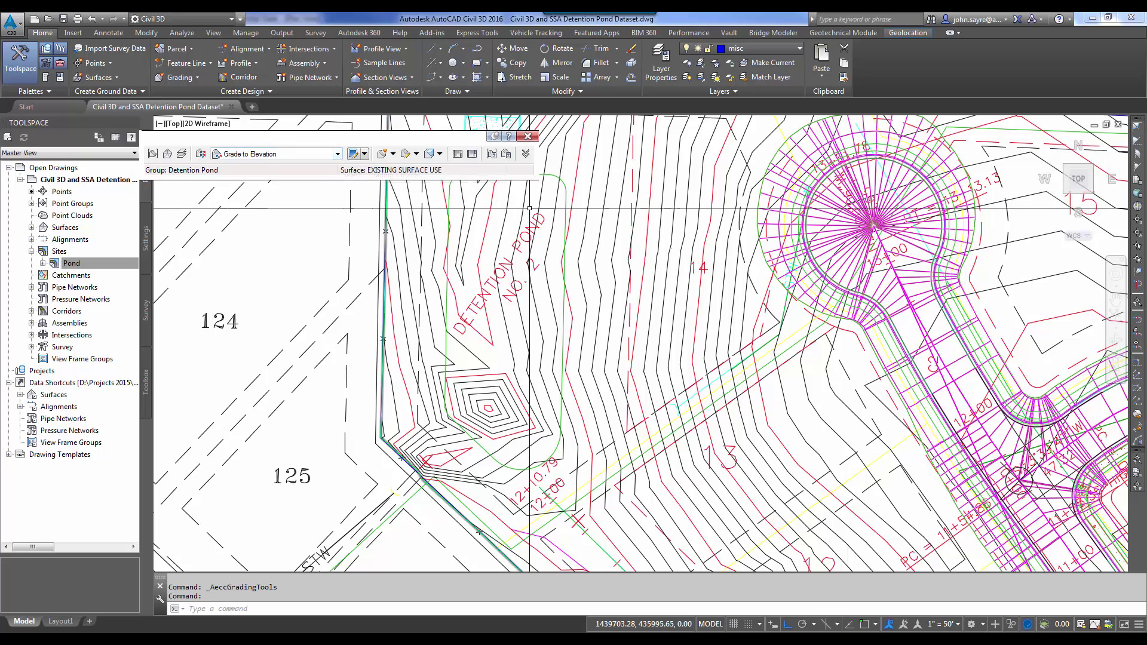
- Create a Grade to Elevation grading from the Detention Pond No. 2 feature line, accepting the vertex weeding and choosing its outer side
{"action": "left_click_drag", "start_coordinate": [456, 139], "coordinate": [452, 112]}
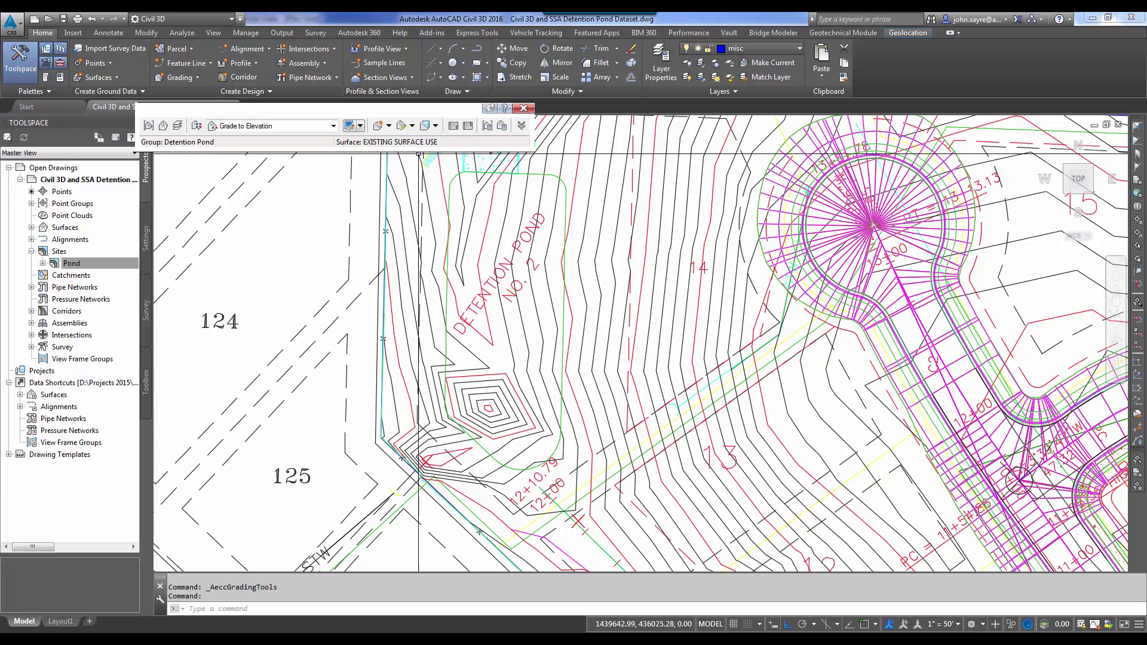
{"action": "left_click", "coordinate": [388, 126]}
{"action": "left_click", "coordinate": [406, 142]}
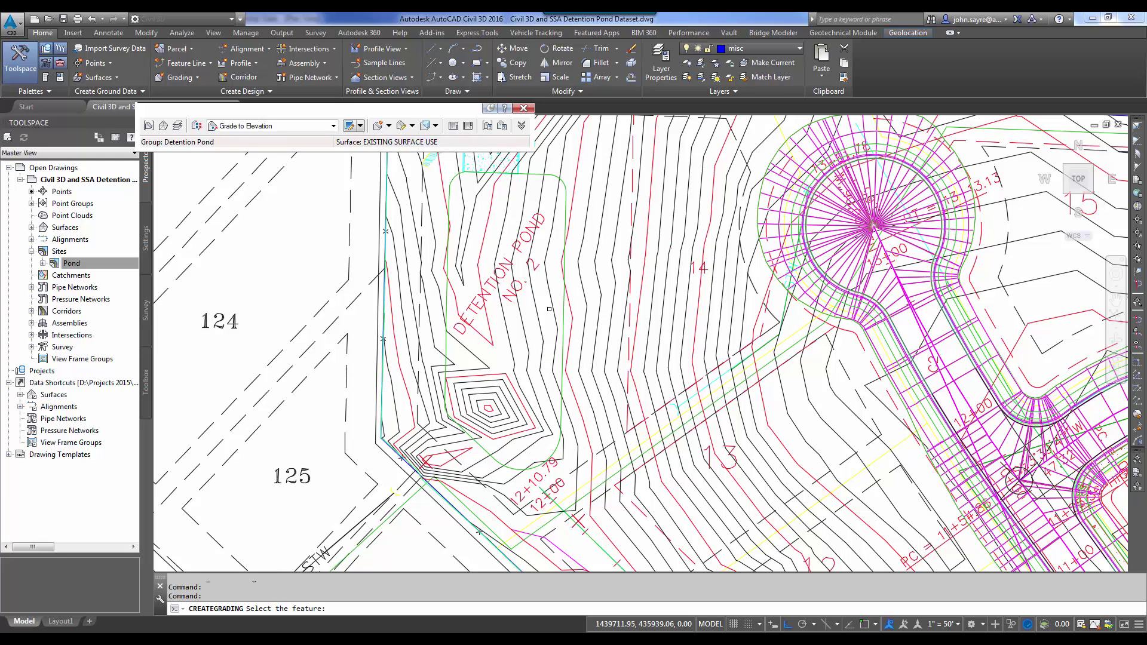
{"action": "left_click", "coordinate": [564, 307]}
{"action": "left_click", "coordinate": [558, 308]}
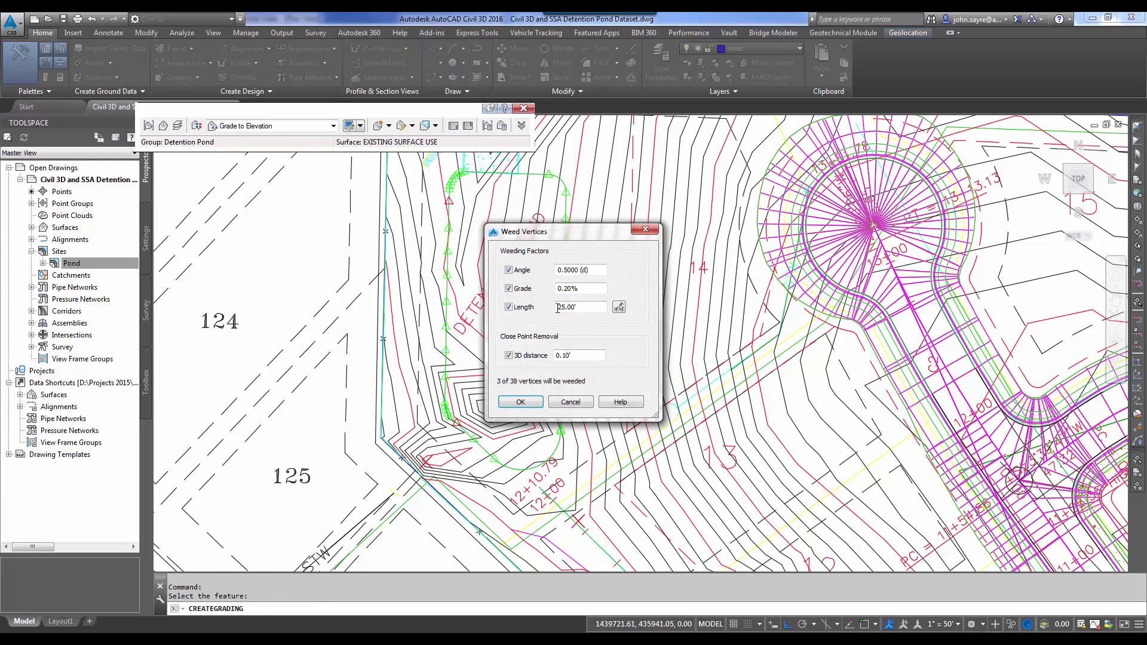
{"action": "left_click", "coordinate": [529, 403]}
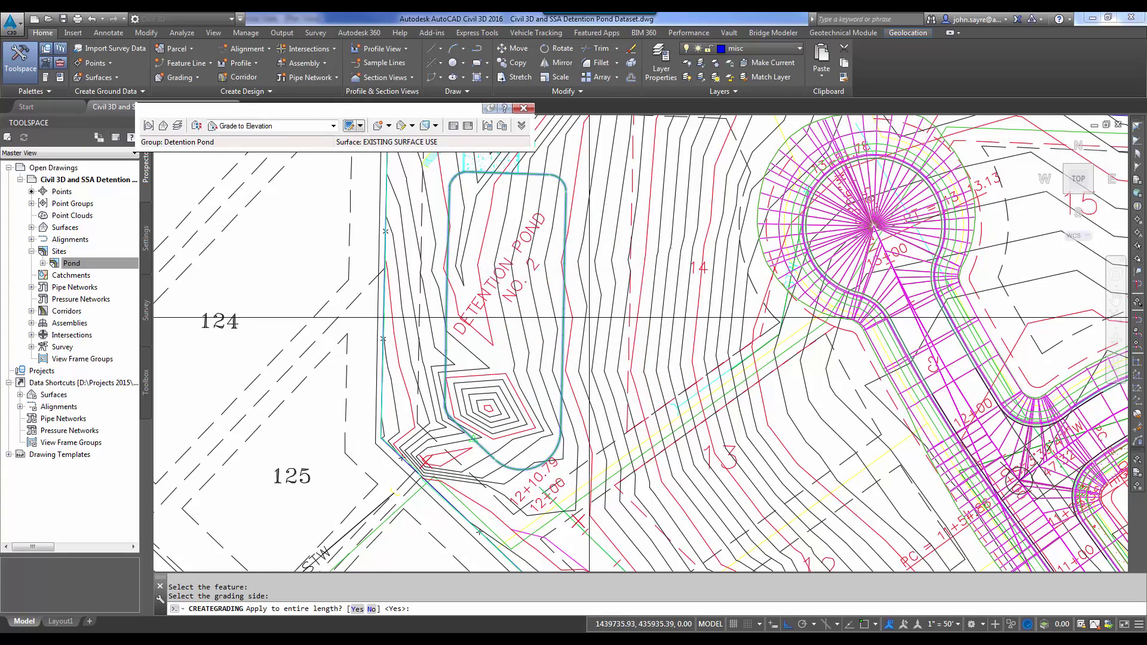
- Apply the grading along the entire length to elevation 969.10, accepting the default cut slope and the 3.00:1 fill slope
{"action": "key", "text": "Return"}
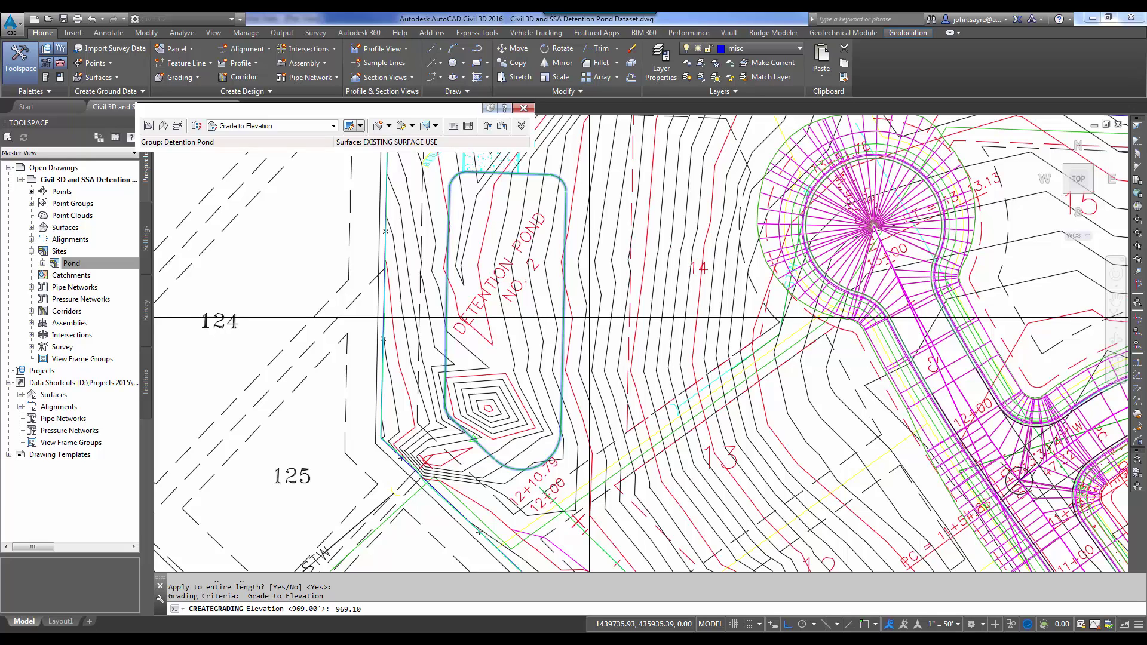
{"action": "key", "text": "Return"}
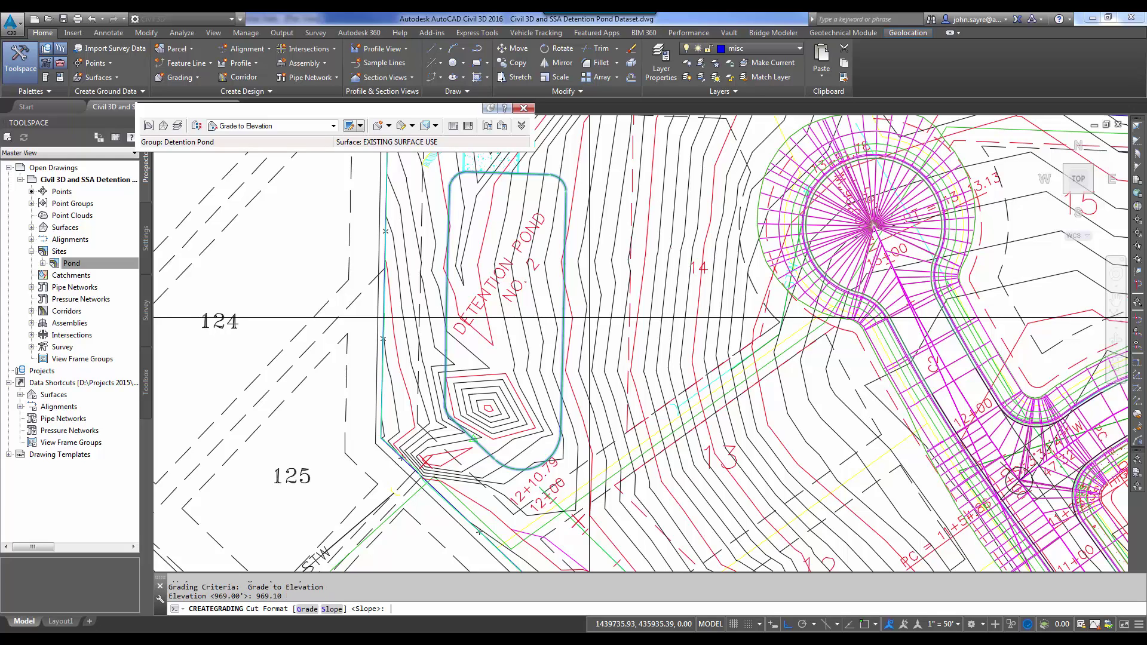
{"action": "key", "text": "Return"}
{"action": "key", "text": "Return"}
{"action": "key", "text": "Return"}
{"action": "key", "text": "Return"}
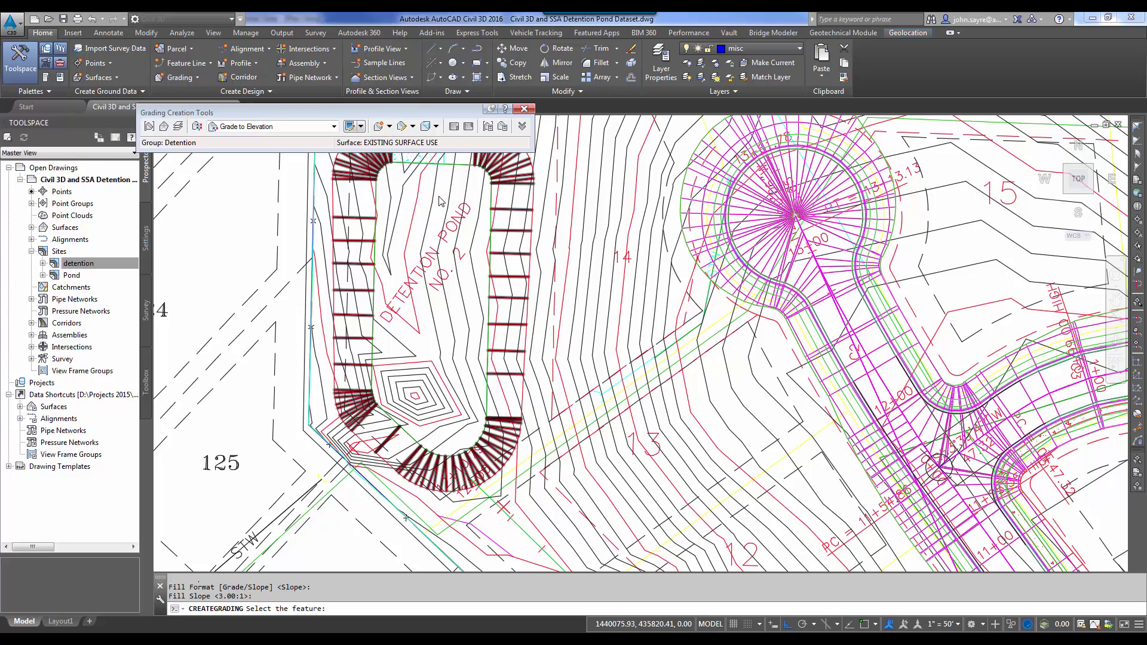
- Create a grading infill across the pond bottom inside the graded side slopes and end the command
{"action": "left_click", "coordinate": [389, 127]}
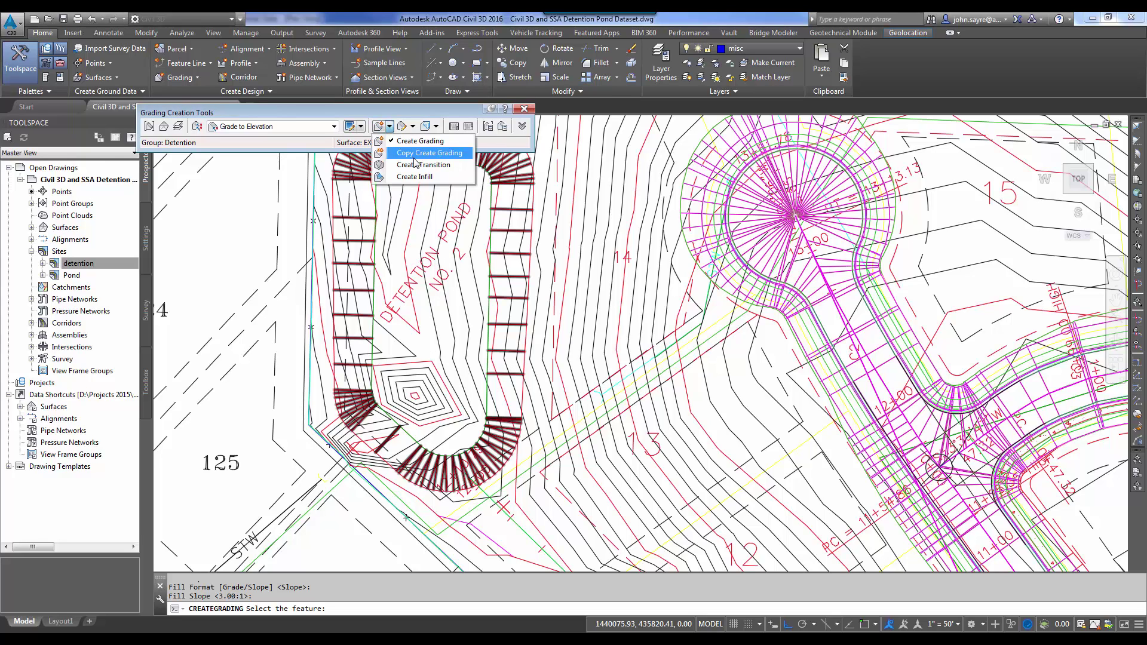
{"action": "left_click", "coordinate": [415, 177]}
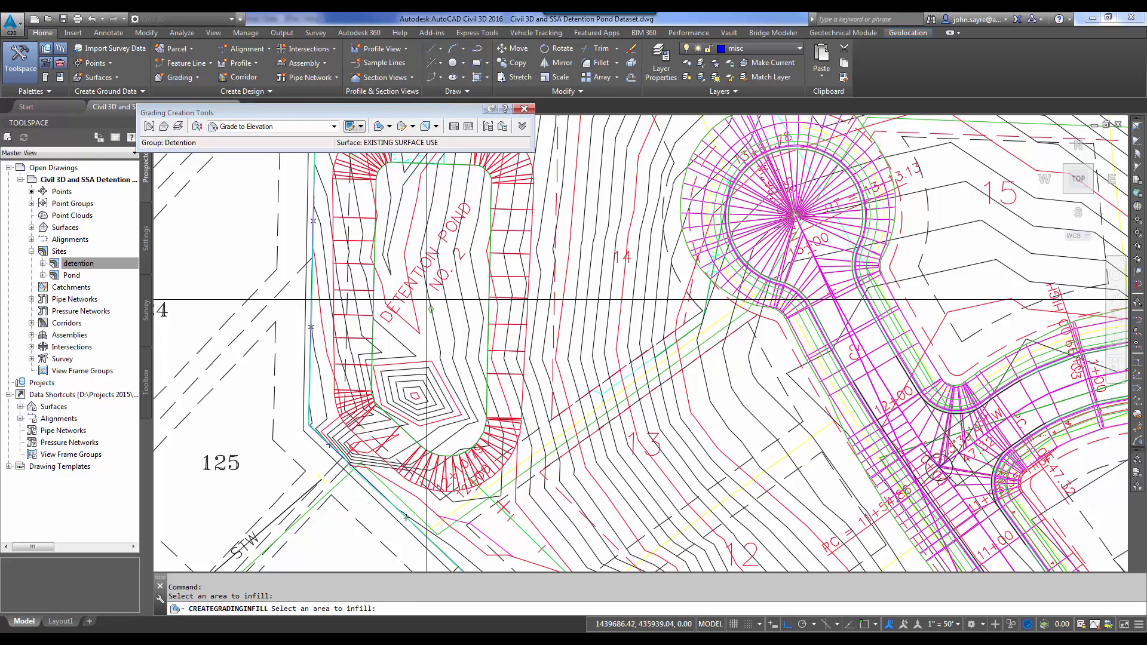
{"action": "key", "text": "Return"}
{"action": "key", "text": "Escape"}
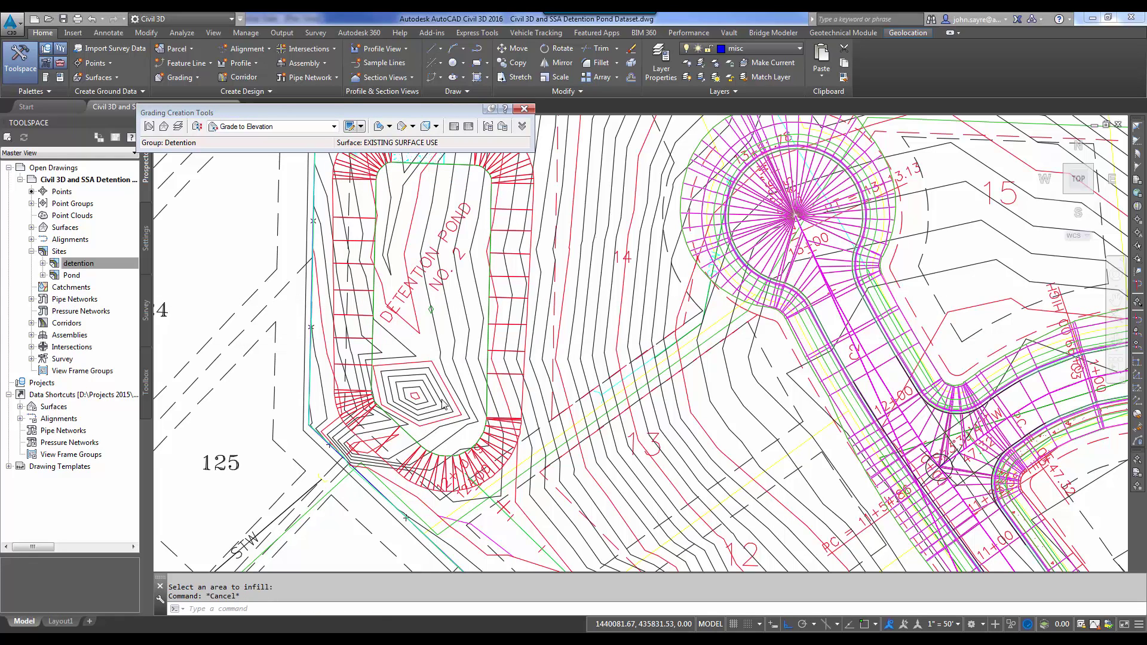
- Enable automatic surface creation for the Detention grading group, creating a TIN surface named Detention, and apply the group properties
{"action": "left_click", "coordinate": [488, 127]}
{"action": "left_click", "coordinate": [399, 203]}
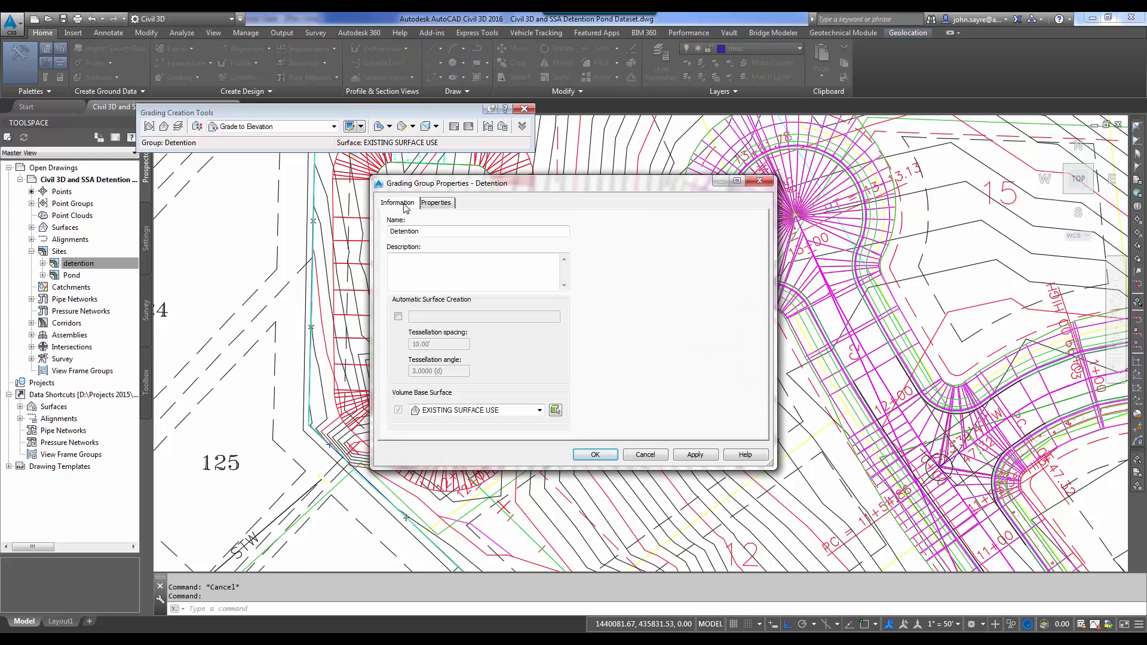
{"action": "left_click", "coordinate": [398, 317]}
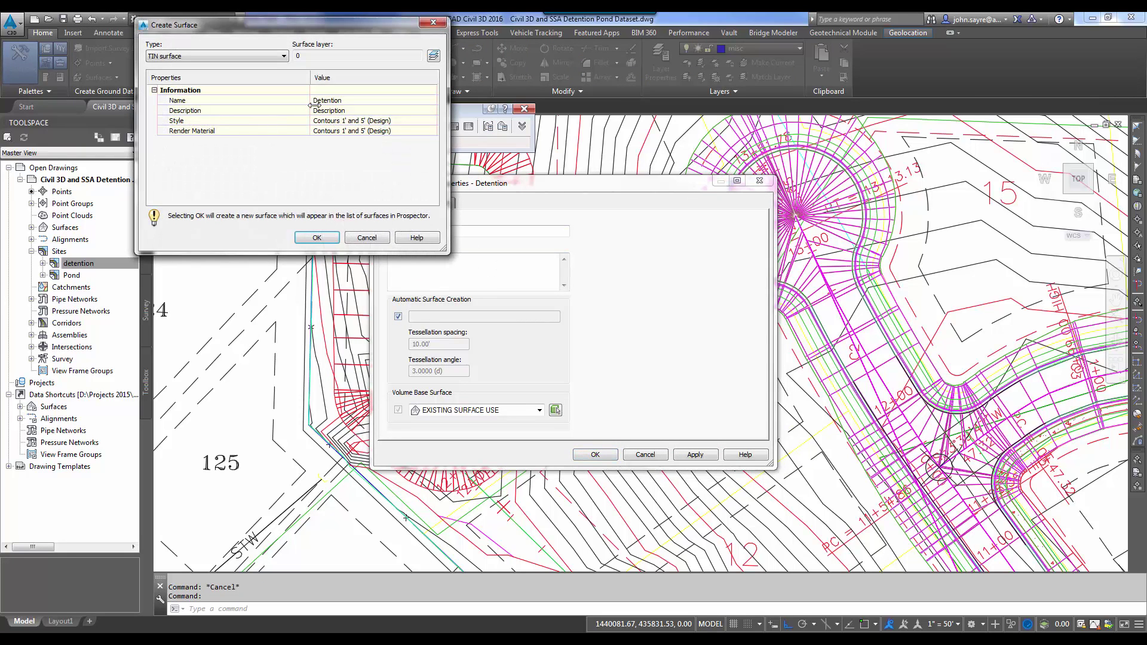
{"action": "left_click", "coordinate": [318, 237]}
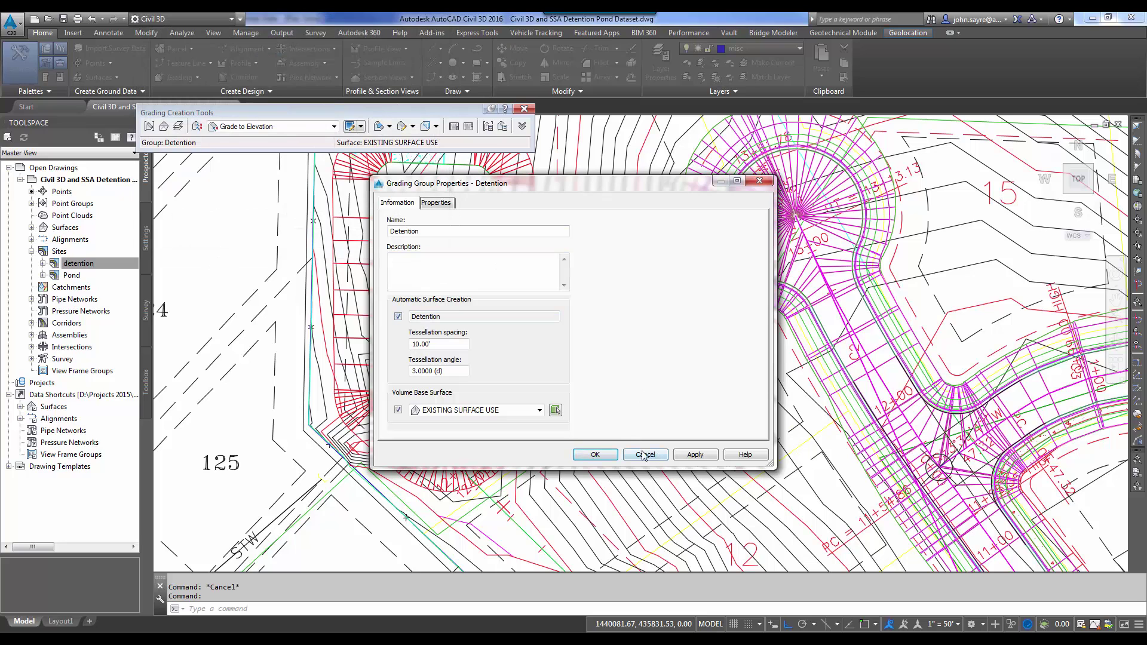
{"action": "left_click", "coordinate": [695, 454]}
{"action": "left_click", "coordinate": [595, 455]}
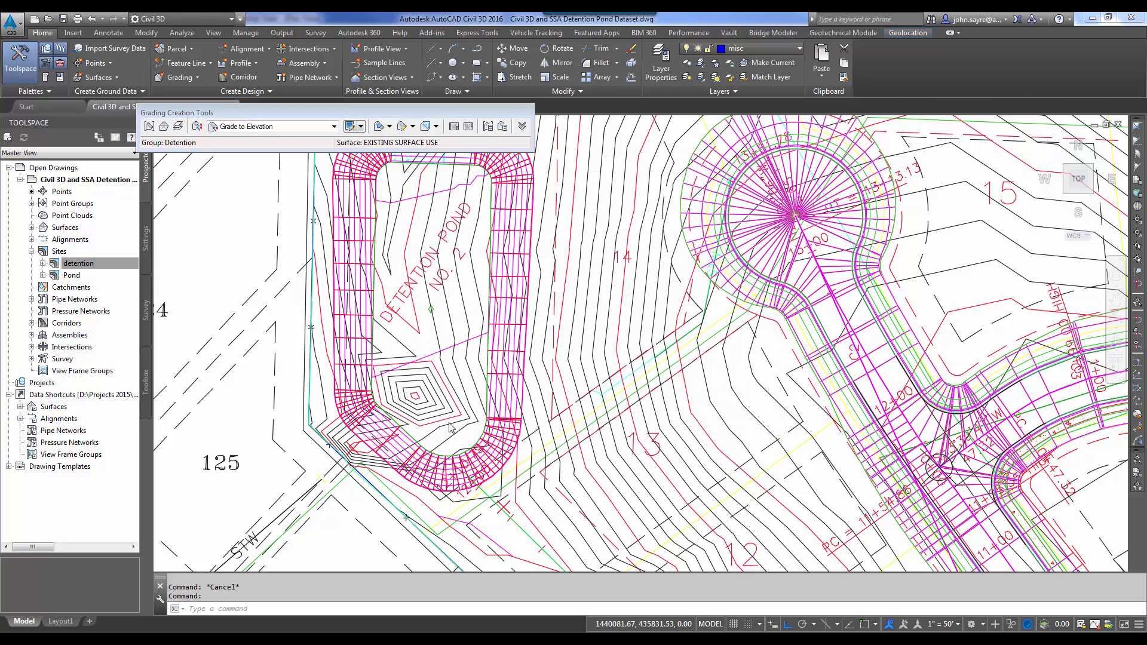
- Examine the Detention pond surface from several 3D angles in the Object Viewer and close the Grading Creation Tools
{"action": "left_click", "coordinate": [436, 353]}
{"action": "right_click", "coordinate": [436, 353]}
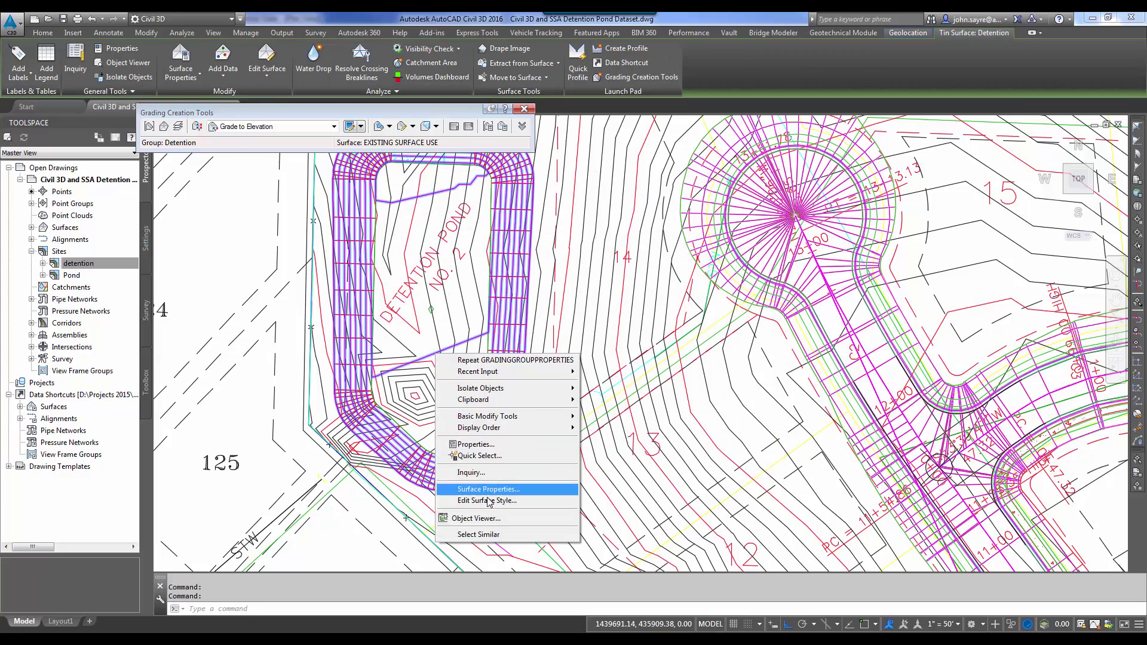
{"action": "left_click", "coordinate": [489, 517]}
{"action": "mouse_move", "coordinate": [493, 465]}
{"action": "left_mouse_down"}
{"action": "mouse_move", "coordinate": [464, 315]}
{"action": "mouse_move", "coordinate": [508, 271]}
{"action": "mouse_move", "coordinate": [483, 329]}
{"action": "mouse_move", "coordinate": [417, 364]}
{"action": "mouse_move", "coordinate": [565, 378]}
{"action": "mouse_move", "coordinate": [587, 342]}
{"action": "left_mouse_up"}
{"action": "left_click_drag", "start_coordinate": [441, 400], "coordinate": [714, 226]}
{"action": "left_click", "coordinate": [1132, 18]}
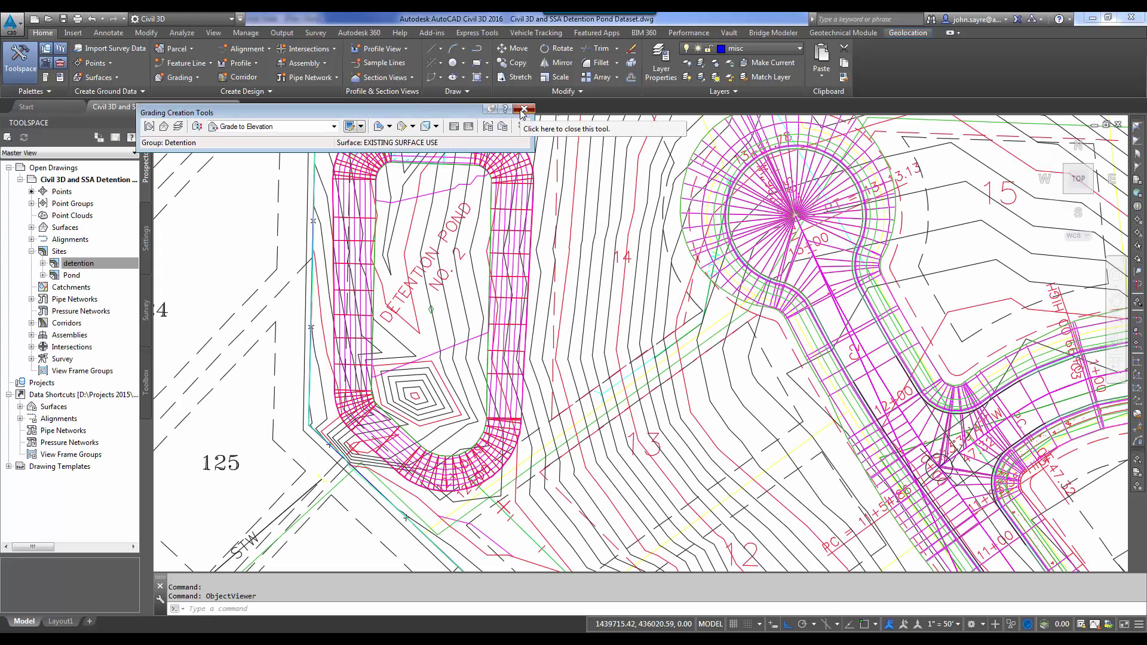
{"action": "left_click", "coordinate": [524, 109]}
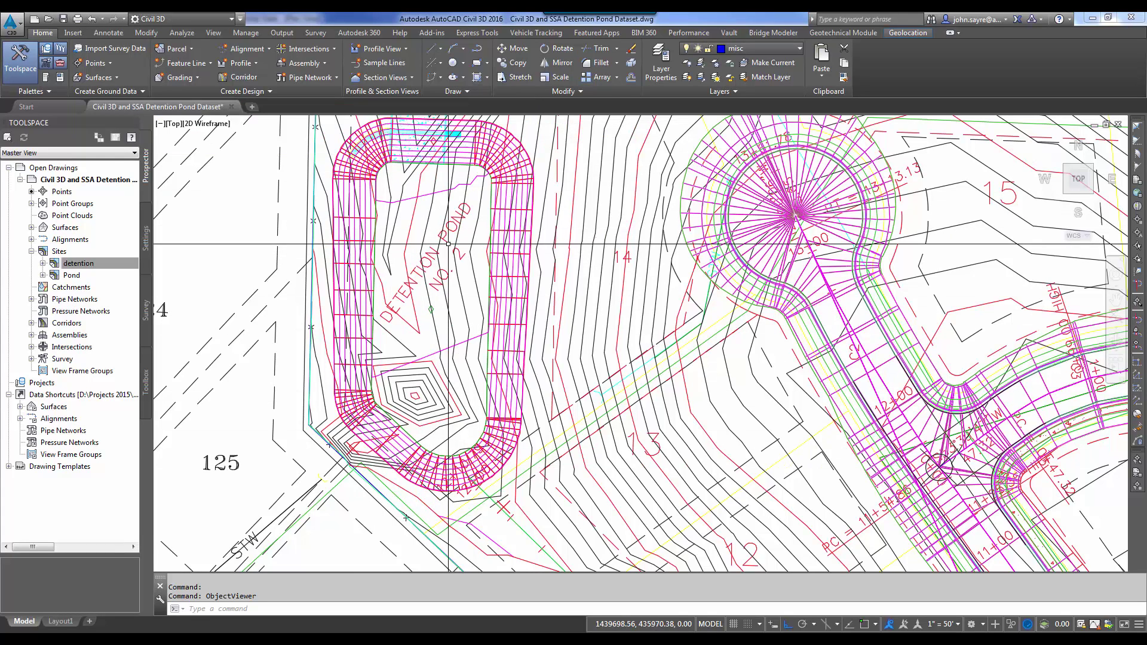
- Start a Stage Storage calculation using both volume methods and define the basin from the Detention surface contours
{"action": "middle_click_drag", "start_coordinate": [448, 244], "coordinate": [448, 264]}
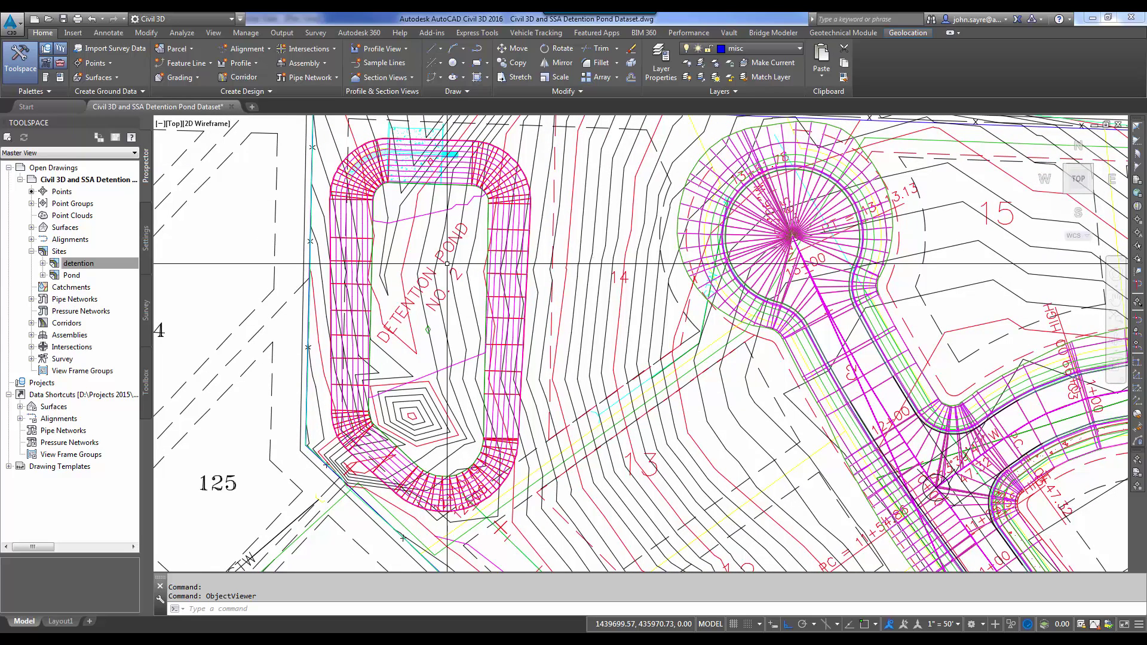
{"action": "mouse_move", "coordinate": [447, 264]}
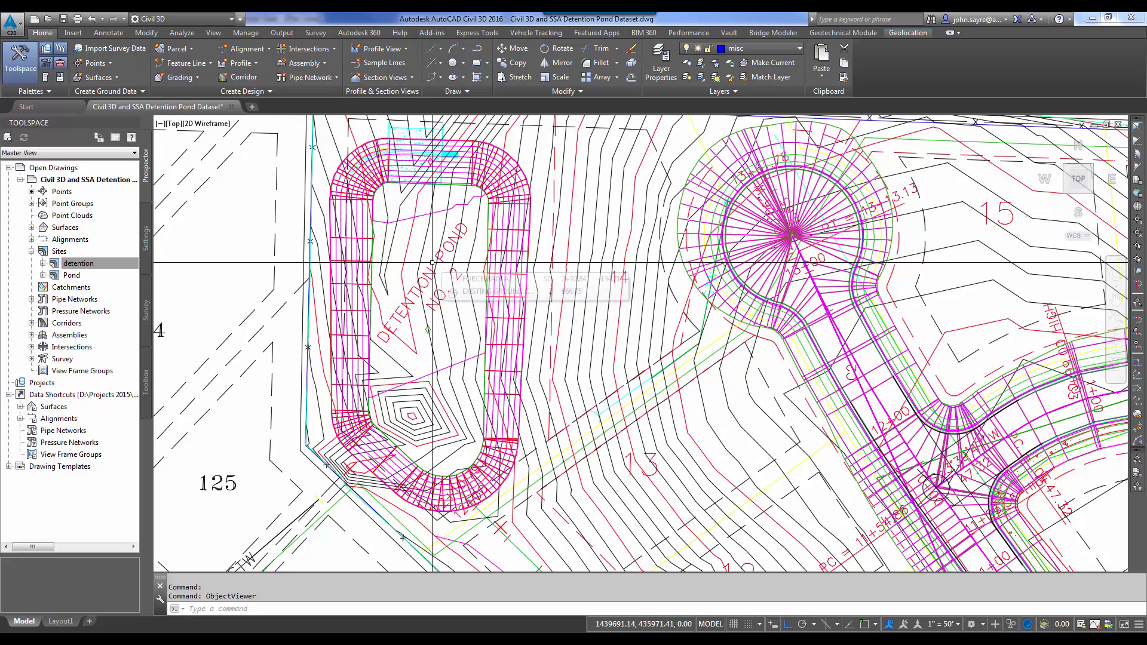
{"action": "left_click", "coordinate": [182, 32]}
{"action": "left_click", "coordinate": [237, 91]}
{"action": "left_click", "coordinate": [173, 148]}
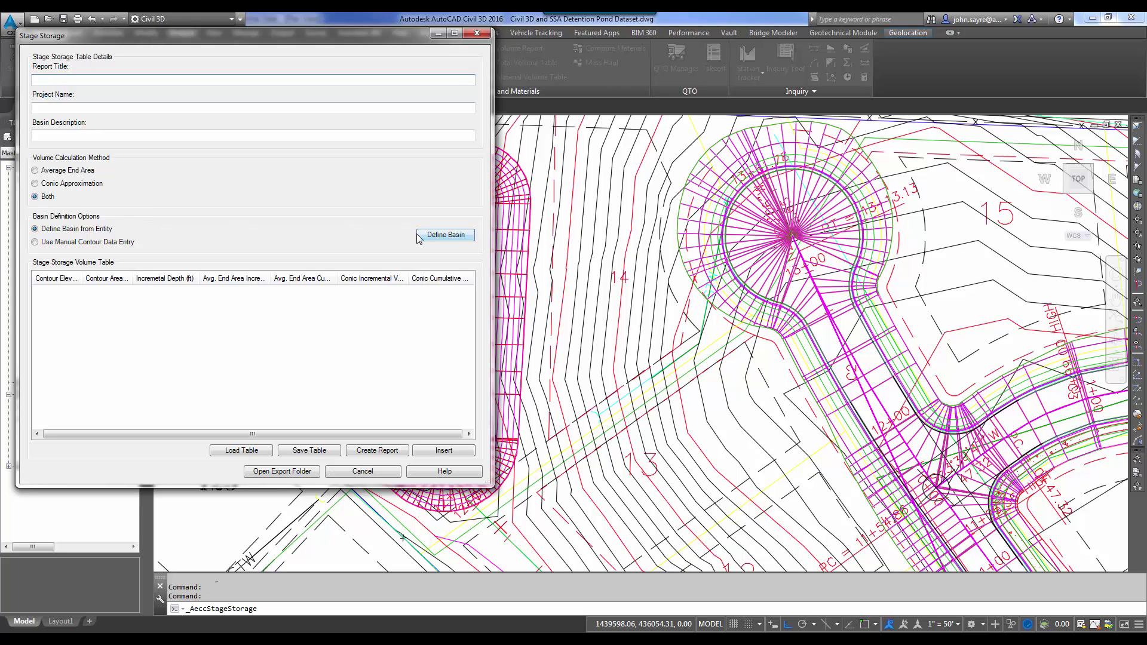
{"action": "left_click", "coordinate": [446, 235]}
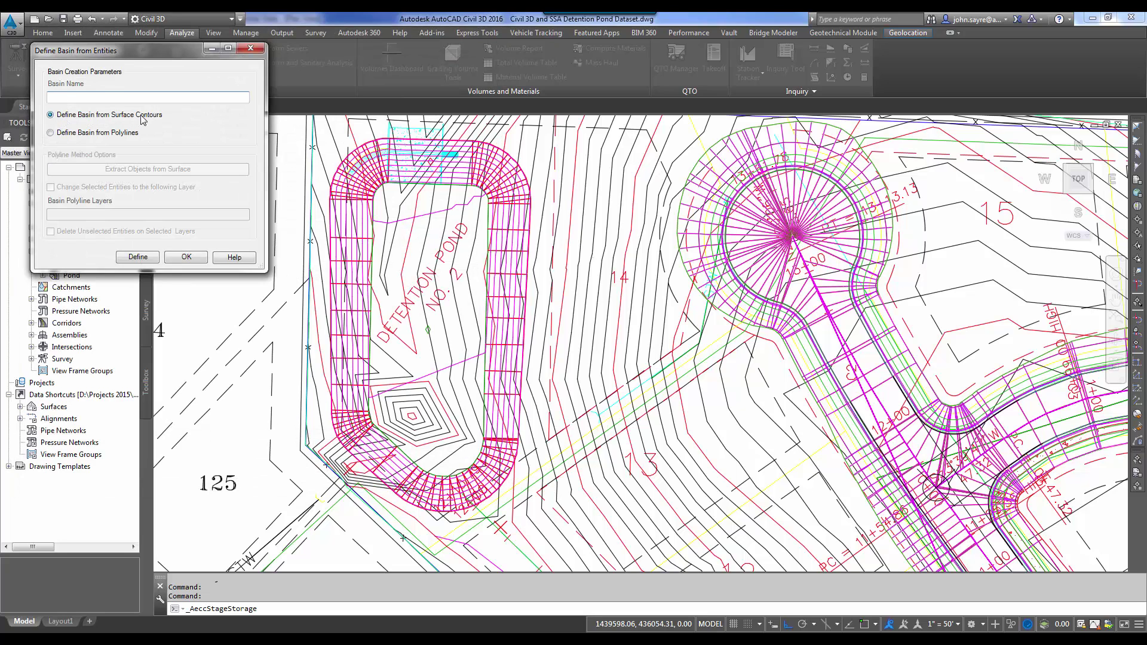
{"action": "left_click", "coordinate": [143, 257]}
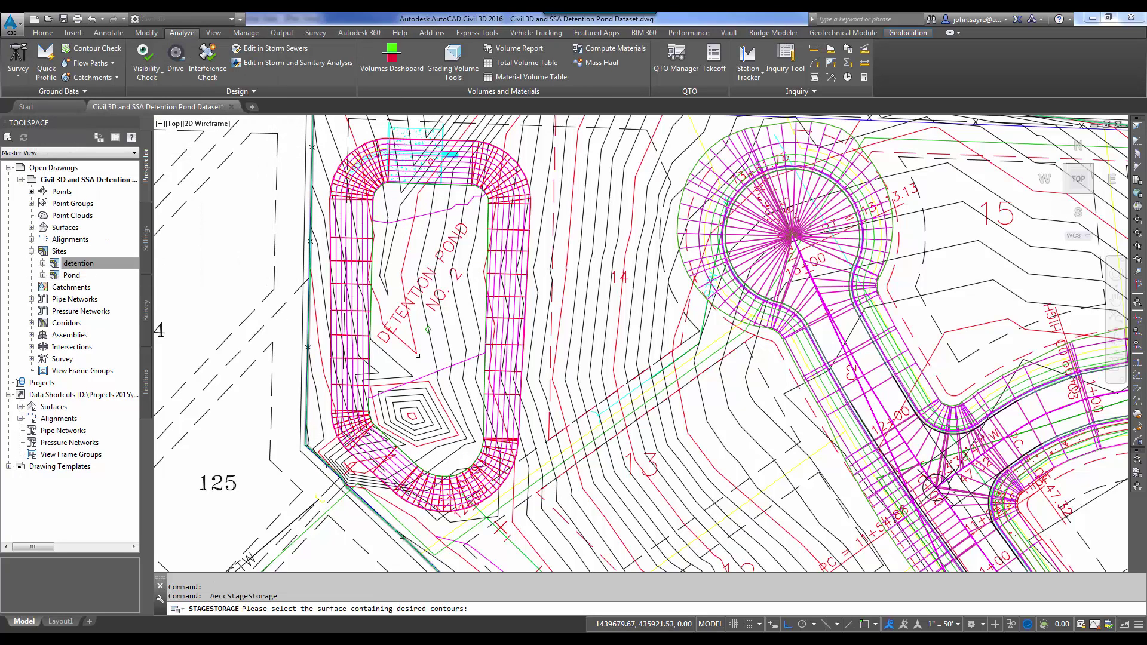
{"action": "left_click", "coordinate": [418, 368]}
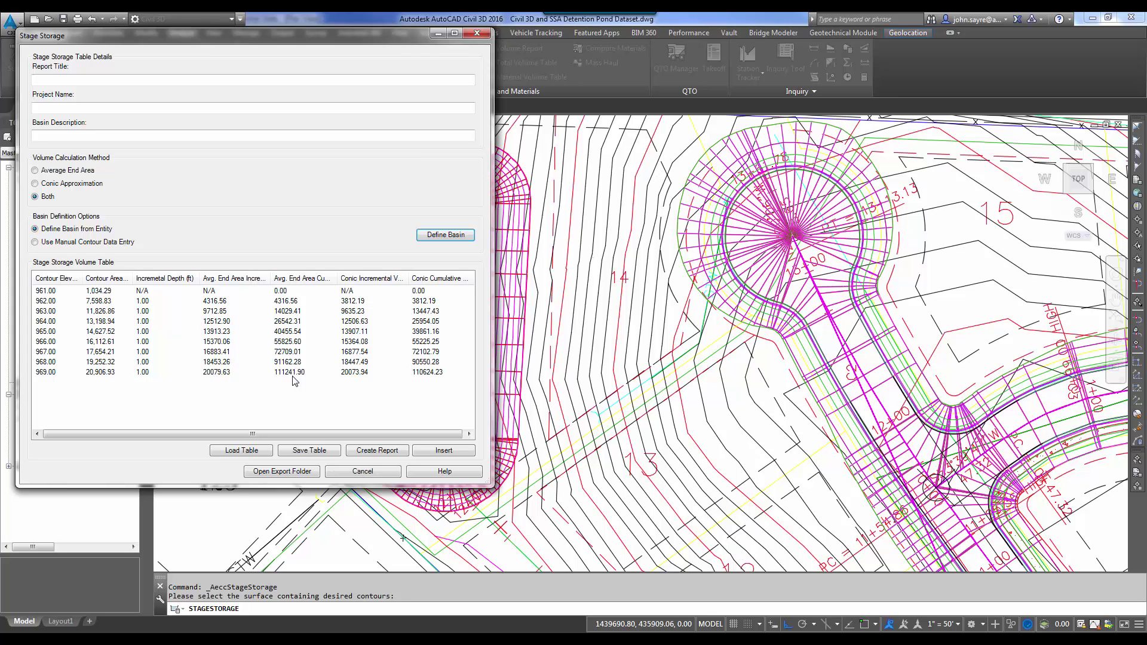
- Save the stage storage table as Detention Pond 1 in the SSA Project Data folder and close the Stage Storage dialog
{"action": "left_click", "coordinate": [316, 452]}
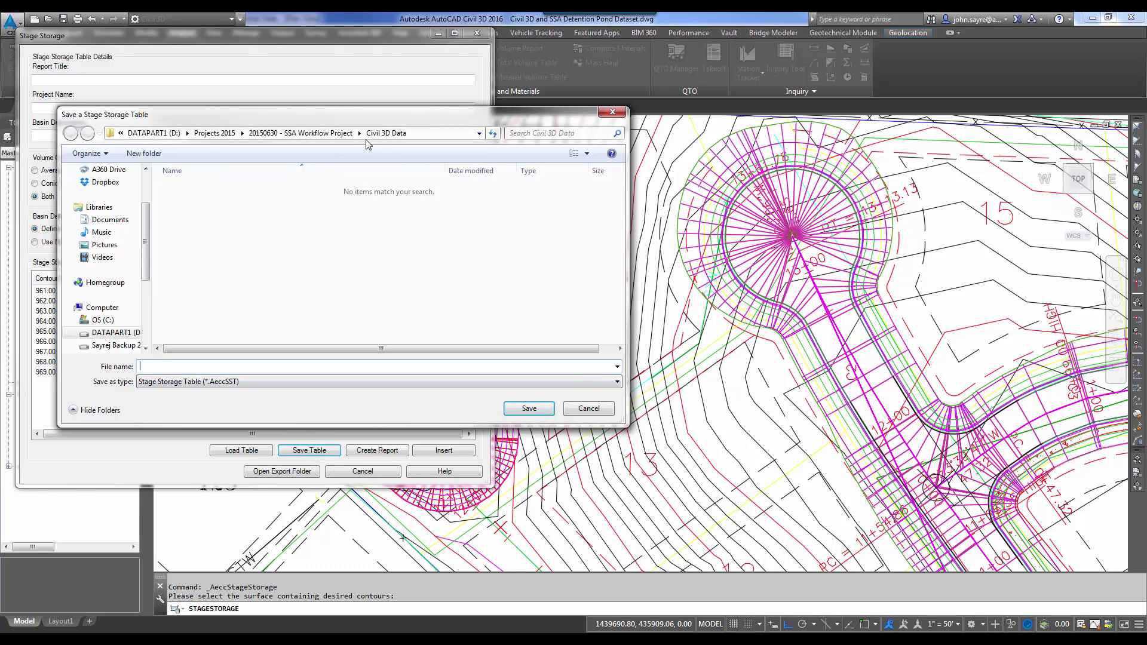
{"action": "left_click", "coordinate": [300, 133]}
{"action": "left_click", "coordinate": [451, 208]}
{"action": "double_click", "coordinate": [451, 208]}
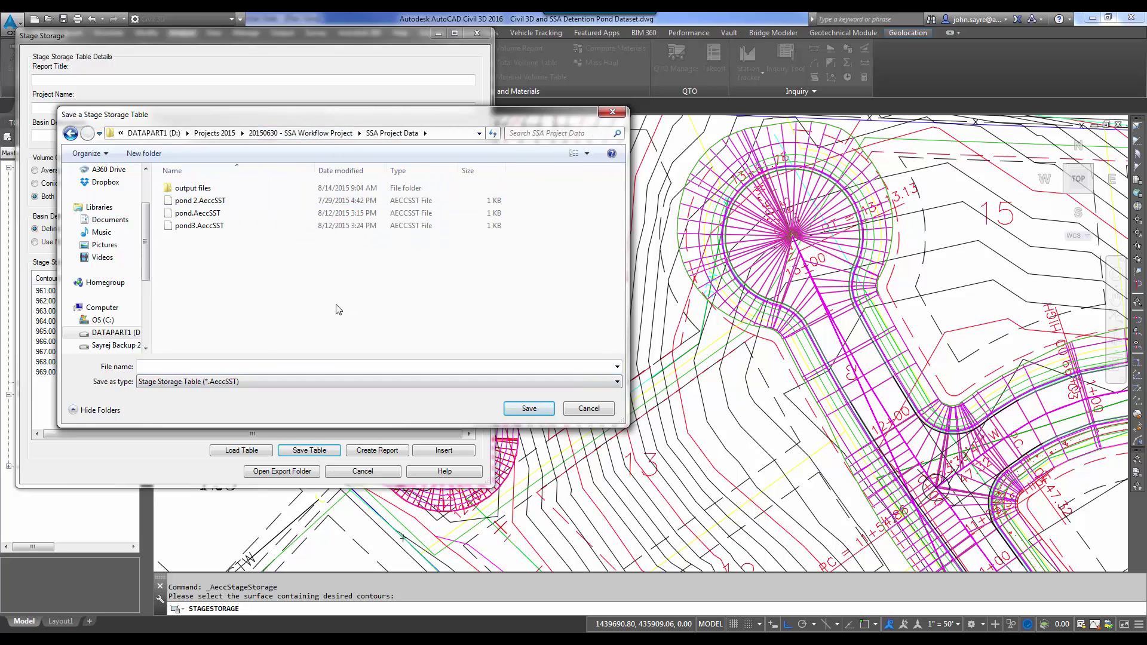
{"action": "left_click", "coordinate": [163, 365]}
{"action": "type", "text": "Detention Pond 1"}
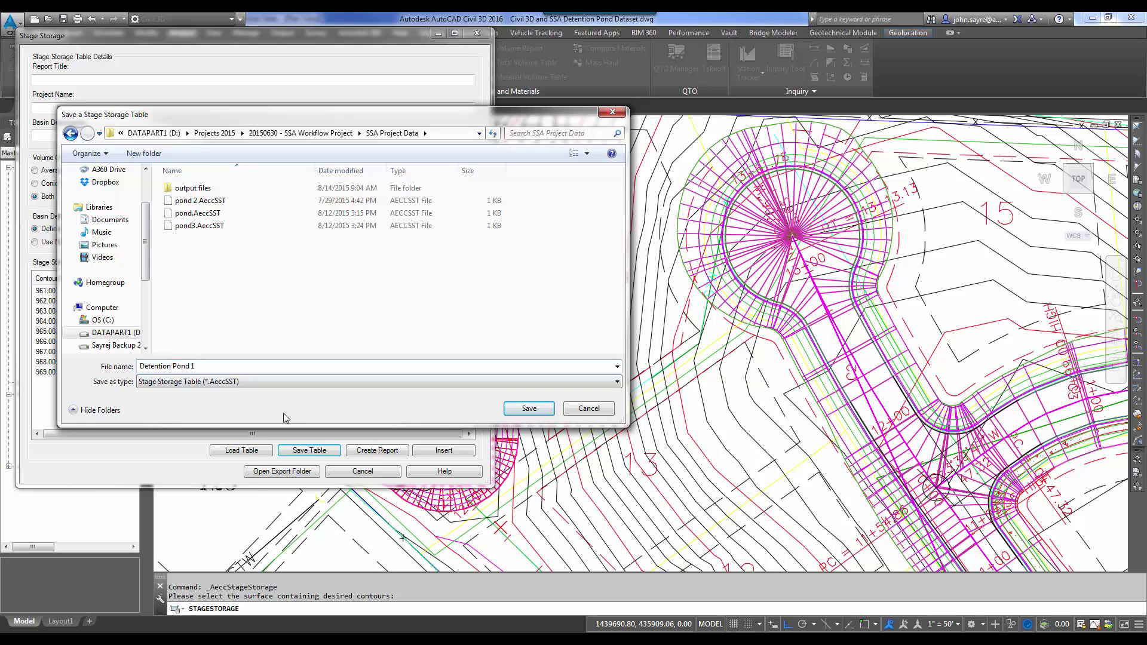
{"action": "left_click", "coordinate": [530, 409]}
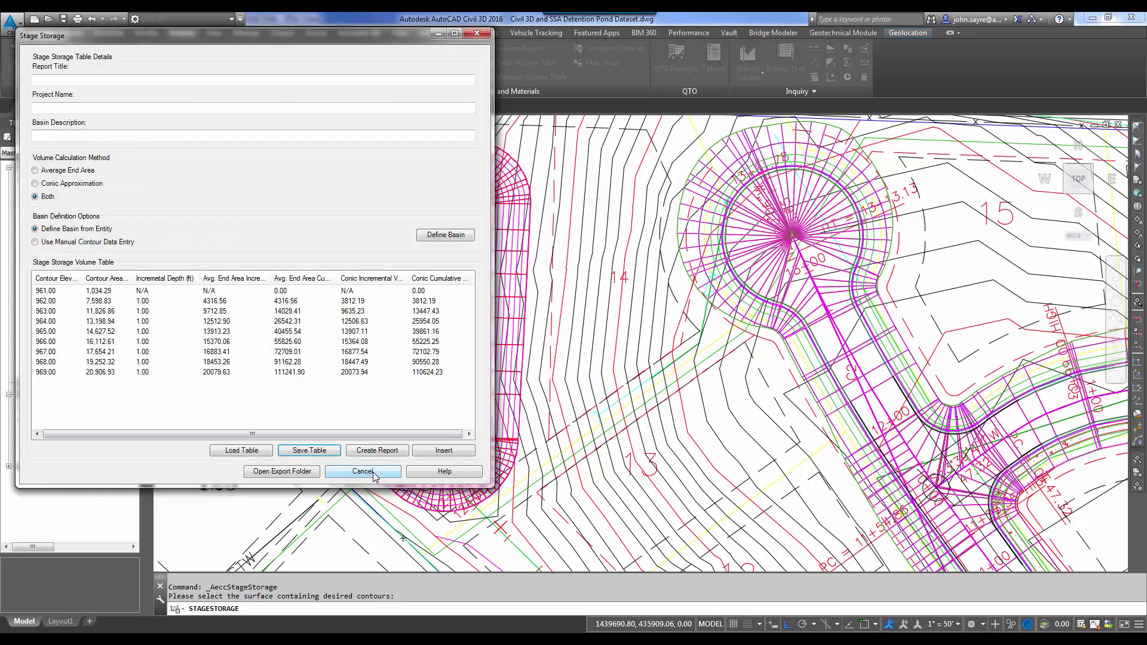
{"action": "left_click", "coordinate": [374, 473]}
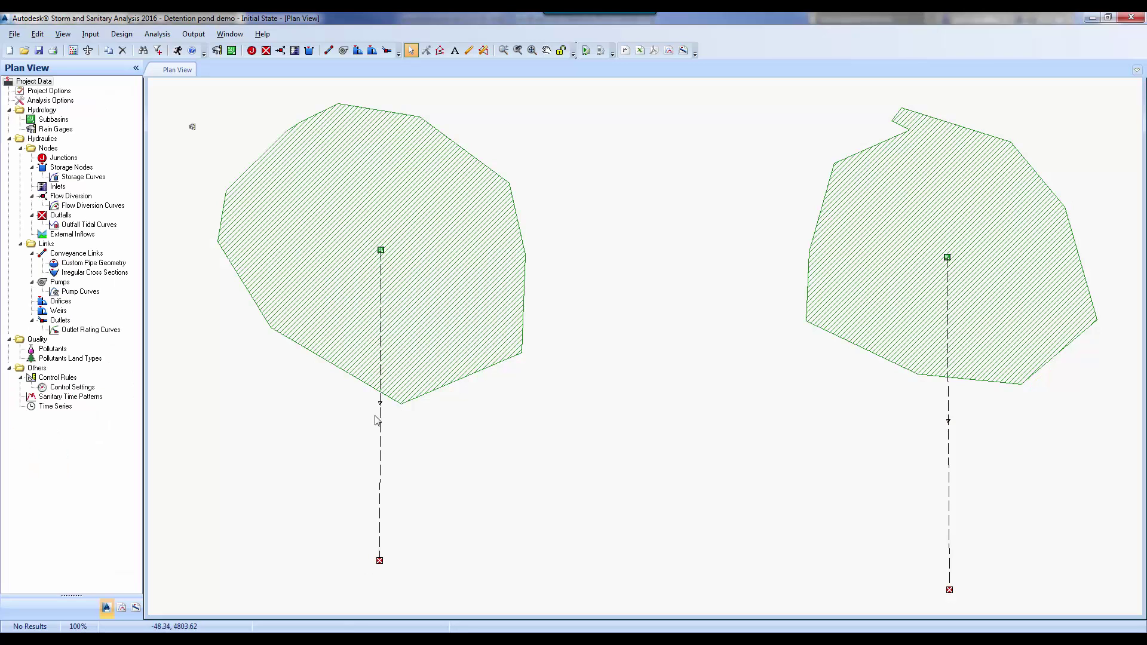
- In Storm and Sanitary Analysis, delete outfall Out-02 below the eastern subbasin and confirm the deletion
{"action": "middle_click_drag", "start_coordinate": [750, 461], "coordinate": [579, 402]}
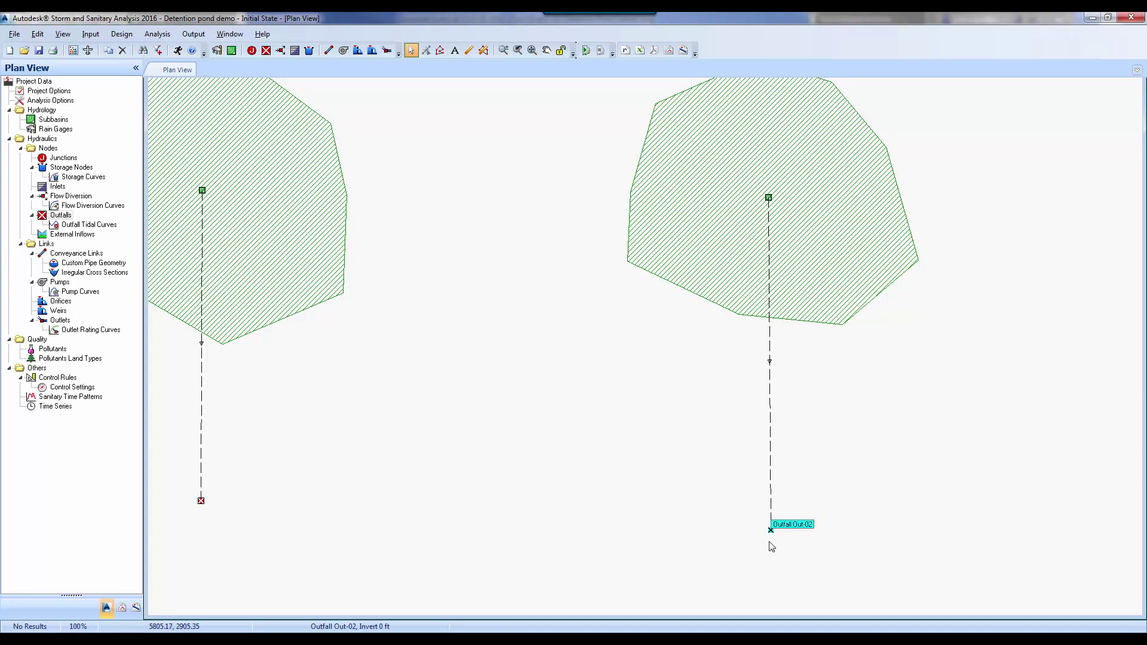
{"action": "left_click", "coordinate": [770, 531]}
{"action": "key", "text": "Delete"}
{"action": "left_click", "coordinate": [572, 366]}
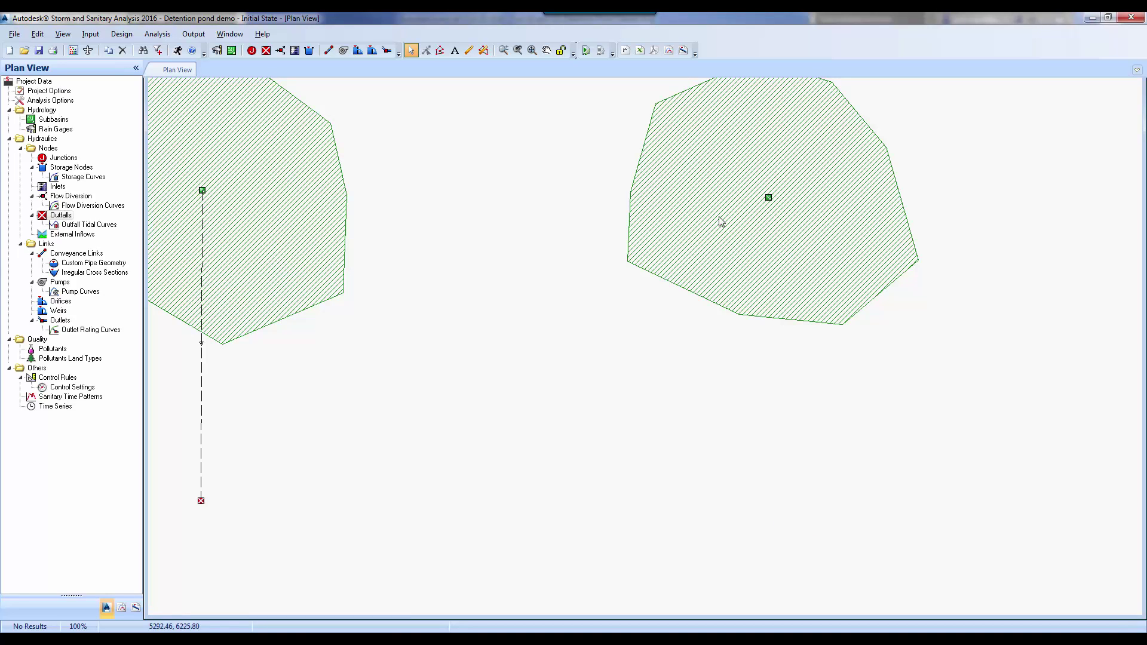
- Place a storage node below the eastern subbasin and set its ID to pond
{"action": "left_click", "coordinate": [309, 51]}
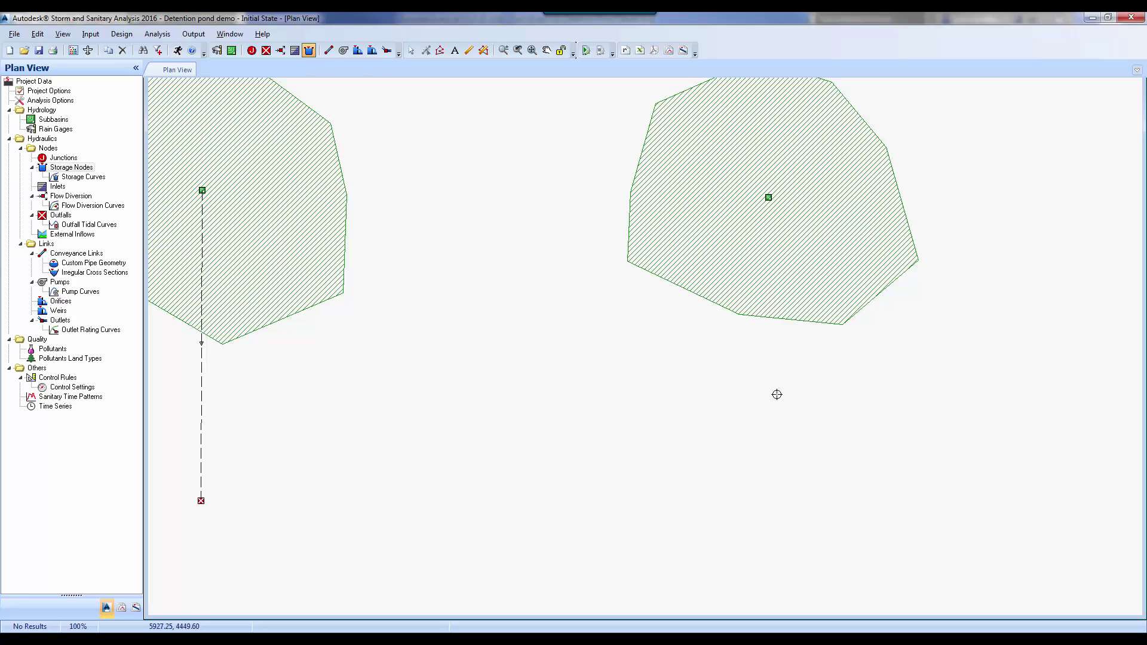
{"action": "left_click", "coordinate": [774, 412]}
{"action": "key", "text": "Escape"}
{"action": "double_click", "coordinate": [774, 412]}
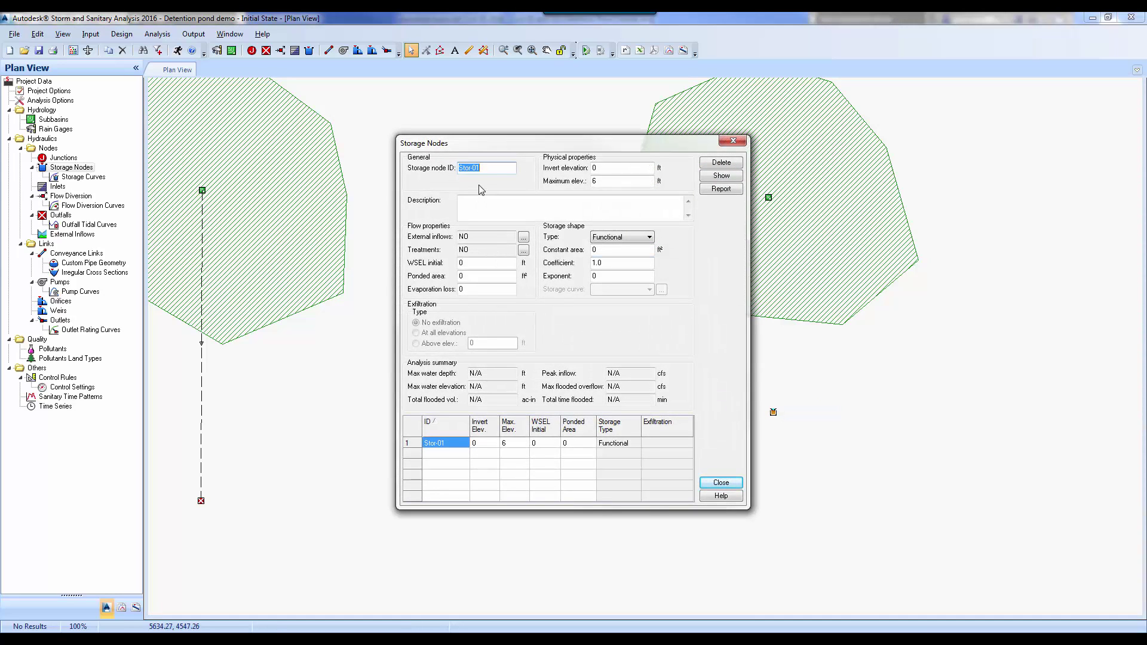
{"action": "type", "text": "pond"}
{"action": "key", "text": "Tab"}
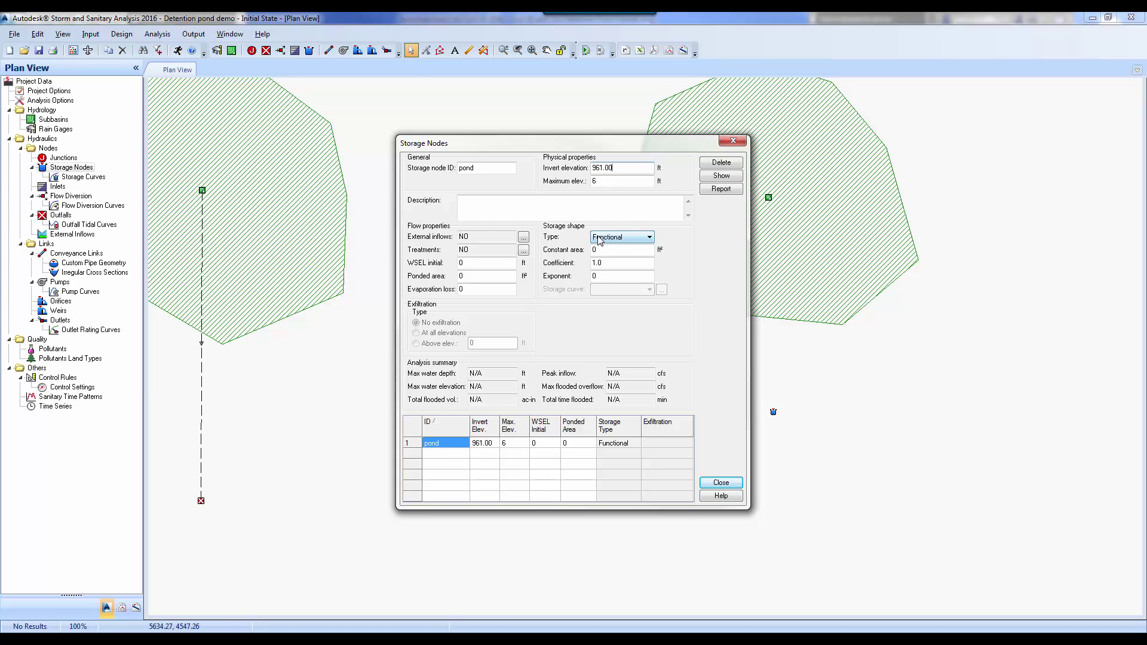
- Set the pond node's invert elevation to 961.00 ft, maximum elevation to 969.00 ft and initial water surface elevation to 961 ft
{"action": "type", "text": "961.00"}
{"action": "key", "text": "Tab"}
{"action": "type", "text": "969.00"}
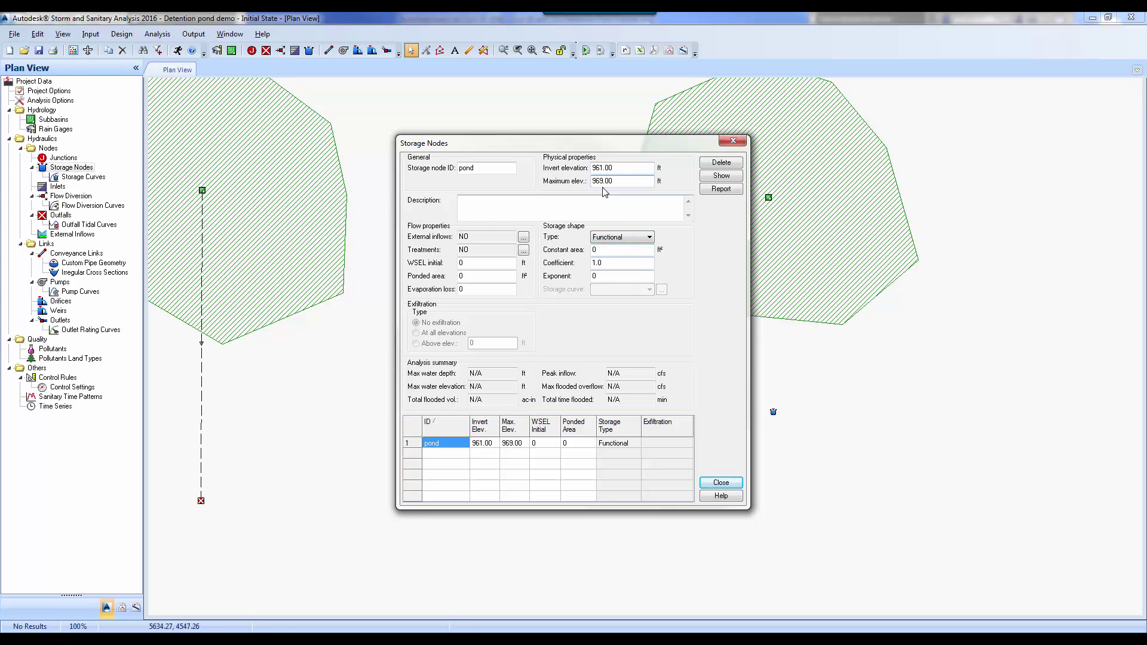
{"action": "left_click", "coordinate": [460, 264]}
{"action": "key", "text": "BackSpace"}
{"action": "type", "text": "961"}
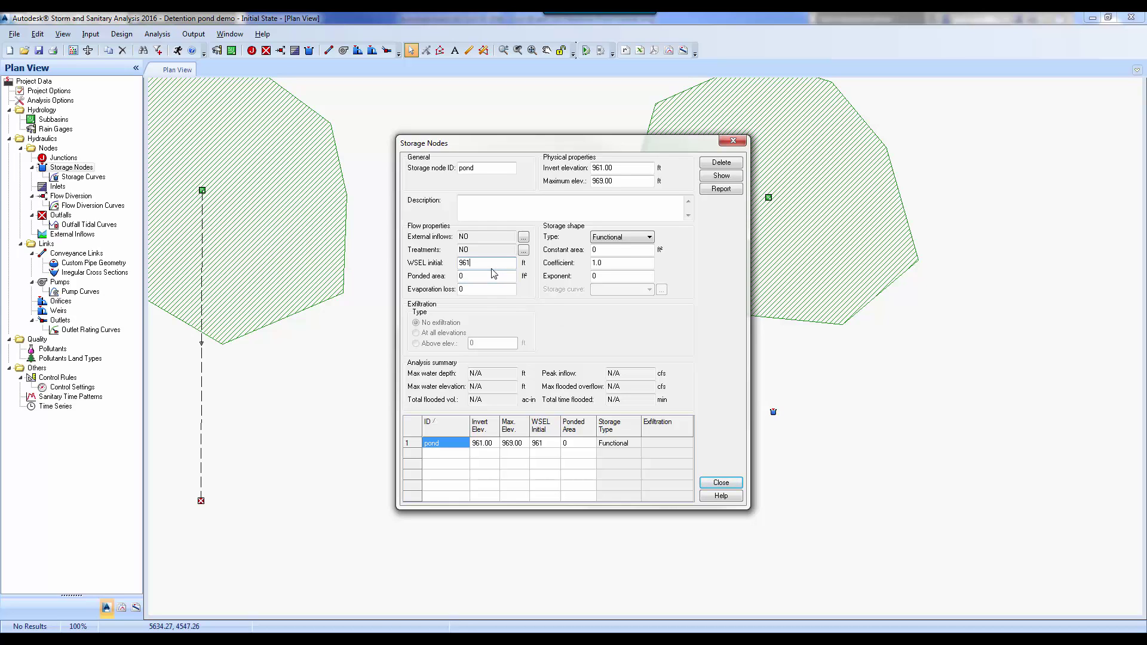
- Change the pond node's storage shape type to Storage Curve and add a new storage curve with the ID pond
{"action": "left_click", "coordinate": [649, 237]}
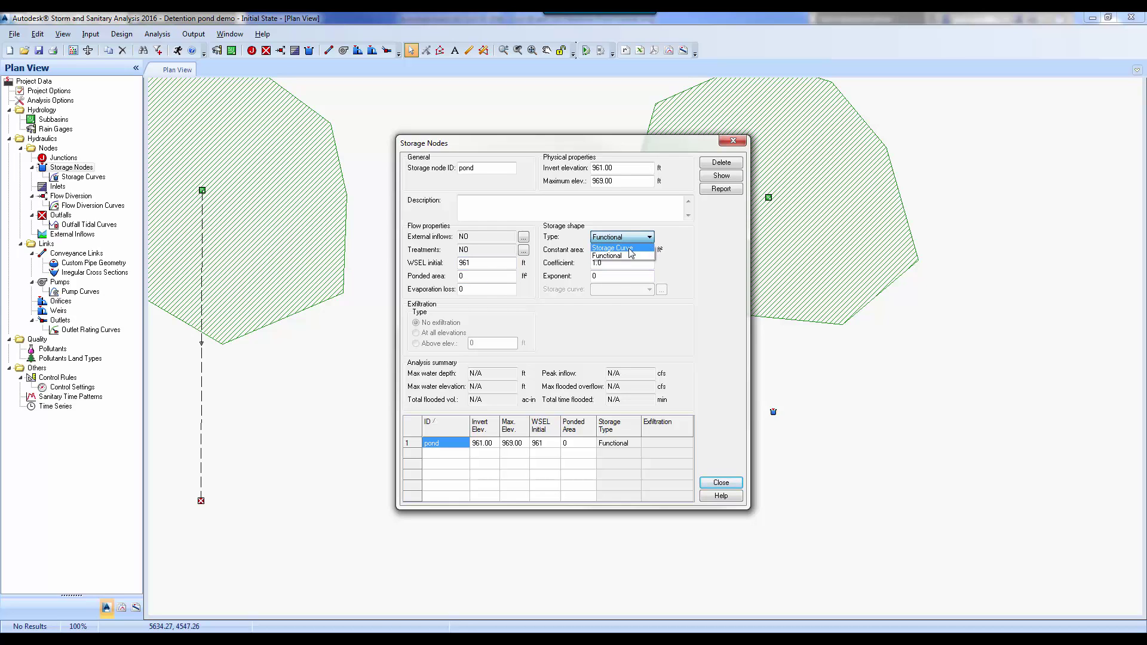
{"action": "left_click", "coordinate": [615, 248]}
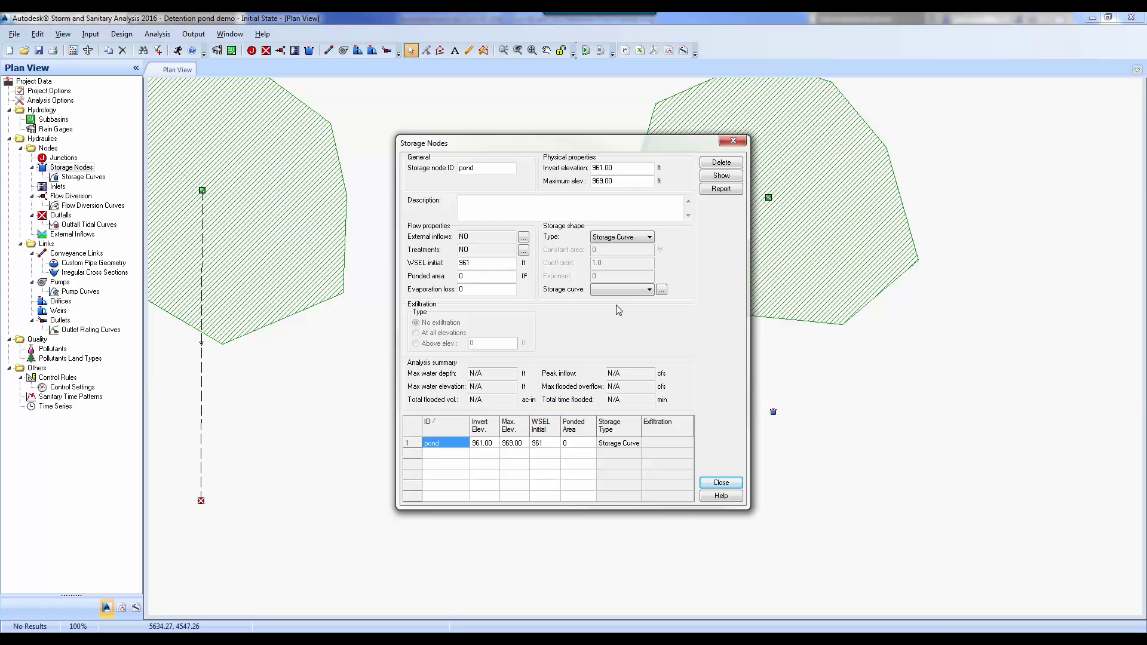
{"action": "left_click", "coordinate": [661, 290]}
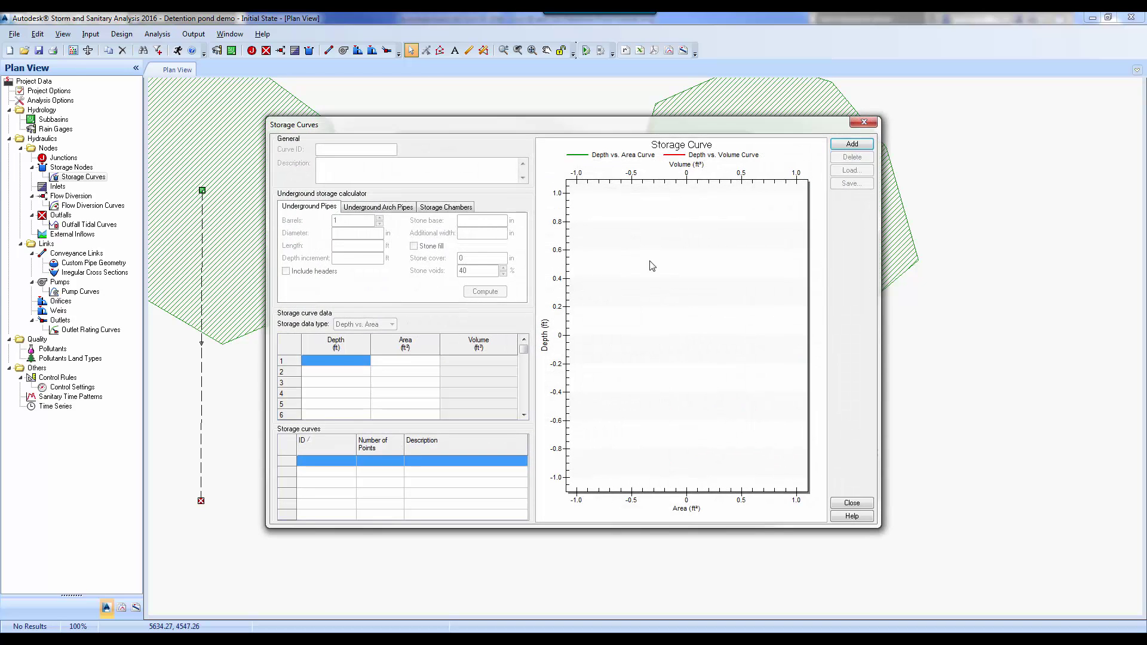
{"action": "left_click", "coordinate": [852, 146]}
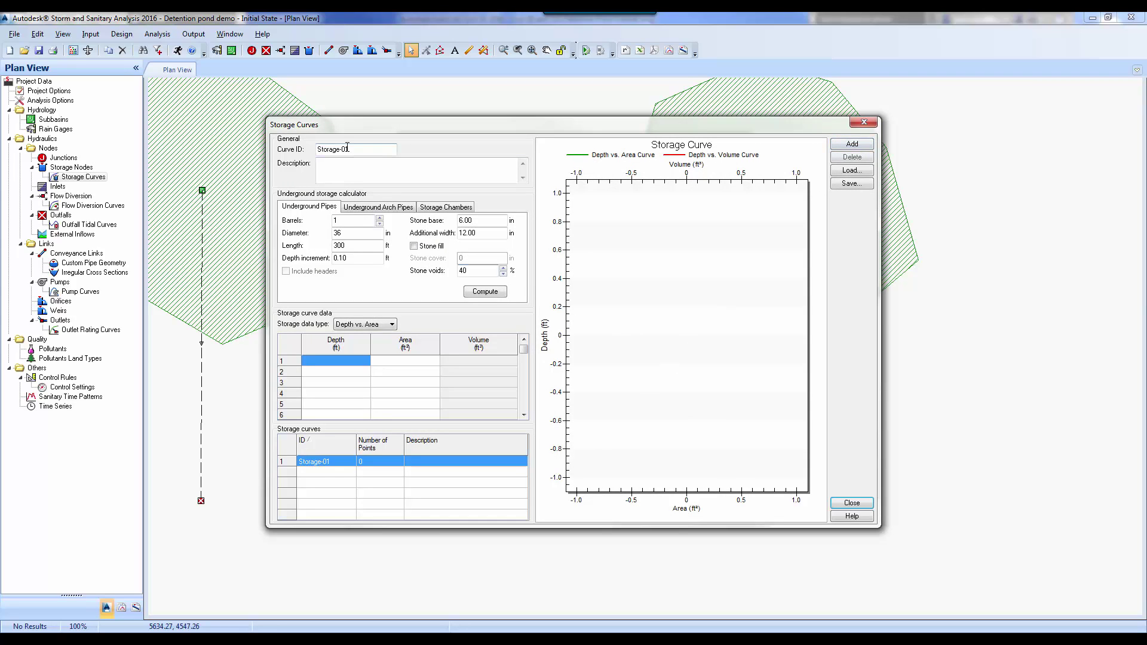
{"action": "type", "text": "pond"}
- Load the Detention Pond 1.AeccSST stage storage table into the pond curve, review its depth rows and close the curve editor
{"action": "left_click", "coordinate": [851, 172]}
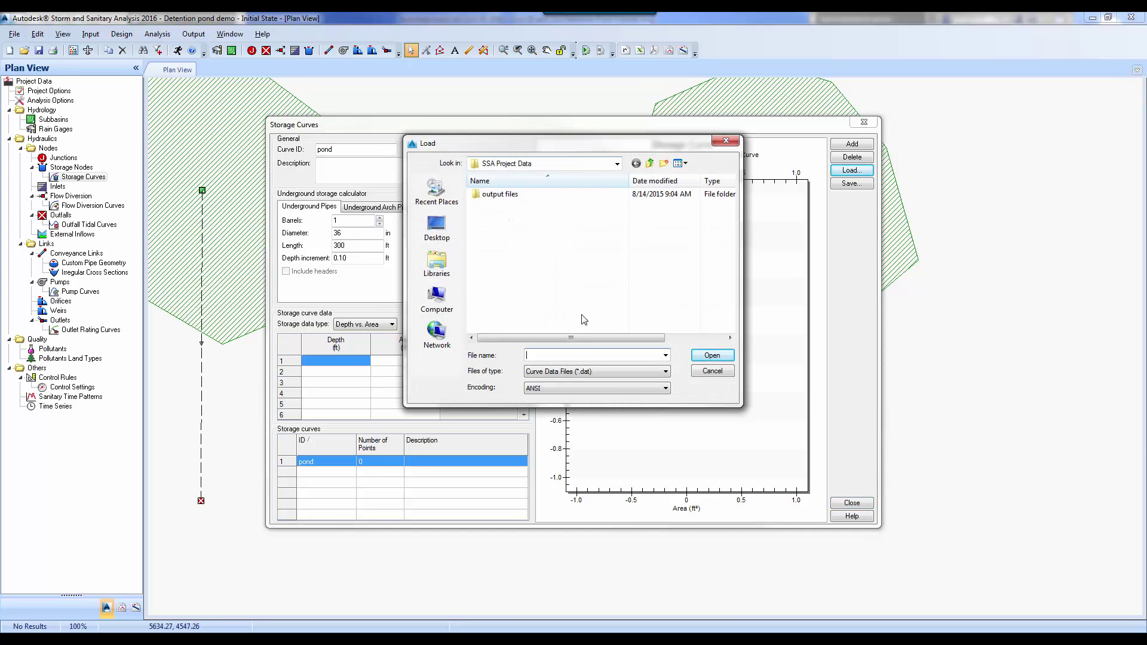
{"action": "left_click", "coordinate": [646, 371]}
{"action": "left_click", "coordinate": [590, 390]}
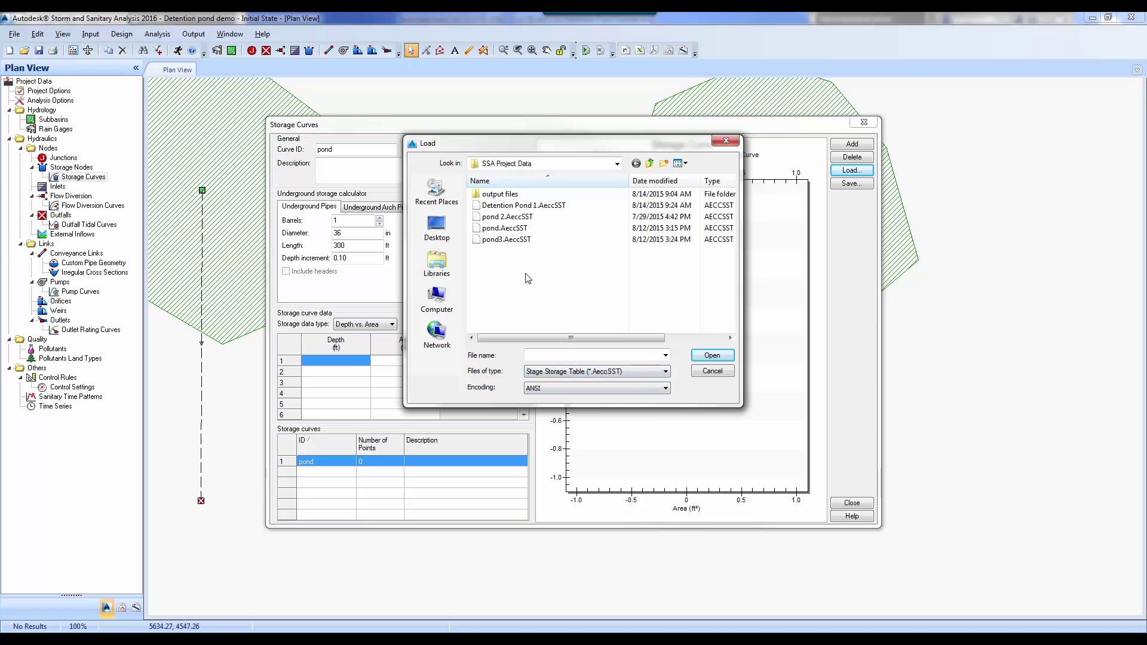
{"action": "left_click", "coordinate": [523, 205]}
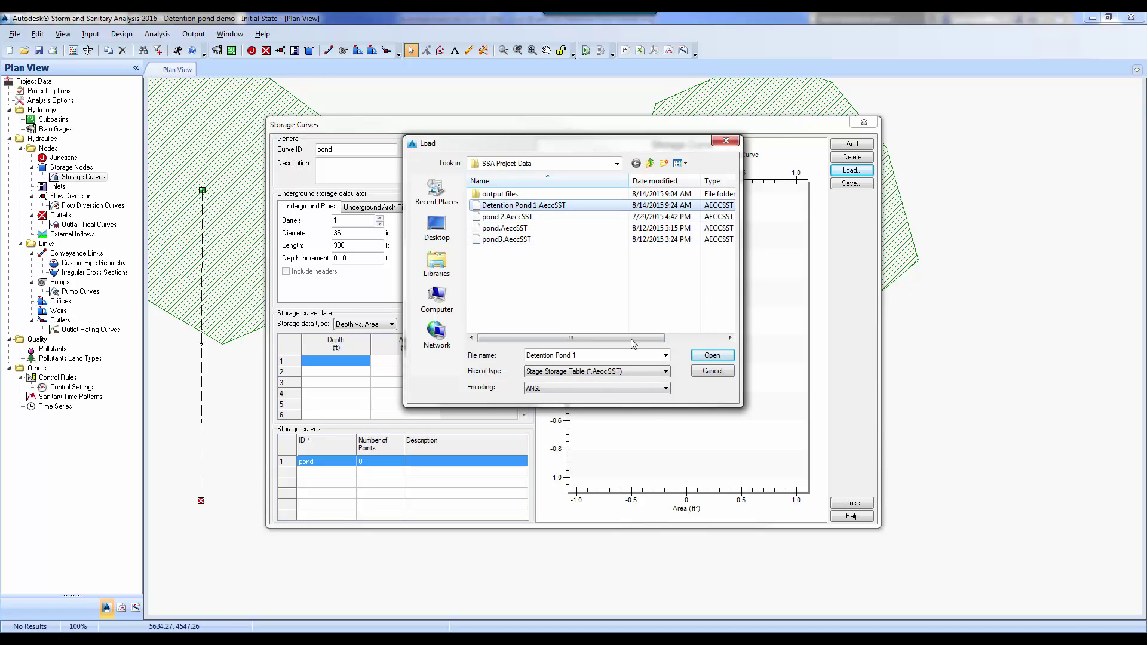
{"action": "left_click", "coordinate": [712, 355]}
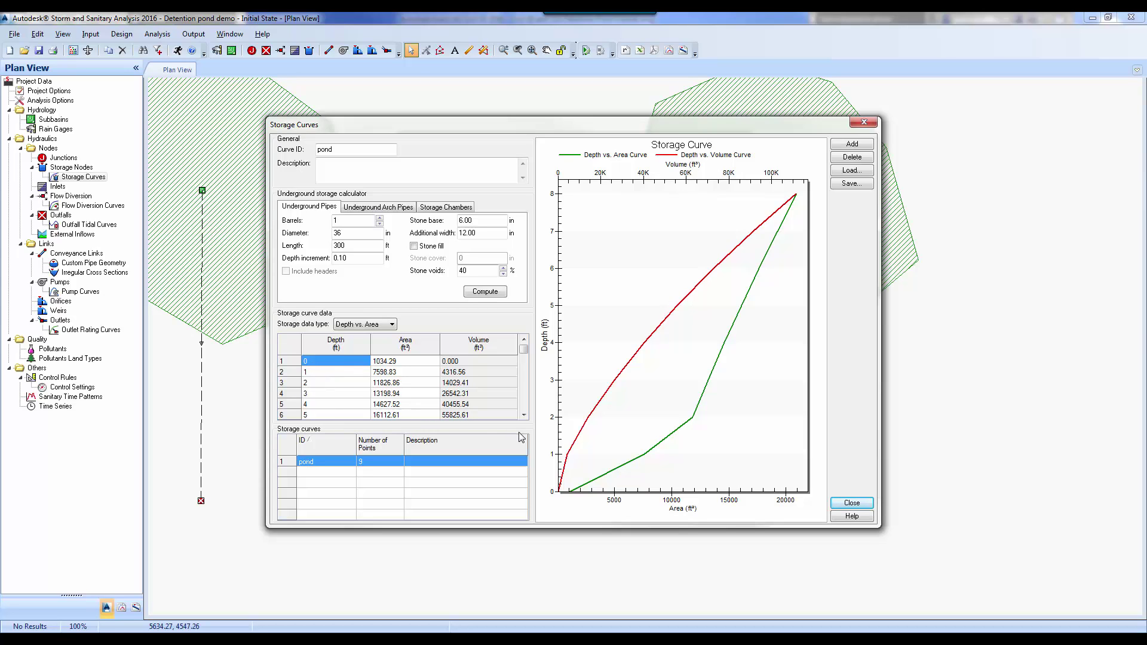
{"action": "left_click", "coordinate": [524, 415]}
{"action": "left_click", "coordinate": [524, 415]}
{"action": "left_click", "coordinate": [524, 414]}
{"action": "left_click", "coordinate": [524, 415]}
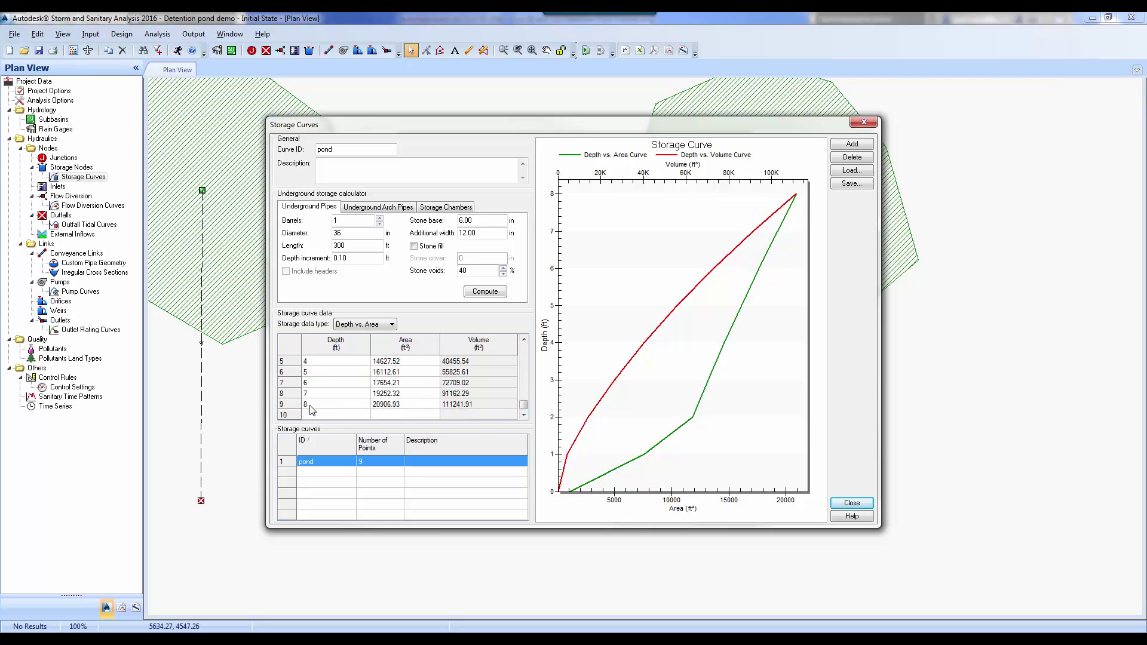
{"action": "left_click", "coordinate": [852, 503]}
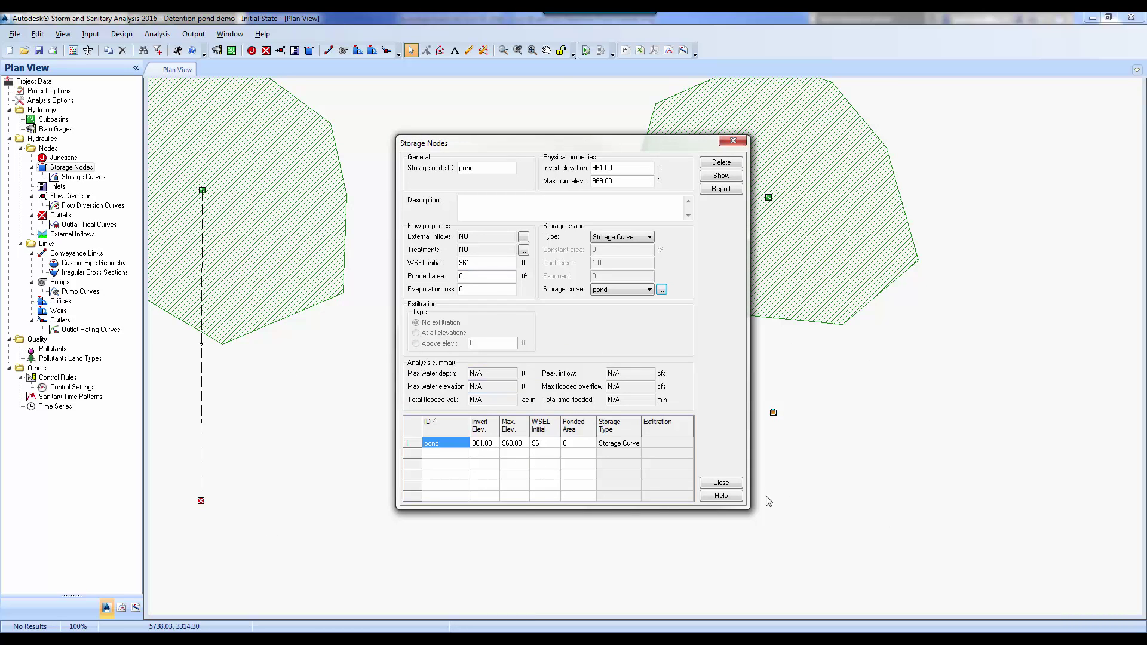
- Close the storage node properties and connect the Post-Development subbasin to the pond storage node
{"action": "left_click", "coordinate": [714, 482]}
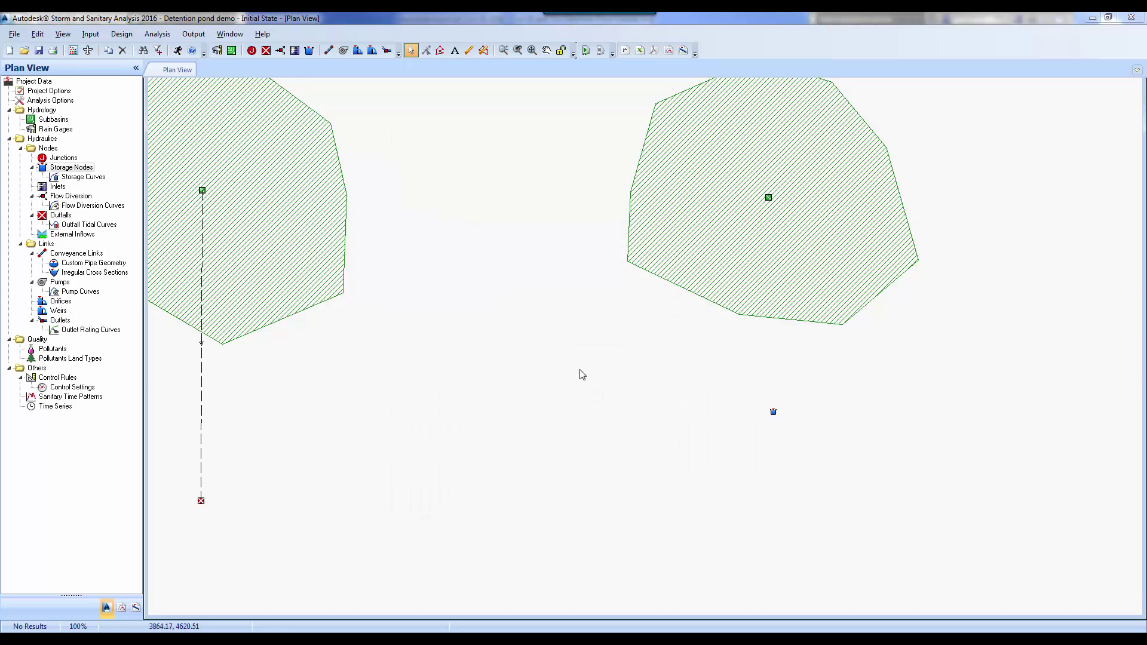
{"action": "right_click", "coordinate": [769, 199]}
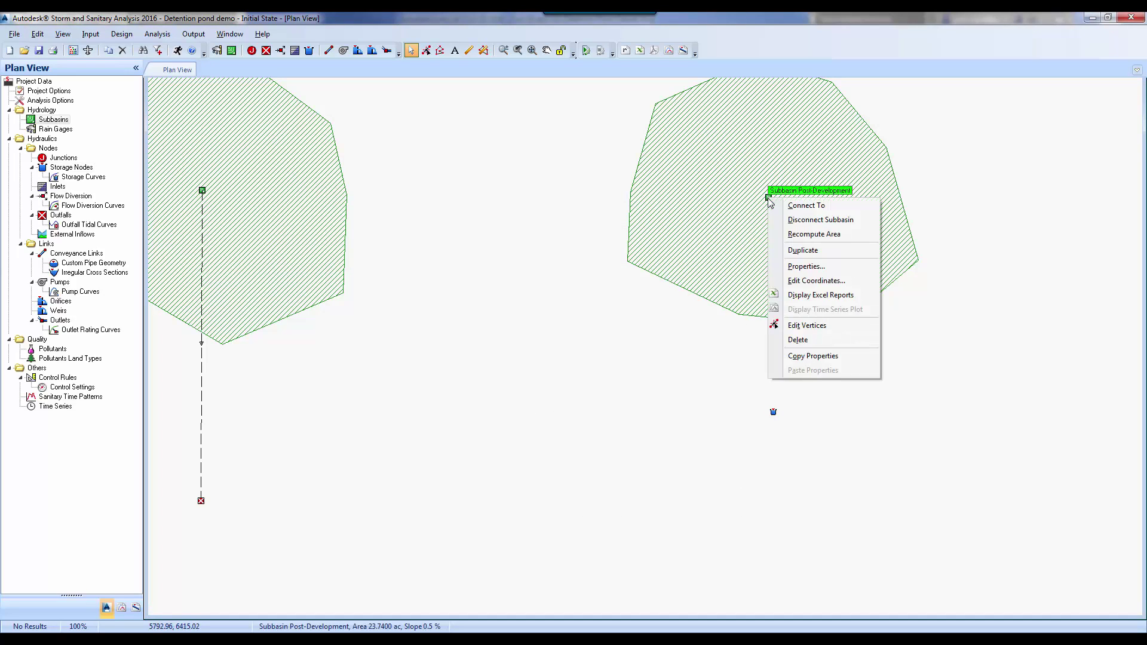
{"action": "left_click", "coordinate": [771, 205]}
{"action": "left_click", "coordinate": [773, 412]}
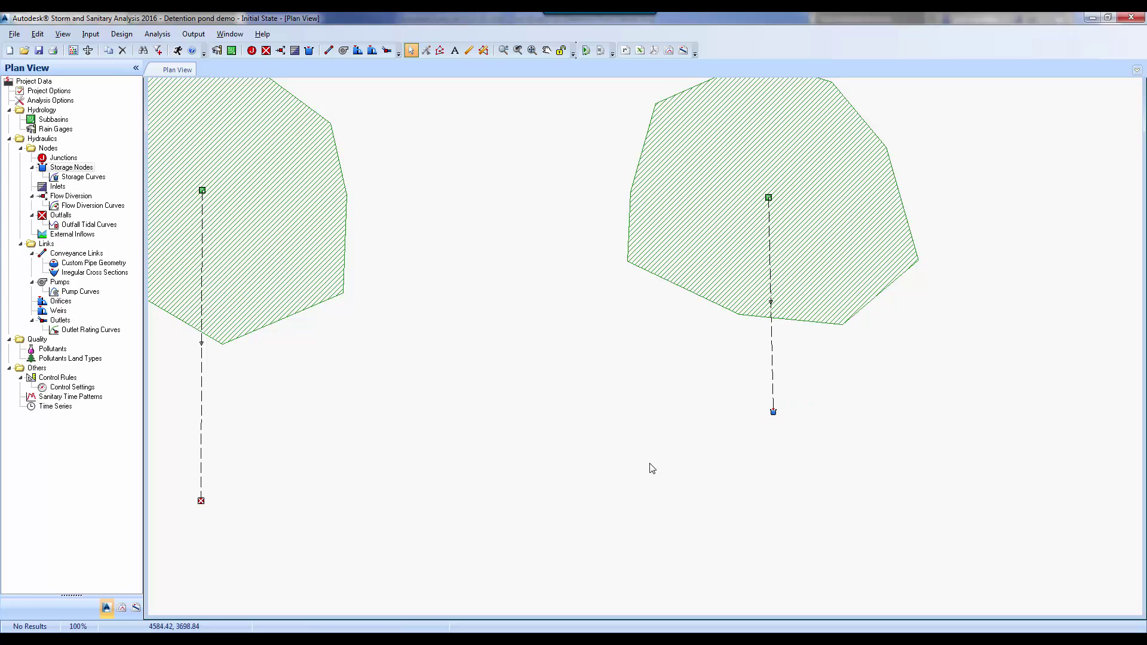
- Place an outfall directly below the pond storage node and set its ID to outfallpond
{"action": "left_click", "coordinate": [266, 50]}
{"action": "left_click", "coordinate": [772, 533]}
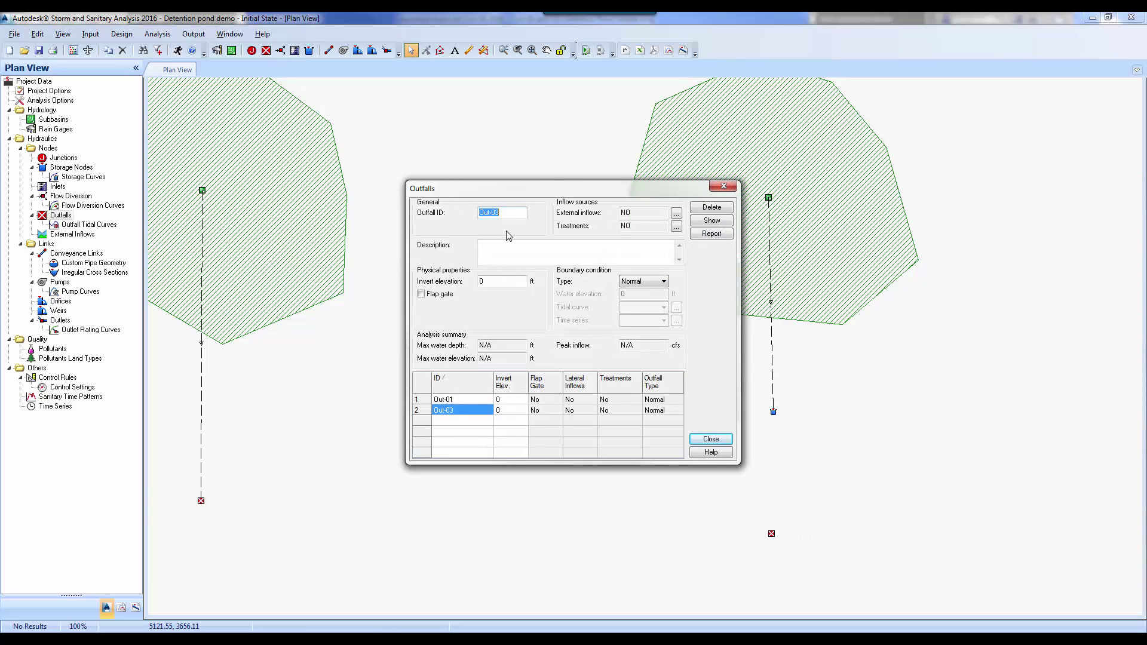
{"action": "type", "text": "outfallpond"}
{"action": "key", "text": "Tab"}
{"action": "left_click", "coordinate": [712, 440]}
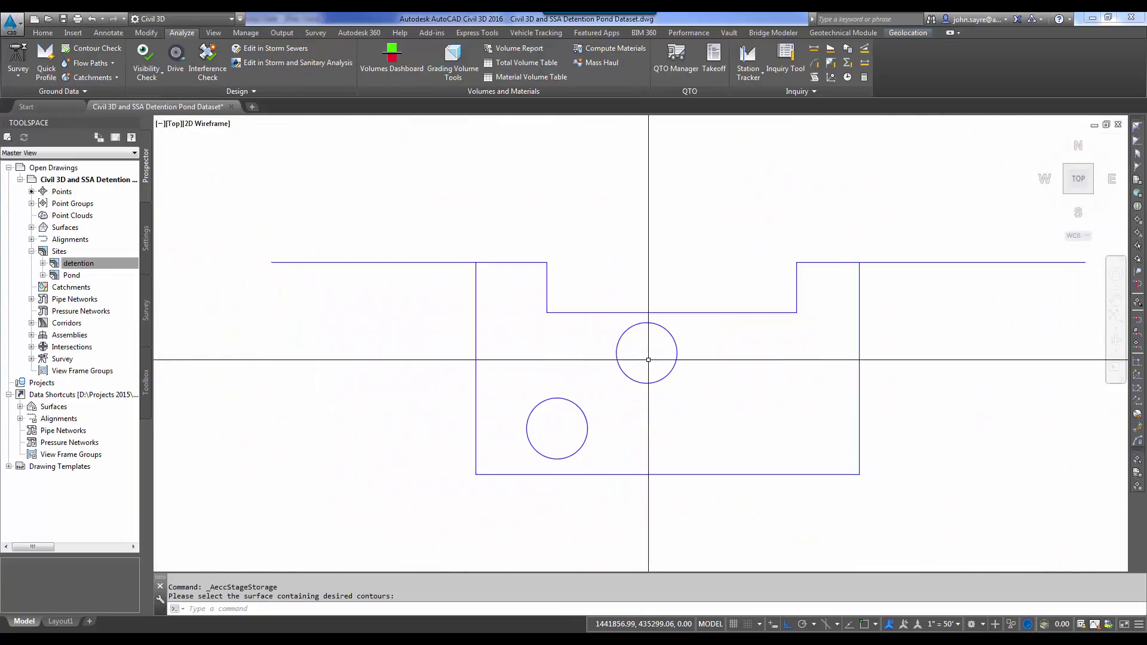
{"action": "middle_click_drag", "start_coordinate": [922, 359], "coordinate": [867, 345]}
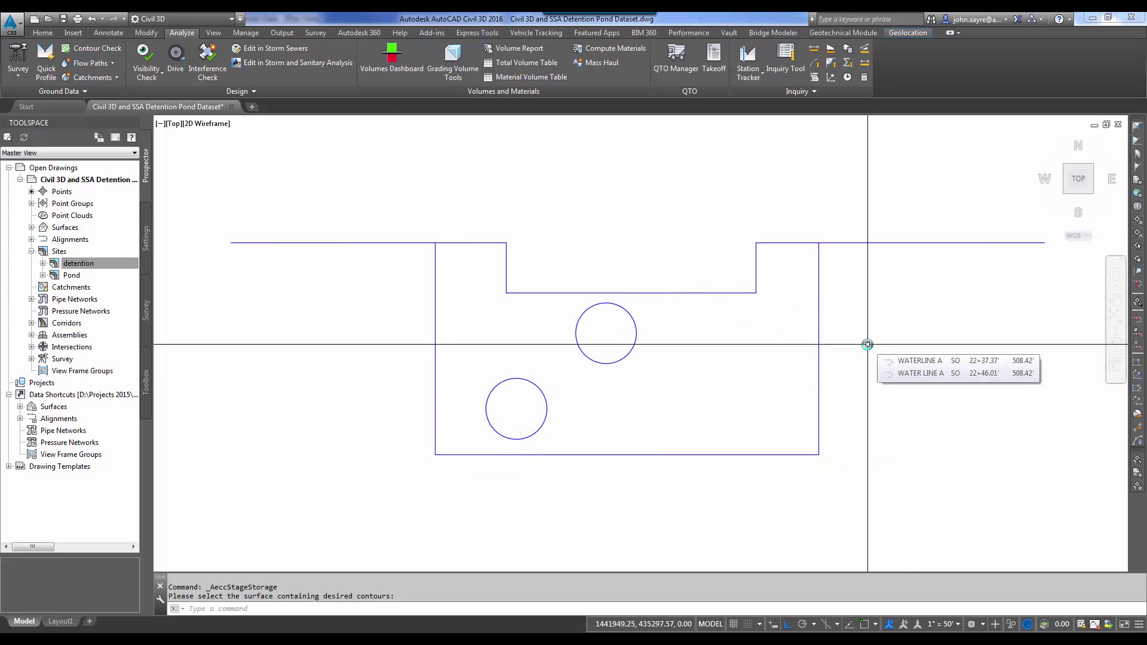
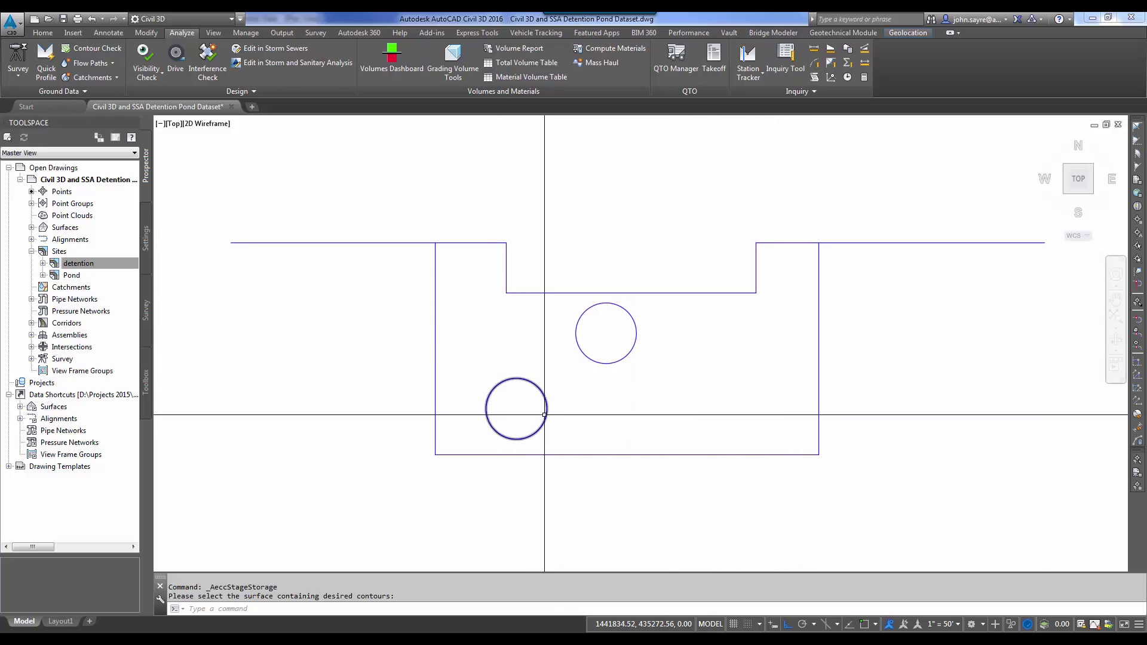
{"action": "scroll", "coordinate": [574, 419], "scroll_direction": "down", "scroll_amount": 10}
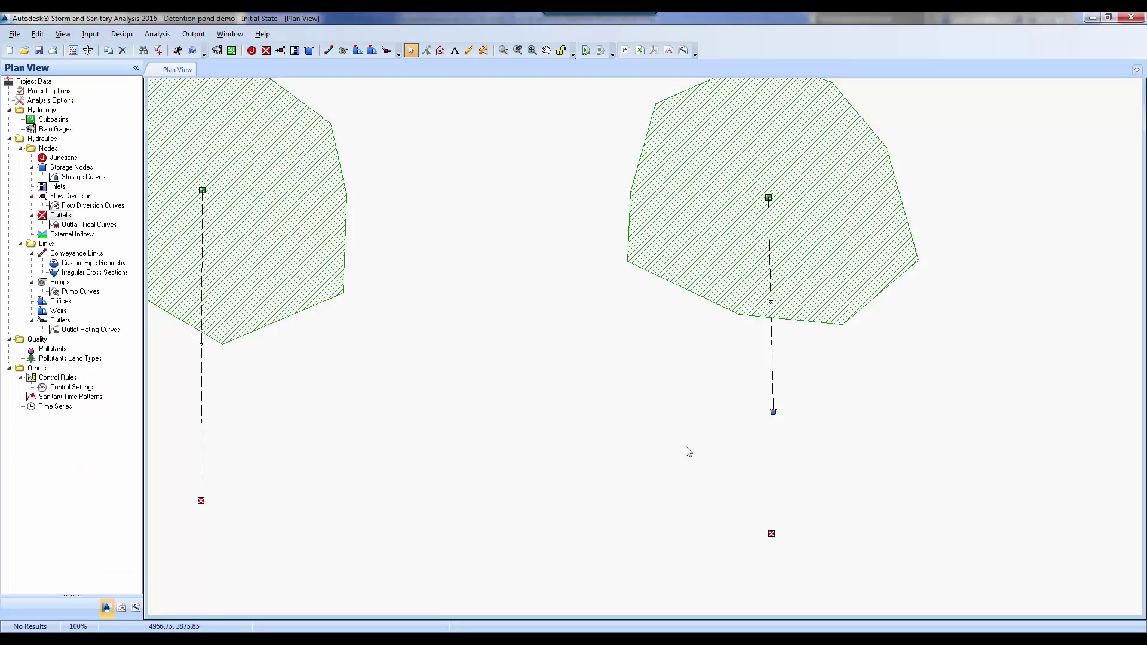
- Connect the pond to its outfall with a bent orifice link, with an 18 in diameter and a crest elevation of 961 ft
{"action": "left_click", "coordinate": [358, 51]}
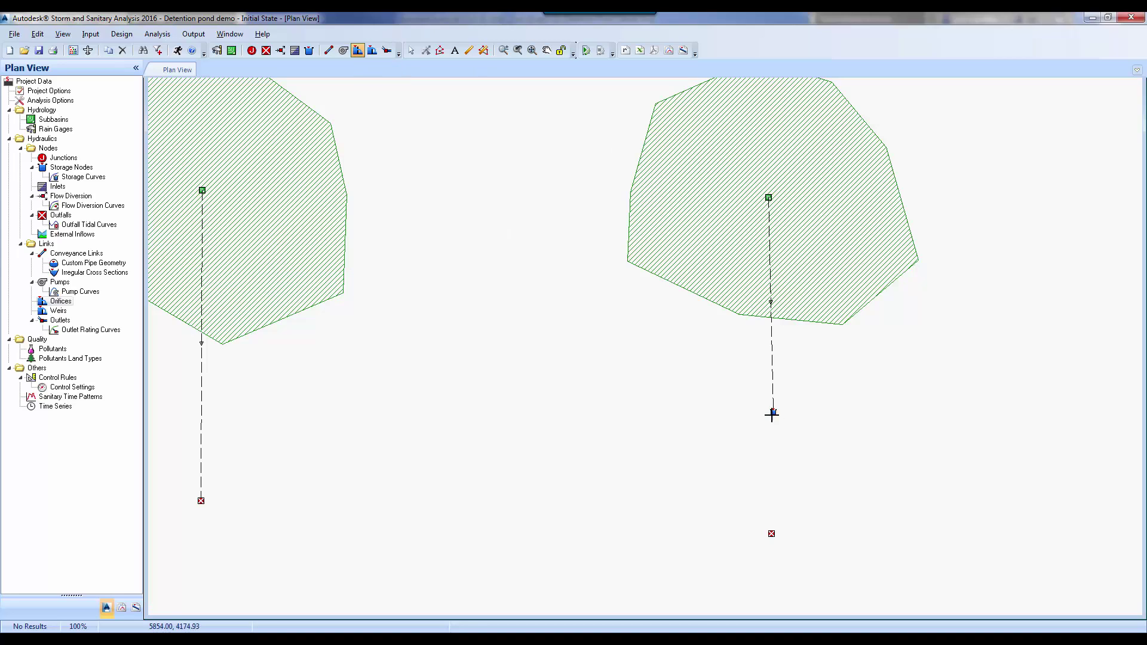
{"action": "left_click", "coordinate": [774, 411]}
{"action": "double_click", "coordinate": [798, 496]}
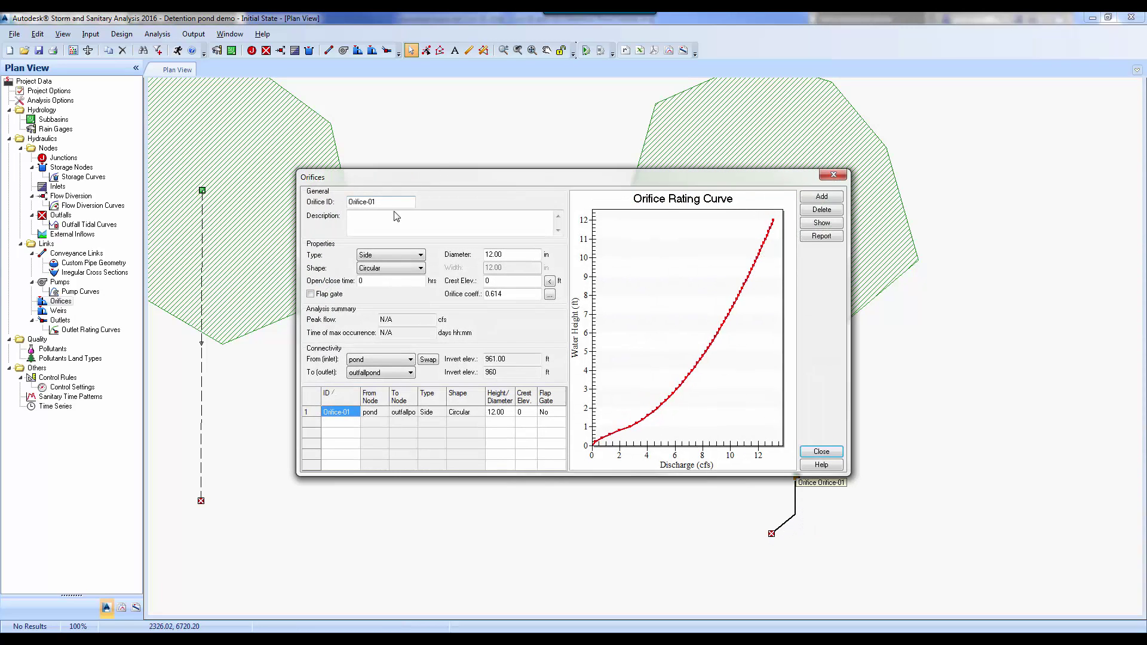
{"action": "left_click", "coordinate": [512, 256]}
{"action": "type", "text": "18"}
{"action": "left_click", "coordinate": [513, 281]}
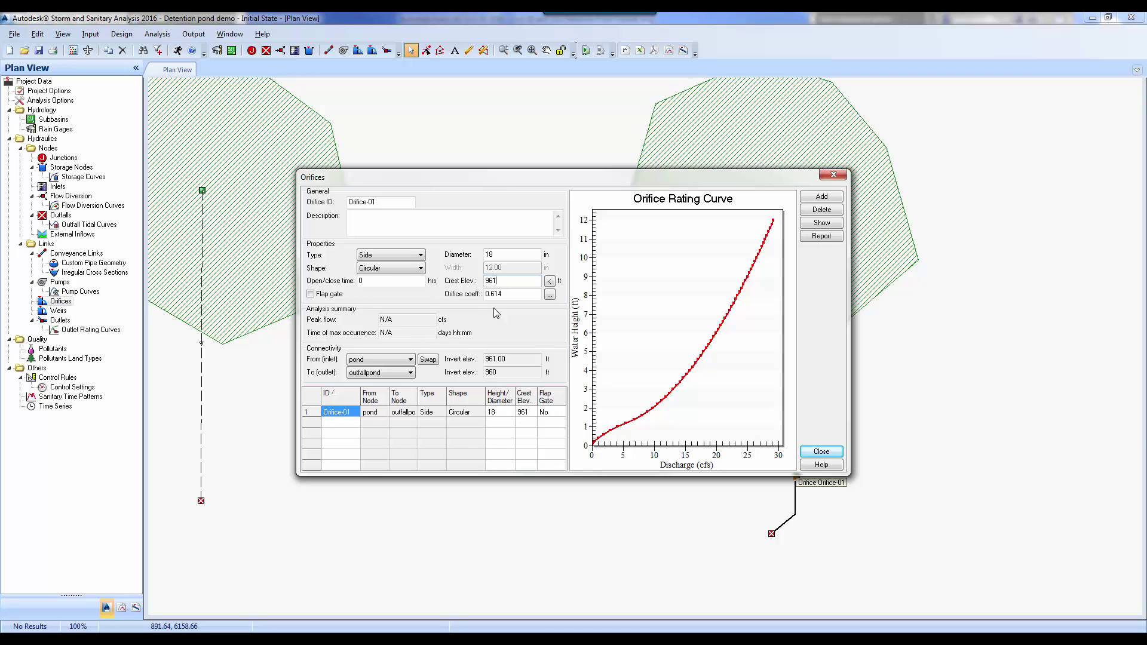
{"action": "type", "text": "961"}
{"action": "left_click", "coordinate": [821, 452]}
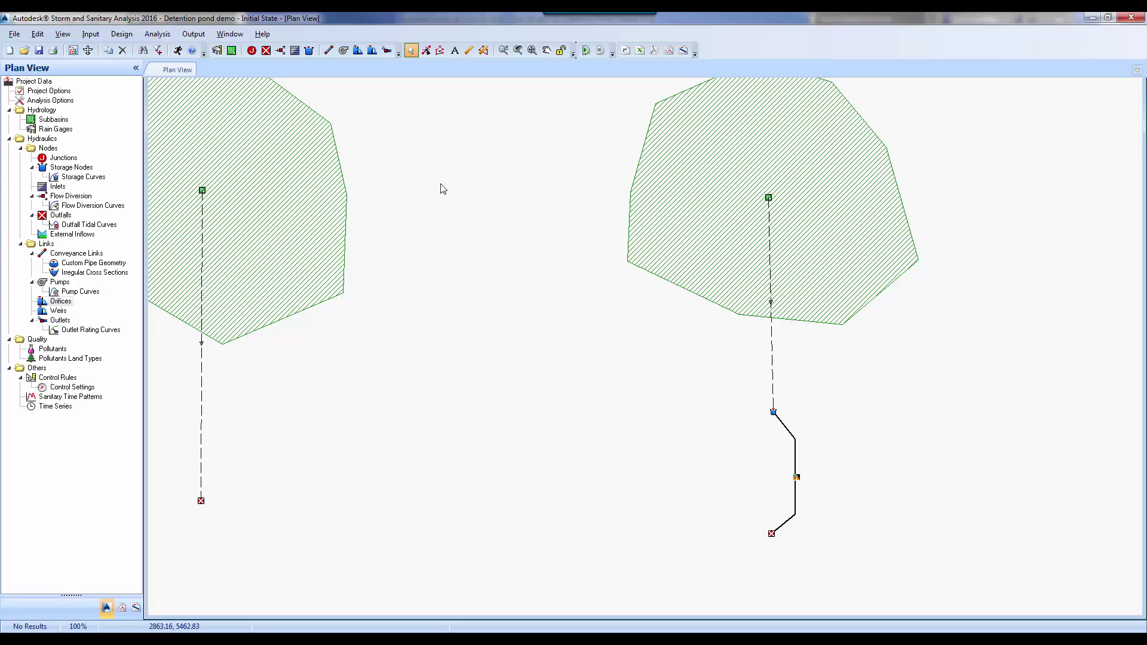
- Set the single storm analysis to the 2 year rainfall time series and run the analysis
{"action": "left_click", "coordinate": [158, 34]}
{"action": "left_click", "coordinate": [166, 50]}
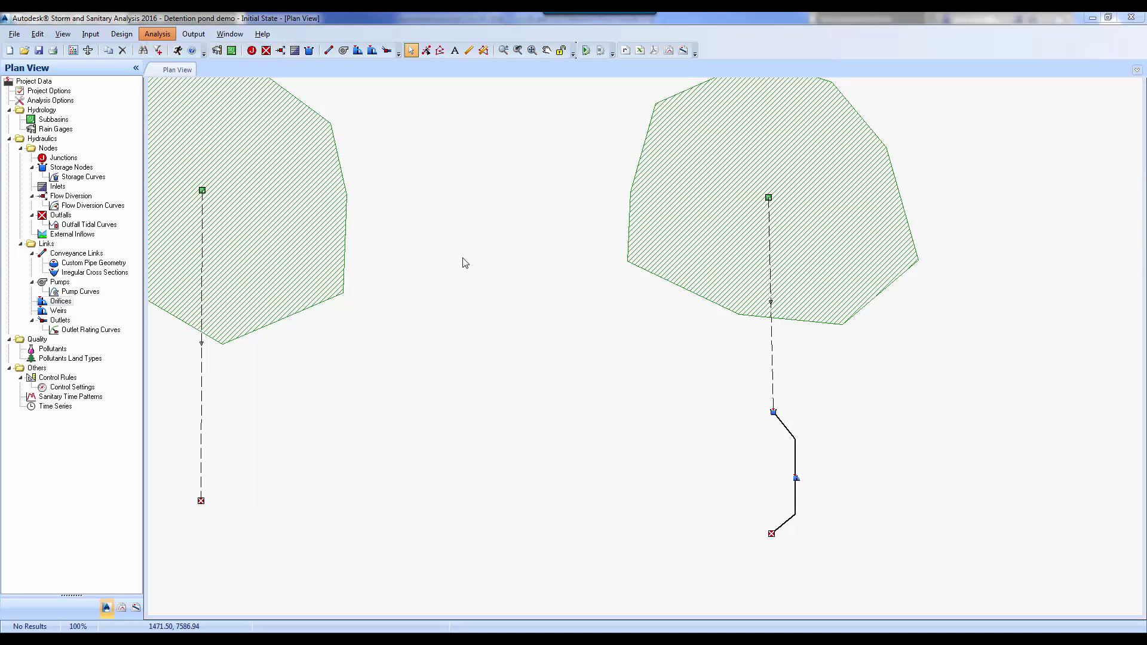
{"action": "left_click", "coordinate": [443, 192]}
{"action": "left_click", "coordinate": [531, 236]}
{"action": "left_click", "coordinate": [521, 253]}
{"action": "left_click", "coordinate": [741, 438]}
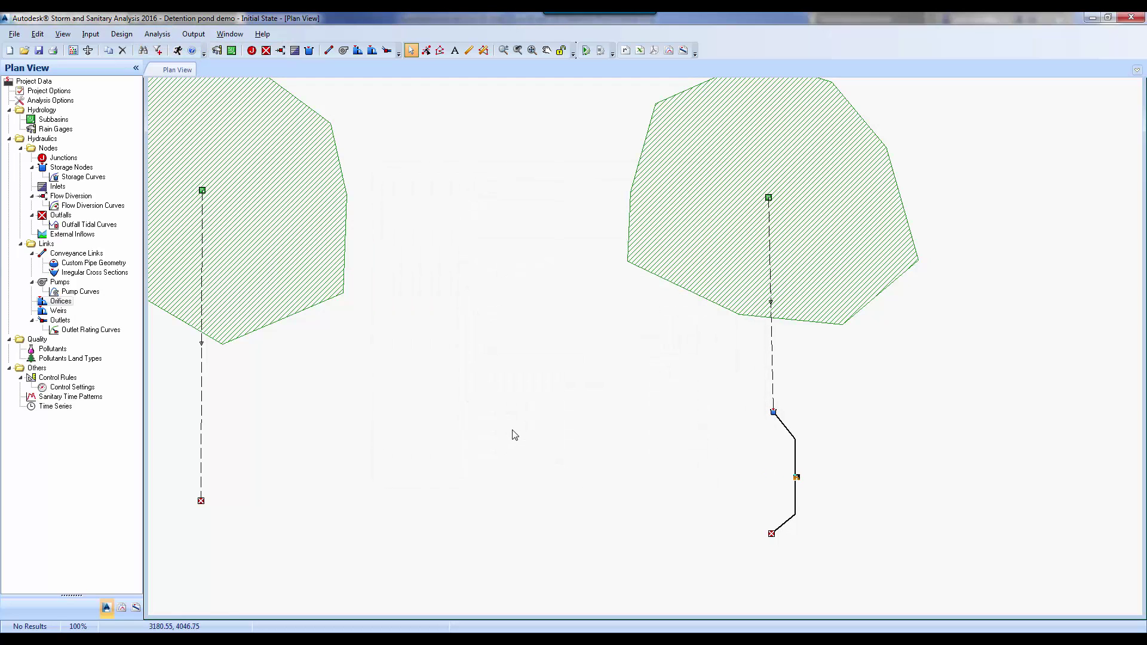
{"action": "left_click", "coordinate": [177, 50]}
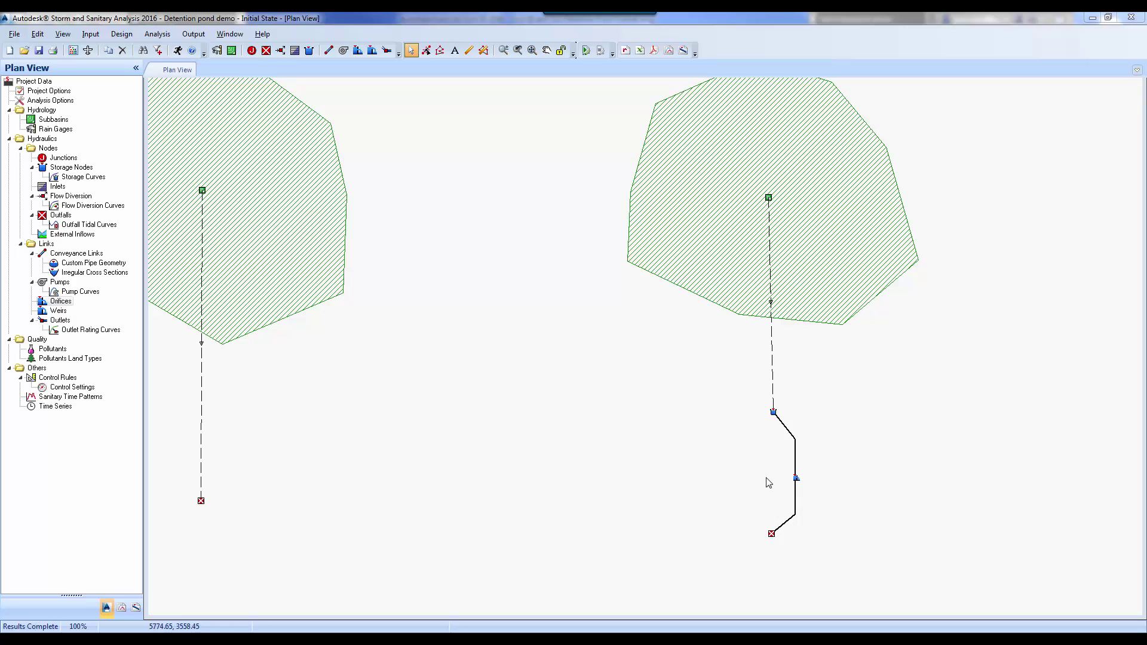
- Check the peak runoff of the pre-development subbasin
{"action": "middle_click_drag", "start_coordinate": [541, 455], "coordinate": [632, 456]}
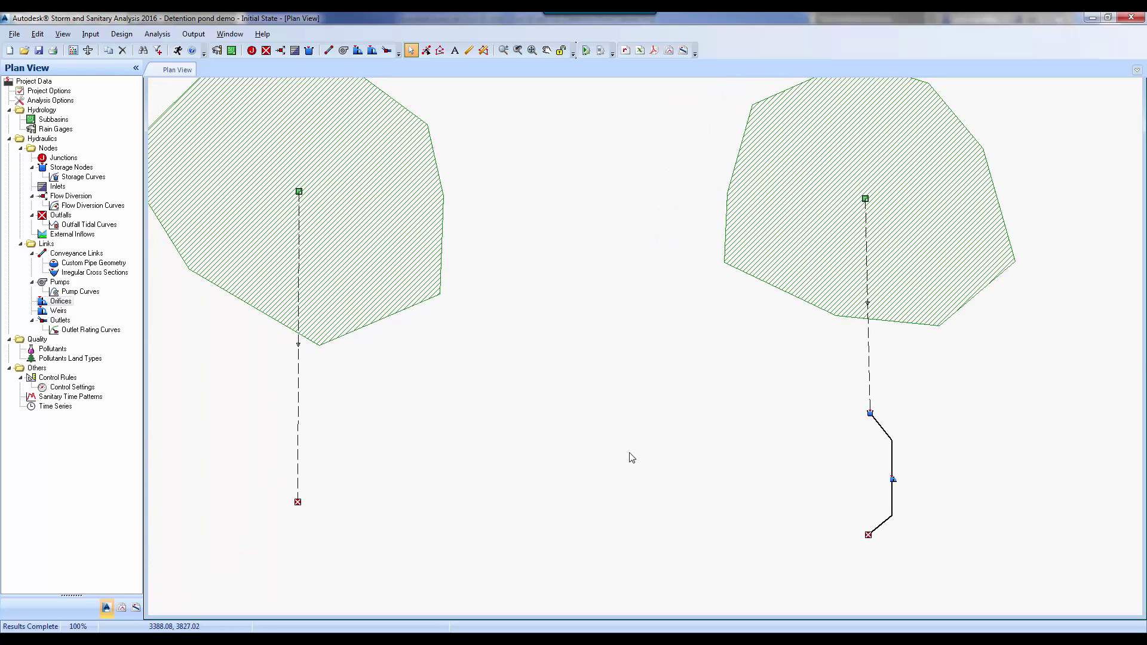
{"action": "double_click", "coordinate": [356, 281]}
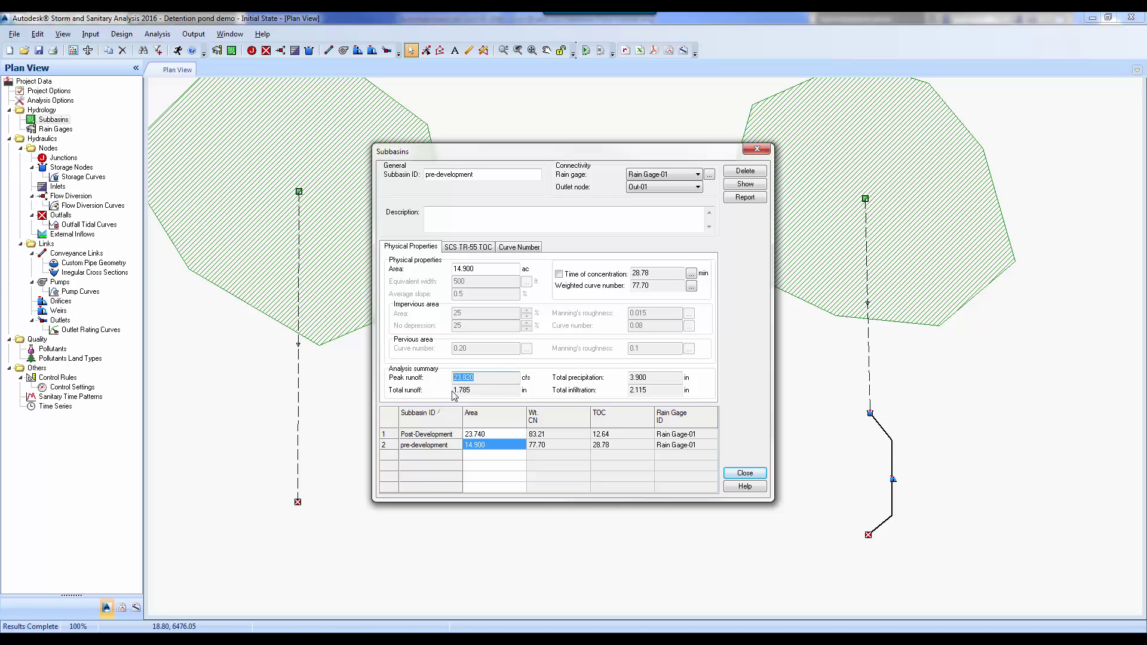
{"action": "left_click", "coordinate": [747, 474]}
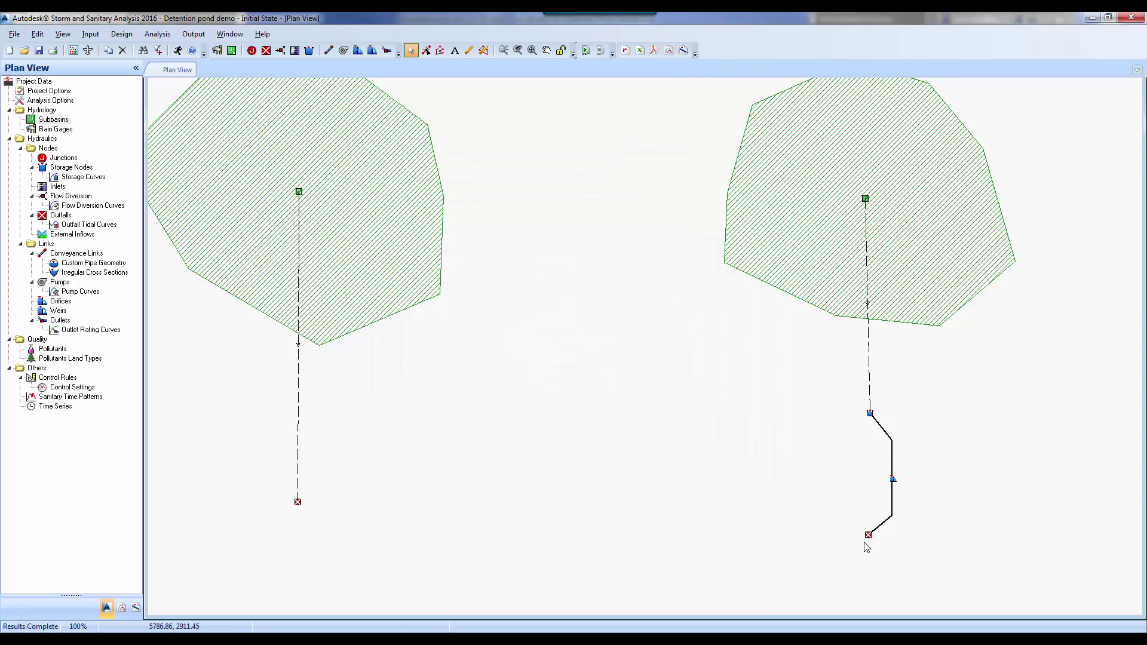
- Review the pond storage node's maximum water depth, maximum water elevation and peak inflow
{"action": "double_click", "coordinate": [871, 414]}
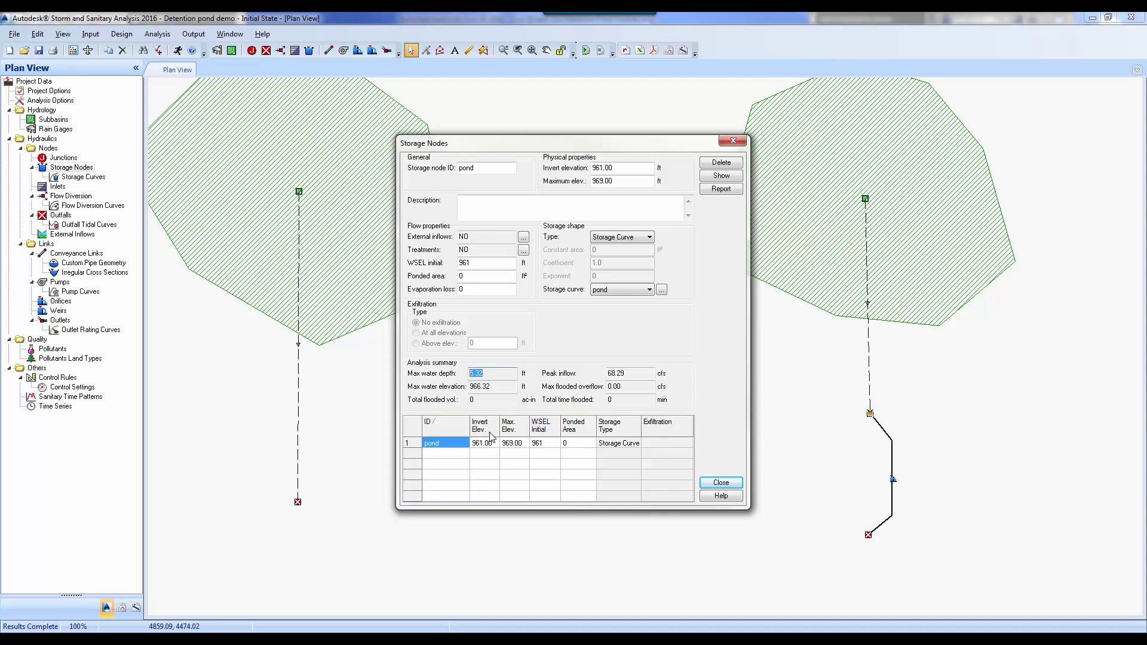
{"action": "left_click", "coordinate": [491, 387]}
{"action": "key", "text": "shift+Home"}
{"action": "left_click", "coordinate": [615, 374]}
{"action": "left_click", "coordinate": [720, 484]}
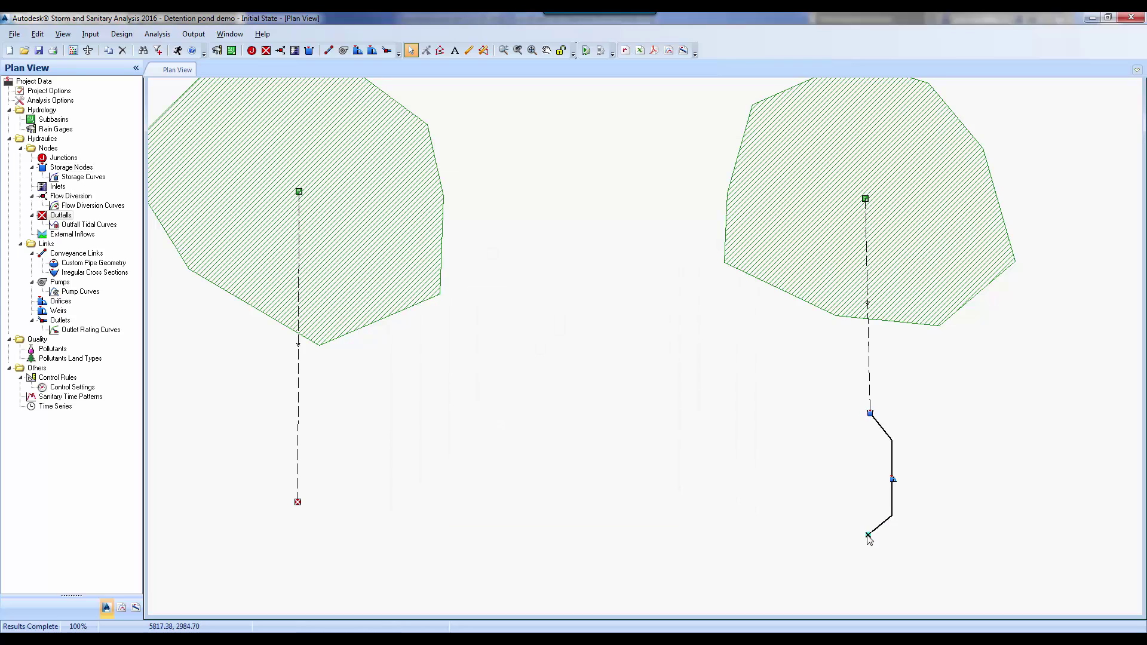
- Compare the peak inflow at the pond outfall with that at the pre-development outfall for the 2 year storm
{"action": "double_click", "coordinate": [868, 535]}
{"action": "double_click", "coordinate": [646, 346]}
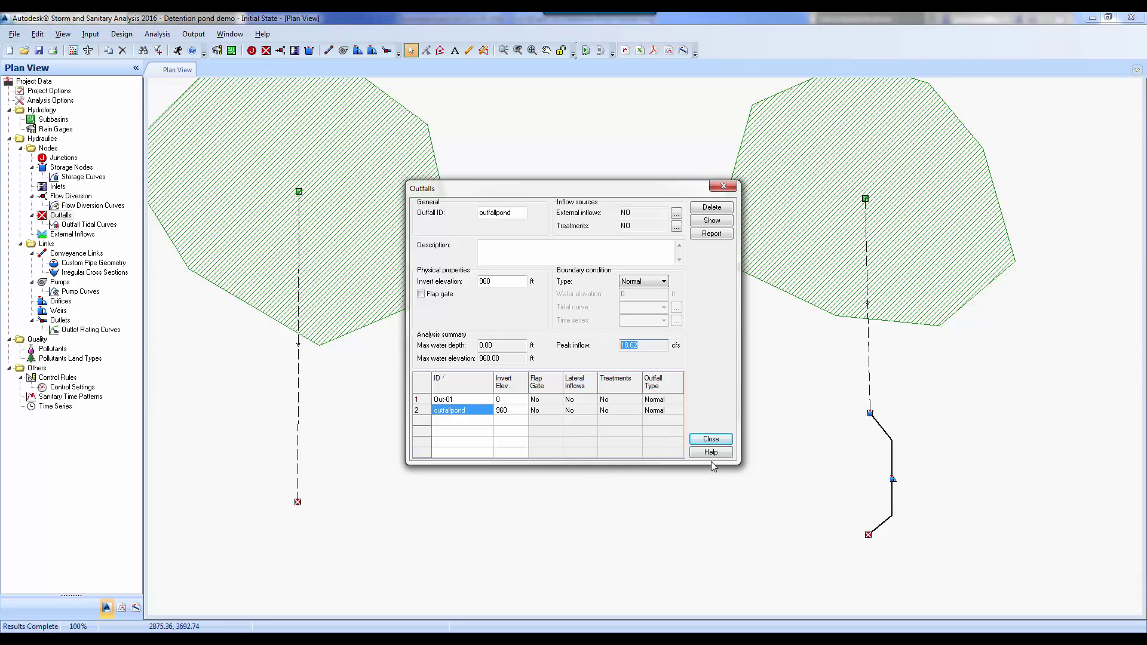
{"action": "left_click", "coordinate": [711, 439]}
{"action": "double_click", "coordinate": [298, 502]}
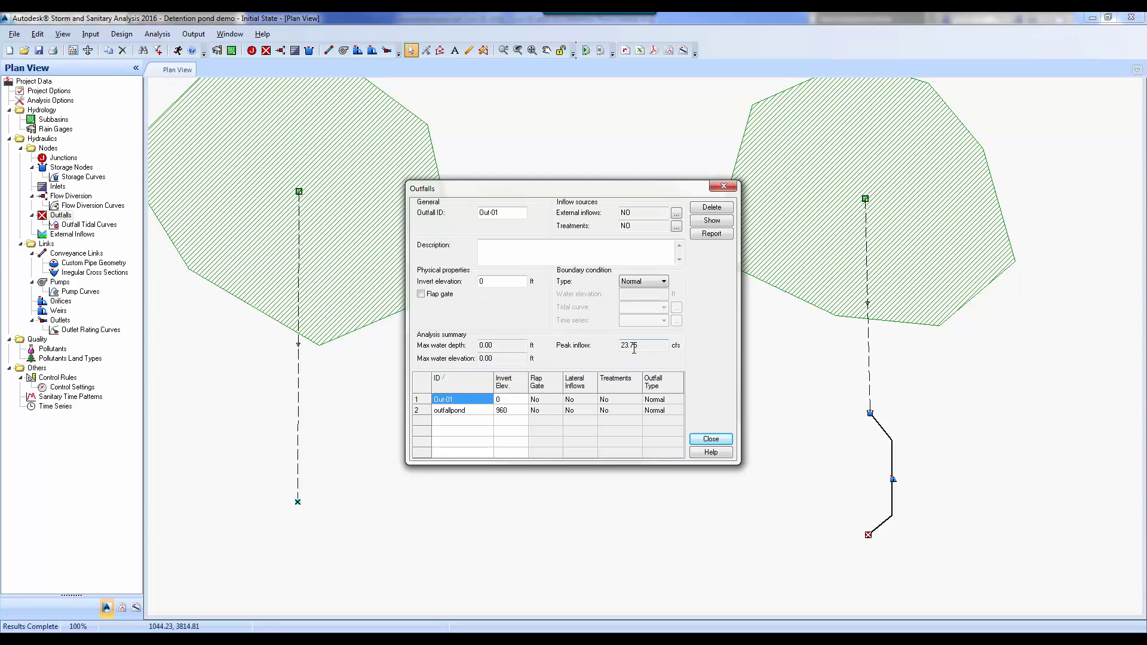
{"action": "left_click", "coordinate": [710, 440]}
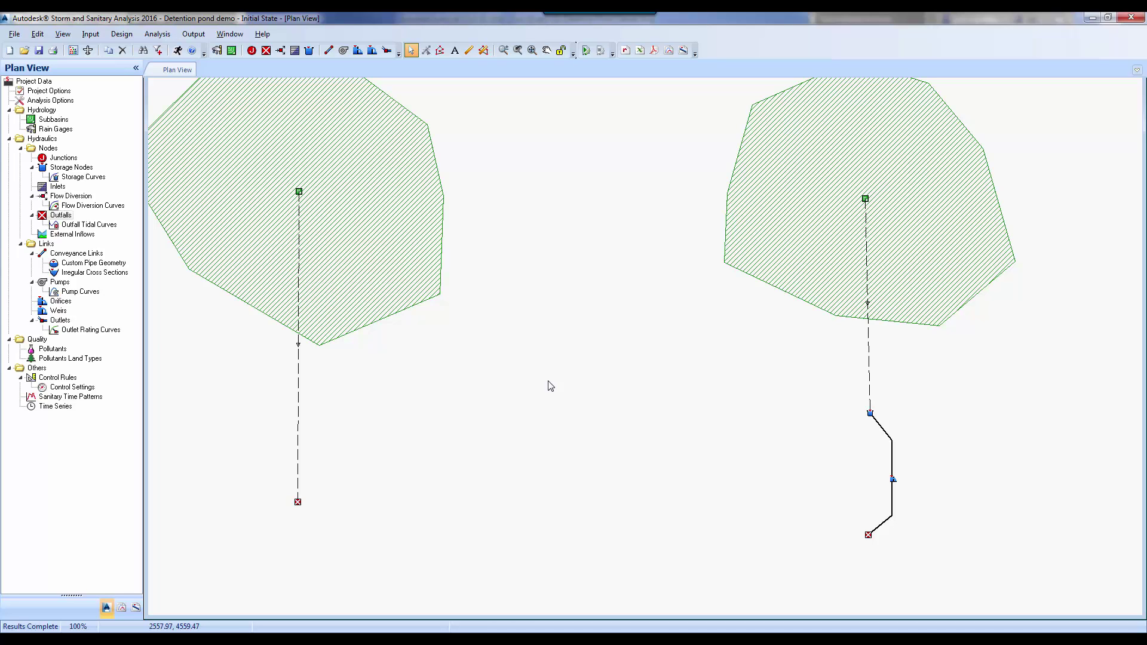
- Switch the single storm analysis to the 100 year rainfall time series and run the analysis
{"action": "left_click", "coordinate": [157, 34]}
{"action": "left_click", "coordinate": [182, 46]}
{"action": "left_click", "coordinate": [432, 192]}
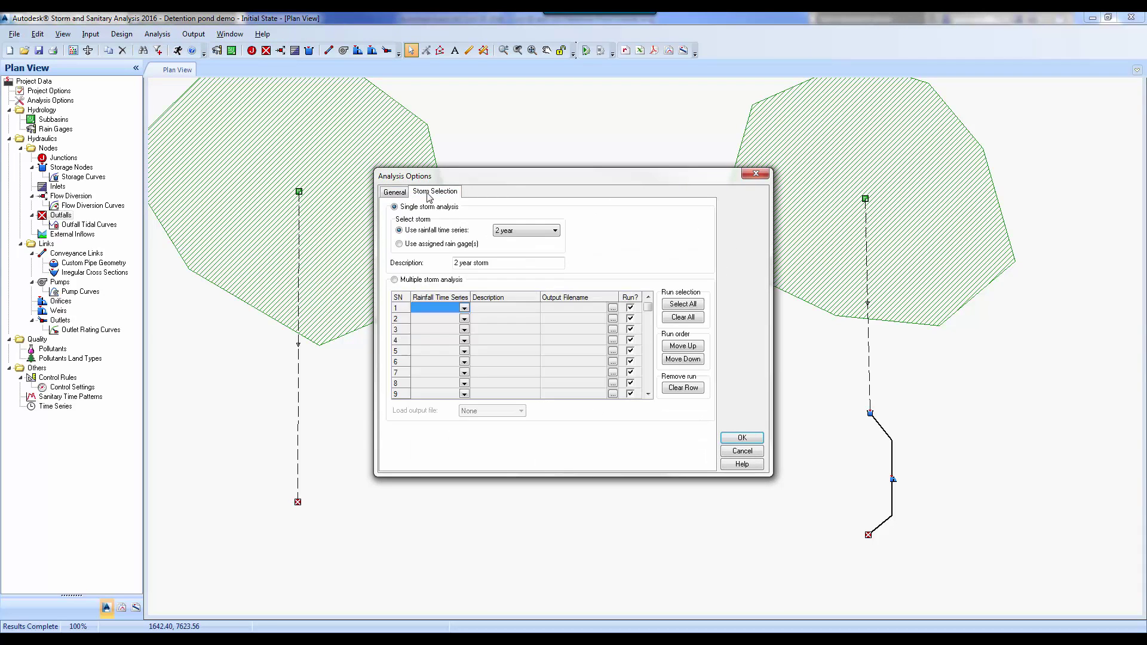
{"action": "left_click", "coordinate": [554, 231]}
{"action": "left_click", "coordinate": [527, 241]}
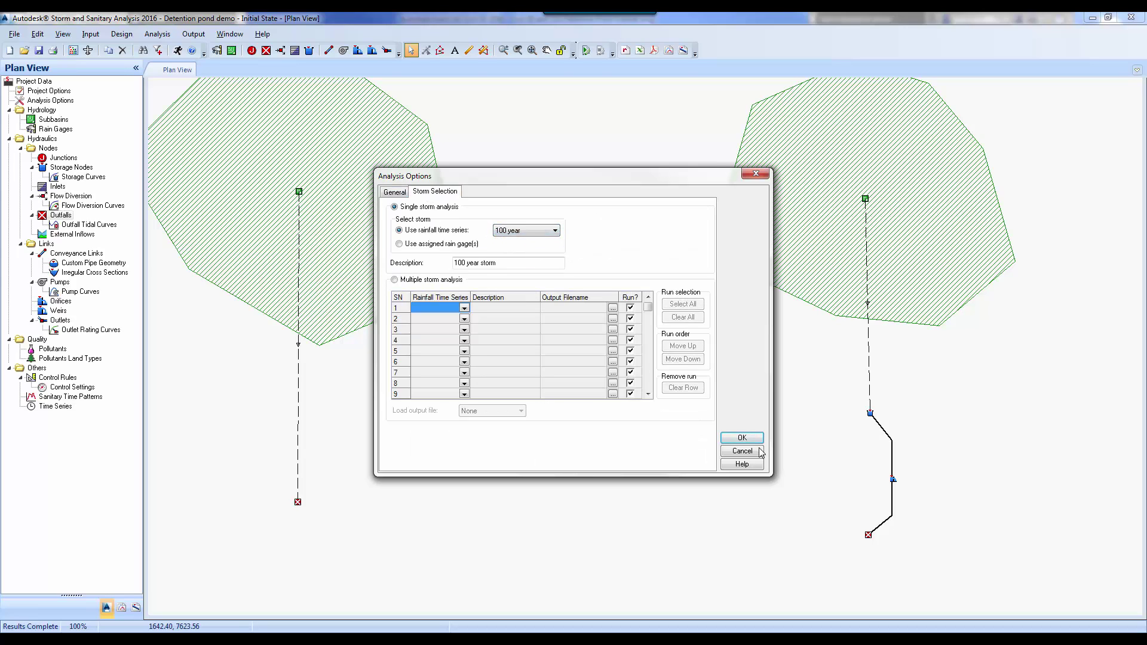
{"action": "left_click", "coordinate": [741, 438]}
{"action": "left_click", "coordinate": [662, 380]}
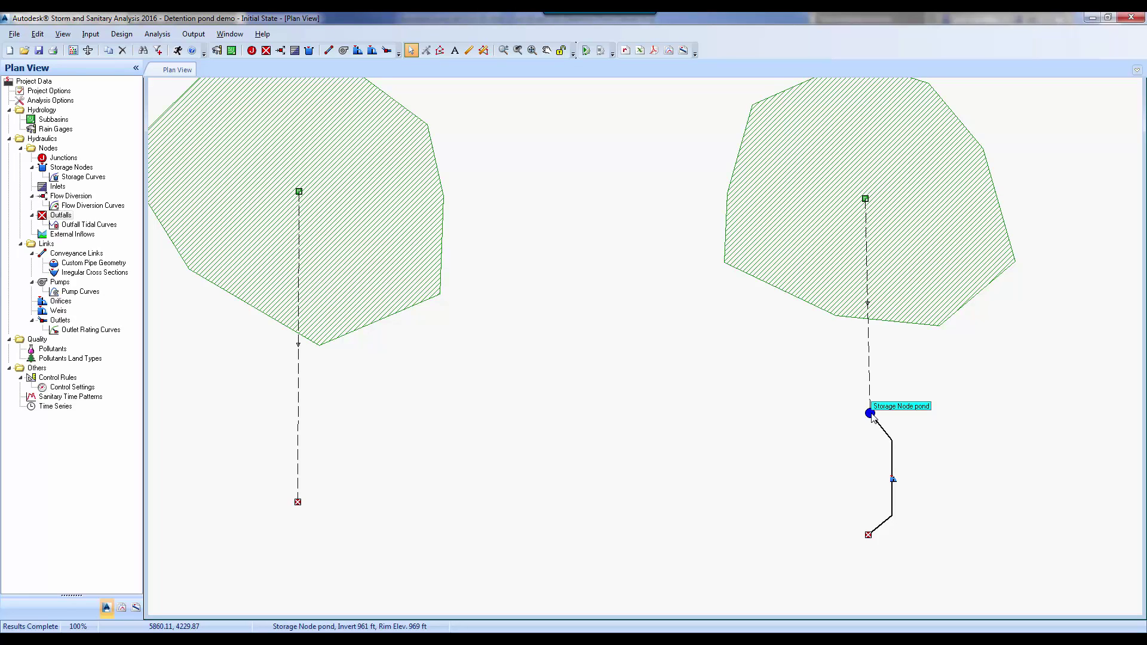
- Draw a weir link from the pond to its outfall, bending around the side opposite the orifice
{"action": "left_click", "coordinate": [371, 53]}
{"action": "left_click", "coordinate": [870, 413]}
{"action": "left_click", "coordinate": [838, 436]}
{"action": "left_click", "coordinate": [840, 511]}
{"action": "left_click", "coordinate": [869, 534]}
{"action": "key", "text": "Escape"}
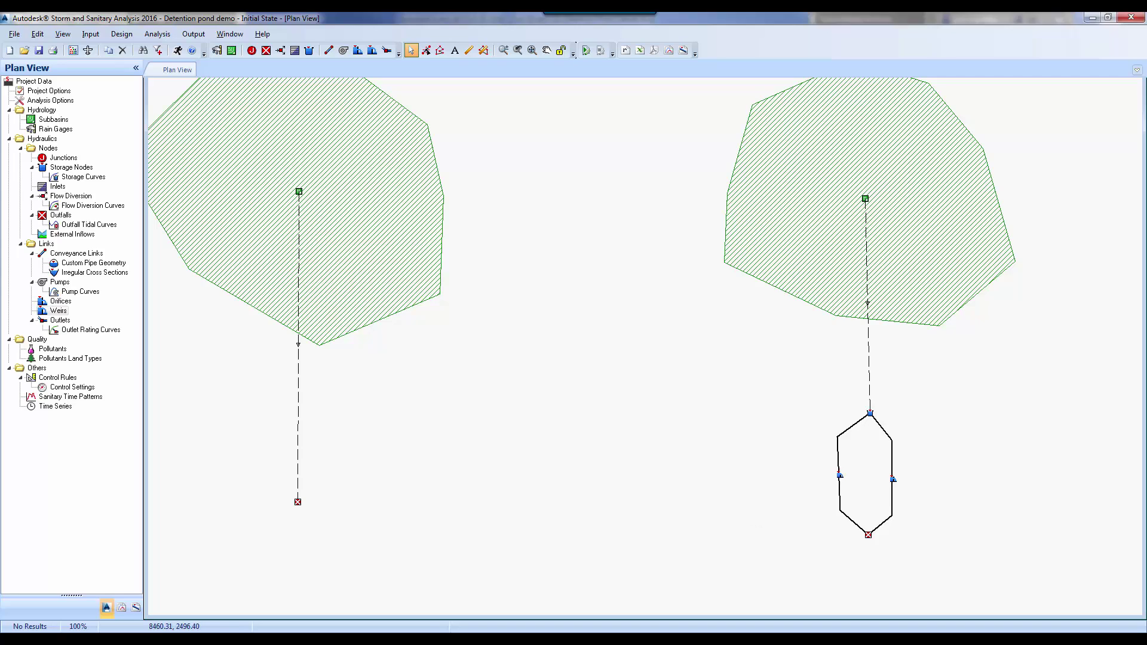
- Define the weir as Rectangular with crest invert elevation 967 ft, crest length 4 ft and weir total height 969 ft
{"action": "double_click", "coordinate": [840, 475]}
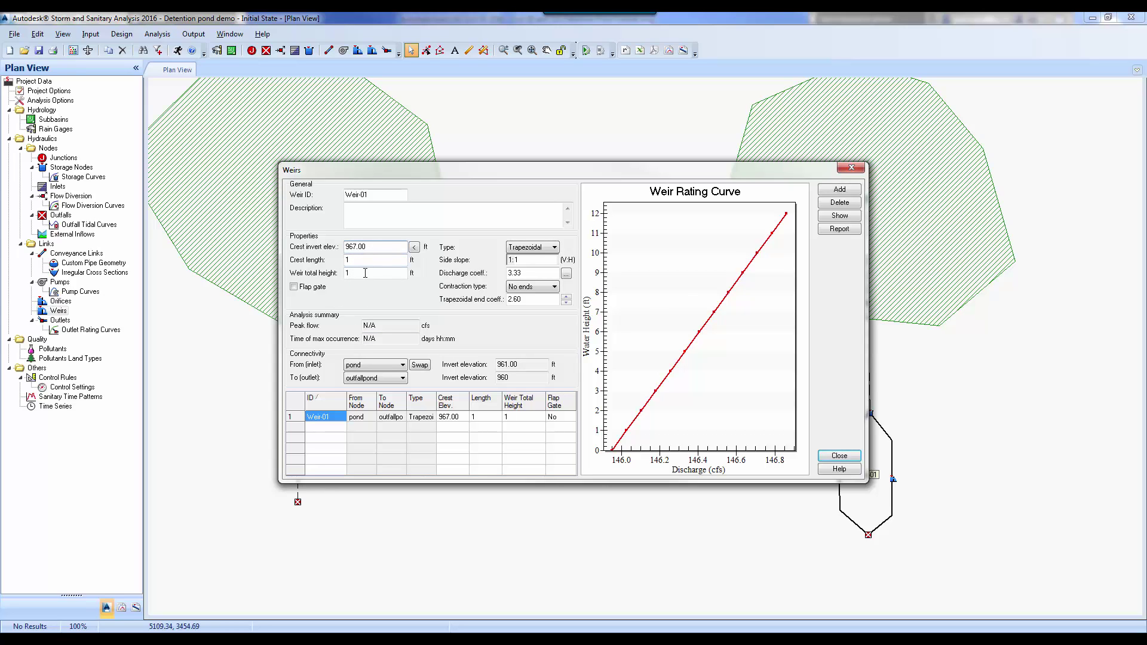
{"action": "key", "text": "Tab"}
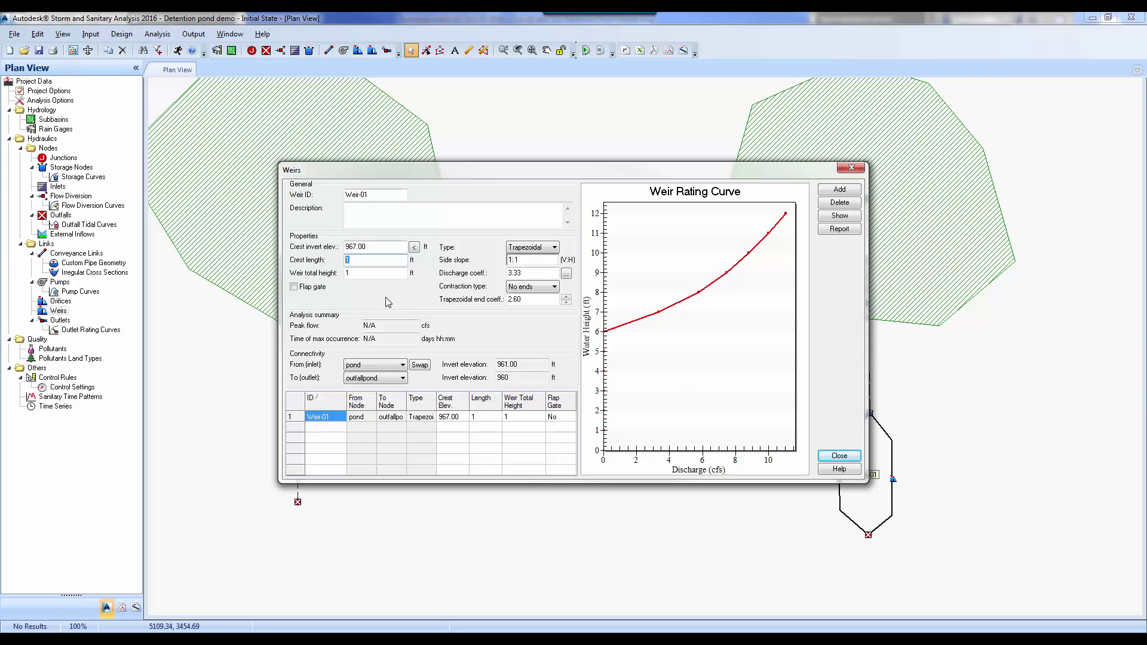
{"action": "type", "text": "4"}
{"action": "key", "text": "Tab"}
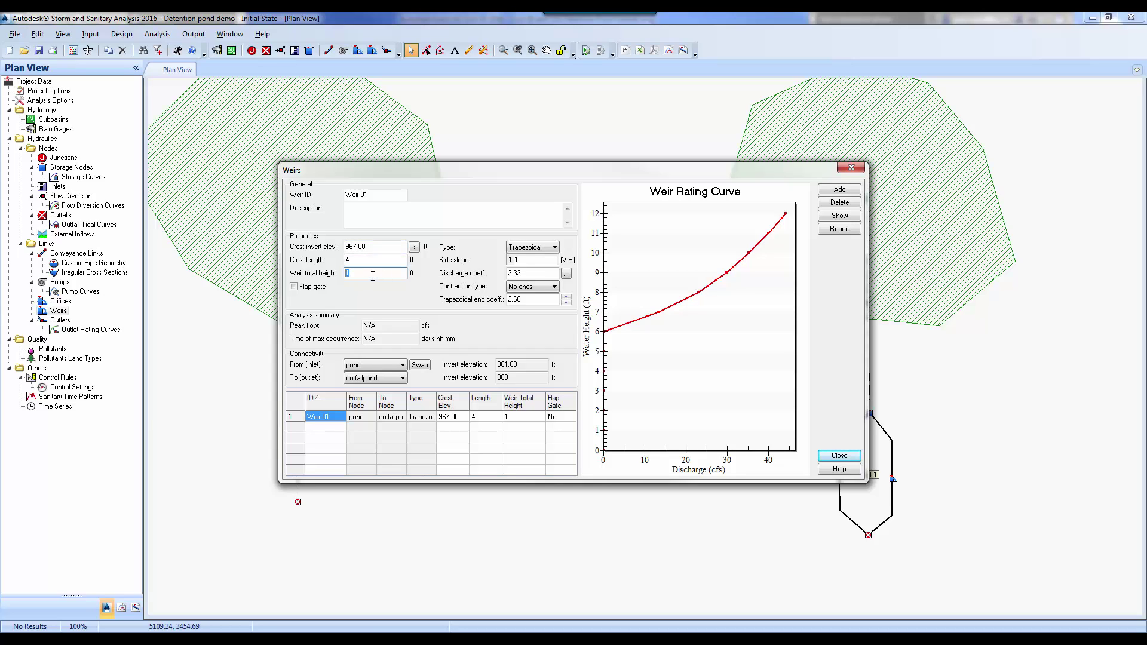
{"action": "left_click", "coordinate": [534, 248]}
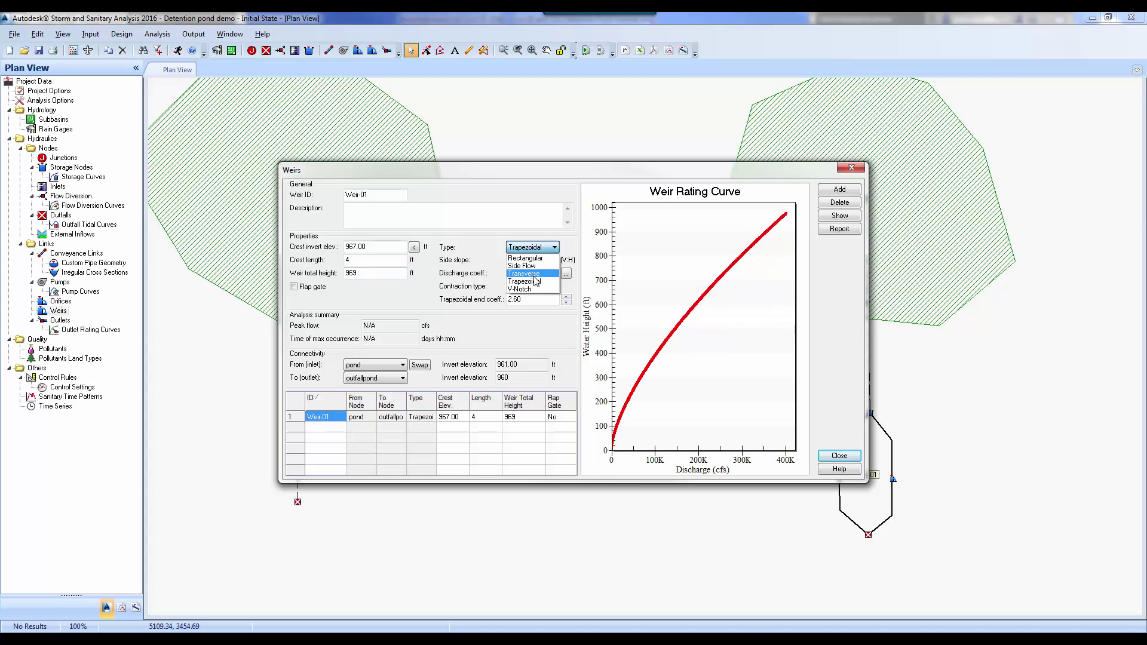
{"action": "left_click", "coordinate": [526, 258]}
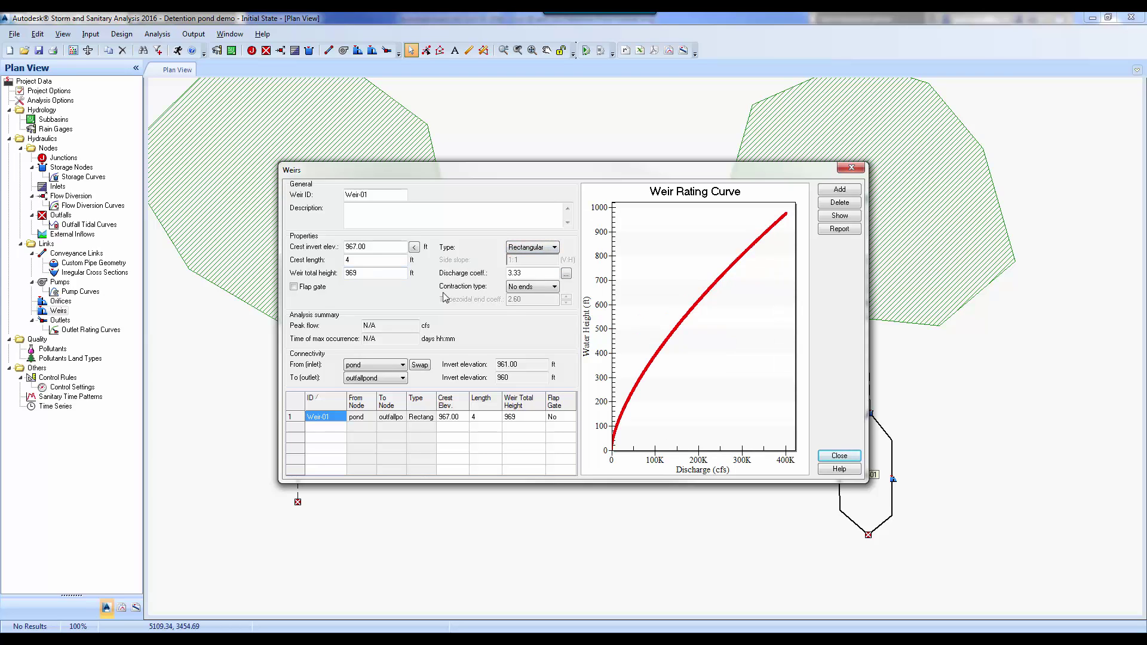
{"action": "left_click", "coordinate": [539, 287]}
{"action": "key", "text": "Escape"}
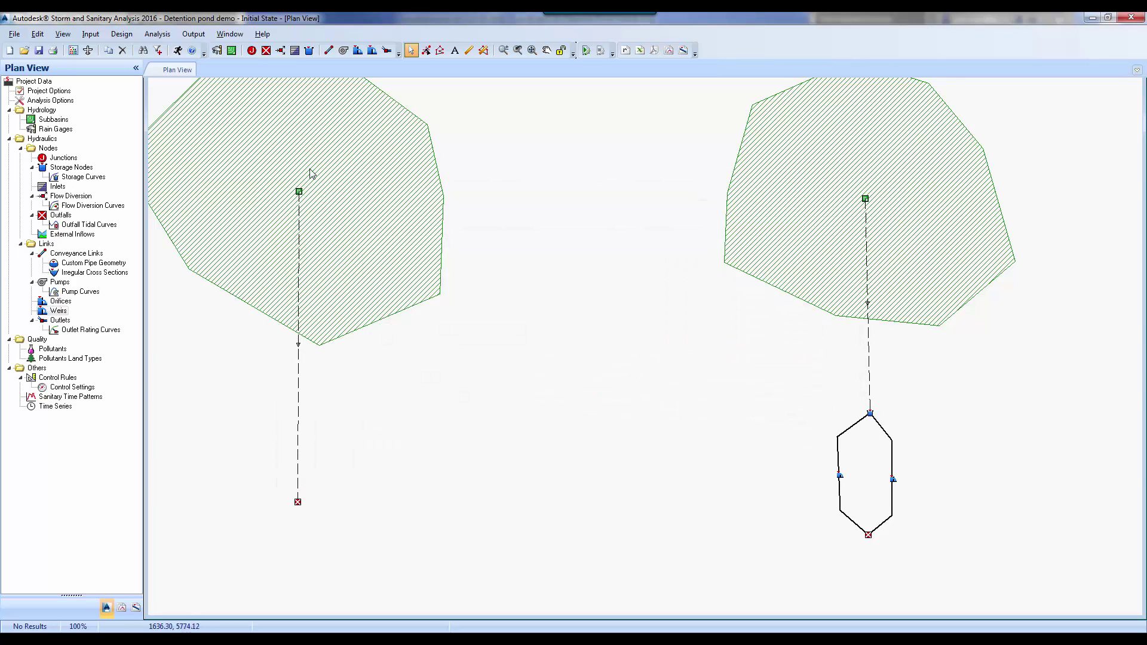
- Rerun the 100 year analysis with the weir in place and check the pond's peak inflow and flooding results
{"action": "left_click", "coordinate": [177, 51]}
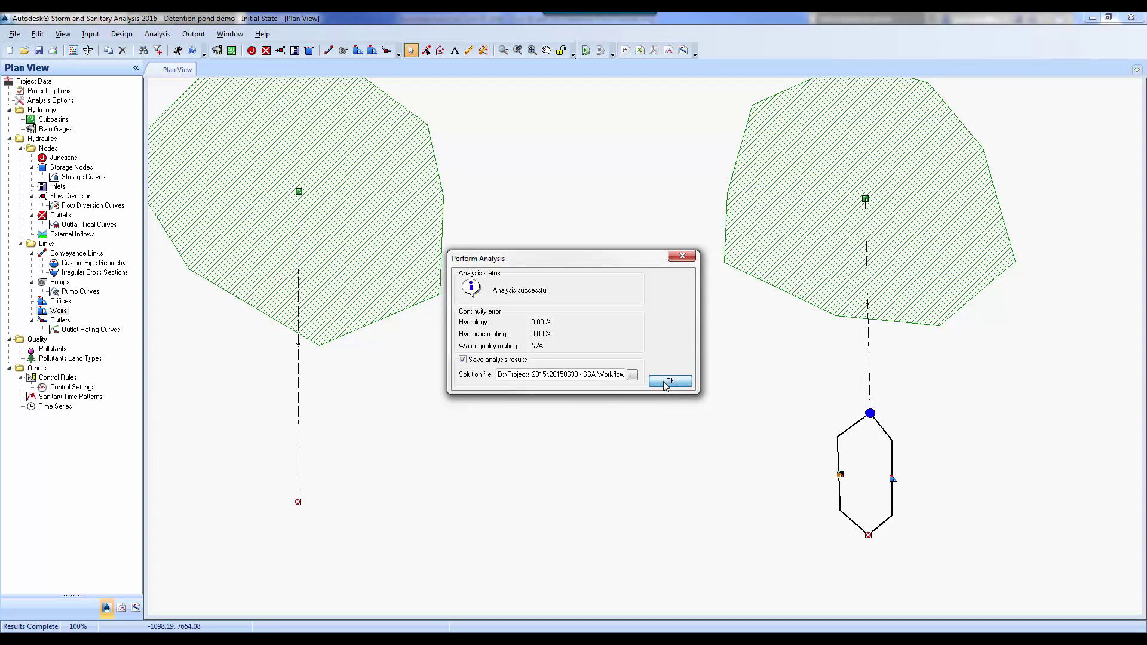
{"action": "left_click", "coordinate": [671, 380]}
{"action": "double_click", "coordinate": [871, 414]}
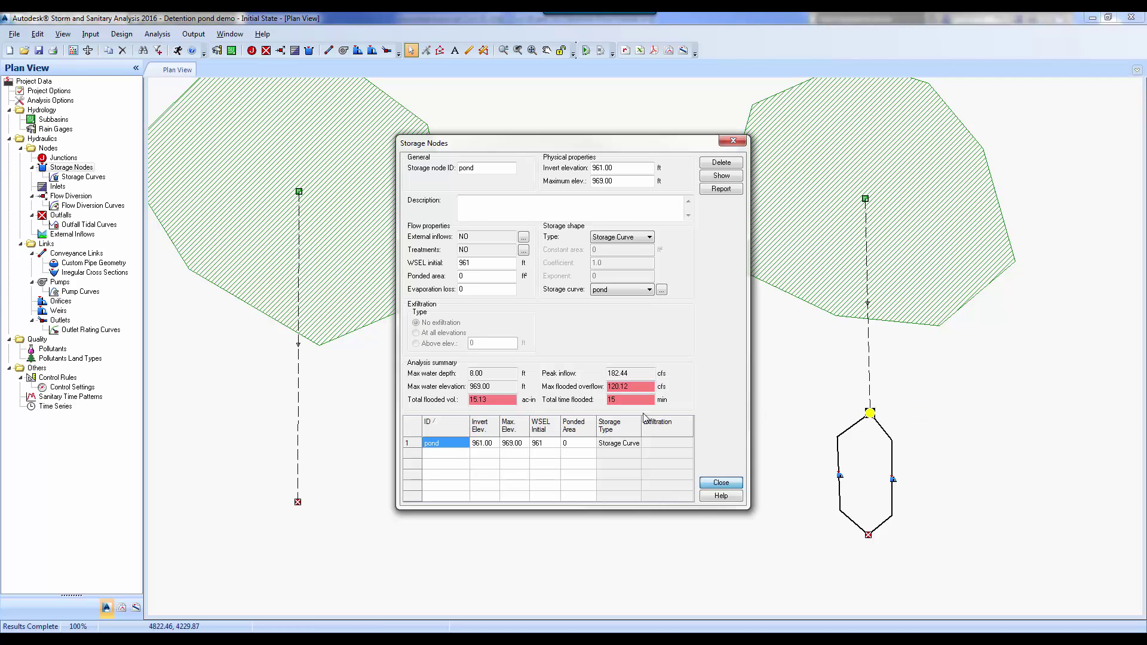
{"action": "double_click", "coordinate": [636, 373]}
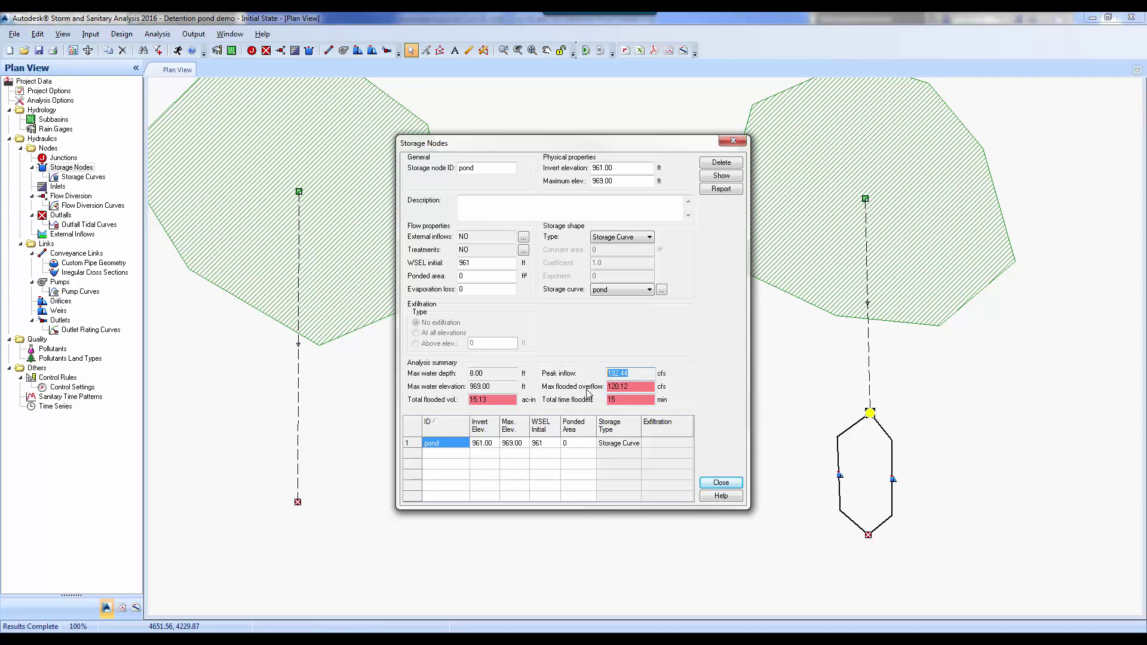
{"action": "left_click", "coordinate": [721, 483]}
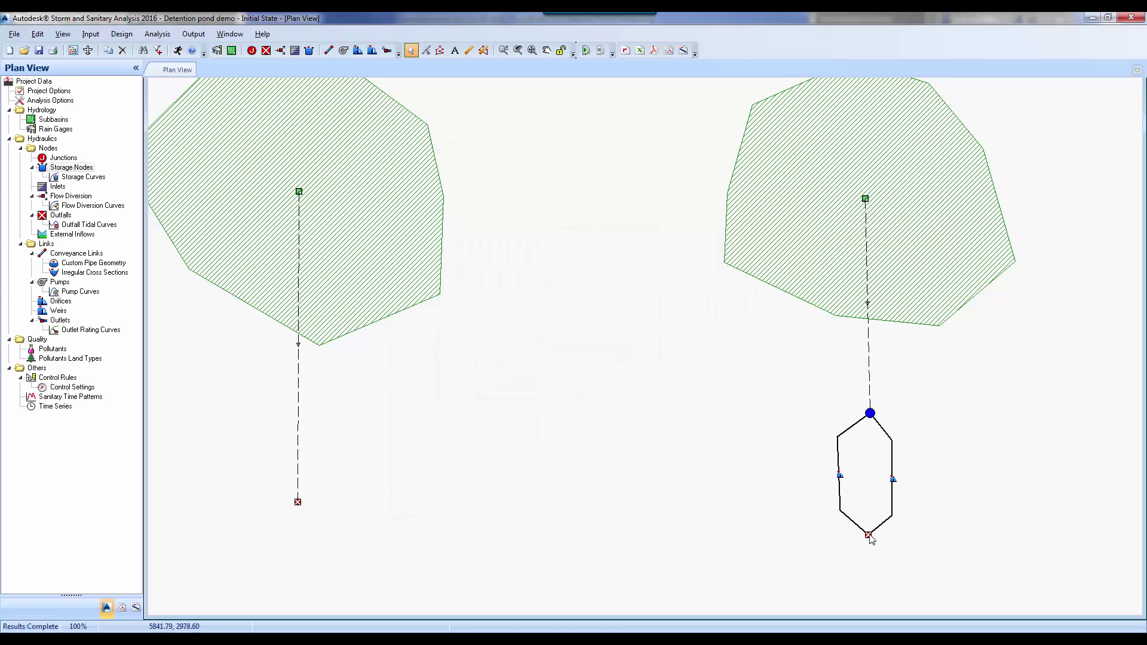
- Compare the 100 year peak inflow at the pond outfall with that at the pre-development outfall
{"action": "double_click", "coordinate": [869, 536]}
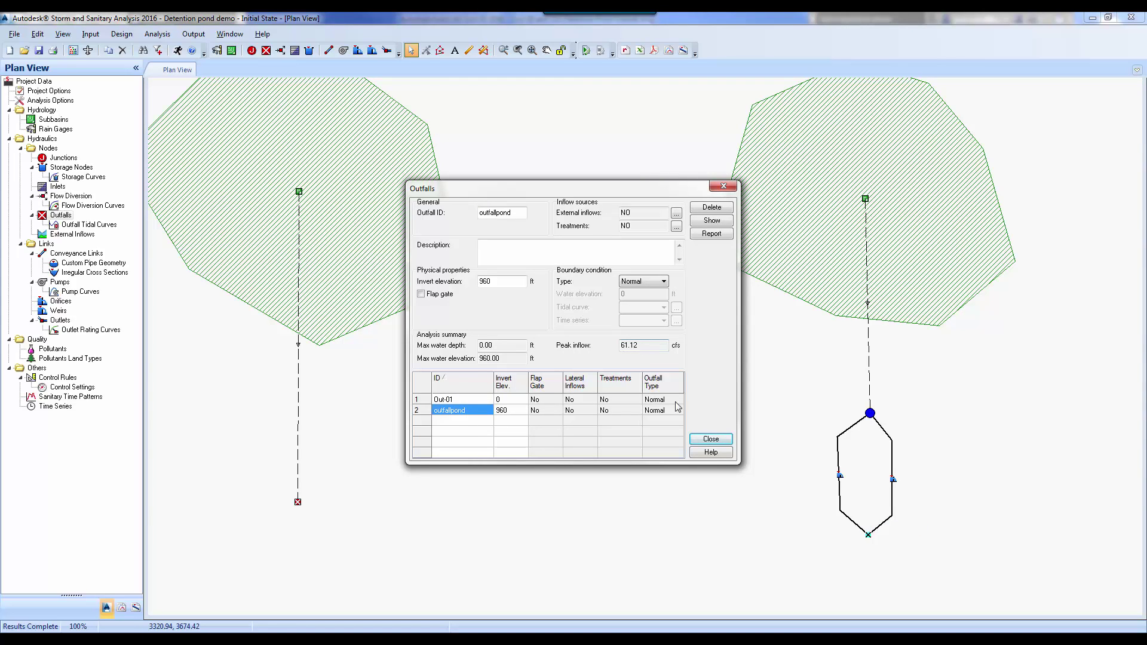
{"action": "left_click", "coordinate": [711, 439]}
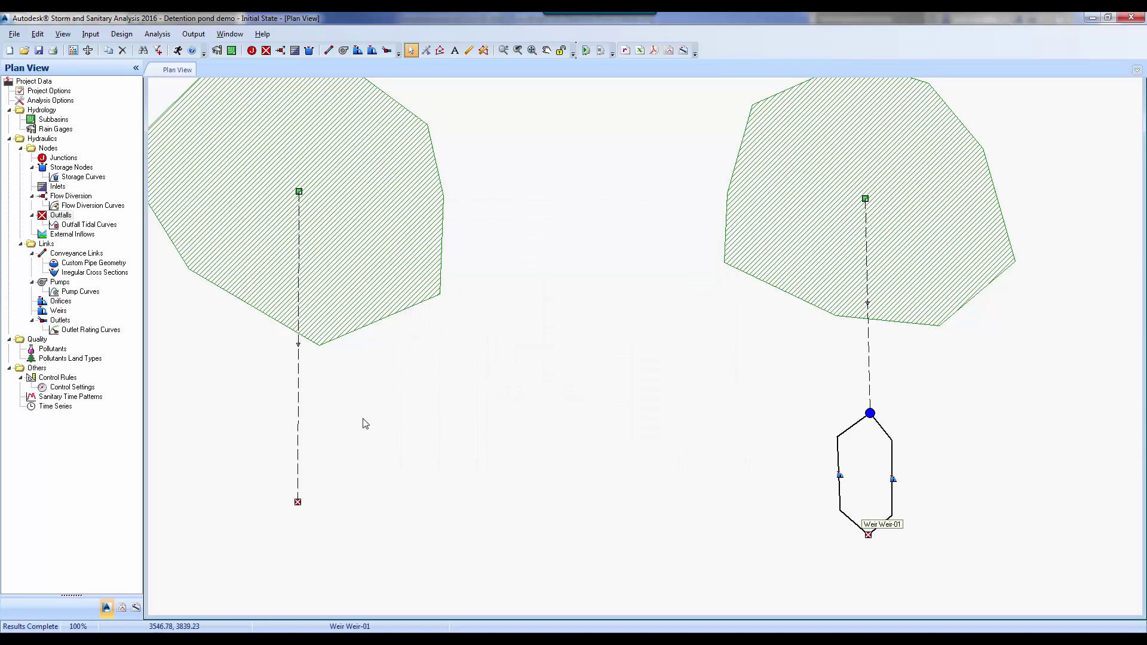
{"action": "double_click", "coordinate": [298, 503]}
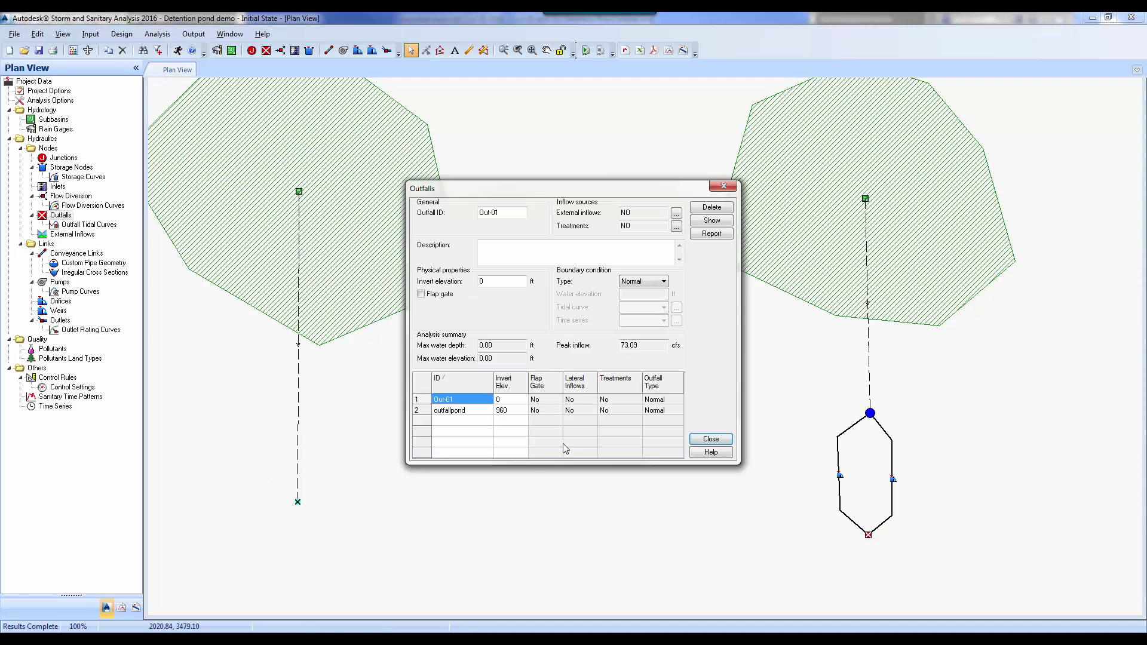
{"action": "left_click_drag", "start_coordinate": [642, 346], "coordinate": [604, 370]}
{"action": "left_click", "coordinate": [718, 440]}
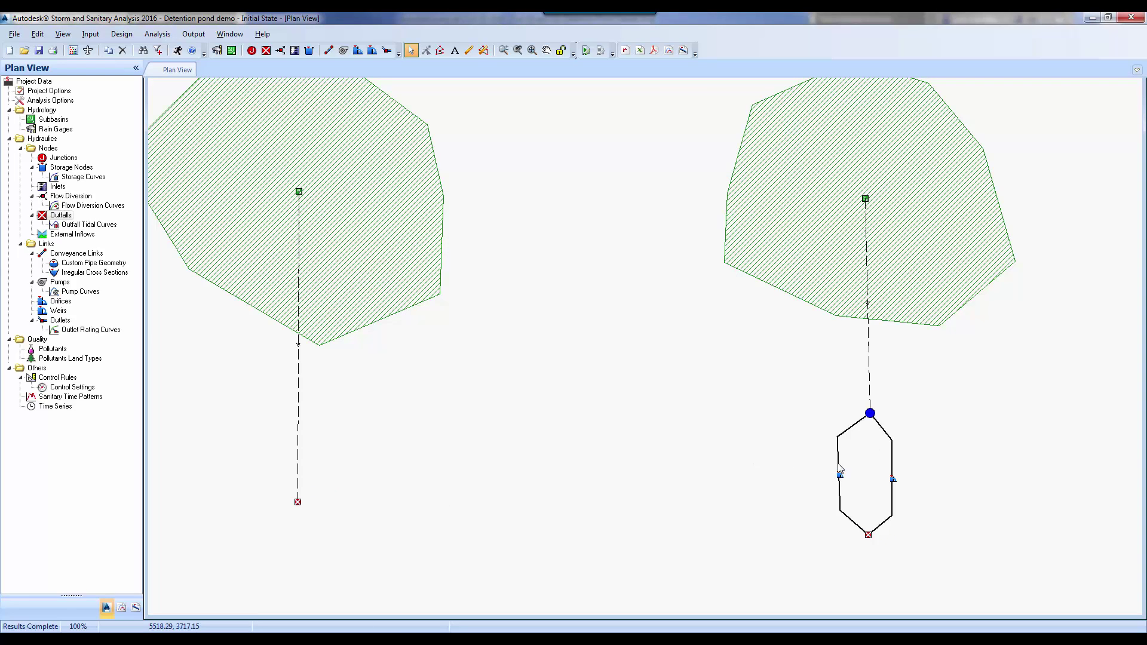
- Review the weir's crest length in its properties
{"action": "double_click", "coordinate": [840, 472]}
{"action": "left_click", "coordinate": [365, 261]}
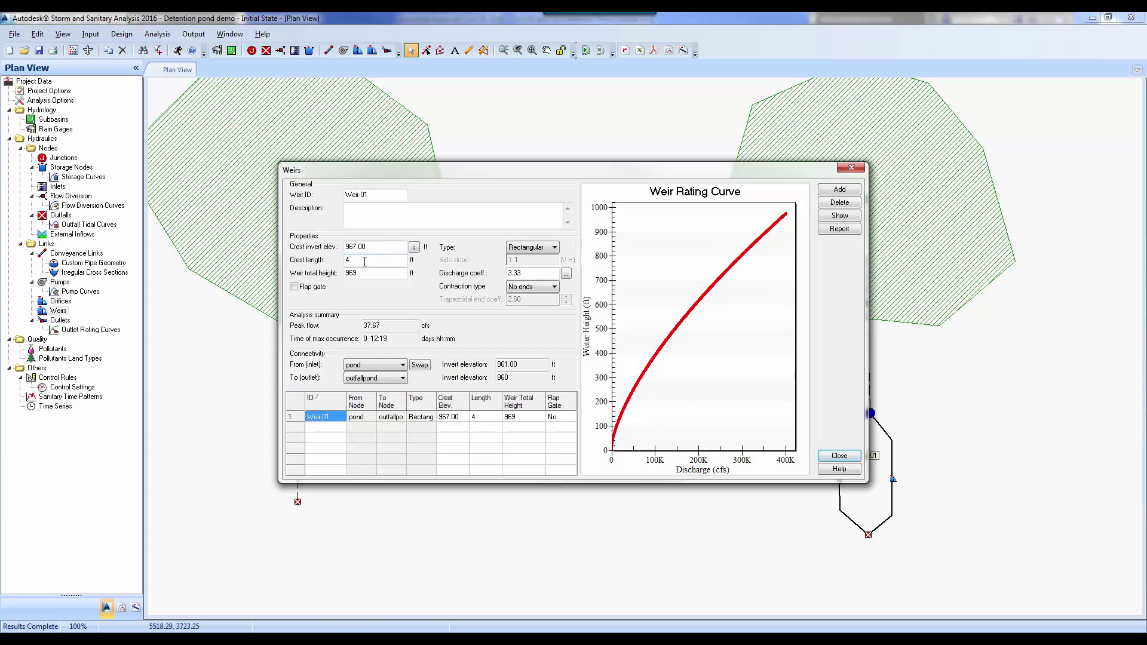
{"action": "double_click", "coordinate": [360, 261]}
{"action": "left_click", "coordinate": [840, 456]}
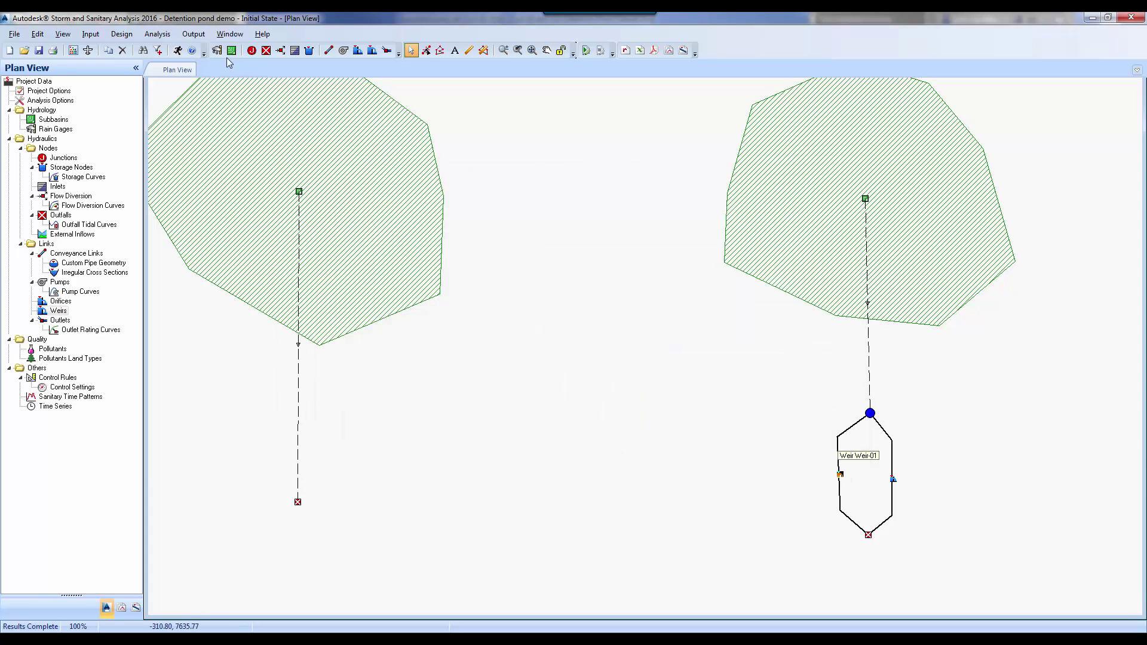
- Rerun the 100 year storm analysis and check the peak inflow at the pond outfall
{"action": "left_click", "coordinate": [185, 52]}
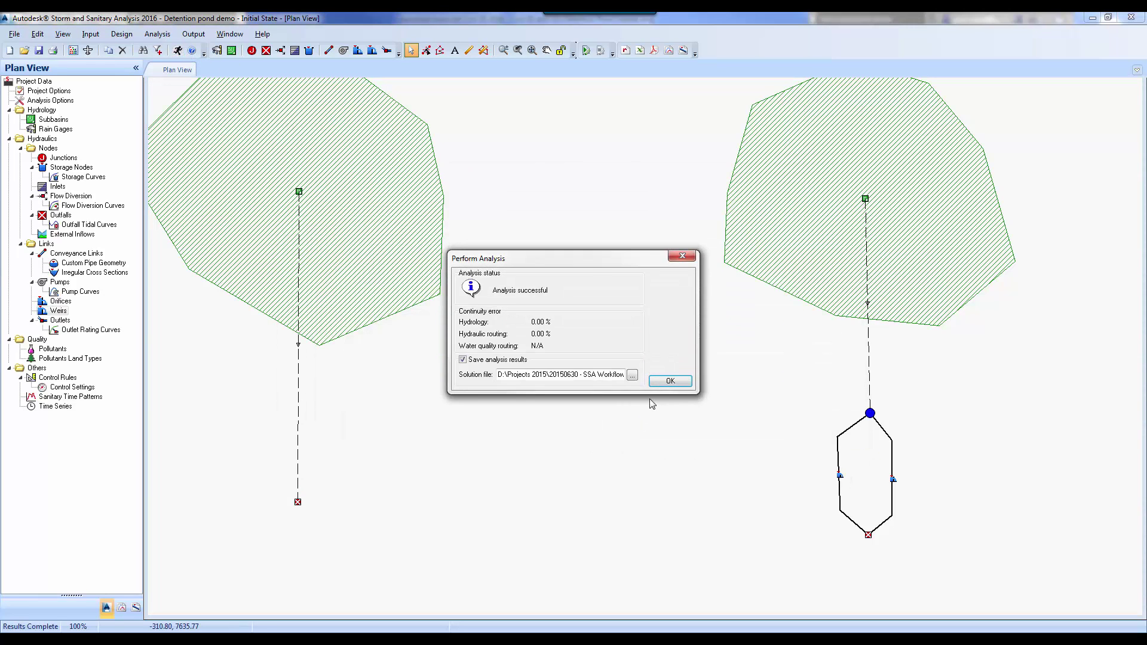
{"action": "left_click", "coordinate": [670, 381]}
{"action": "double_click", "coordinate": [869, 535]}
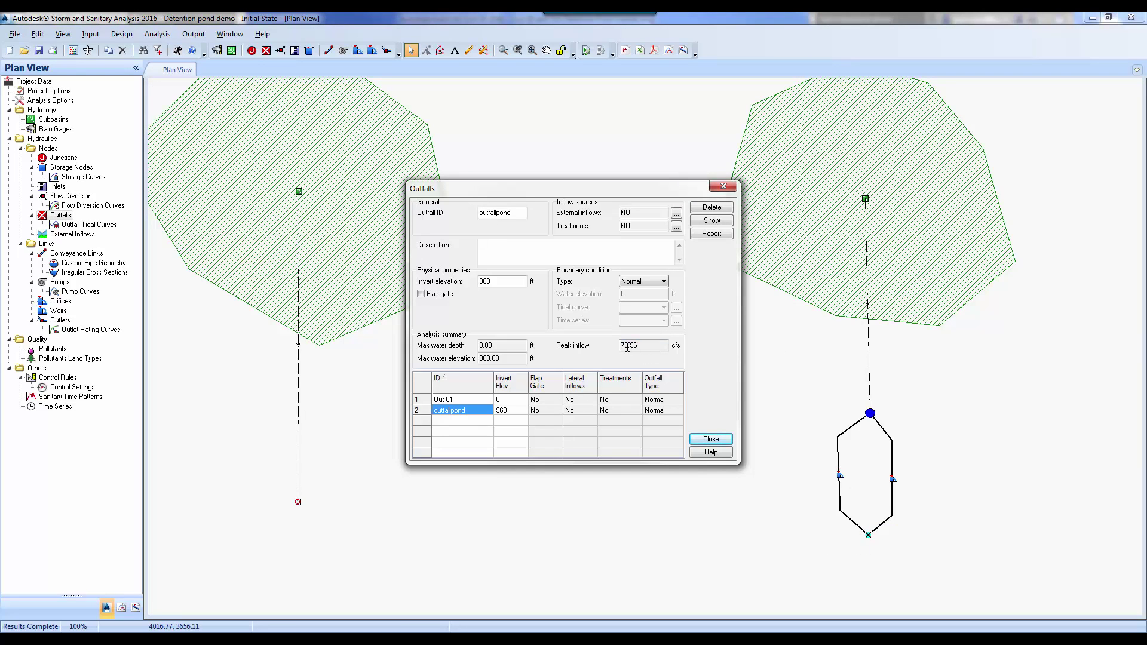
{"action": "left_click", "coordinate": [711, 439]}
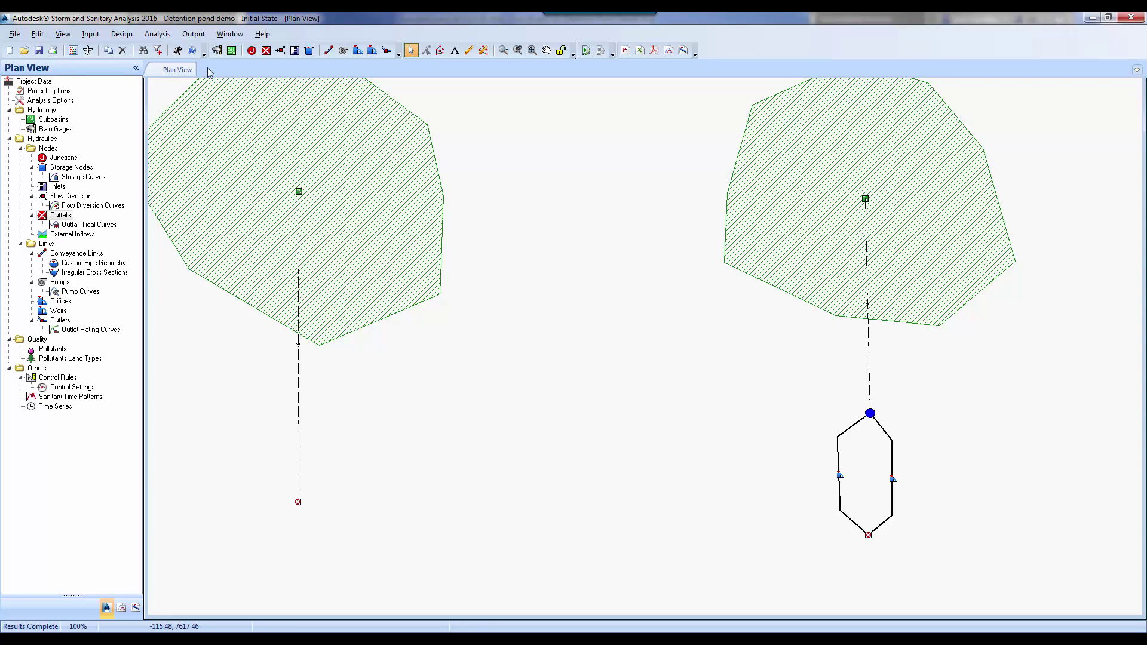
- Set the single storm analysis to use the 25 year rainfall time series
{"action": "left_click", "coordinate": [157, 34]}
{"action": "left_click", "coordinate": [166, 49]}
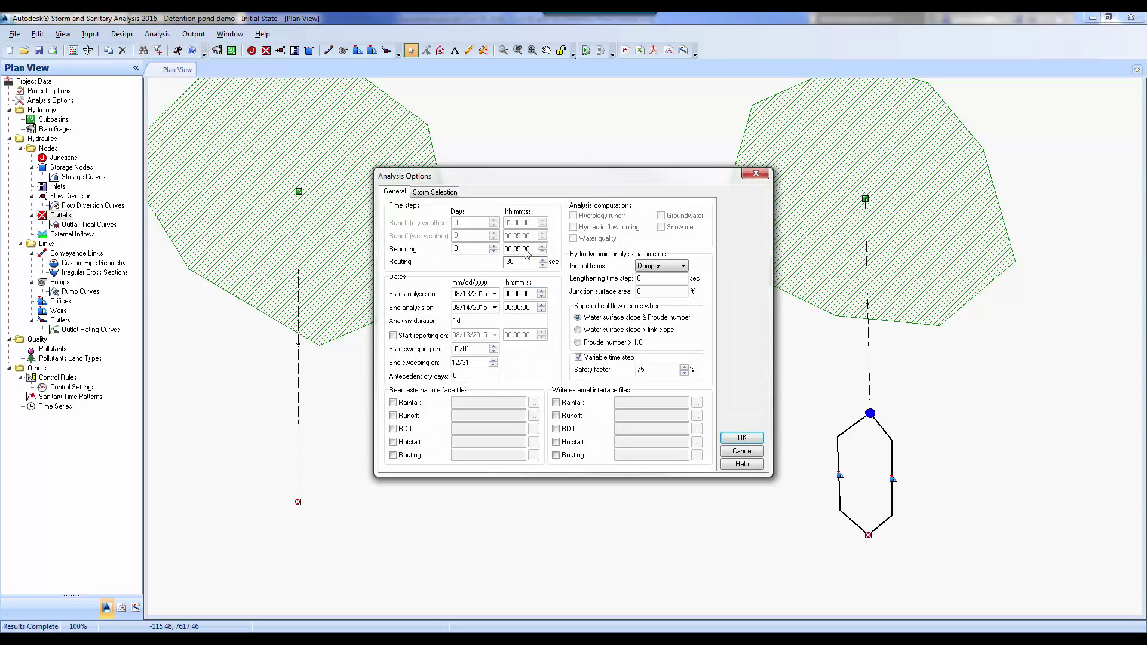
{"action": "left_click", "coordinate": [430, 192]}
{"action": "left_click", "coordinate": [549, 231]}
{"action": "left_click", "coordinate": [514, 254]}
{"action": "left_click", "coordinate": [742, 438]}
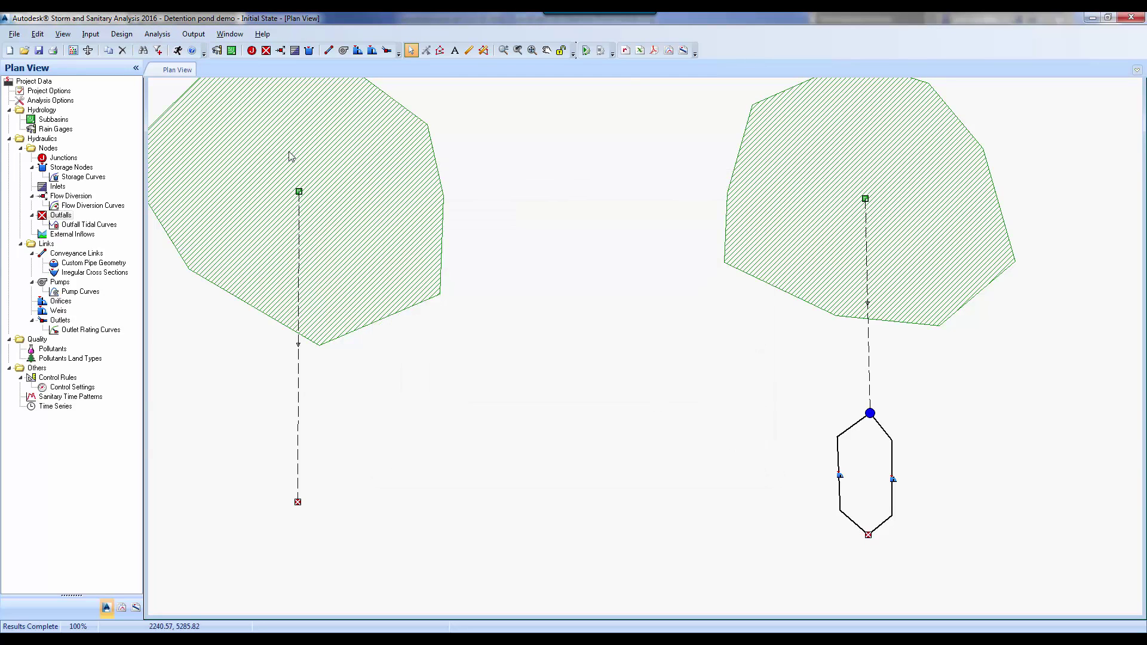
- Run the analysis for the 25 year storm and review the pond outfall's results
{"action": "left_click", "coordinate": [177, 51]}
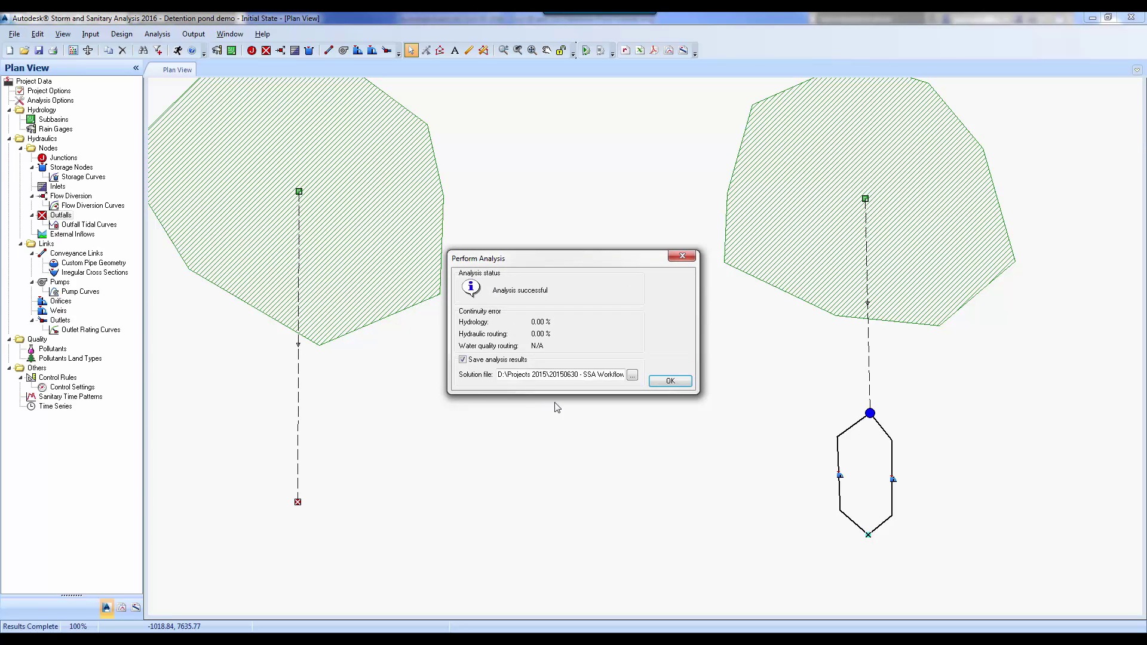
{"action": "double_click", "coordinate": [869, 535]}
{"action": "key", "text": "Escape"}
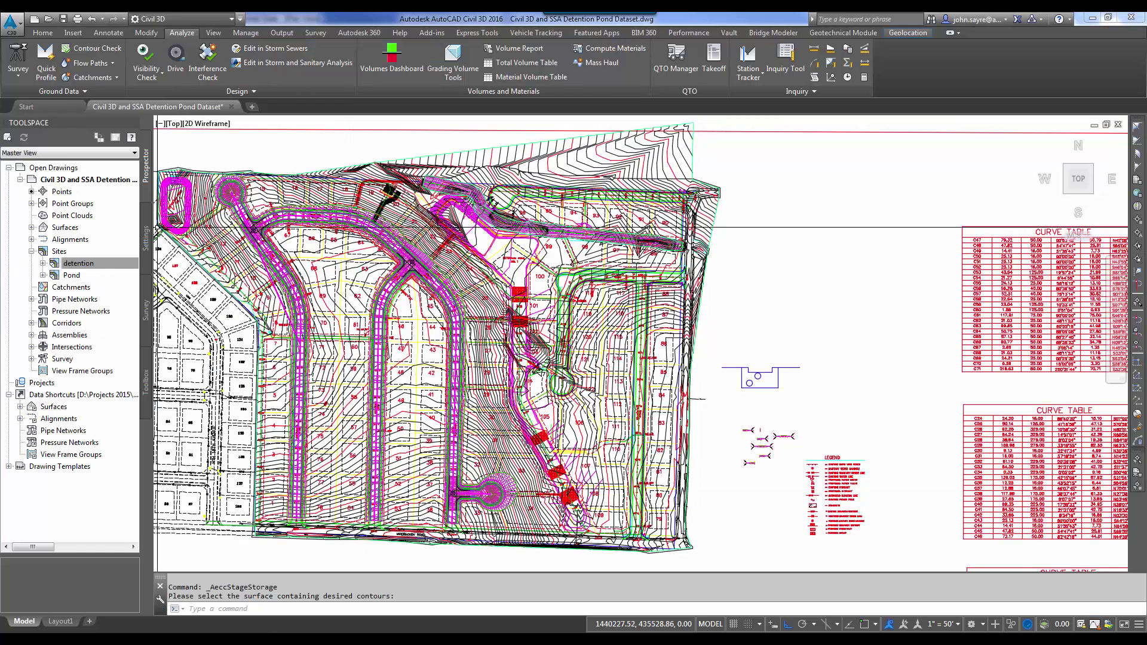
- Switch to Civil 3D and widen Detention Pond No. 2 by stretching its basin feature line's east-side vertices outward by up to about 28 ft
{"action": "scroll", "coordinate": [173, 197], "scroll_direction": "up", "scroll_amount": 5}
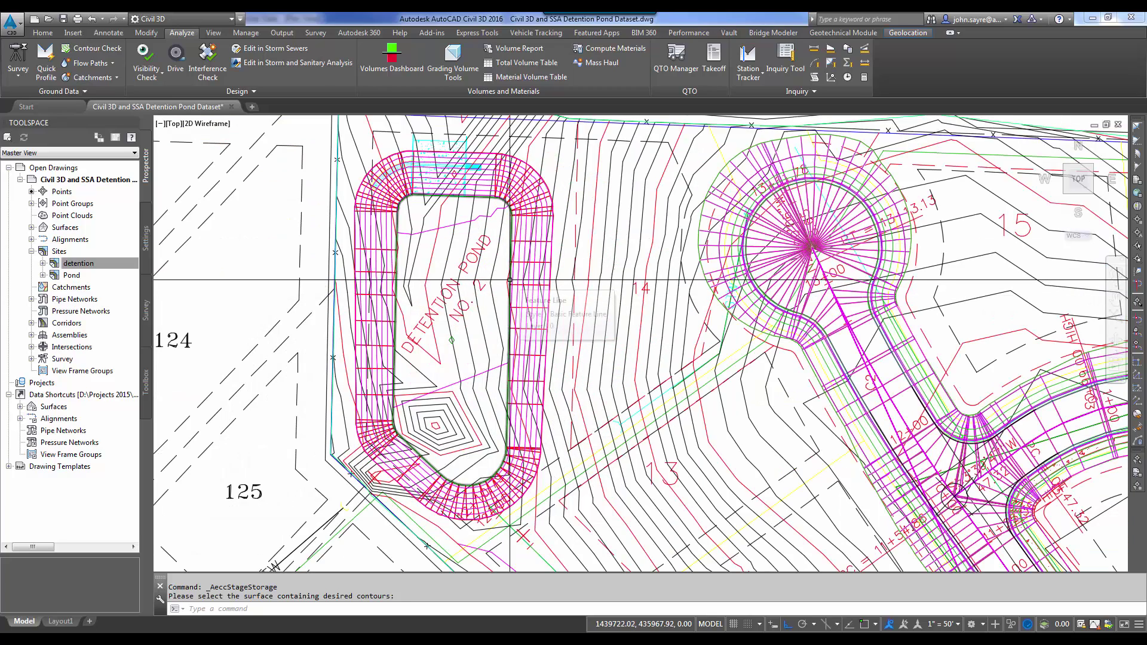
{"action": "left_click", "coordinate": [510, 282]}
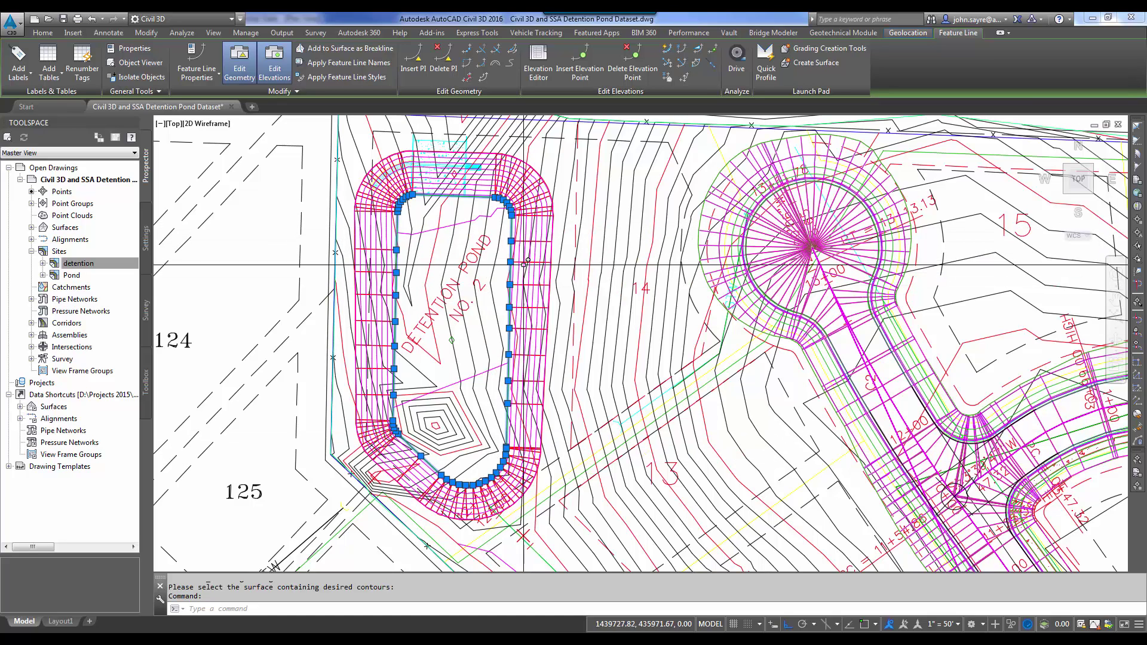
{"action": "left_click", "coordinate": [512, 240]}
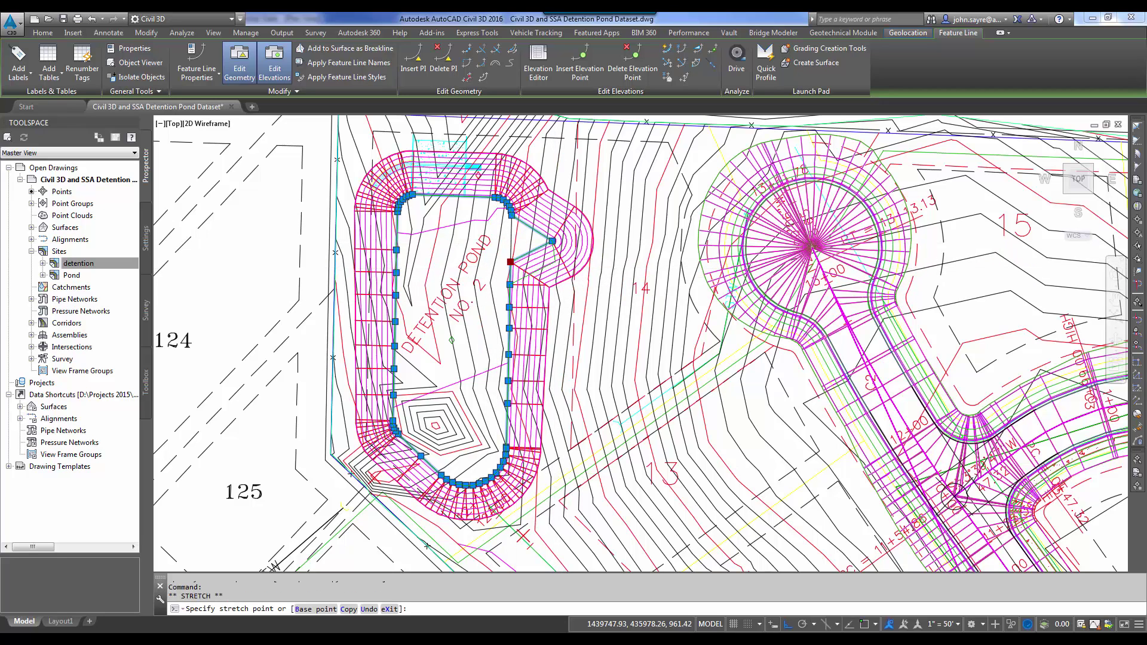
{"action": "left_click", "coordinate": [556, 262]}
{"action": "left_click", "coordinate": [510, 285]}
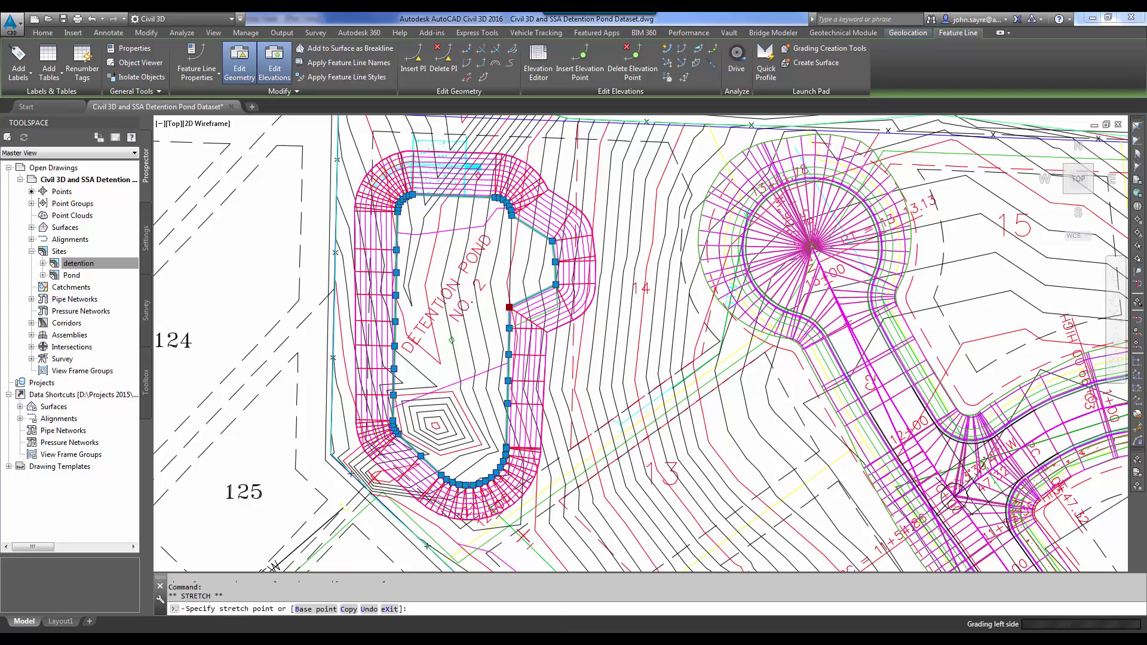
{"action": "left_click", "coordinate": [506, 331]}
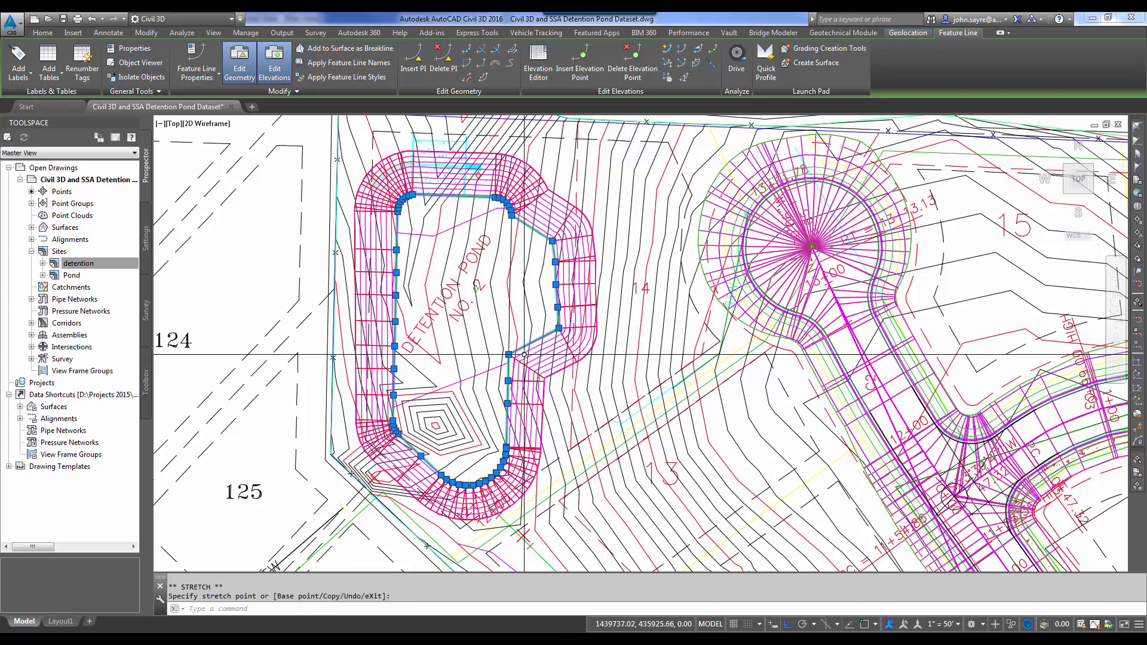
{"action": "left_click", "coordinate": [558, 355]}
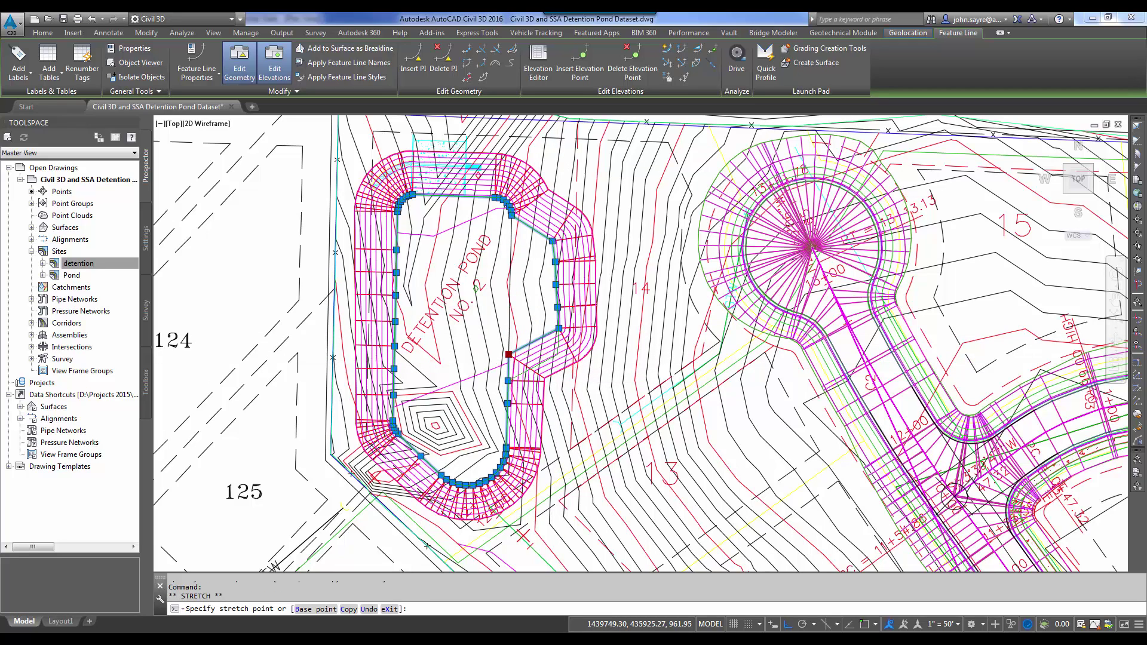
{"action": "left_click", "coordinate": [558, 381]}
{"action": "left_click", "coordinate": [507, 404]}
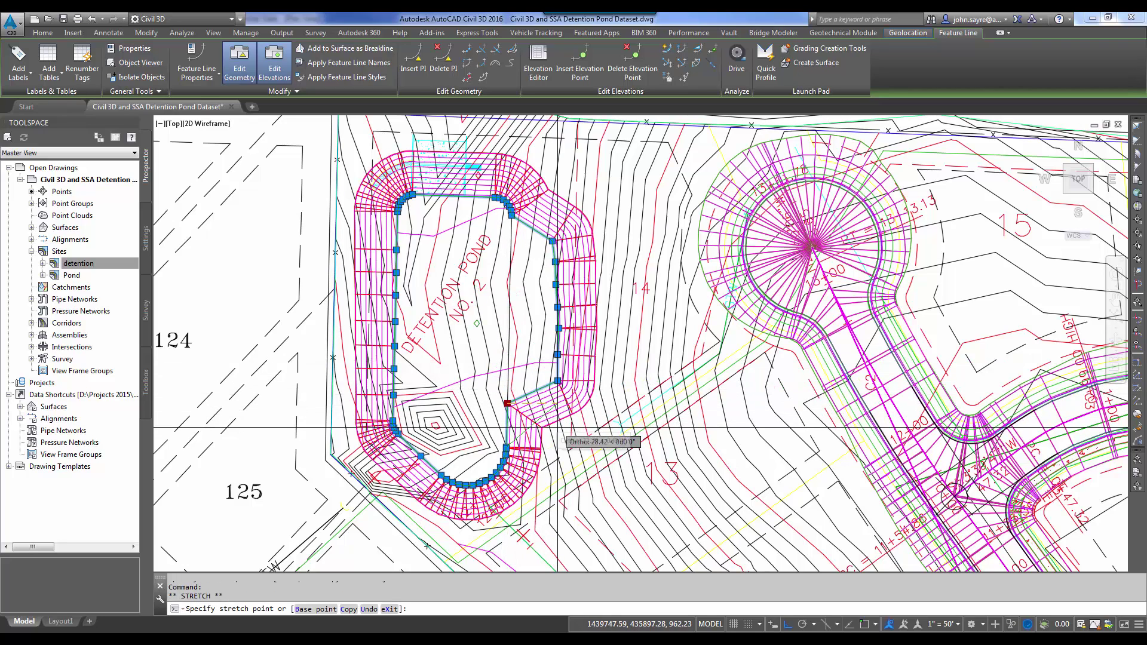
{"action": "left_click", "coordinate": [561, 404]}
{"action": "left_click", "coordinate": [507, 447]}
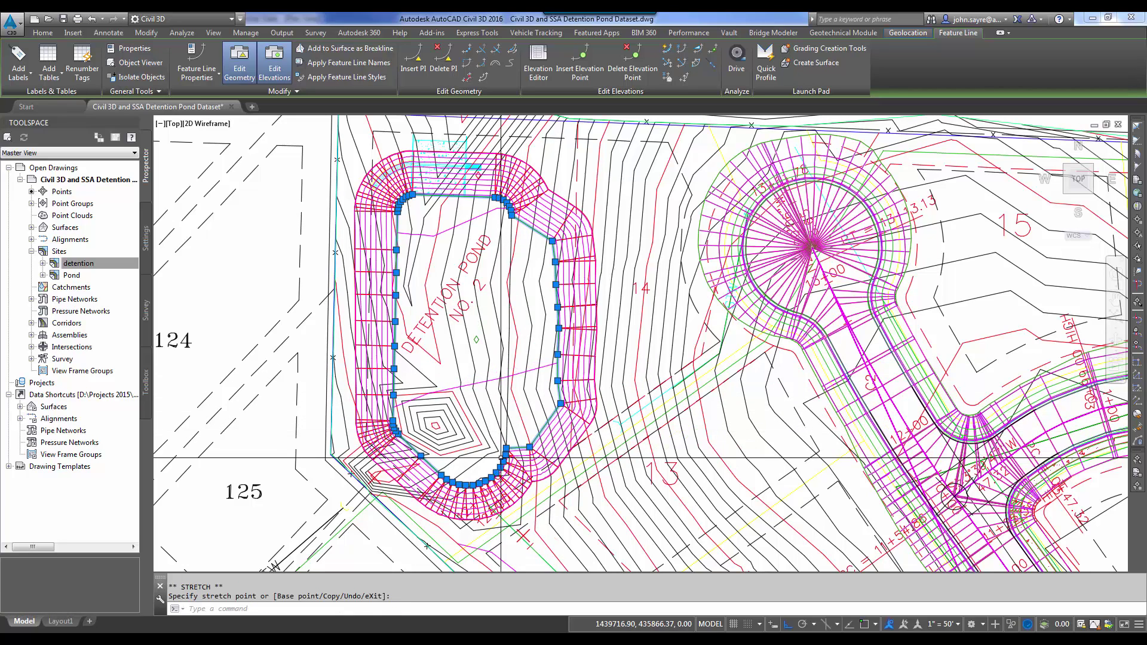
{"action": "left_click", "coordinate": [527, 455]}
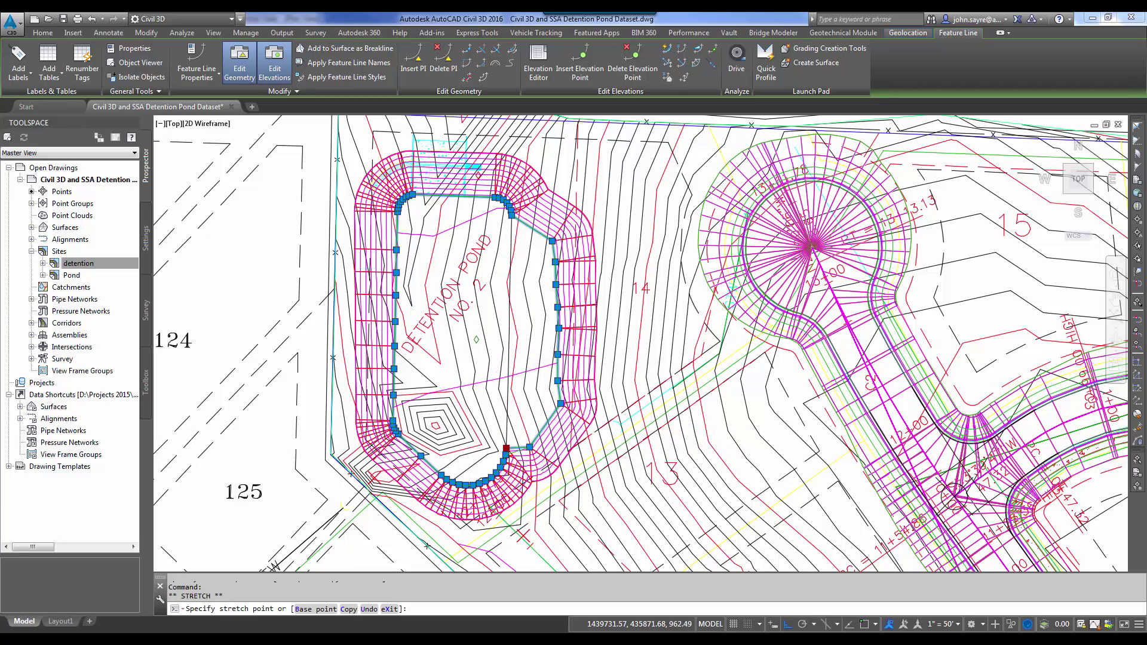
{"action": "key", "text": "Escape"}
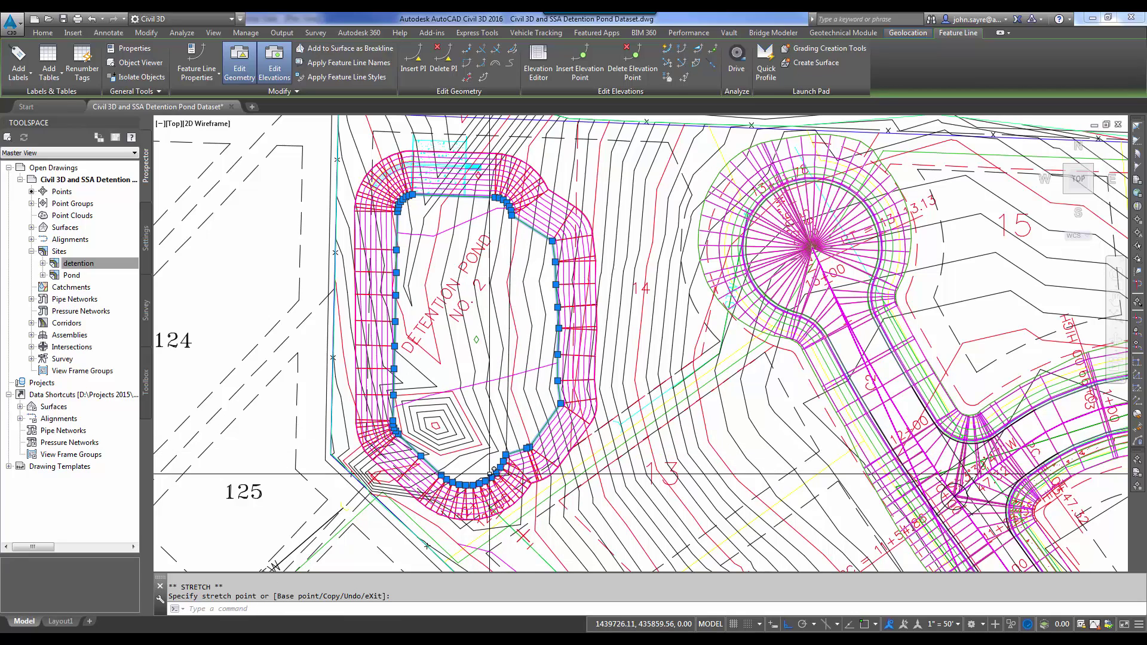
{"action": "key", "text": "Escape"}
- Define the stage storage basin from the widened pond's surface and save the stage storage table as Detention Pond 2
{"action": "left_click", "coordinate": [182, 32]}
{"action": "left_click", "coordinate": [256, 91]}
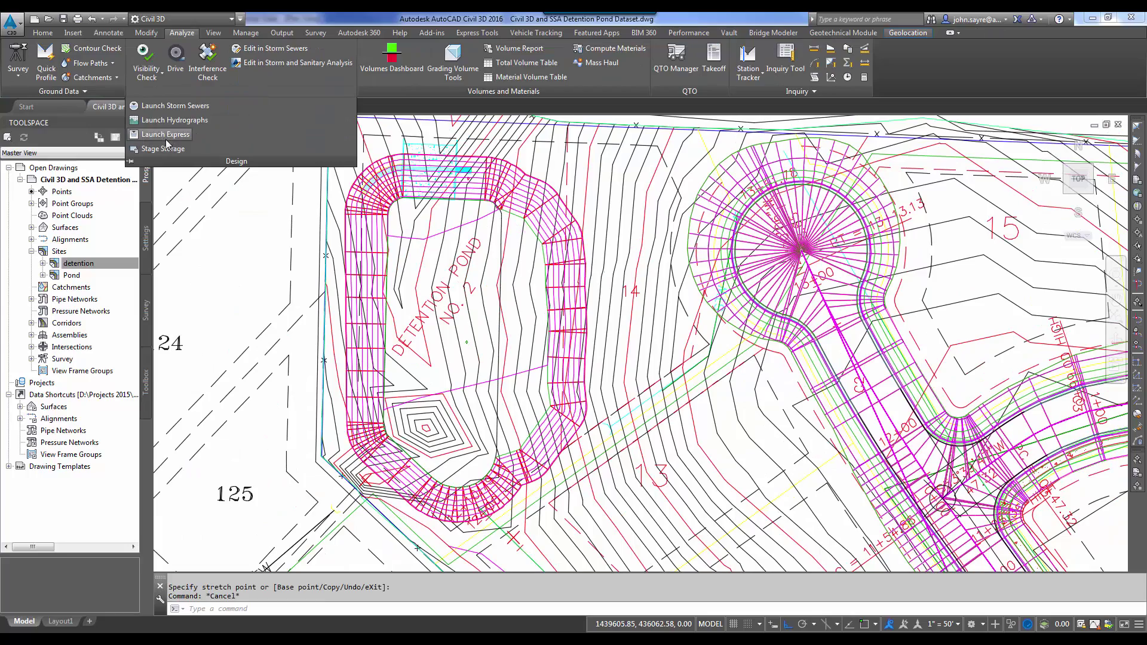
{"action": "left_click", "coordinate": [162, 149]}
{"action": "left_click", "coordinate": [568, 369]}
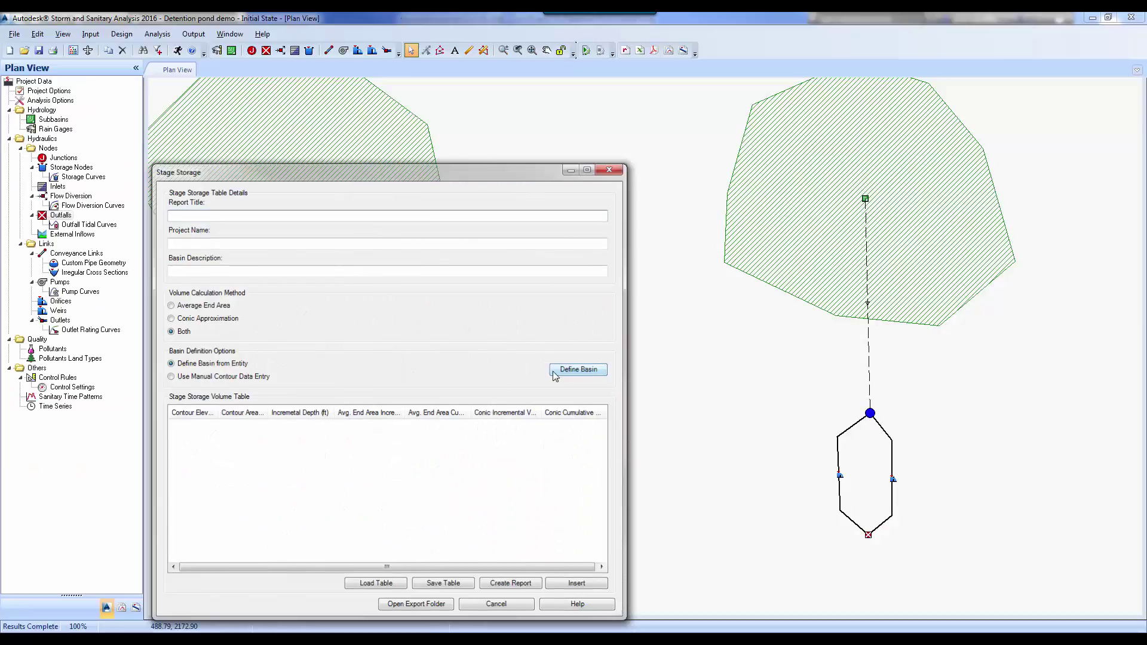
{"action": "left_click", "coordinate": [124, 243]}
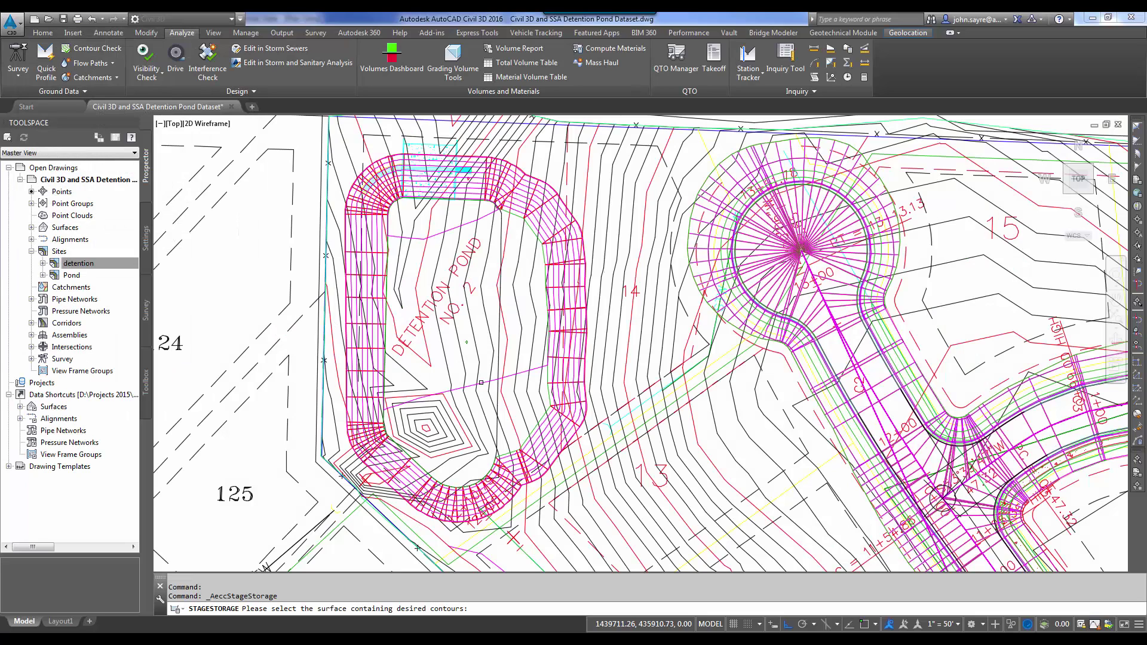
{"action": "left_click", "coordinate": [481, 383]}
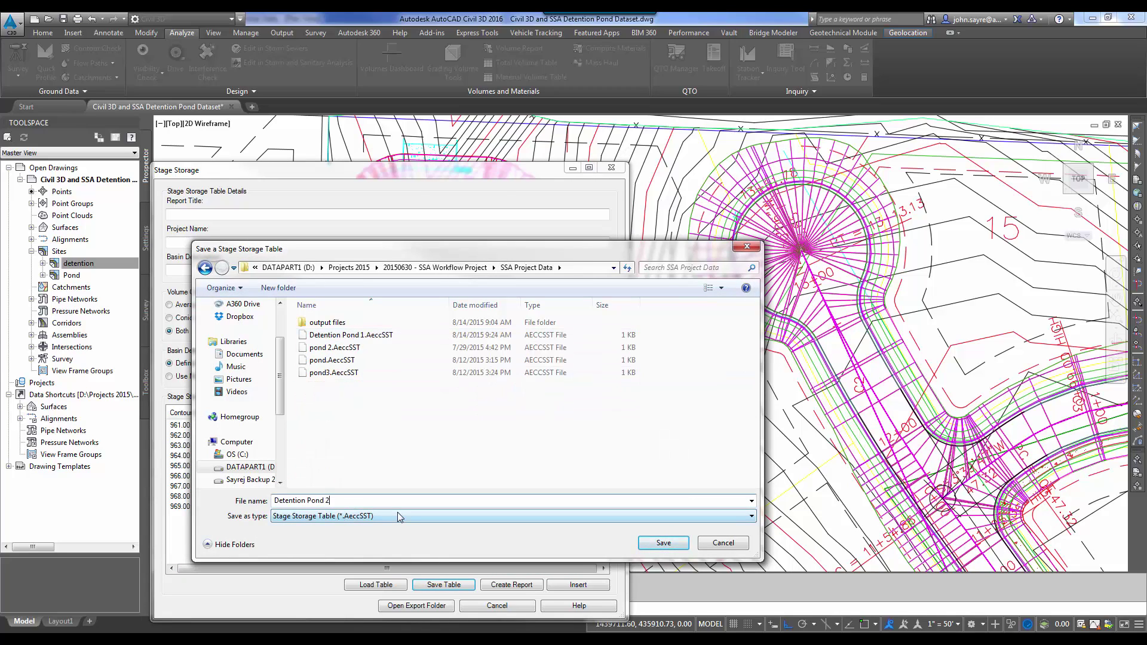
{"action": "key", "text": "Return"}
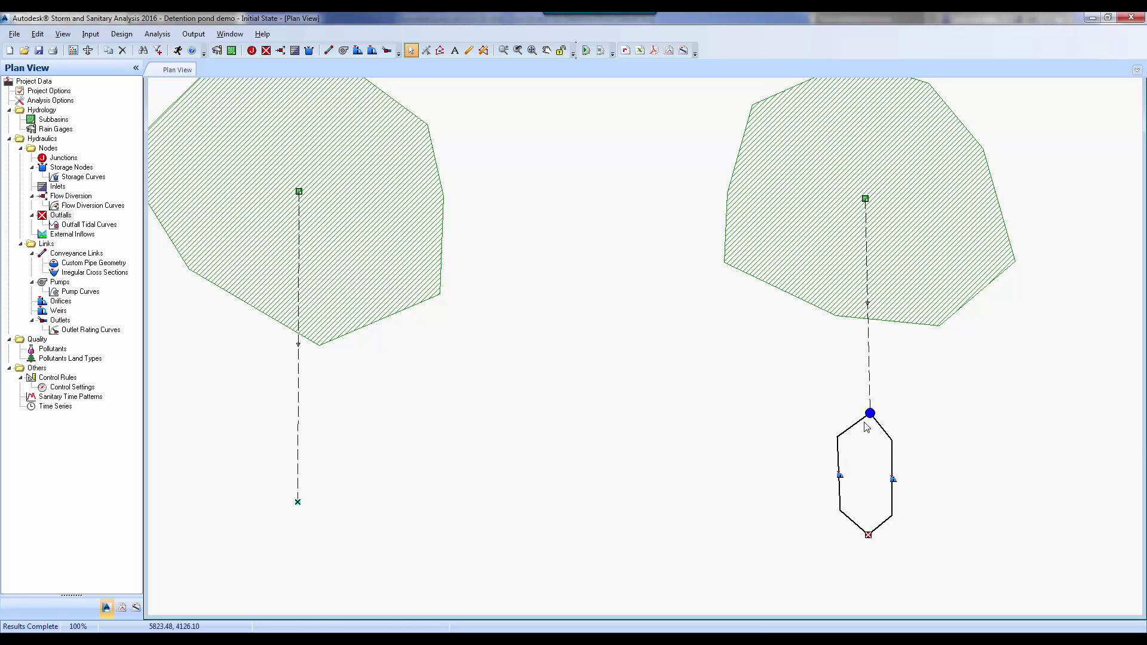
- In Storm and Sanitary Analysis, load Detention Pond 2.AeccSST into the pond's storage curve and rerun the 25 year analysis
{"action": "double_click", "coordinate": [871, 414]}
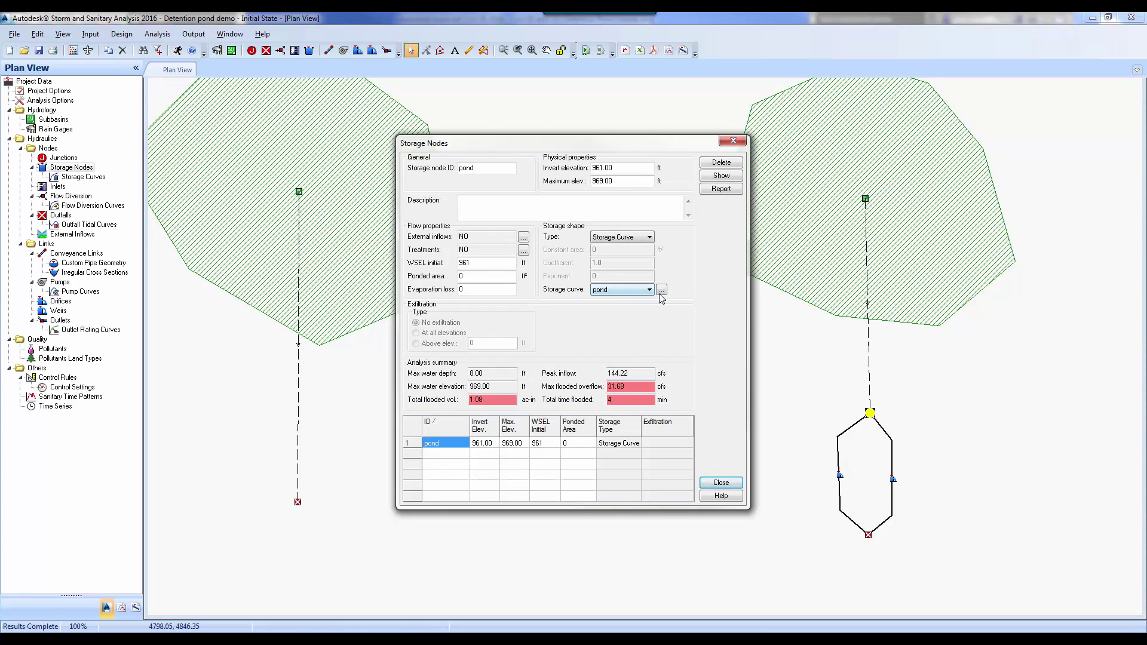
{"action": "left_click", "coordinate": [661, 290]}
{"action": "left_click", "coordinate": [852, 171]}
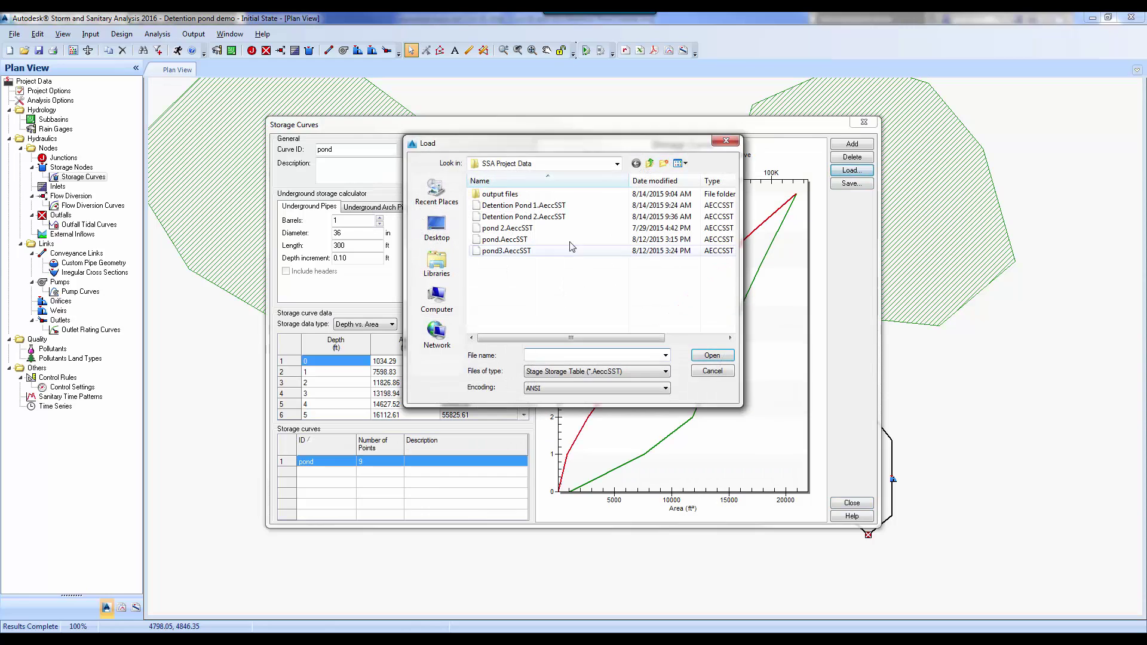
{"action": "left_click", "coordinate": [524, 216]}
{"action": "left_click", "coordinate": [712, 355]}
{"action": "left_click_drag", "start_coordinate": [524, 353], "coordinate": [525, 409]}
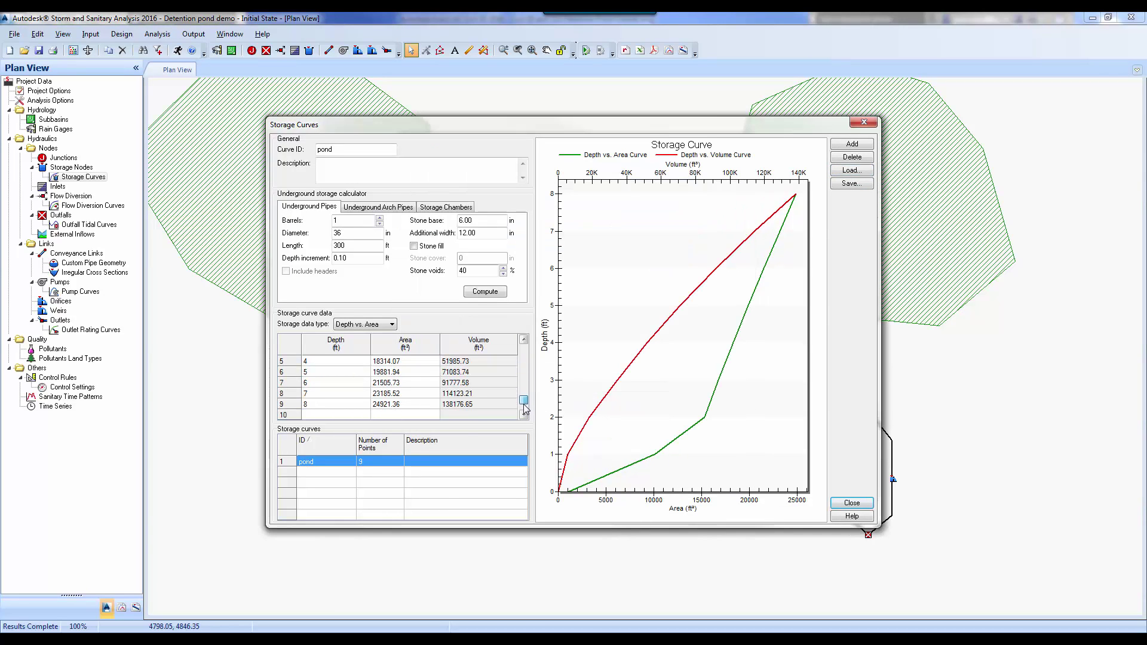
{"action": "left_click", "coordinate": [852, 504]}
{"action": "left_click", "coordinate": [721, 483]}
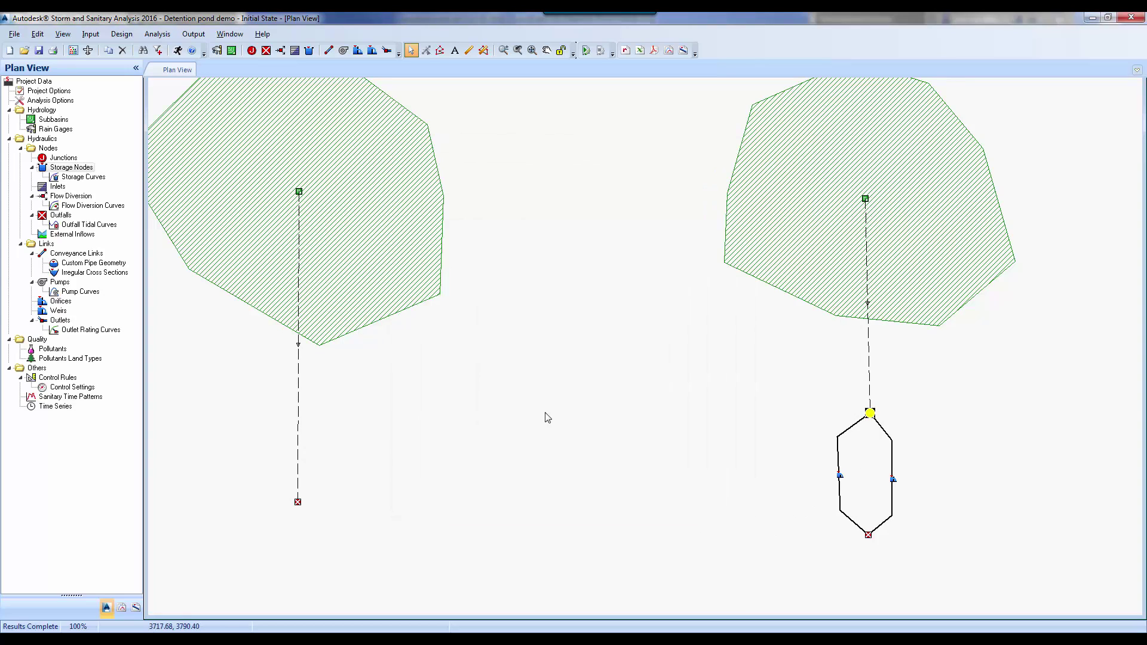
{"action": "left_click", "coordinate": [178, 50]}
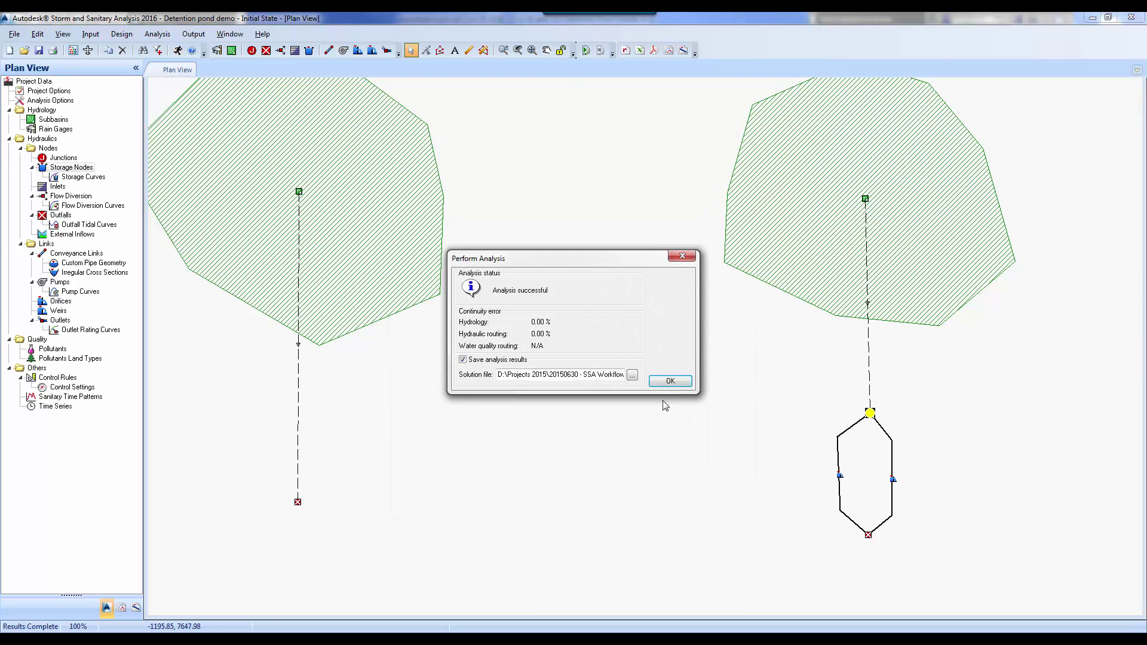
{"action": "left_click", "coordinate": [670, 381]}
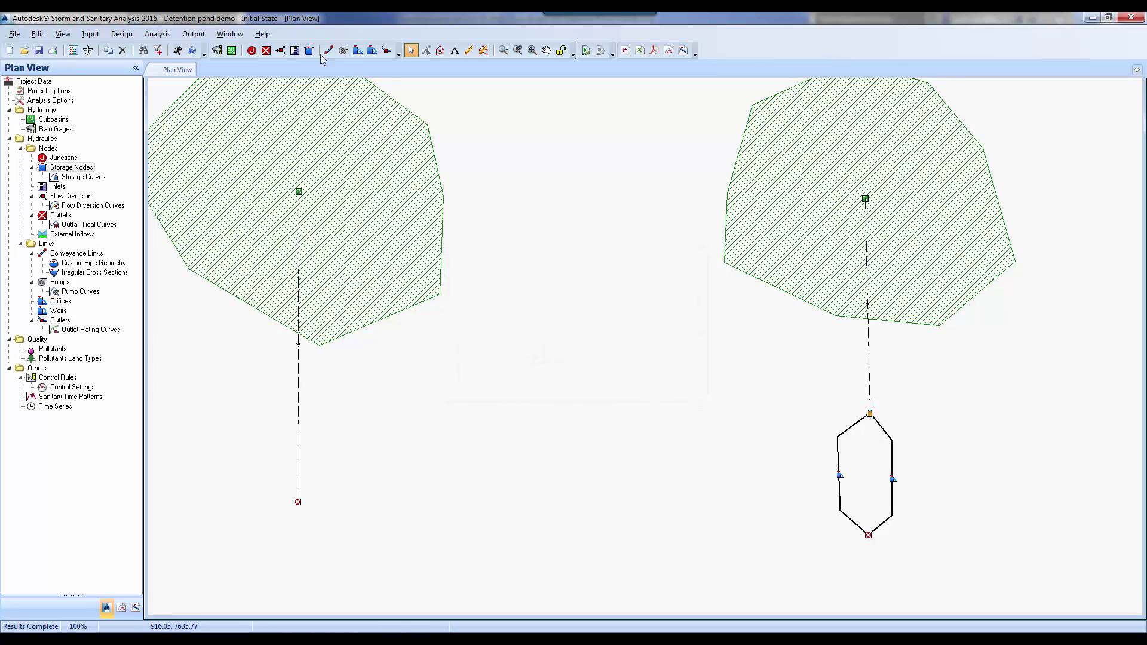
- Switch the single storm analysis back to the 100 year rainfall time series and rerun it
{"action": "left_click", "coordinate": [157, 35]}
{"action": "left_click", "coordinate": [179, 47]}
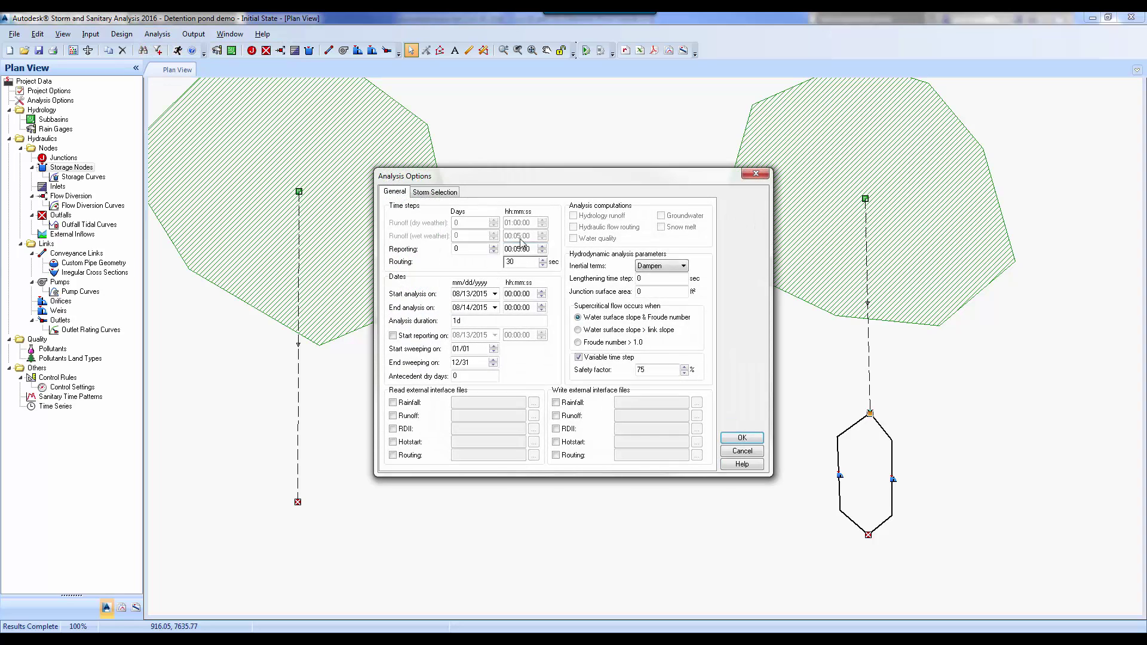
{"action": "left_click", "coordinate": [445, 191]}
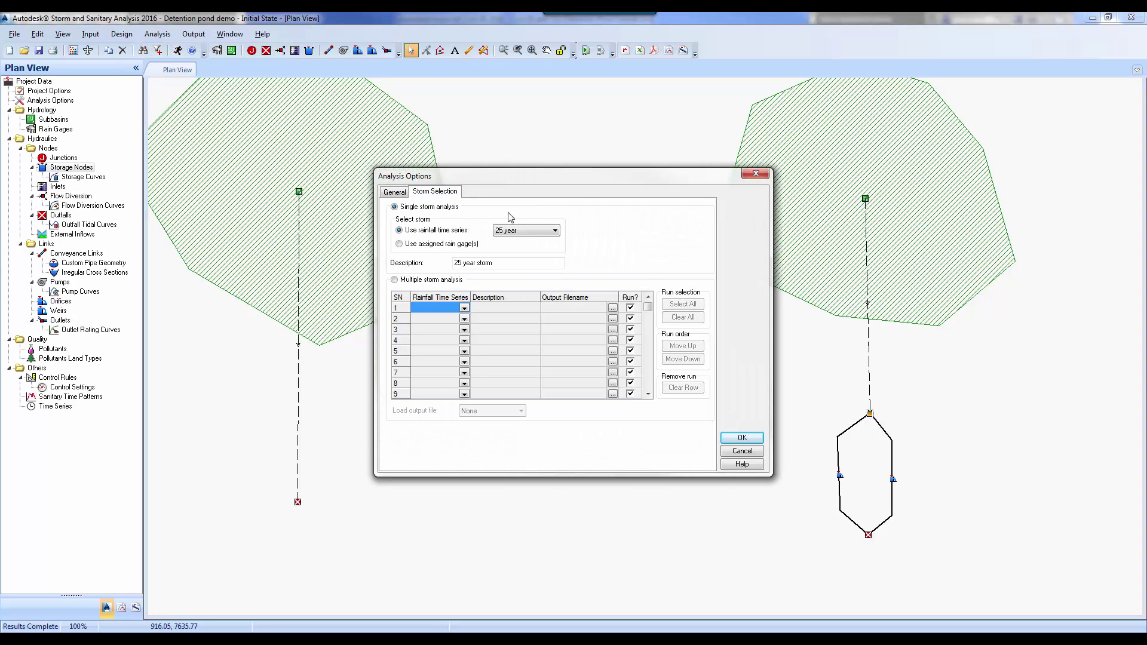
{"action": "left_click", "coordinate": [520, 248]}
{"action": "left_click", "coordinate": [742, 439]}
{"action": "left_click", "coordinate": [190, 52]}
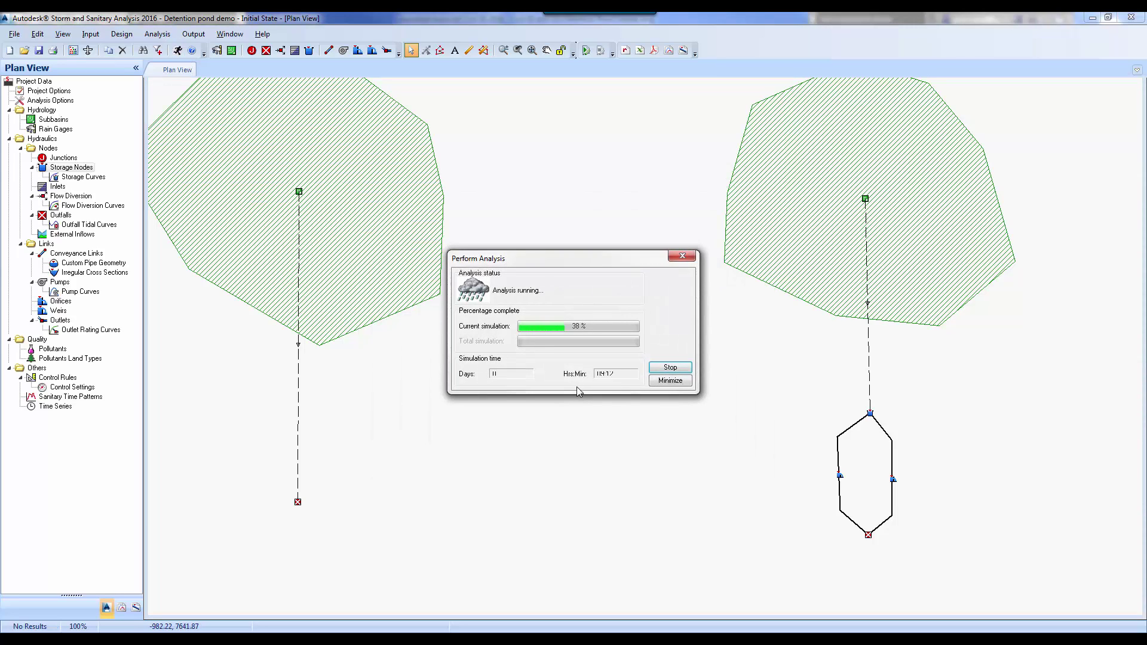
{"action": "left_click", "coordinate": [664, 383]}
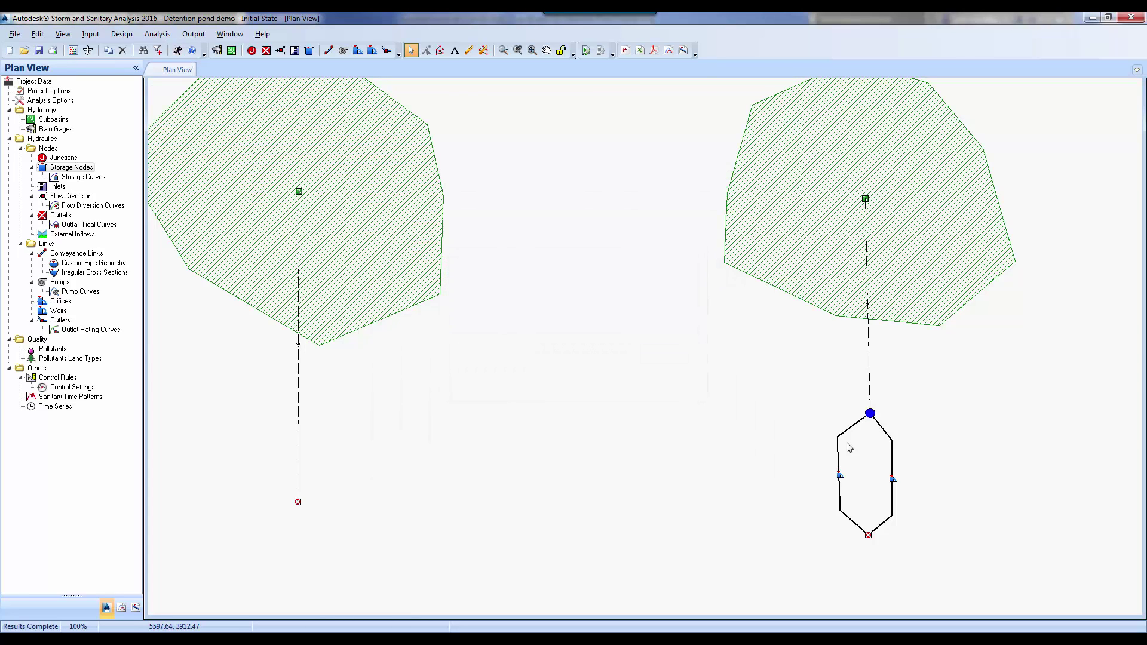
- Compare the peak inflow at the pond outfall with that at the pre-development outfall Out-01 for the enlarged pond
{"action": "double_click", "coordinate": [869, 535]}
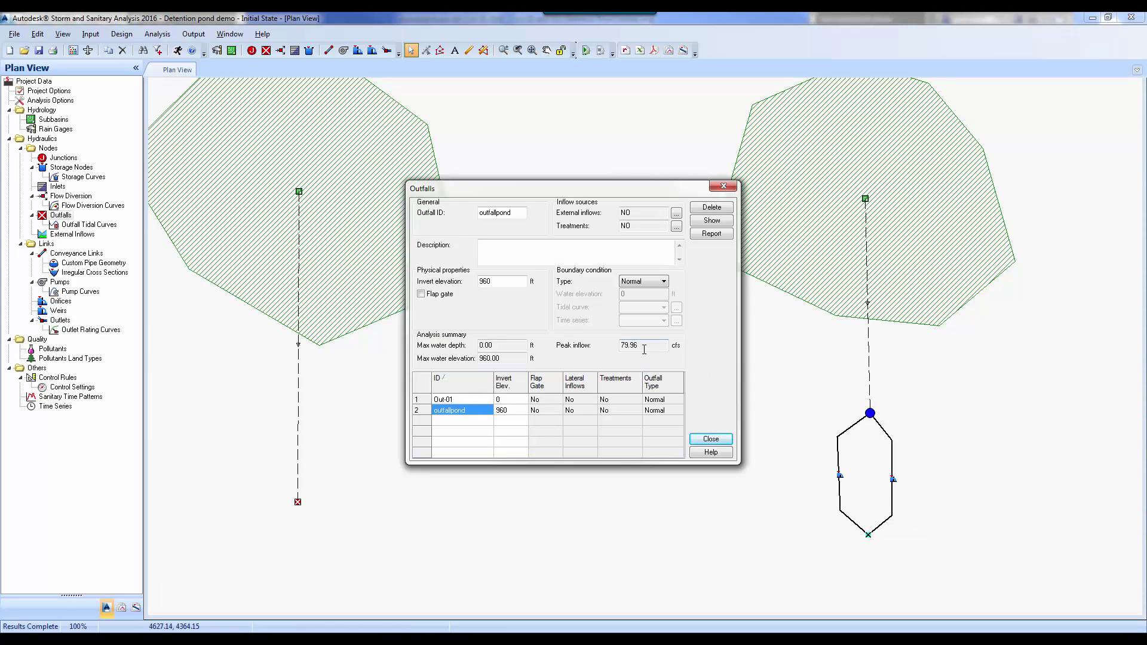
{"action": "left_click", "coordinate": [712, 440]}
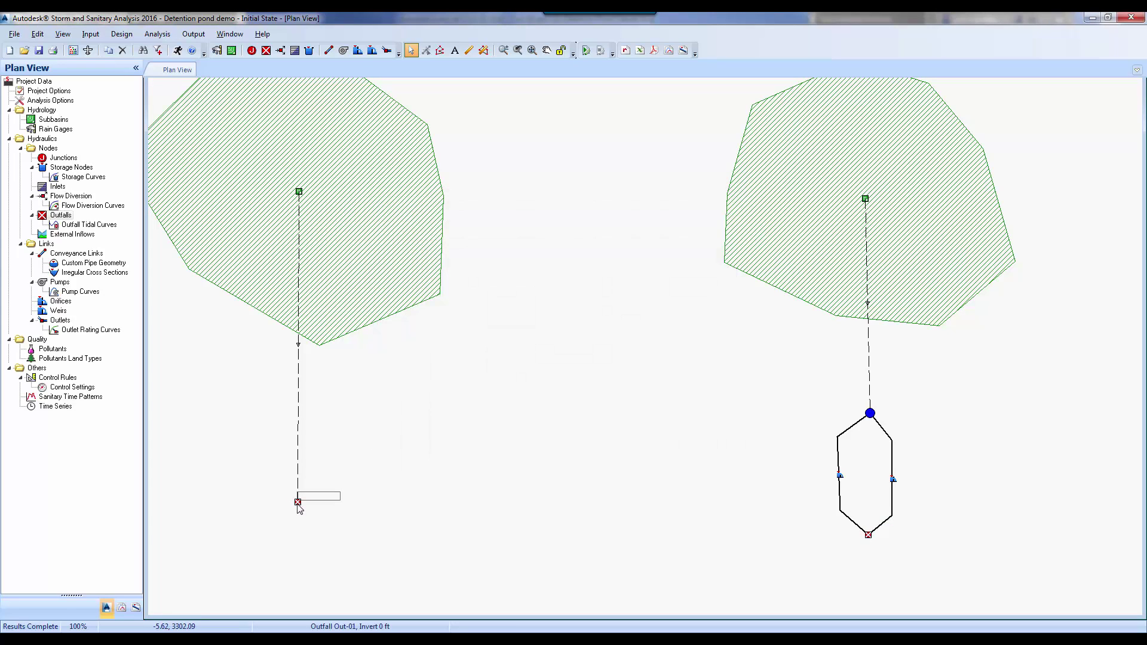
{"action": "double_click", "coordinate": [298, 503]}
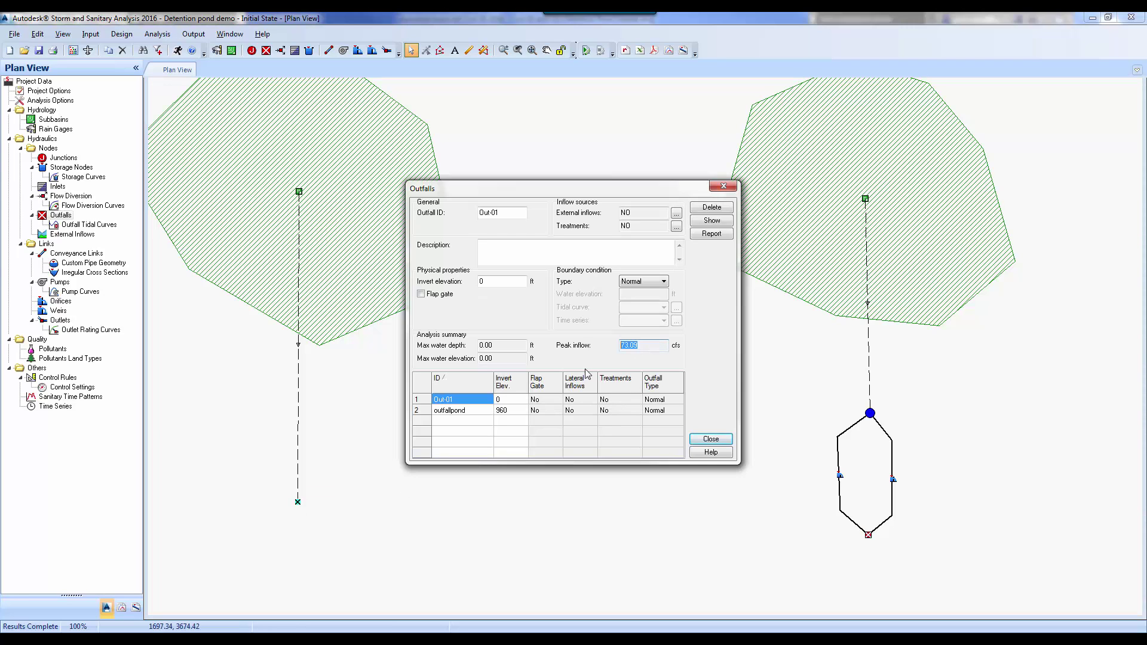
- In Civil 3D, stretch the vertices along the east side of the pond's inner feature line outward by about 22 ft
{"action": "left_click", "coordinate": [711, 440]}
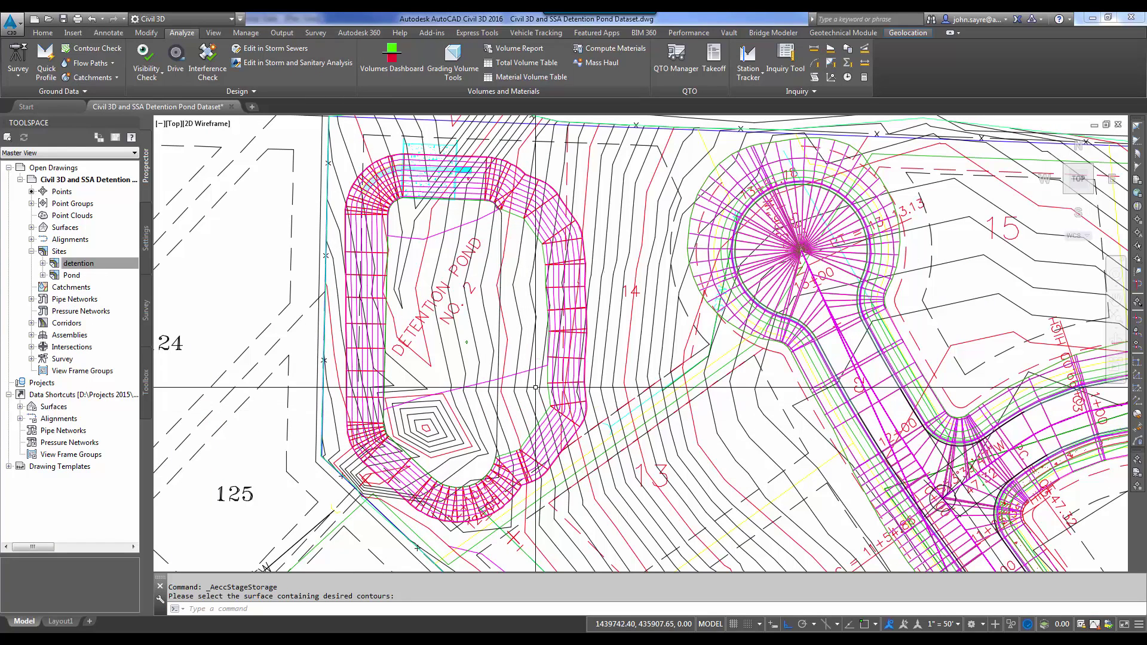
{"action": "left_click", "coordinate": [546, 288]}
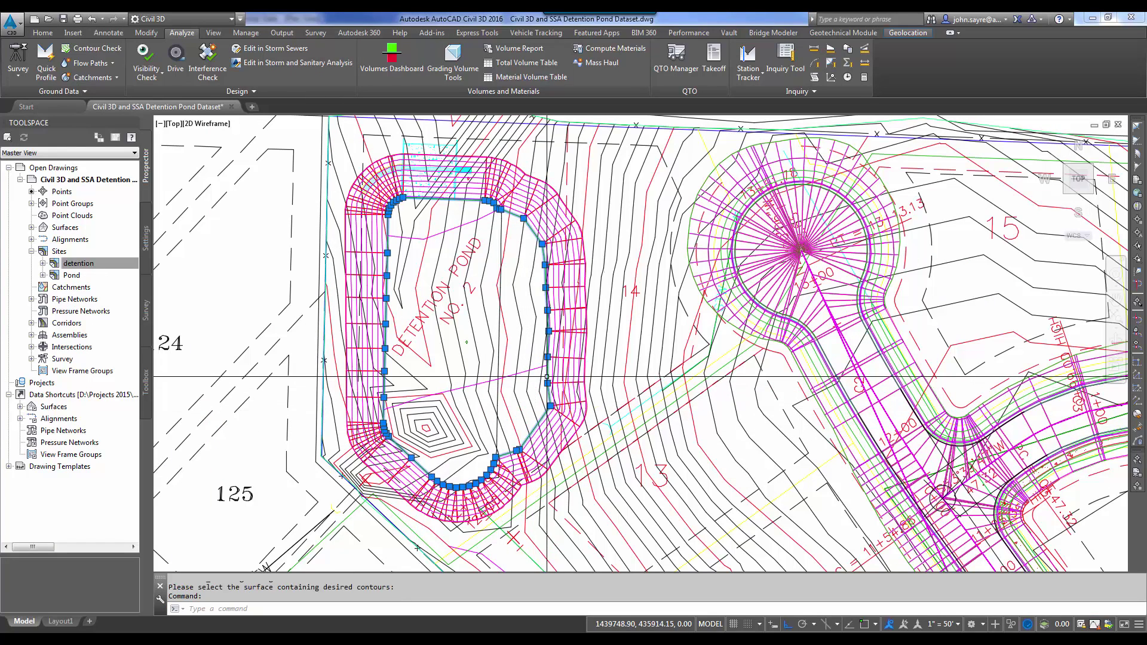
{"action": "left_click", "coordinate": [542, 244]}
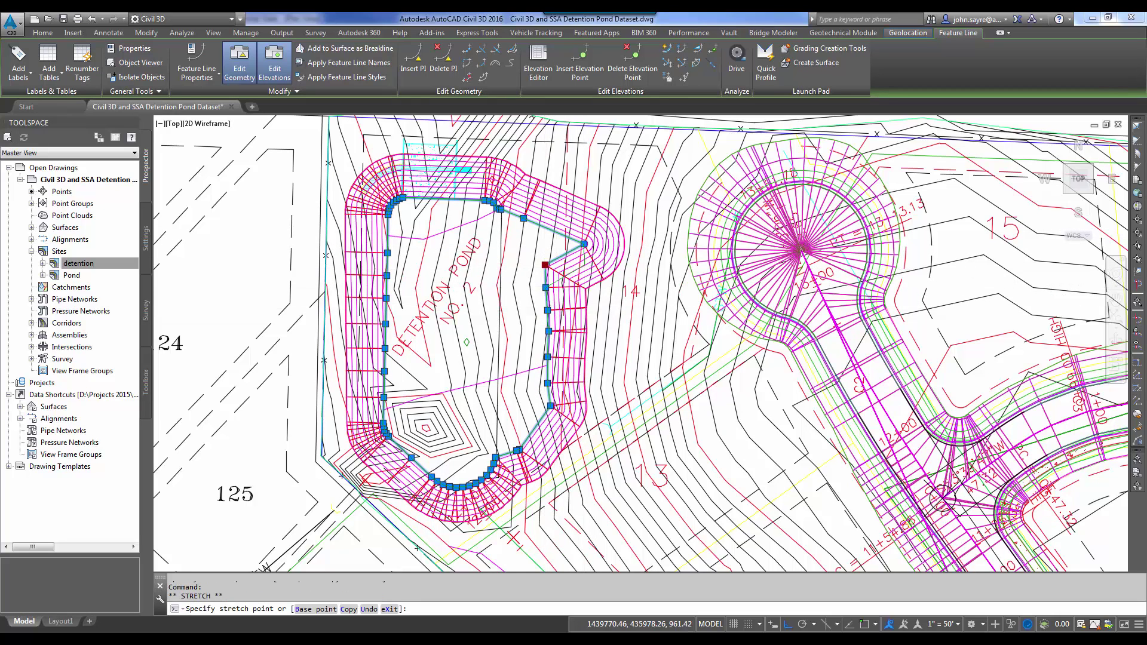
{"action": "left_click", "coordinate": [586, 265]}
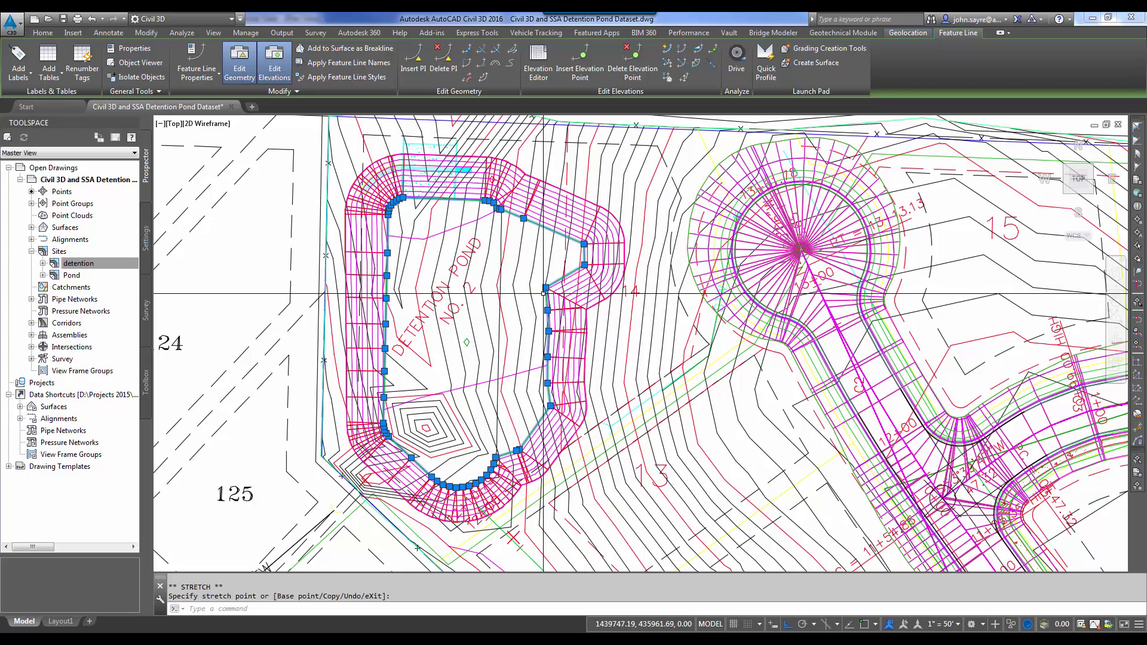
{"action": "left_click", "coordinate": [584, 287]}
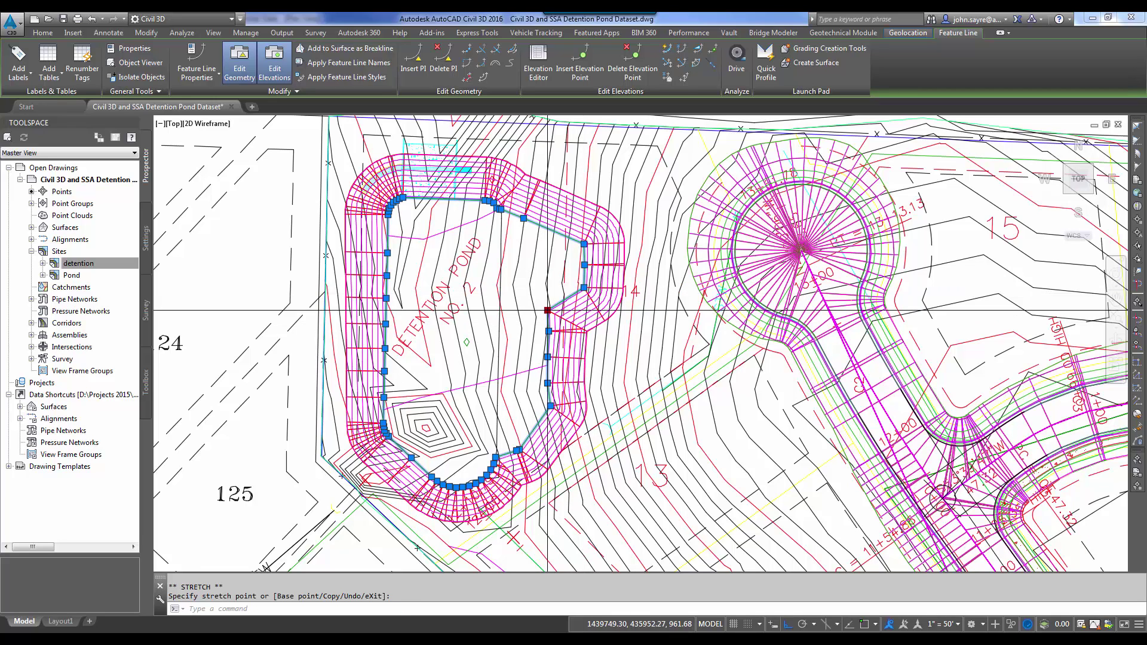
{"action": "left_click", "coordinate": [548, 310]}
{"action": "left_click", "coordinate": [585, 311]}
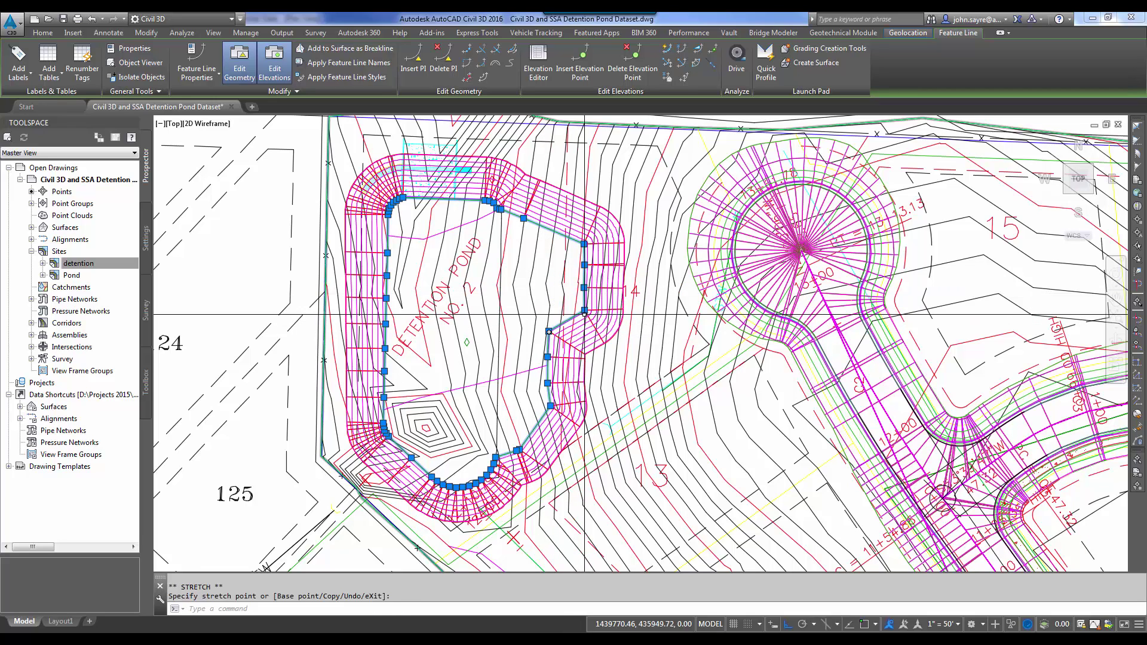
{"action": "left_click", "coordinate": [548, 330]}
{"action": "left_click", "coordinate": [590, 329]}
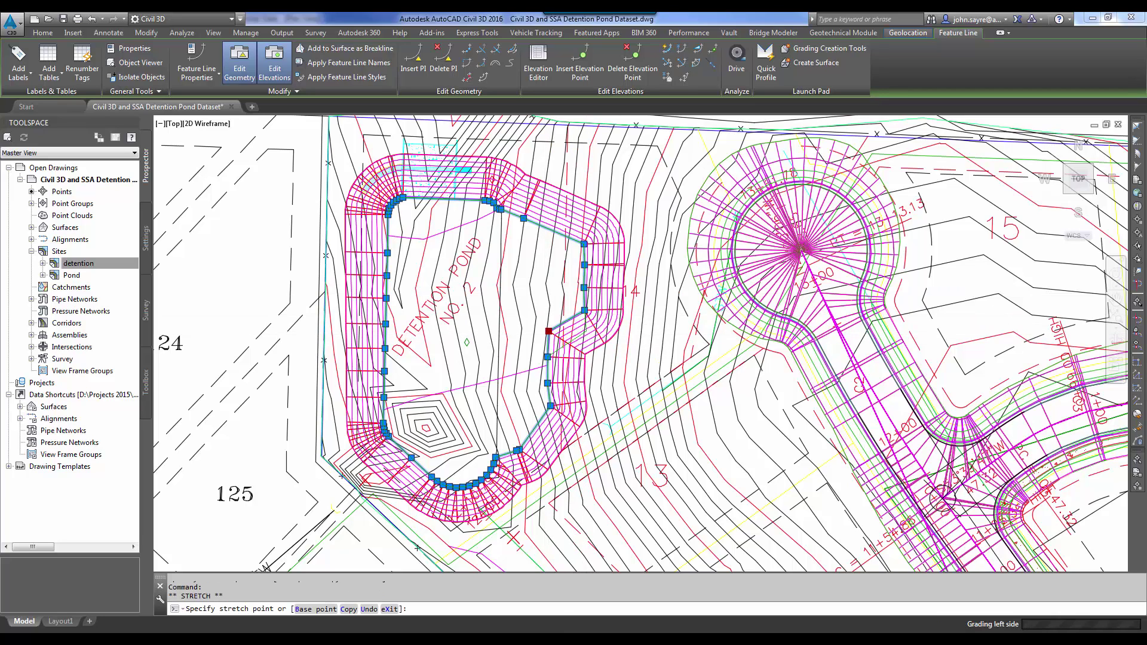
{"action": "left_click", "coordinate": [547, 357]}
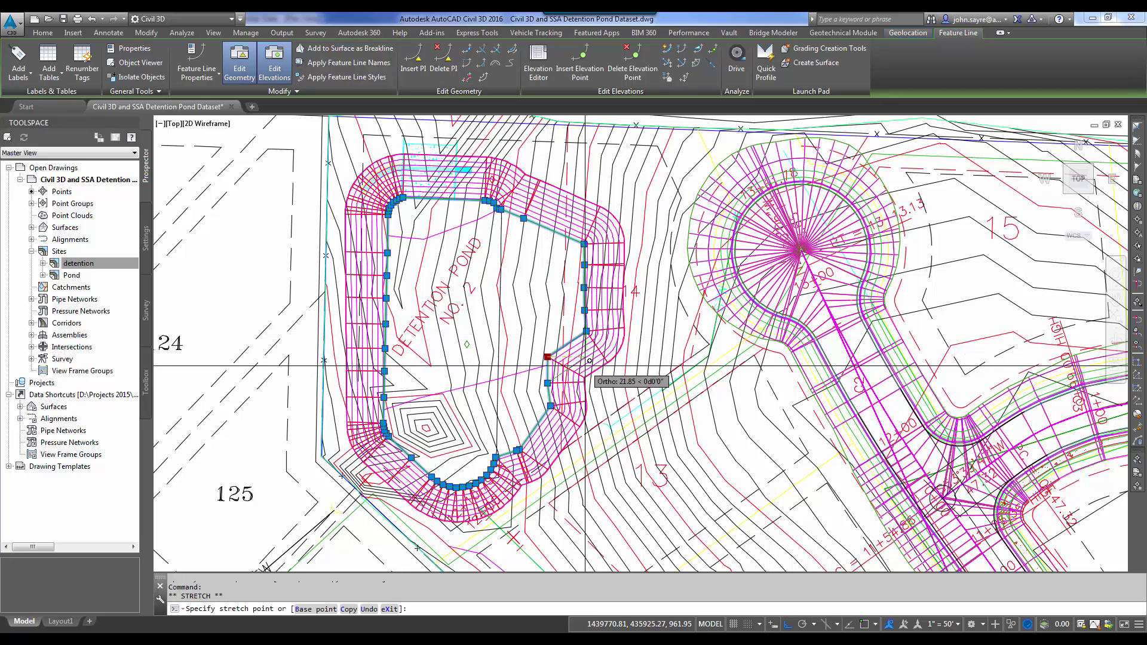
{"action": "left_click", "coordinate": [585, 357]}
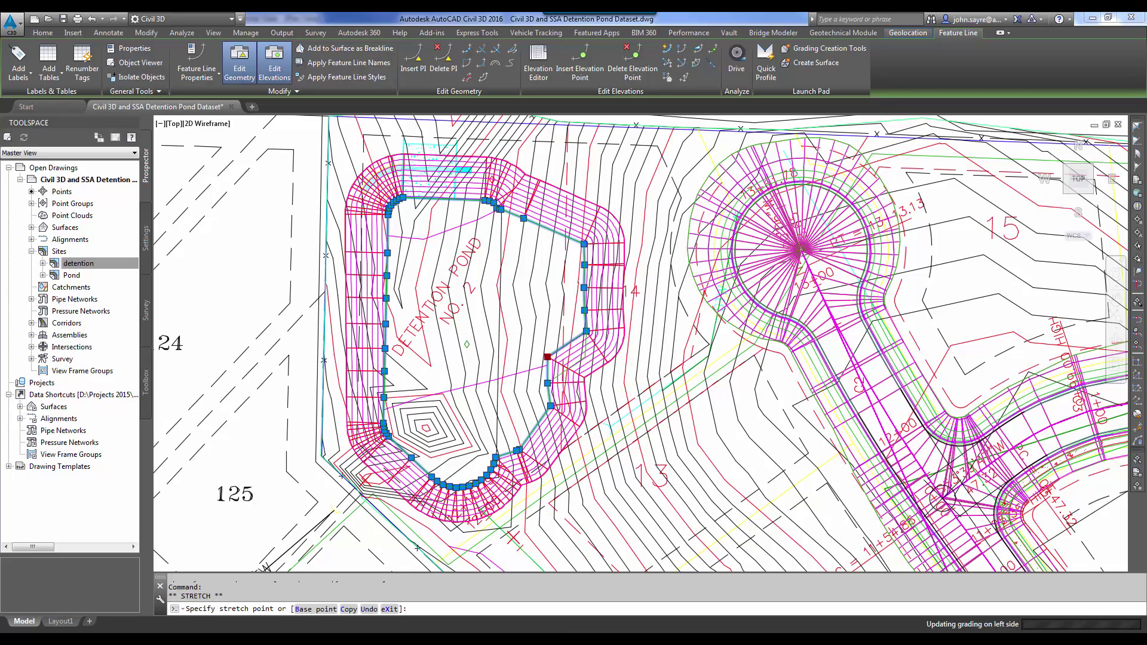
{"action": "left_click", "coordinate": [548, 384]}
{"action": "left_click", "coordinate": [584, 389]}
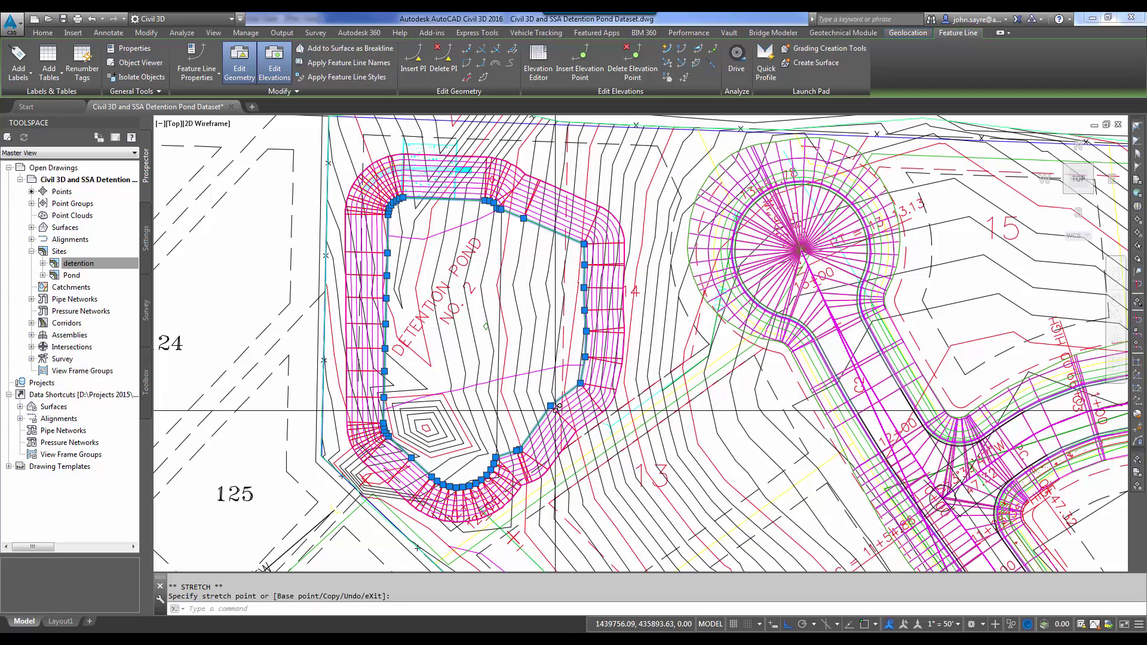
{"action": "key", "text": "Escape"}
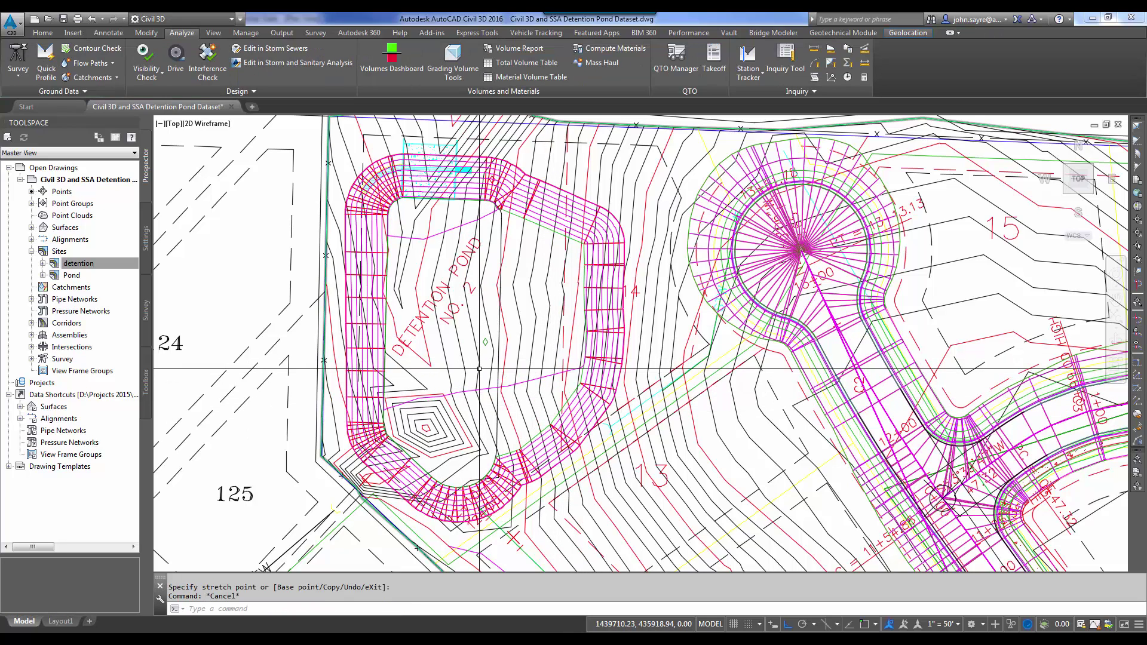
- Define the stage storage basin from the contours of the widened pond's surface
{"action": "left_click", "coordinate": [240, 91]}
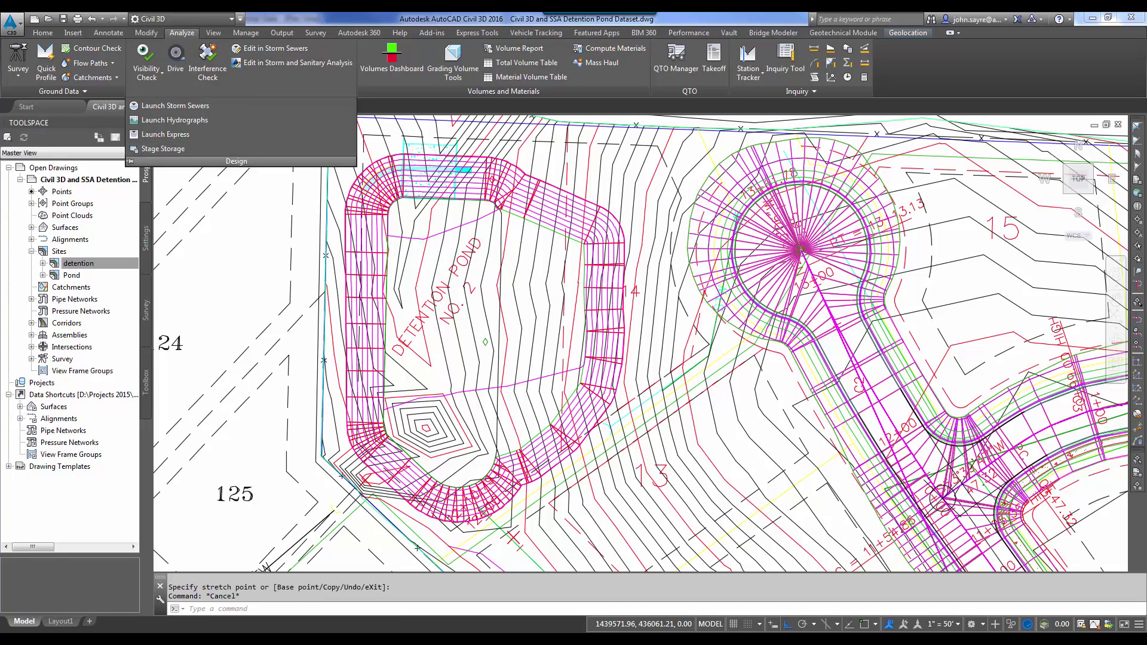
{"action": "left_click", "coordinate": [163, 148]}
{"action": "left_click", "coordinate": [472, 260]}
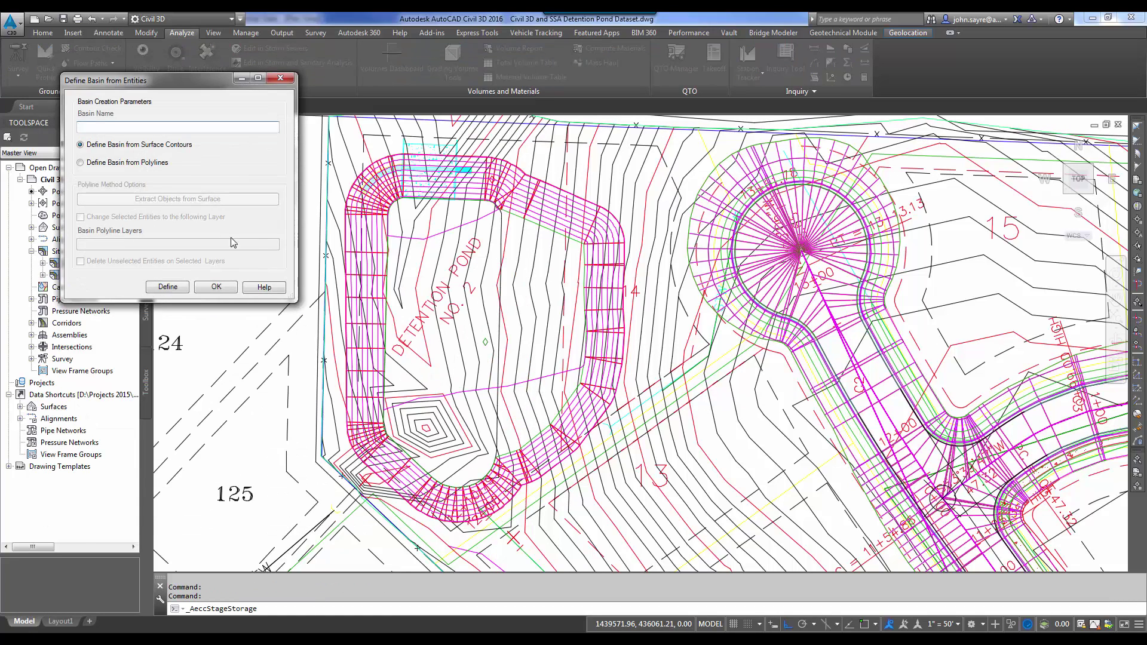
{"action": "left_click", "coordinate": [168, 286]}
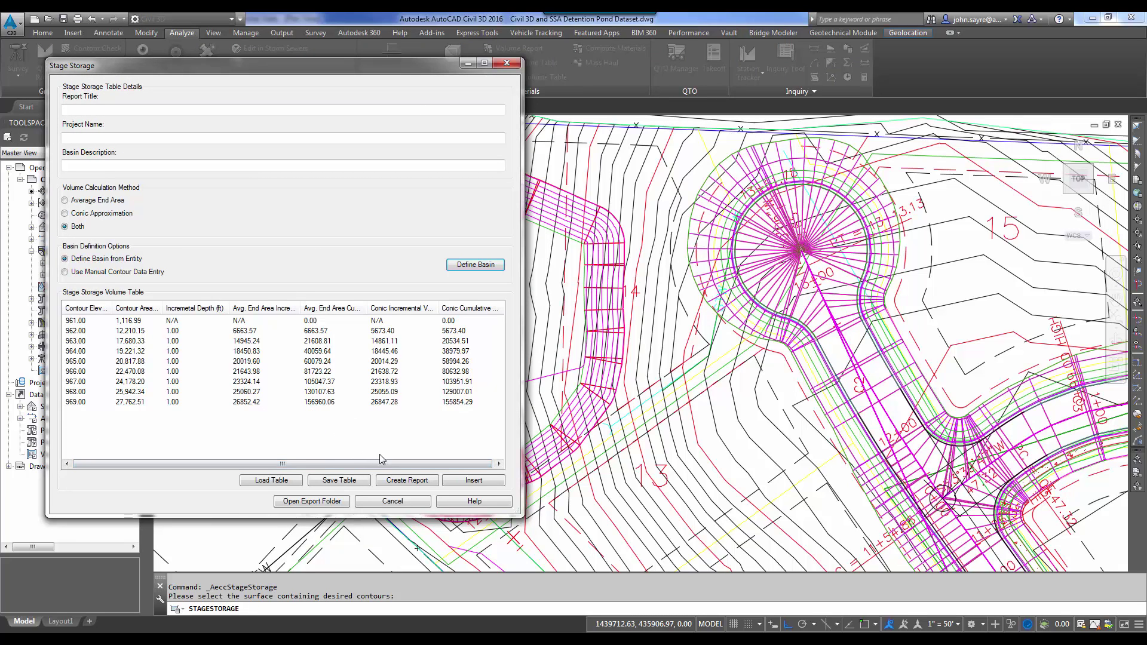
- Save the stage storage table as Detention Pond 3 in the Civil 3D Data folder
{"action": "left_click", "coordinate": [356, 479]}
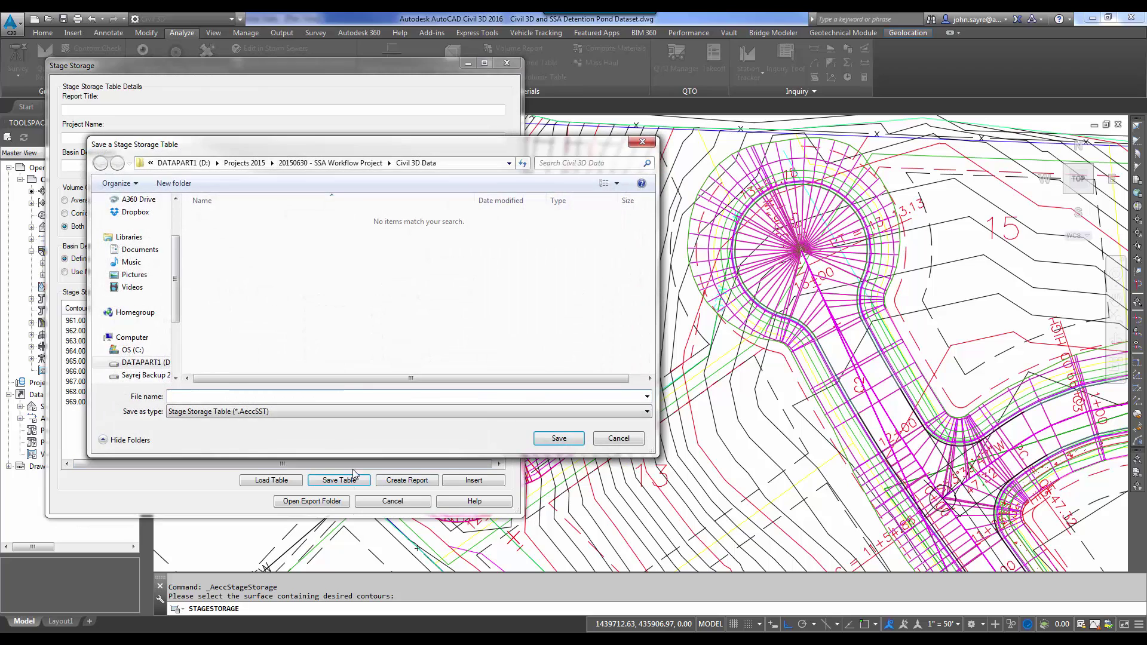
{"action": "left_click", "coordinate": [256, 397]}
{"action": "key", "text": "BackSpace"}
{"action": "key", "text": "BackSpace"}
{"action": "key", "text": "BackSpace"}
{"action": "key", "text": "BackSpace"}
{"action": "key", "text": "BackSpace"}
{"action": "key", "text": "BackSpace"}
{"action": "key", "text": "BackSpace"}
{"action": "key", "text": "BackSpace"}
{"action": "key", "text": "BackSpace"}
{"action": "type", "text": "3"}
{"action": "left_click", "coordinate": [559, 438]}
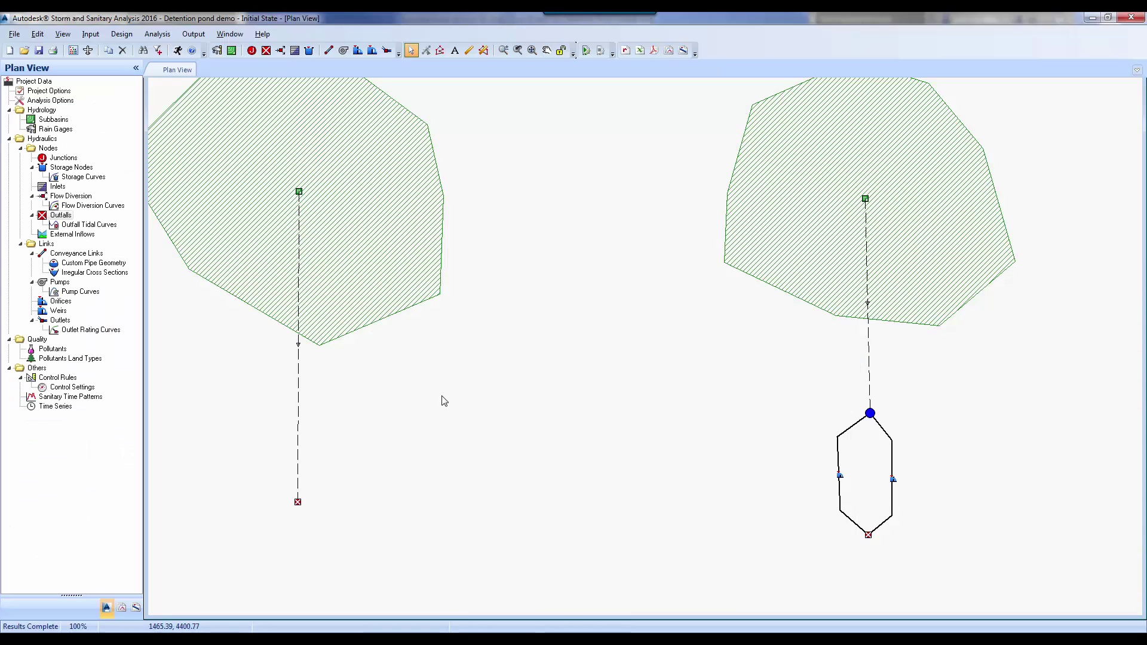
- In Storm and Sanitary Analysis, load the Detention Pond 3 table into the pond's storage curve and review its depth and volume rows
{"action": "double_click", "coordinate": [870, 412]}
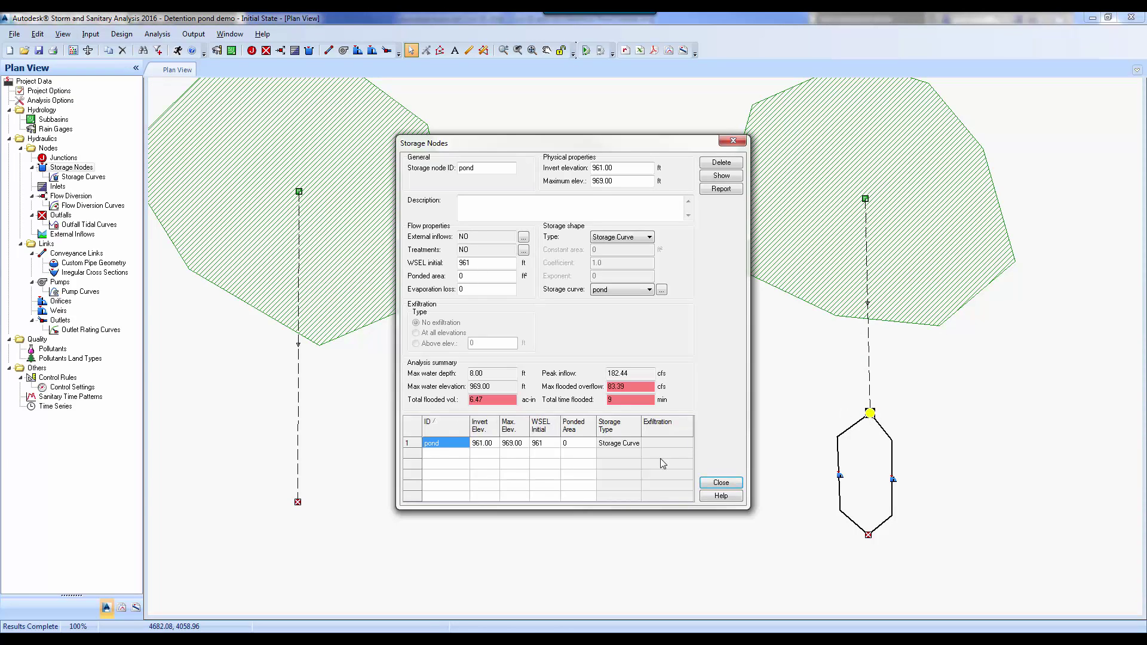
{"action": "left_click", "coordinate": [661, 290]}
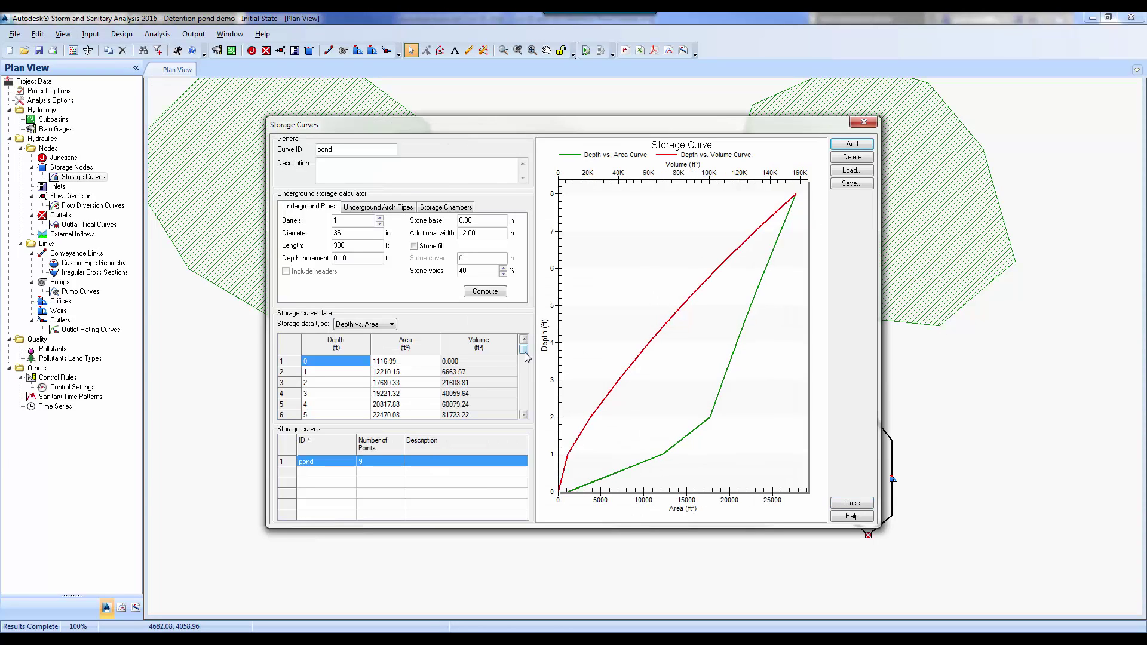
{"action": "scroll", "coordinate": [520, 414], "scroll_direction": "down", "scroll_amount": 2}
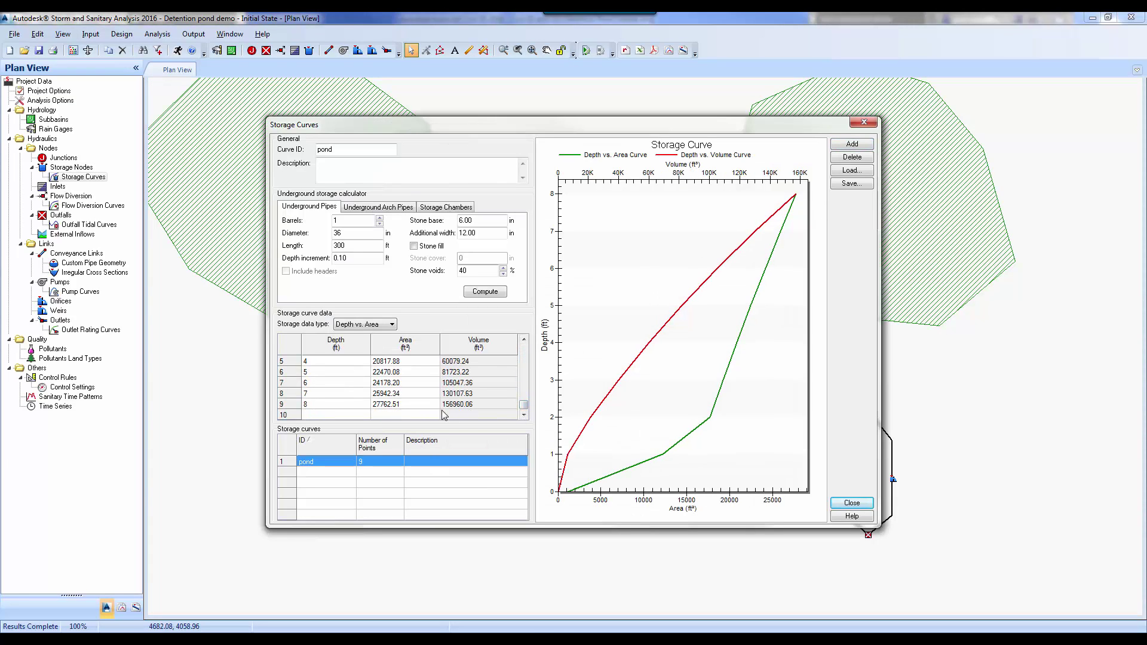
{"action": "left_click", "coordinate": [847, 505]}
{"action": "left_click", "coordinate": [721, 483]}
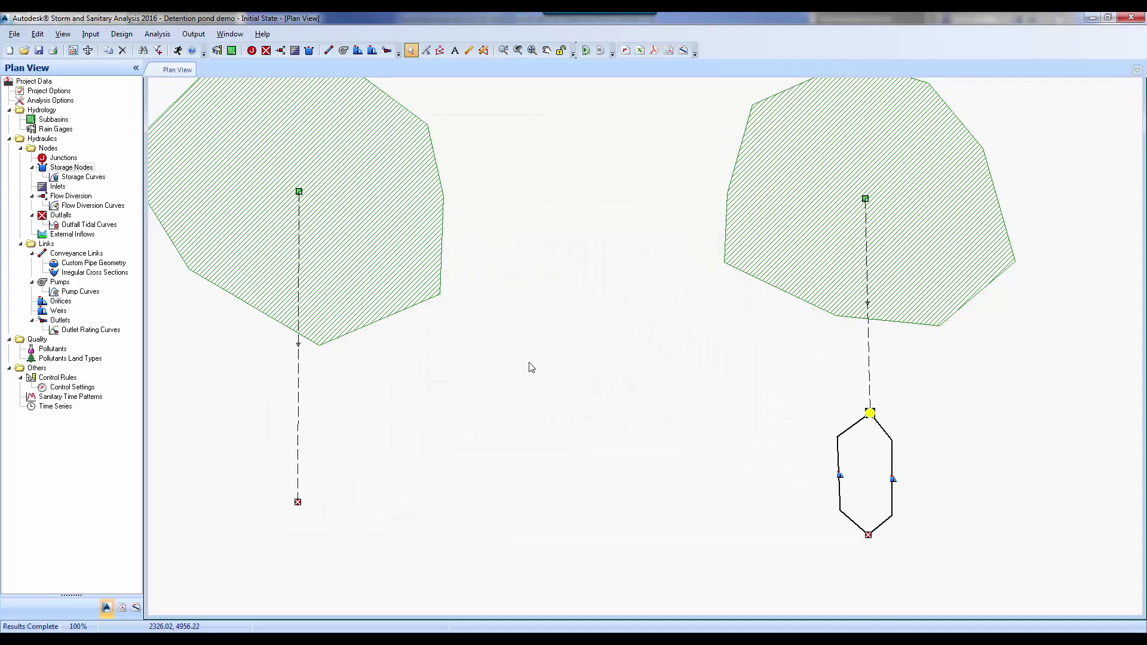
- Rerun the single storm analysis with the 100 year rainfall time series and check the peak inflow at outfallpond
{"action": "left_click", "coordinate": [157, 34]}
{"action": "left_click", "coordinate": [182, 46]}
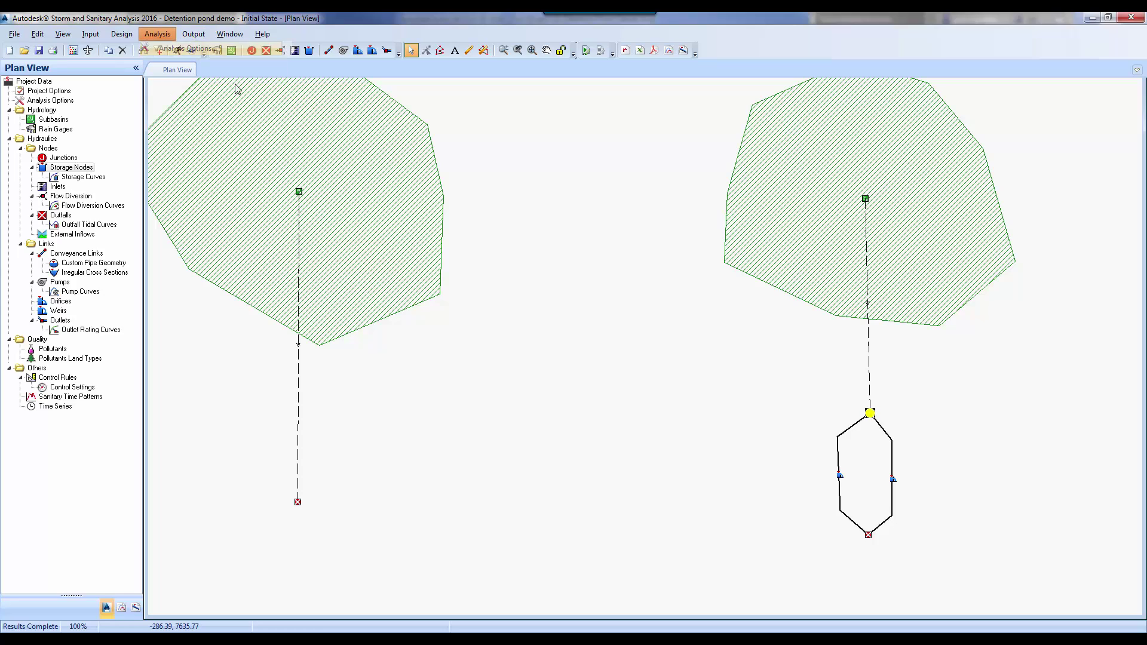
{"action": "left_click", "coordinate": [435, 192]}
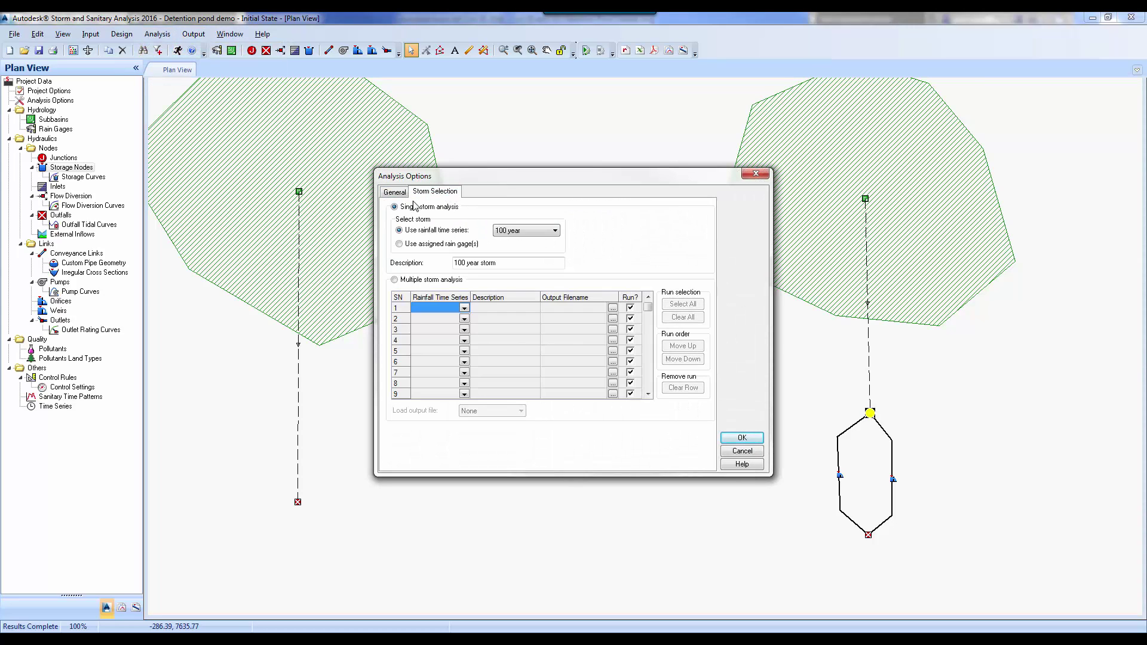
{"action": "left_click", "coordinate": [741, 438]}
{"action": "left_click", "coordinate": [178, 50]}
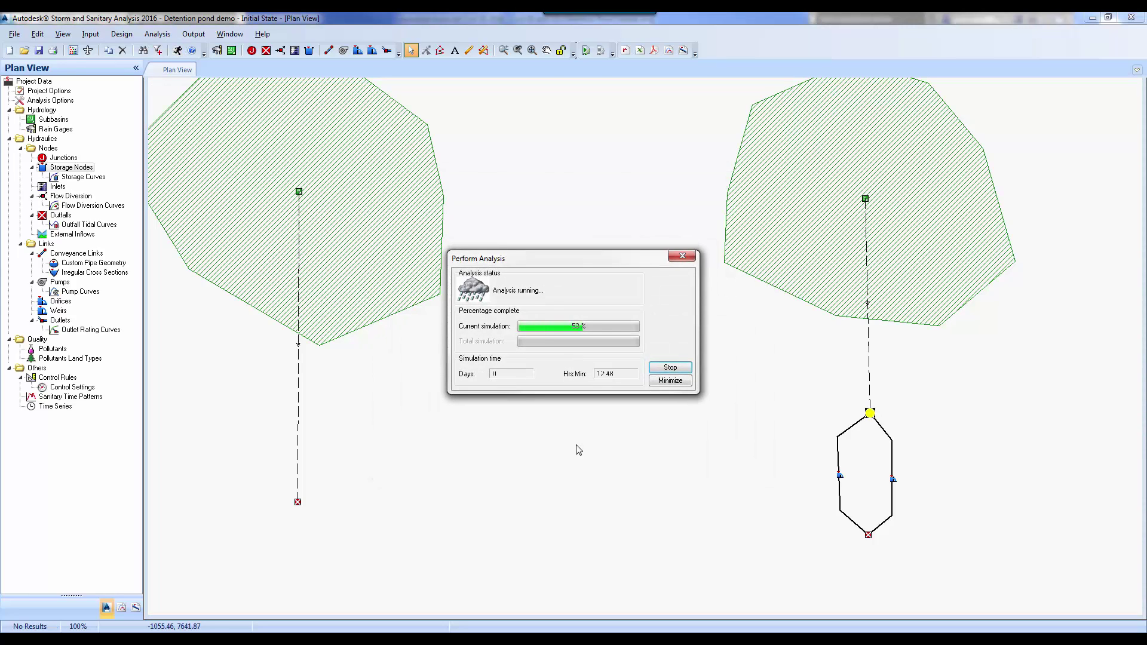
{"action": "left_click", "coordinate": [669, 384]}
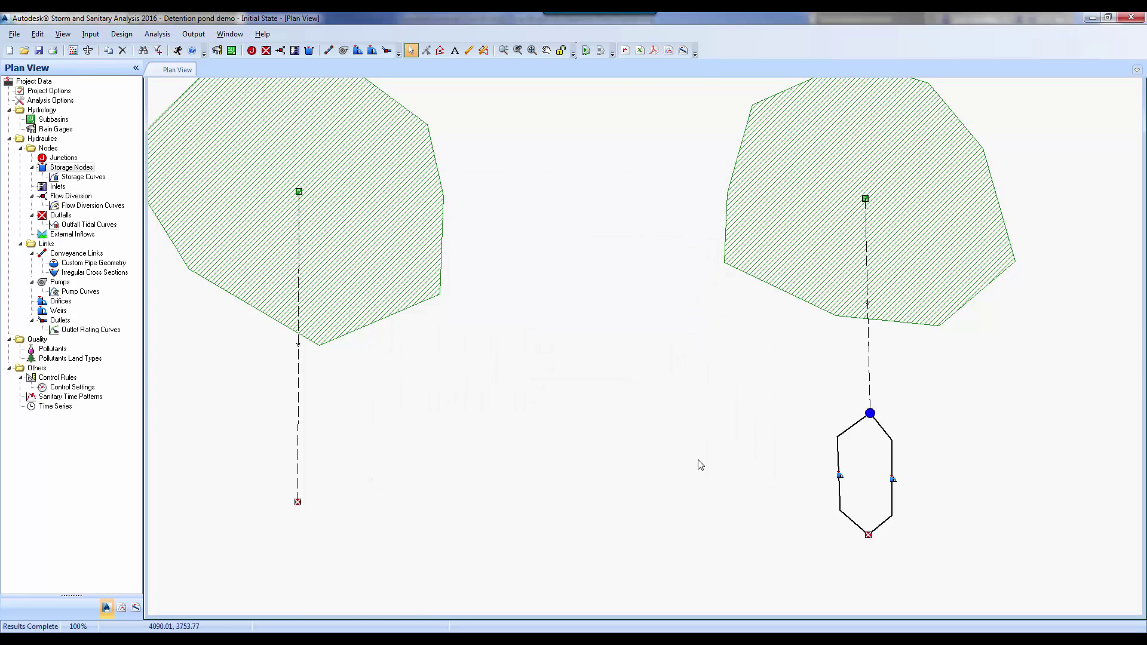
{"action": "double_click", "coordinate": [869, 537]}
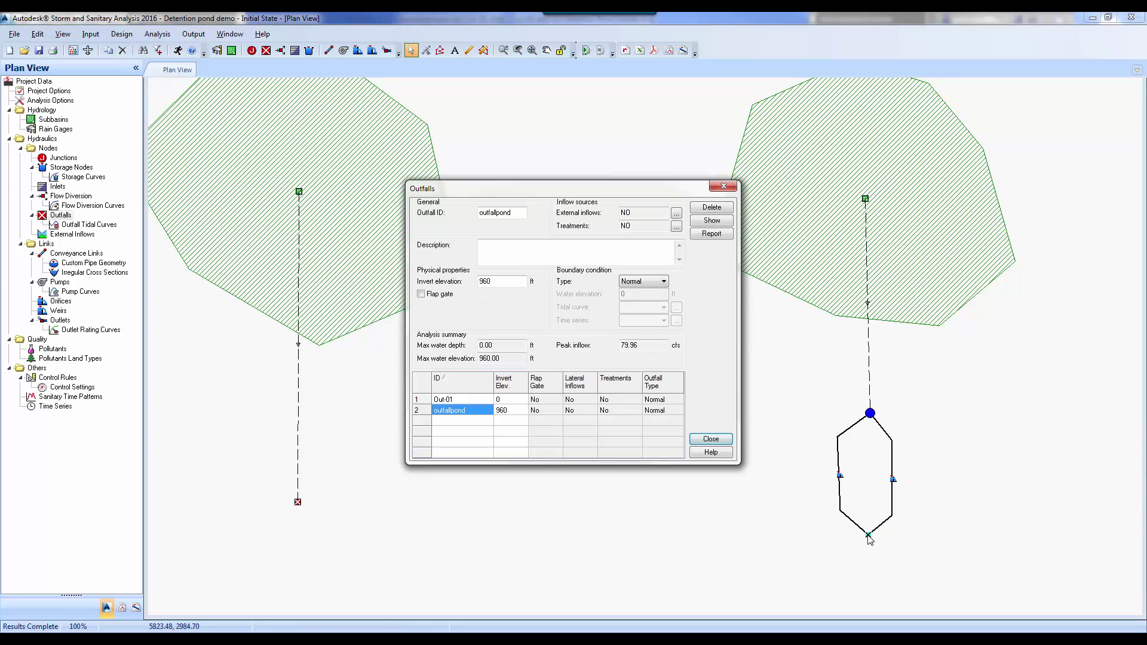
{"action": "left_click", "coordinate": [710, 439]}
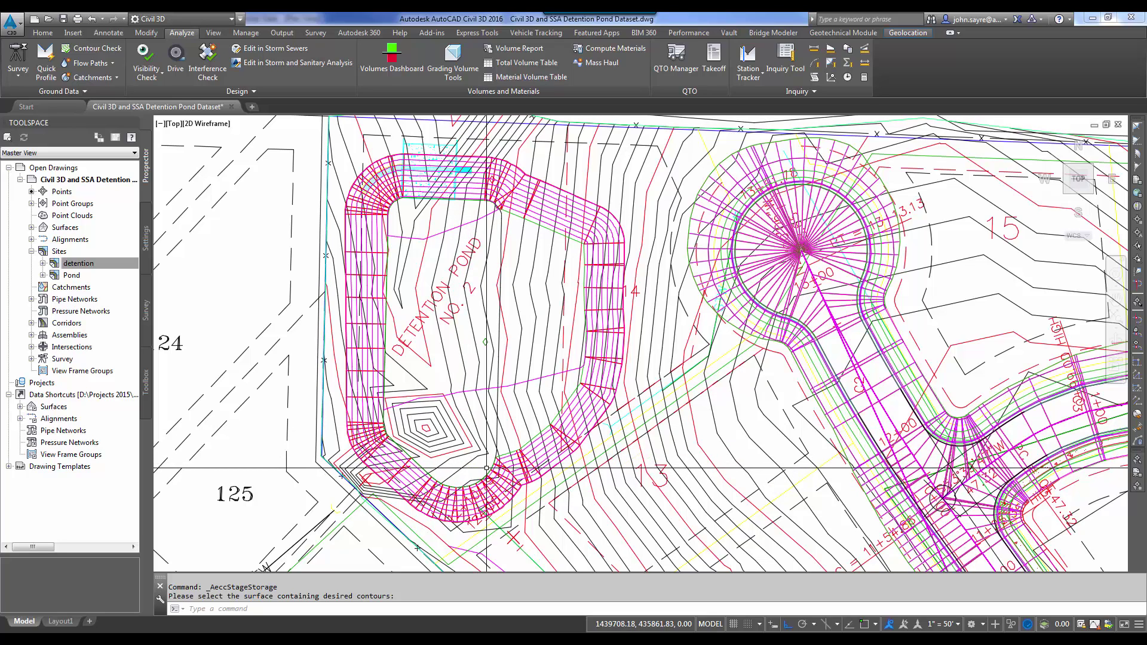
{"action": "scroll", "coordinate": [472, 469], "scroll_direction": "up", "scroll_amount": 5}
{"action": "key", "text": "Escape"}
{"action": "key", "text": "Escape"}
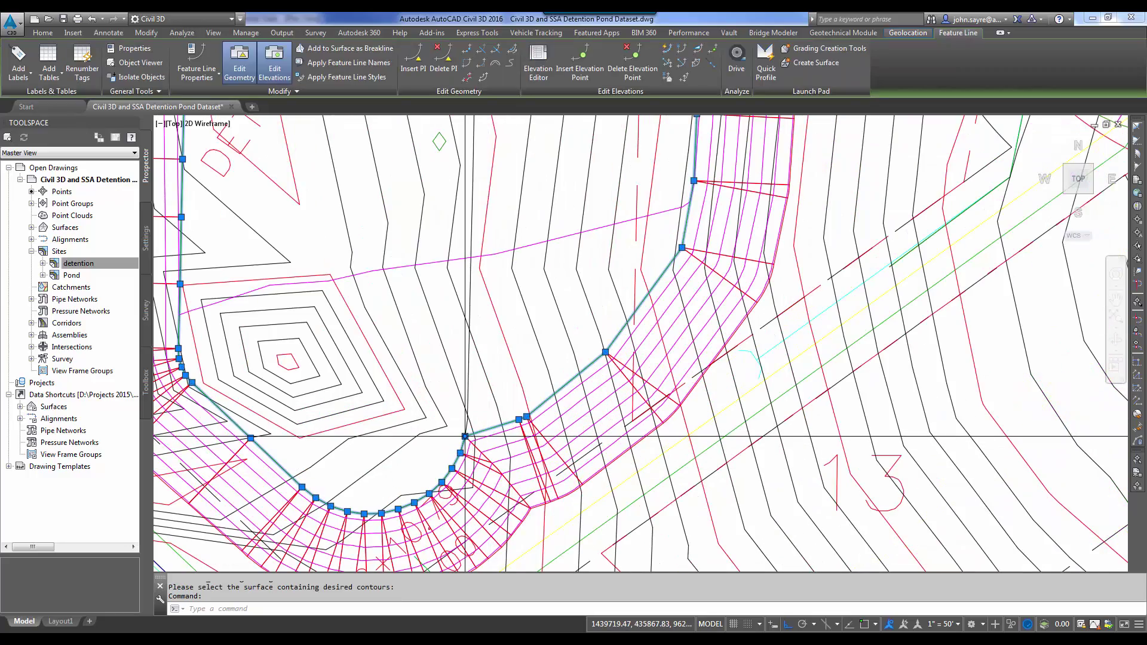
{"action": "scroll", "coordinate": [490, 429], "scroll_direction": "down", "scroll_amount": 6}
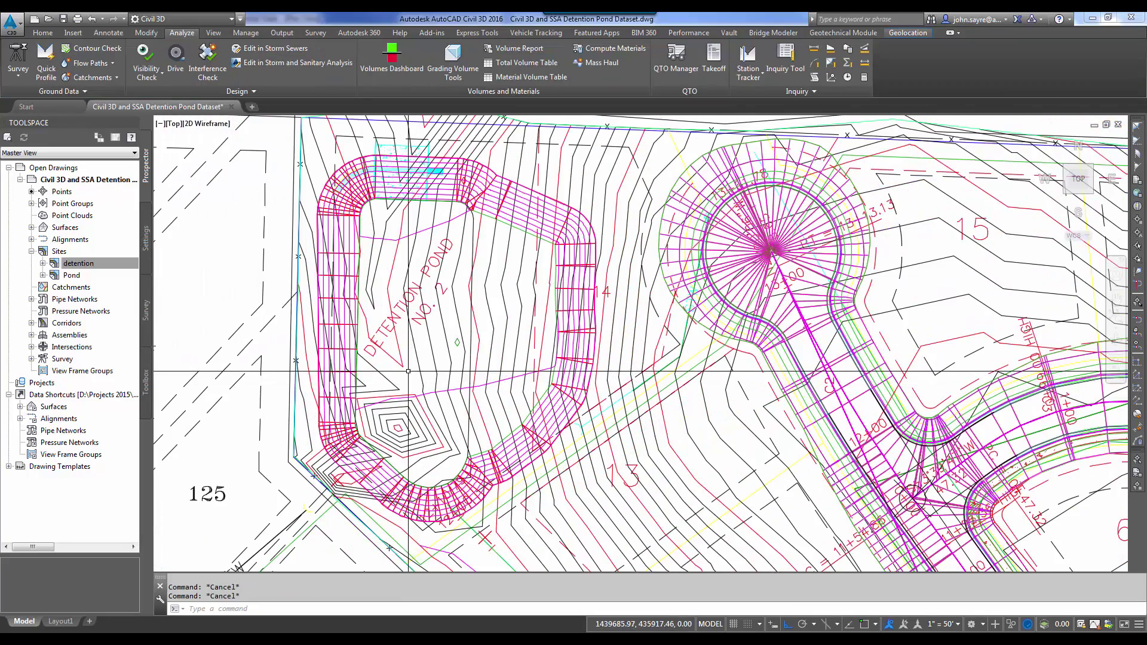
- In Civil 3D, edit the Detention group's pond grading to a higher target elevation, keeping the 3:1 fill slope
{"action": "left_click", "coordinate": [43, 33]}
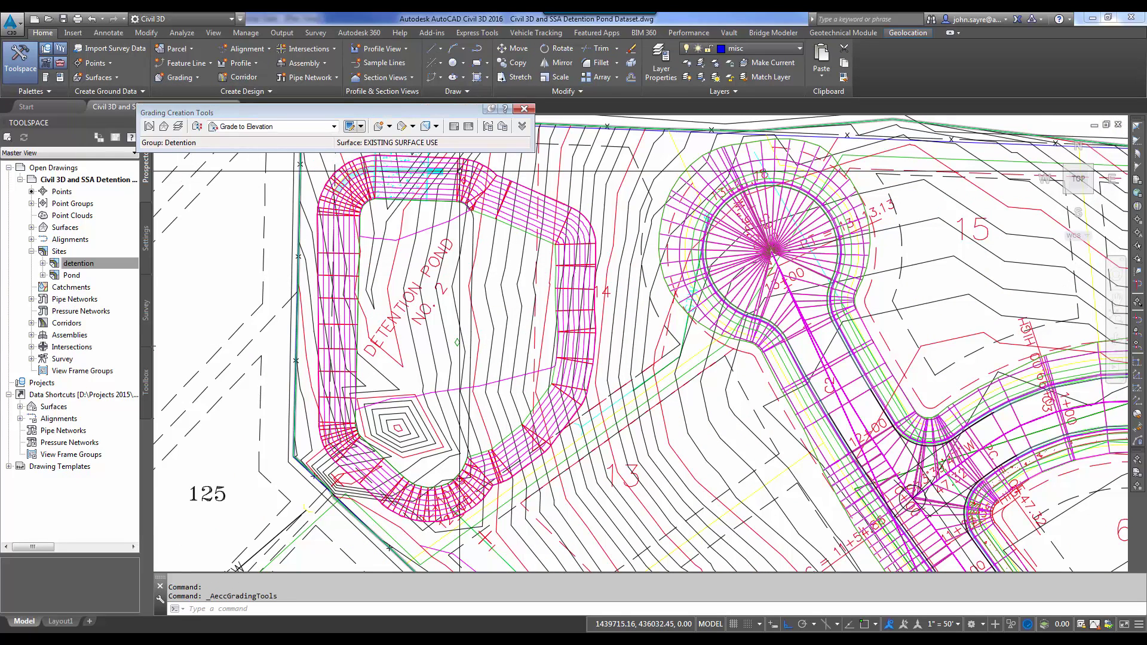
{"action": "left_click", "coordinate": [426, 133]}
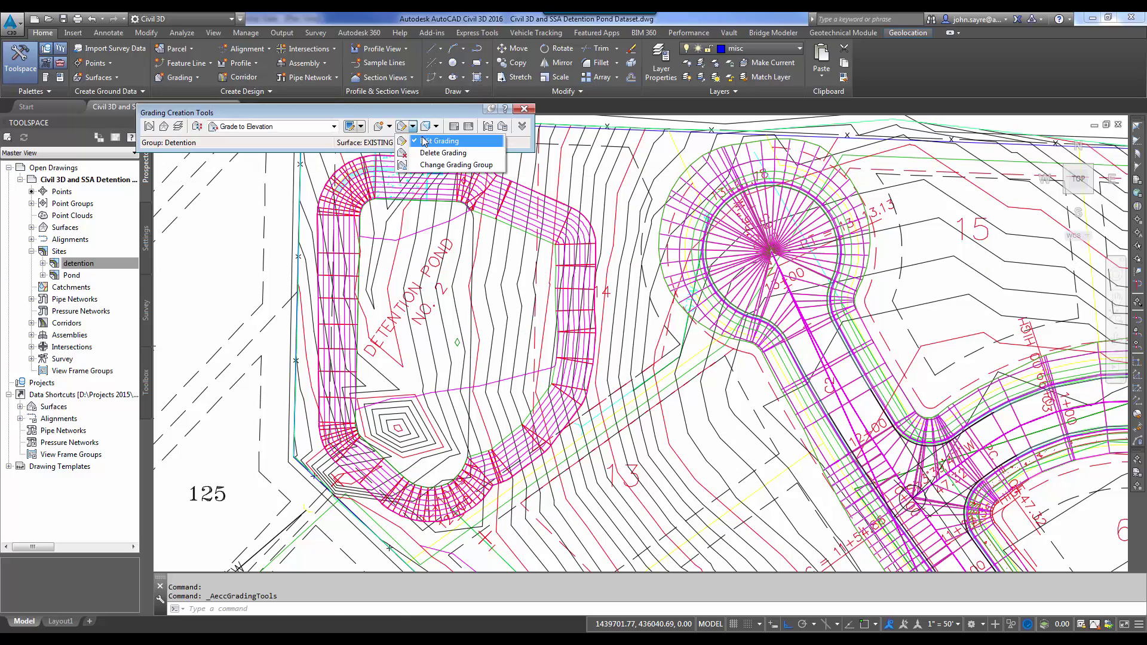
{"action": "left_click", "coordinate": [422, 142]}
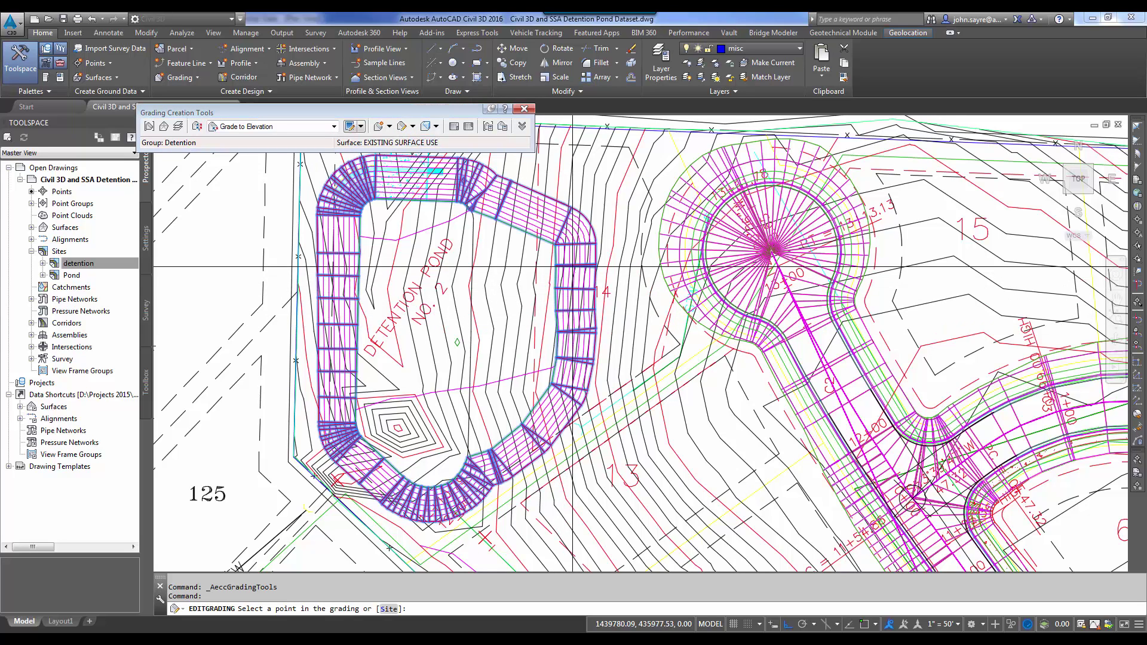
{"action": "left_click", "coordinate": [575, 285]}
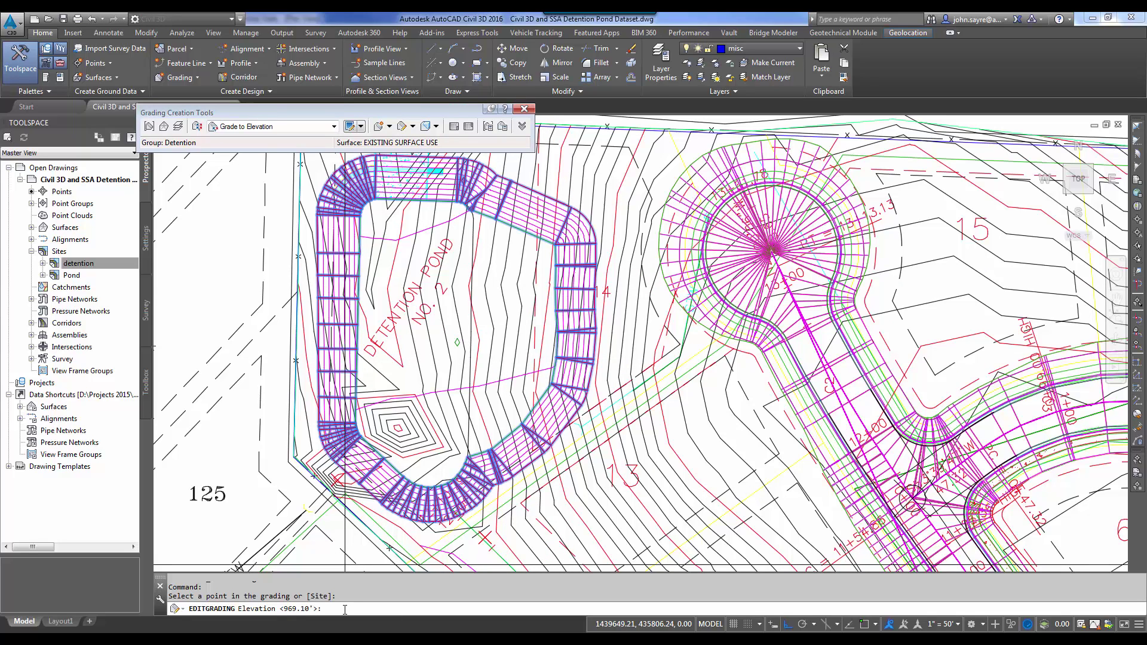
{"action": "type", "text": "9"}
{"action": "key", "text": "Return"}
{"action": "key", "text": "Return"}
{"action": "key", "text": "Return"}
{"action": "key", "text": "Return"}
{"action": "key", "text": "Return"}
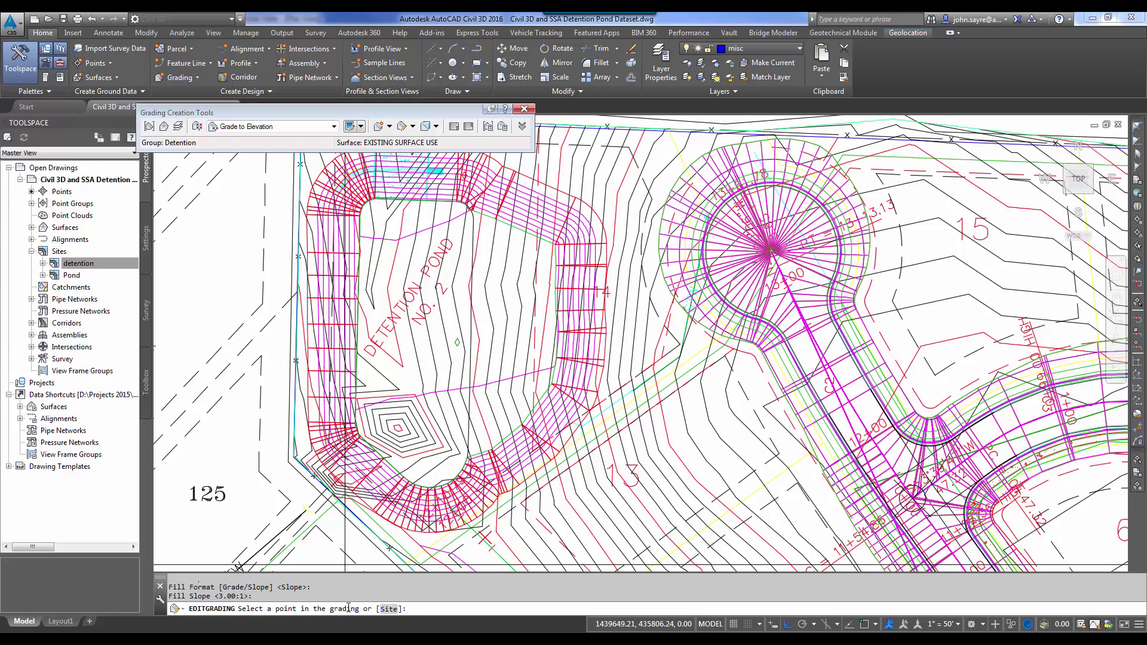
{"action": "key", "text": "Return"}
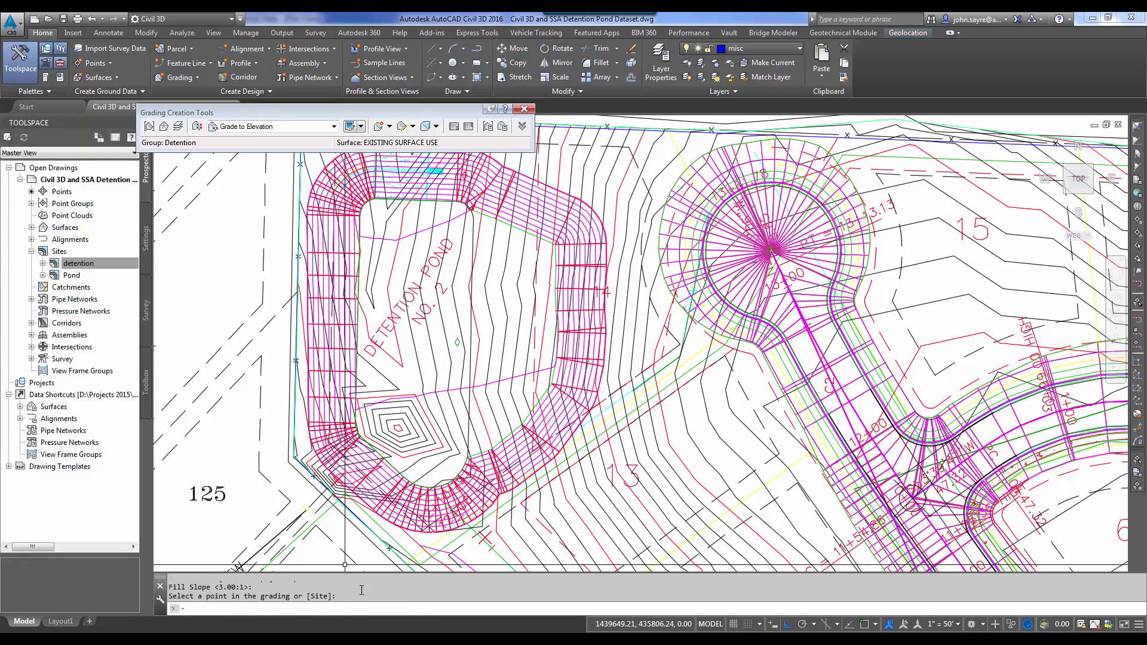
- Create a stage storage table from the raised pond surface's contours and save it as Detention Pond 4 in the SSA Project Data folder
{"action": "left_click", "coordinate": [257, 92]}
{"action": "left_click", "coordinate": [182, 32]}
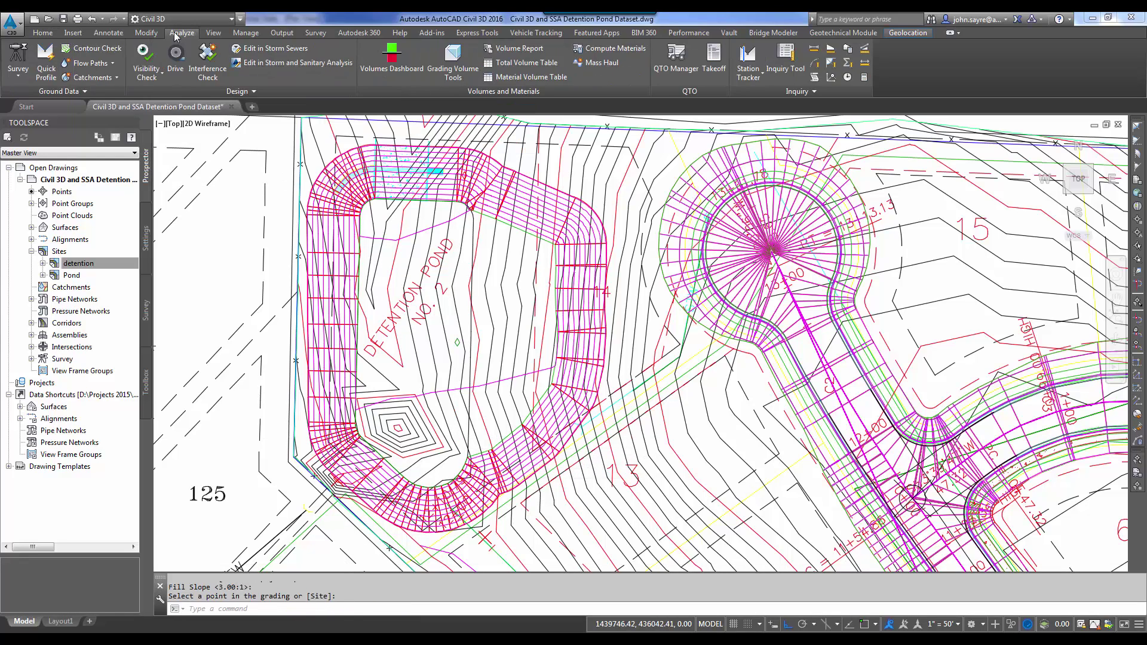
{"action": "left_click", "coordinate": [236, 92]}
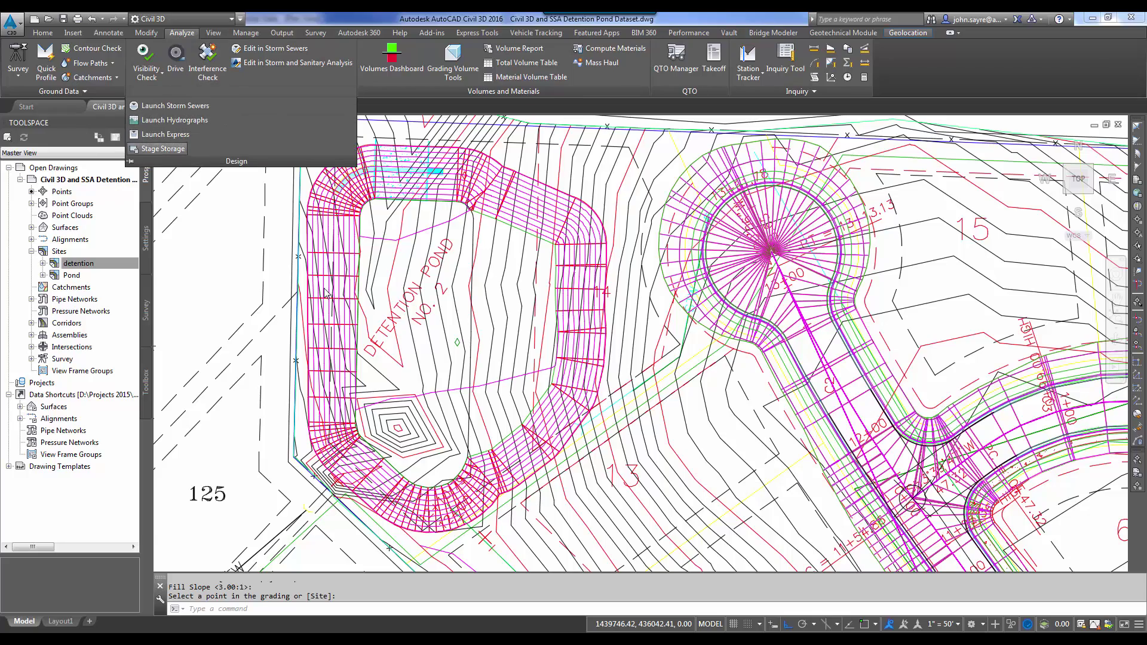
{"action": "left_click", "coordinate": [165, 149]}
{"action": "left_click", "coordinate": [519, 309]}
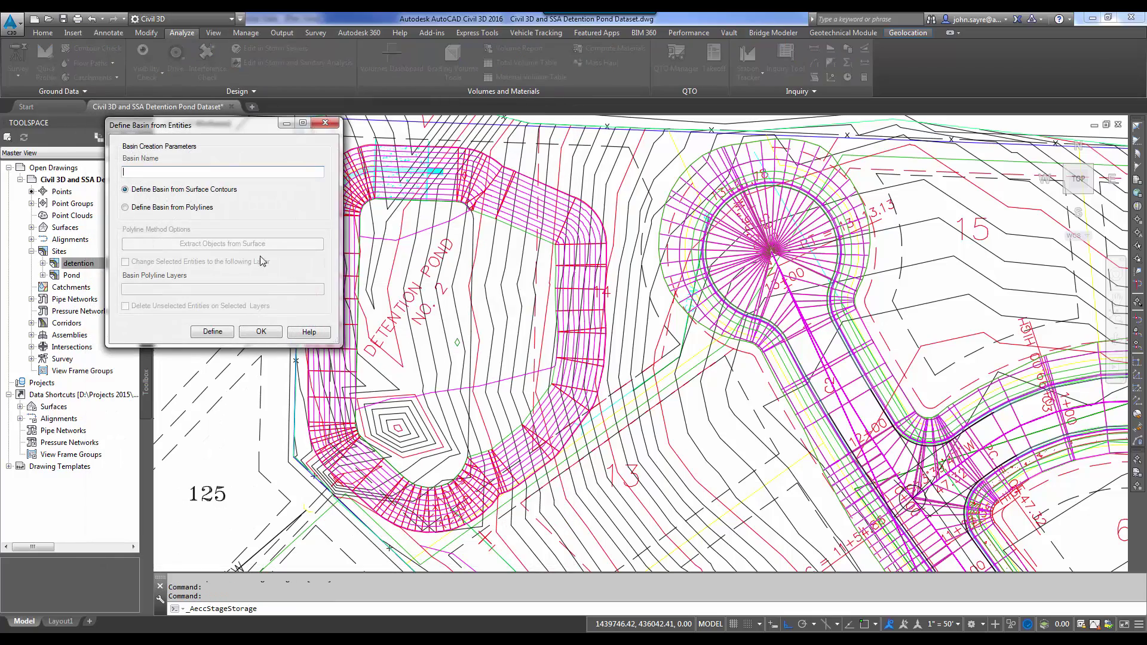
{"action": "left_click", "coordinate": [231, 336]}
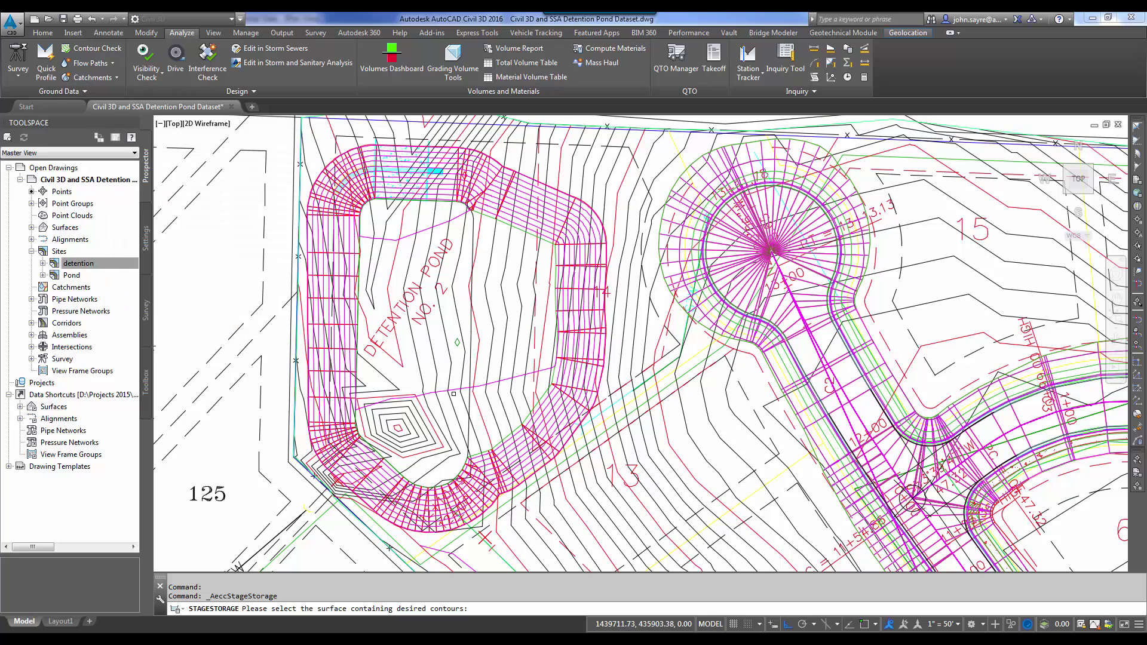
{"action": "left_click", "coordinate": [453, 390]}
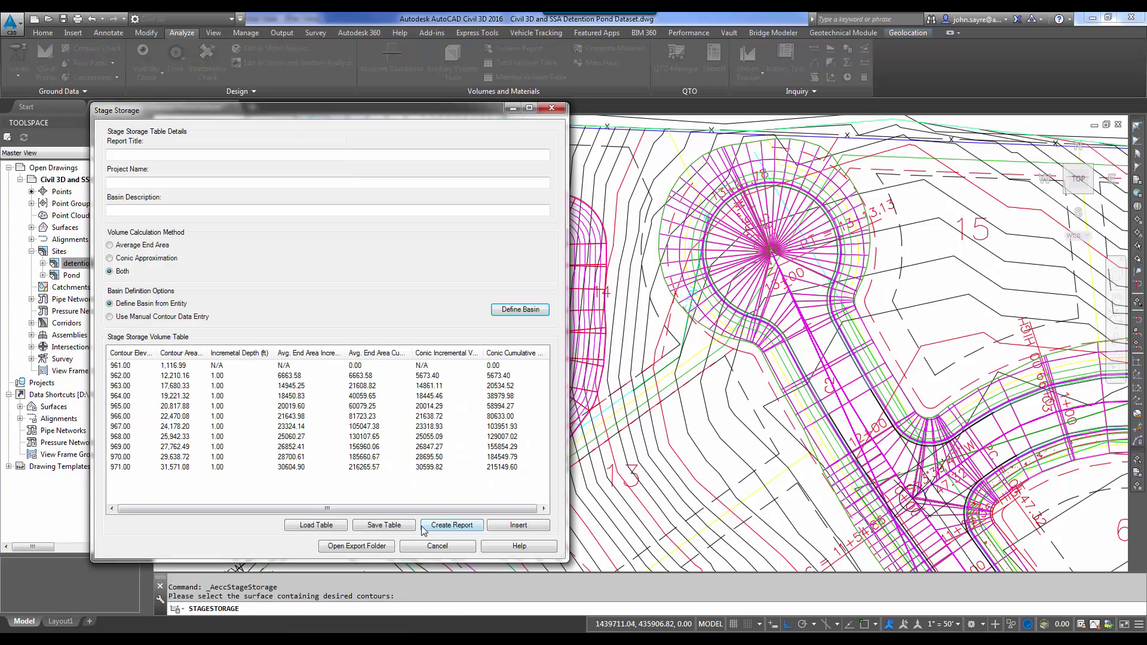
{"action": "left_click", "coordinate": [384, 525]}
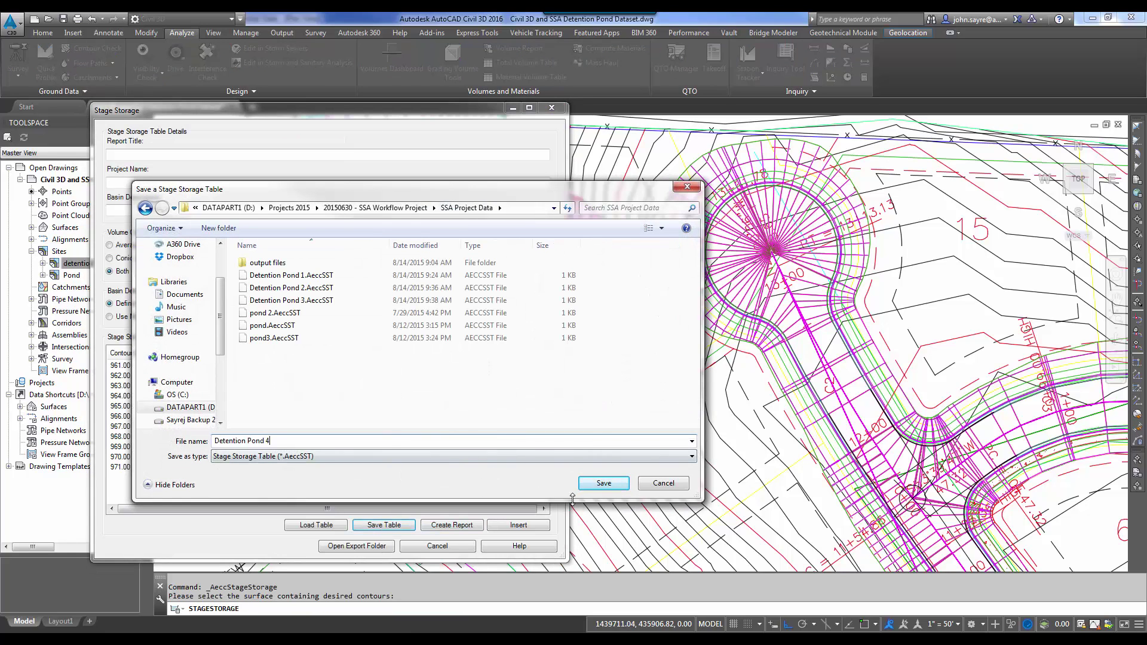
{"action": "left_click", "coordinate": [602, 484]}
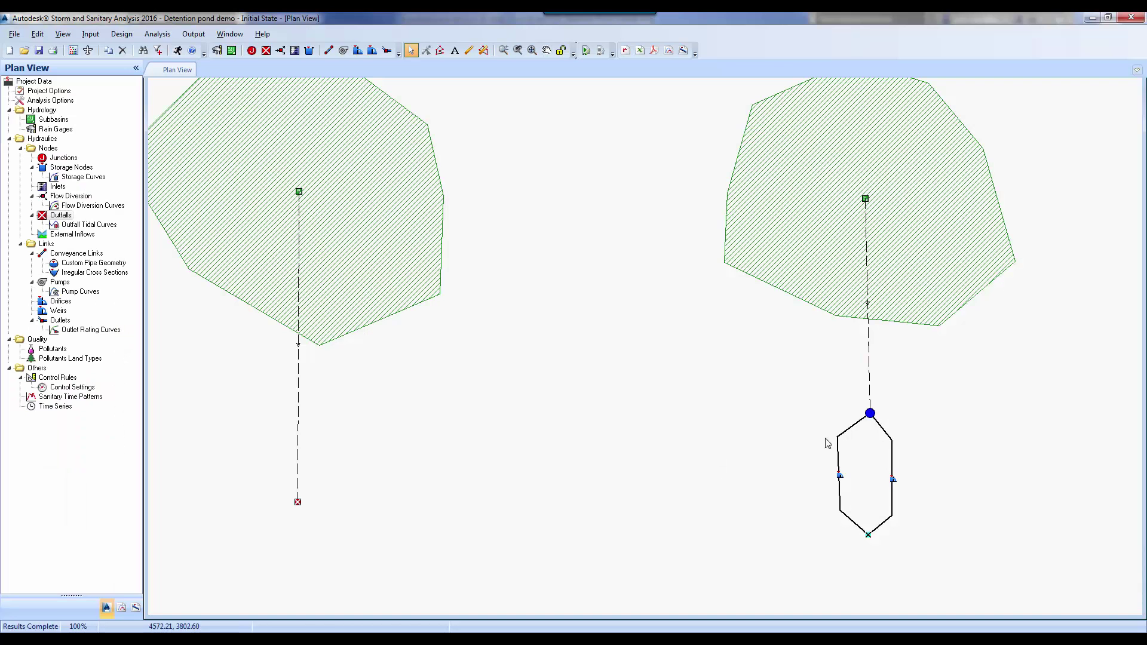
- In Storm and Sanitary Analysis, load the Detention Pond 4 table into the pond's storage curve and set the pond's maximum elevation to 971 ft
{"action": "double_click", "coordinate": [870, 413]}
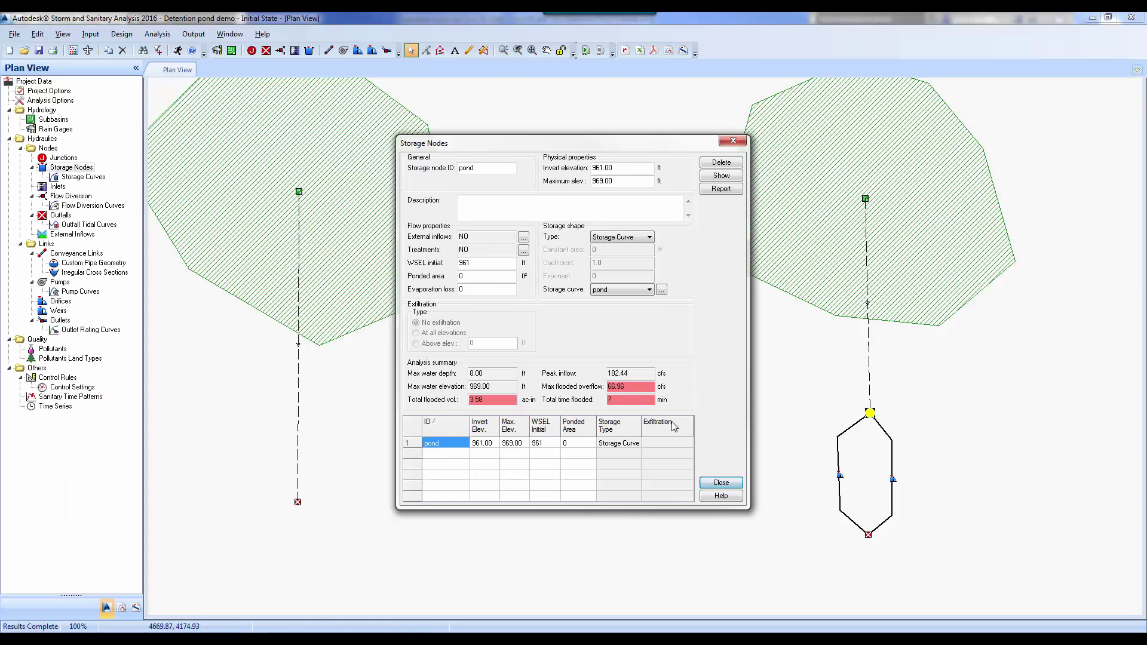
{"action": "left_click", "coordinate": [662, 291]}
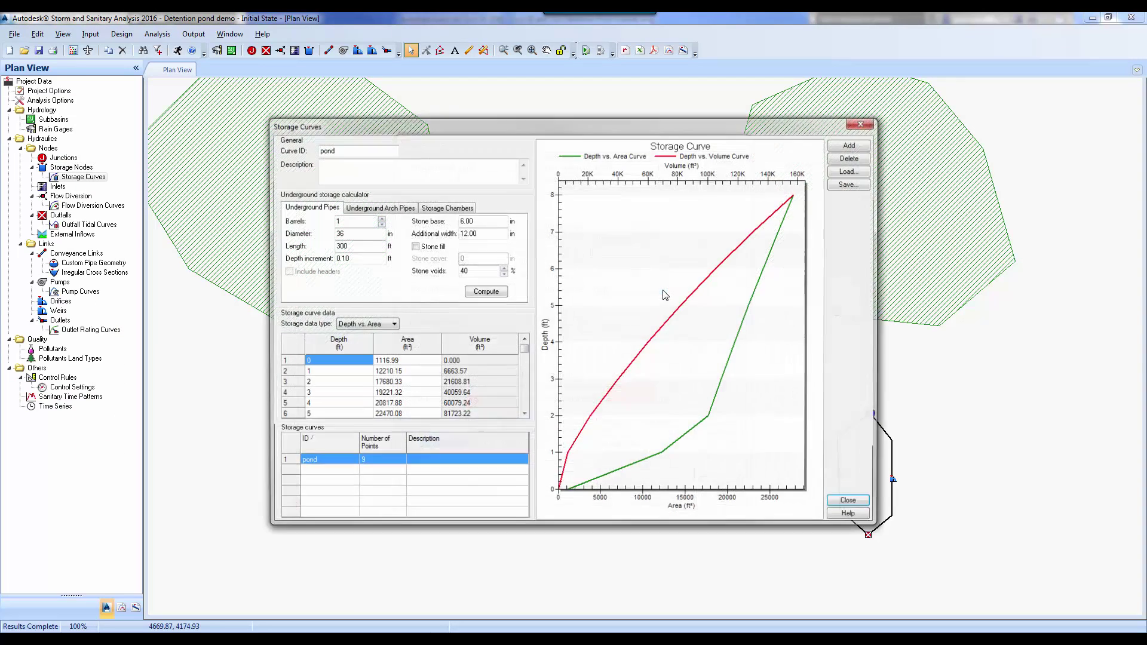
{"action": "left_click", "coordinate": [852, 170]}
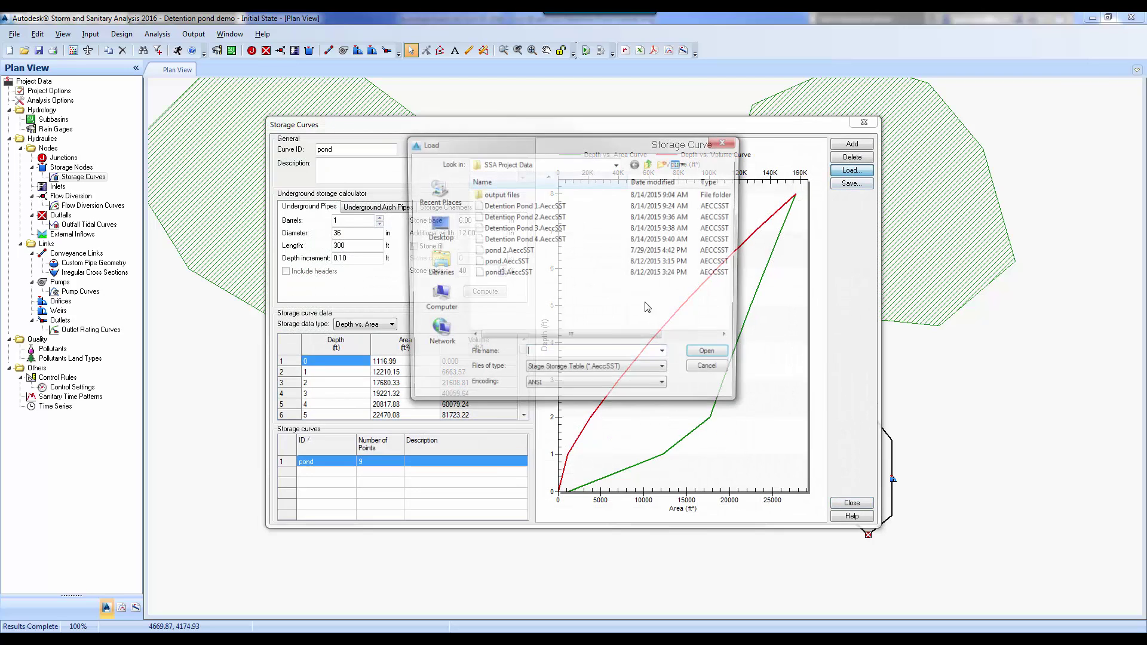
{"action": "left_click", "coordinate": [562, 239]}
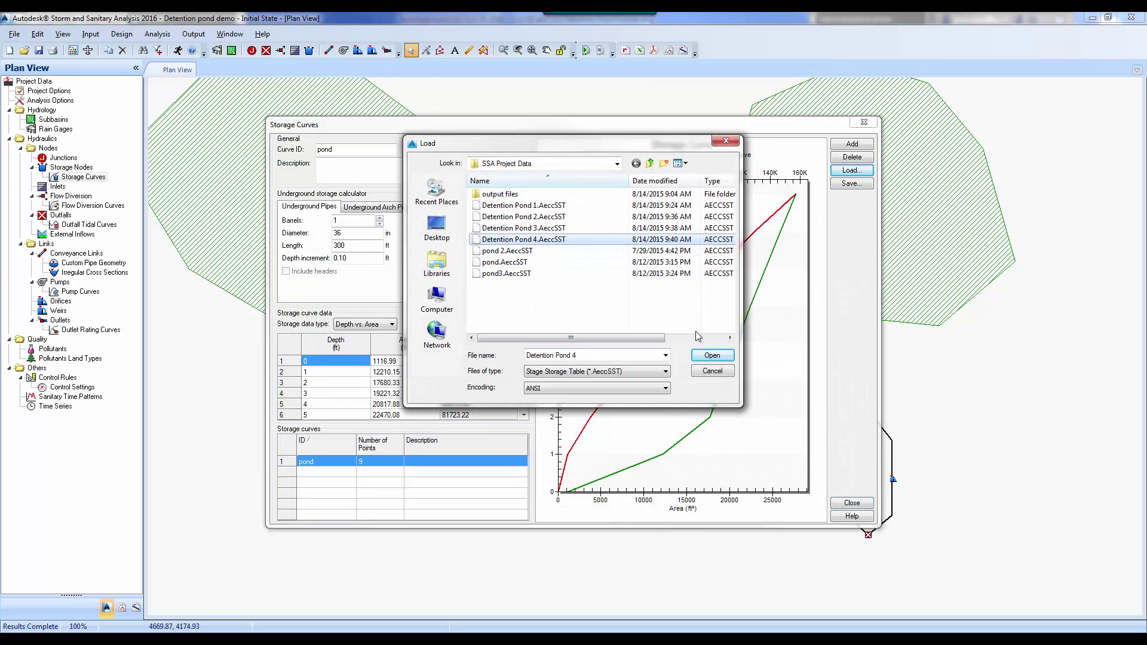
{"action": "left_click", "coordinate": [717, 357]}
{"action": "left_click_drag", "start_coordinate": [524, 352], "coordinate": [524, 405]}
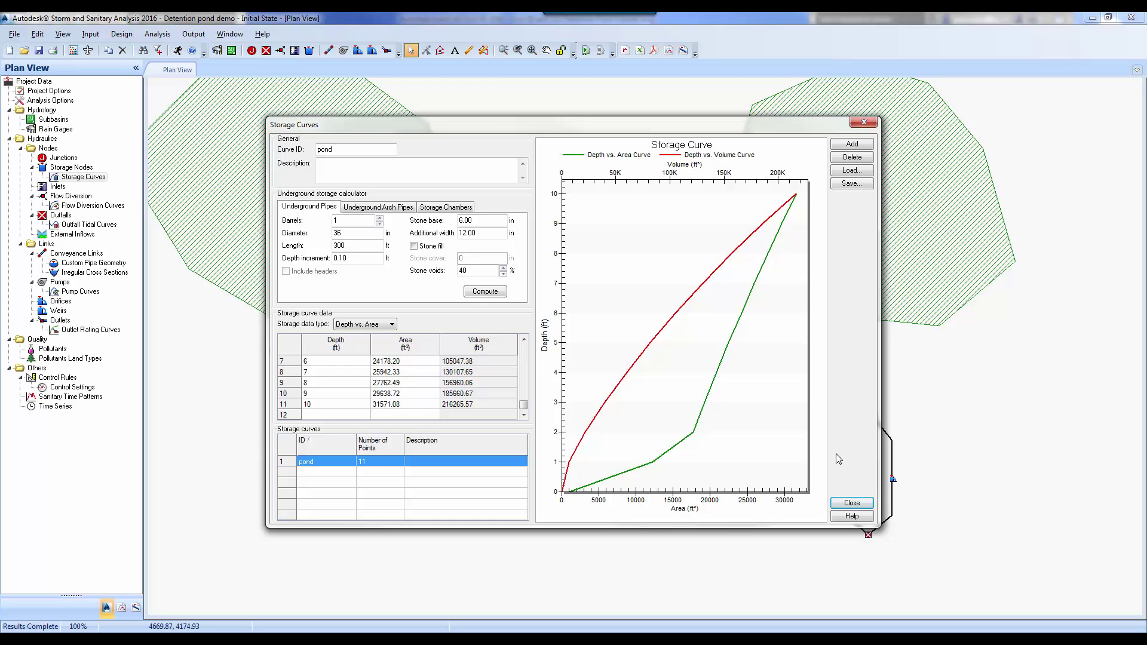
{"action": "key", "text": "Escape"}
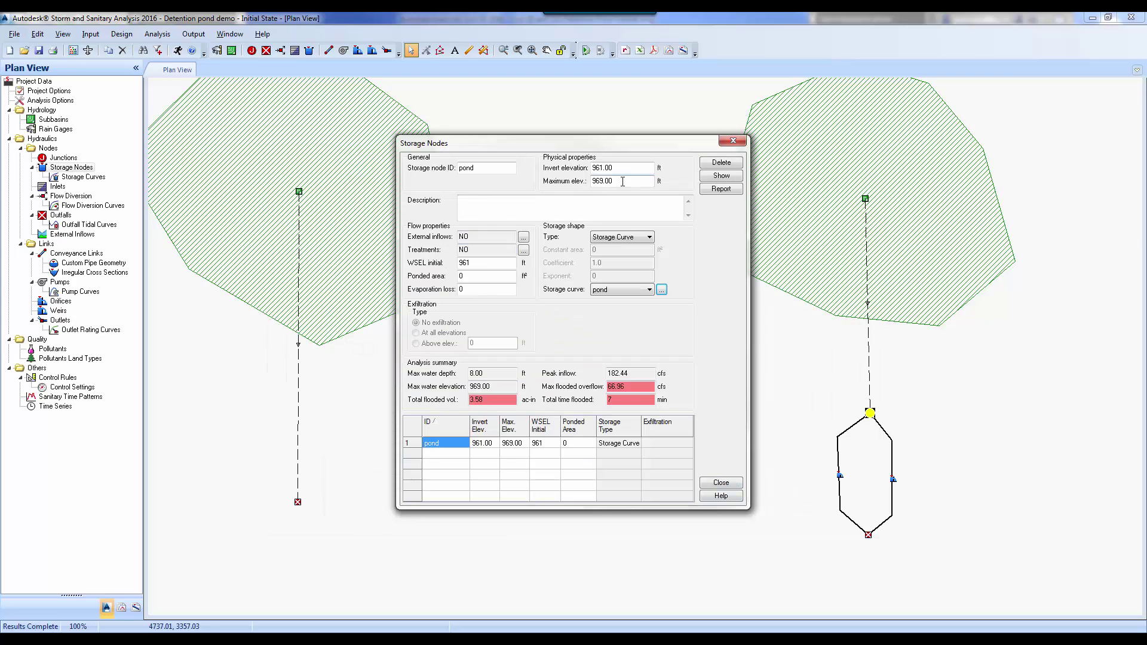
{"action": "type", "text": "971"}
{"action": "left_click", "coordinate": [721, 482]}
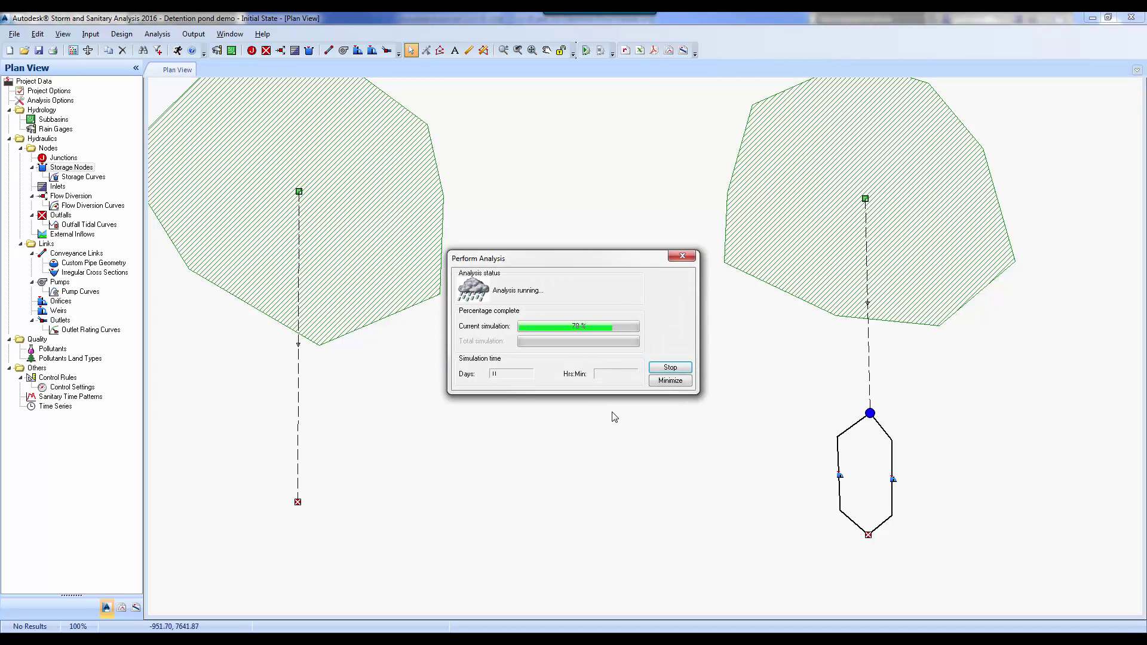
- Rerun the analysis with the enlarged storage curve and check the pond's maximum water elevation
{"action": "left_click", "coordinate": [670, 382]}
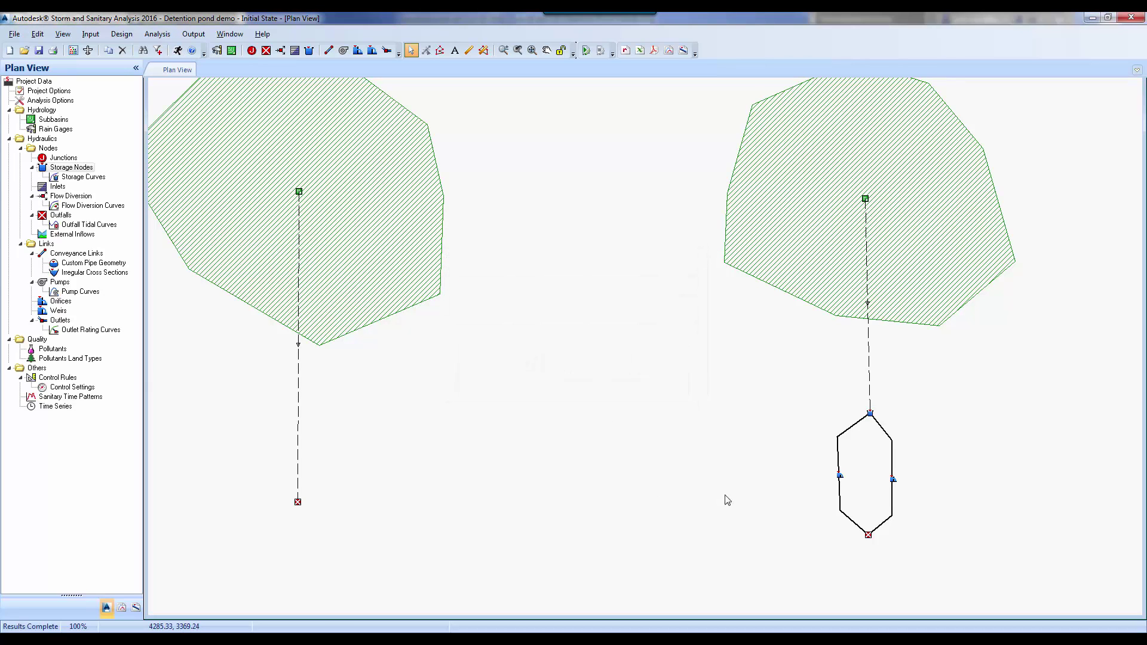
{"action": "double_click", "coordinate": [870, 415]}
{"action": "double_click", "coordinate": [502, 390]}
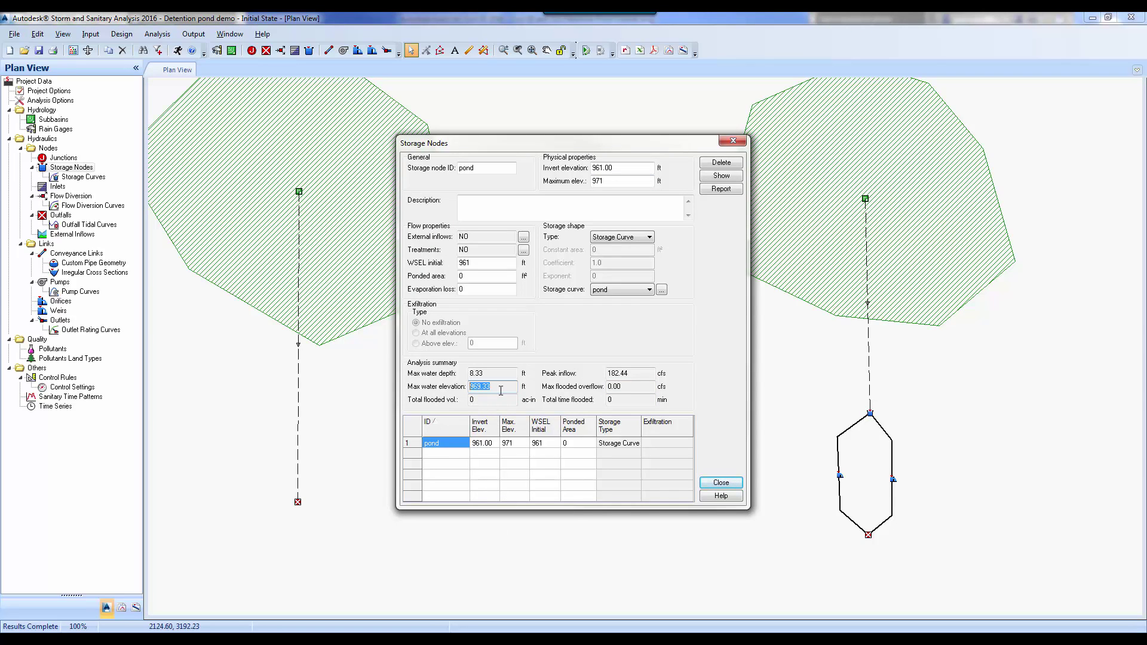
{"action": "left_click", "coordinate": [721, 483]}
- Compare the peak inflows at outfallpond and Out-01, and recheck the pond's maximum water elevation
{"action": "double_click", "coordinate": [868, 535]}
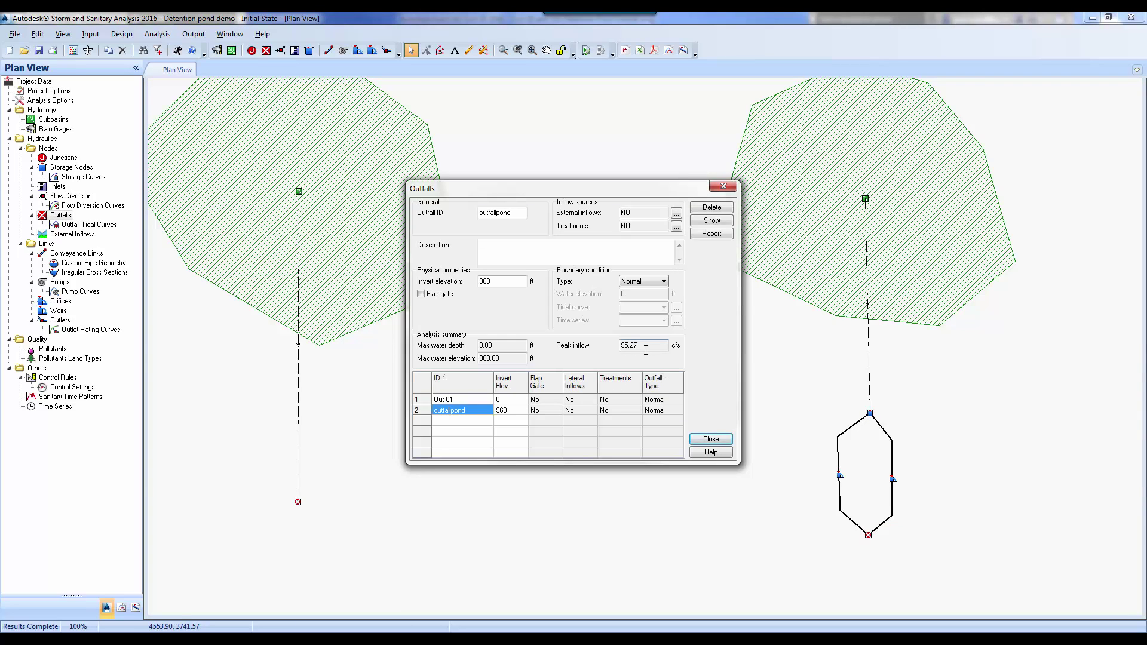
{"action": "left_click", "coordinate": [710, 440]}
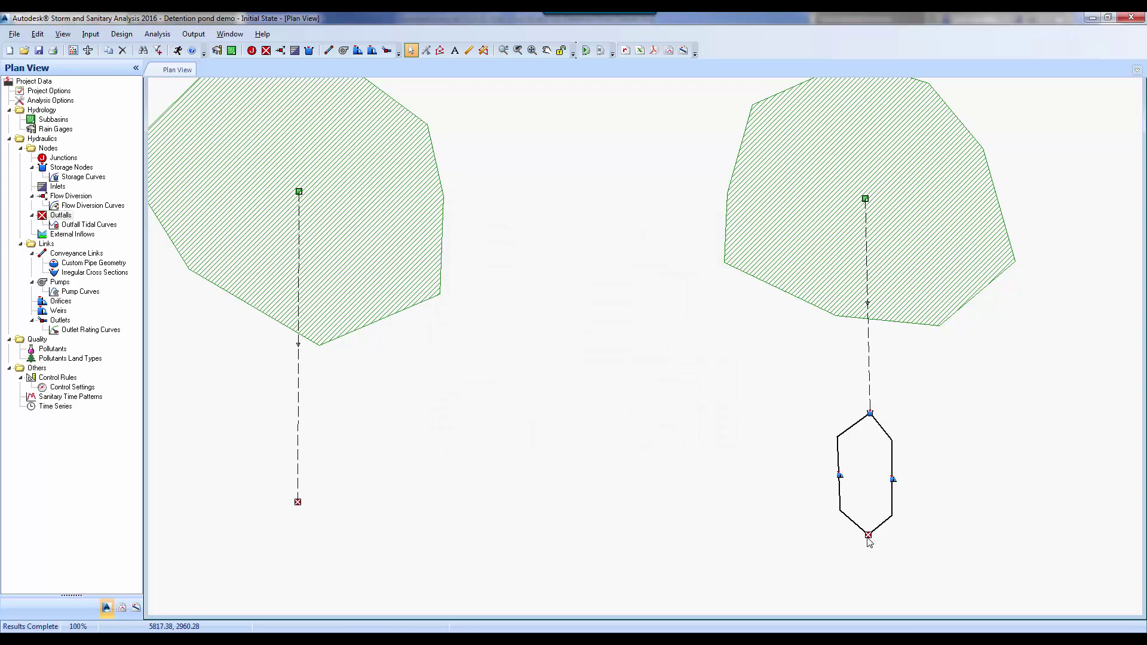
{"action": "double_click", "coordinate": [297, 502]}
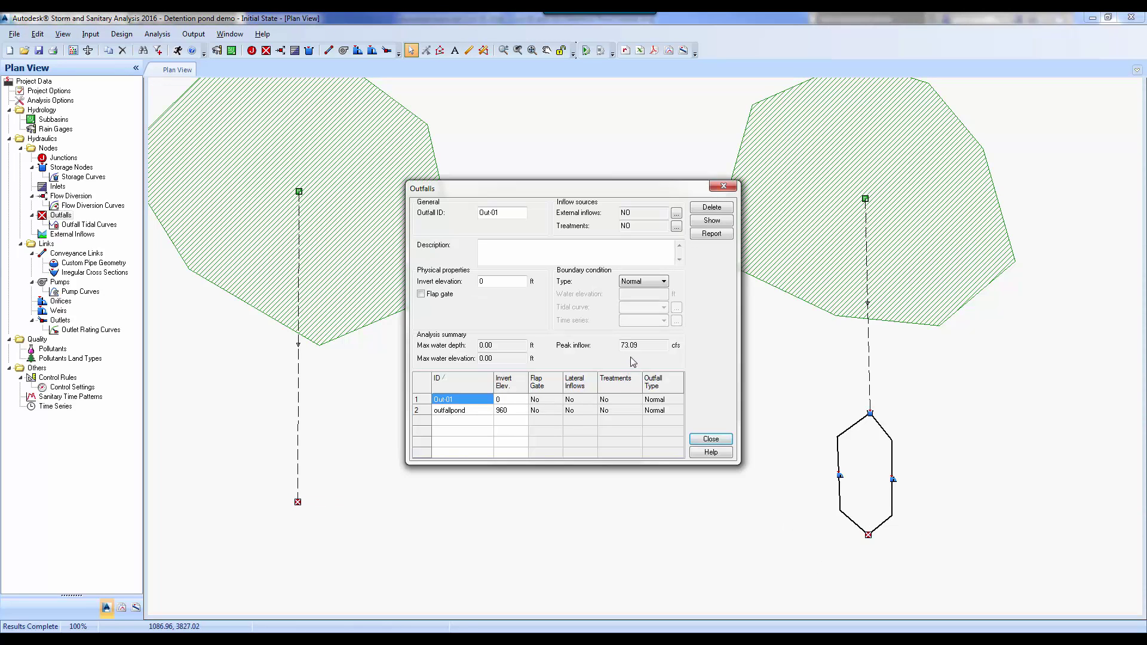
{"action": "left_click", "coordinate": [707, 443]}
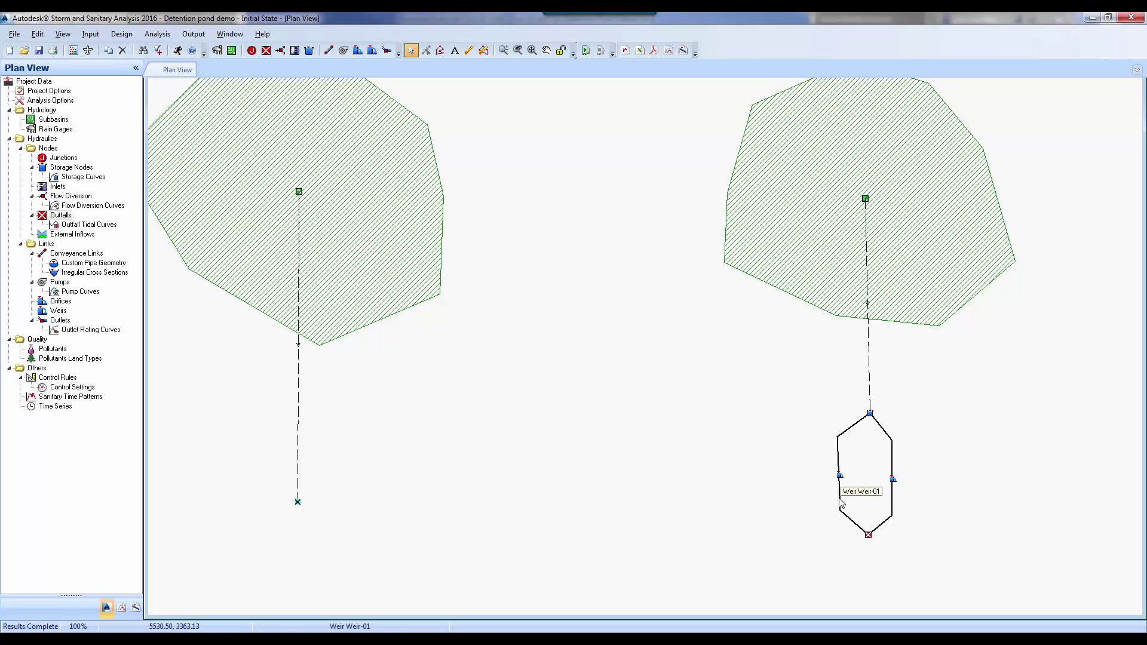
{"action": "double_click", "coordinate": [870, 414]}
{"action": "double_click", "coordinate": [491, 388]}
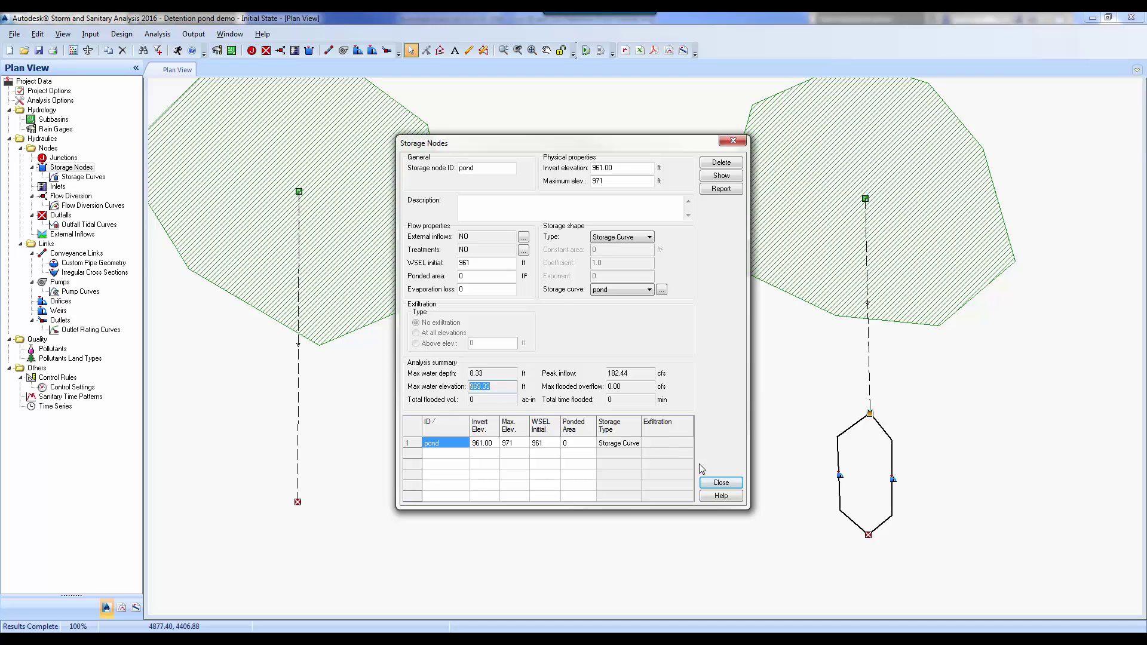
{"action": "left_click", "coordinate": [721, 483]}
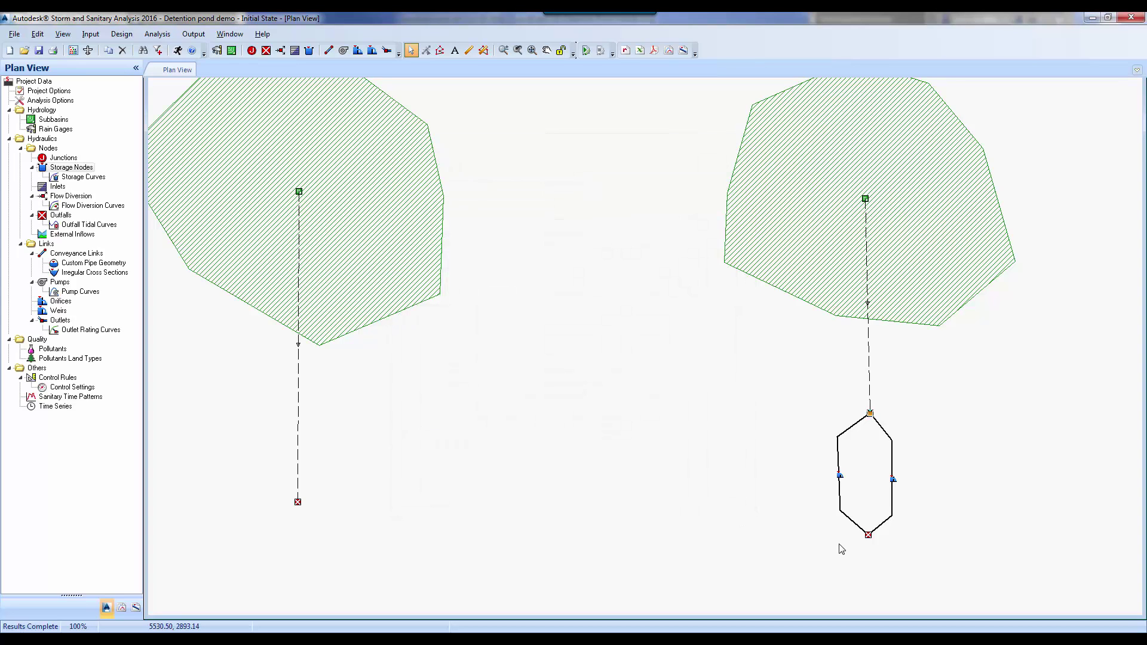
- Set Weir-01's total height to 971 ft and its crest length to 3 ft
{"action": "double_click", "coordinate": [841, 509]}
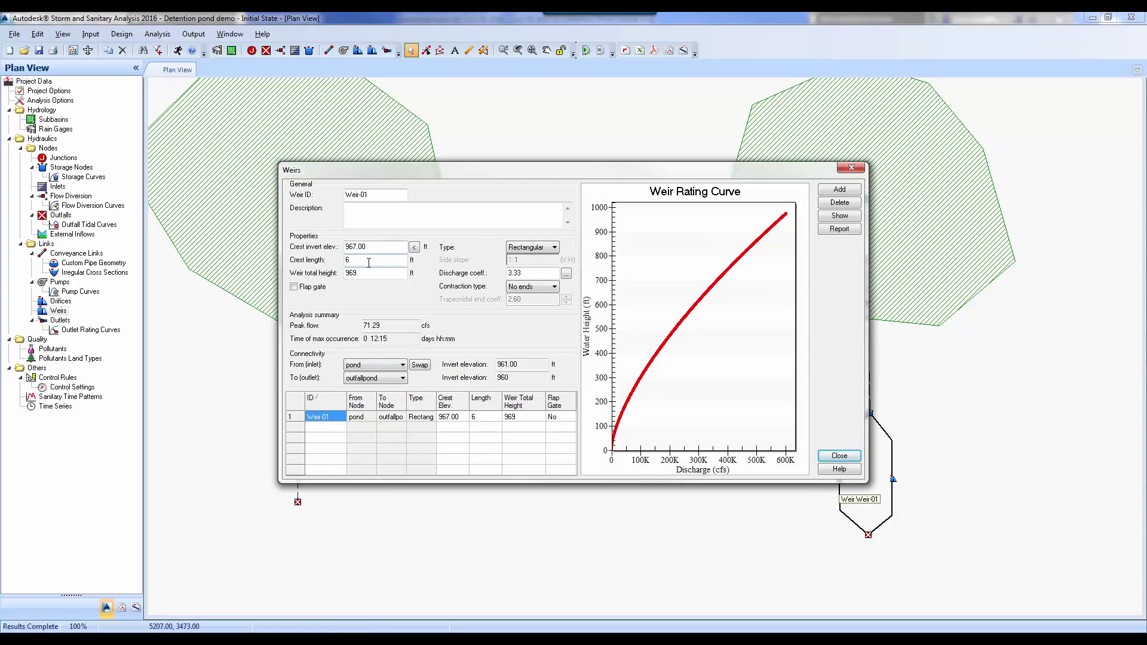
{"action": "key", "text": "Tab"}
{"action": "type", "text": "9"}
{"action": "double_click", "coordinate": [363, 258]}
{"action": "type", "text": "3"}
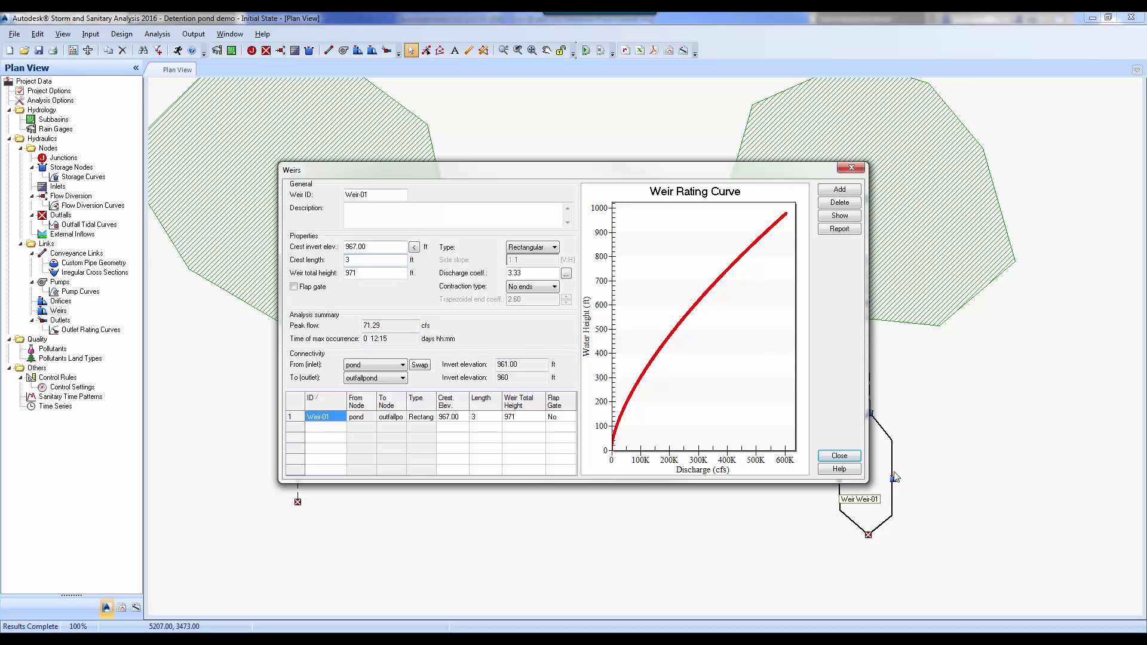
{"action": "left_click", "coordinate": [840, 456]}
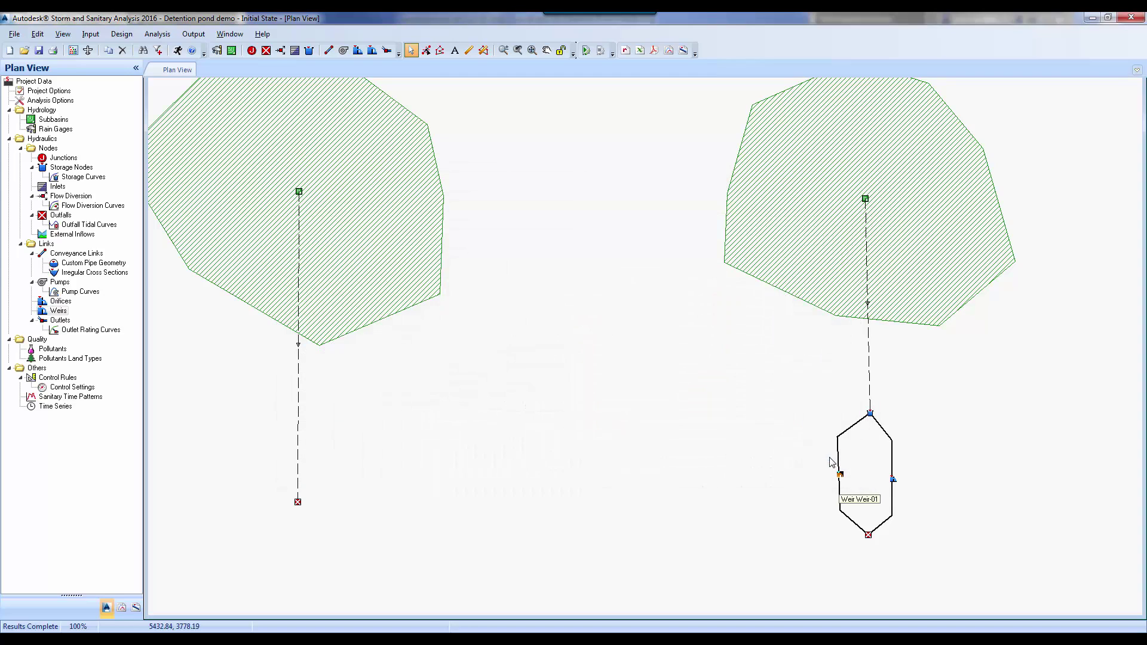
- Rerun the analysis with the revised weir and check the peak inflows at outfallpond and Out-01 and the pond's maximum water elevation
{"action": "left_click", "coordinate": [177, 50]}
{"action": "double_click", "coordinate": [867, 534]}
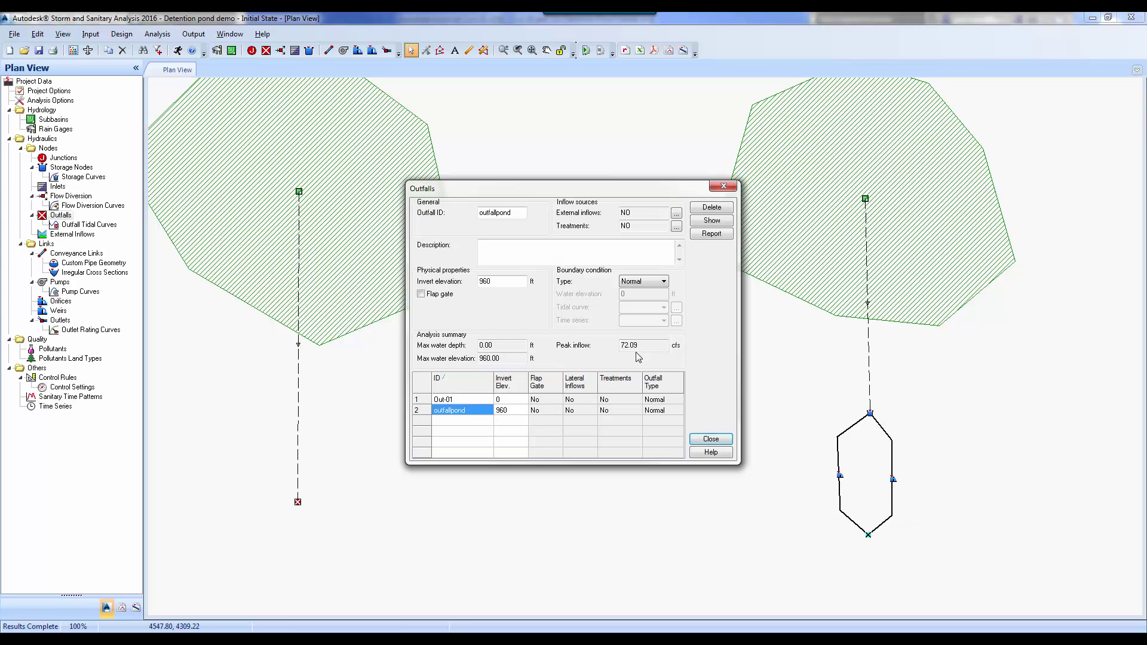
{"action": "left_click", "coordinate": [711, 439]}
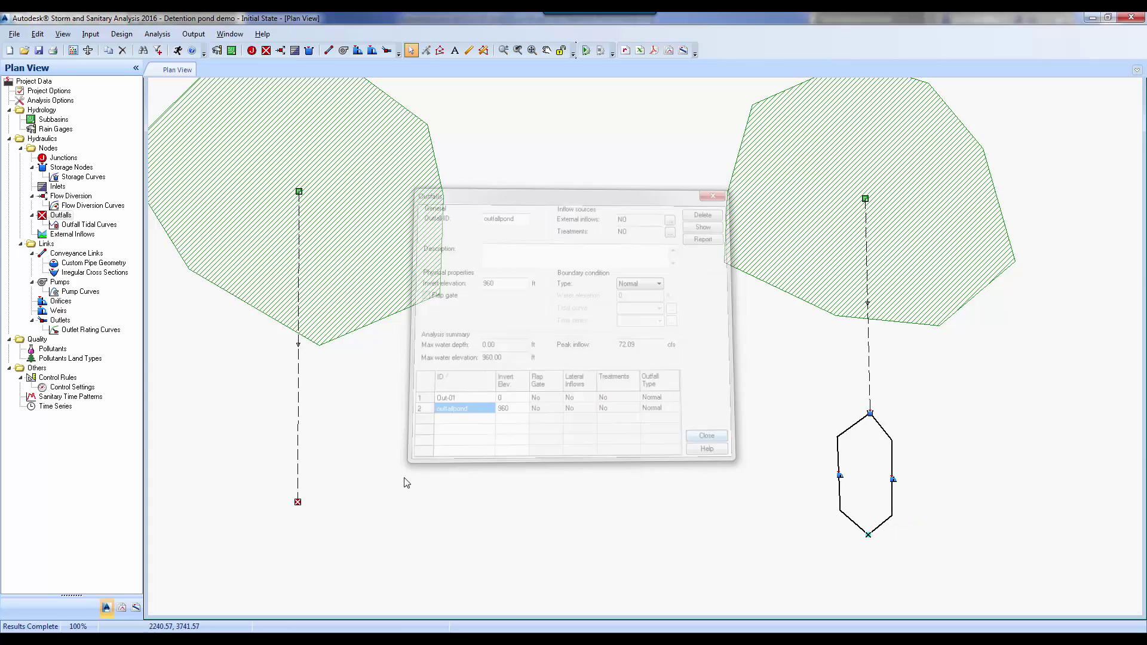
{"action": "double_click", "coordinate": [298, 502]}
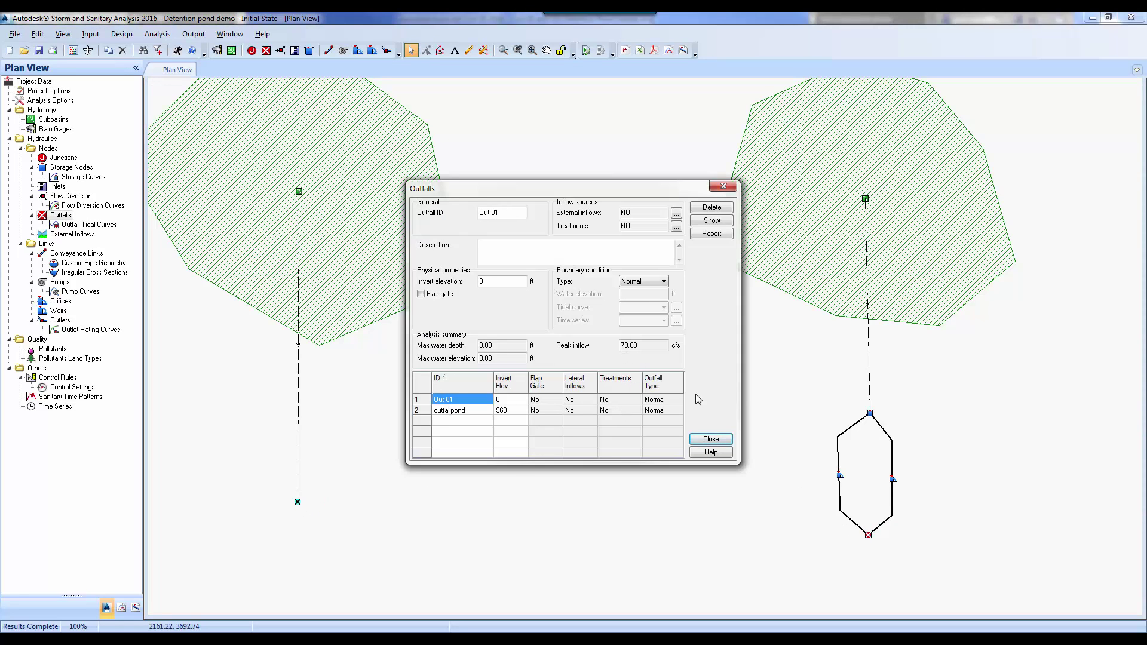
{"action": "left_click", "coordinate": [715, 440]}
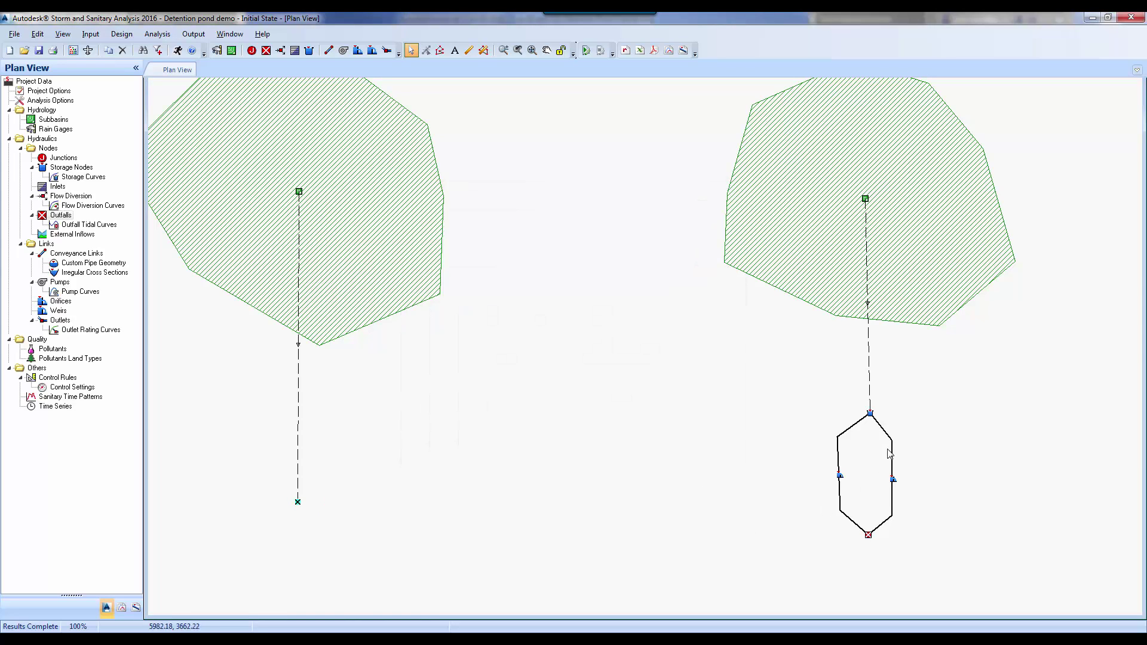
{"action": "double_click", "coordinate": [870, 413]}
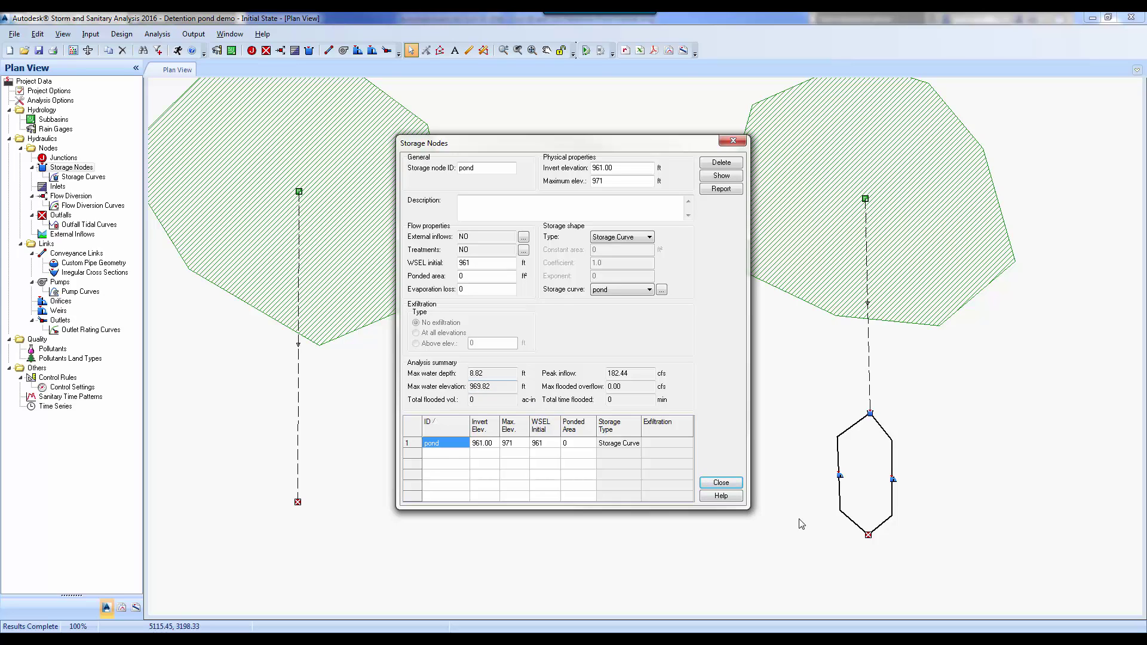
{"action": "left_click", "coordinate": [723, 484]}
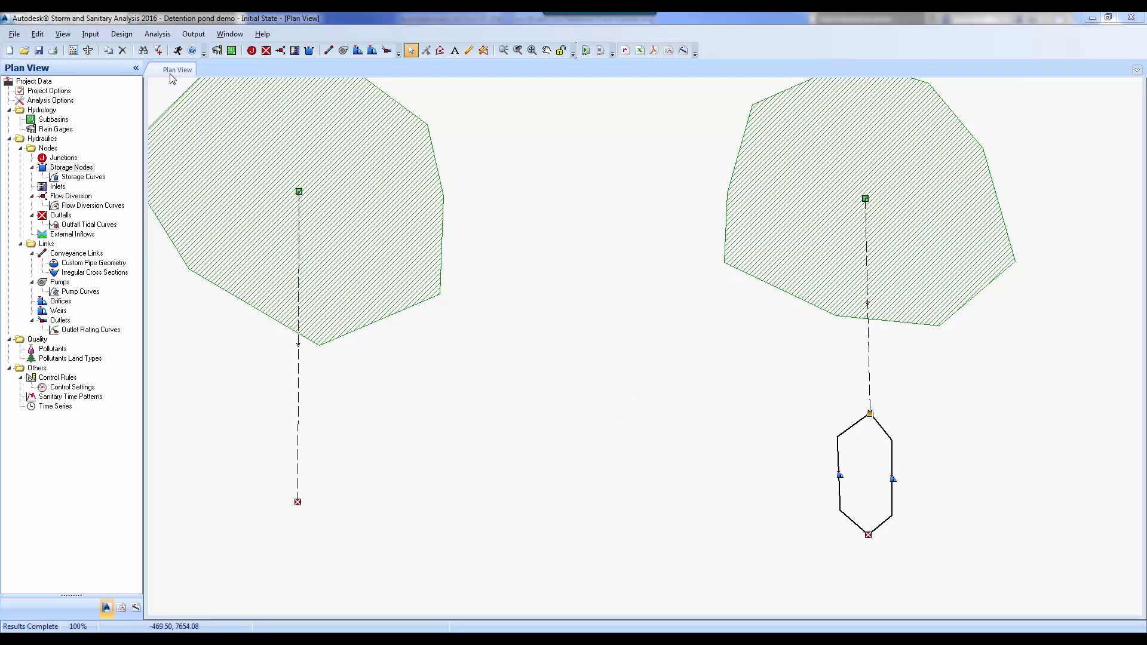
- Switch the single storm analysis to the 2 year rainfall time series
{"action": "left_click", "coordinate": [158, 33]}
{"action": "left_click", "coordinate": [184, 46]}
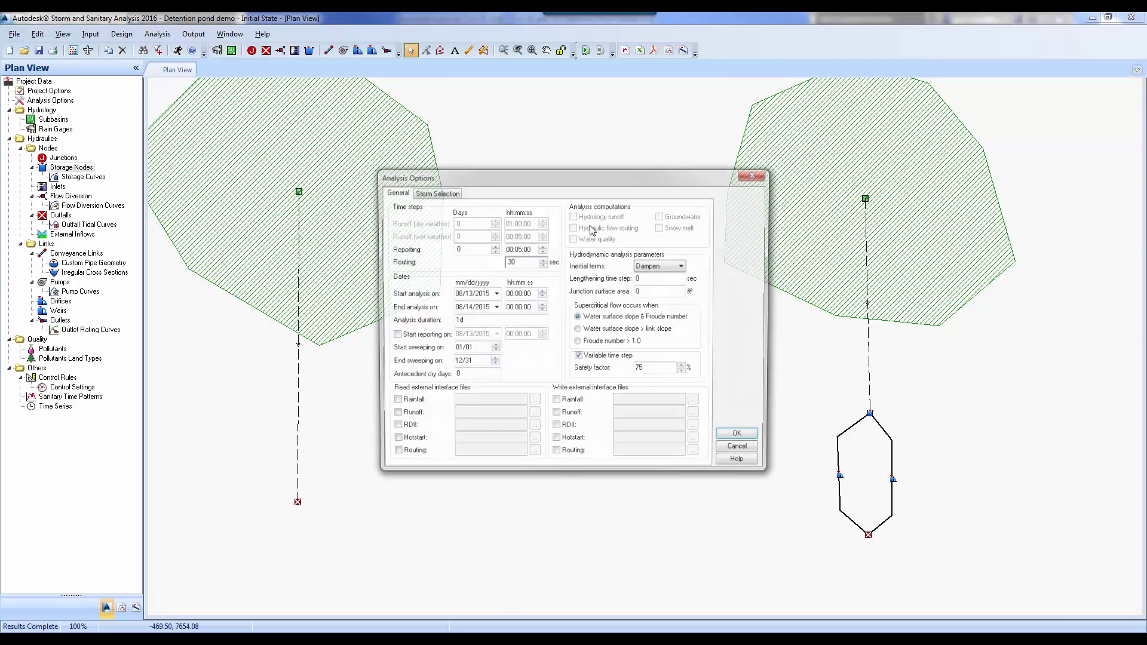
{"action": "left_click", "coordinate": [448, 194]}
{"action": "left_click", "coordinate": [533, 231]}
{"action": "left_click", "coordinate": [523, 250]}
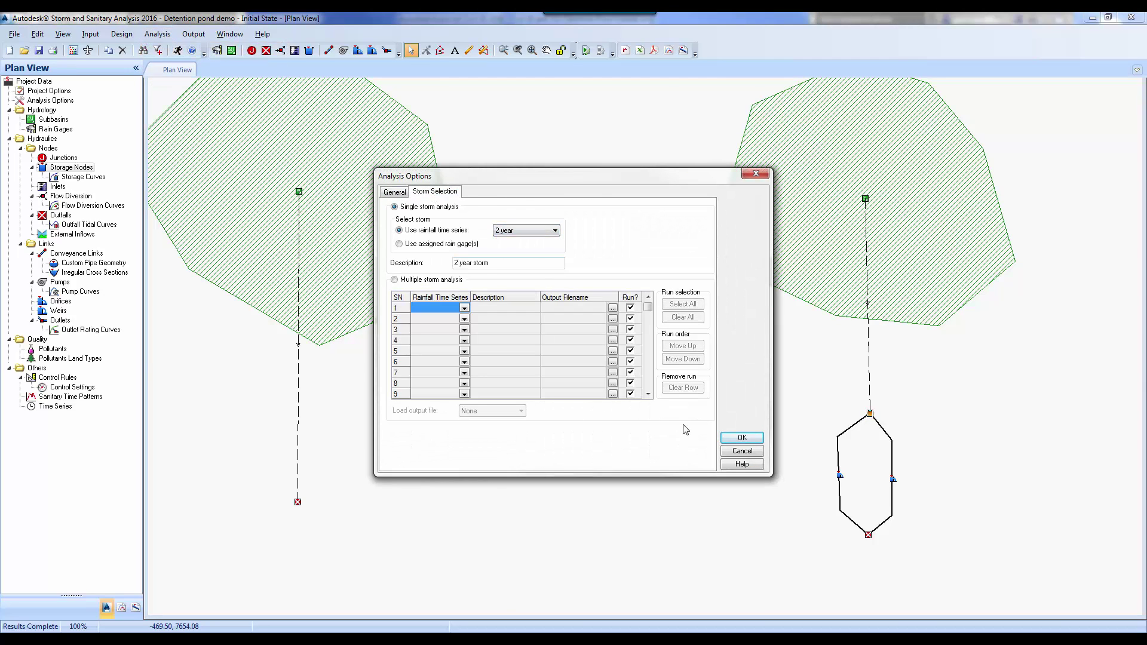
{"action": "left_click", "coordinate": [742, 437]}
- Run the 2 year storm analysis and check the peak inflow at outfallpond
{"action": "left_click", "coordinate": [178, 50]}
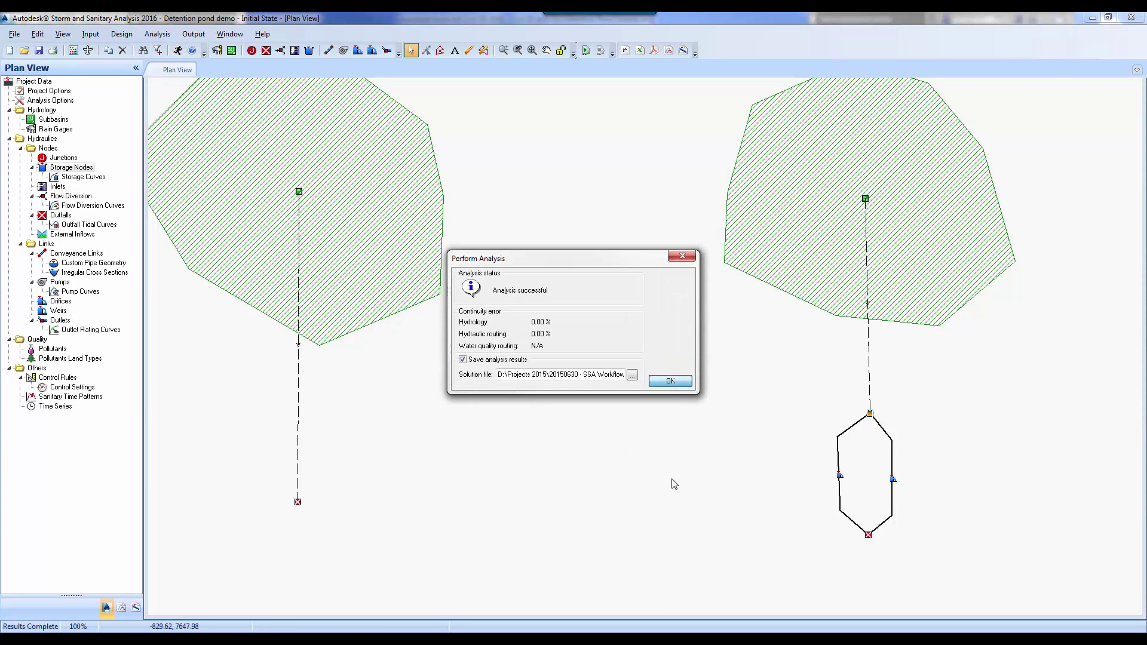
{"action": "key", "text": "Return"}
{"action": "double_click", "coordinate": [869, 535]}
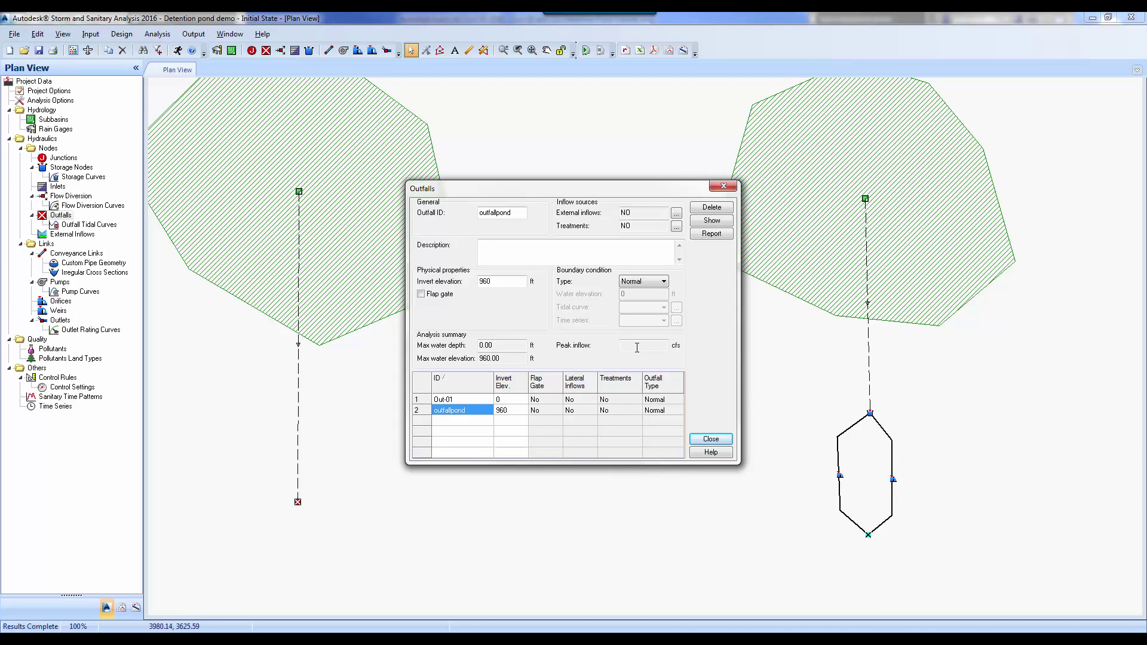
- Check the 2 year peak inflow at Out-01 for comparison with outfallpond
{"action": "left_click", "coordinate": [711, 439]}
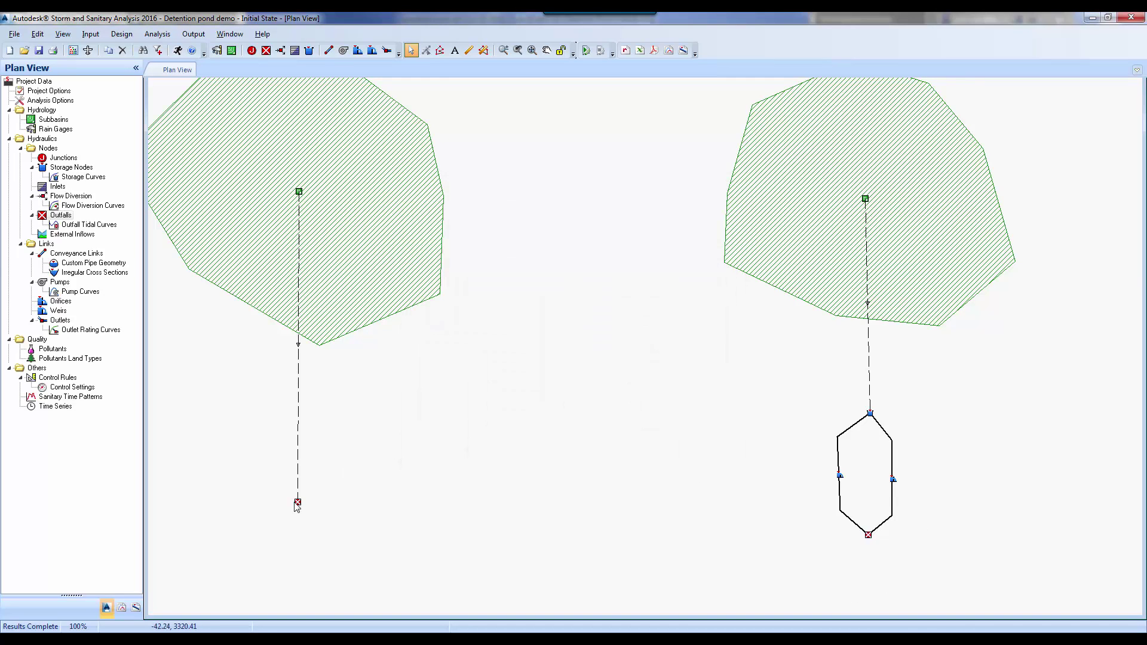
{"action": "double_click", "coordinate": [297, 503]}
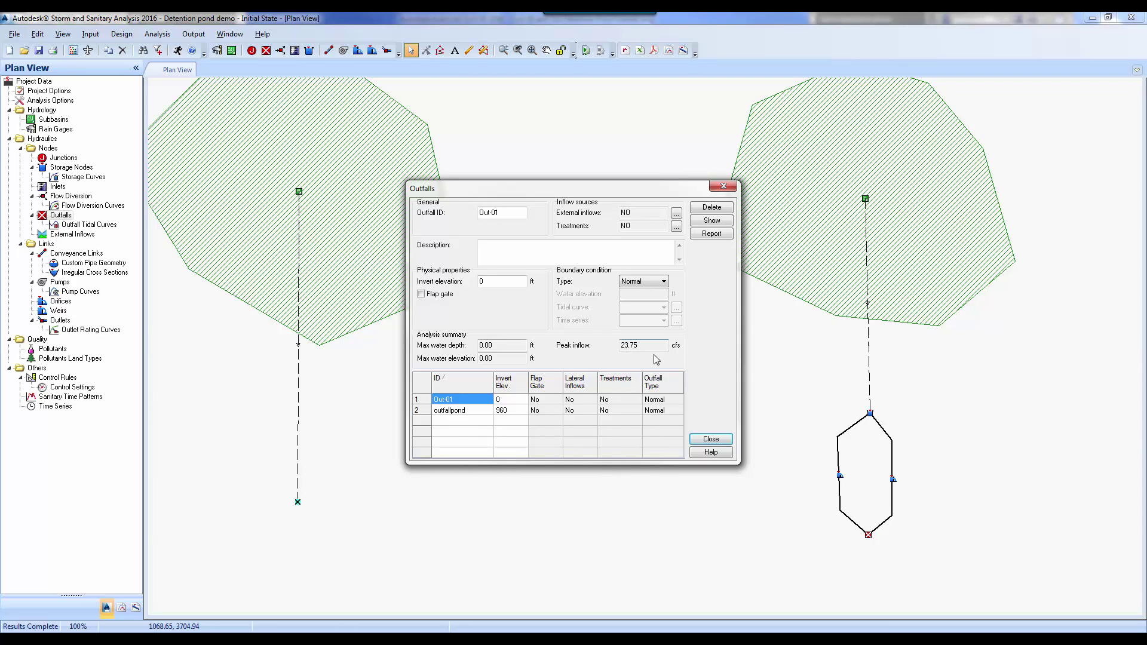
{"action": "left_click", "coordinate": [705, 439]}
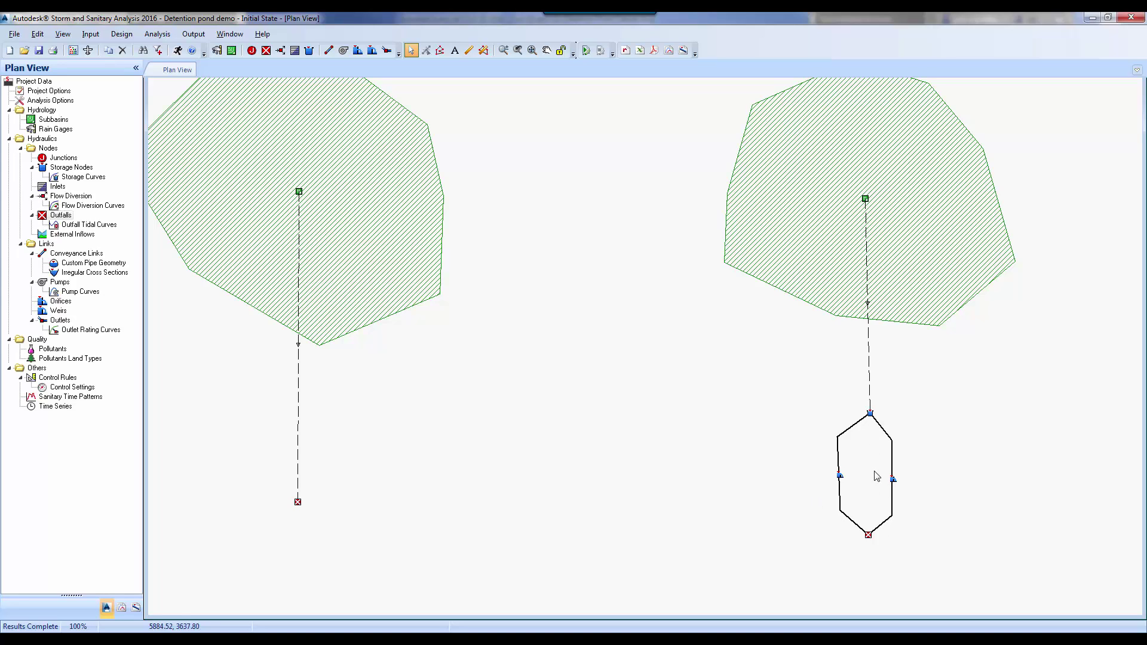
- Switch the single storm analysis to the 25 year rainfall time series
{"action": "left_click", "coordinate": [158, 34]}
{"action": "left_click", "coordinate": [180, 49]}
{"action": "left_click", "coordinate": [435, 192]}
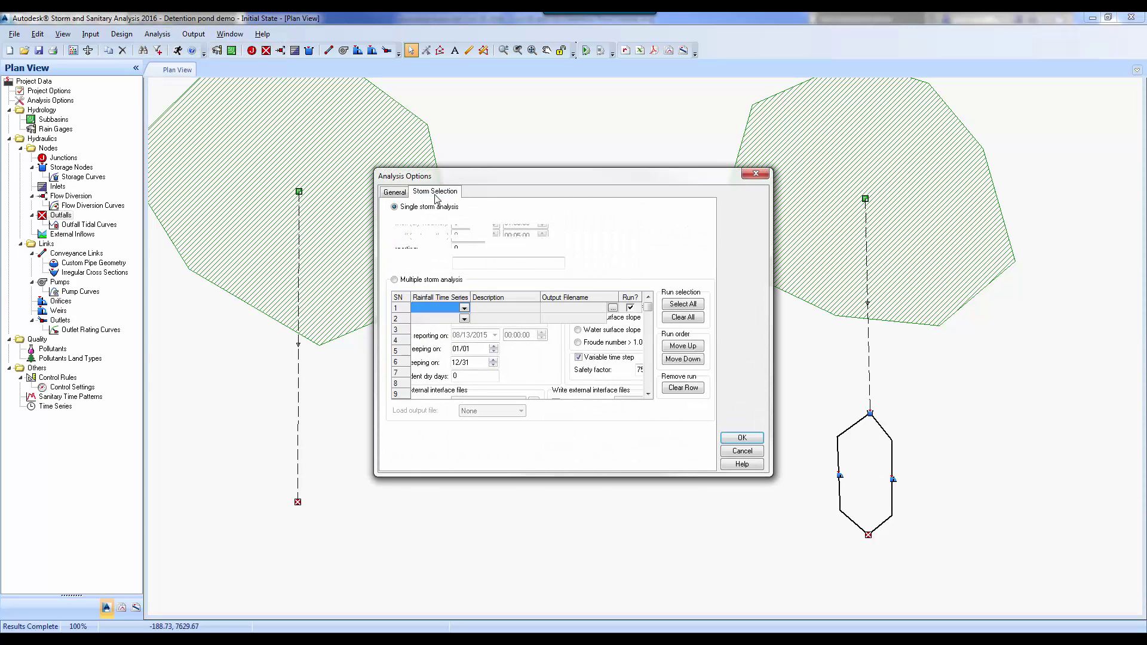
{"action": "left_click", "coordinate": [556, 230]}
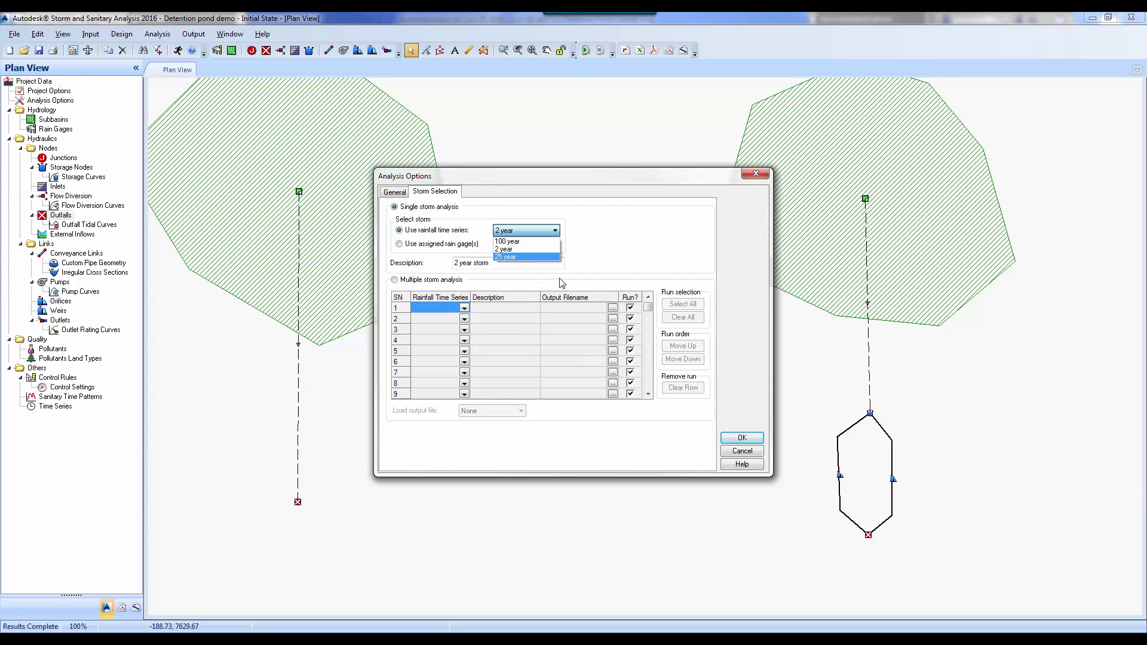
{"action": "left_click", "coordinate": [526, 256]}
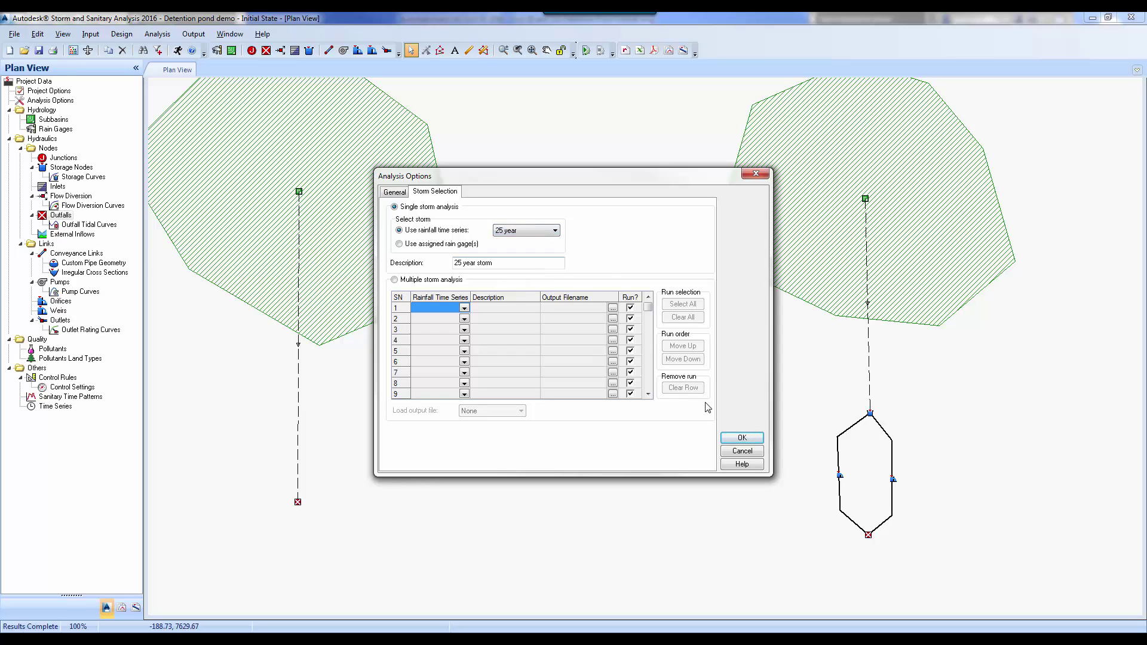
{"action": "left_click", "coordinate": [742, 438]}
- Run the 25 year storm analysis and check the peak inflows at outfallpond and Out-01 and the pond's maximum water elevation
{"action": "left_click", "coordinate": [179, 52]}
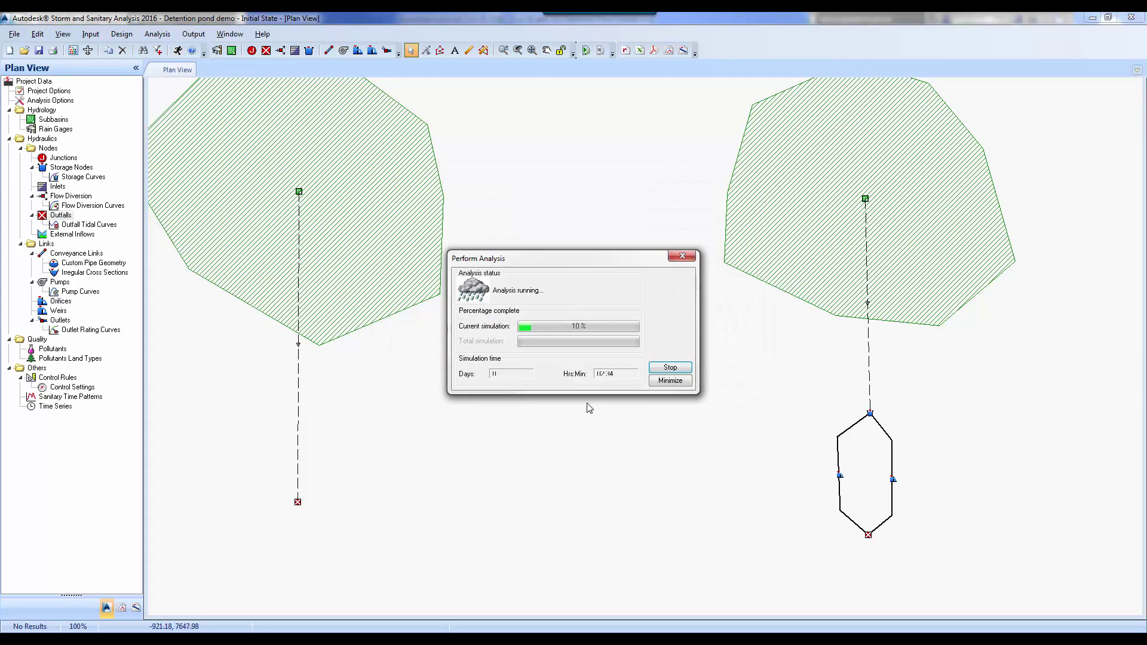
{"action": "left_click", "coordinate": [671, 382]}
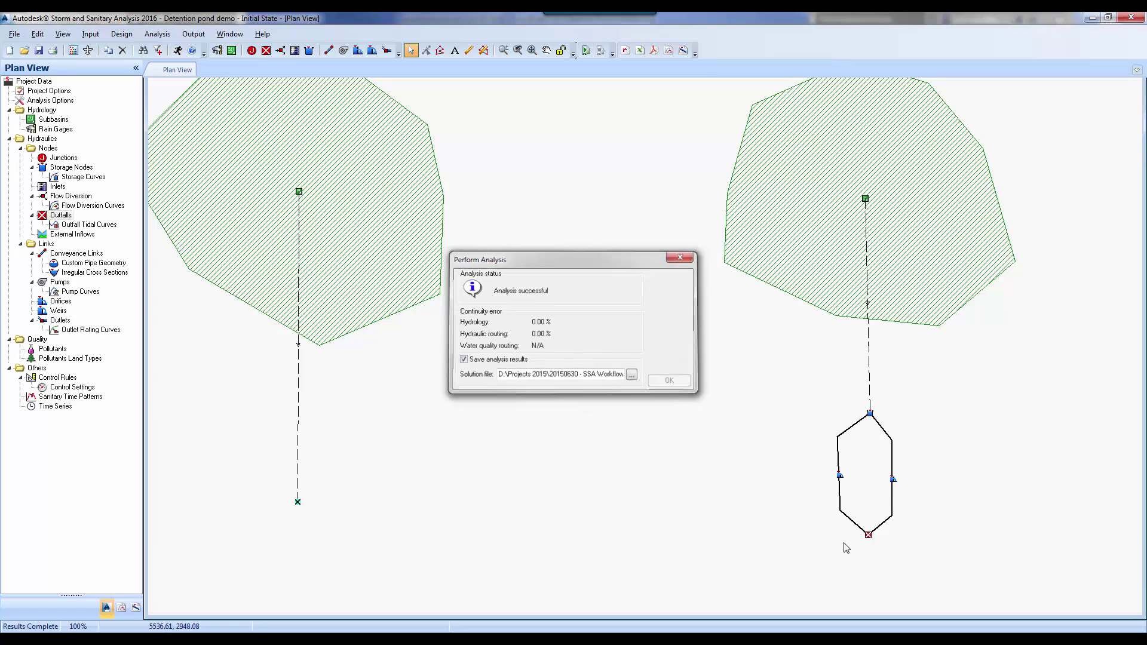
{"action": "double_click", "coordinate": [869, 535]}
{"action": "double_click", "coordinate": [629, 346]}
{"action": "left_click", "coordinate": [712, 442]}
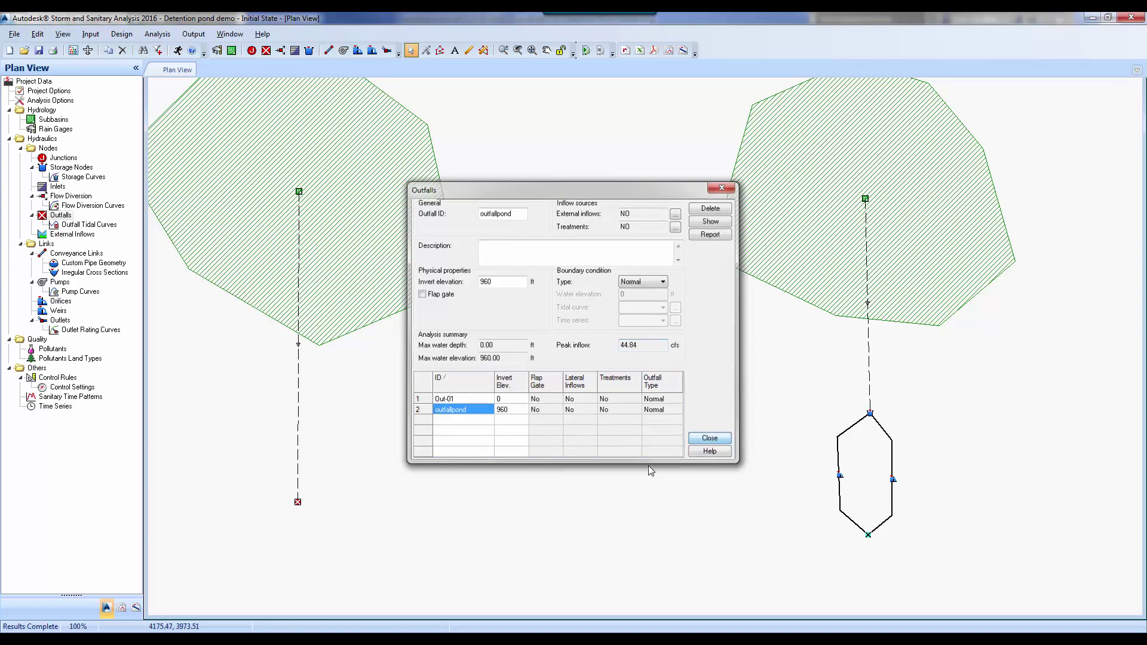
{"action": "double_click", "coordinate": [298, 503]}
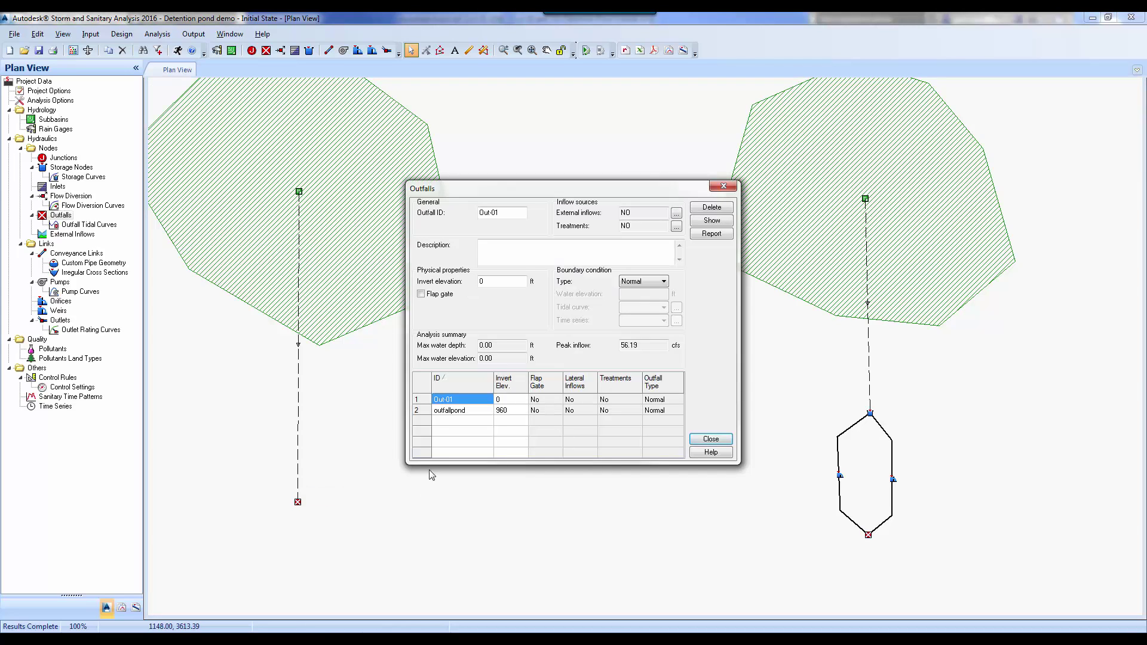
{"action": "double_click", "coordinate": [639, 350]}
{"action": "left_click", "coordinate": [706, 439]}
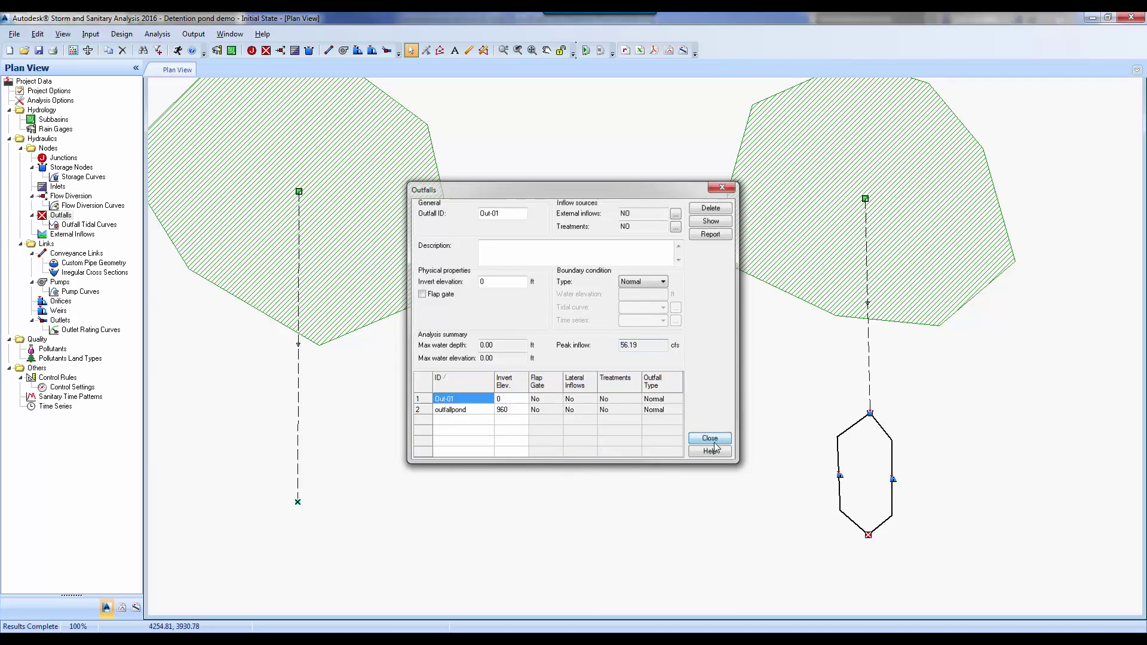
{"action": "double_click", "coordinate": [871, 414]}
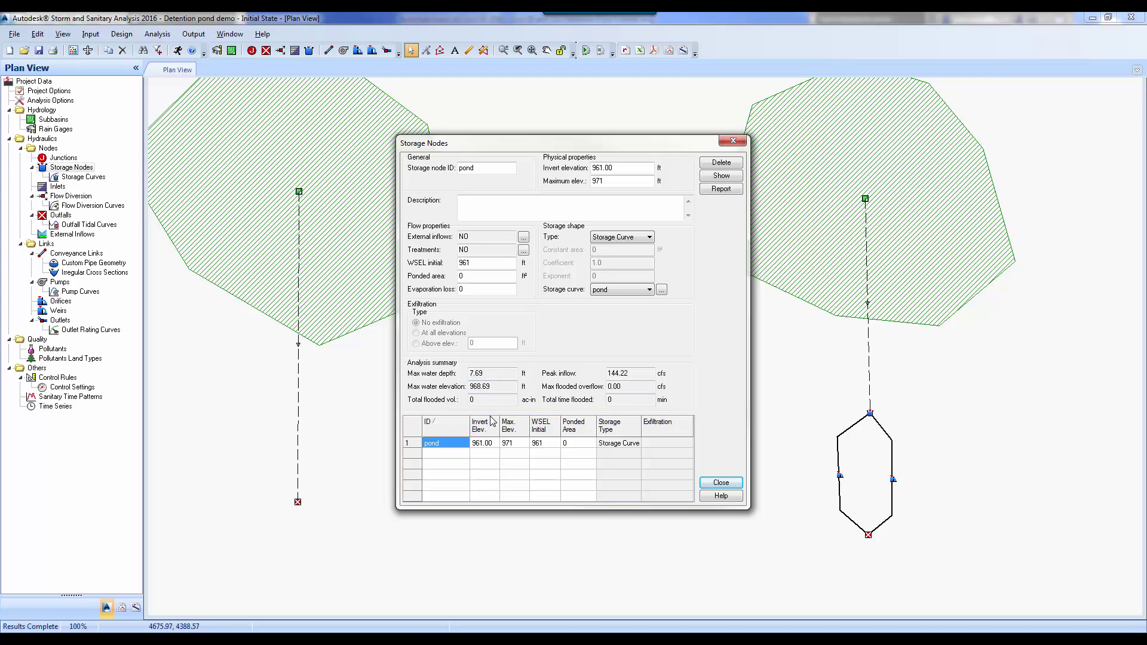
{"action": "left_click", "coordinate": [721, 484]}
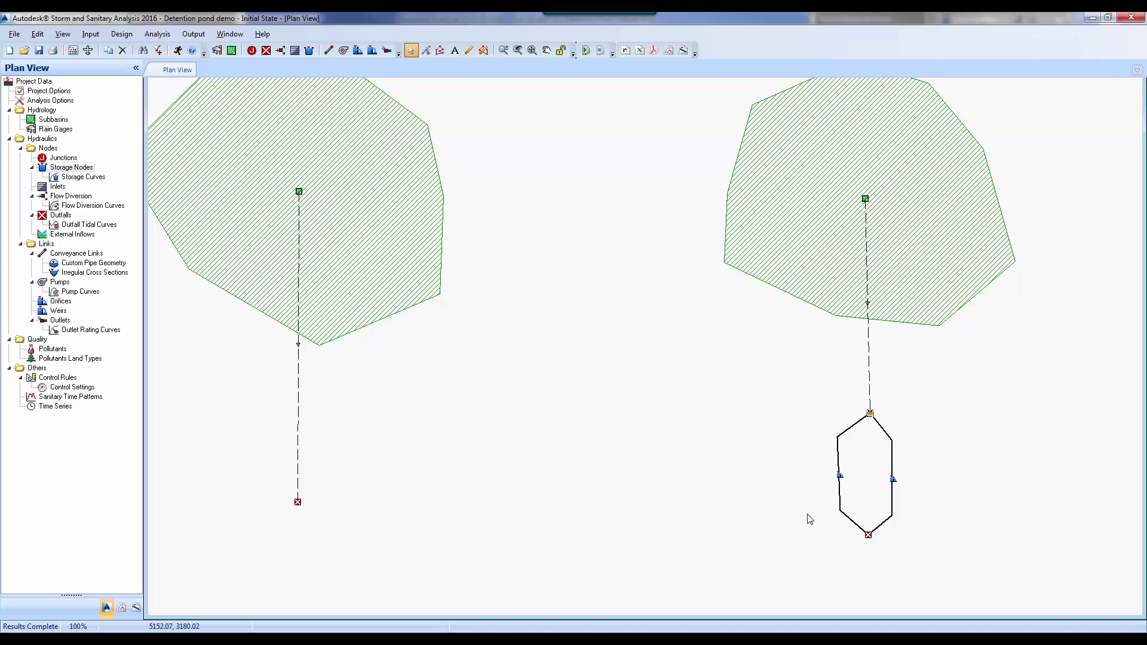
- Set Orifice-01's diameter to 12 in
{"action": "double_click", "coordinate": [893, 466]}
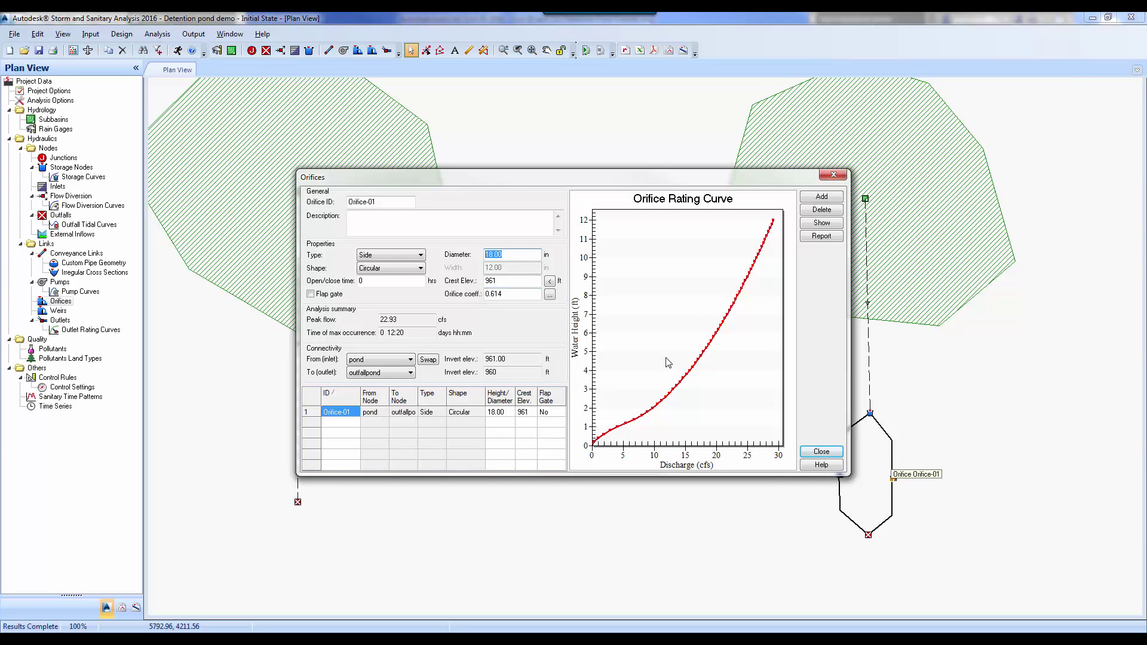
{"action": "type", "text": "12"}
{"action": "left_click", "coordinate": [824, 452]}
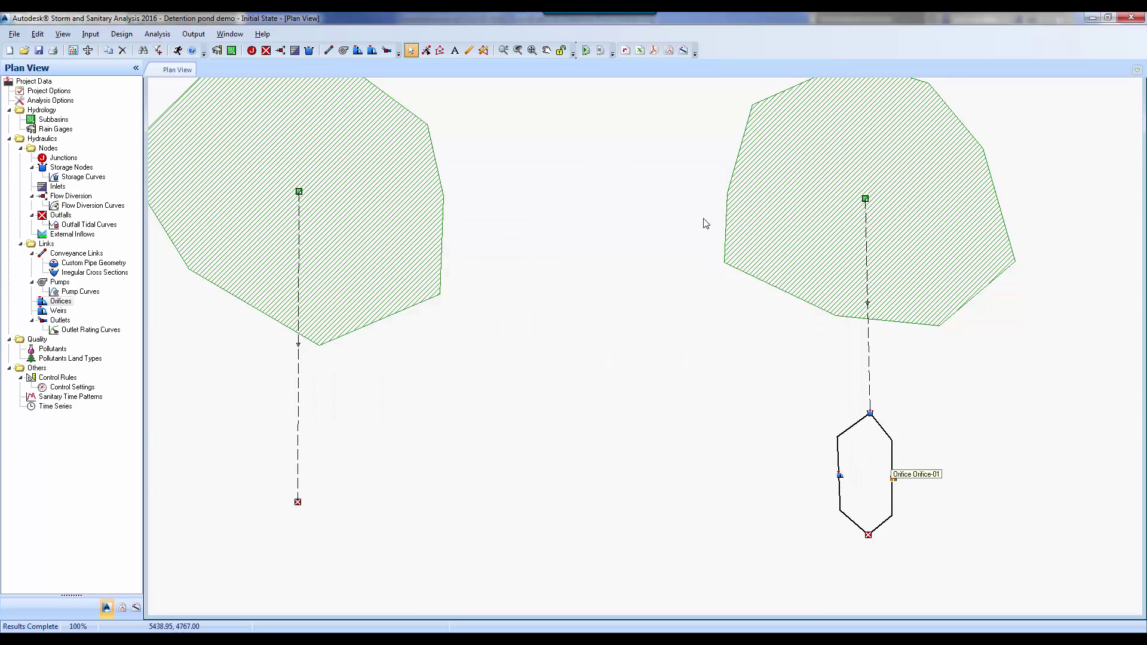
- Draw a second orifice link from pond to outfallpond, routed just outside the Orifice-01 link
{"action": "left_click", "coordinate": [357, 50]}
{"action": "left_click", "coordinate": [871, 413]}
{"action": "left_click", "coordinate": [903, 438]}
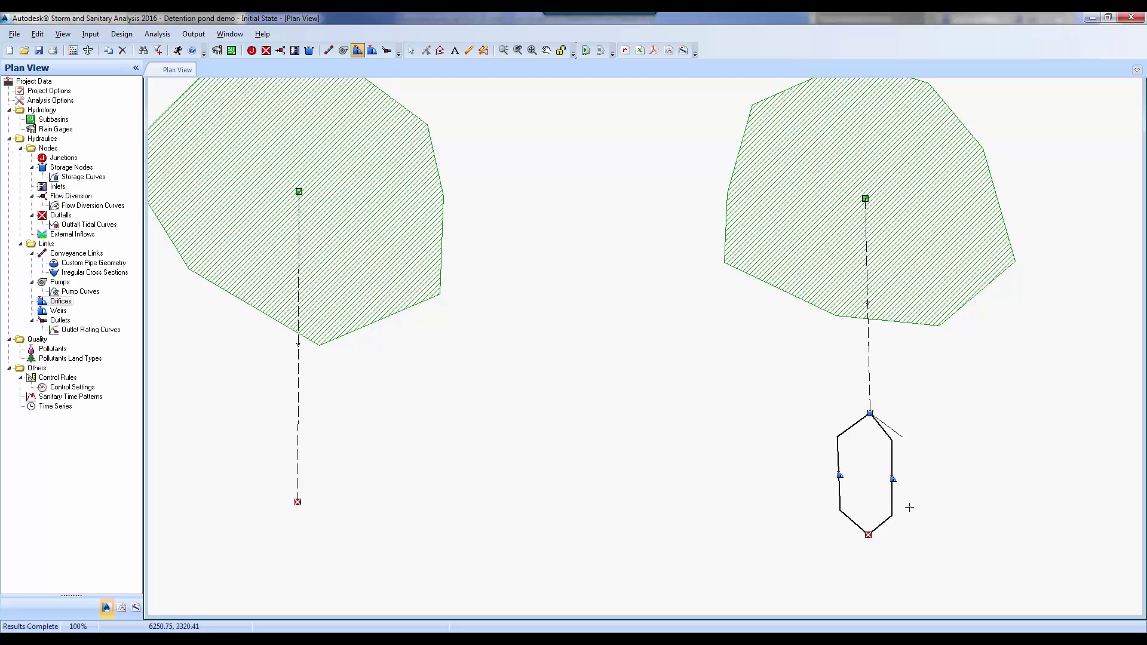
{"action": "left_click", "coordinate": [903, 517]}
{"action": "left_click", "coordinate": [869, 535]}
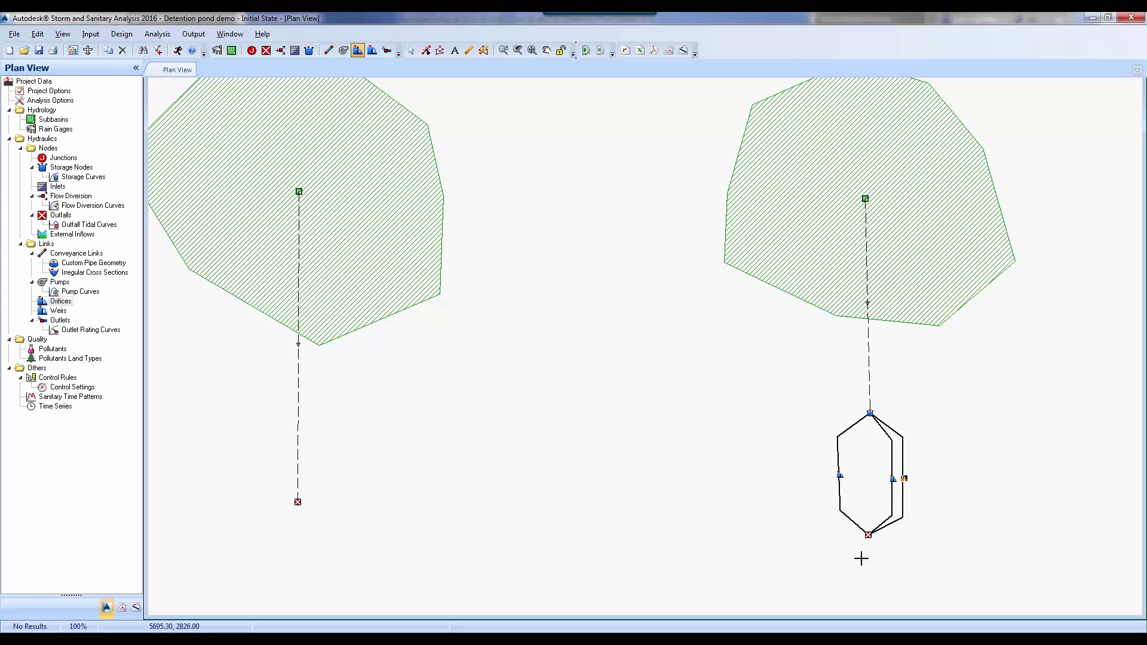
{"action": "key", "text": "Escape"}
- Set the crest elevation of the new orifice, Orifice-02, to 961 ft
{"action": "double_click", "coordinate": [904, 479]}
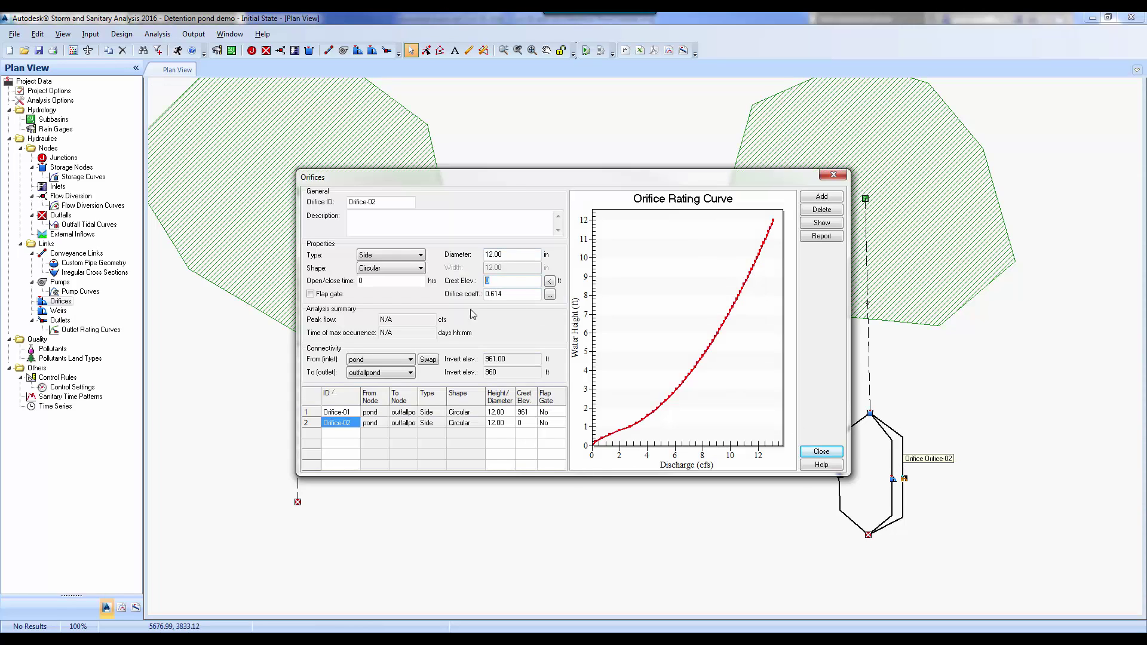
{"action": "type", "text": "961"}
{"action": "left_click", "coordinate": [832, 453]}
- Change the single storm analysis back to the 2 year rainfall time series
{"action": "left_click", "coordinate": [193, 34]}
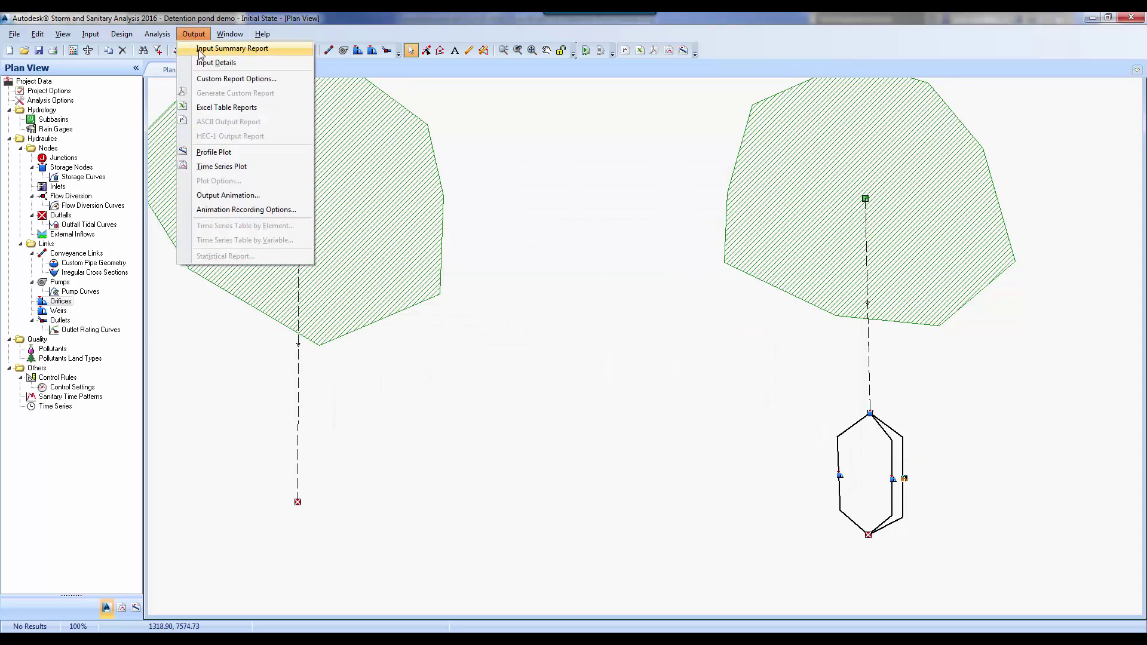
{"action": "left_click", "coordinate": [182, 46]}
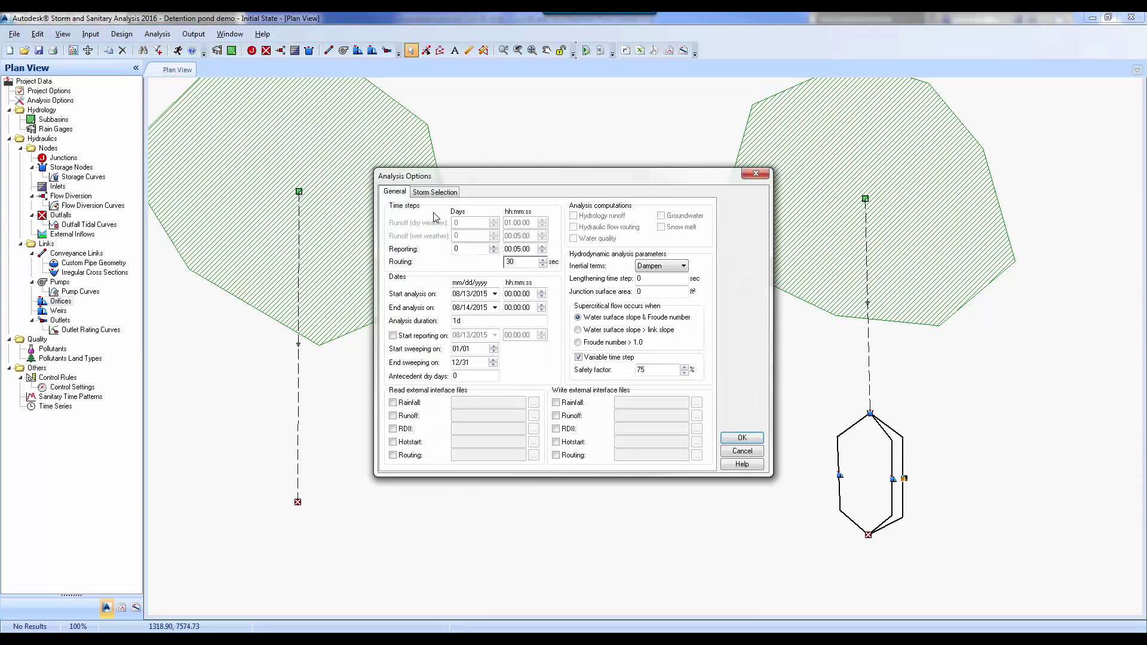
{"action": "left_click", "coordinate": [434, 192]}
{"action": "left_click", "coordinate": [545, 230]}
{"action": "left_click", "coordinate": [527, 259]}
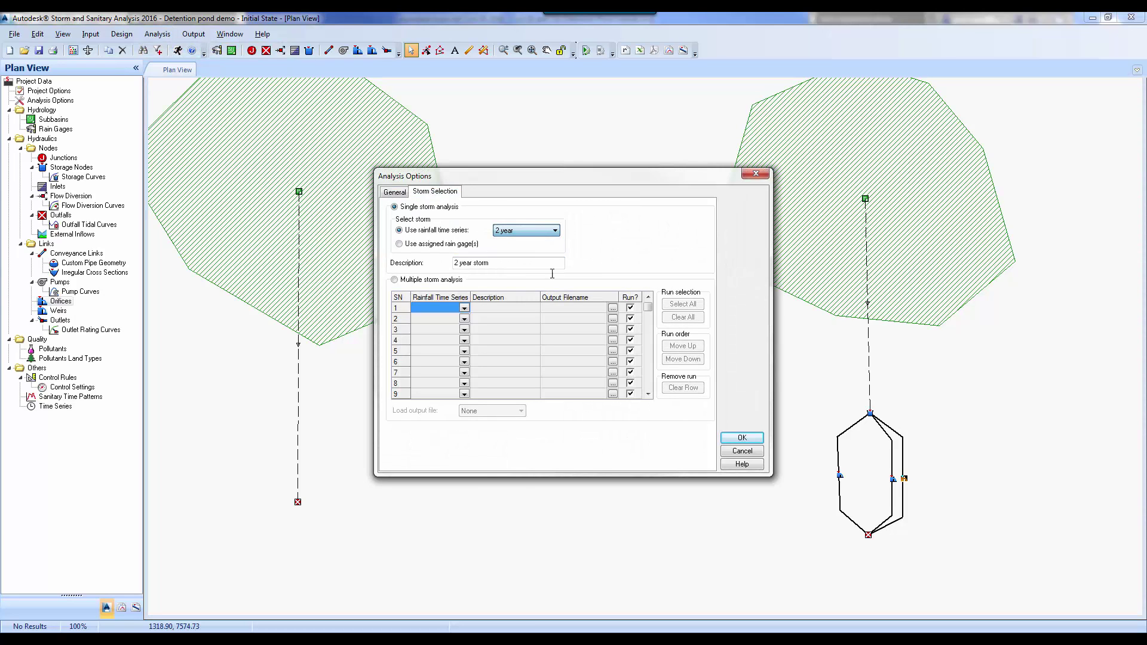
{"action": "left_click", "coordinate": [741, 438]}
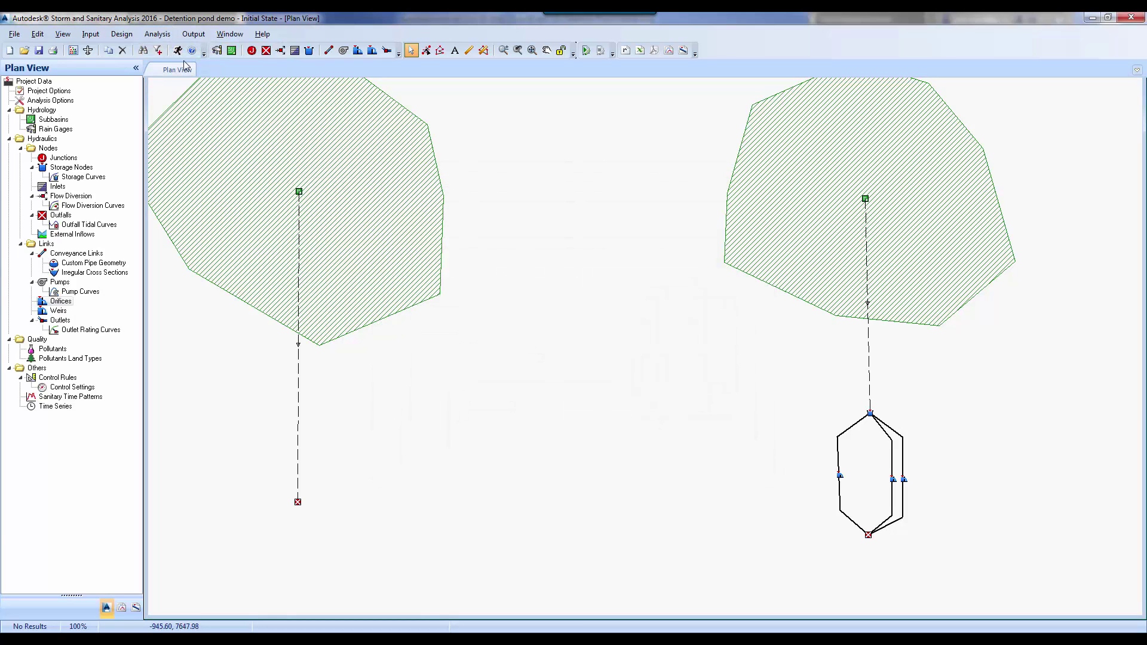
- Run the 2 year storm analysis with two orifices and check the peak inflows at outfallpond and Out-01
{"action": "key", "text": "F5"}
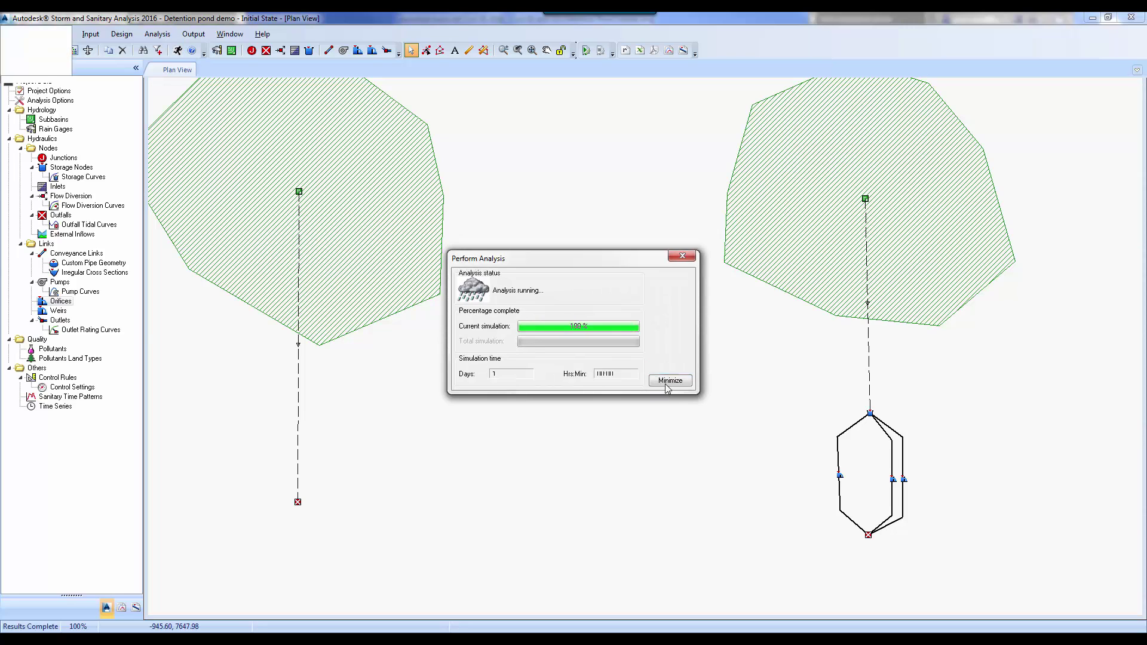
{"action": "left_click", "coordinate": [668, 382]}
{"action": "double_click", "coordinate": [868, 536]}
{"action": "left_click_drag", "start_coordinate": [654, 345], "coordinate": [601, 369]}
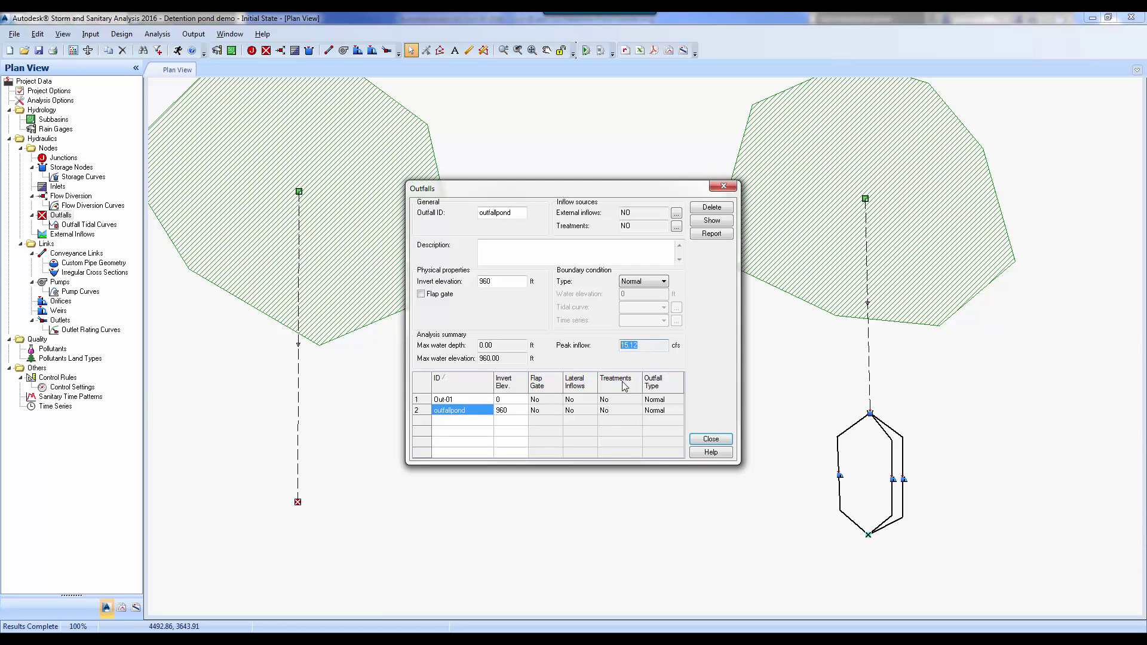
{"action": "left_click", "coordinate": [712, 440]}
{"action": "double_click", "coordinate": [297, 502]}
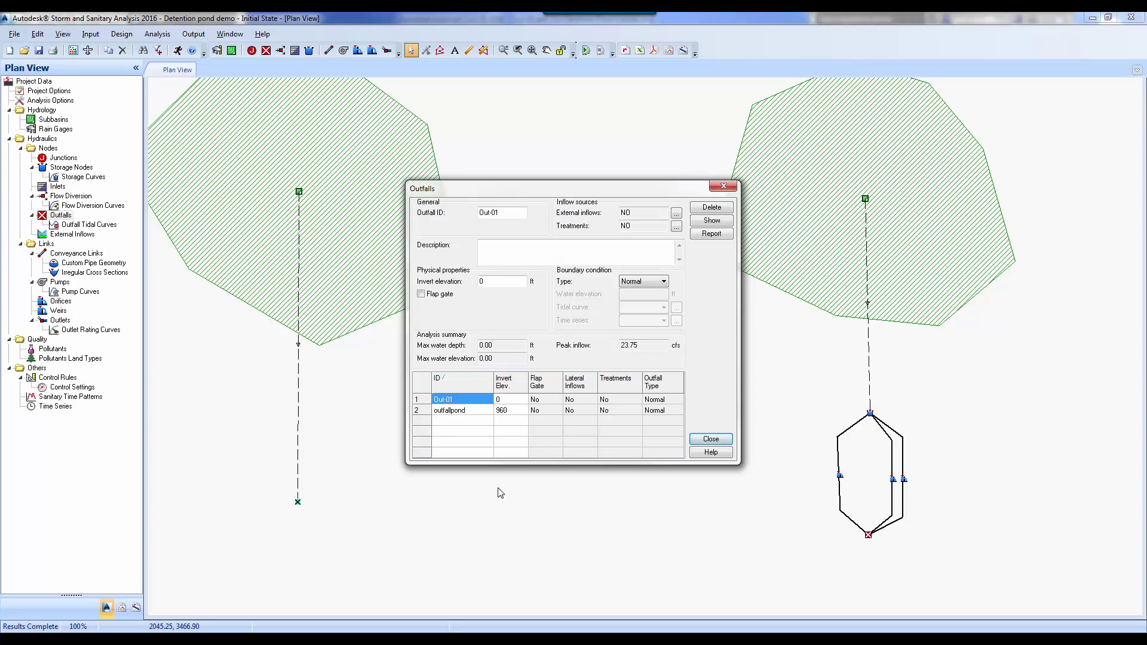
{"action": "left_click", "coordinate": [712, 440]}
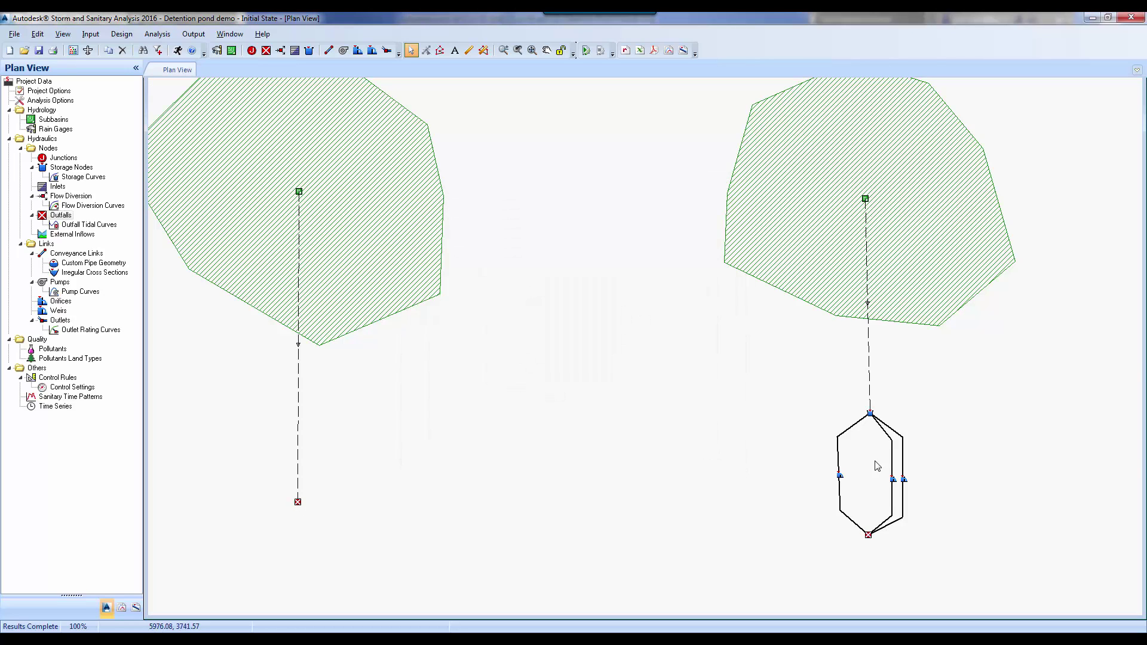
- Set the diameters of both Orifice-01 and Orifice-02 to 18 in
{"action": "double_click", "coordinate": [893, 459]}
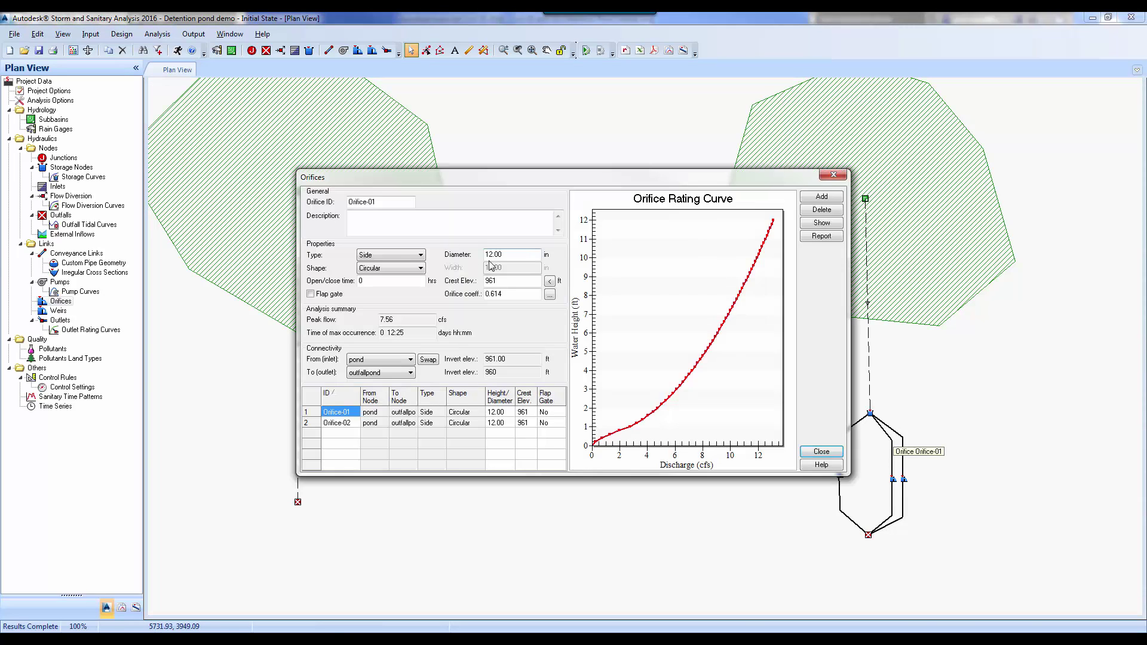
{"action": "key", "text": "shift+Home"}
{"action": "type", "text": "18"}
{"action": "left_click", "coordinate": [822, 452]}
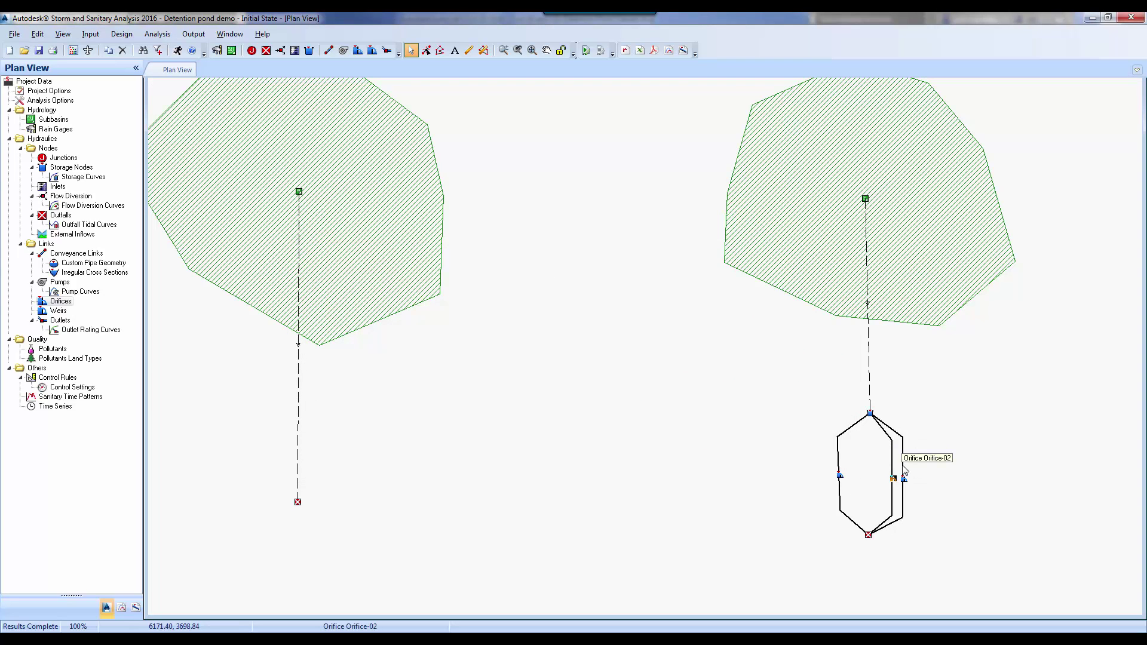
{"action": "double_click", "coordinate": [905, 472]}
{"action": "key", "text": "shift+Home"}
{"action": "type", "text": "18"}
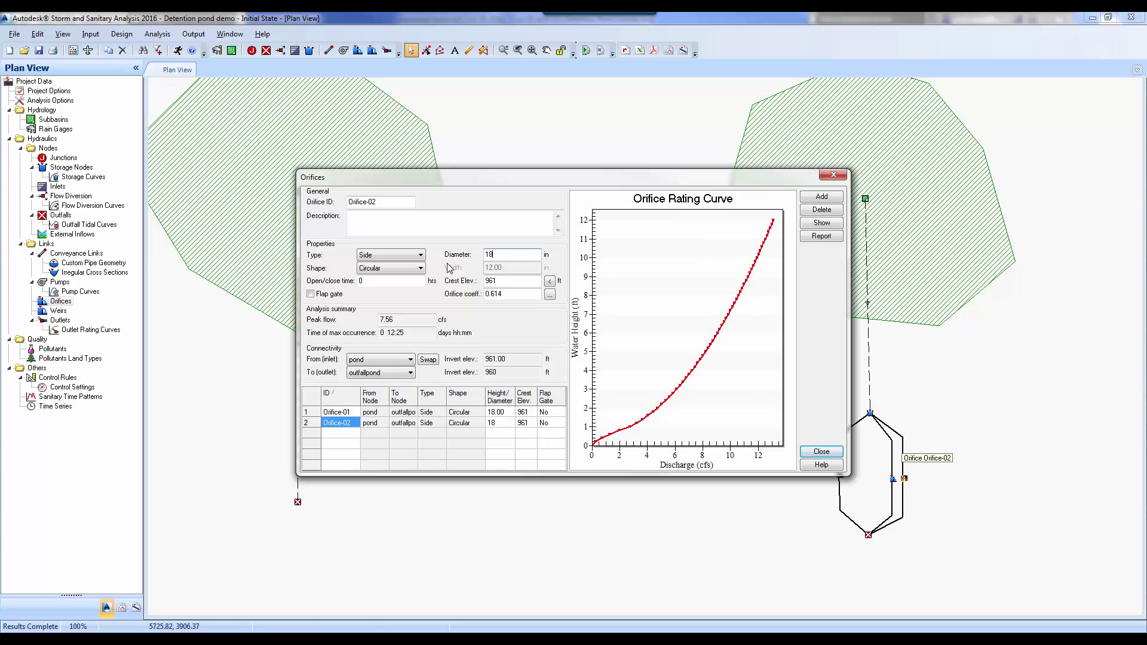
{"action": "left_click", "coordinate": [821, 453]}
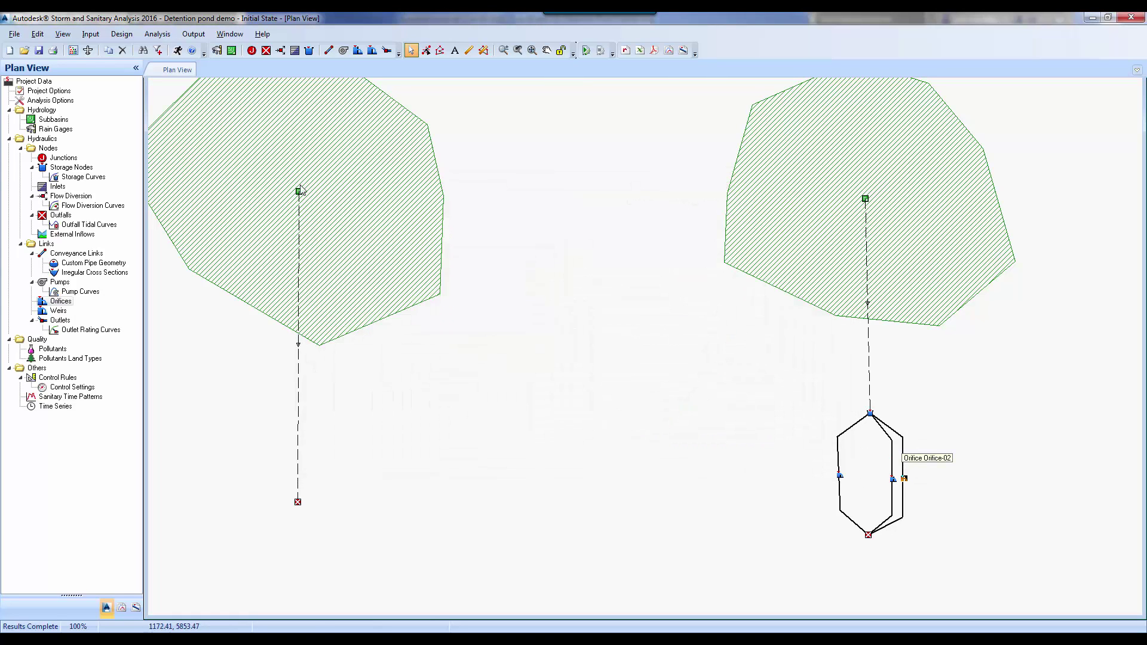
- Rerun the 2 year analysis with the 18 in orifices and compare the peak inflows at outfallpond and Out-01
{"action": "left_click", "coordinate": [157, 50]}
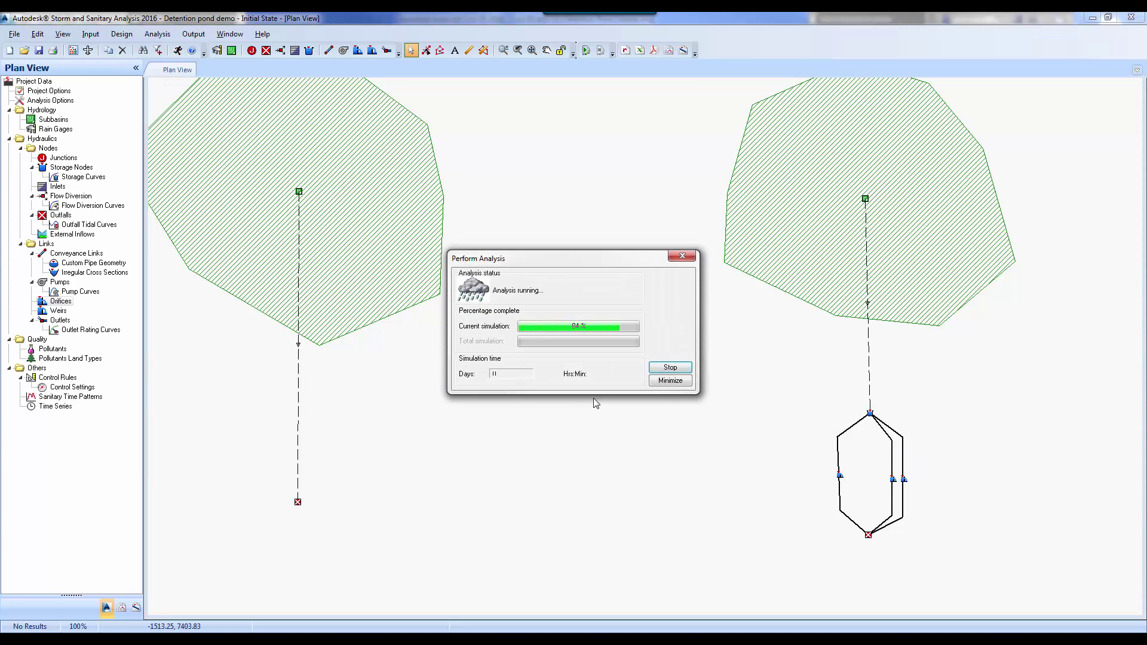
{"action": "left_click", "coordinate": [670, 381]}
{"action": "double_click", "coordinate": [869, 536]}
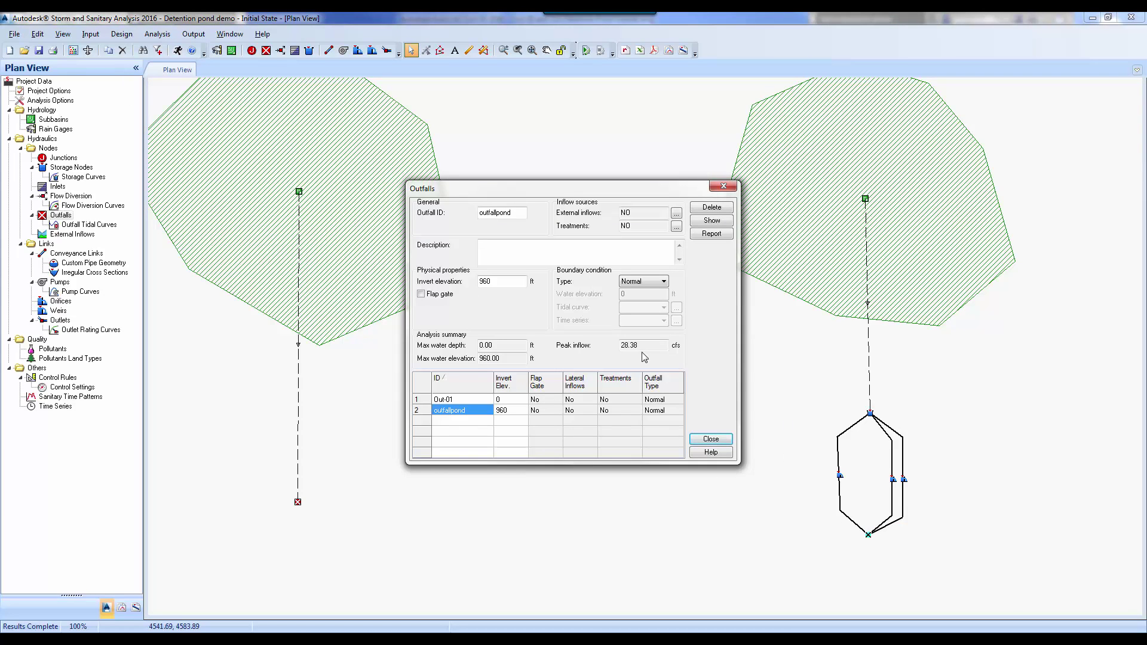
{"action": "left_click", "coordinate": [711, 438]}
{"action": "double_click", "coordinate": [298, 502]}
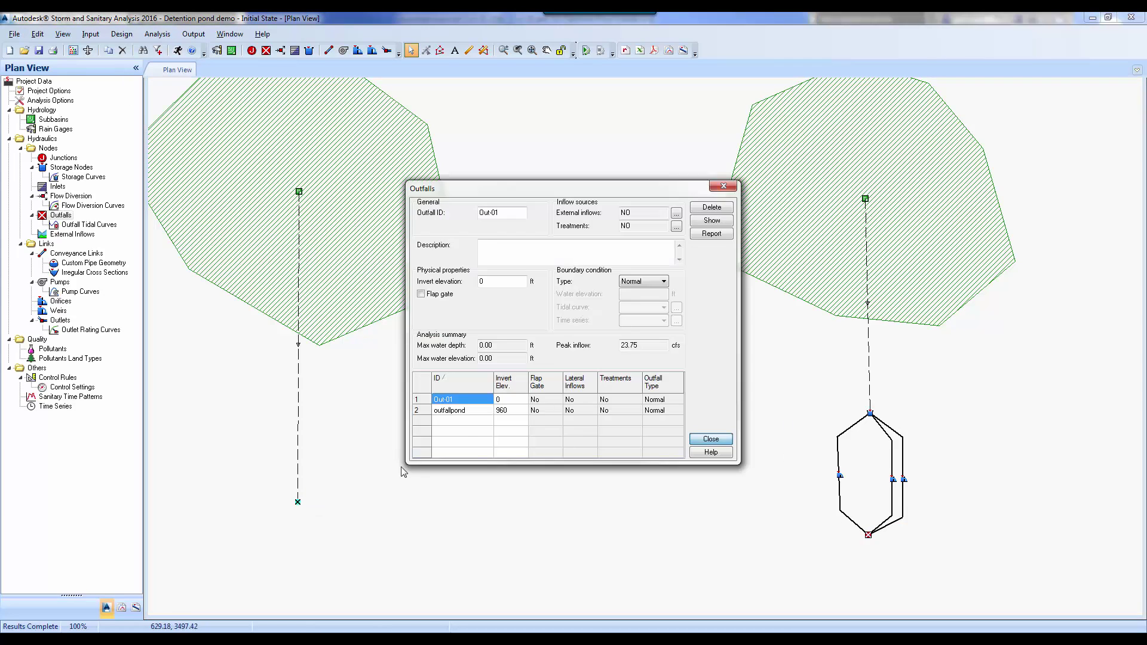
{"action": "left_click", "coordinate": [710, 440]}
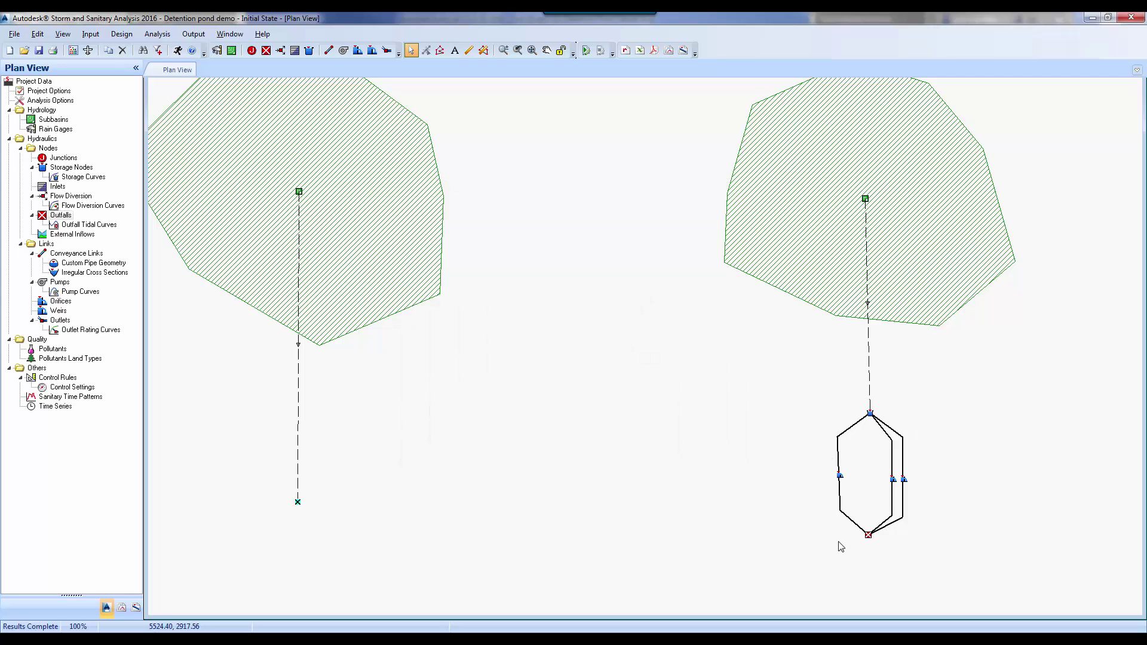
- Set the diameter of Orifice-02 to 12 in
{"action": "double_click", "coordinate": [904, 497]}
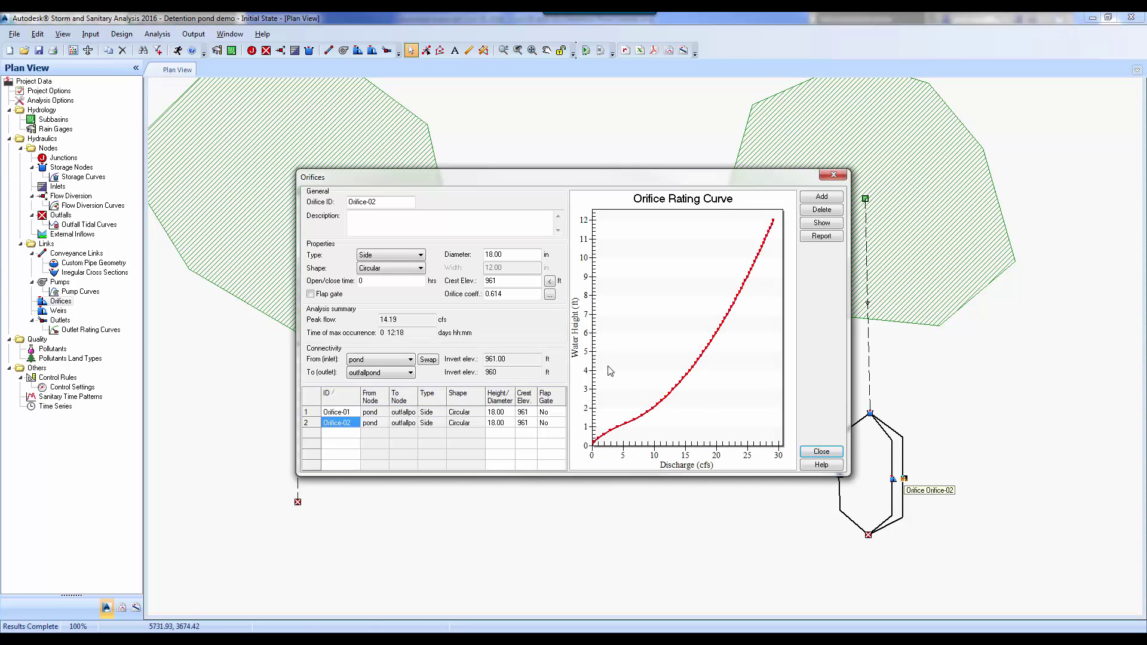
{"action": "key", "text": "shift+Tab"}
{"action": "type", "text": "12"}
{"action": "left_click", "coordinate": [821, 452]}
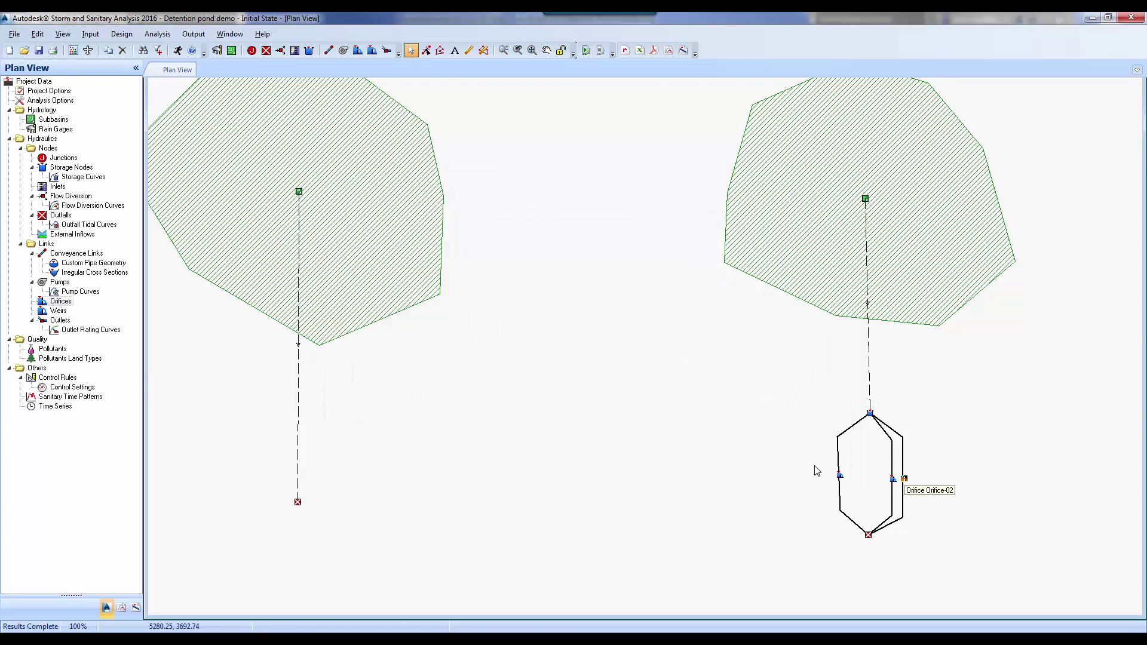
- Rerun the 2 year analysis with the 12 in Orifice-02 and compare the peak inflows at outfallpond and Out-01
{"action": "left_click", "coordinate": [178, 50]}
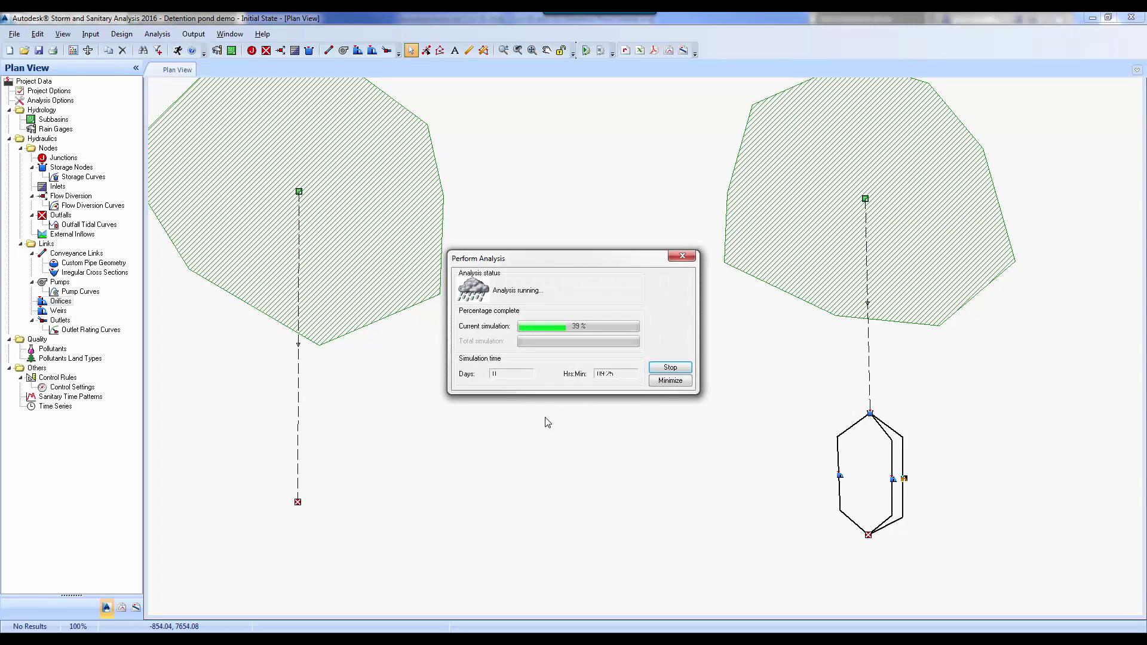
{"action": "double_click", "coordinate": [869, 534]}
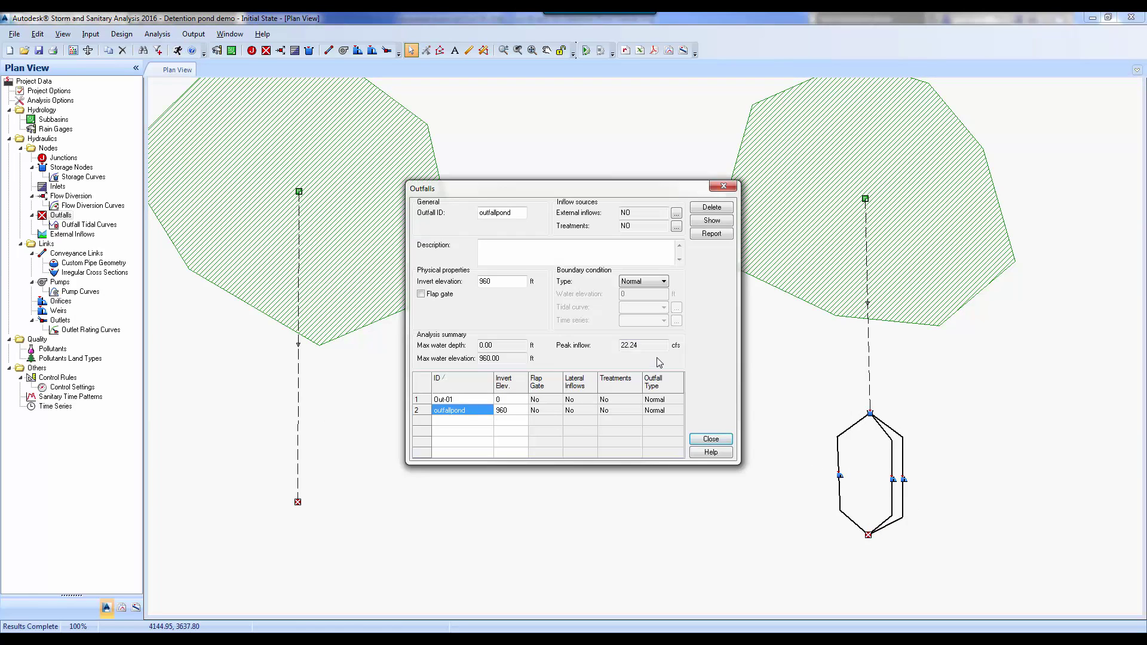
{"action": "left_click", "coordinate": [712, 439]}
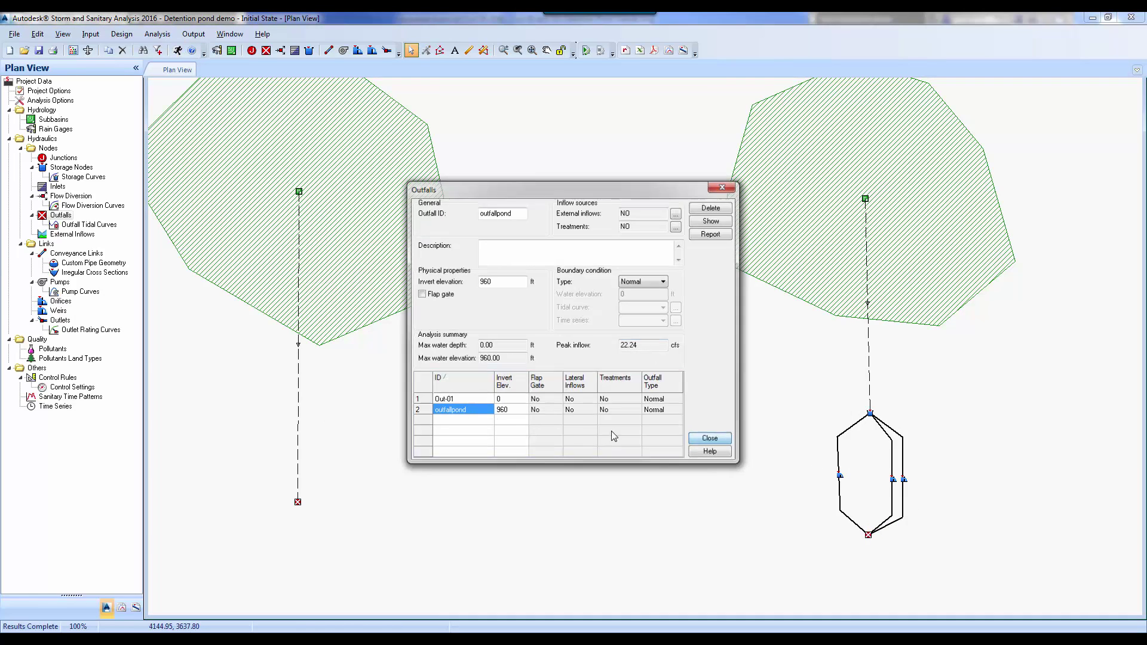
{"action": "double_click", "coordinate": [298, 502]}
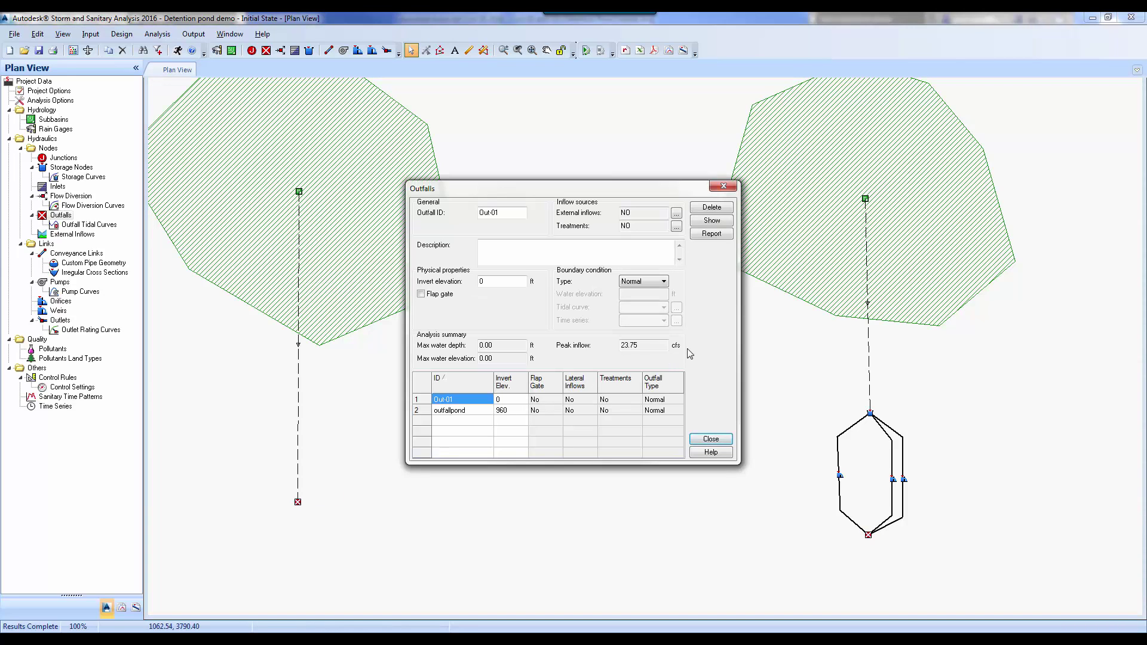
{"action": "left_click", "coordinate": [711, 439]}
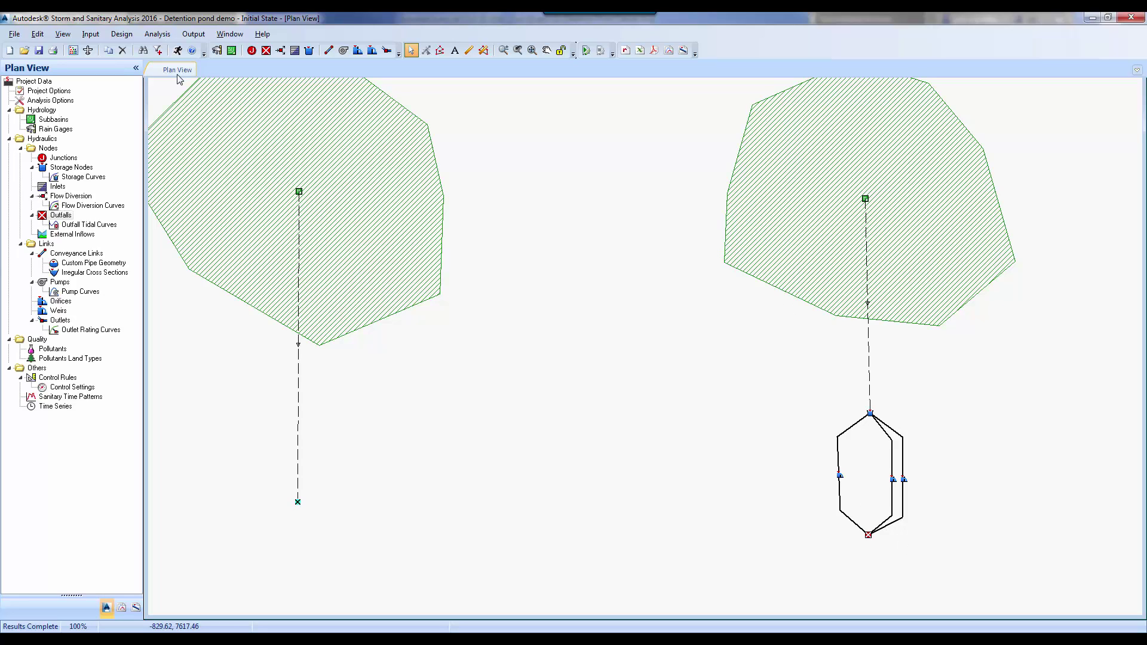
- Switch the single storm analysis to the rainfall time series of a larger design storm
{"action": "left_click", "coordinate": [158, 34]}
{"action": "left_click", "coordinate": [182, 46]}
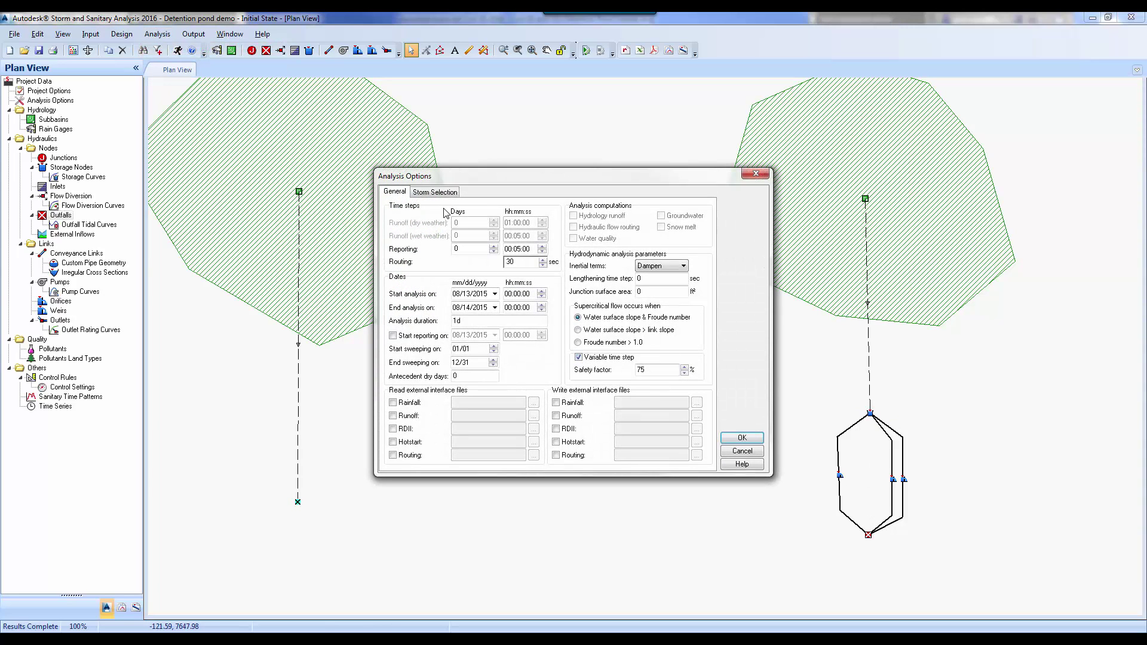
{"action": "left_click", "coordinate": [442, 192]}
{"action": "left_click", "coordinate": [523, 231]}
{"action": "left_click", "coordinate": [517, 257]}
{"action": "left_click", "coordinate": [742, 438]}
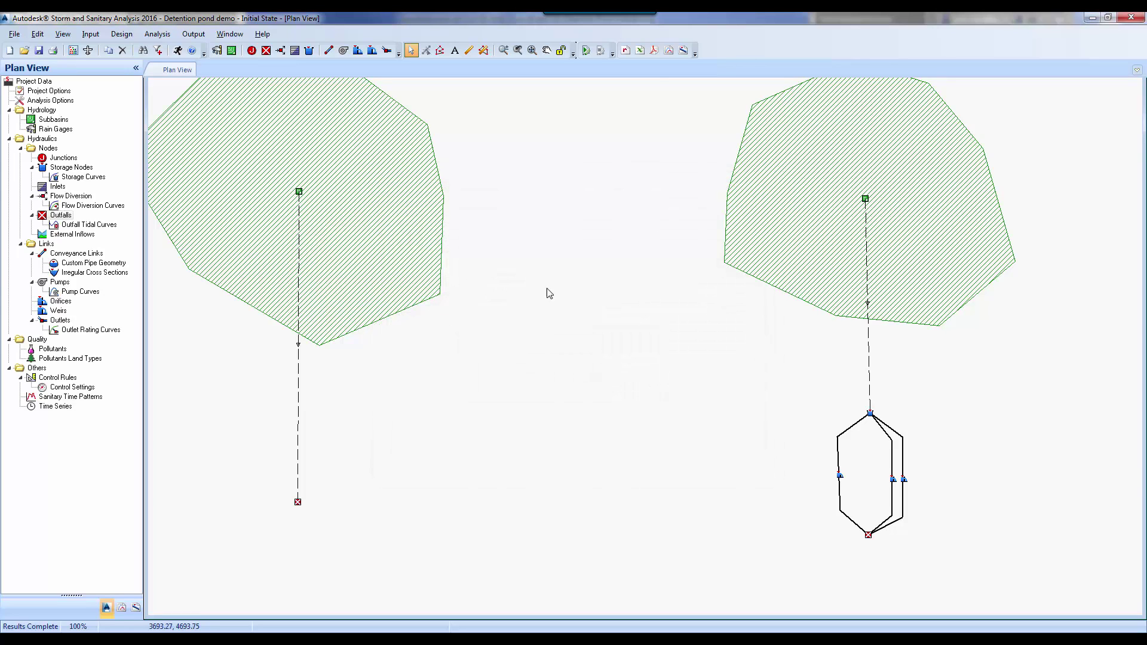
- Run the analysis for the larger storm and compare the peak inflows at outfallpond and Out-01
{"action": "left_click", "coordinate": [178, 50]}
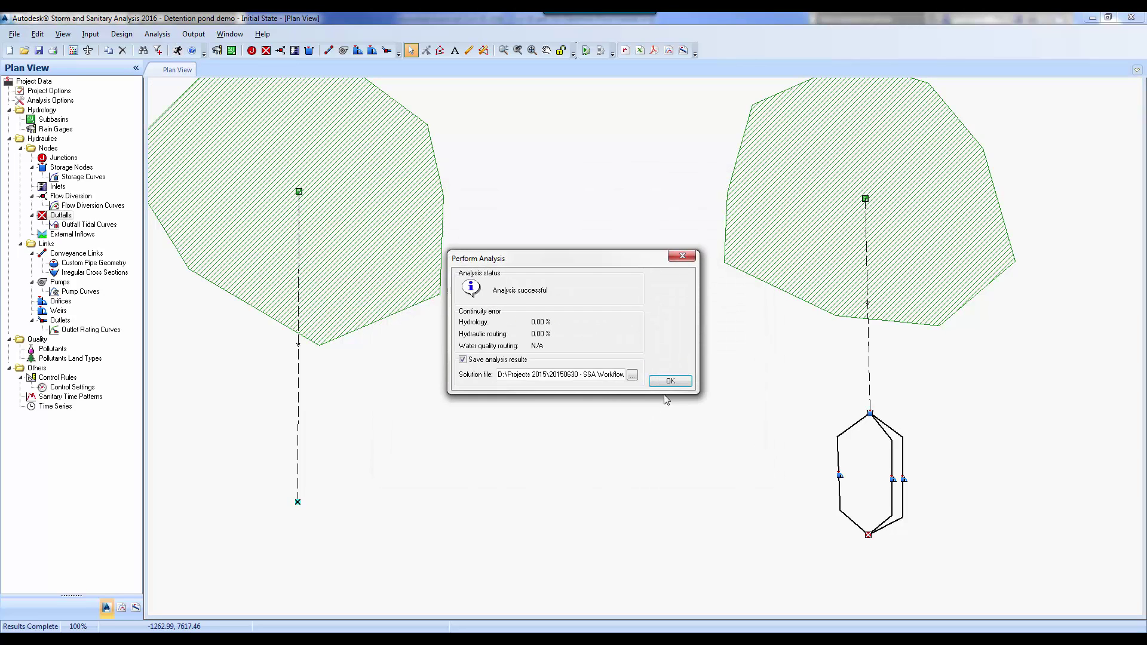
{"action": "left_click", "coordinate": [674, 382]}
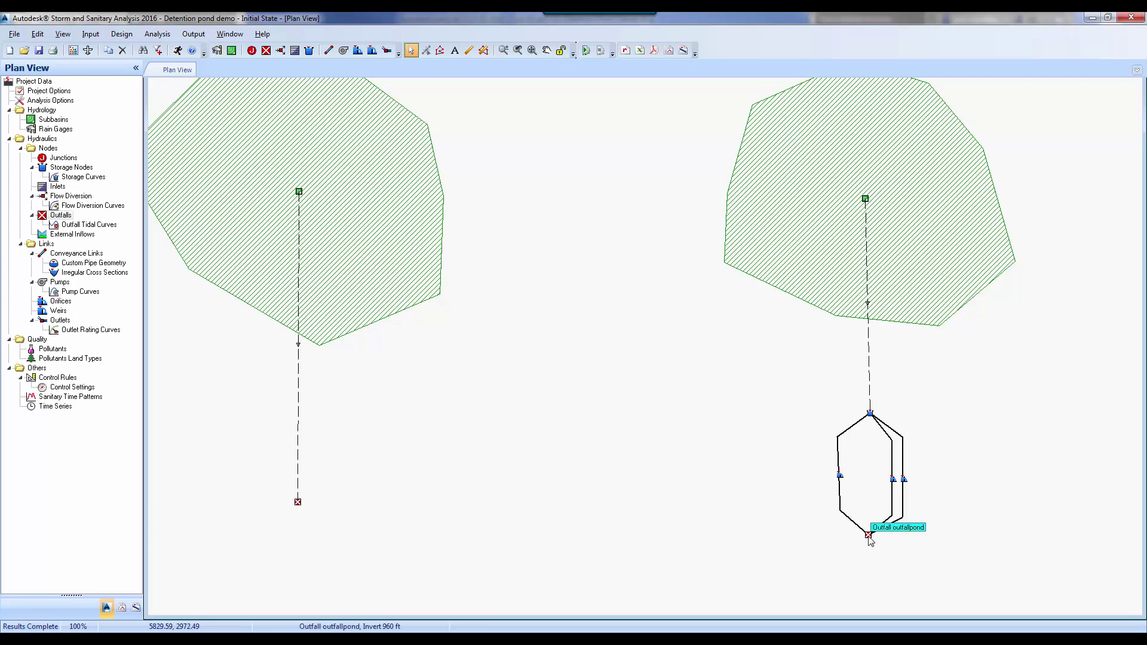
{"action": "double_click", "coordinate": [869, 536]}
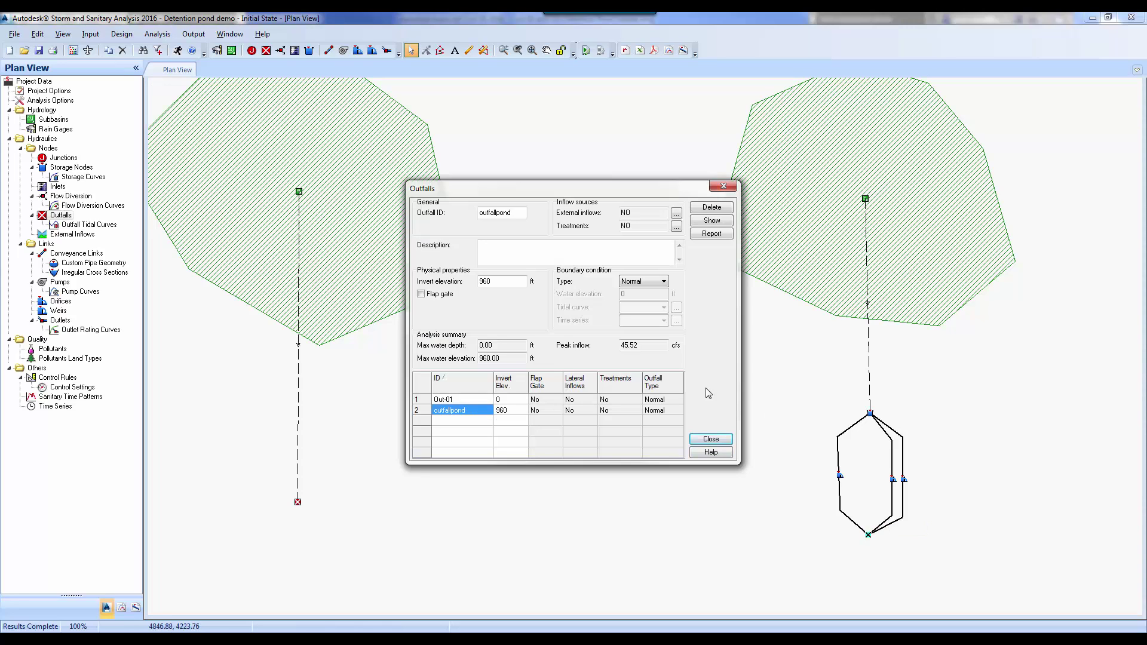
{"action": "double_click", "coordinate": [642, 345]}
{"action": "left_click", "coordinate": [711, 439]}
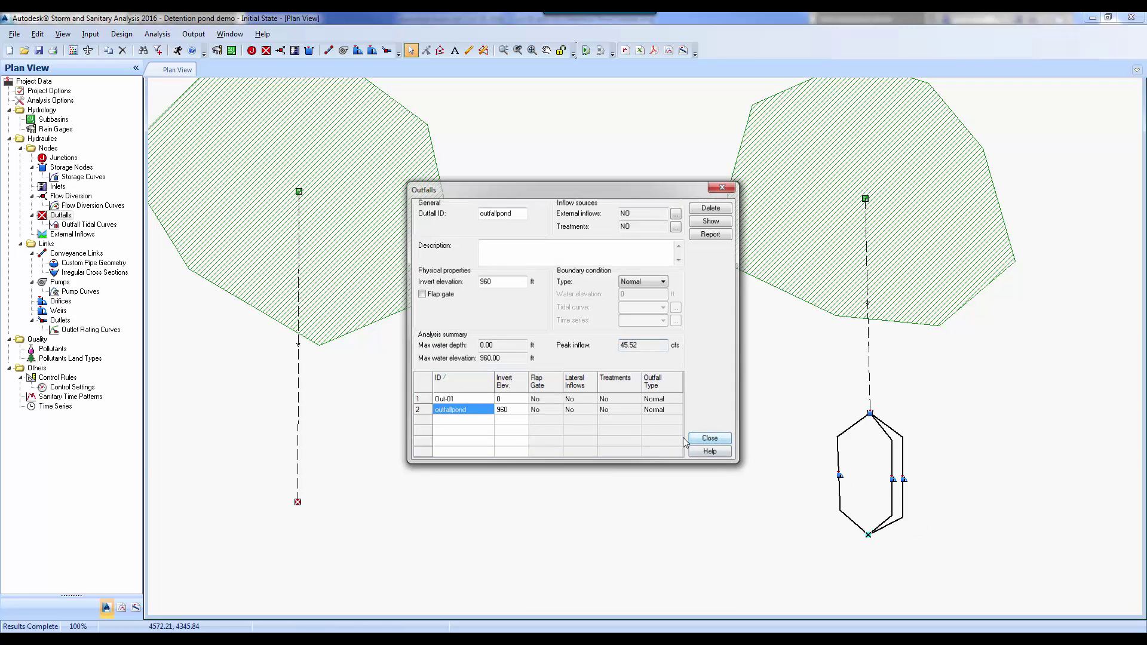
{"action": "double_click", "coordinate": [298, 503]}
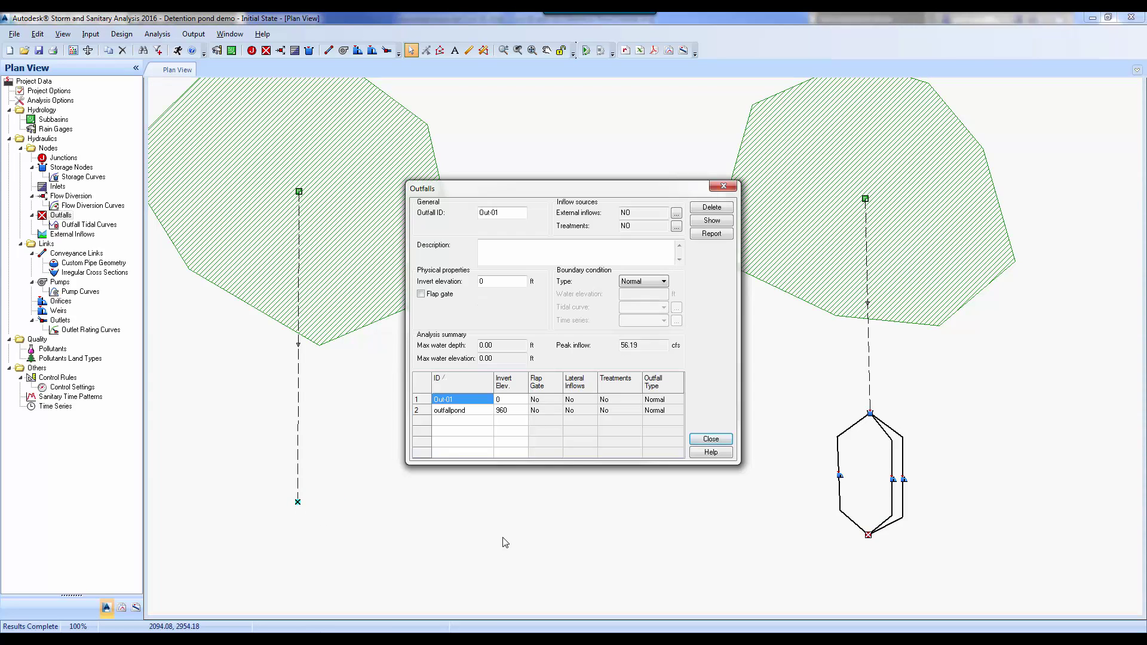
{"action": "left_click", "coordinate": [715, 443]}
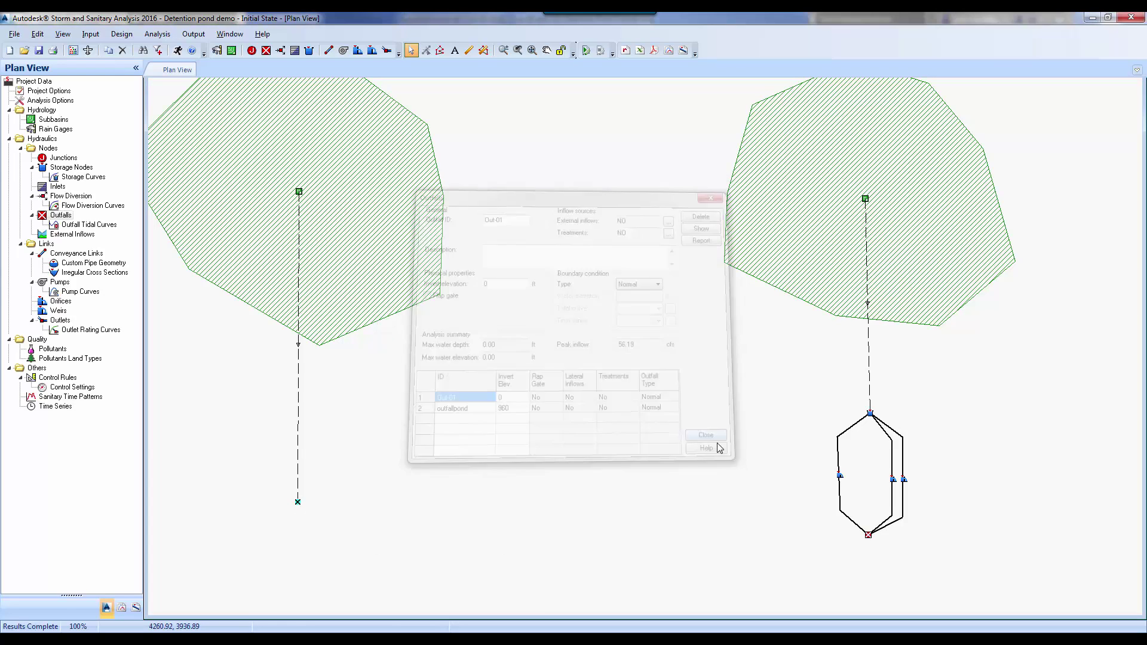
- Set the crest invert elevation of Weir-01 to 965 ft
{"action": "double_click", "coordinate": [840, 509]}
{"action": "double_click", "coordinate": [377, 248]}
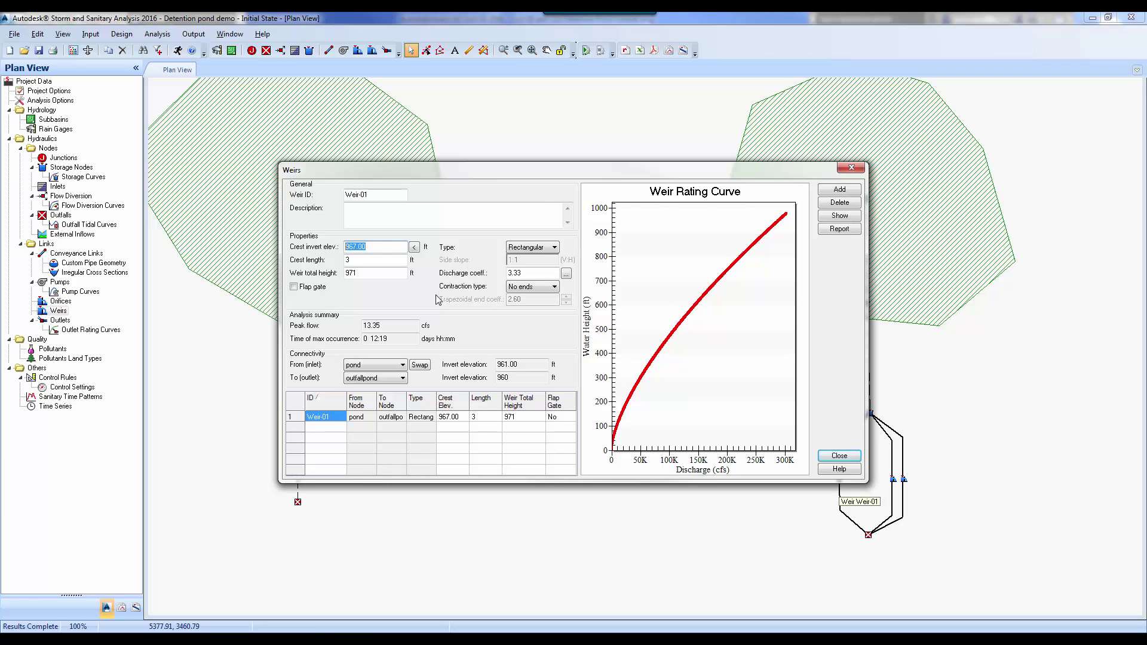
{"action": "type", "text": "965"}
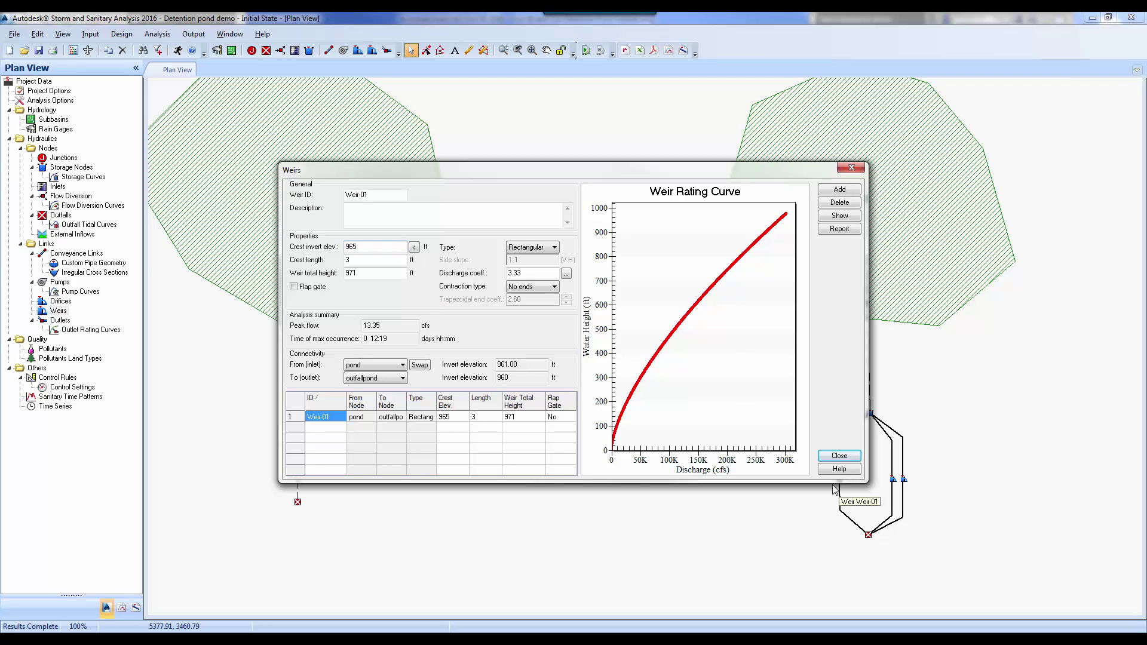
{"action": "left_click", "coordinate": [839, 456]}
- Rerun the larger storm analysis with the weir crest at 965 ft and compare the peak inflows at both outfalls
{"action": "left_click", "coordinate": [176, 52]}
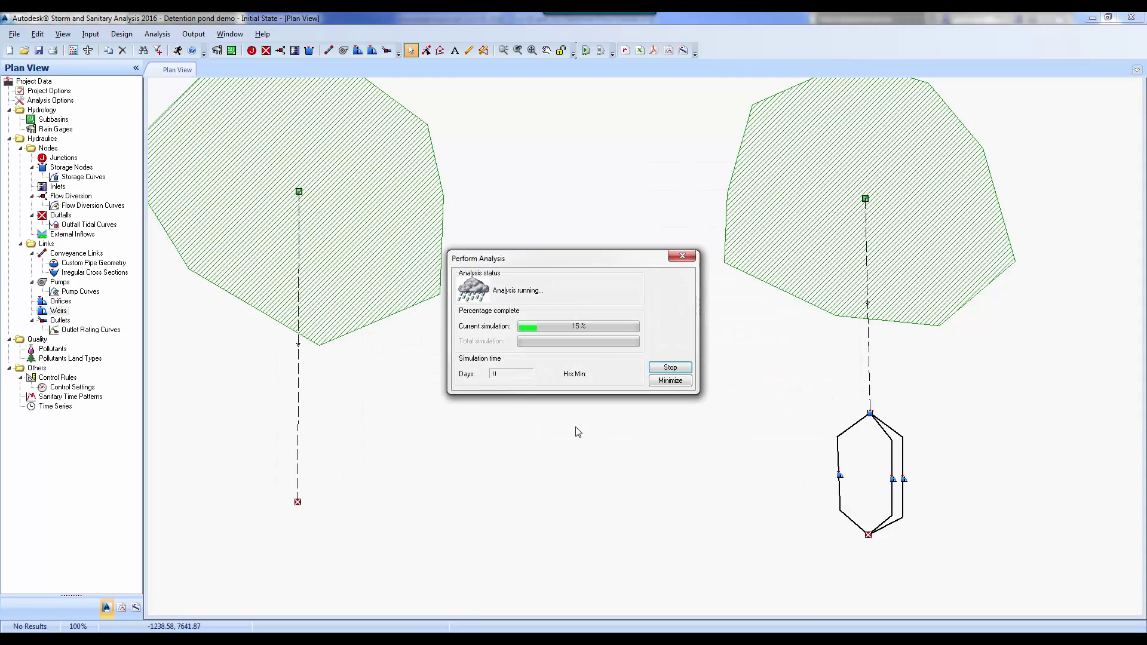
{"action": "left_click", "coordinate": [668, 381]}
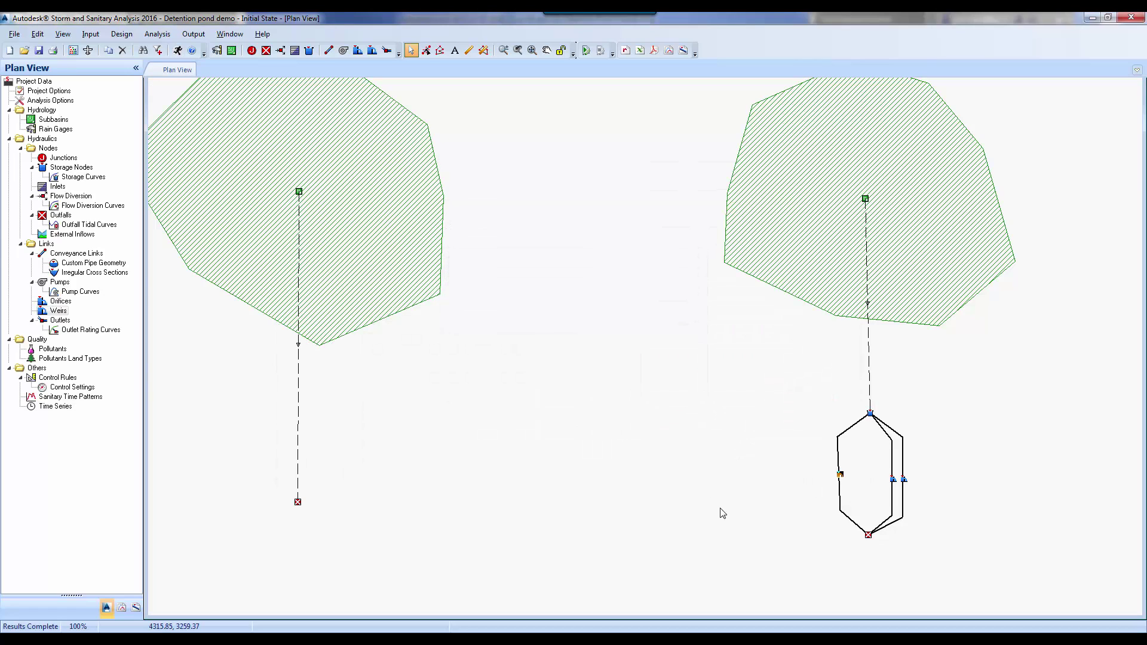
{"action": "double_click", "coordinate": [869, 536]}
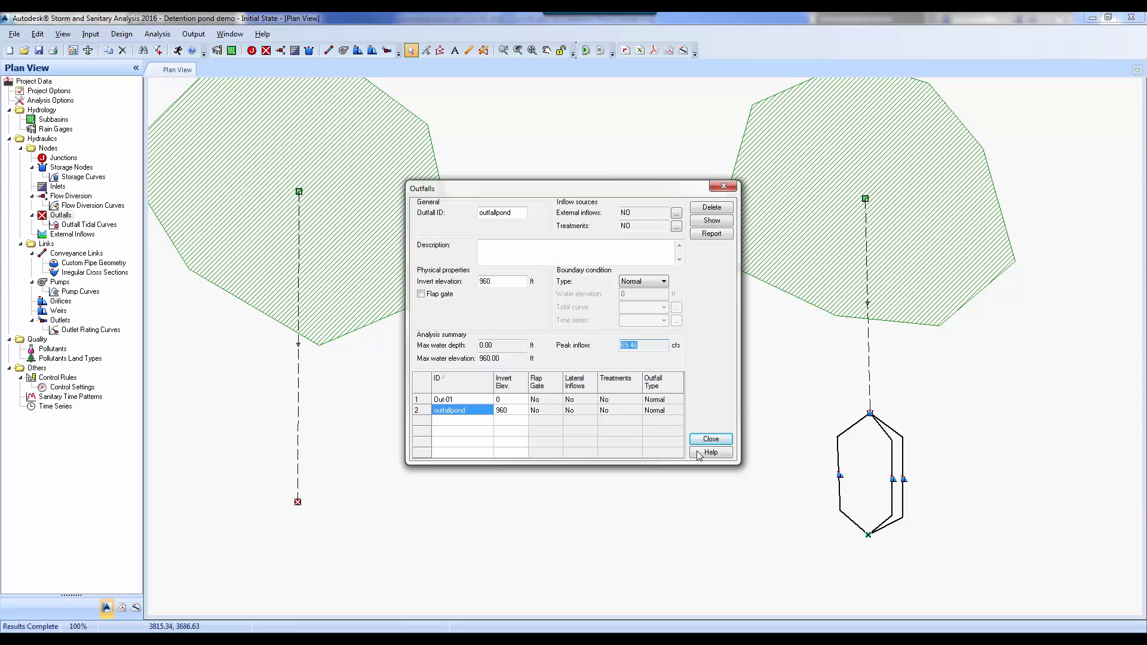
{"action": "left_click", "coordinate": [712, 439]}
{"action": "double_click", "coordinate": [298, 503]}
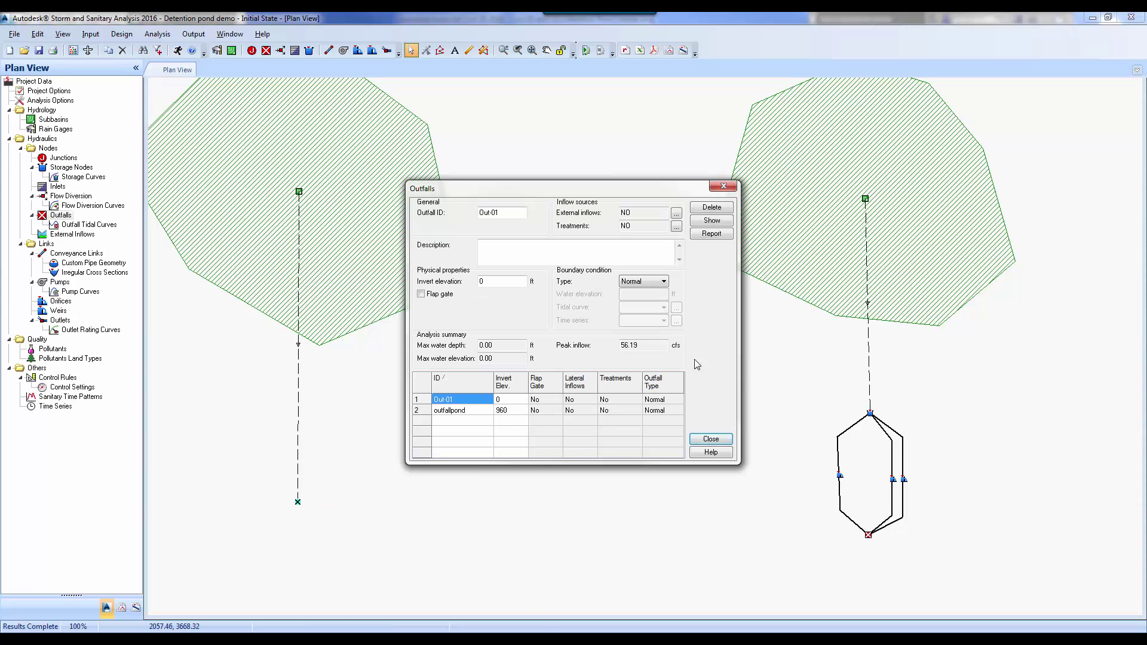
{"action": "left_click", "coordinate": [718, 441]}
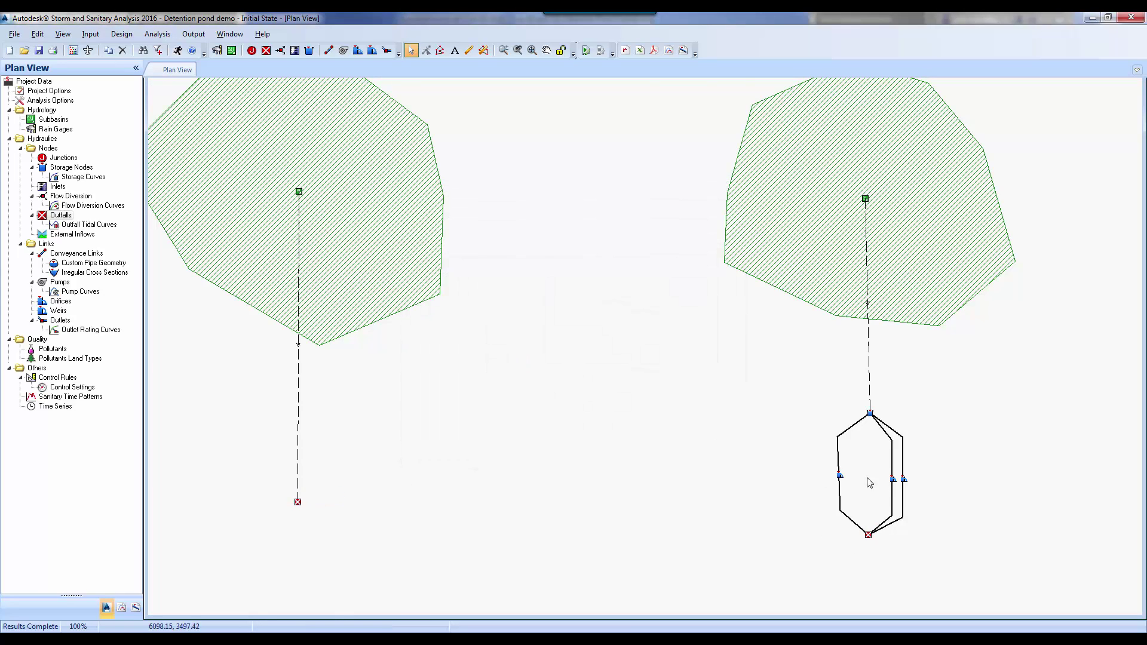
- Set the crest invert elevation of Weir-01 to 966 ft
{"action": "double_click", "coordinate": [840, 483]}
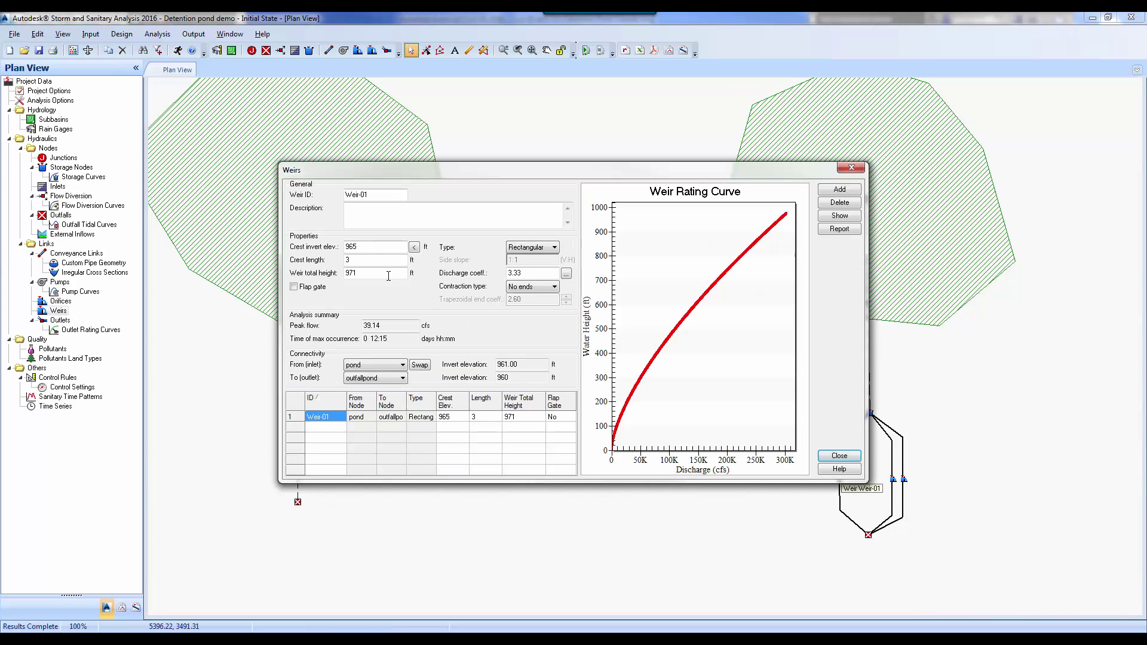
{"action": "type", "text": "9"}
{"action": "left_click", "coordinate": [841, 458]}
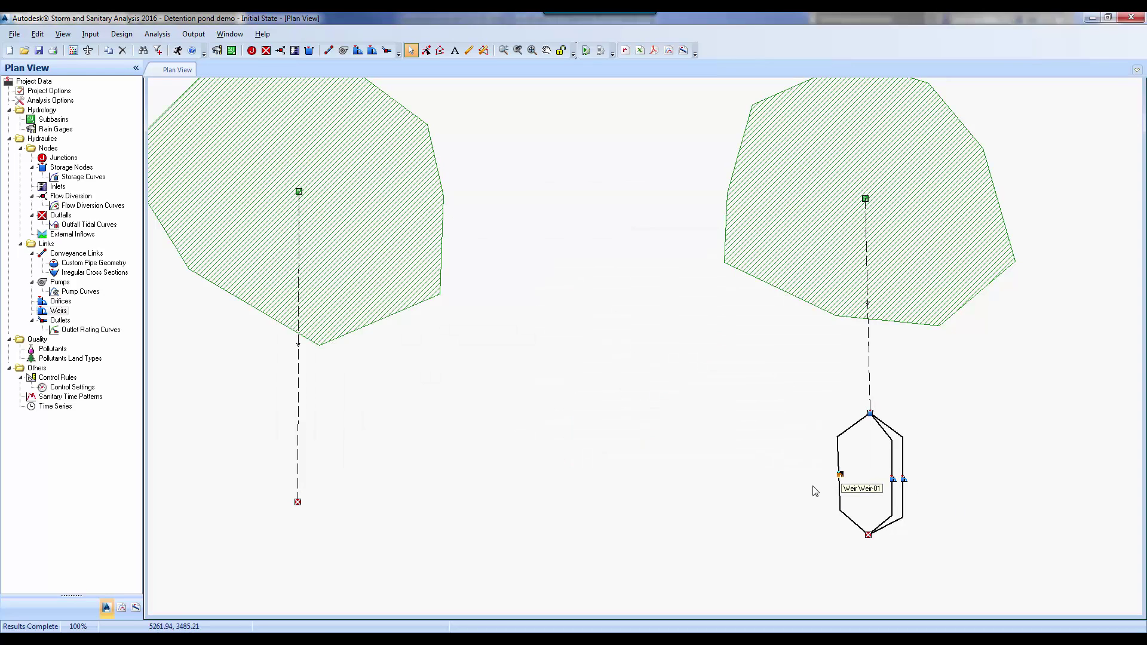
- Rerun the larger storm analysis with the weir crest at 966 ft and compare the peak inflows at both outfalls
{"action": "left_click", "coordinate": [178, 51]}
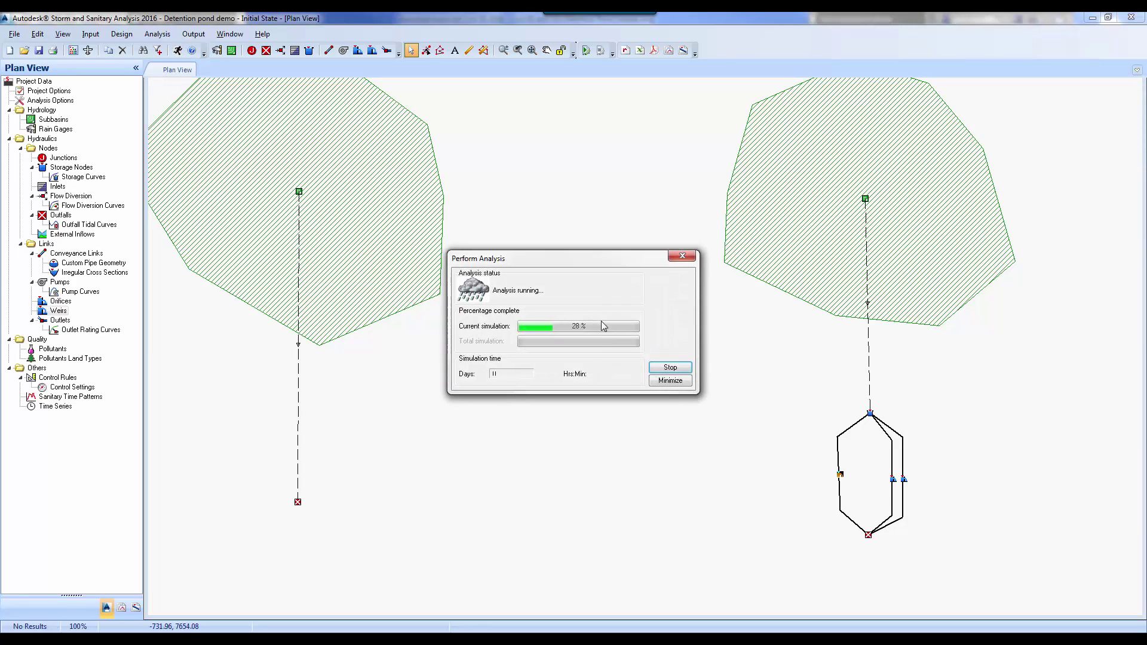
{"action": "left_click", "coordinate": [670, 380]}
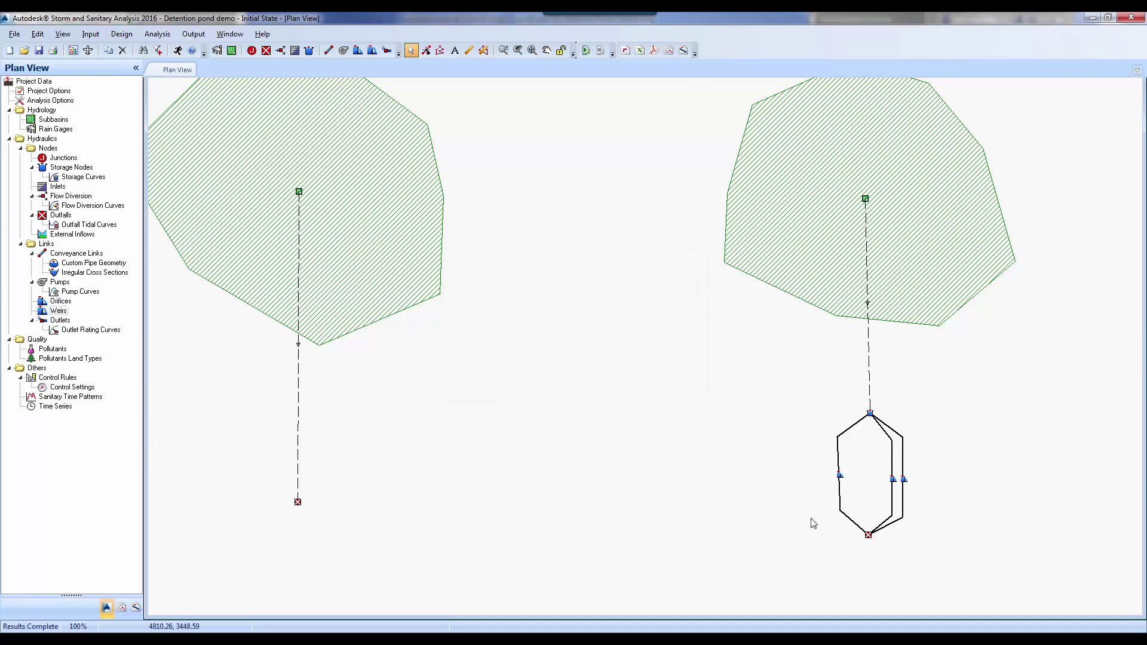
{"action": "double_click", "coordinate": [869, 536]}
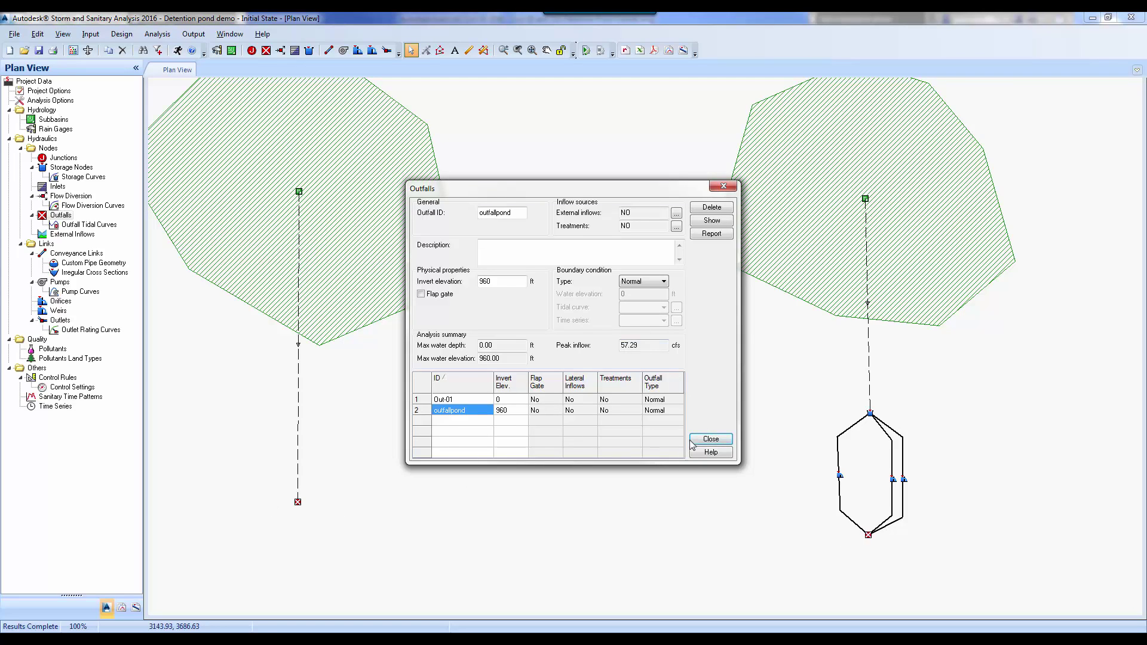
{"action": "left_click", "coordinate": [710, 440]}
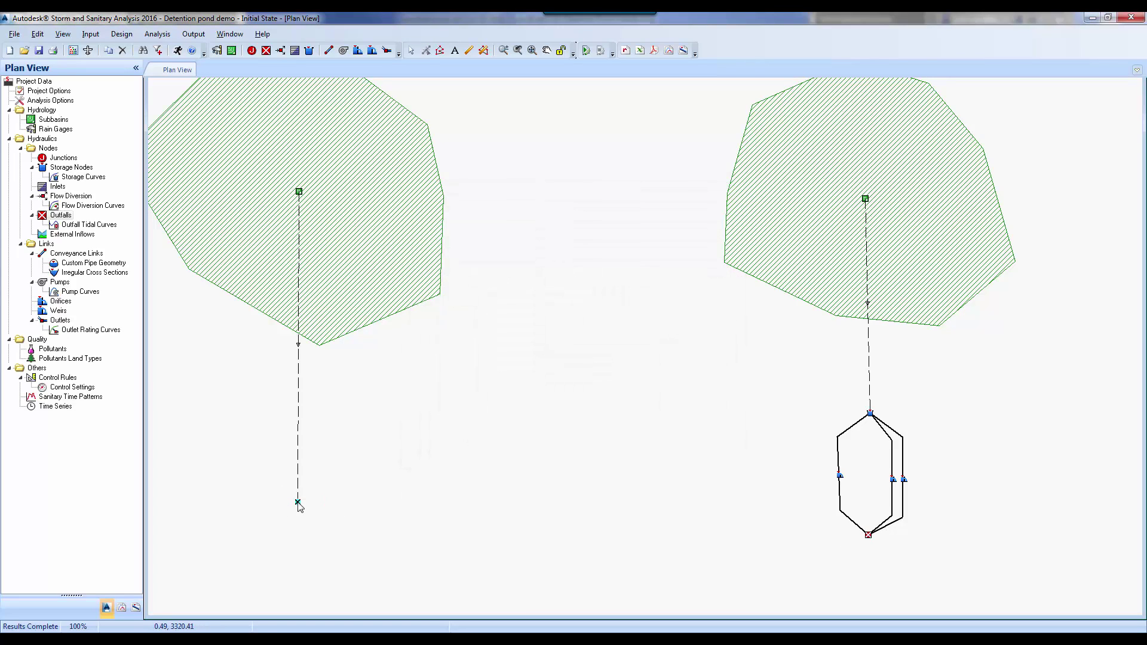
{"action": "double_click", "coordinate": [298, 502]}
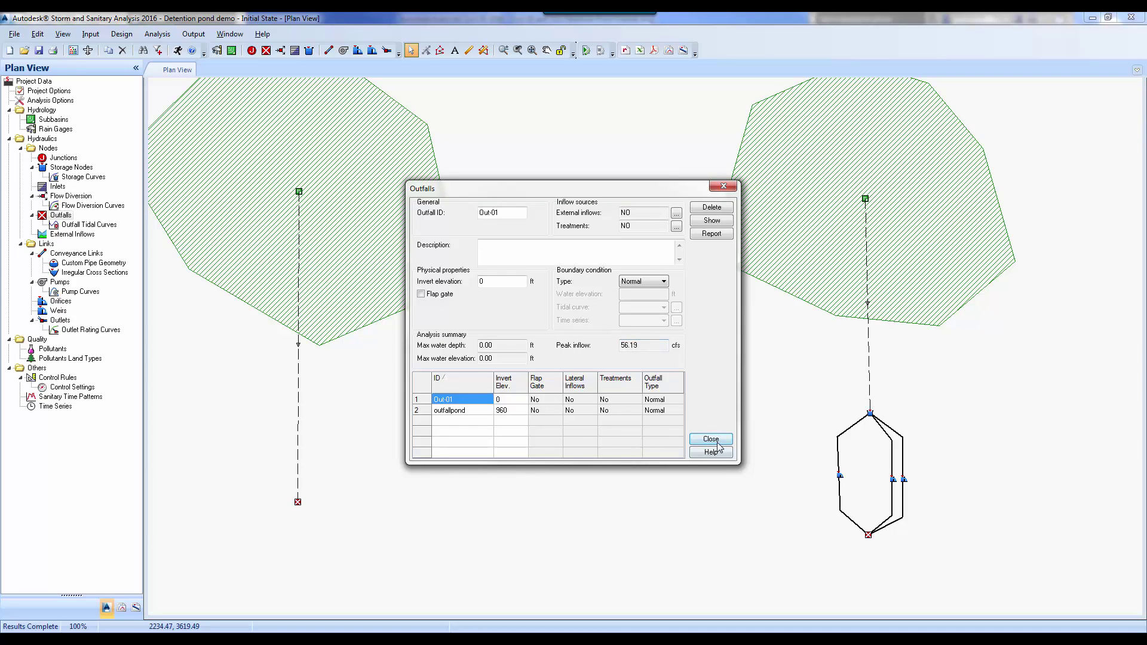
{"action": "left_click", "coordinate": [714, 441]}
- Set the crest invert elevation of Weir-01 to 966.50 ft
{"action": "double_click", "coordinate": [840, 477]}
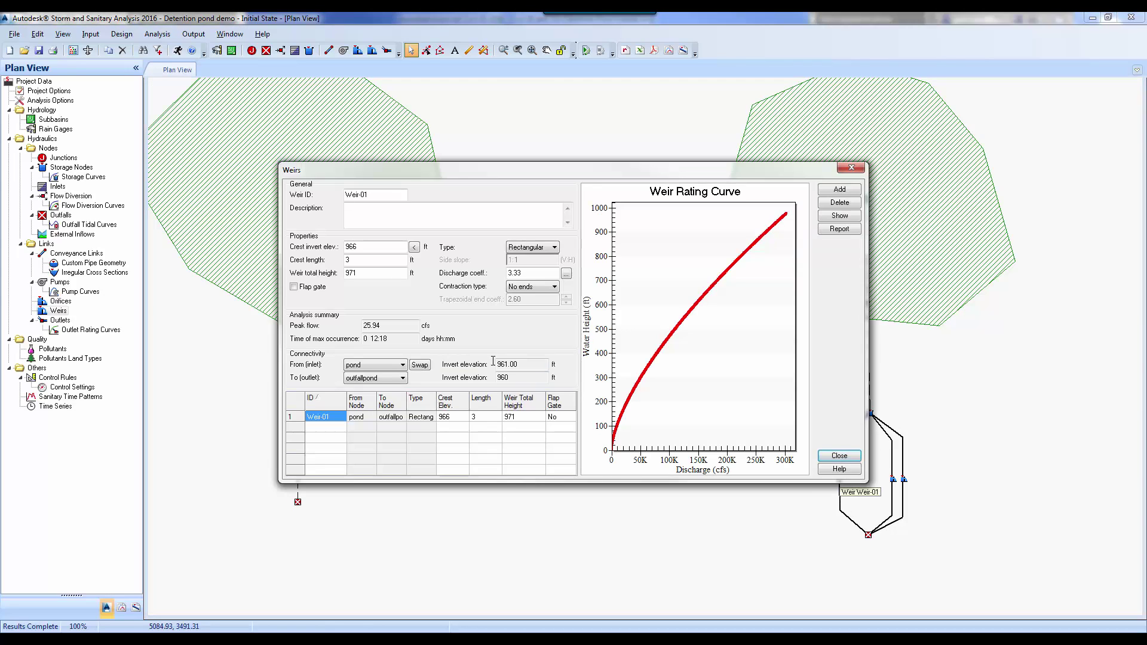
{"action": "double_click", "coordinate": [371, 247]}
{"action": "type", "text": "966.50"}
{"action": "left_click", "coordinate": [839, 455]}
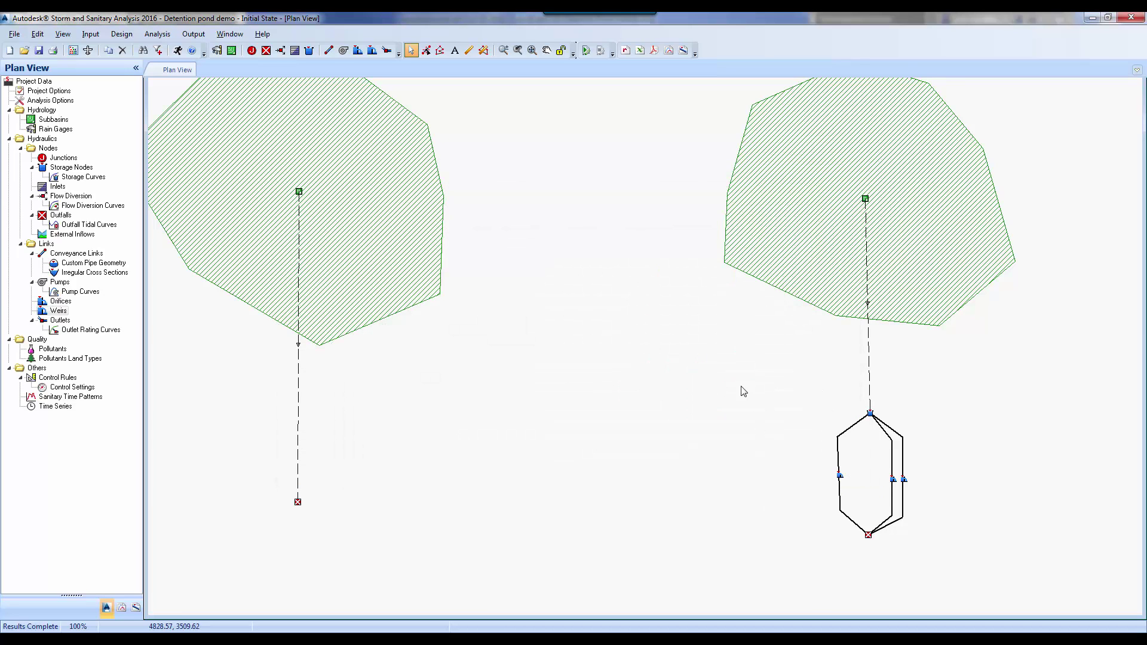
- Rerun the larger storm analysis with the weir crest at 966.50 ft and compare the peak inflows at outfallpond and Out-01
{"action": "key", "text": "F5"}
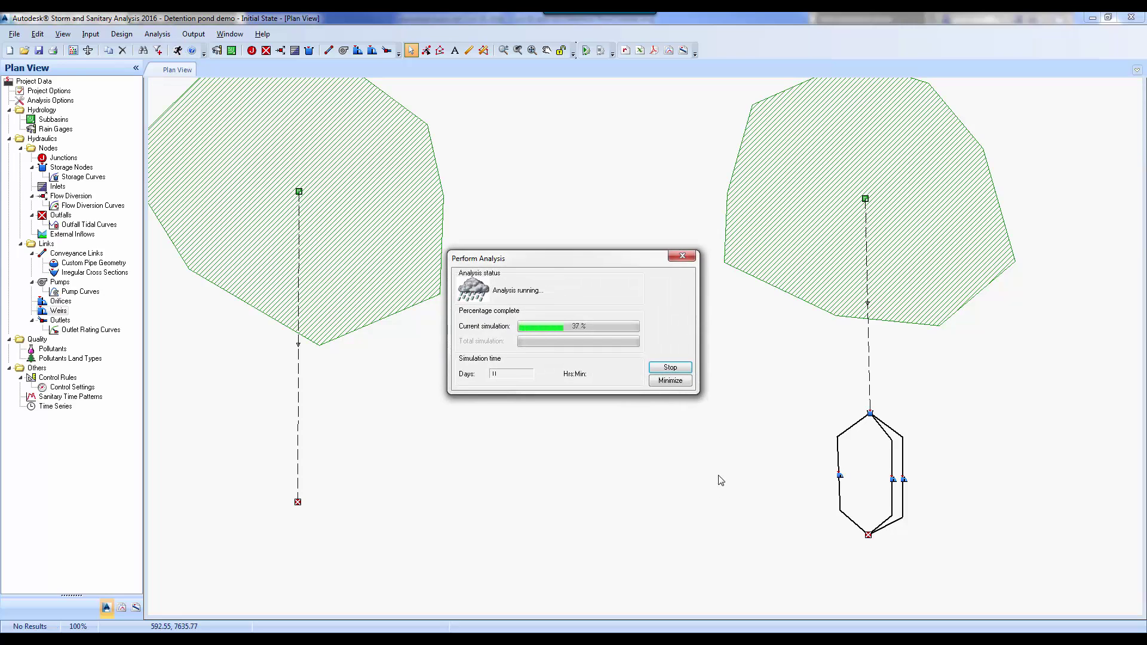
{"action": "key", "text": "Return"}
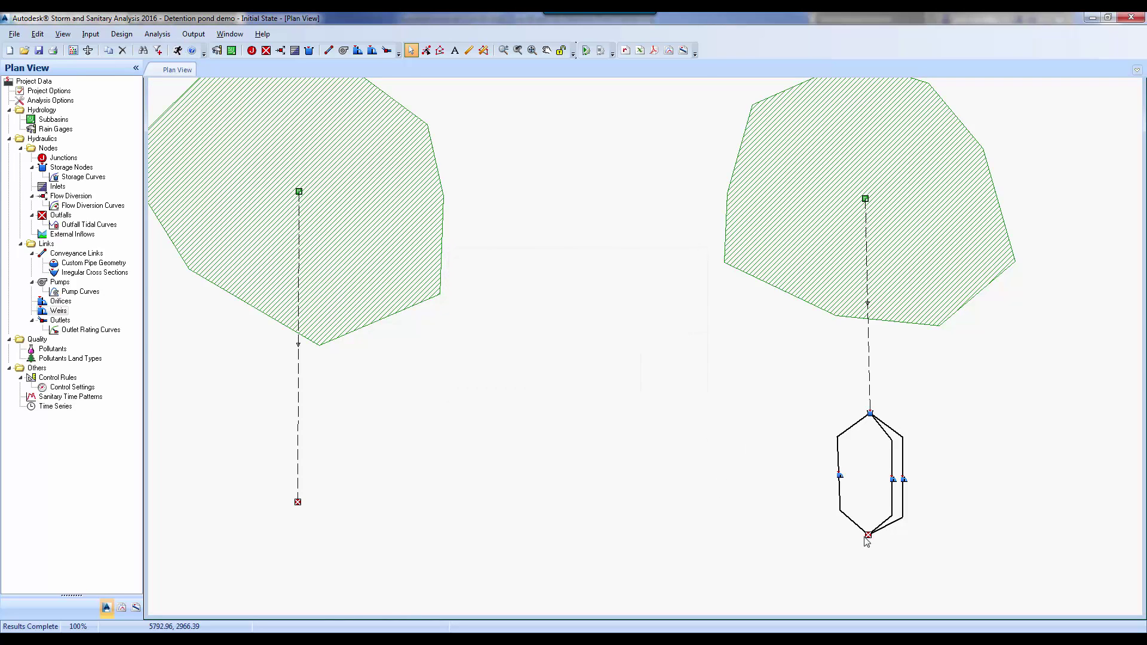
{"action": "double_click", "coordinate": [868, 535]}
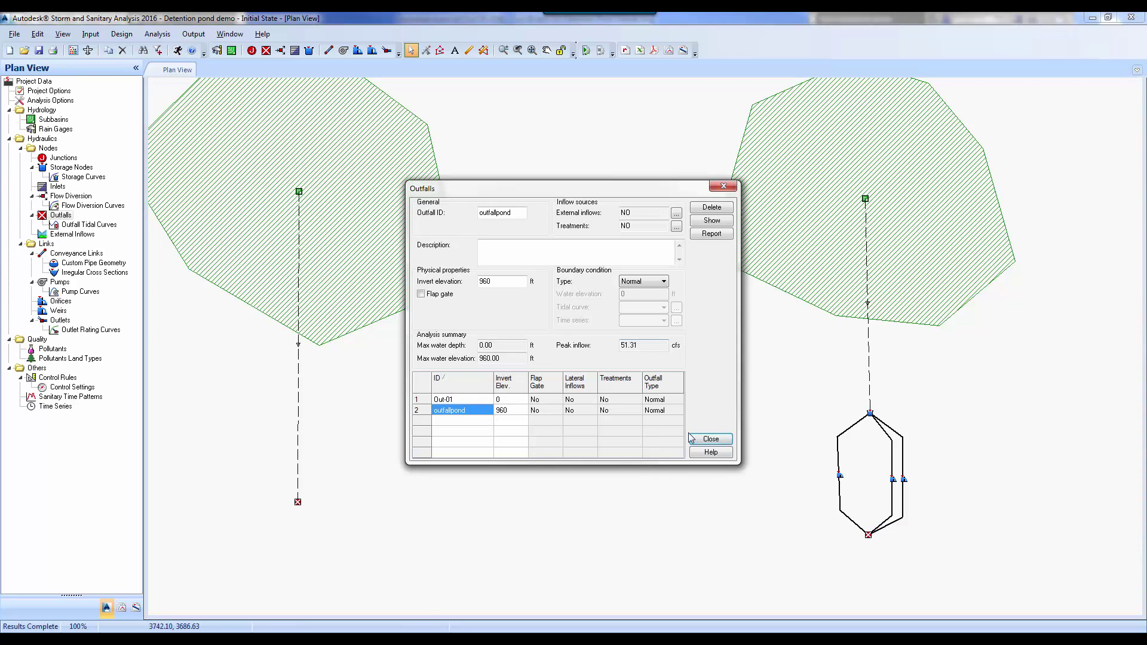
{"action": "left_click", "coordinate": [710, 438]}
{"action": "double_click", "coordinate": [297, 503]}
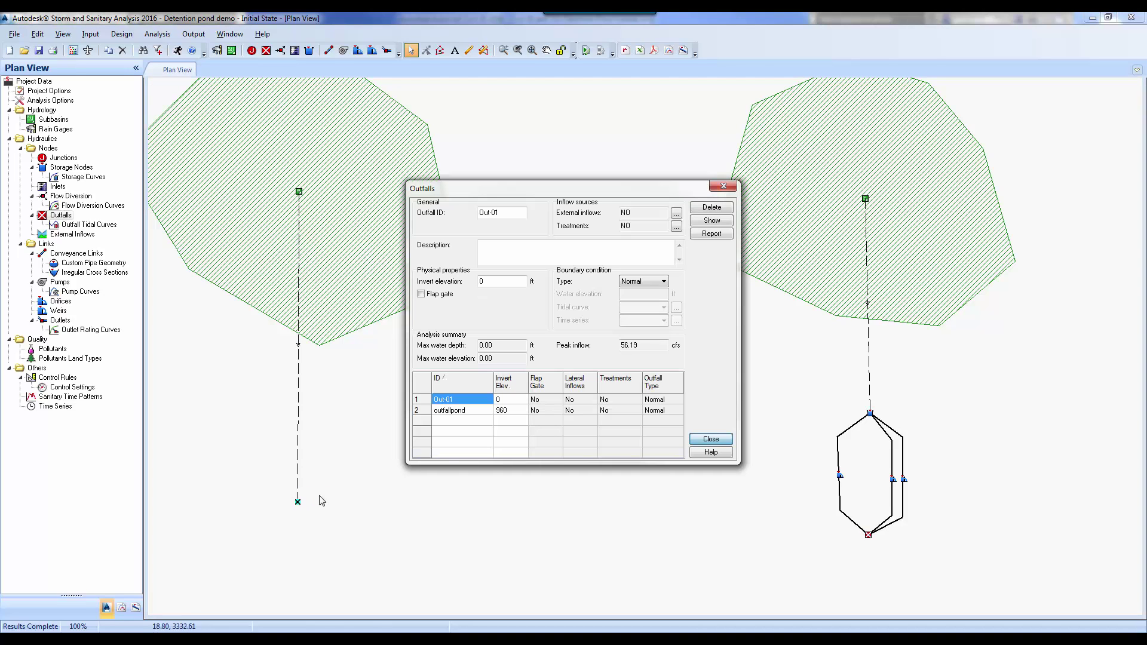
- Set the single storm analysis to use the 100 year rainfall time series
{"action": "left_click", "coordinate": [710, 439]}
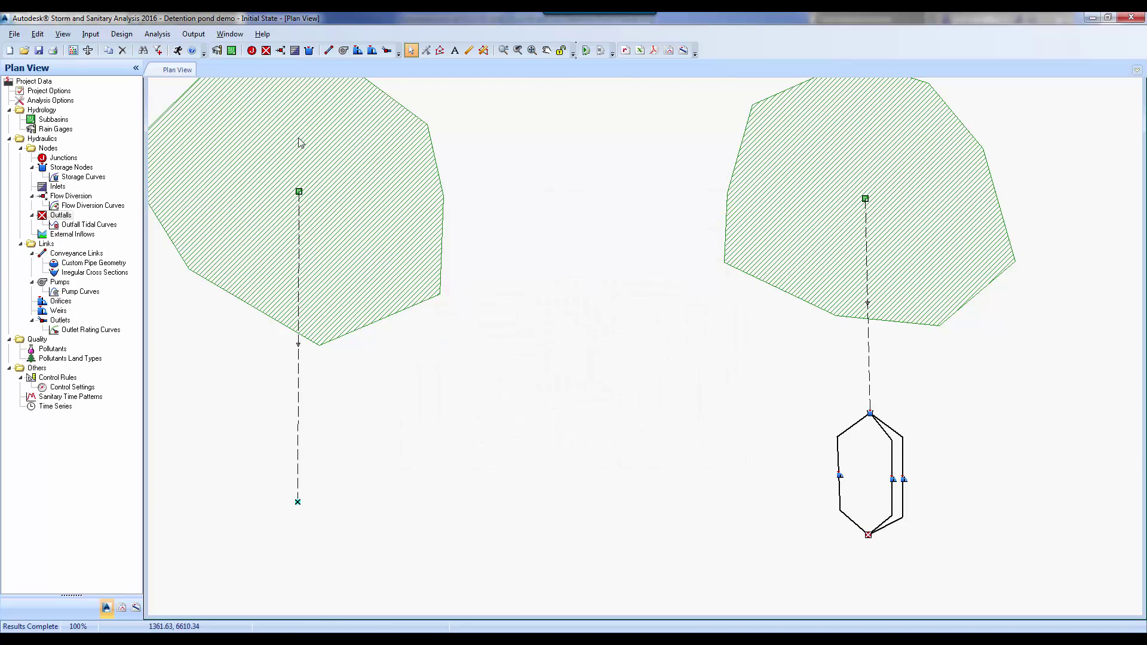
{"action": "left_click", "coordinate": [157, 33]}
{"action": "left_click", "coordinate": [177, 64]}
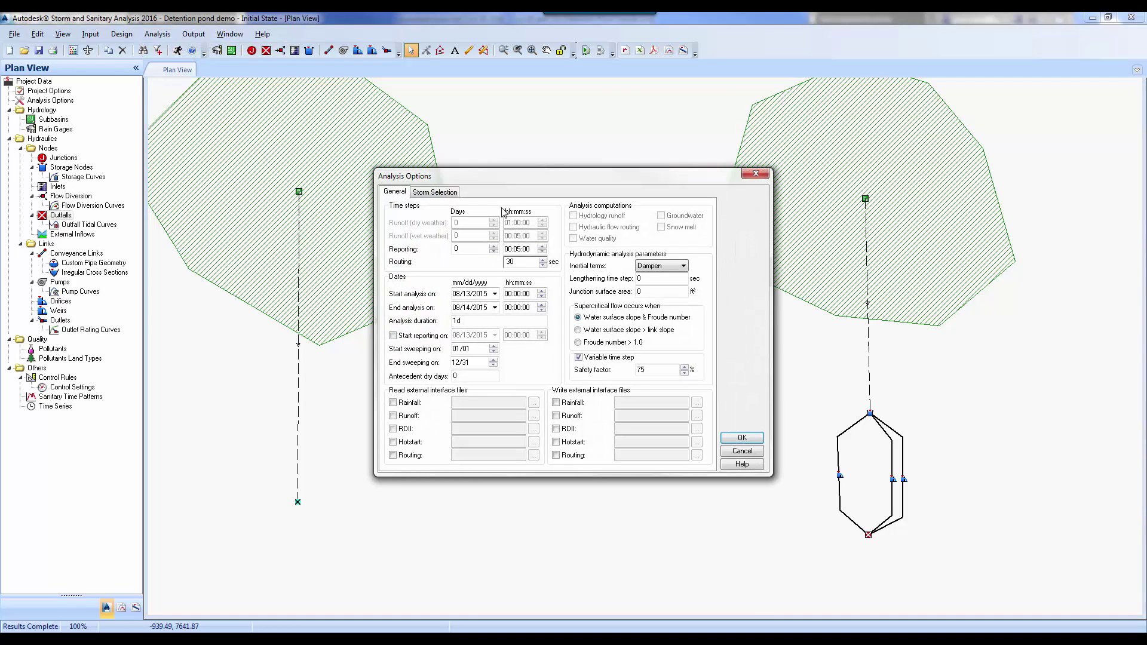
{"action": "left_click", "coordinate": [454, 193]}
{"action": "left_click", "coordinate": [529, 232]}
{"action": "left_click", "coordinate": [525, 242]}
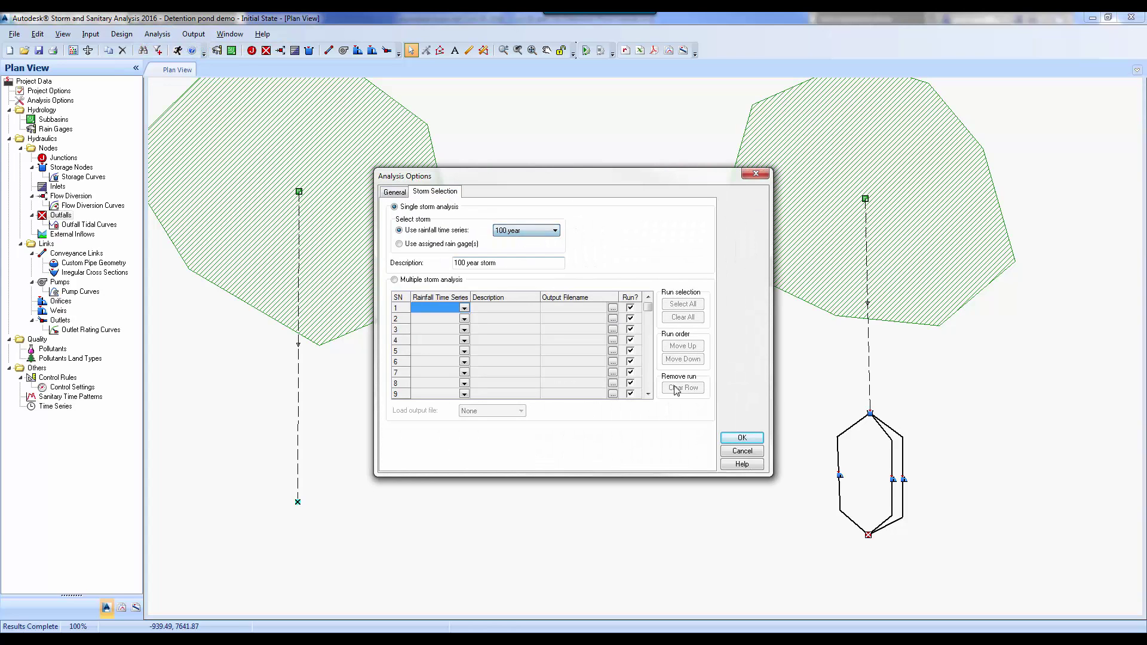
{"action": "left_click", "coordinate": [726, 439]}
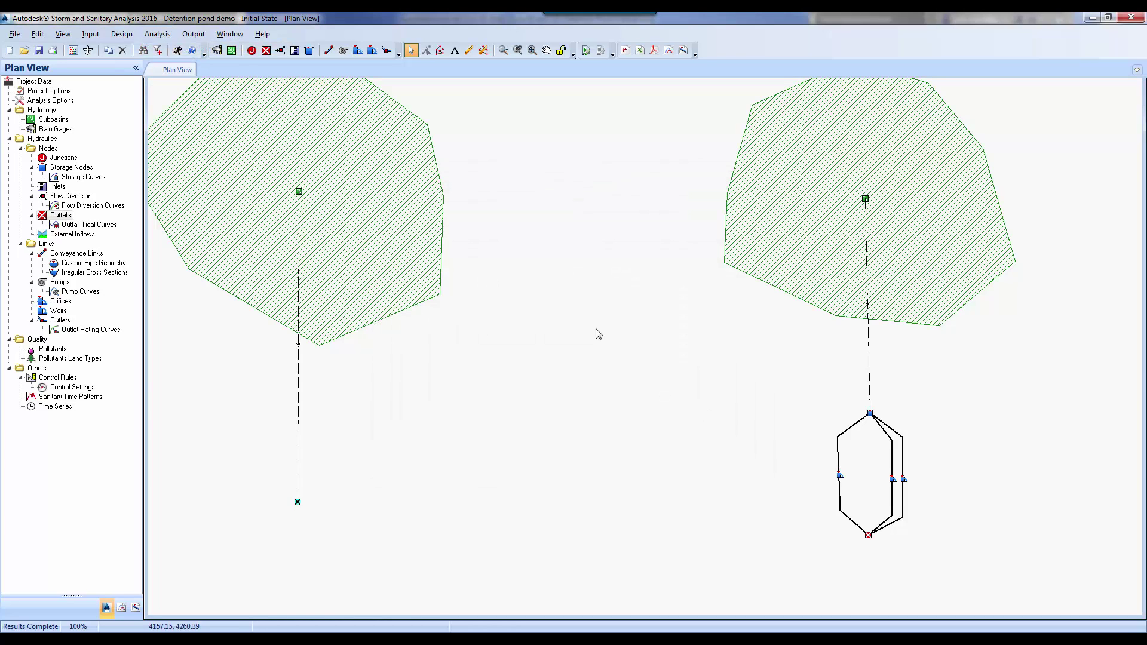
- Run the 100 year storm analysis and compare the peak inflows at outfallpond and Out-01
{"action": "left_click", "coordinate": [177, 50]}
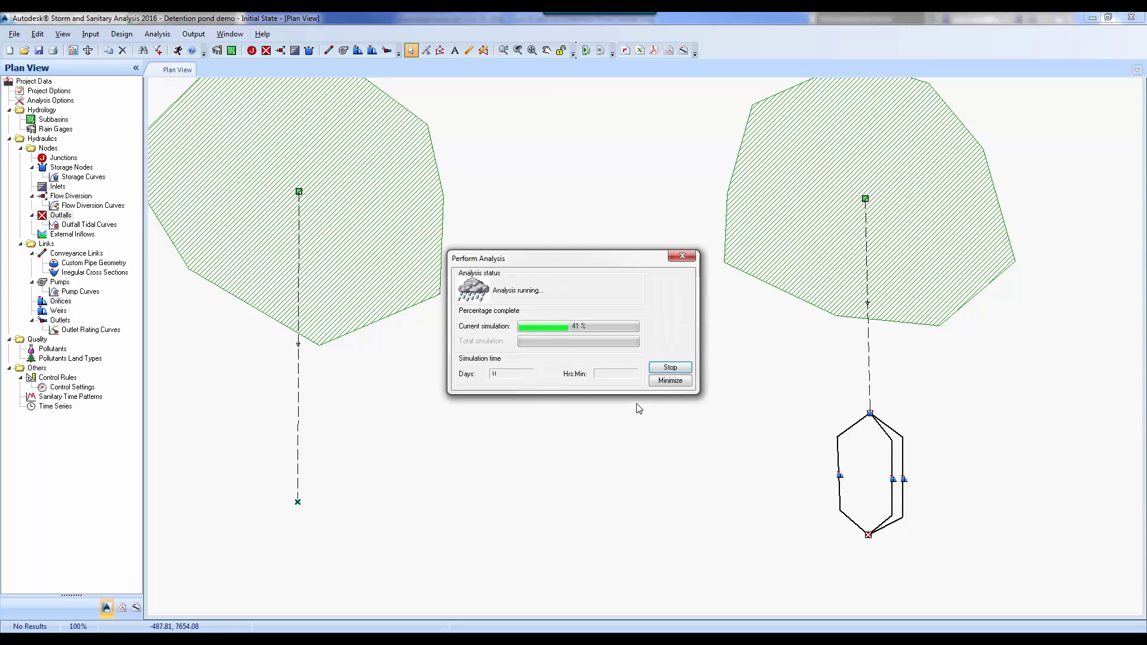
{"action": "double_click", "coordinate": [868, 535]}
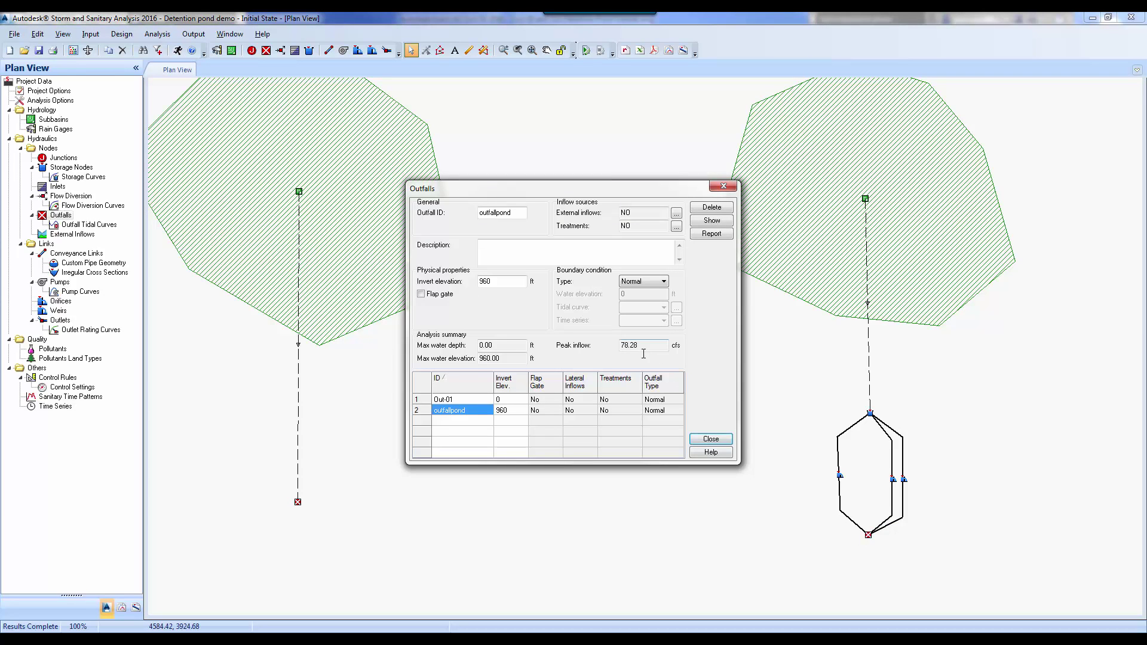
{"action": "left_click", "coordinate": [711, 439]}
{"action": "double_click", "coordinate": [298, 503]}
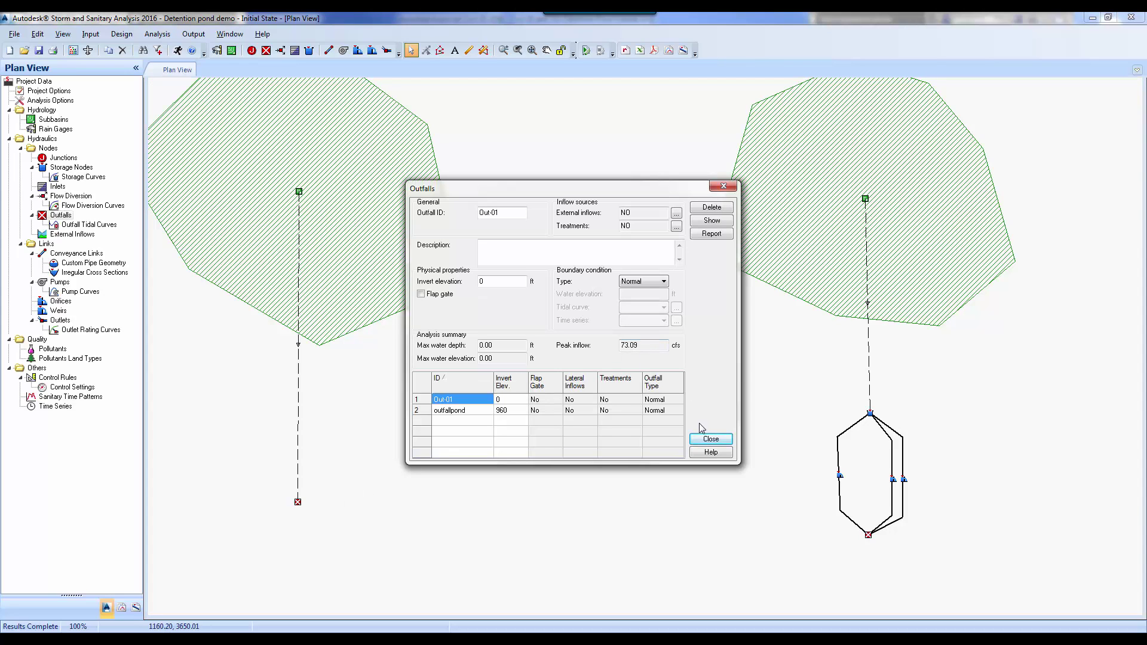
{"action": "left_click", "coordinate": [711, 439]}
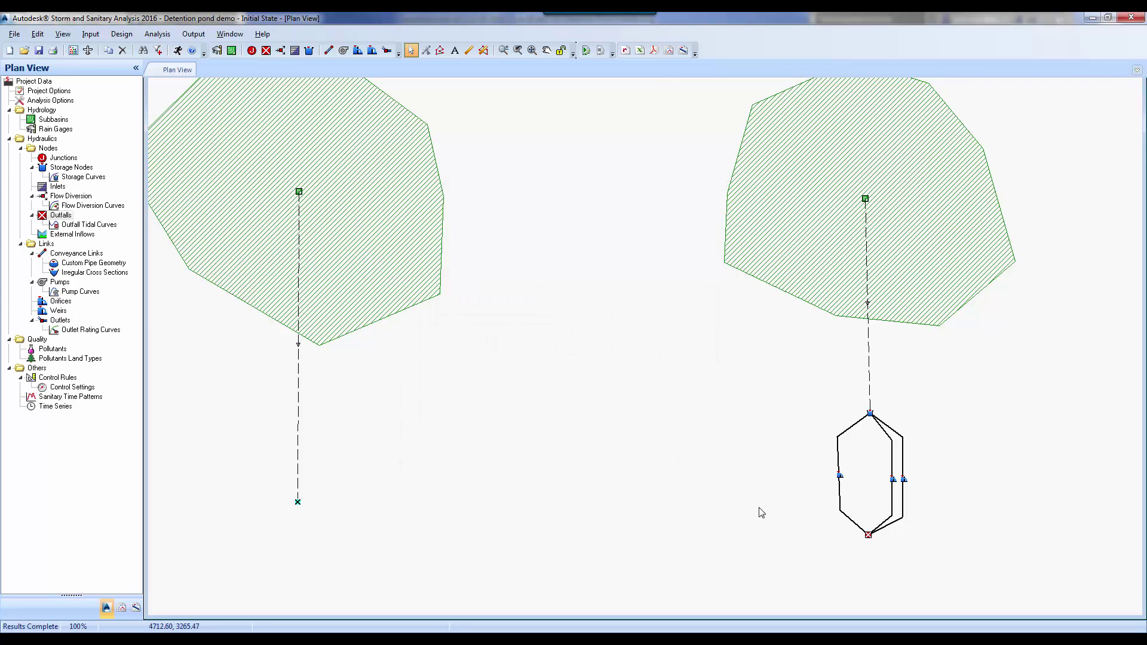
- Set the crest length of Weir-01 to 2.75 ft
{"action": "left_click", "coordinate": [807, 526]}
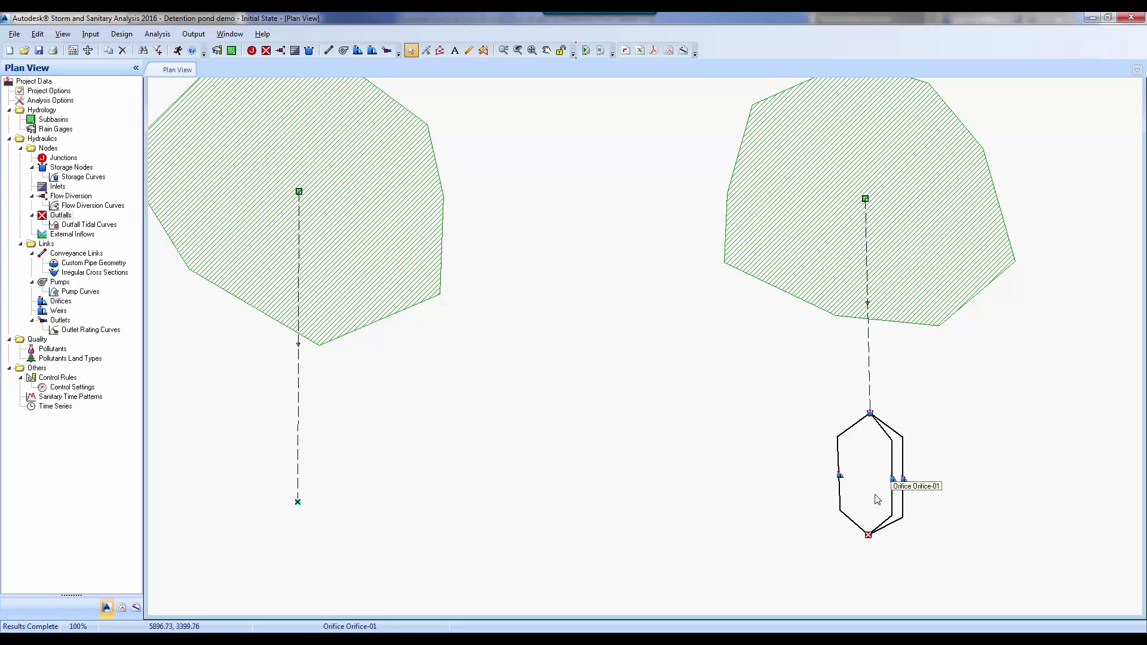
{"action": "double_click", "coordinate": [843, 497]}
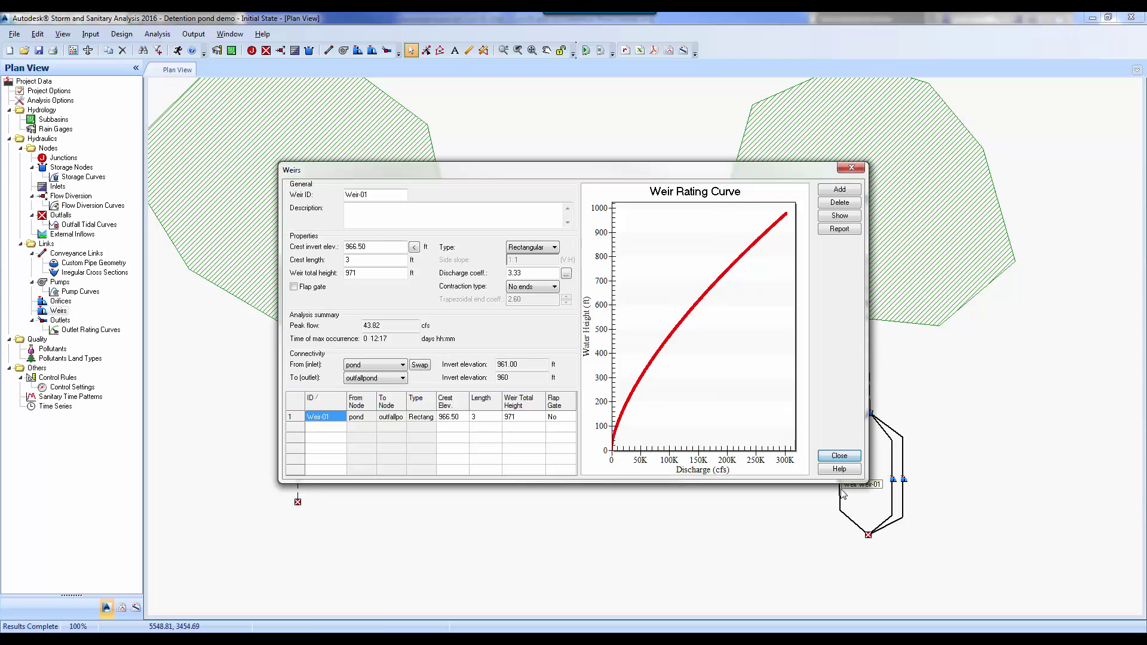
{"action": "double_click", "coordinate": [364, 259]}
{"action": "left_click", "coordinate": [840, 457]}
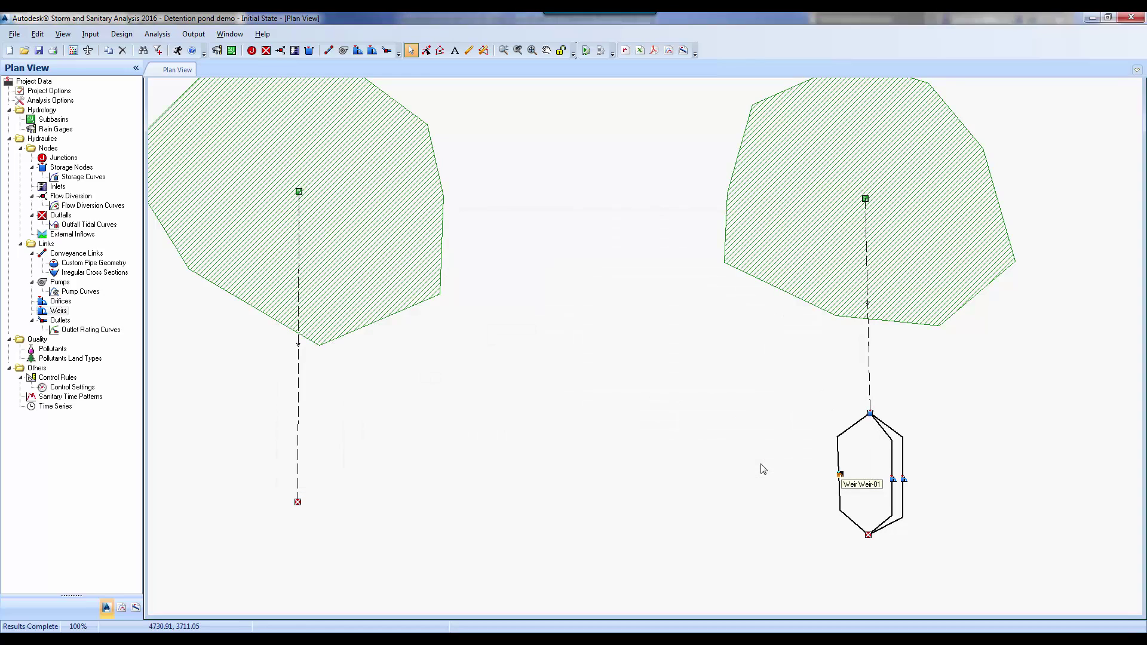
- Rerun the 100 year storm analysis with the 2.75 ft weir crest length and compare the peak inflows at both outfalls
{"action": "left_click", "coordinate": [178, 51]}
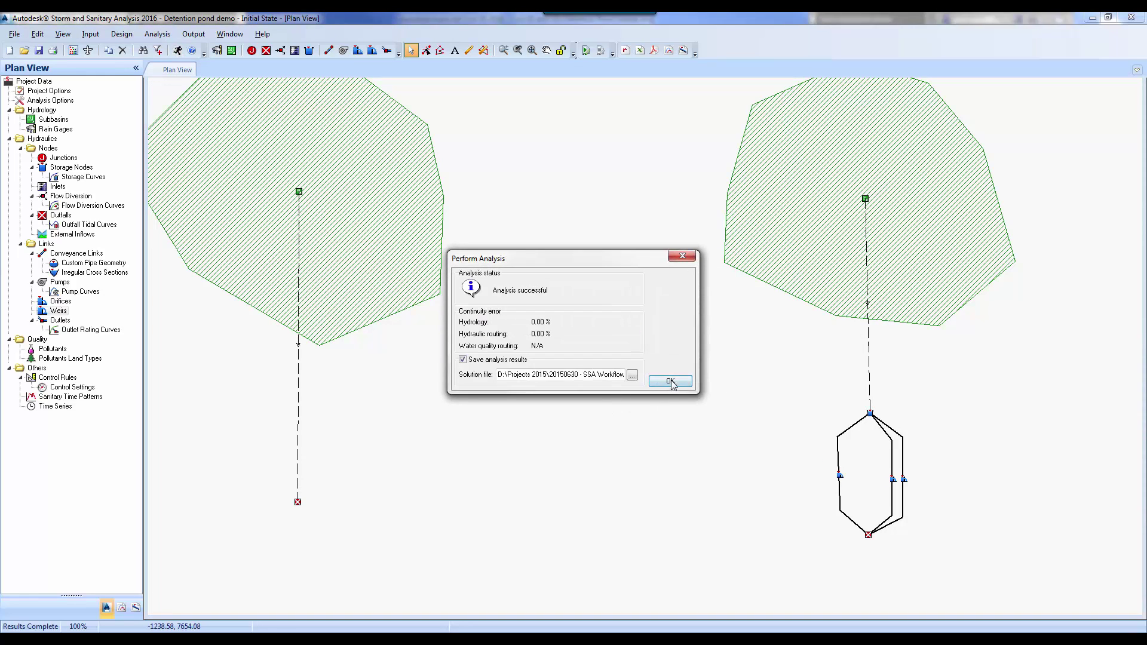
{"action": "left_click", "coordinate": [662, 378]}
{"action": "double_click", "coordinate": [869, 535]}
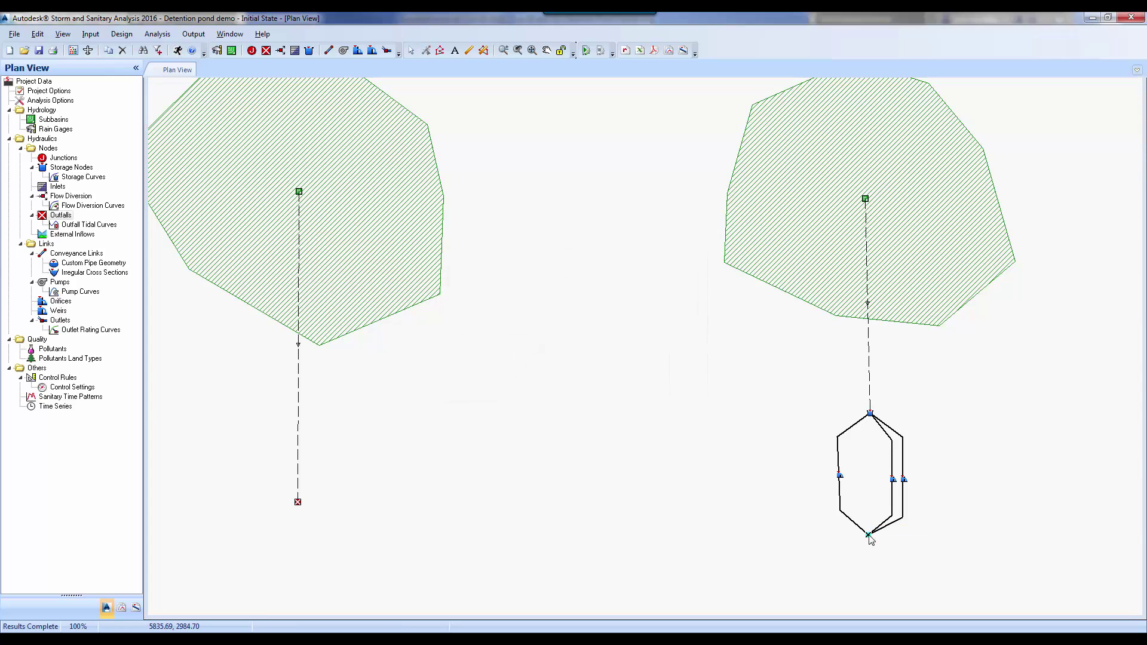
{"action": "left_click", "coordinate": [711, 440]}
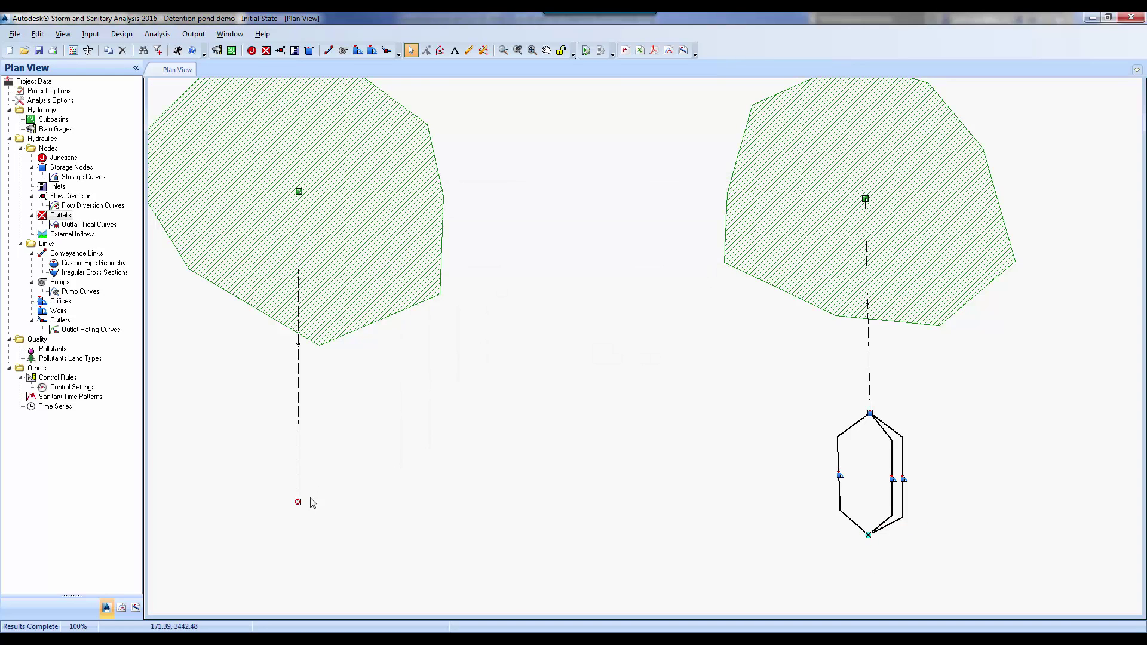
{"action": "double_click", "coordinate": [297, 502]}
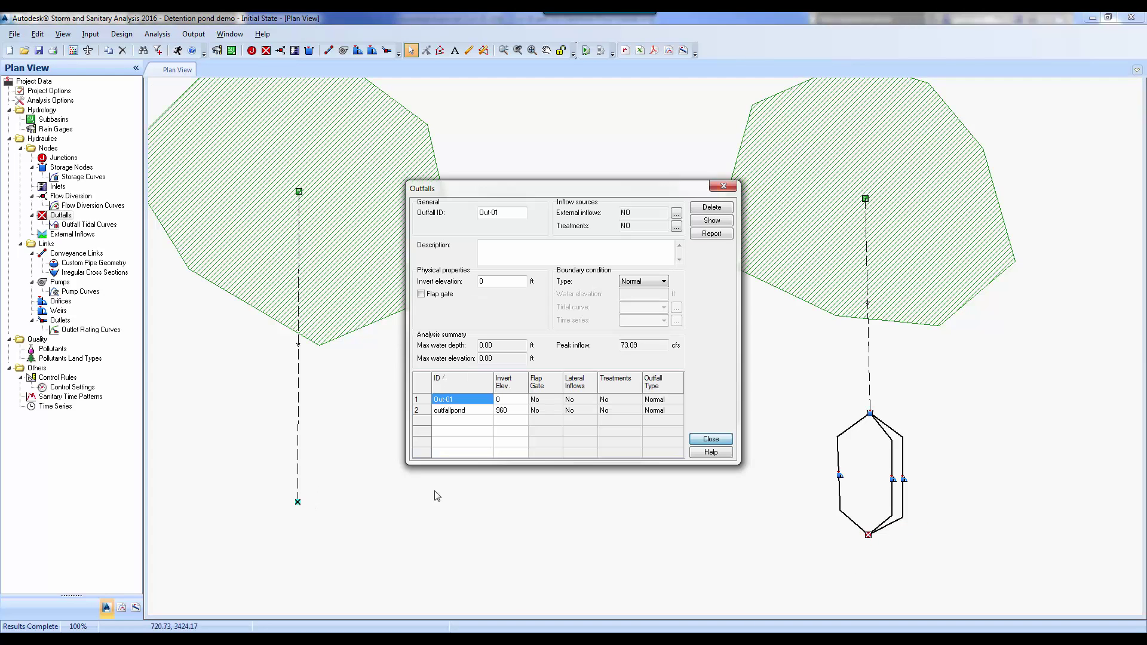
{"action": "left_click", "coordinate": [698, 443]}
- Set the crest length of Weir-01 to 2 ft
{"action": "double_click", "coordinate": [840, 493]}
{"action": "double_click", "coordinate": [377, 261]}
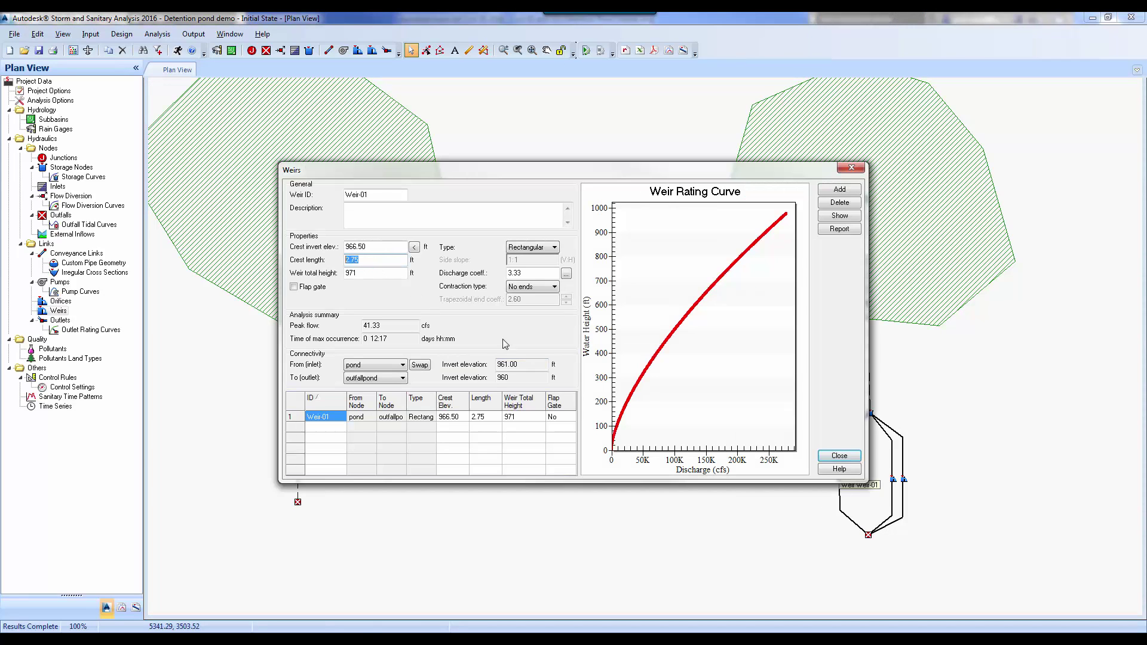
{"action": "type", "text": "2"}
{"action": "left_click", "coordinate": [839, 456]}
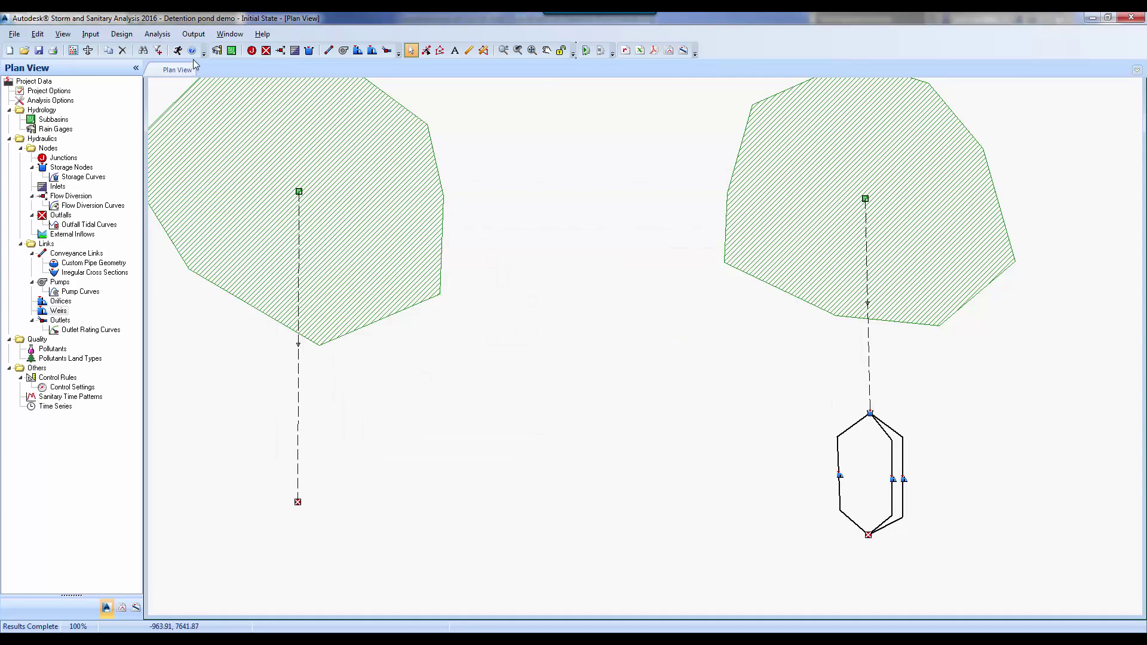
- Rerun the 100 year storm analysis with the 2 ft weir crest length and compare the peak inflows at outfallpond and Out-01
{"action": "key", "text": "F5"}
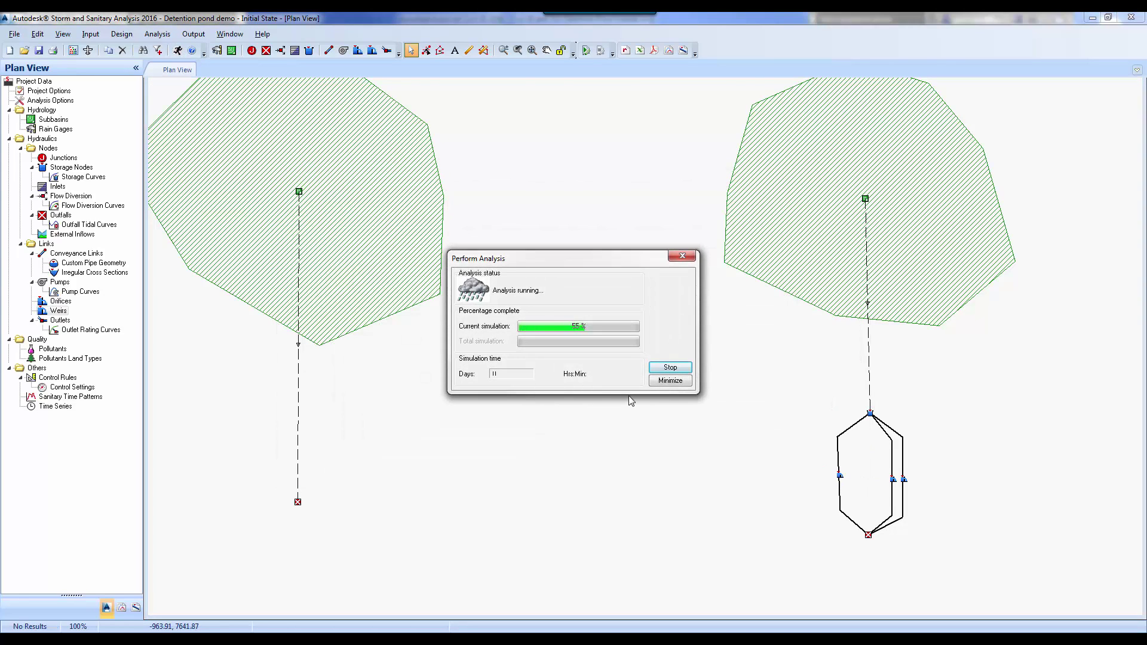
{"action": "left_click", "coordinate": [670, 381]}
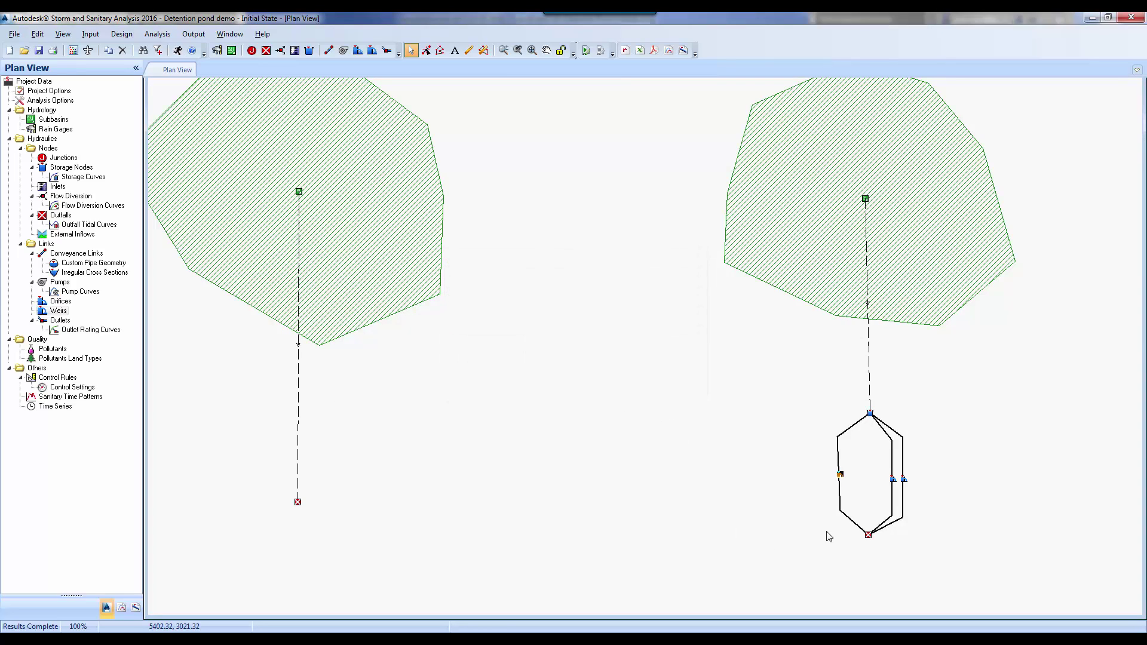
{"action": "double_click", "coordinate": [870, 536]}
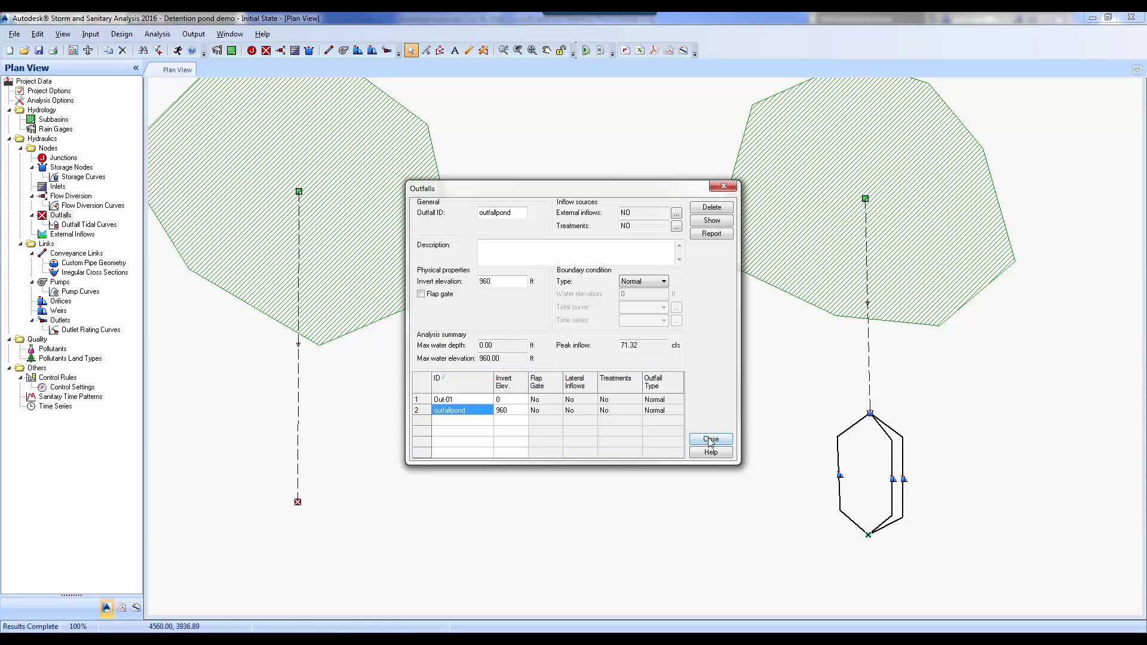
{"action": "left_click", "coordinate": [711, 439]}
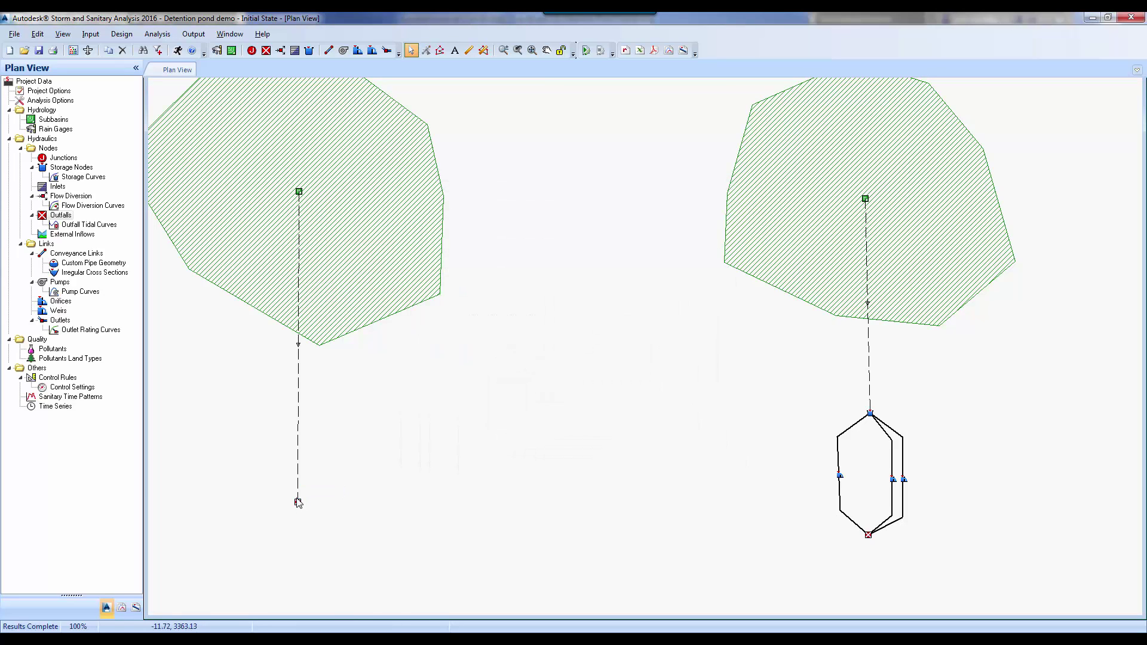
{"action": "double_click", "coordinate": [298, 502]}
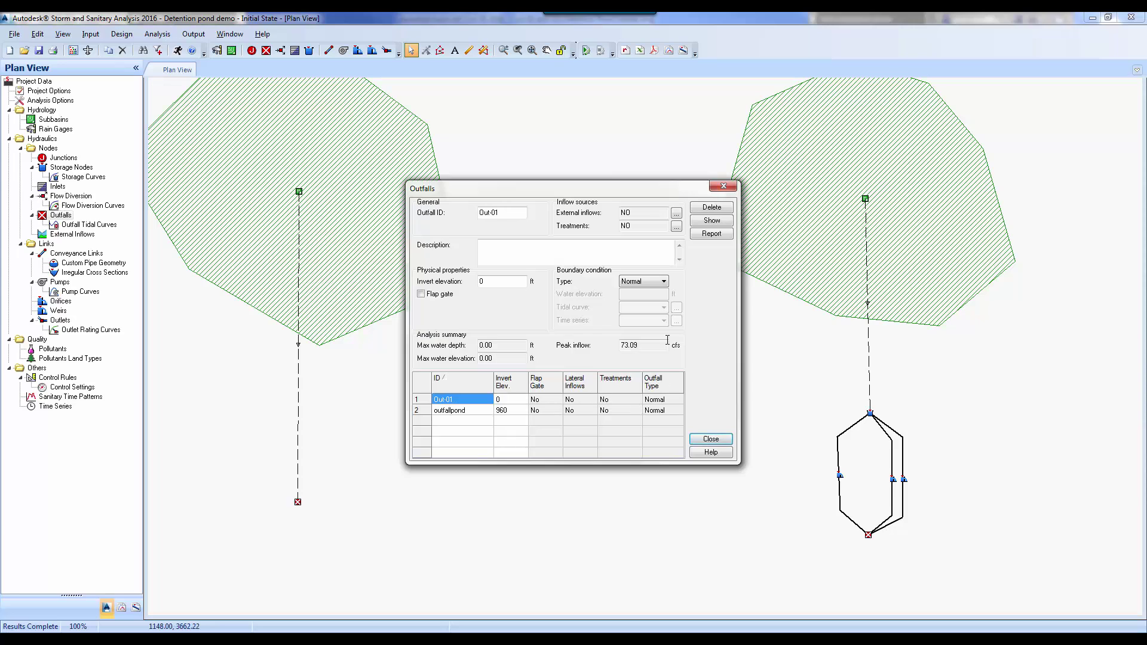
{"action": "left_click", "coordinate": [725, 442]}
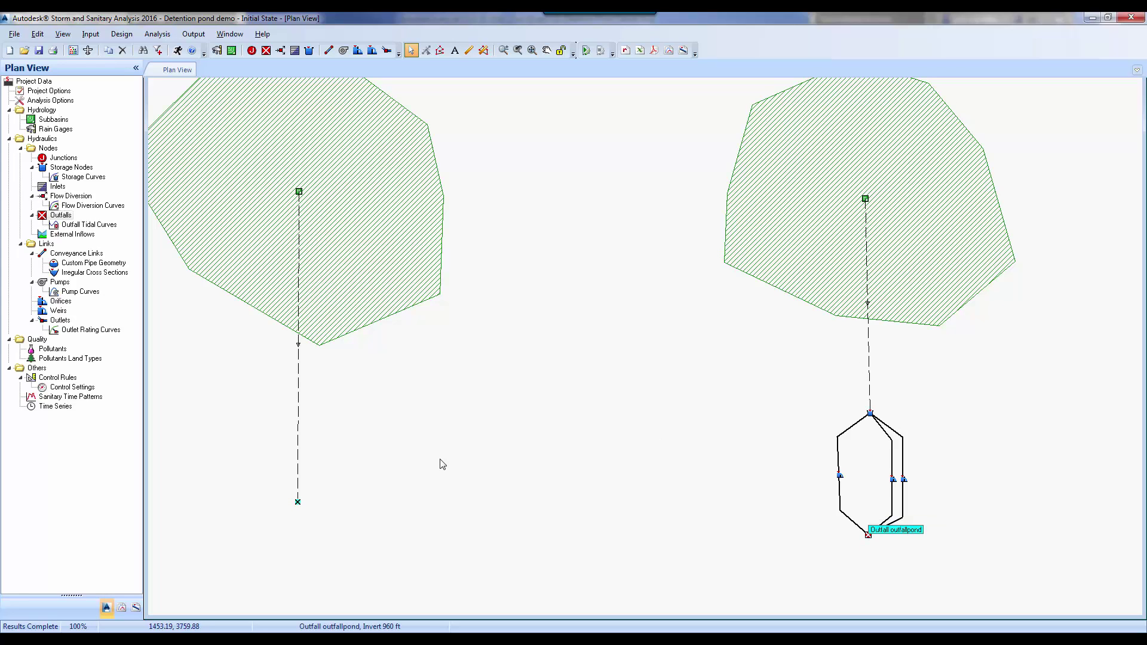
- Check the maximum water elevation of the pond storage node and switch to AutoCAD Civil 3D to view the detention pond grading
{"action": "double_click", "coordinate": [871, 412]}
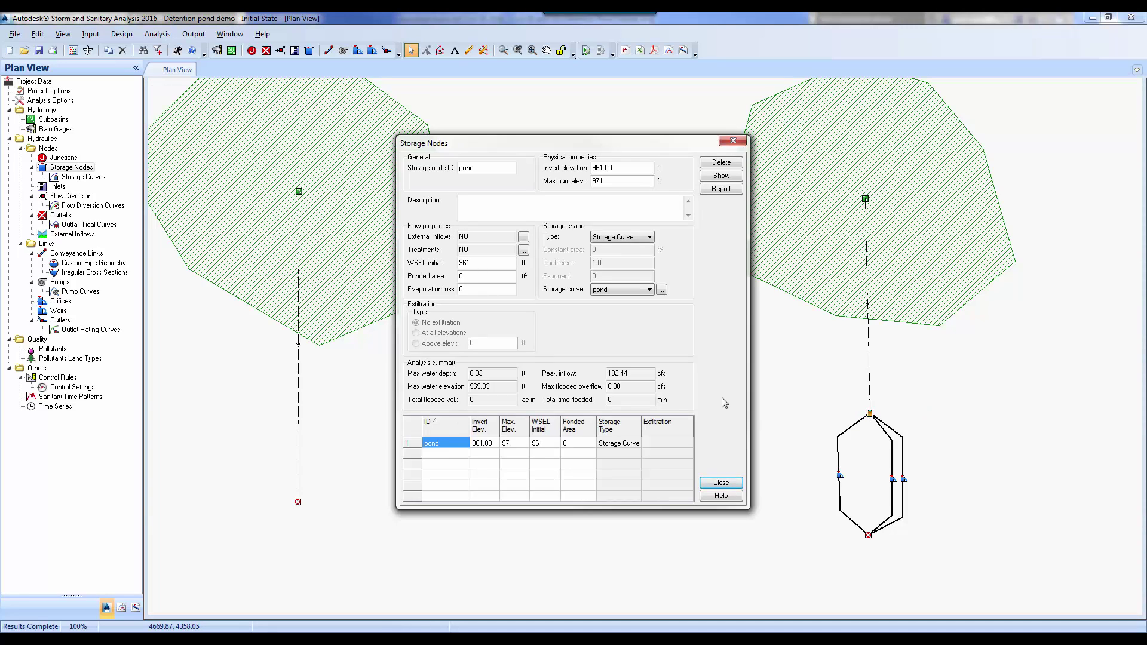
{"action": "double_click", "coordinate": [481, 387]}
{"action": "left_click", "coordinate": [721, 483]}
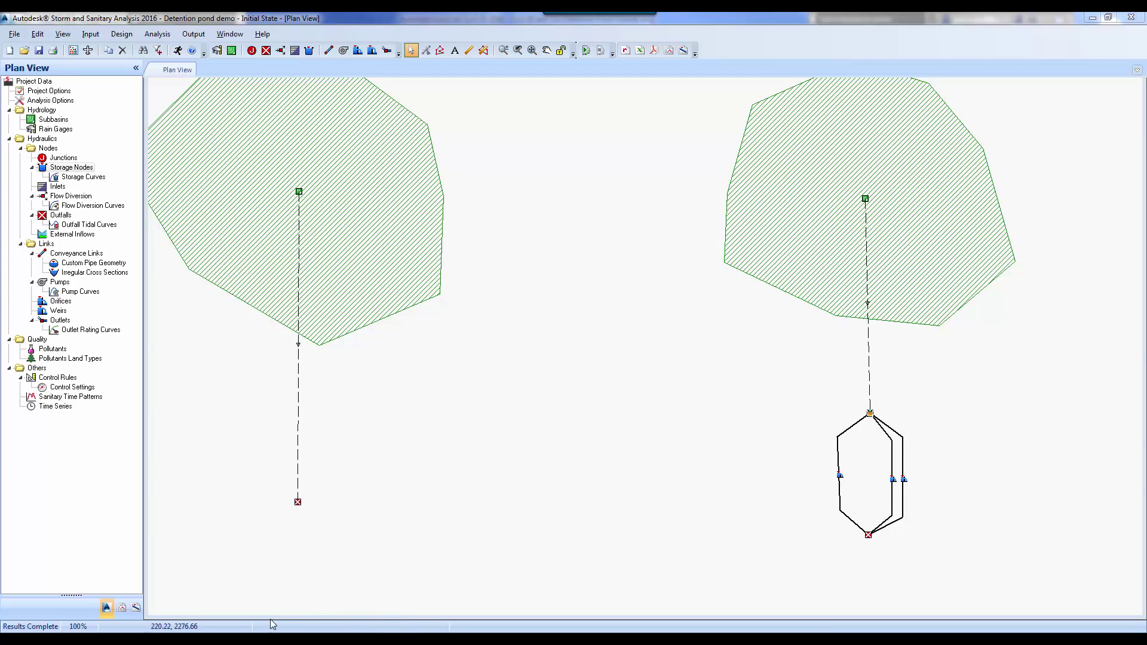
{"action": "left_click", "coordinate": [377, 639]}
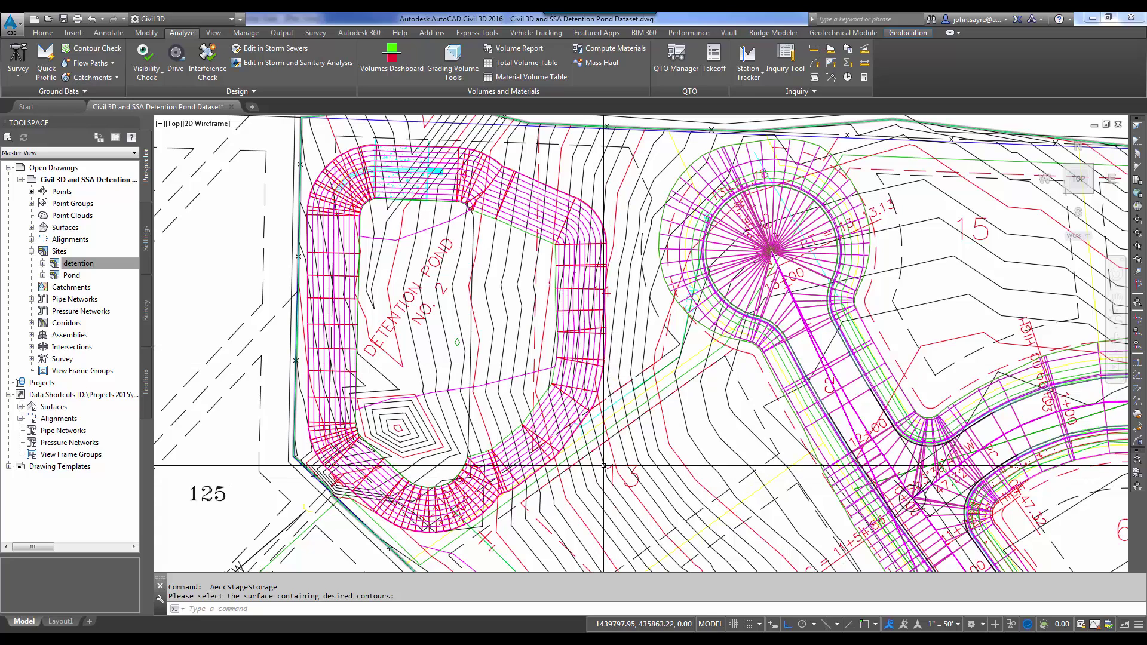
{"action": "mouse_move", "coordinate": [604, 465]}
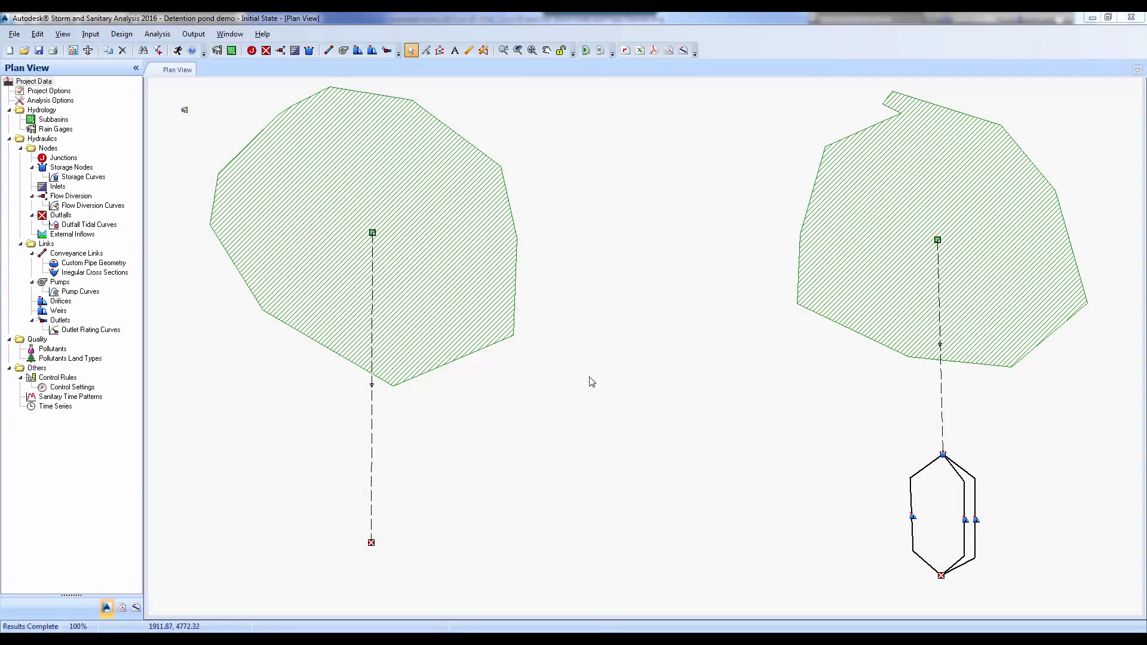
- Rerun the analysis in Storm and Sanitary Analysis and verify that the storm selection uses the 100 year rainfall time series
{"action": "left_click", "coordinate": [178, 50]}
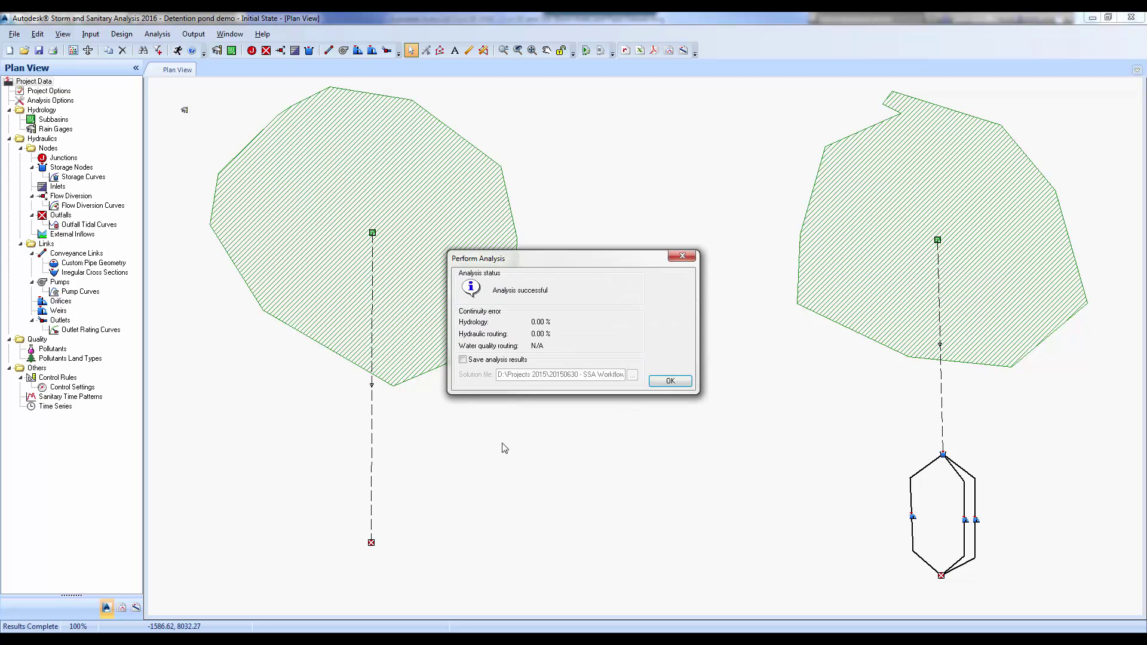
{"action": "left_click", "coordinate": [675, 384]}
{"action": "left_click", "coordinate": [157, 34]}
{"action": "left_click", "coordinate": [183, 46]}
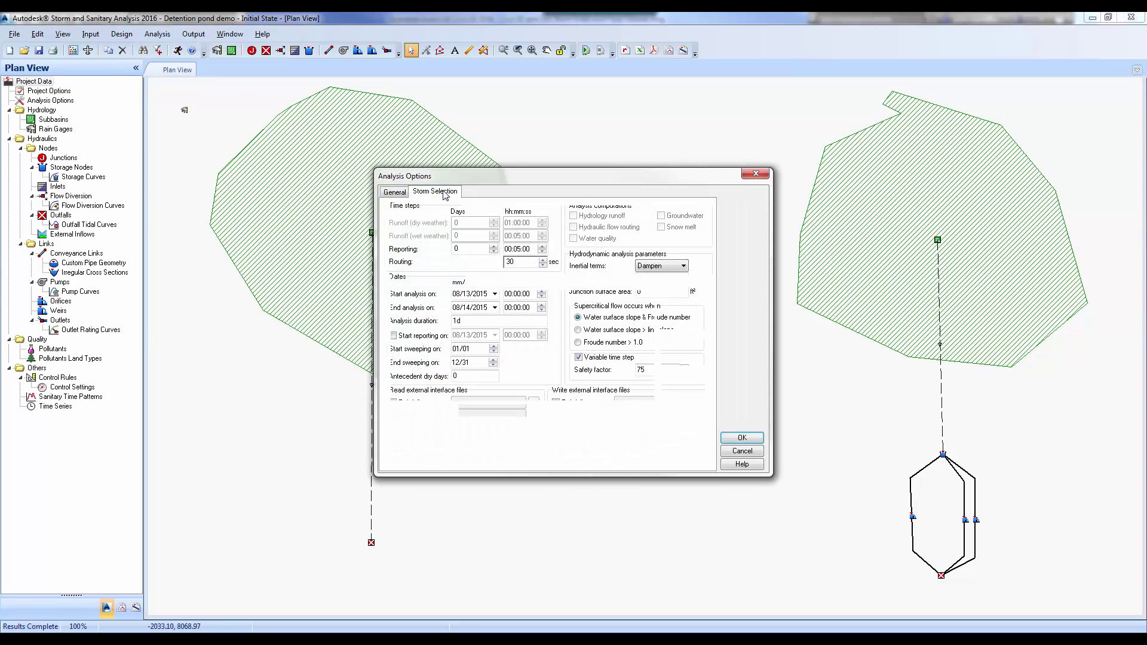
{"action": "left_click", "coordinate": [436, 193]}
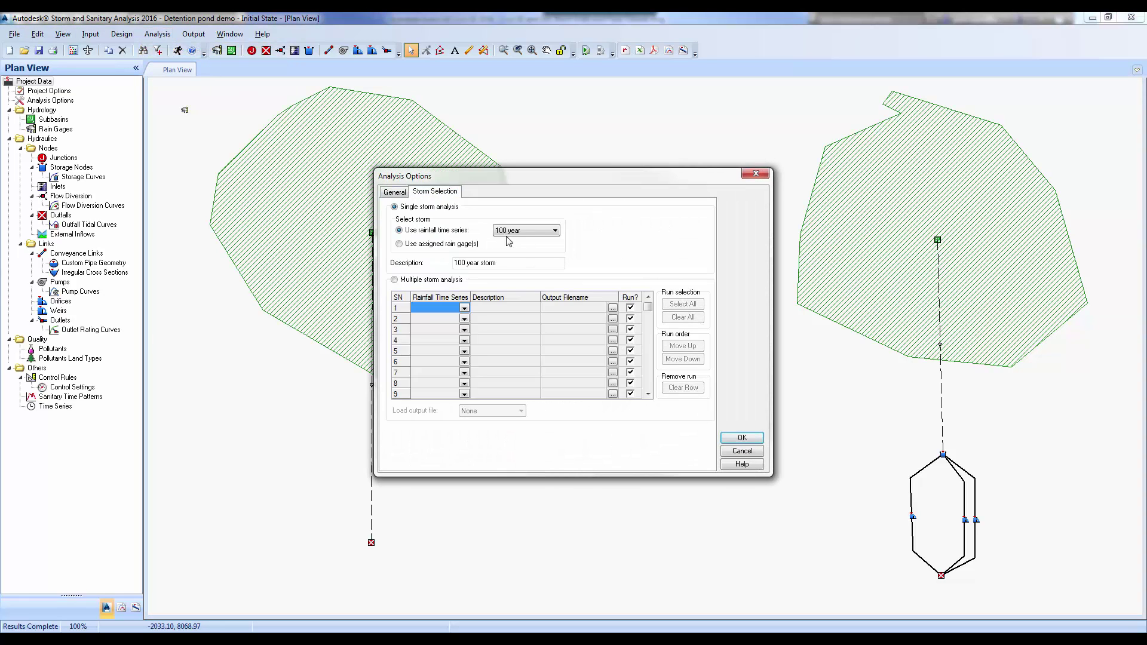
{"action": "left_click", "coordinate": [743, 438]}
- Generate the custom report, overwriting the existing Detention pond demo report files
{"action": "left_click", "coordinate": [193, 34]}
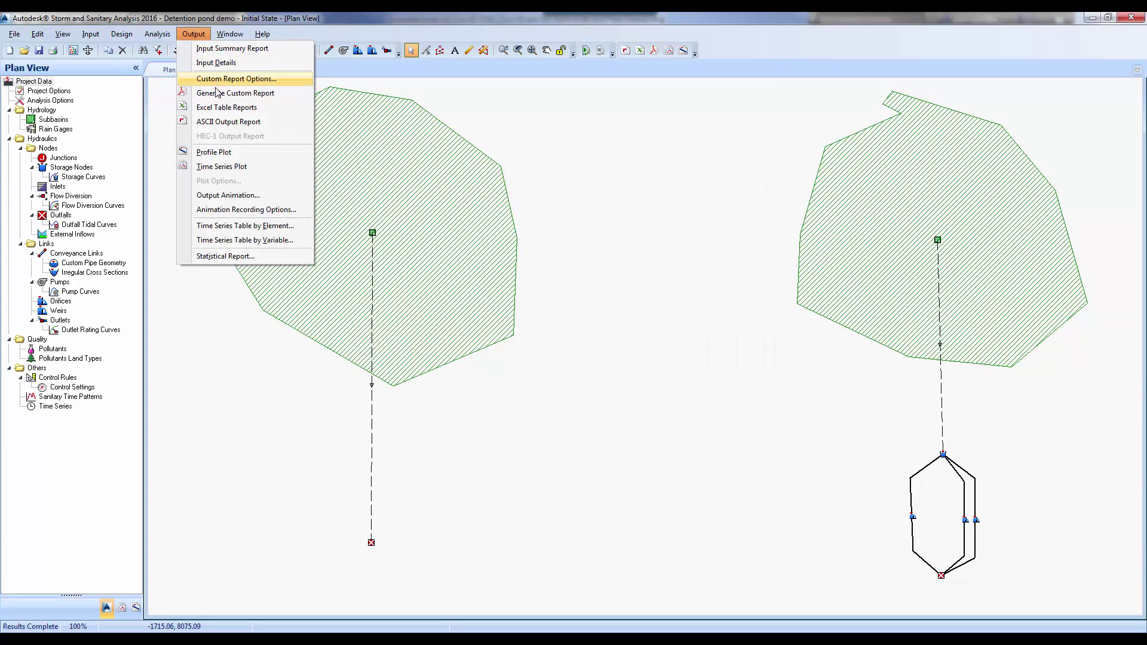
{"action": "left_click", "coordinate": [235, 94]}
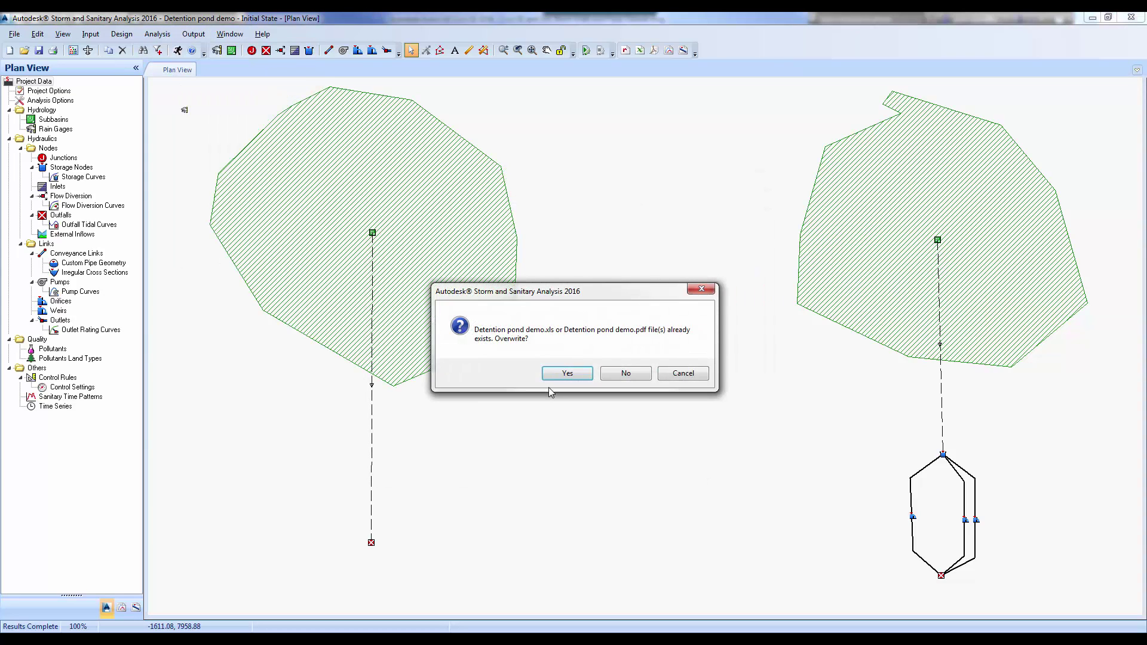
{"action": "left_click", "coordinate": [575, 375]}
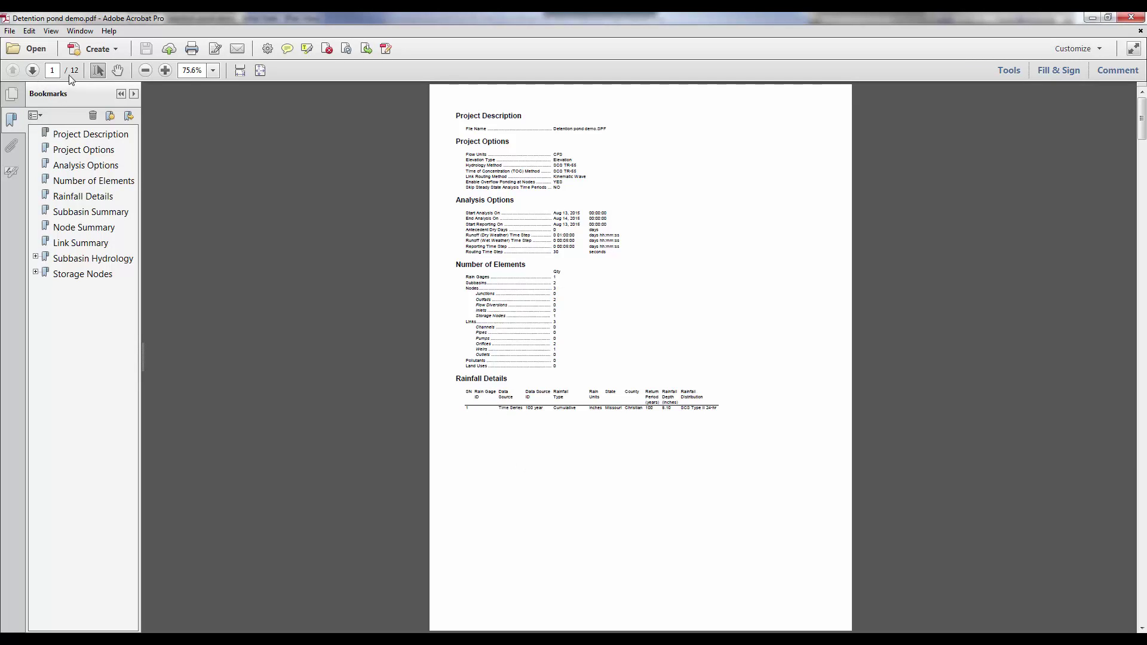
- Review the report's project options, analysis options, subbasin summary and storage node sections, and close the PDF
{"action": "left_click", "coordinate": [106, 150]}
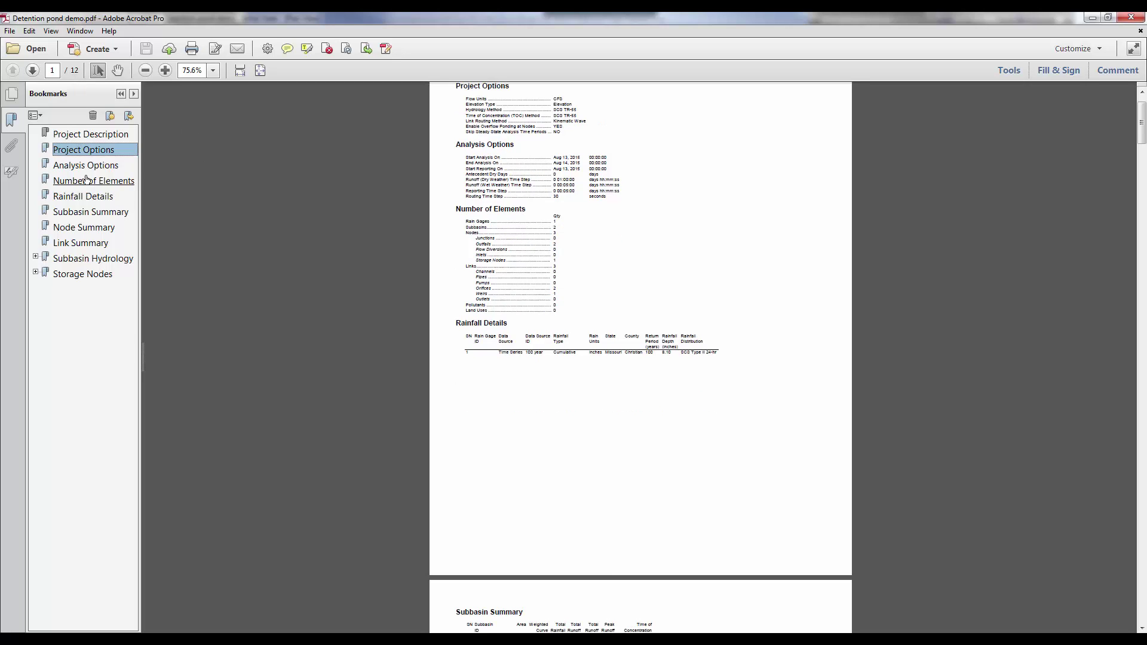
{"action": "key", "text": "Down"}
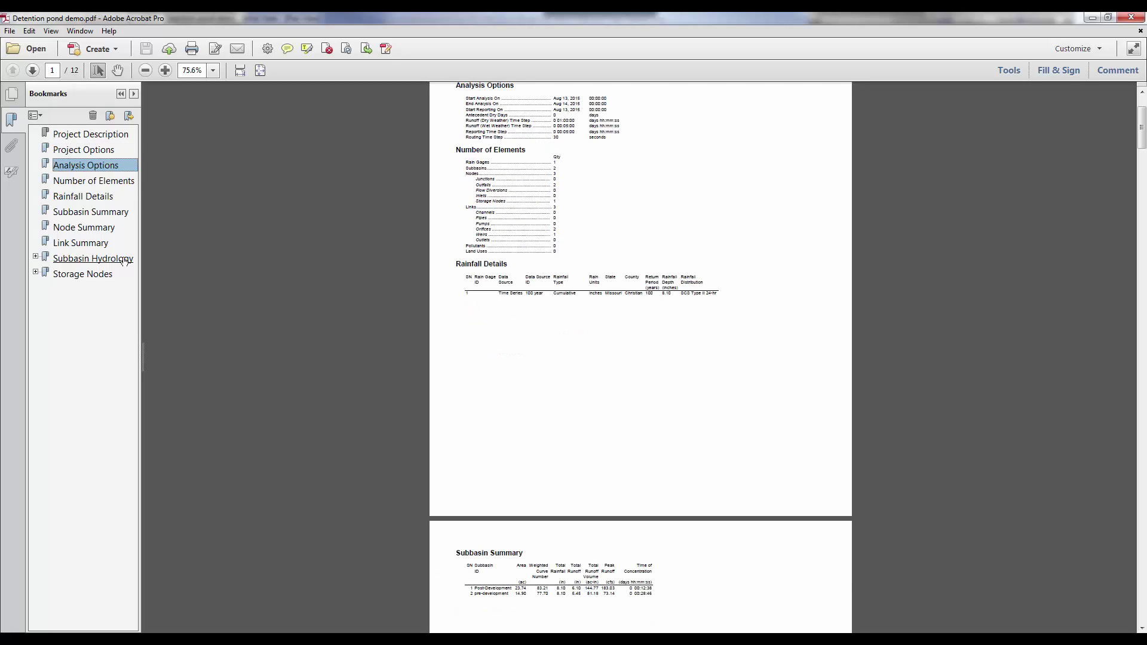
{"action": "scroll", "coordinate": [284, 388], "scroll_direction": "down", "scroll_amount": 3}
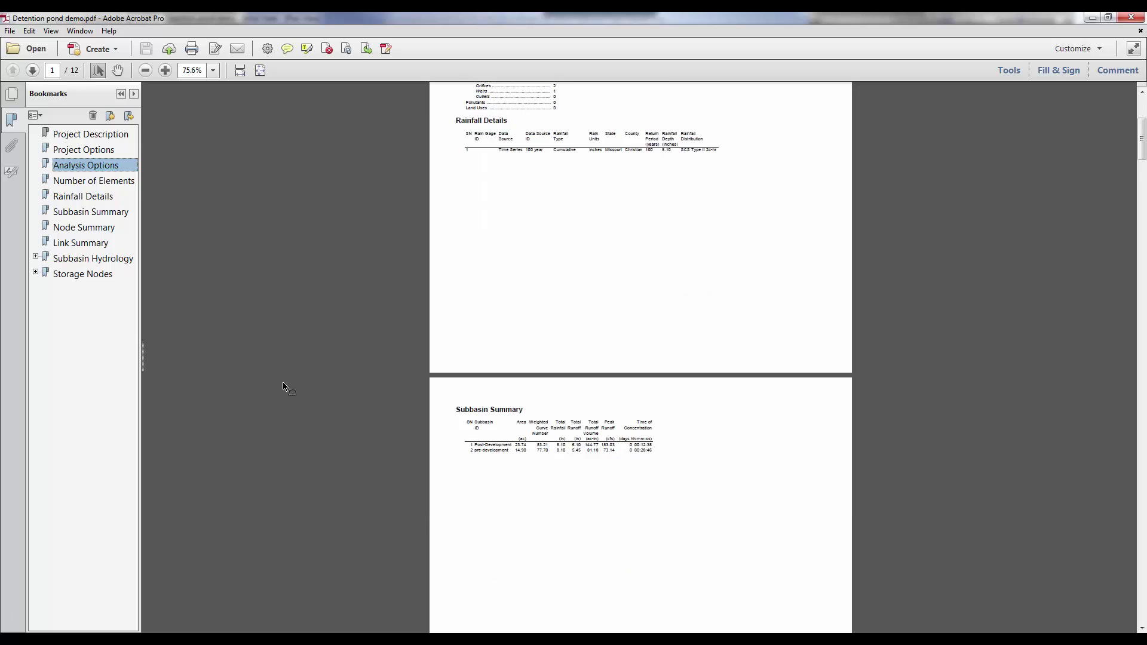
{"action": "scroll", "coordinate": [284, 387], "scroll_direction": "down", "scroll_amount": 3}
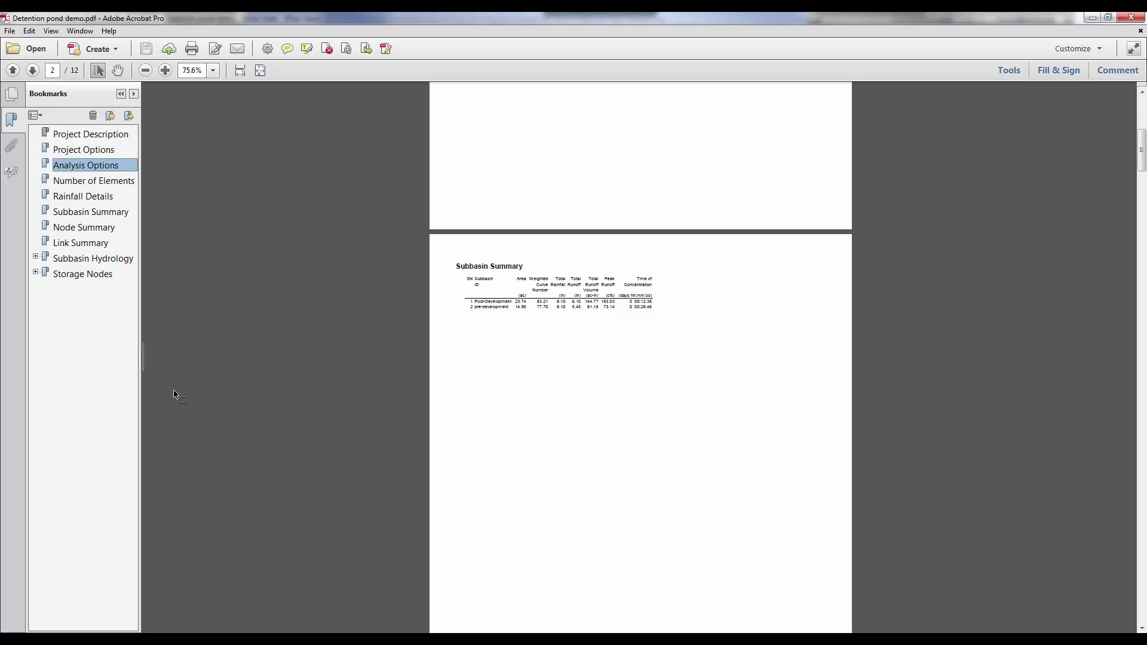
{"action": "left_click", "coordinate": [35, 272]}
{"action": "left_click", "coordinate": [92, 275]}
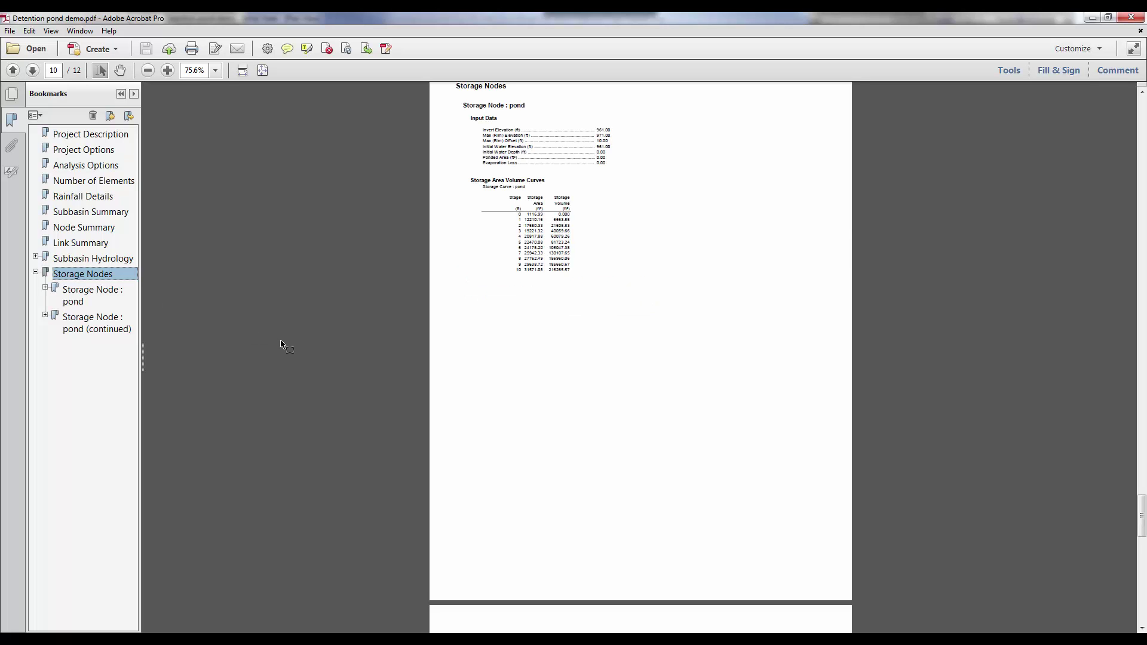
{"action": "left_click", "coordinate": [1126, 21]}
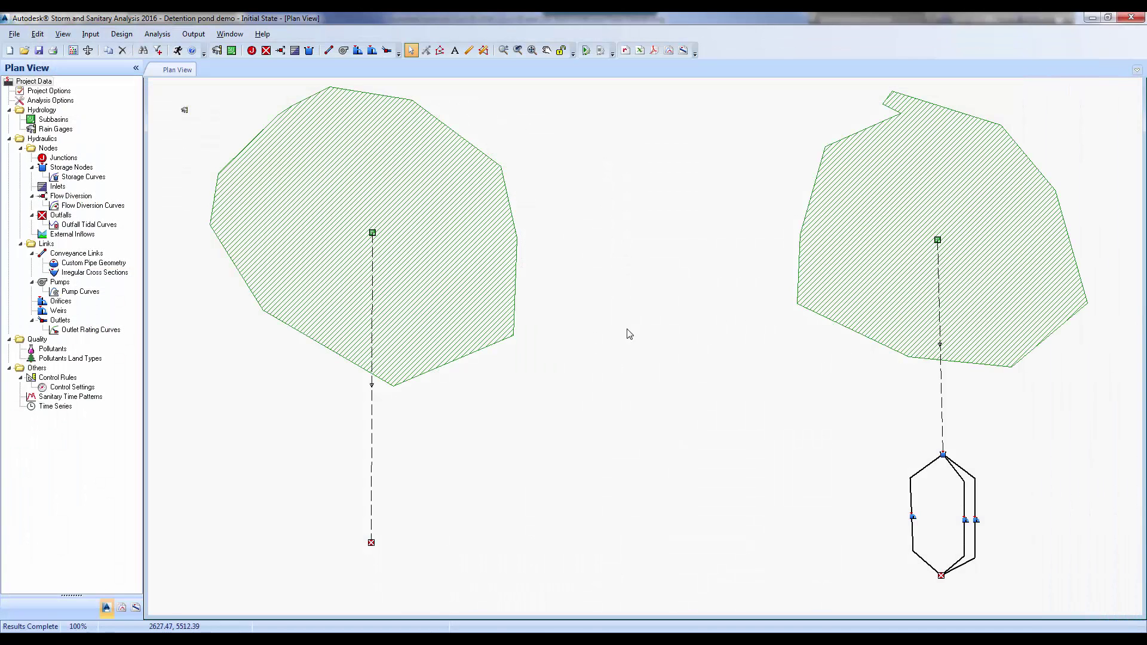